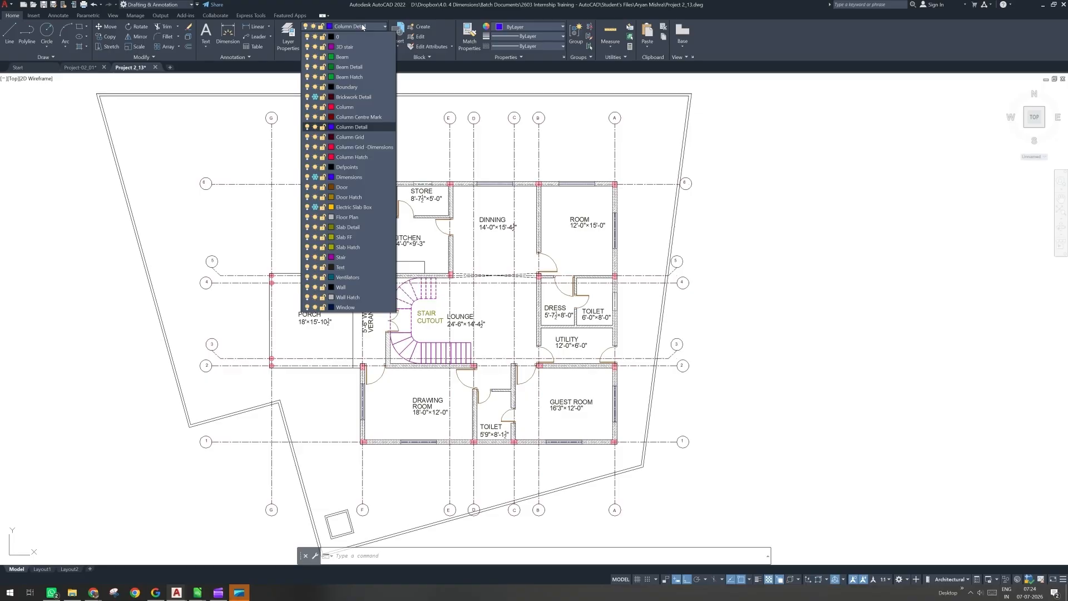
Step: Make Column Grid -Dimensions the current layer
left_click(360, 148)
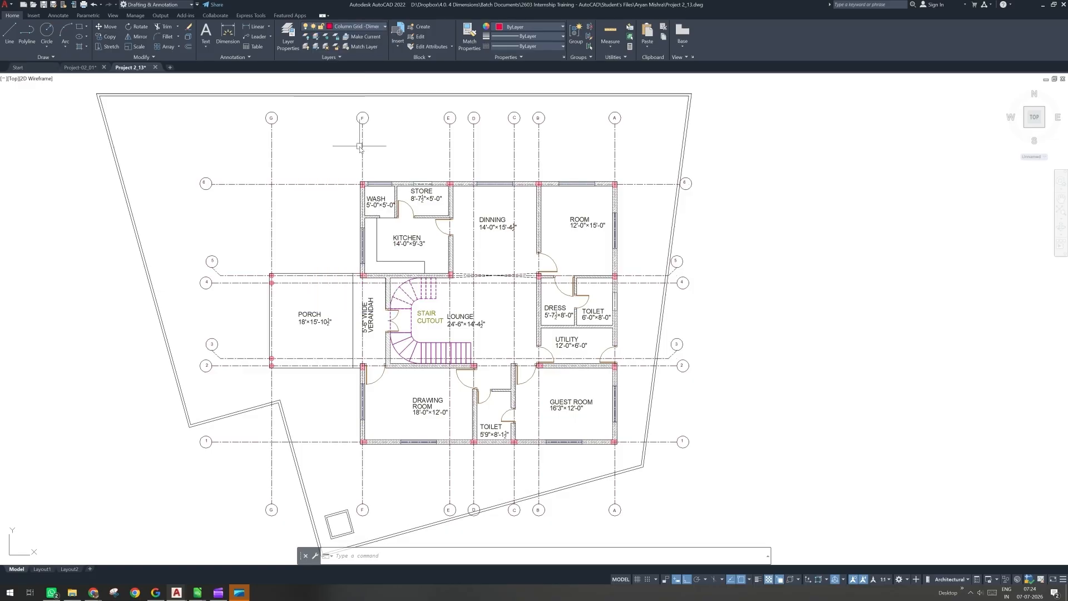
left_click(363, 27)
left_click(361, 29)
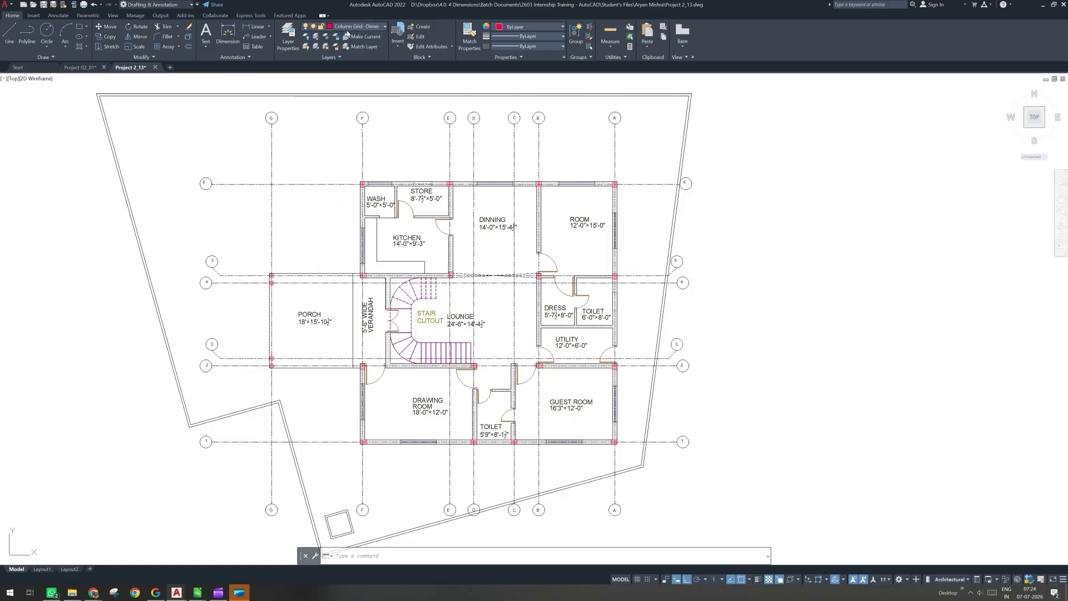
Step: Set the color of the Column Grid -Dimensions layer to index color 14 in the layer properties
left_click(287, 34)
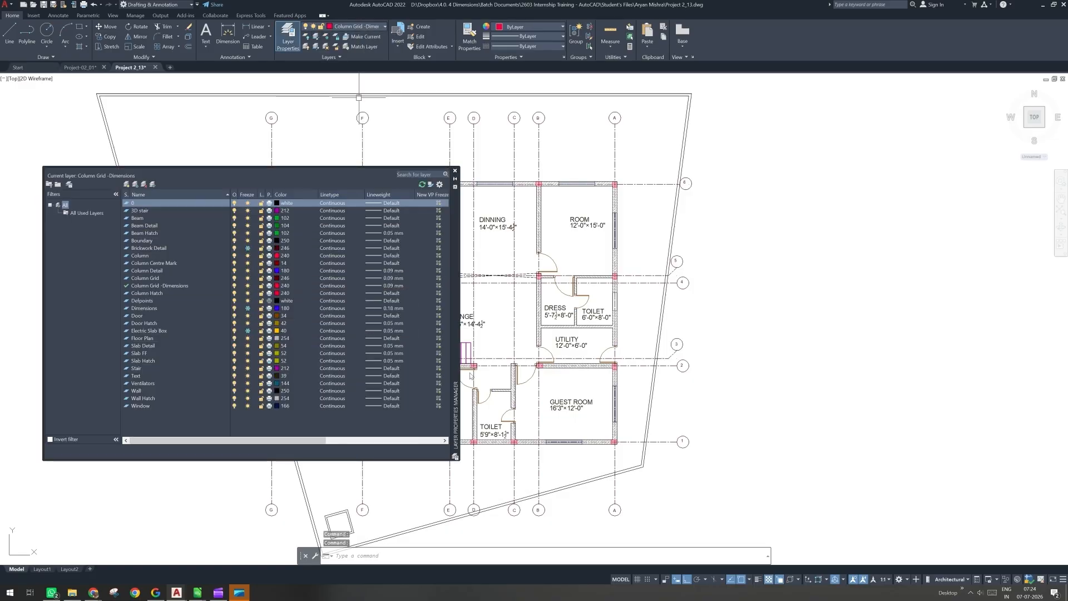
left_click(149, 278)
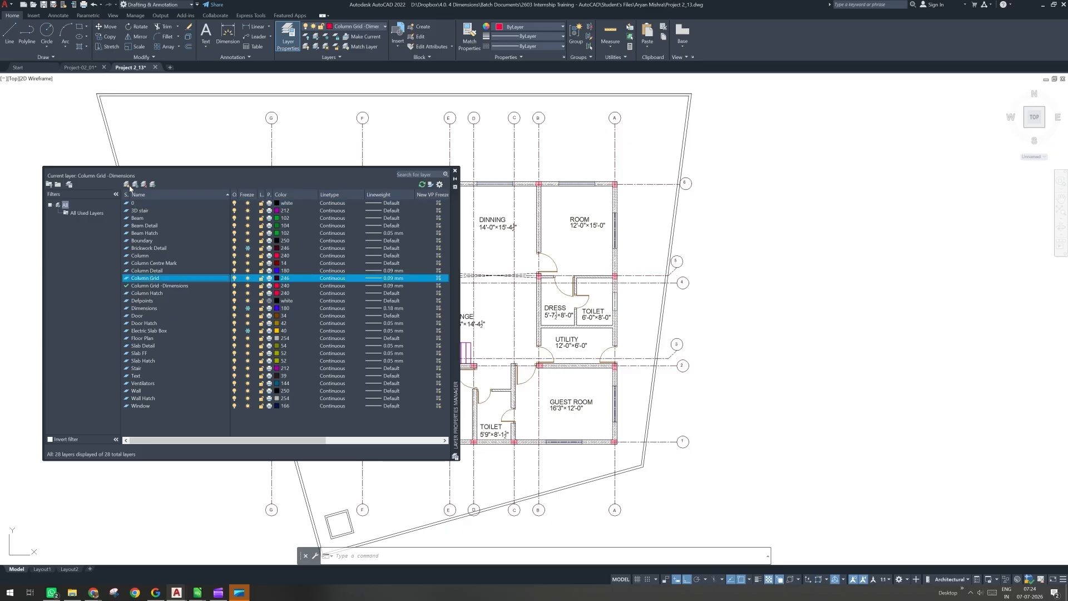
left_click(153, 286)
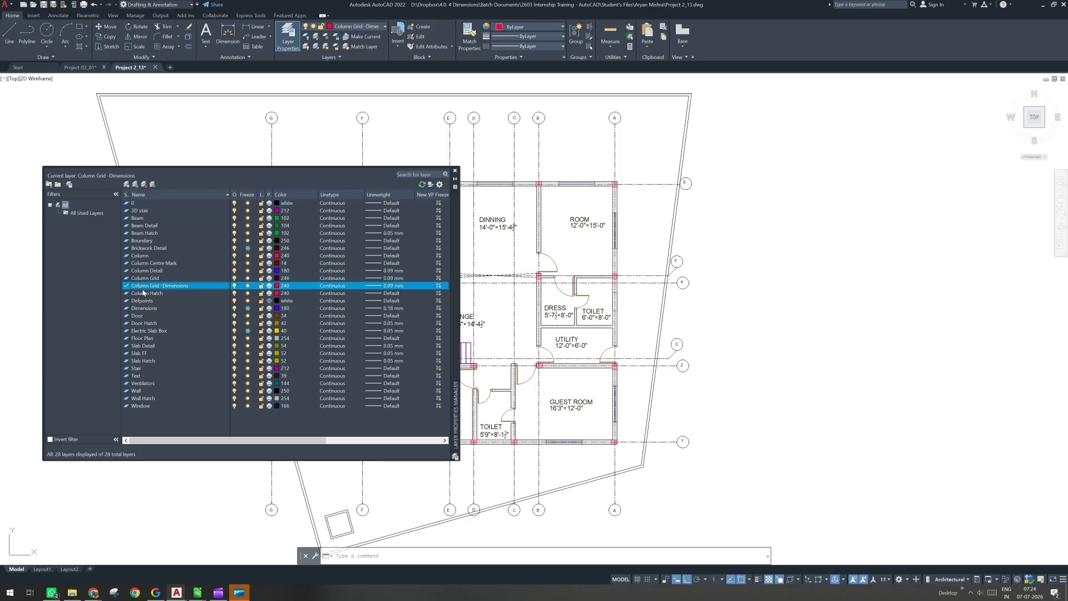
left_click(278, 286)
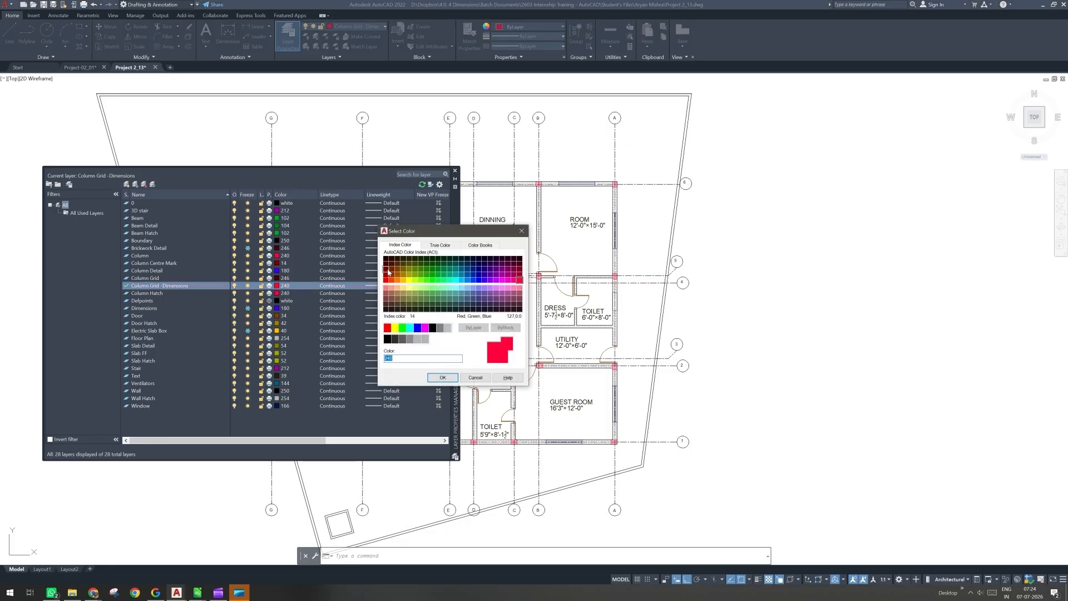
left_click(386, 272)
left_click(443, 377)
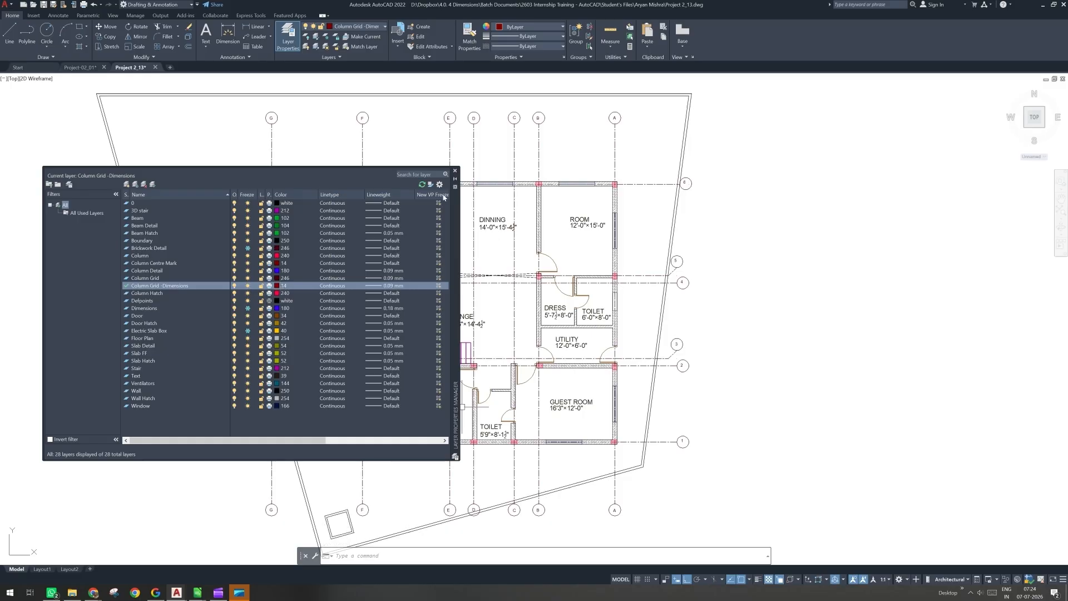
left_click(455, 171)
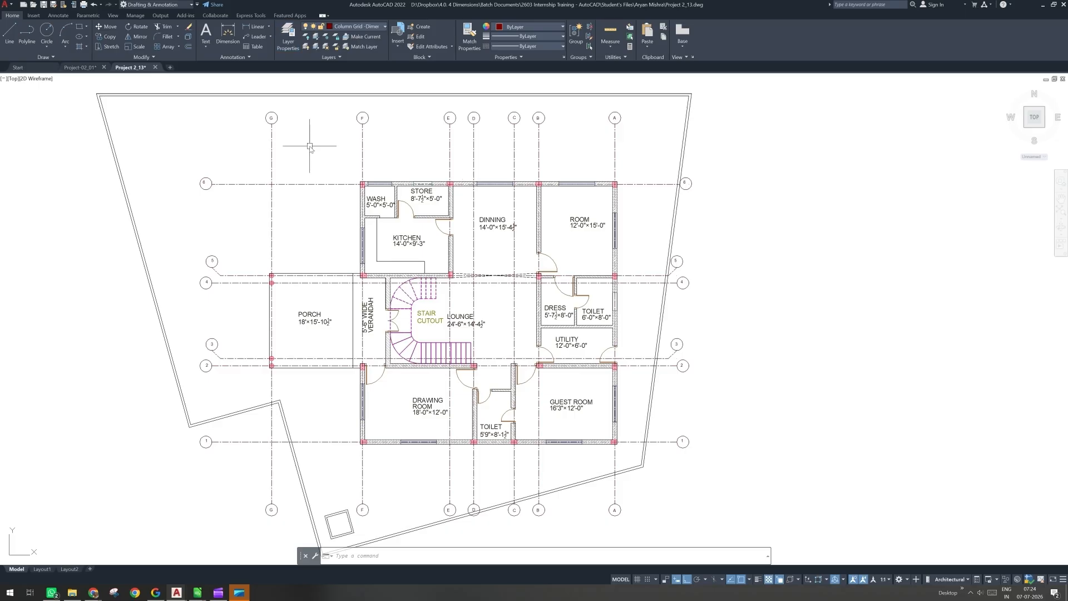
left_click(257, 26)
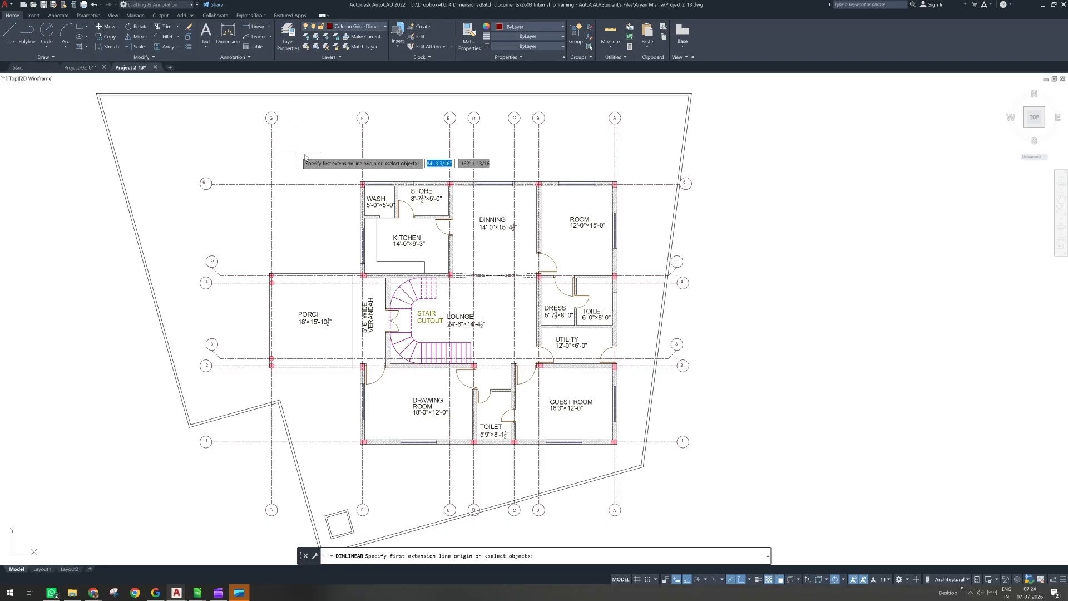
middle_click_drag(285, 184, 284, 239)
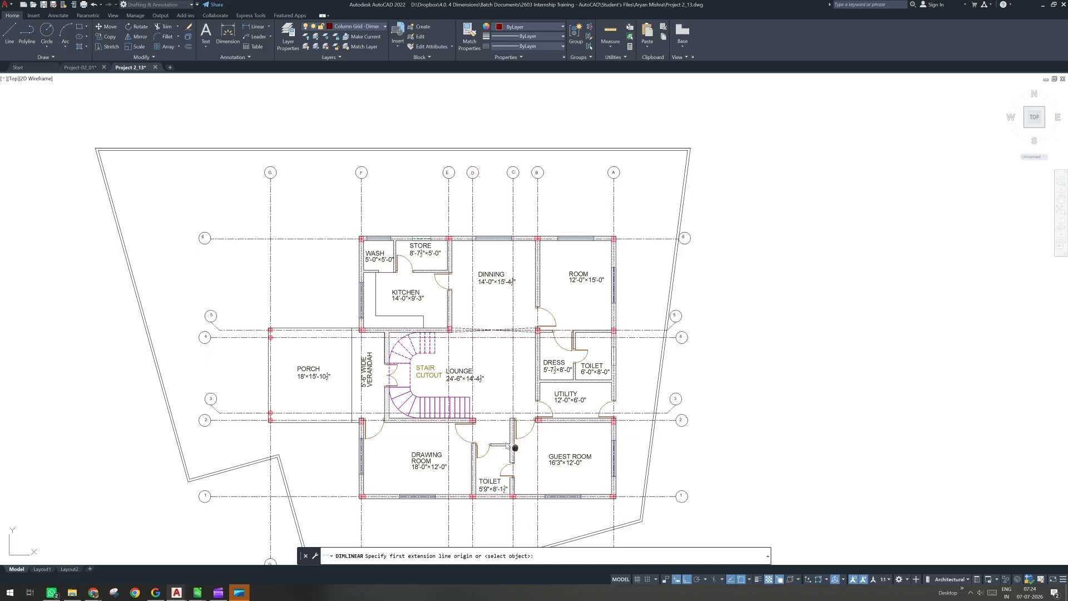
middle_click_drag(514, 448, 502, 328)
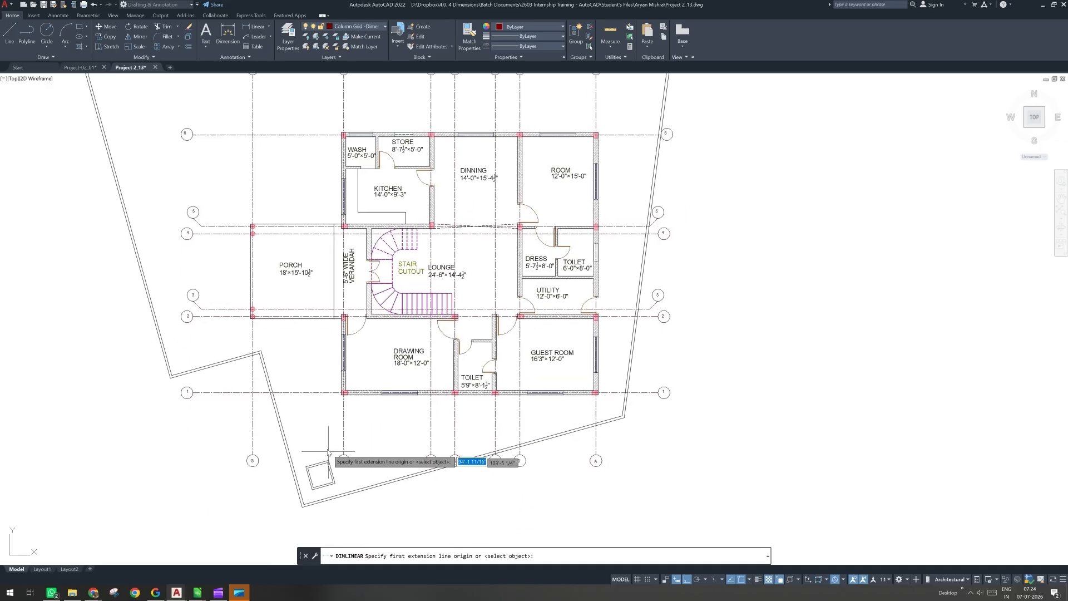
key("Escape")
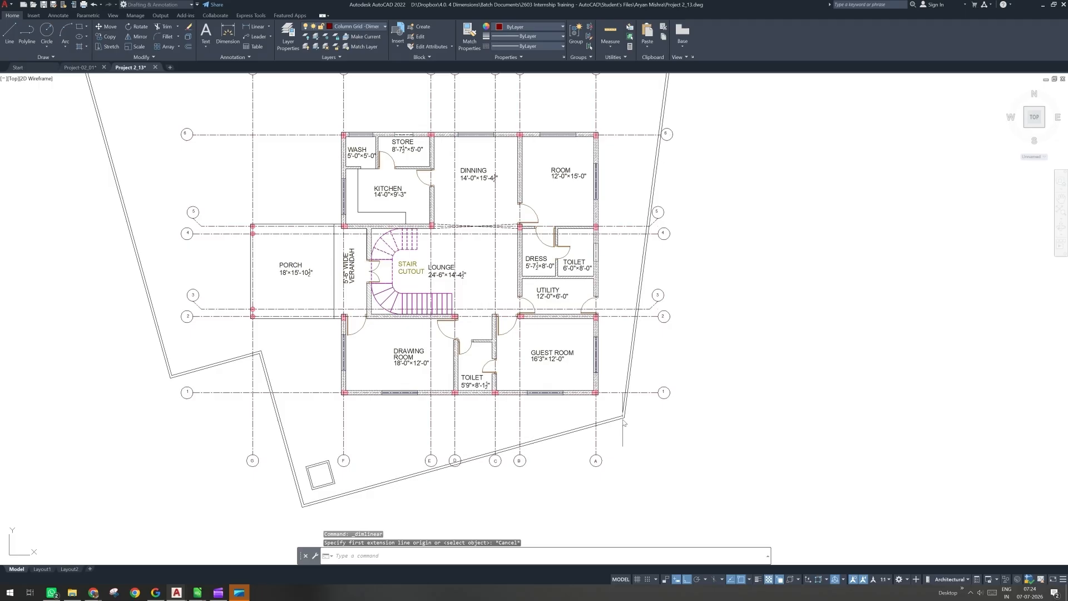
key("Escape")
Step: Examine the guest room's corner column where grid lines A and 1 intersect, highlighting it and clearing the selection
middle_click_drag(612, 416, 591, 427)
scroll(573, 405, "up", 2)
left_click(557, 392)
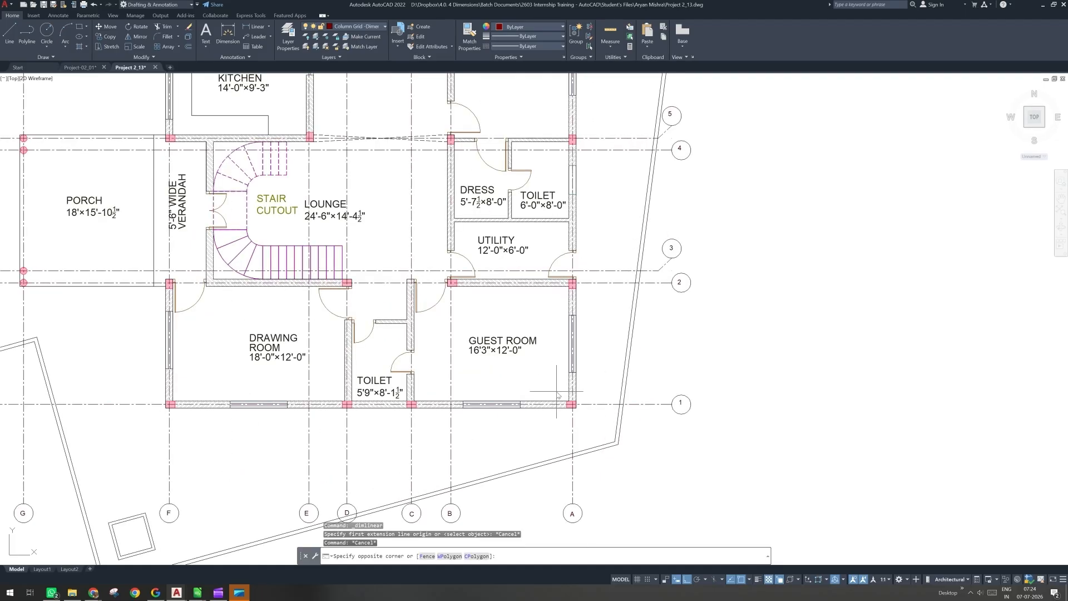
left_click(591, 429)
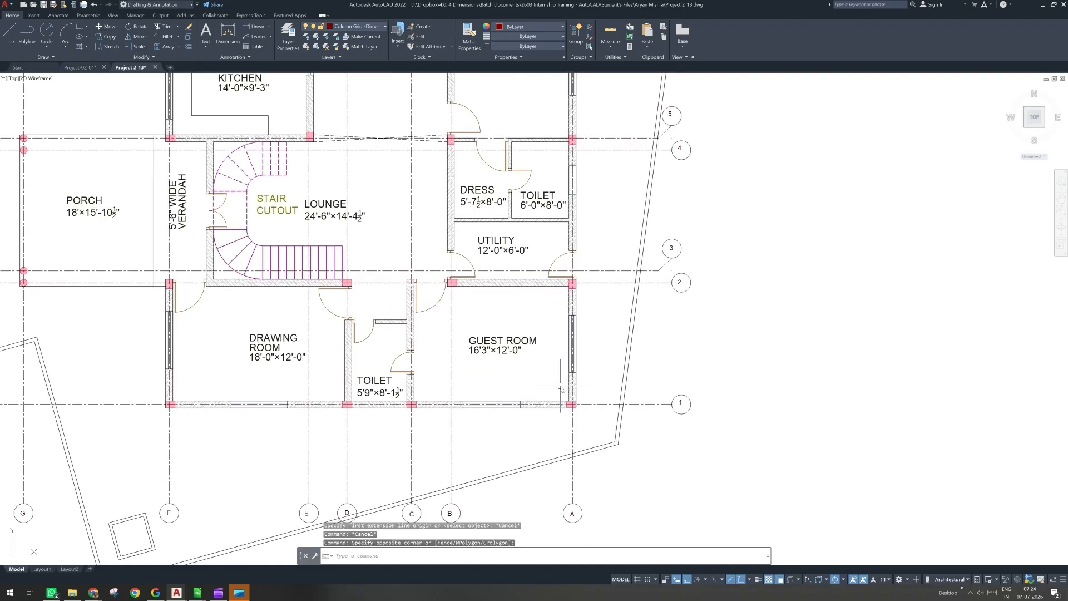
scroll(622, 439, "down", 4)
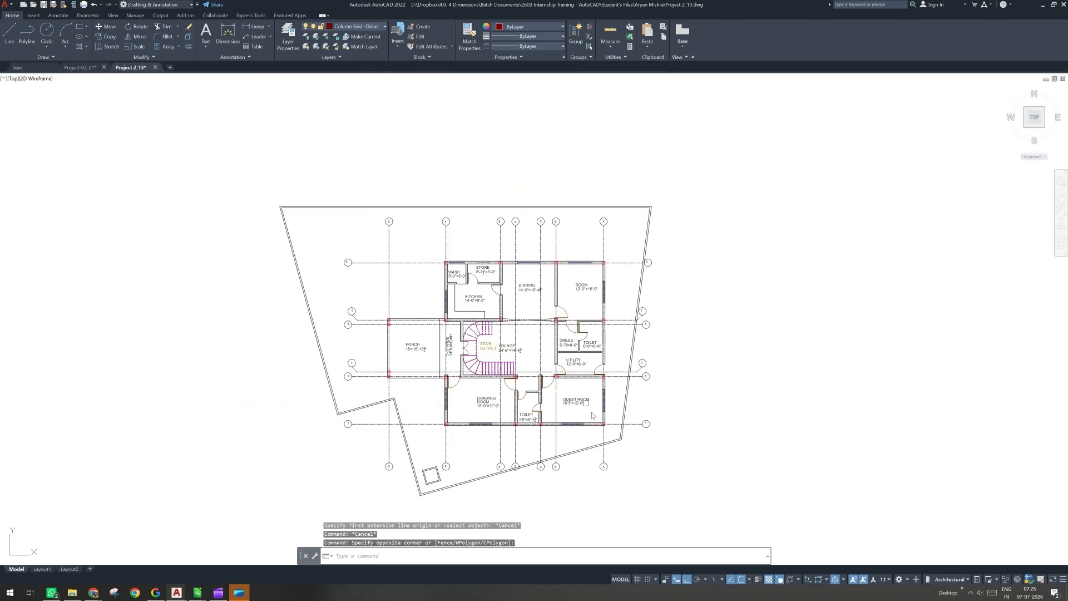
scroll(618, 445, "up", 4)
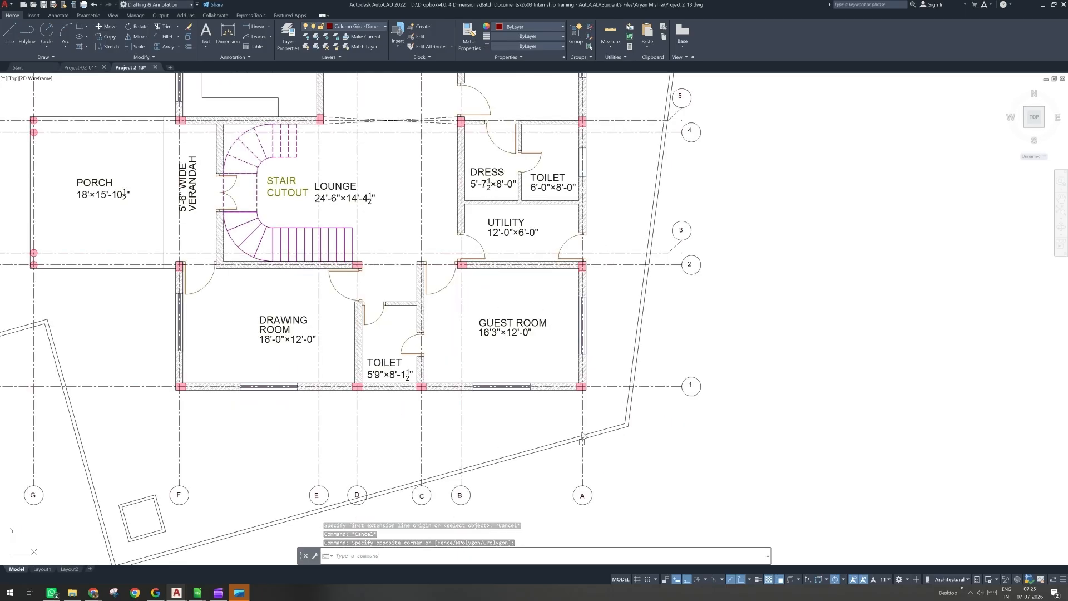
scroll(580, 387, "up", 2)
left_click(560, 366)
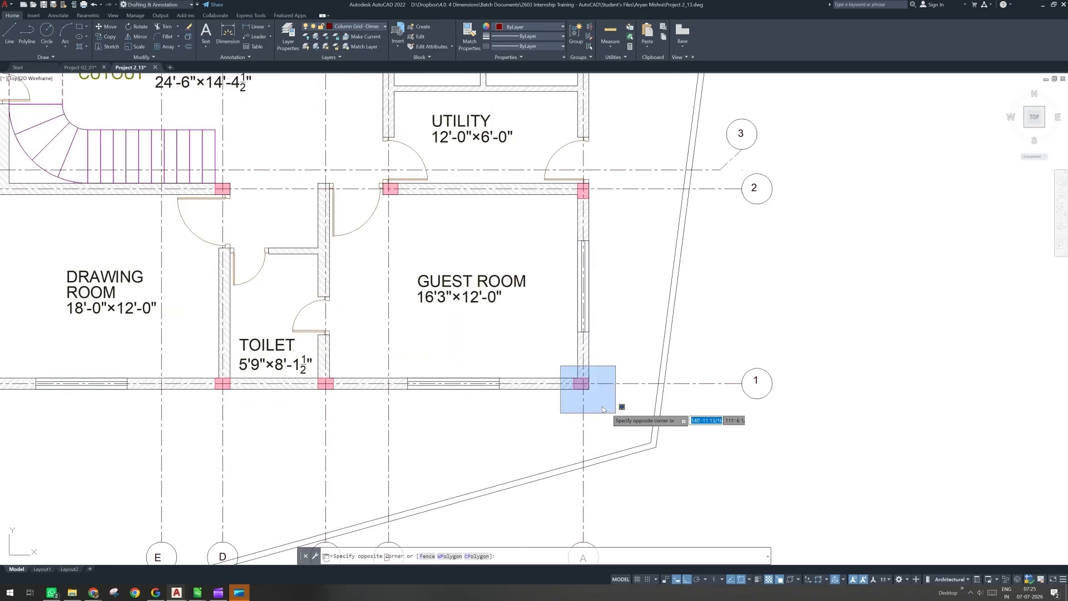
left_click(607, 418)
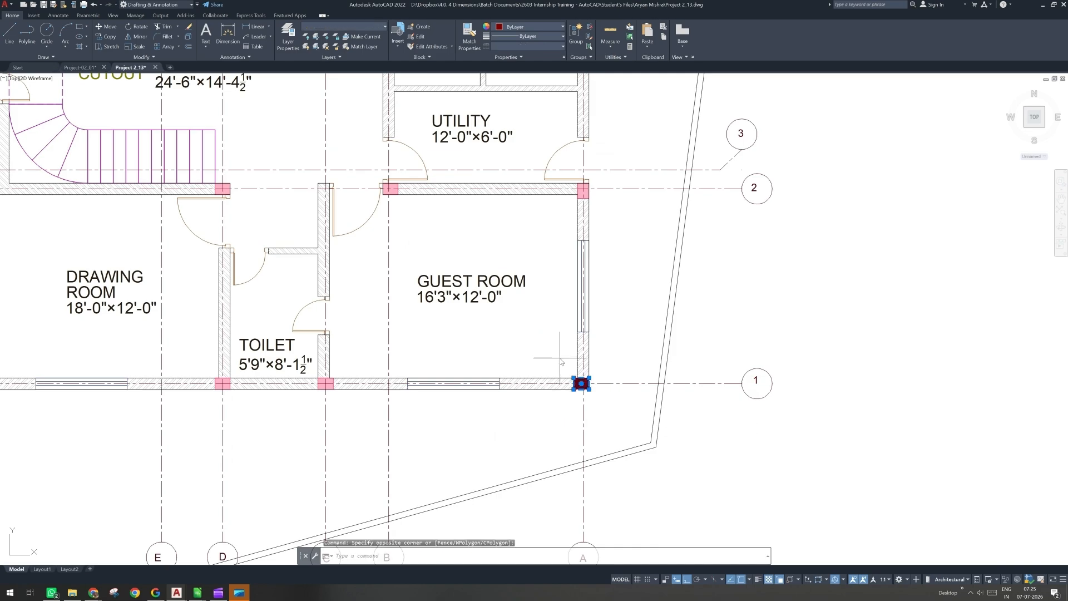
left_click(561, 362)
left_click(600, 450)
key("Escape")
middle_click_drag(585, 547, 543, 463)
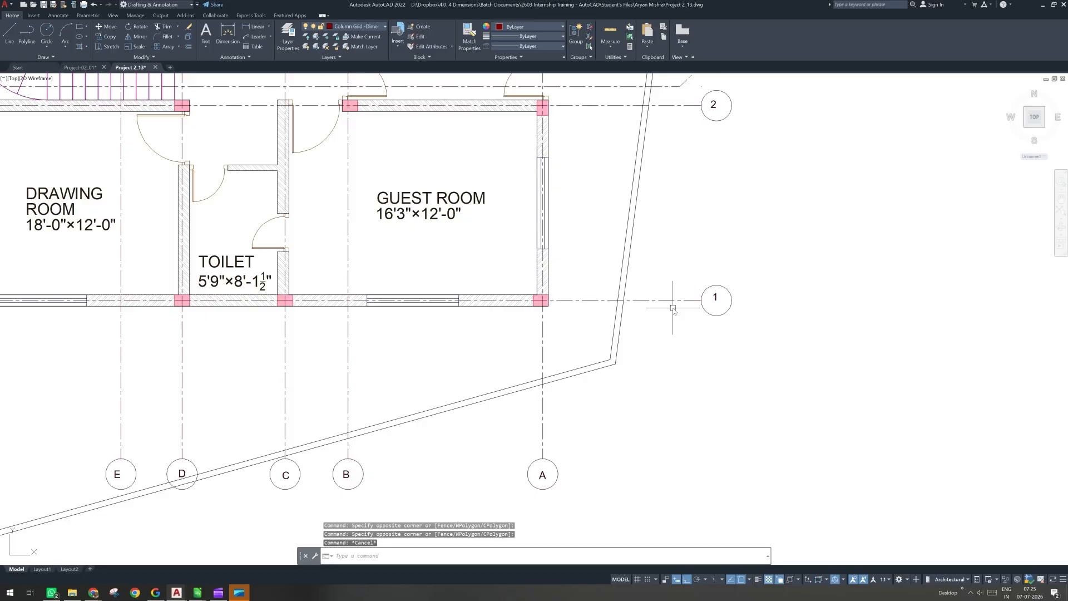
Step: Highlight grid lines A and 1, clear the selection, and review the column grid across the floor plan
left_click(568, 420)
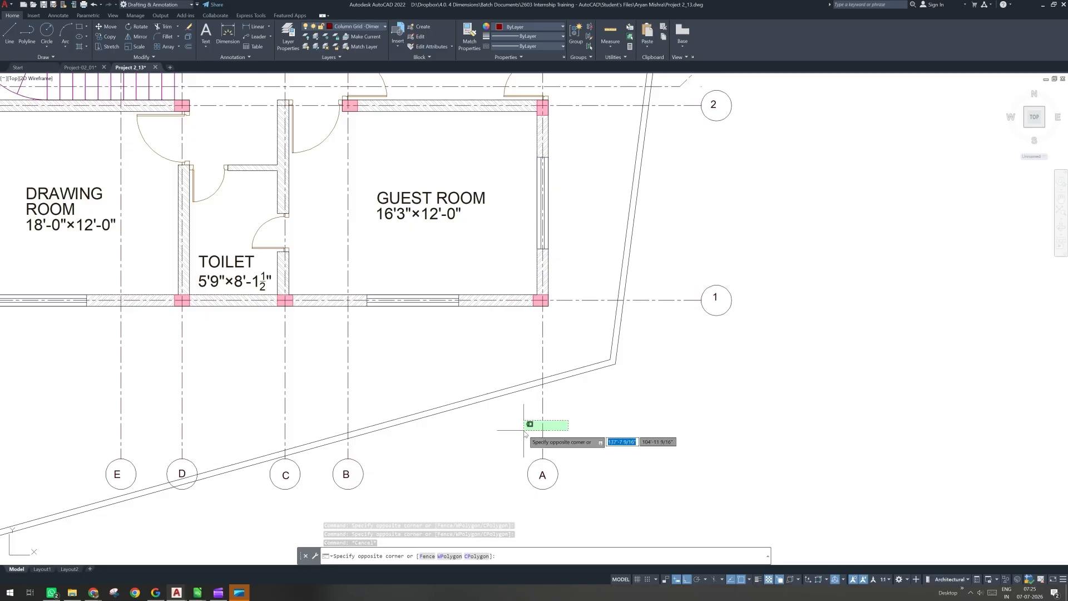
left_click(524, 430)
left_click(670, 291)
left_click(661, 309)
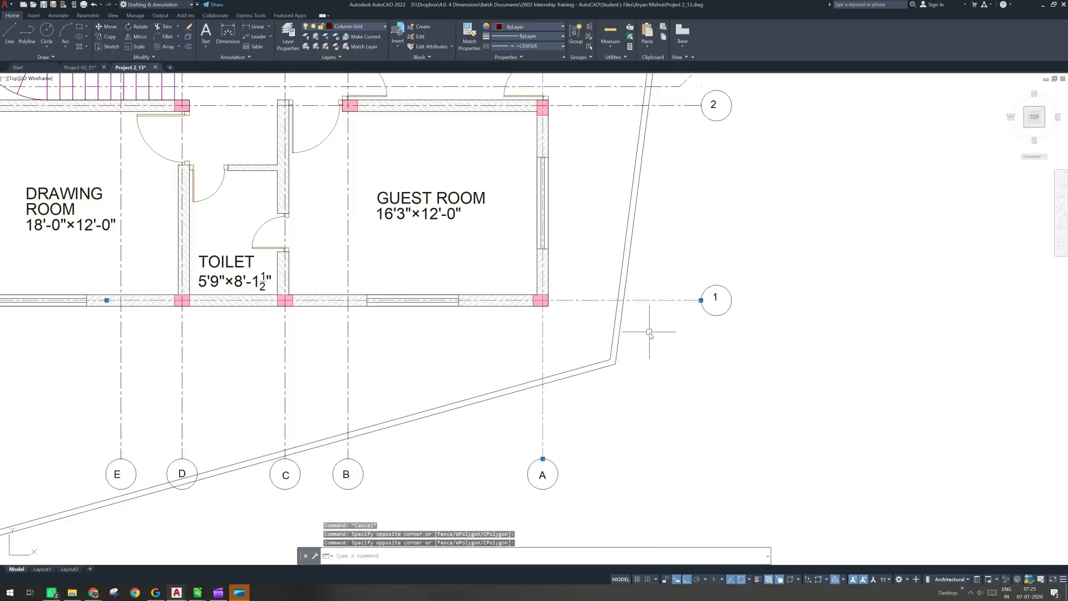
key("Escape")
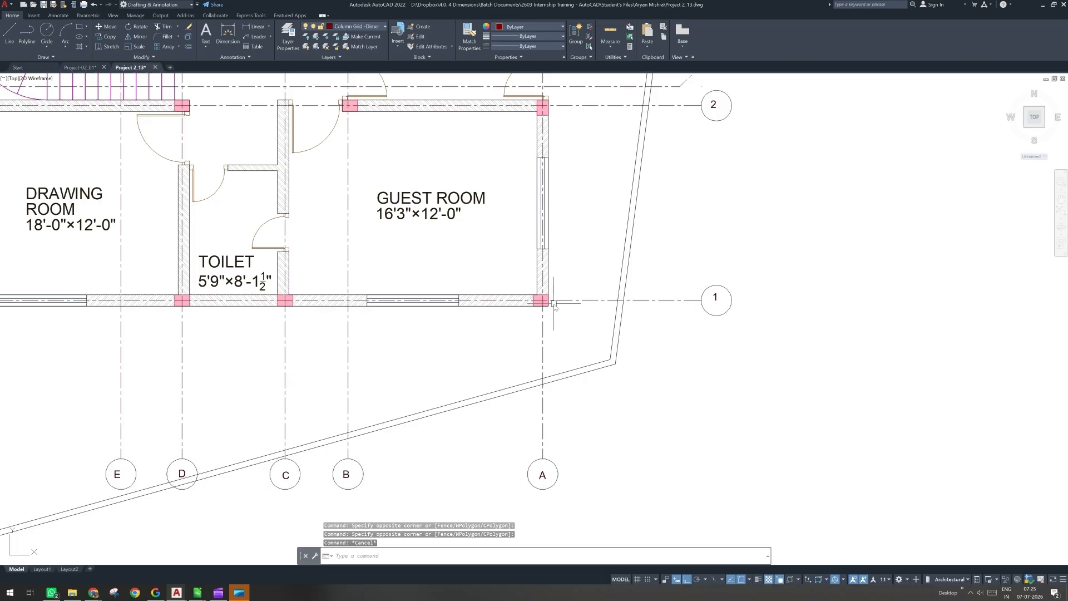
middle_click_drag(554, 303, 572, 357)
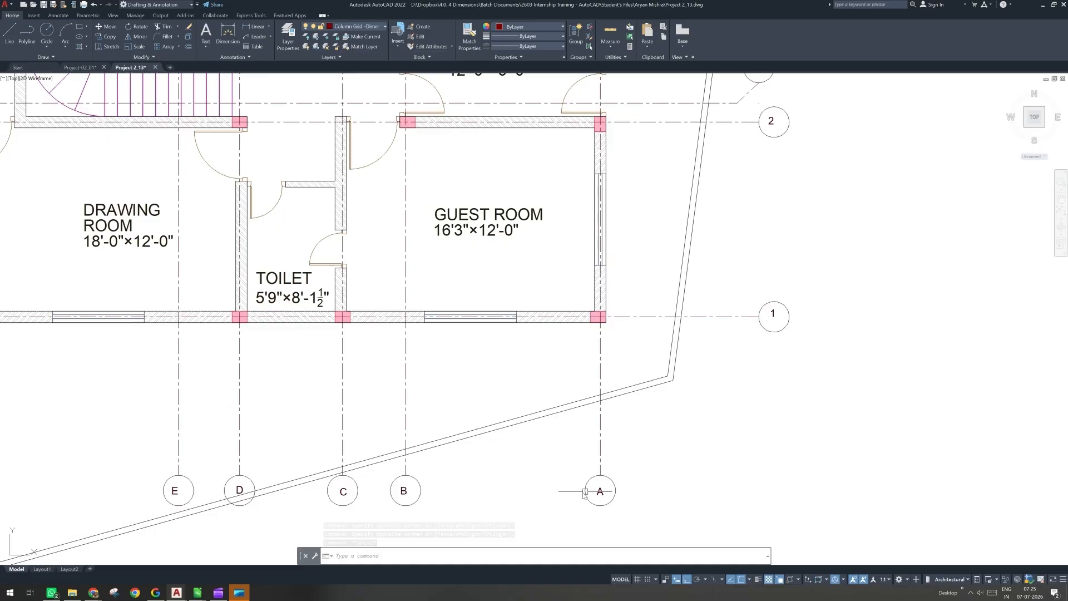
scroll(506, 463, "down", 2)
middle_click_drag(459, 191, 465, 256)
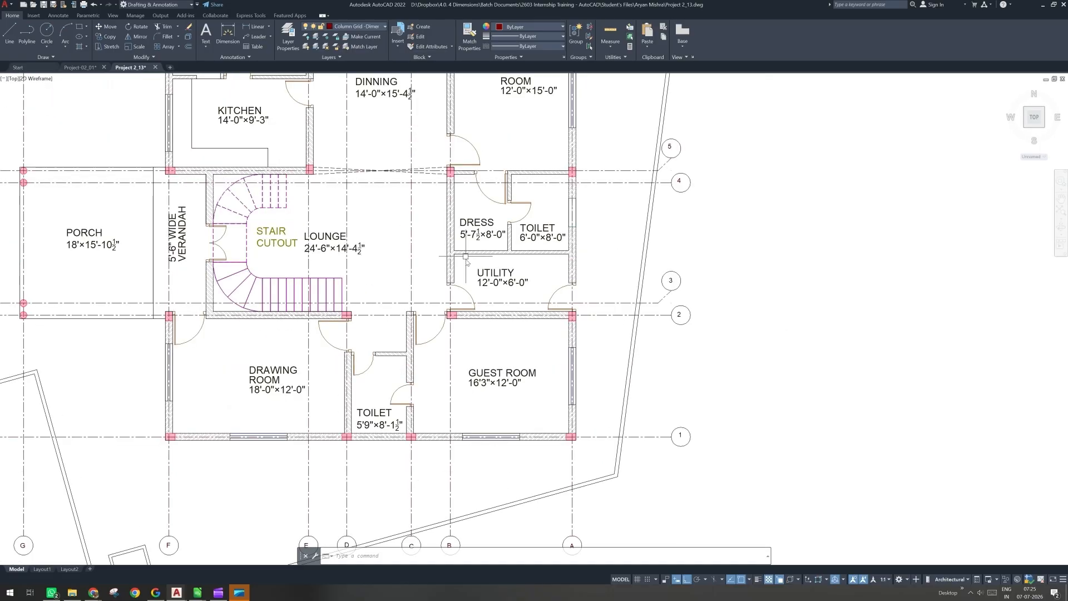
scroll(466, 257, "down", 2)
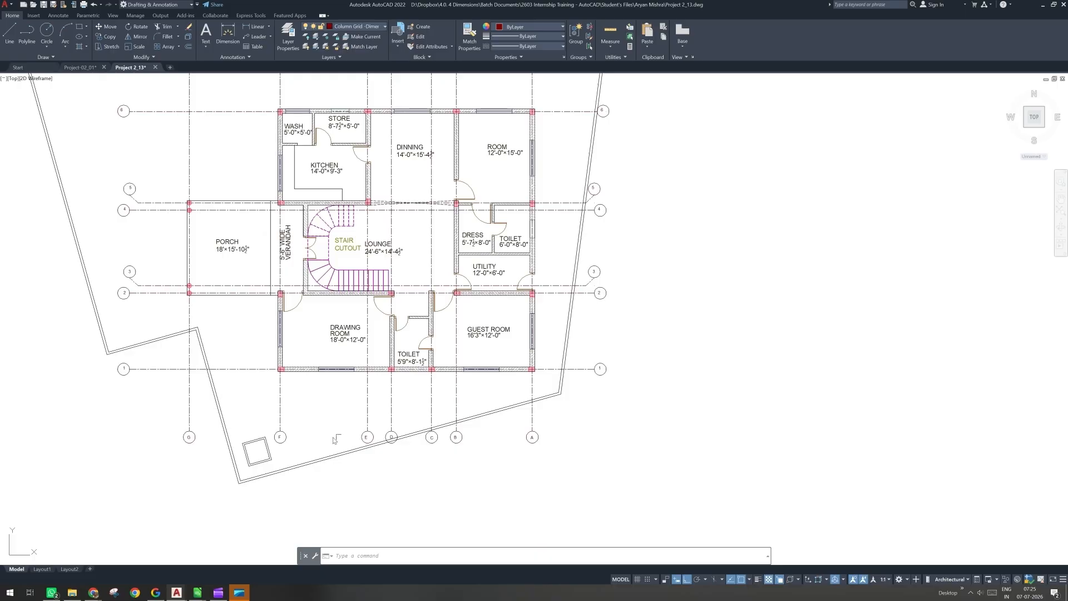
middle_click_drag(380, 322, 347, 381)
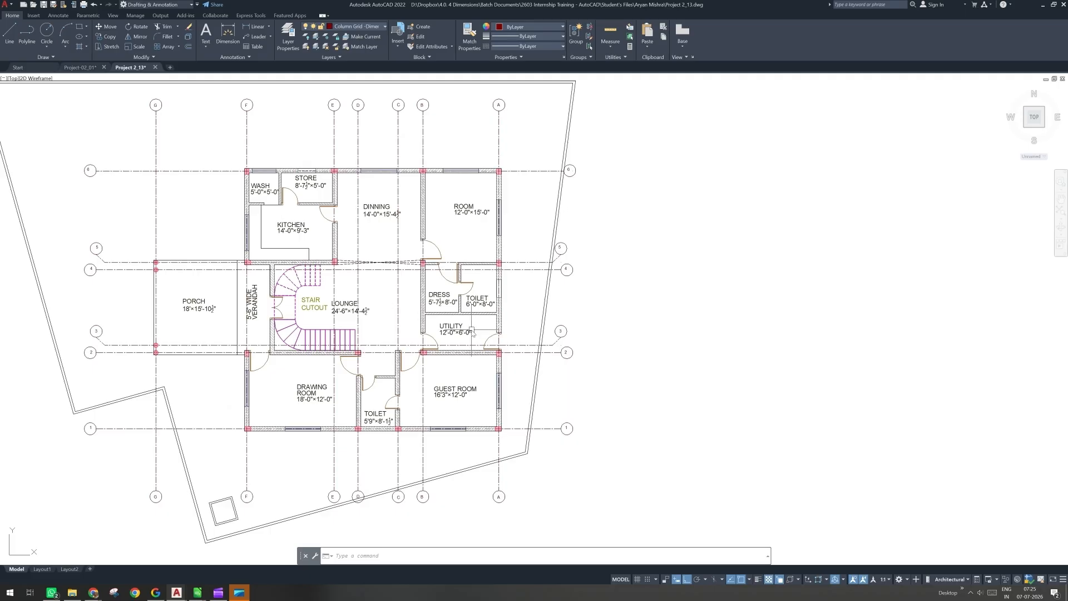
Step: Add a horizontal linear dimension from grid line A to grid line B, just below the guest room's outer wall
scroll(496, 441, "up", 4)
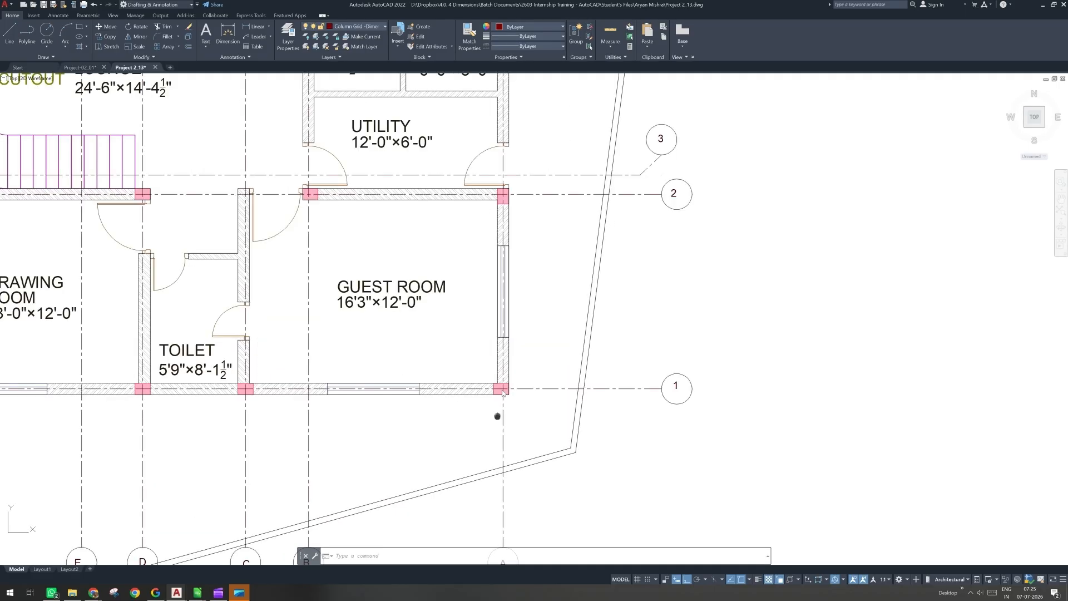
middle_click_drag(497, 417, 527, 329)
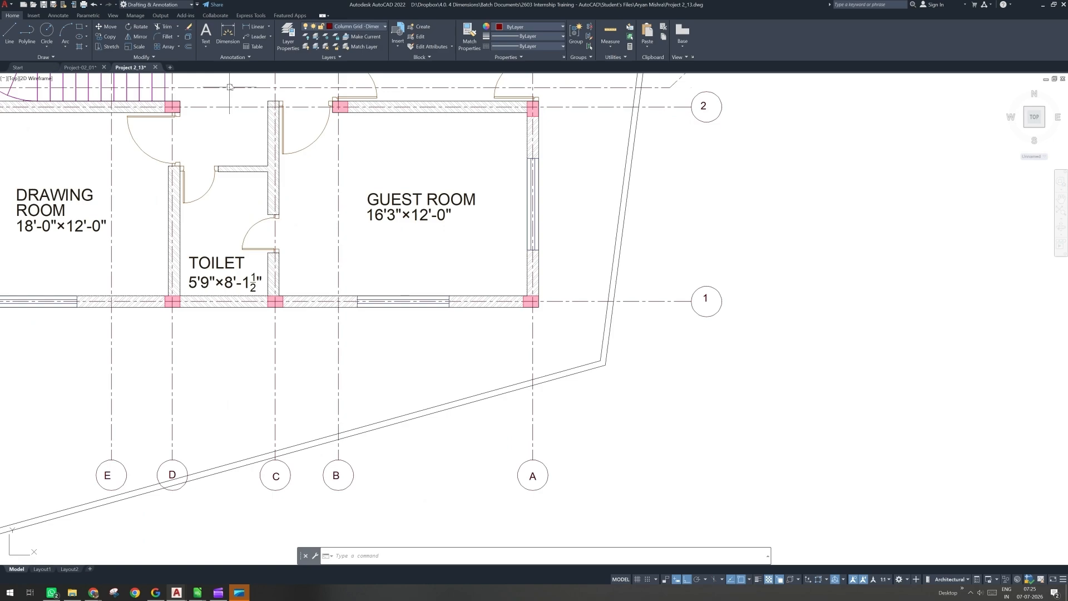
left_click(255, 26)
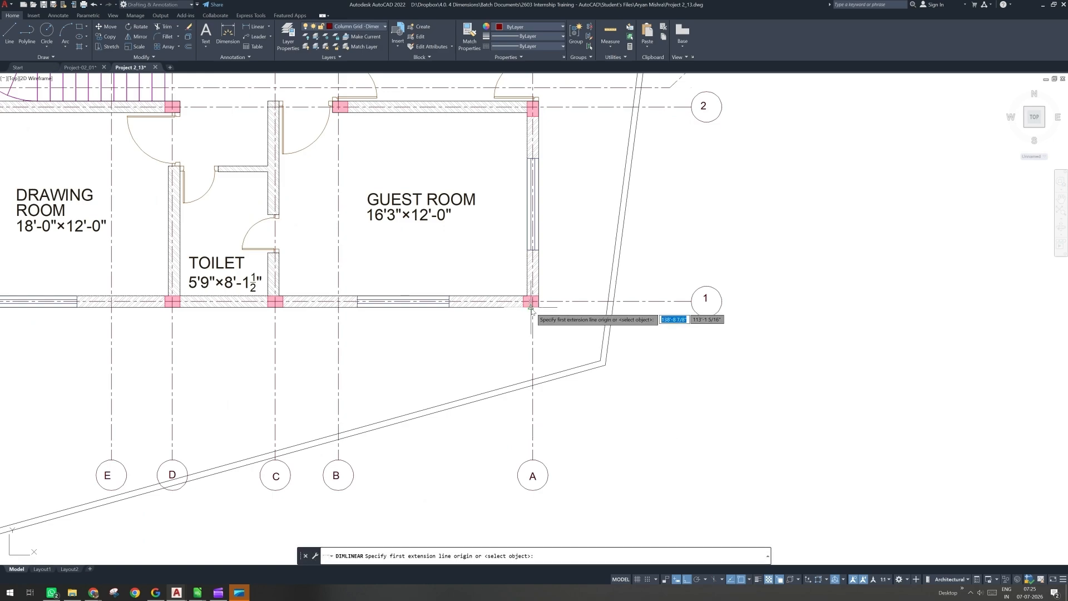
scroll(531, 308, "up", 4)
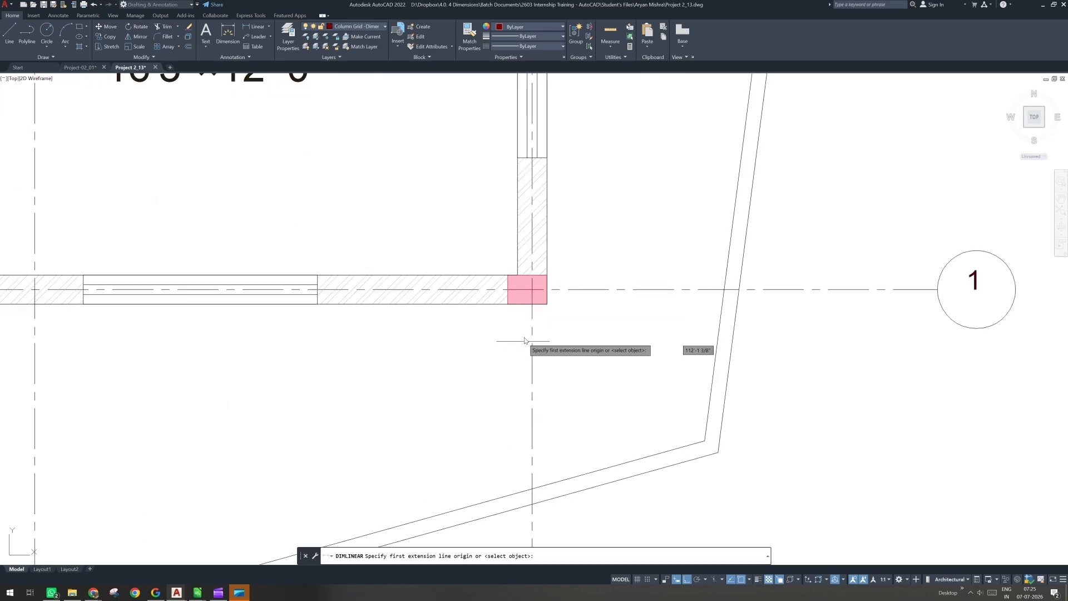
left_click(535, 308)
scroll(533, 358, "down", 7)
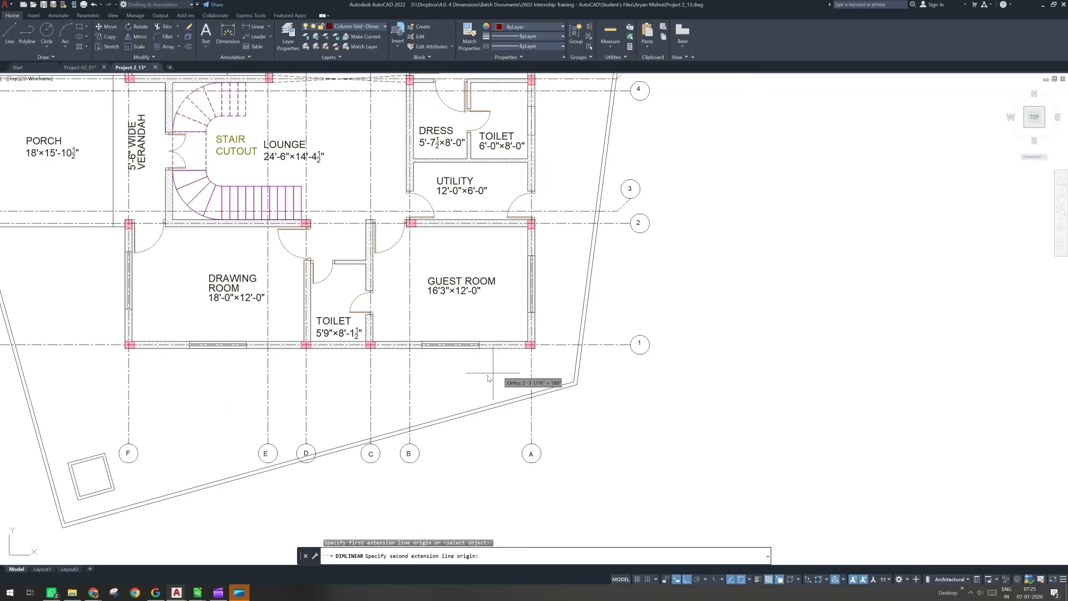
scroll(411, 356, "up", 2)
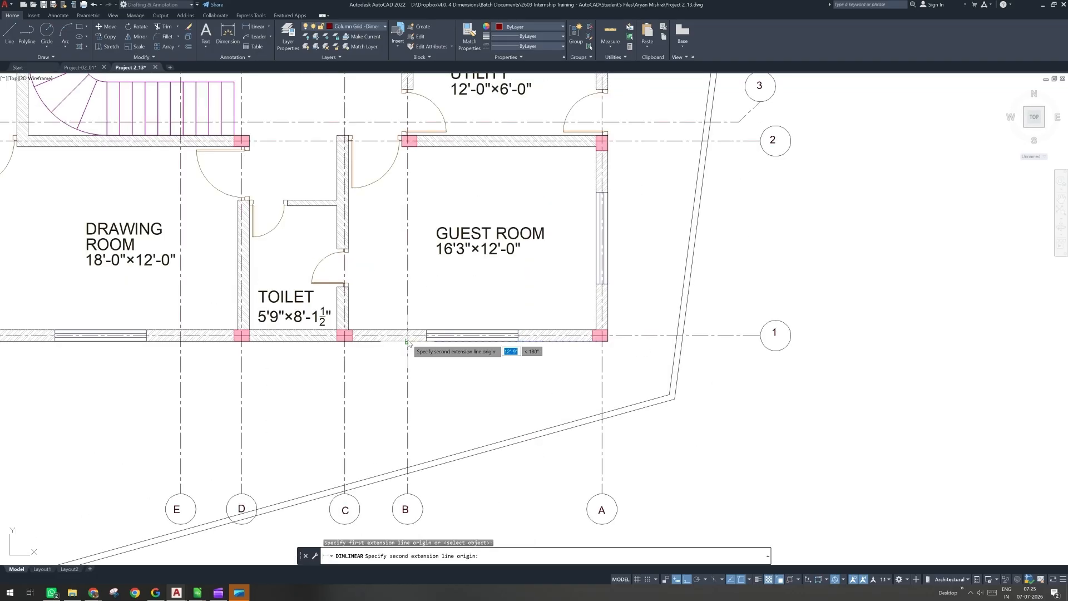
left_click(408, 341)
left_click(430, 375)
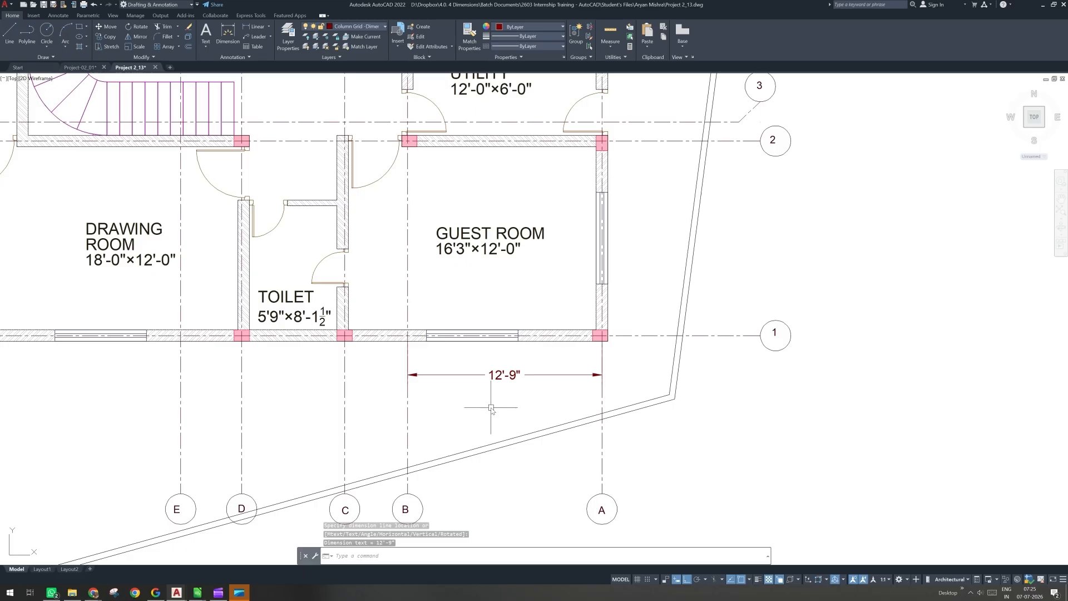
type("d")
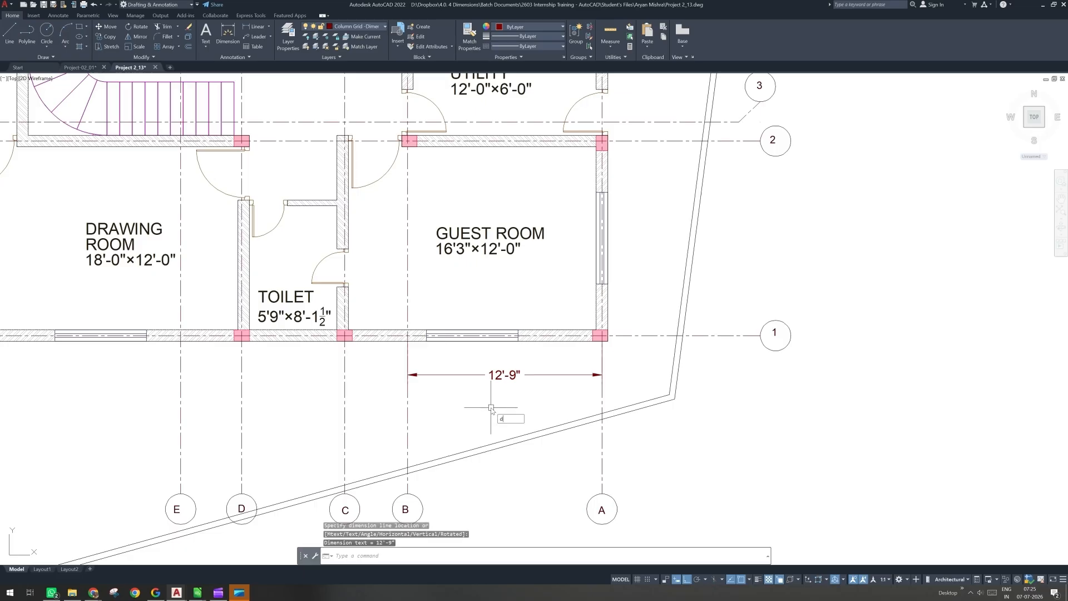
type("ba")
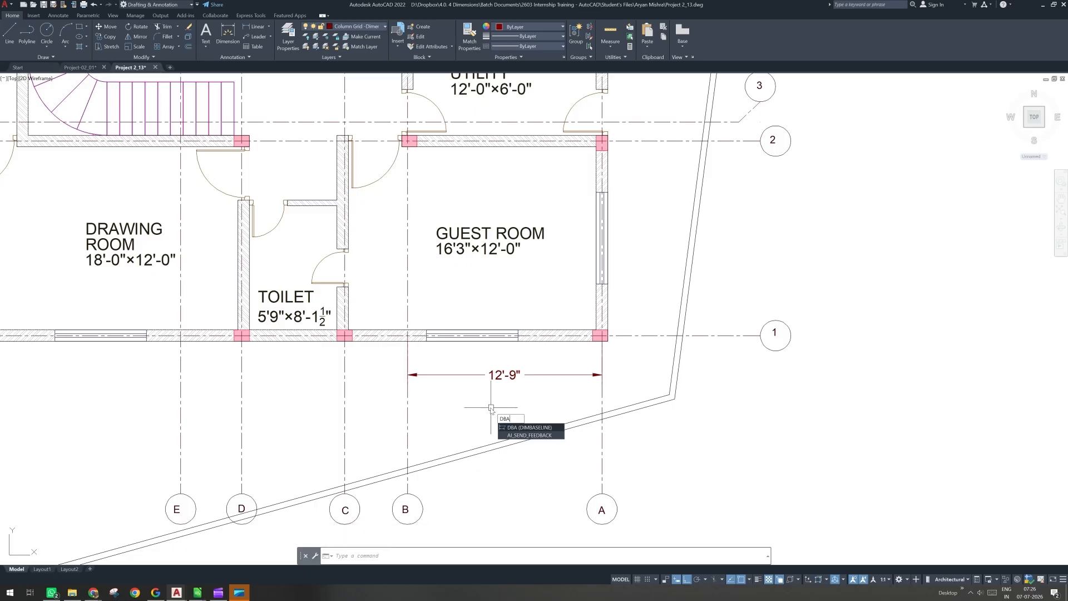
key("Escape")
key("Escape")
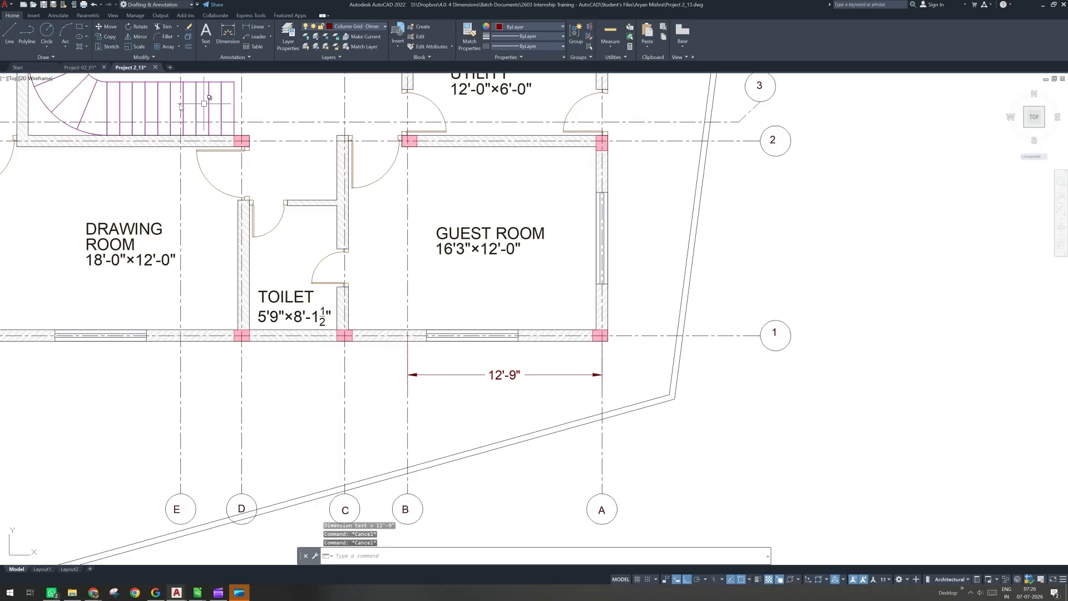
Step: Add baseline dimensions from grid line A to grid lines C and D, stacked below the existing A–B dimension
left_click(58, 16)
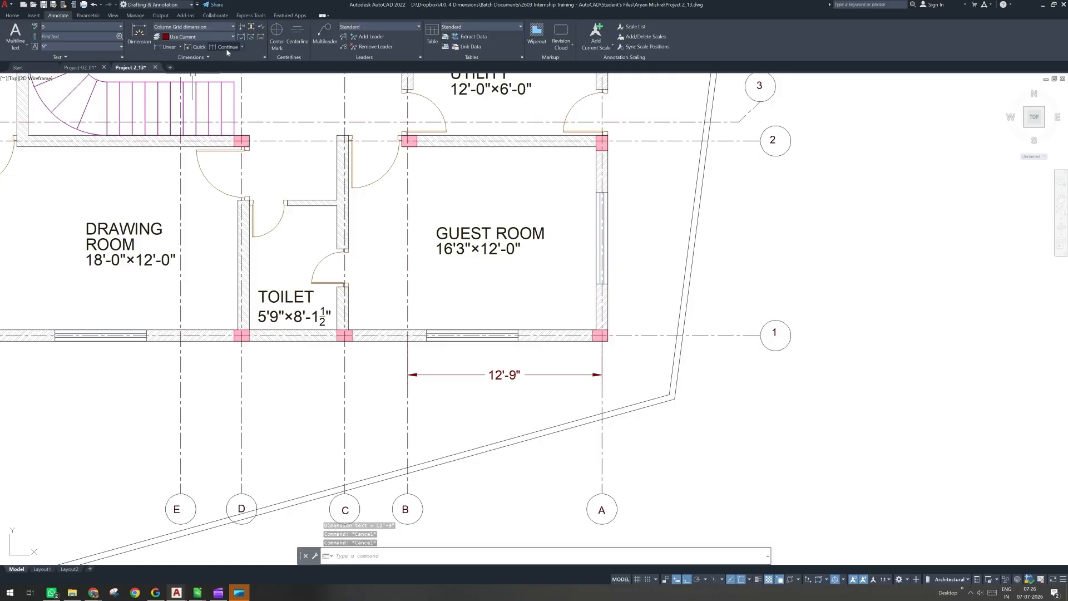
left_click(243, 48)
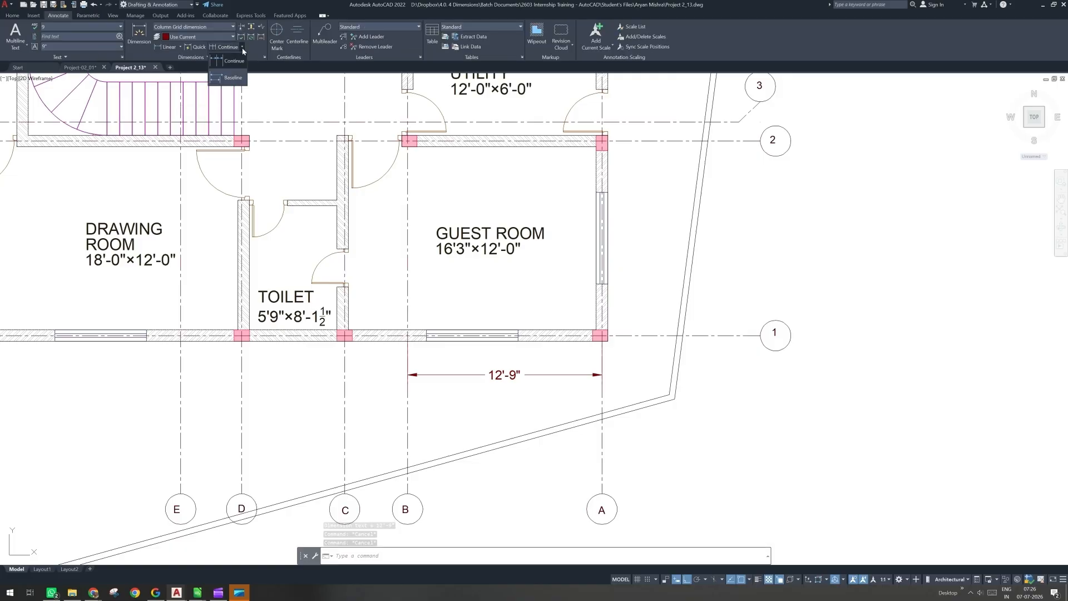
left_click(230, 79)
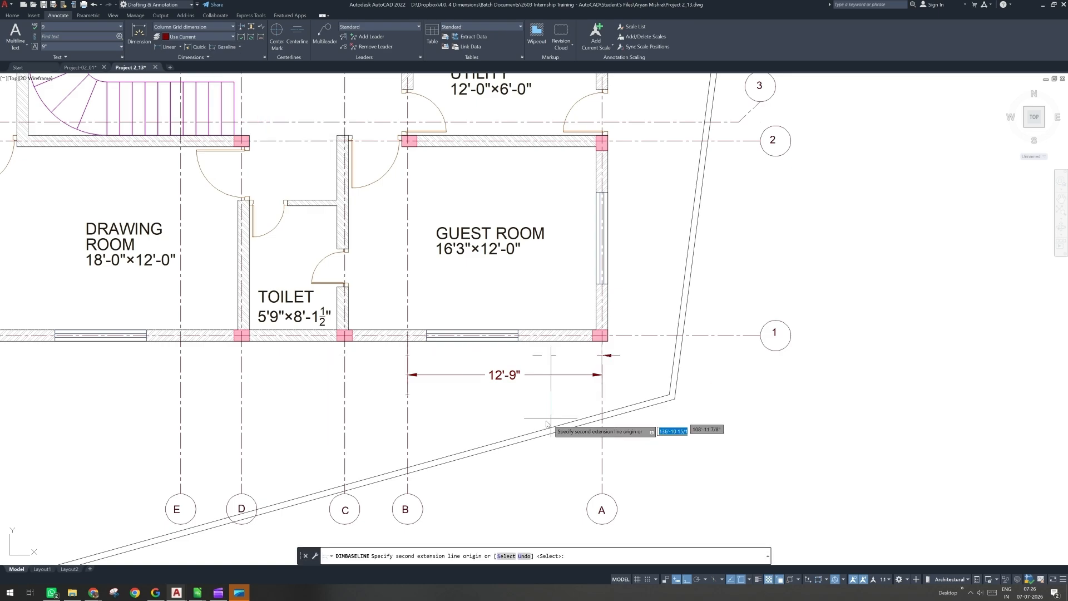
scroll(345, 345, "up", 1)
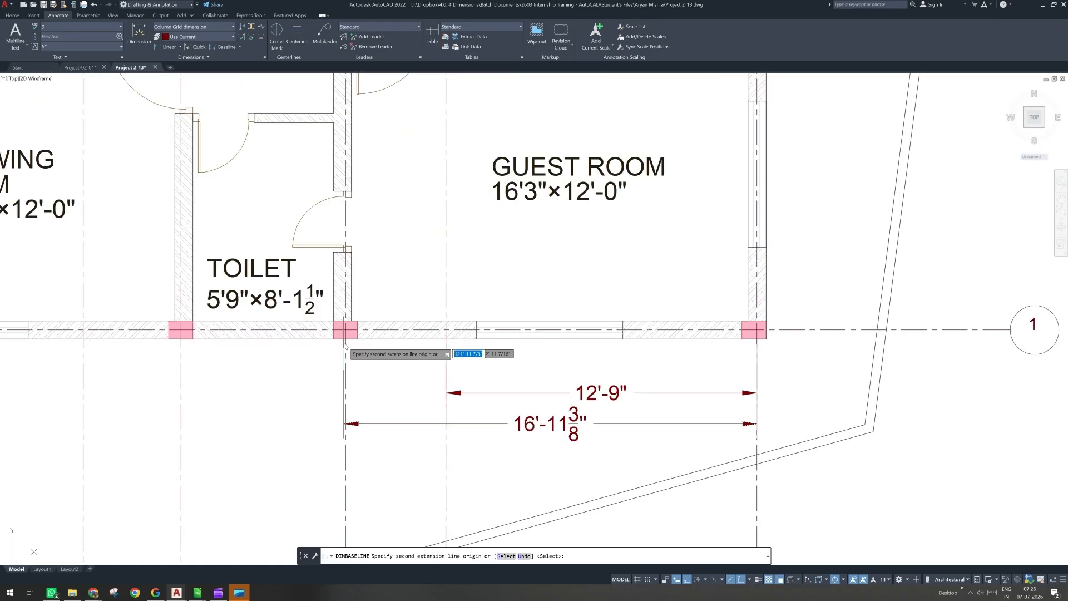
left_click(346, 341)
middle_click_drag(284, 392, 365, 393)
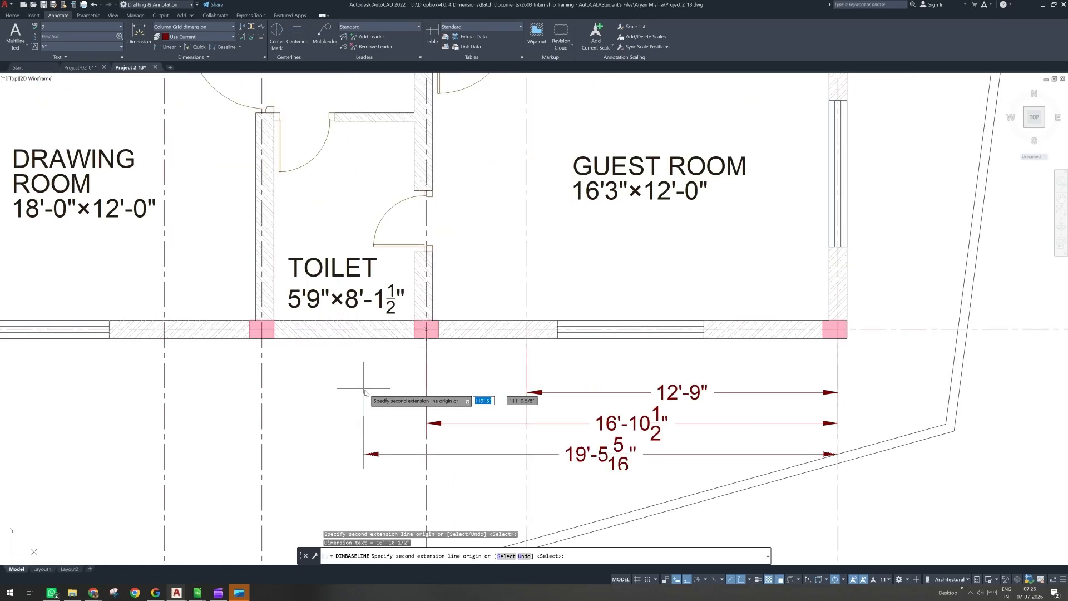
left_click(264, 341)
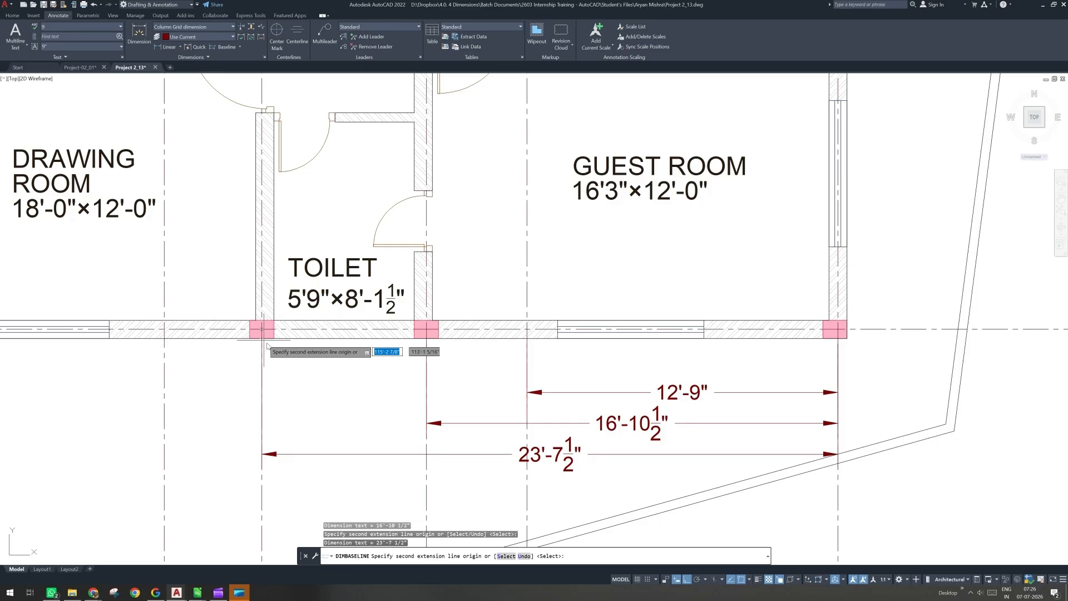
Step: Continue the horizontal baseline dimensions from grid line A to grid lines E, F and G, and finish the command
scroll(598, 406, "down", 4)
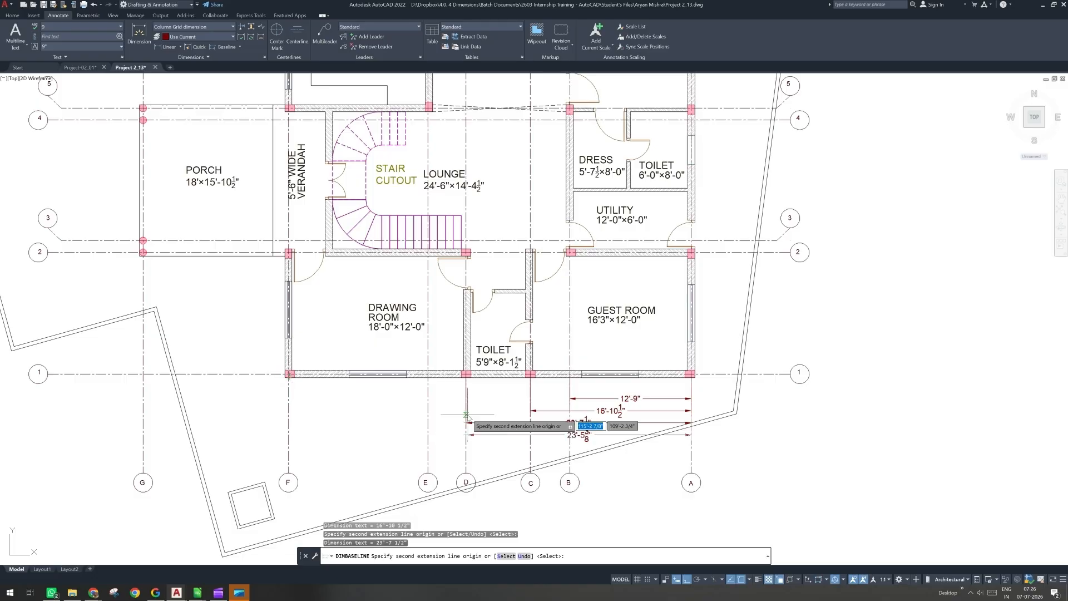
scroll(435, 387, "up", 2)
left_click(423, 377)
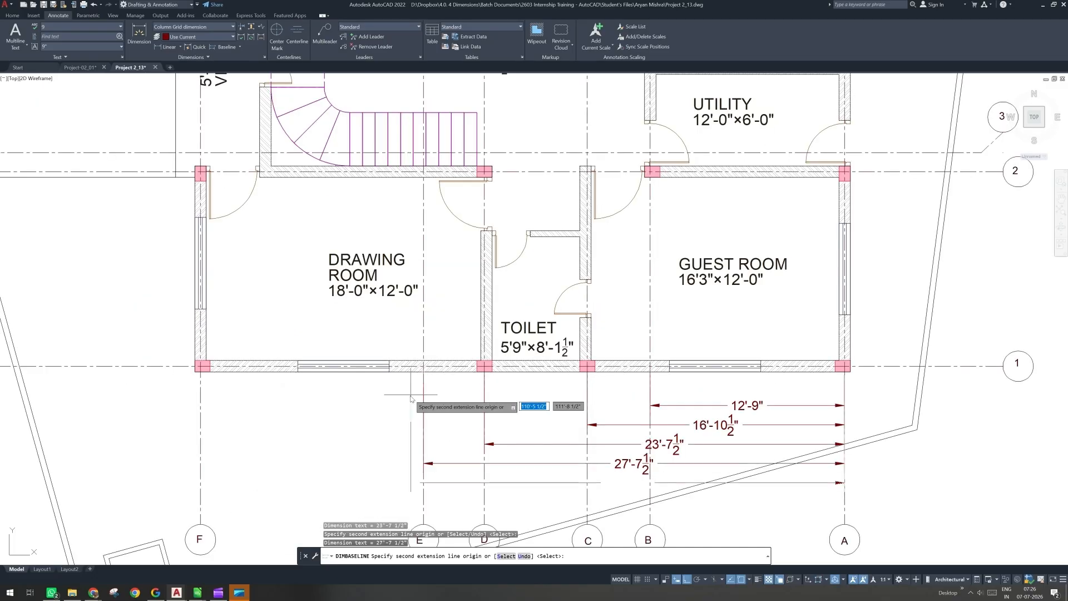
scroll(281, 390, "up", 2)
left_click(282, 386)
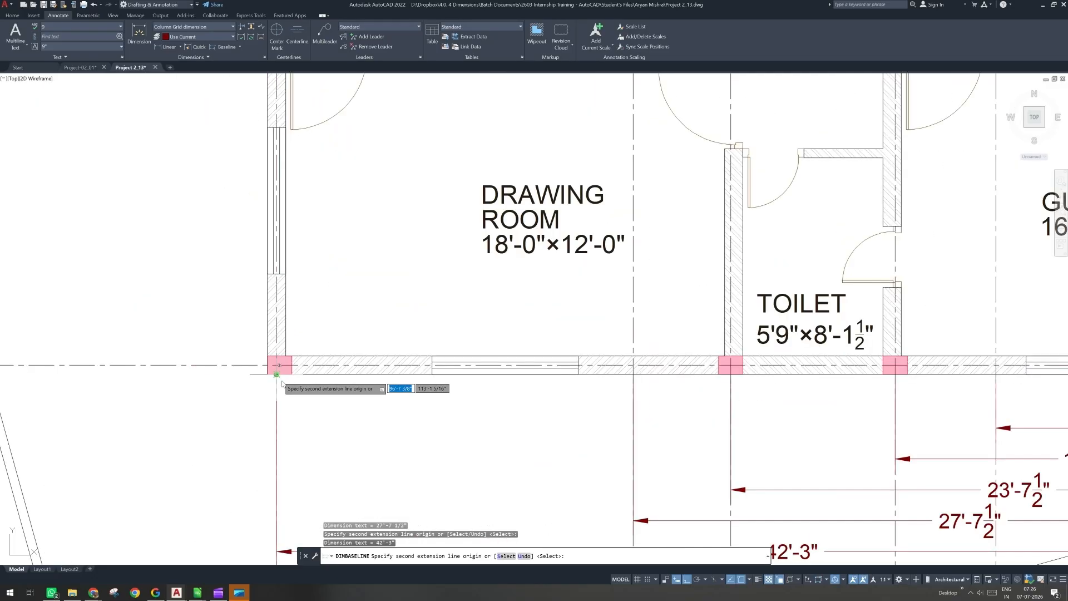
scroll(282, 384, "down", 2)
scroll(89, 395, "down", 2)
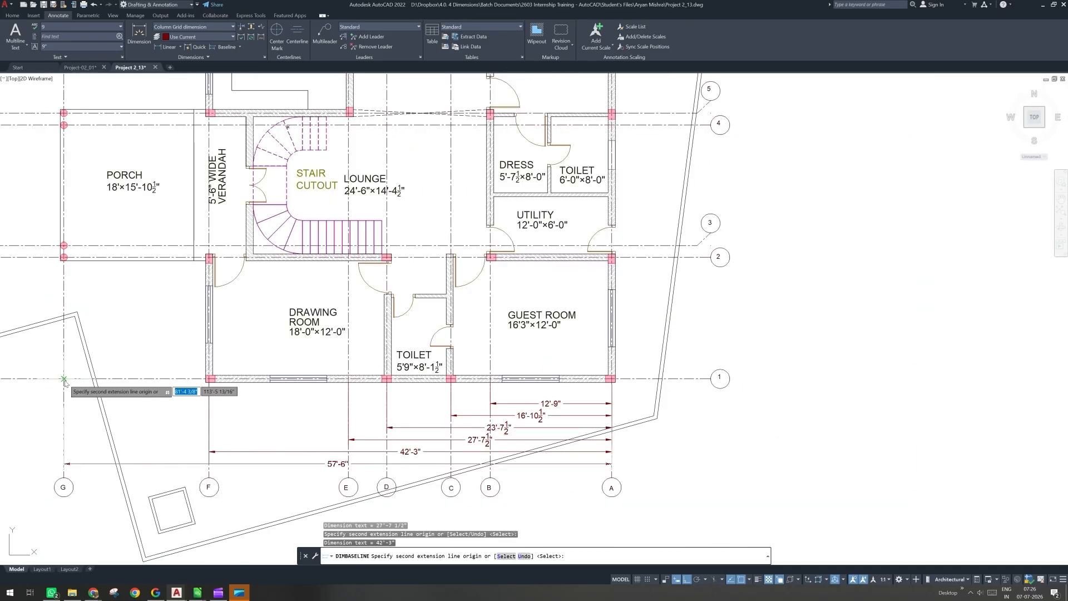
left_click(64, 380)
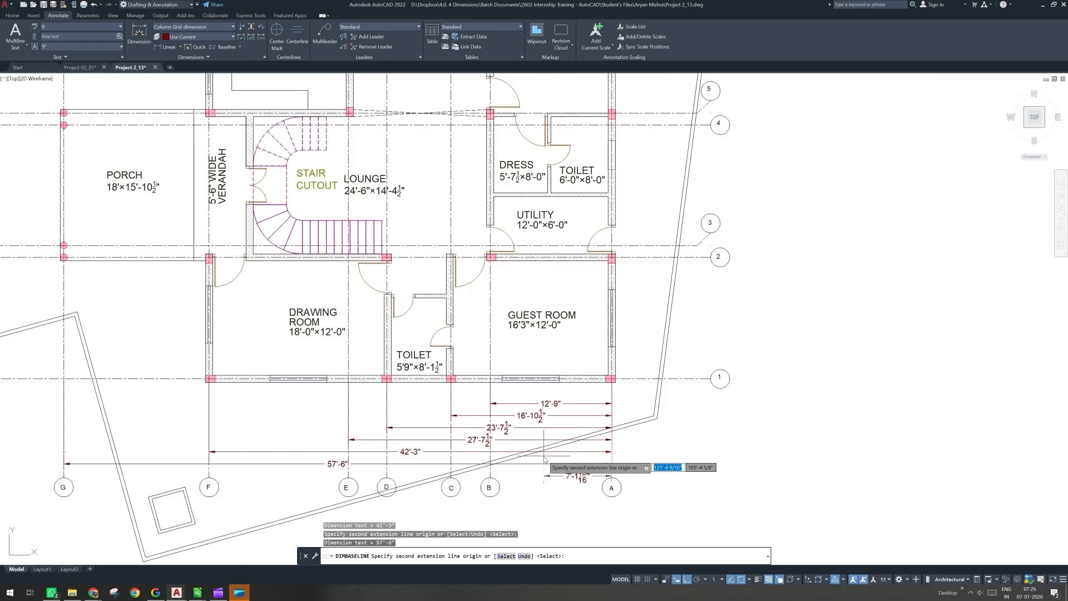
key("Escape")
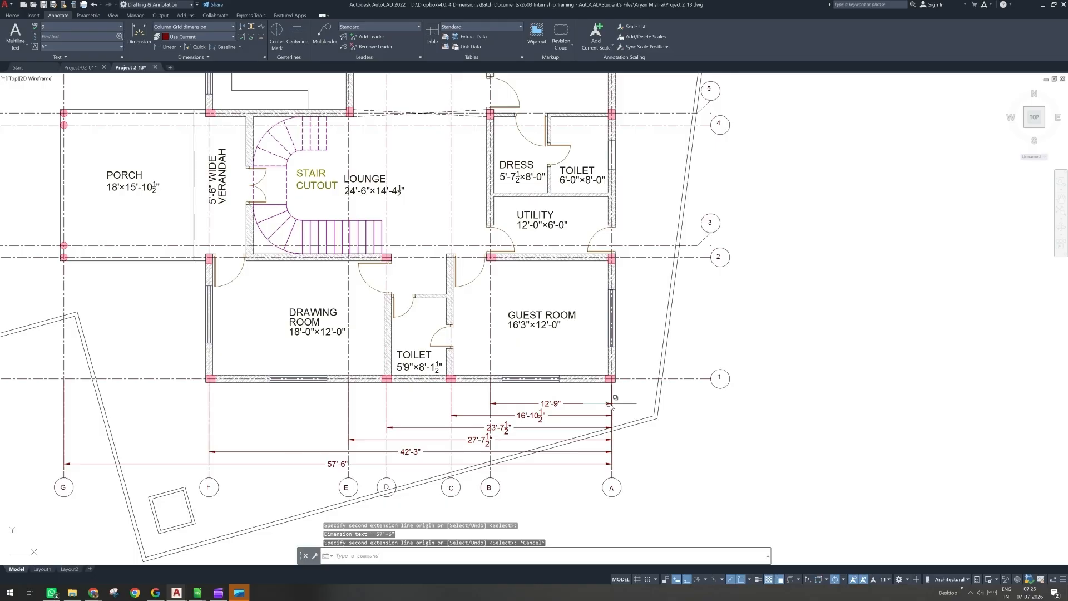
Step: Examine the baseline dimensions' shared origin at grid line A and their stacked arrangement below the floor plan
scroll(594, 408, "up", 4)
scroll(636, 363, "up", 6)
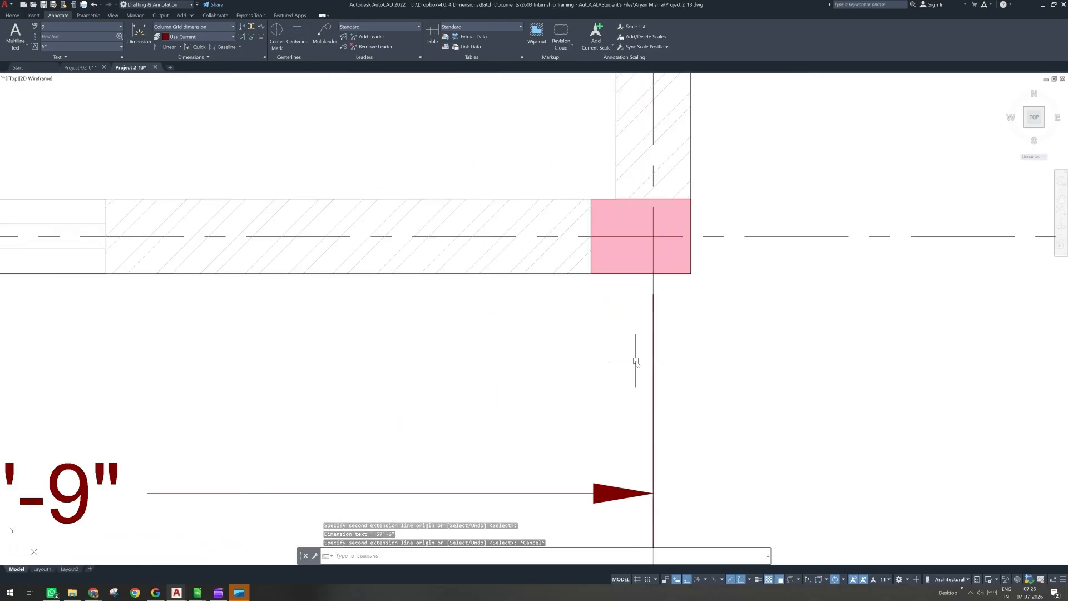
scroll(636, 363, "down", 6)
middle_click_drag(397, 427, 467, 361)
scroll(467, 360, "down", 2)
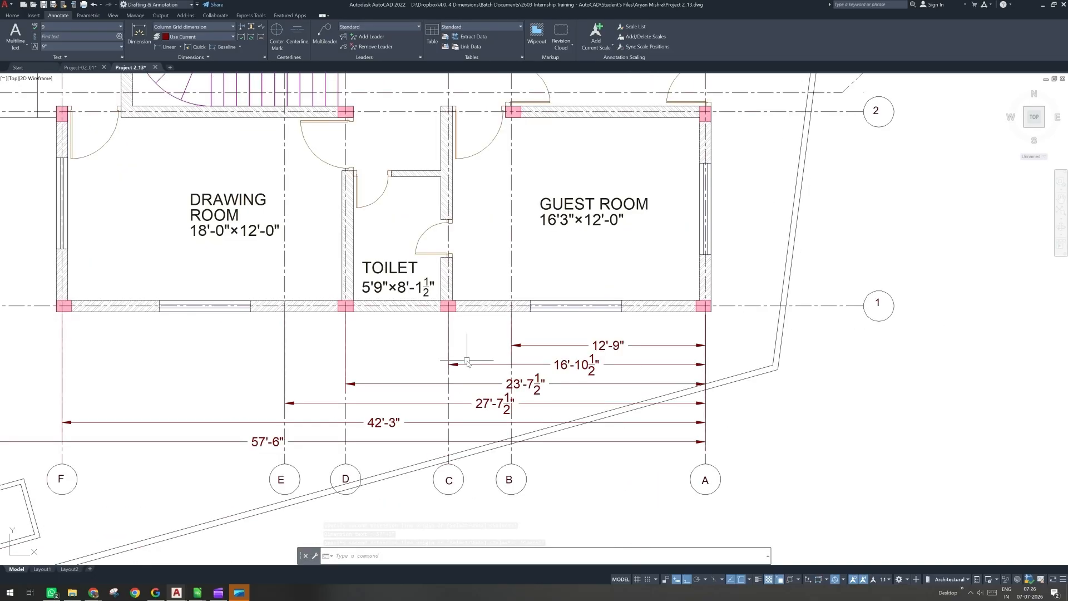
scroll(242, 430, "down", 4)
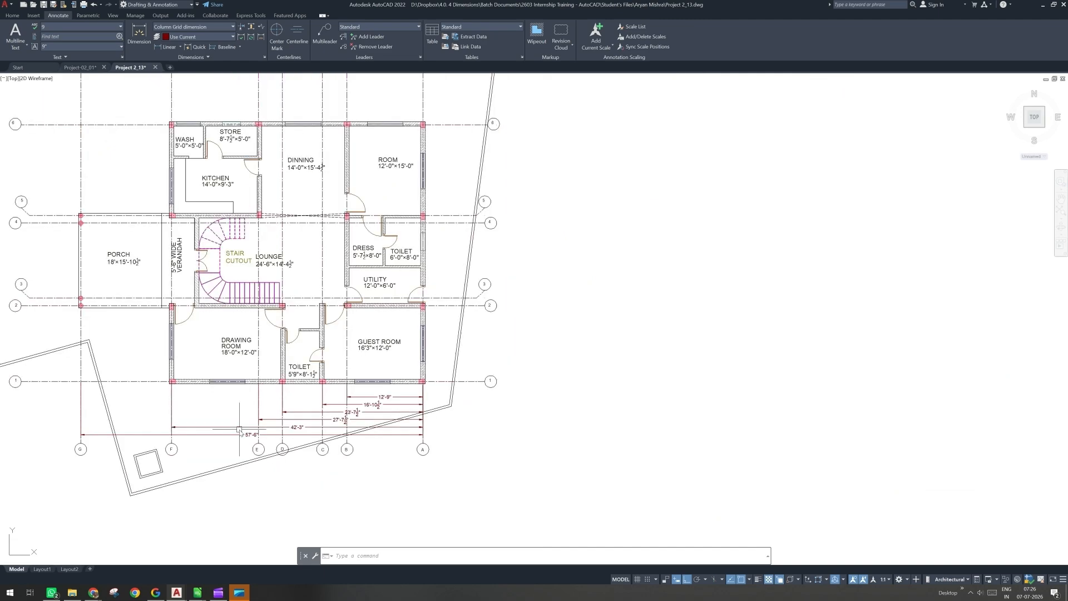
middle_click_drag(208, 403, 235, 426)
scroll(445, 413, "up", 2)
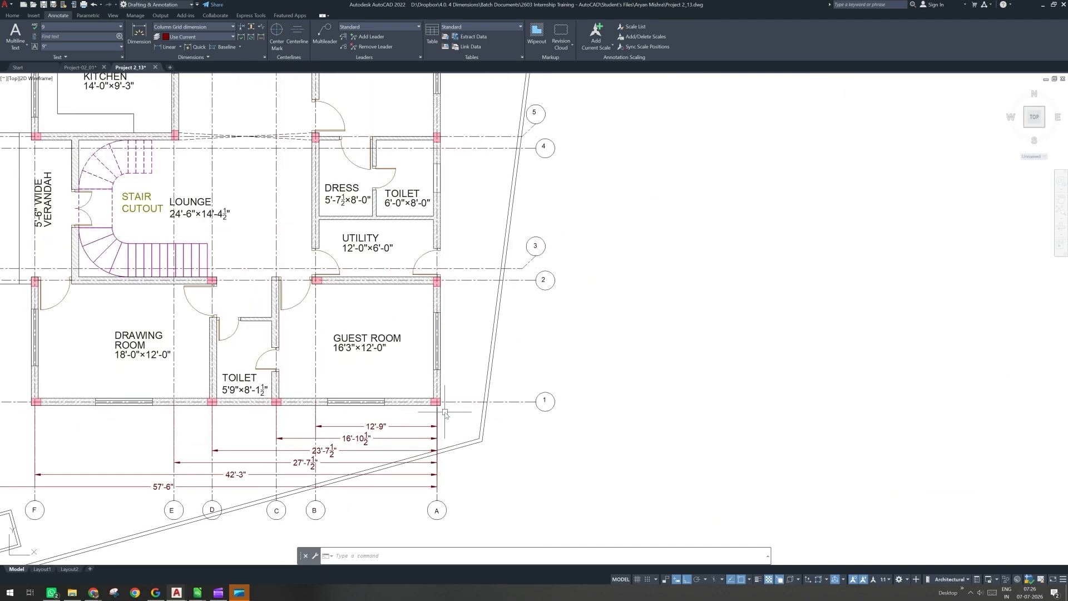
Step: Add a vertical linear dimension from grid line 1 to grid line 2, just outside the guest room's window wall along grid line A
left_click(12, 15)
left_click(257, 27)
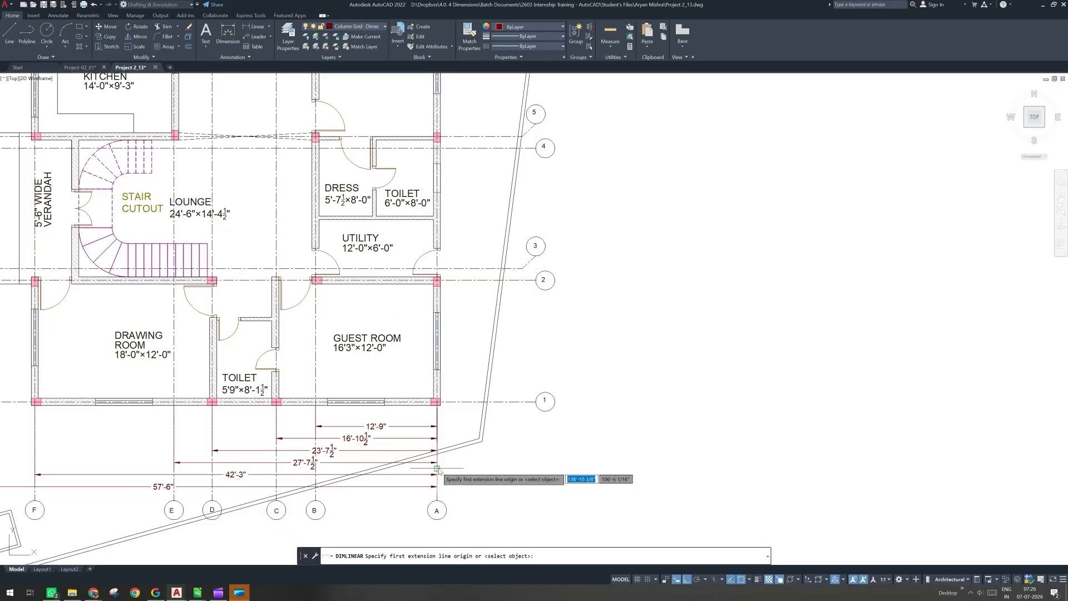
scroll(438, 469, "up", 5)
left_click(456, 382)
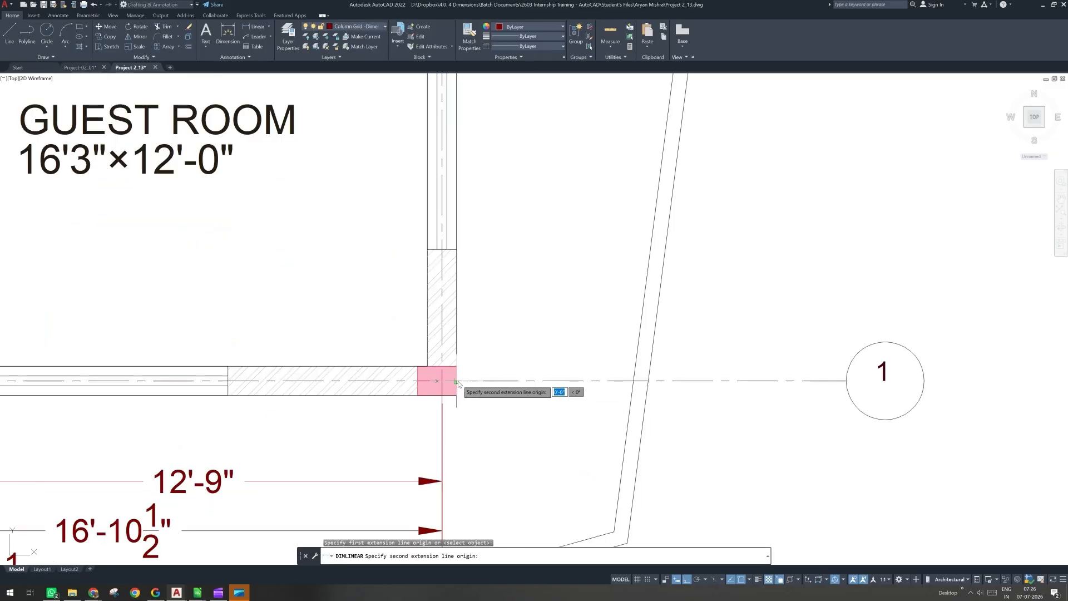
scroll(468, 482, "down", 2)
middle_click_drag(474, 451, 450, 540)
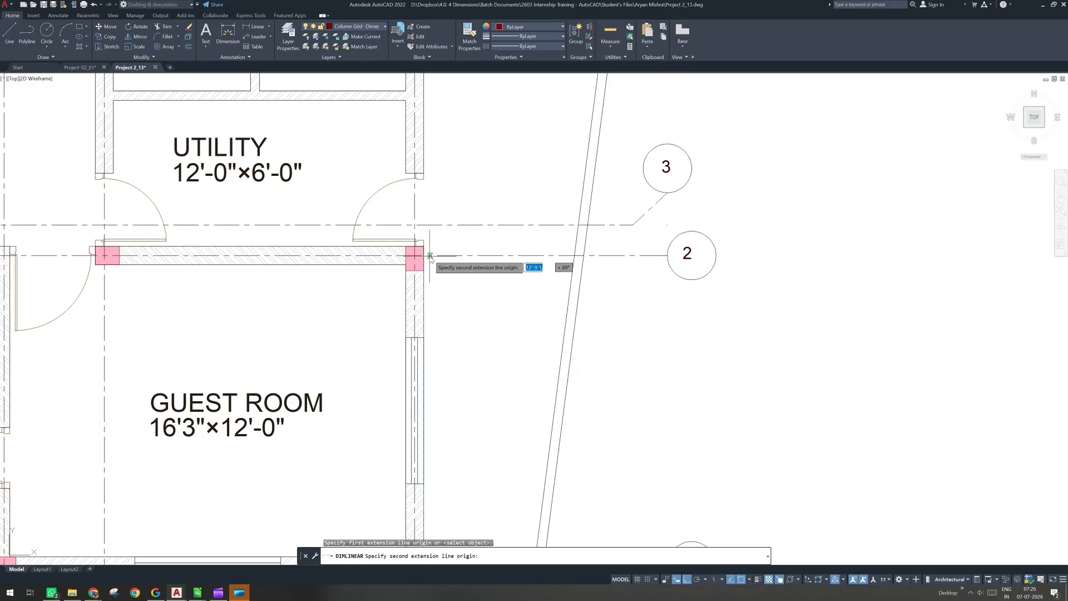
left_click(424, 257)
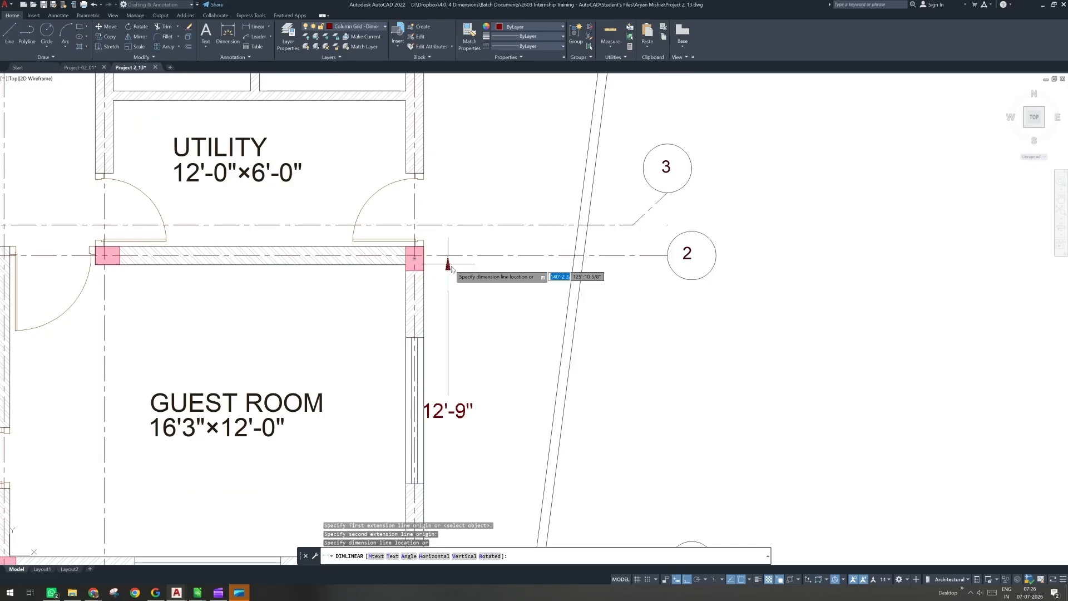
scroll(471, 303, "down", 5)
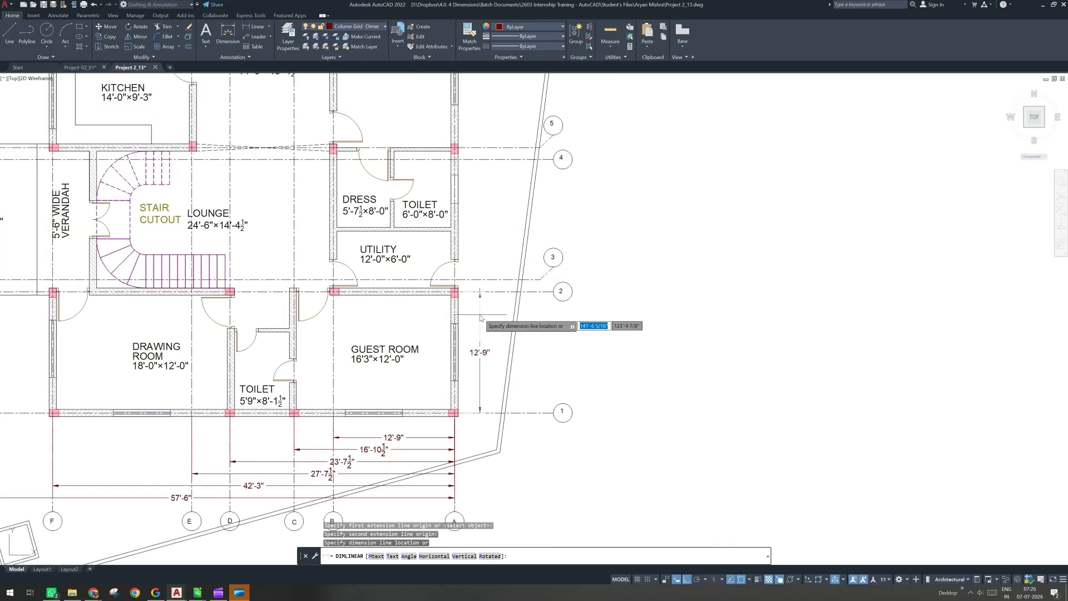
left_click(473, 336)
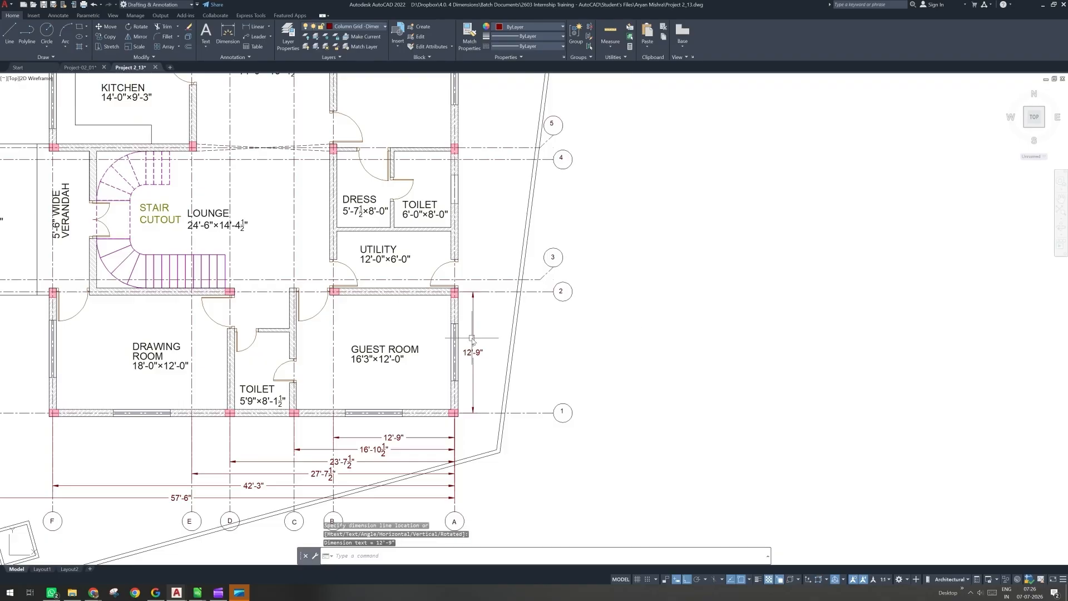
Step: Add vertical baseline dimensions from grid line 1 to grid lines 3 and 4 along the plan's grid line A side
type("dba")
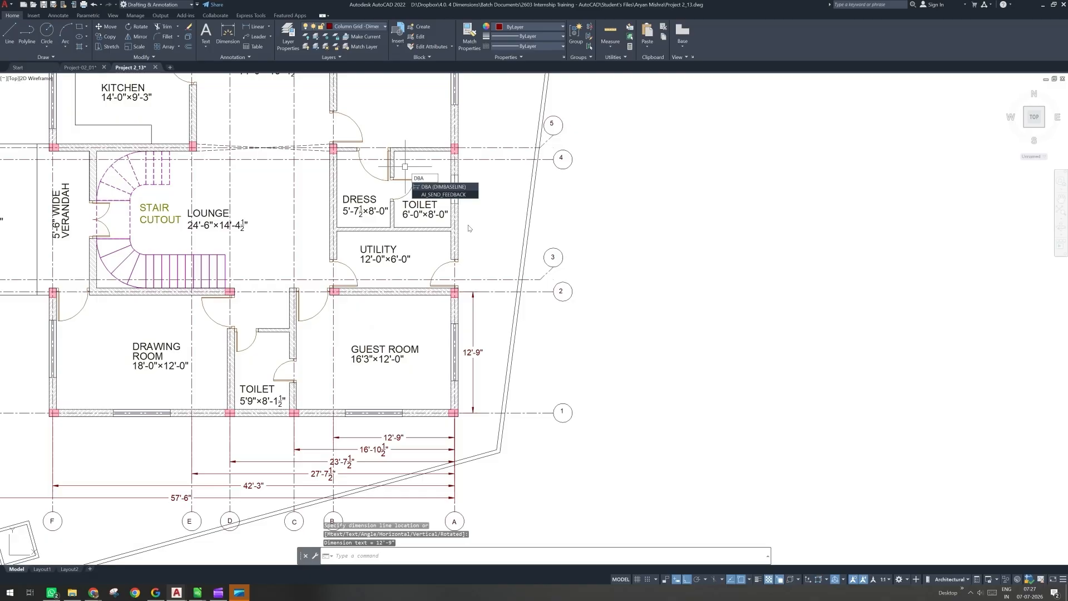
key("Return")
scroll(477, 298, "up", 2)
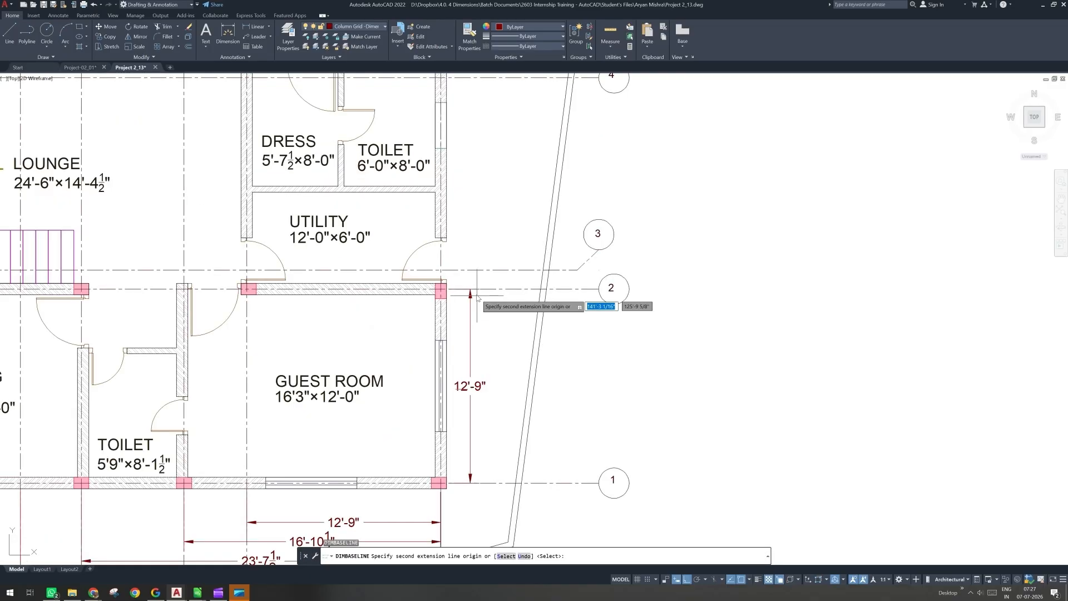
left_click(441, 271)
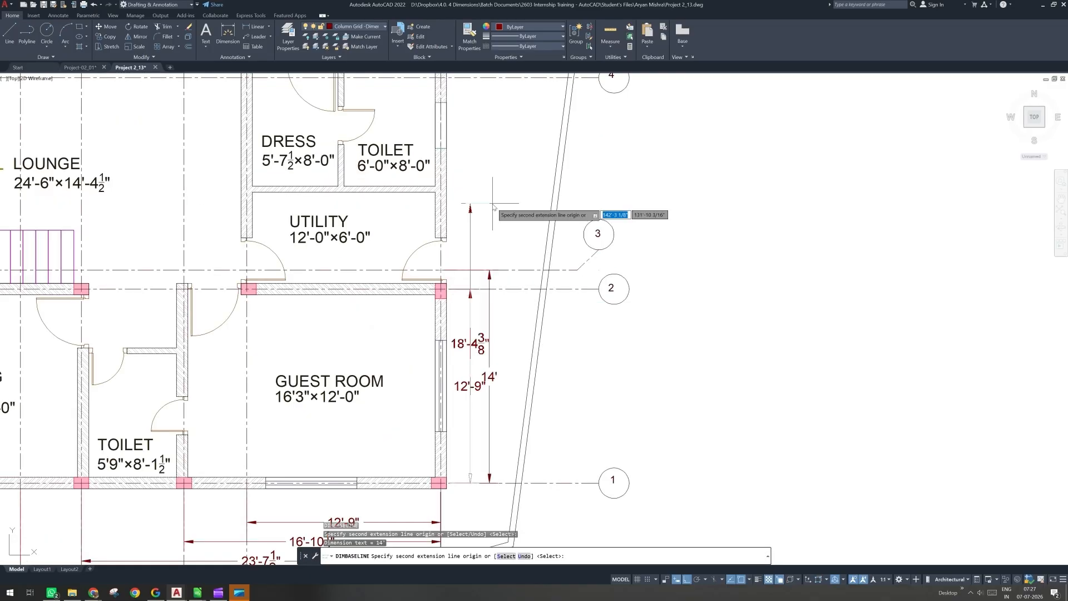
middle_click_drag(494, 207, 470, 306)
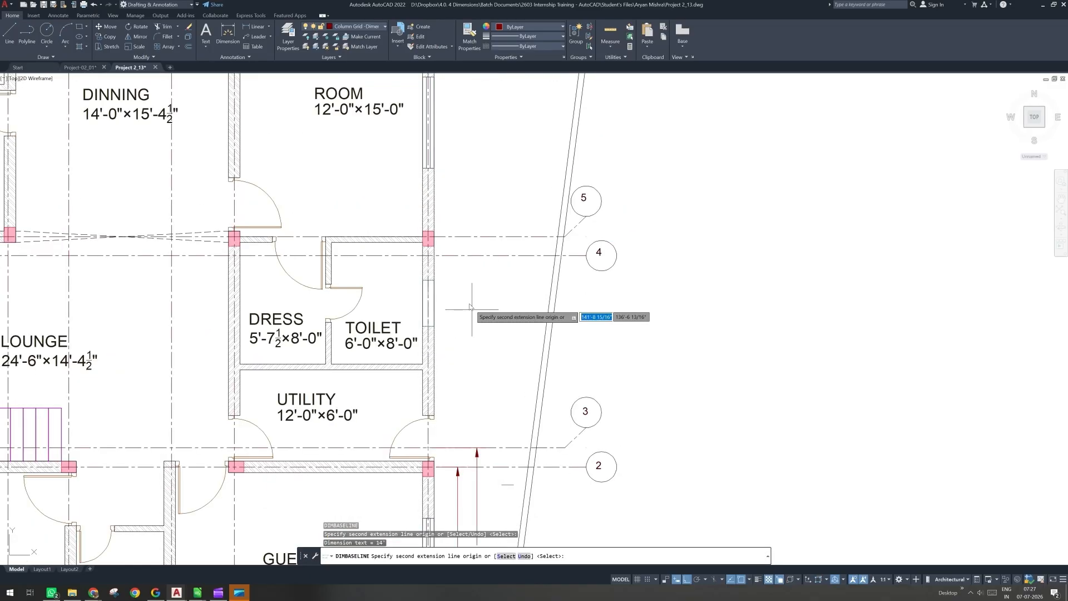
left_click(434, 257)
Step: Continue the vertical baseline dimensions from grid line 1 to grid lines 5 and 6, and finish the command
scroll(434, 257, "down", 2)
scroll(435, 249, "up", 3)
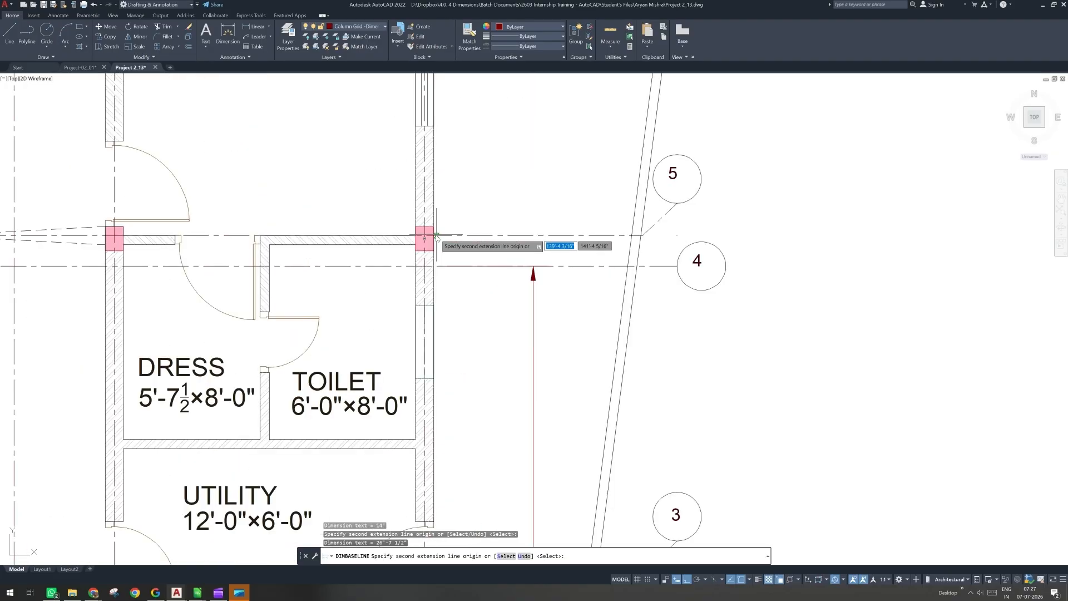
left_click(436, 235)
scroll(467, 276, "down", 3)
middle_click_drag(469, 280, 484, 298)
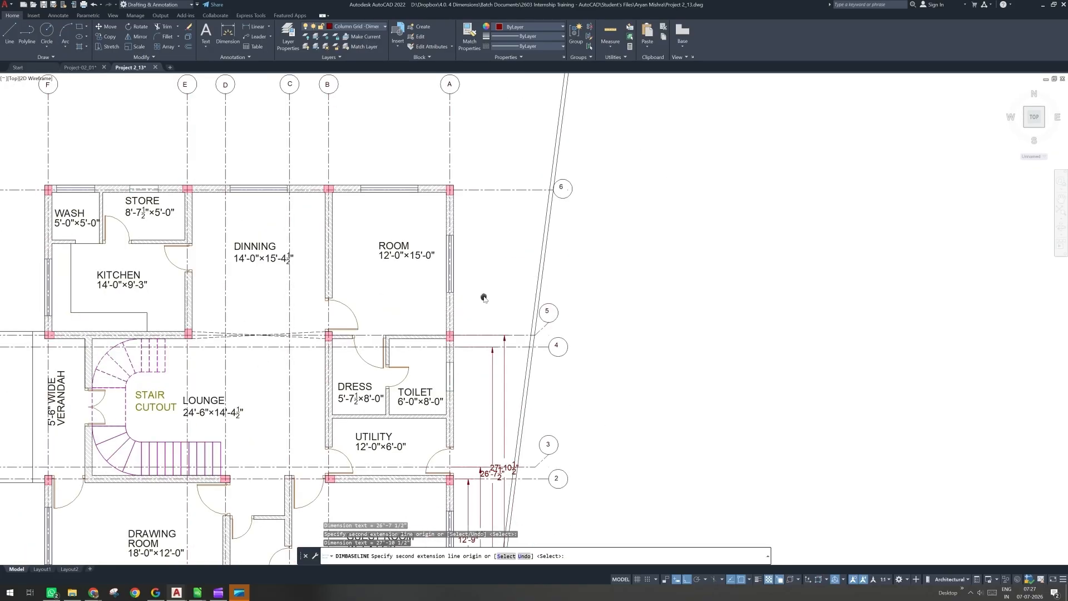
left_click(455, 191)
key("Escape")
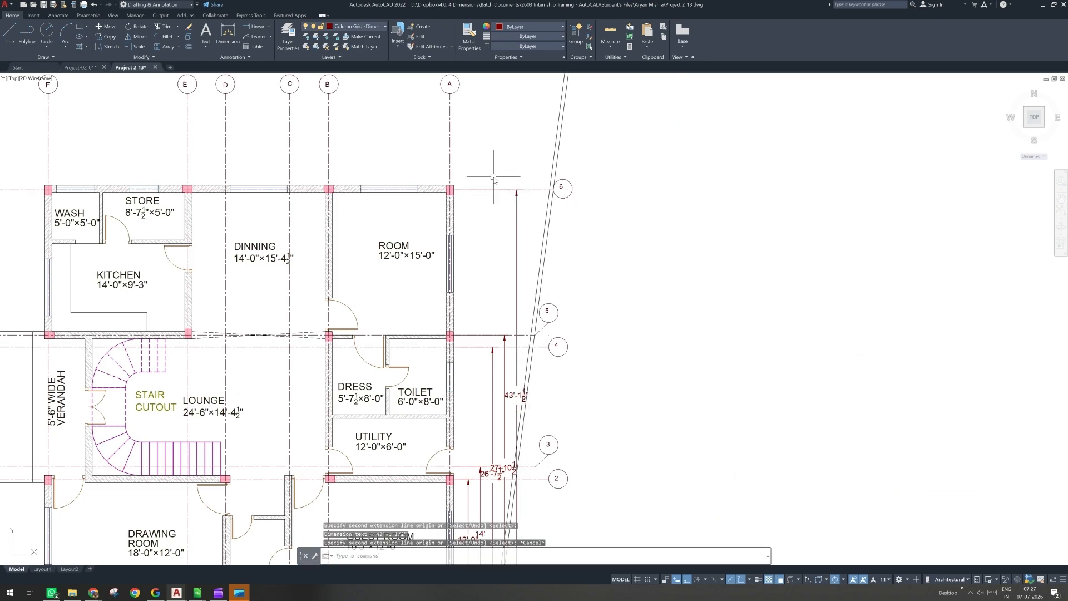
middle_click_drag(510, 392, 515, 313)
middle_click_drag(480, 449, 480, 390)
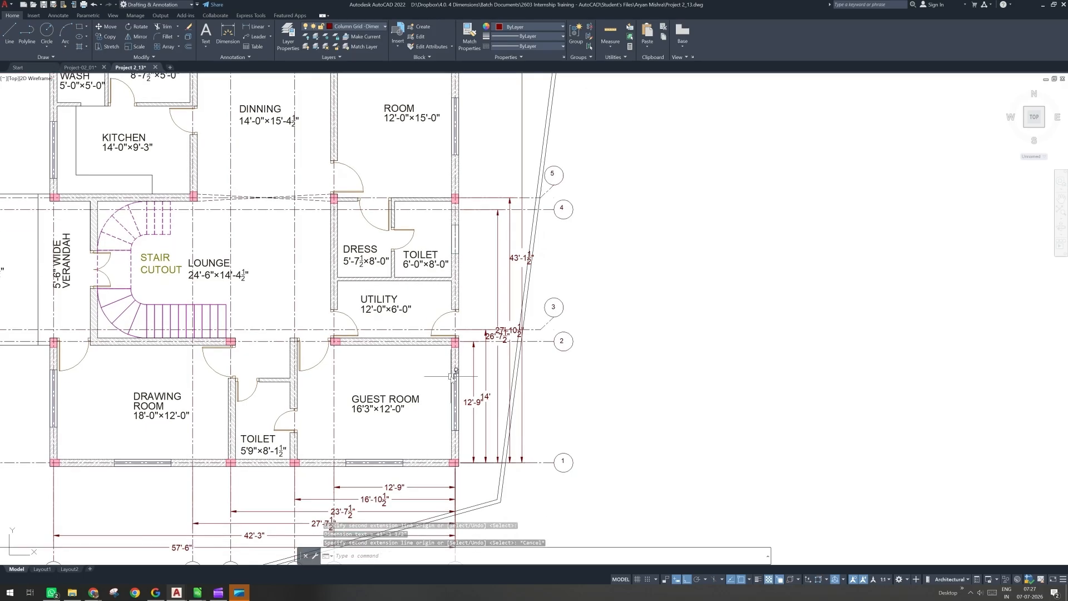
middle_click_drag(360, 518, 444, 434)
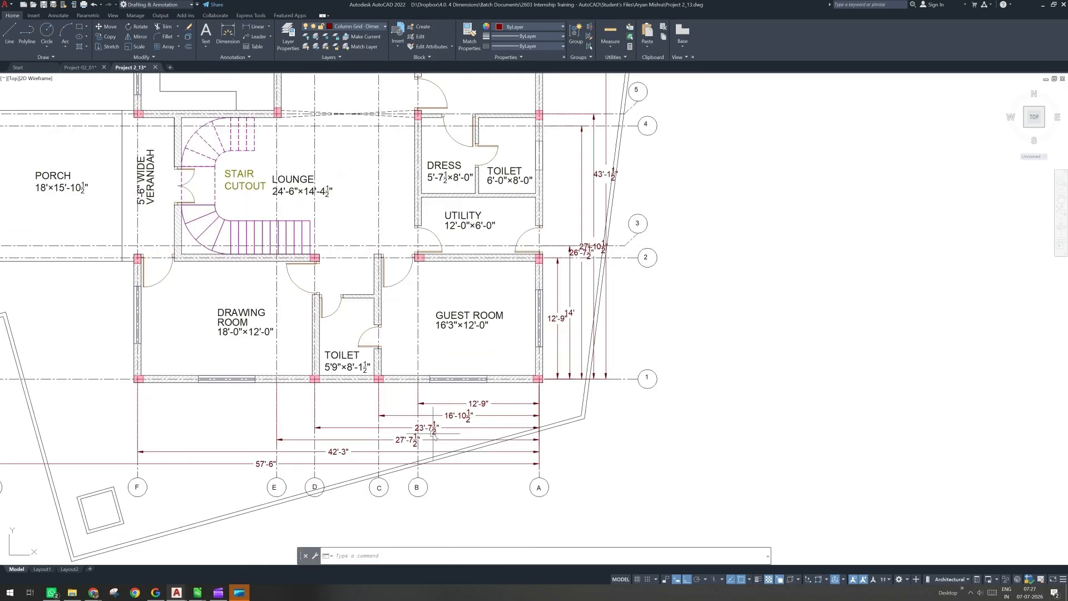
middle_click_drag(261, 468, 309, 465)
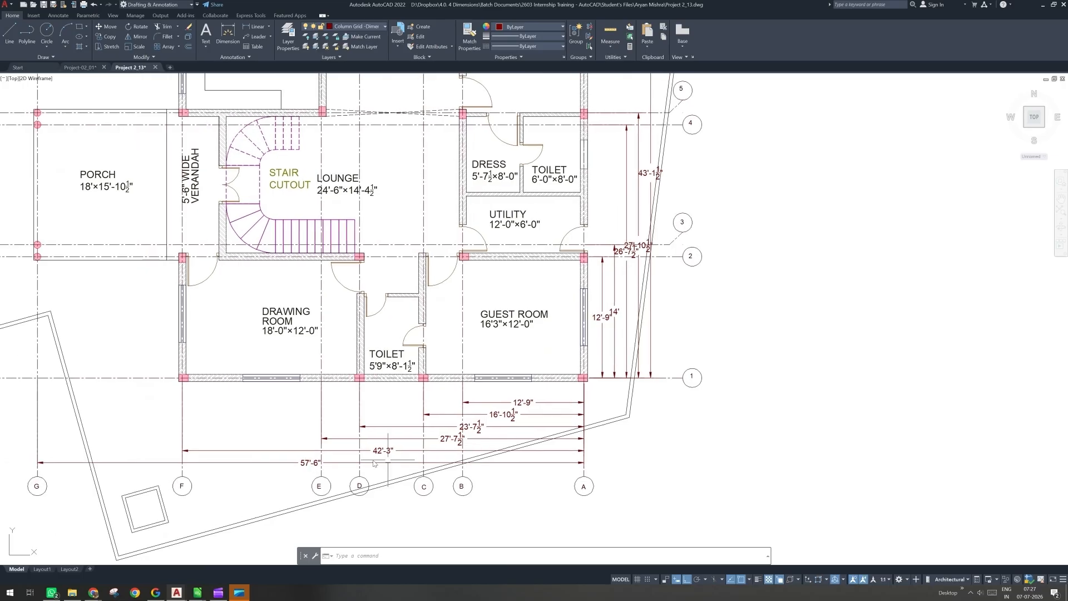
Step: Move the text of the A-to-G and A-to-F baseline dimensions along their dimension lines toward grid lines G and F
left_click(307, 468)
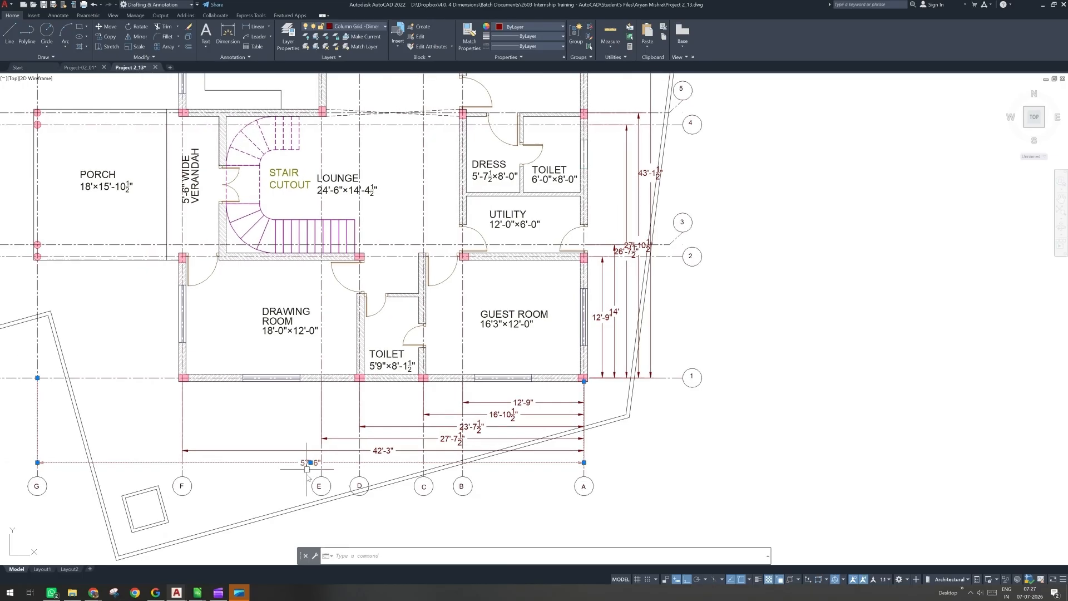
left_click(310, 462)
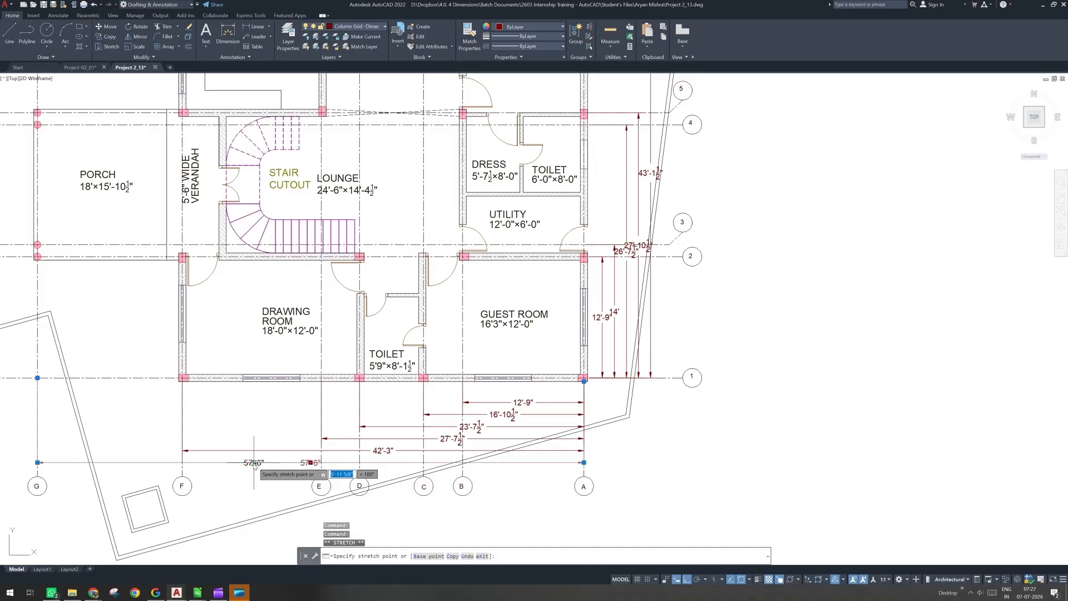
left_click(233, 463)
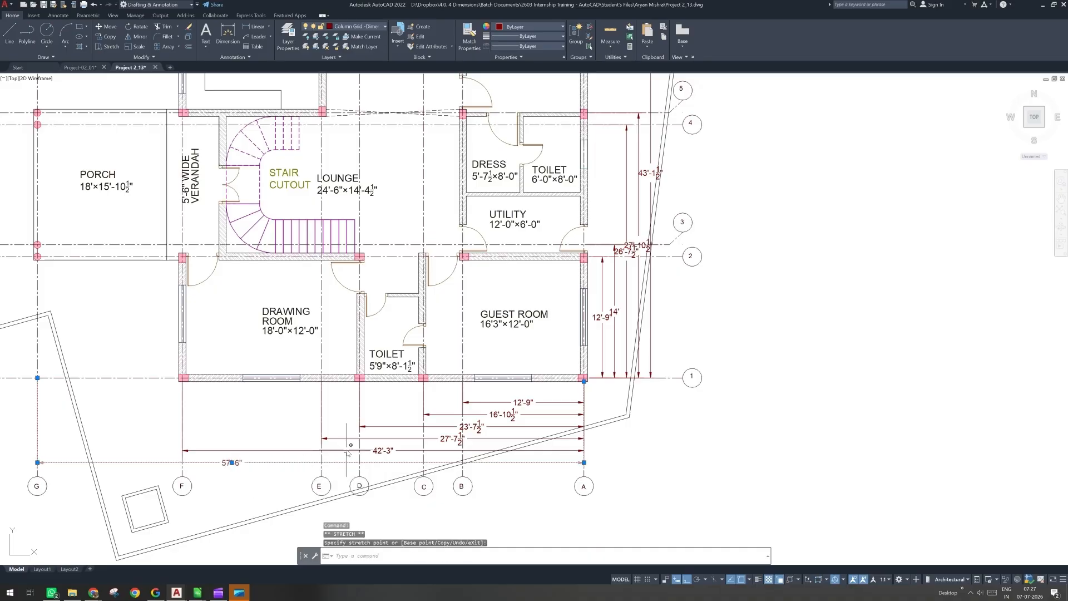
left_click(384, 451)
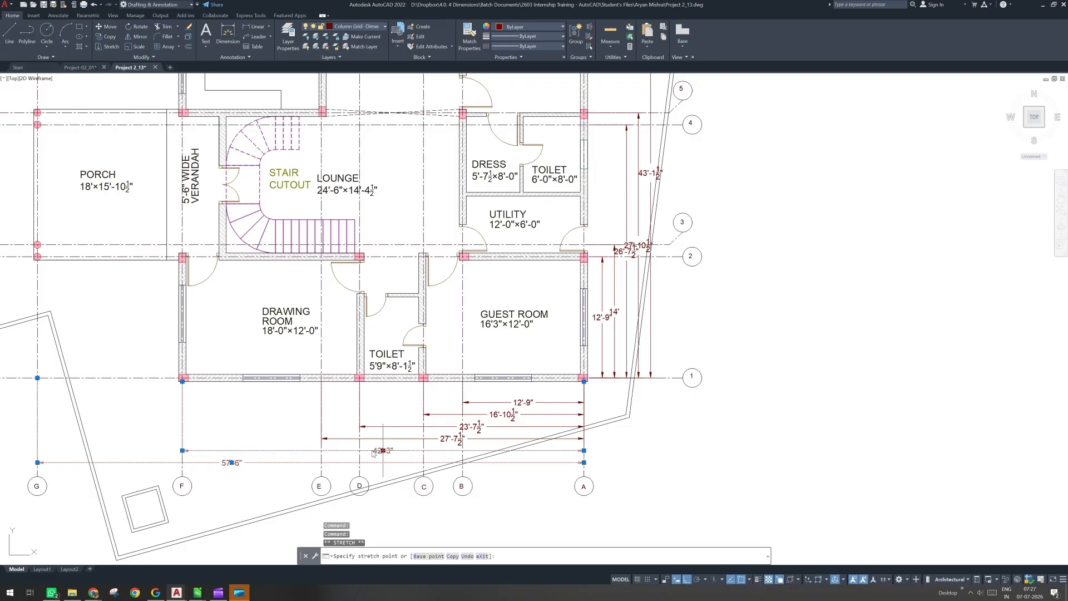
left_click(299, 450)
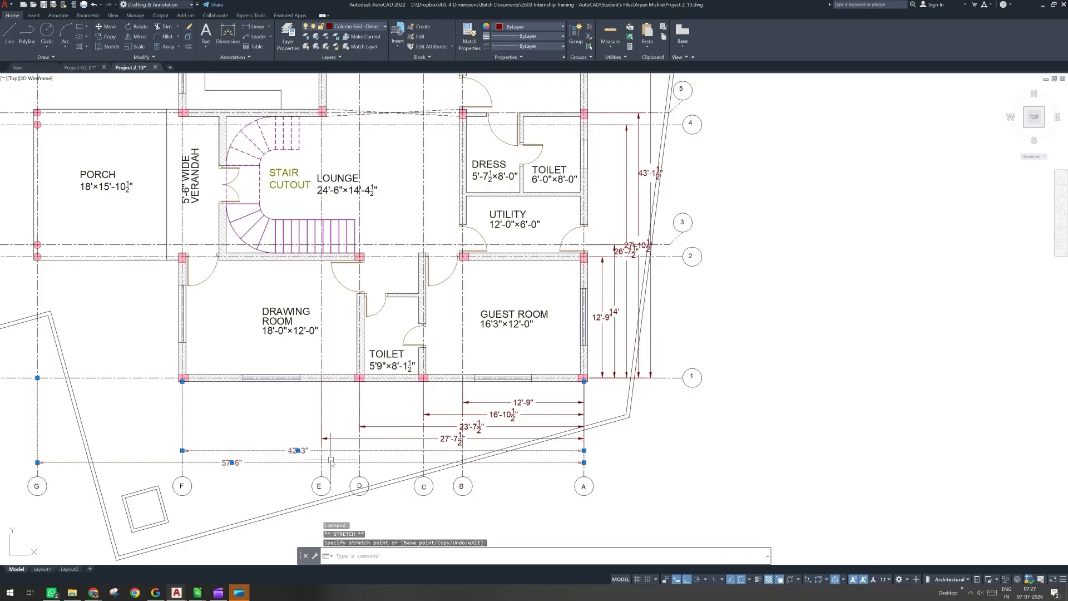
key("Escape")
Step: Shift the text of the A-to-E and A-to-D baseline dimensions along their dimension lines toward grid lines E and D
left_click(455, 434)
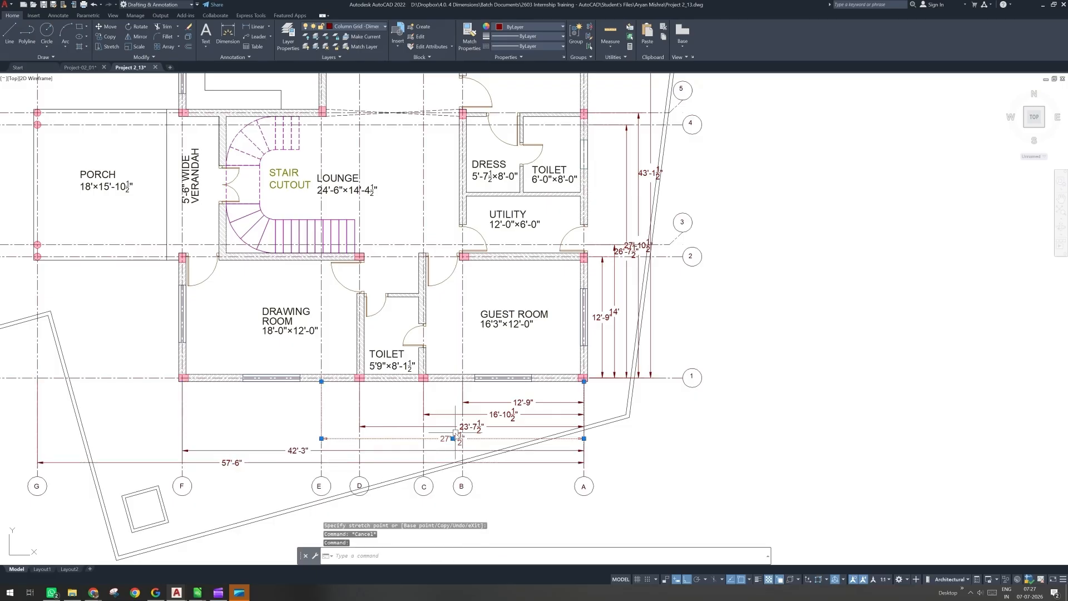
left_click(454, 438)
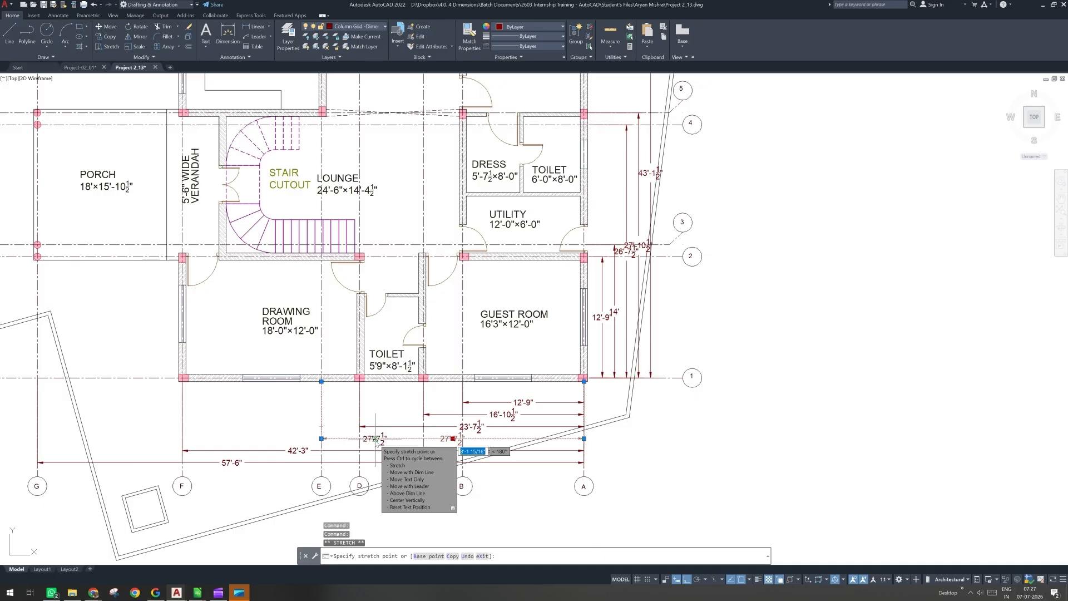
left_click(377, 439)
left_click(463, 435)
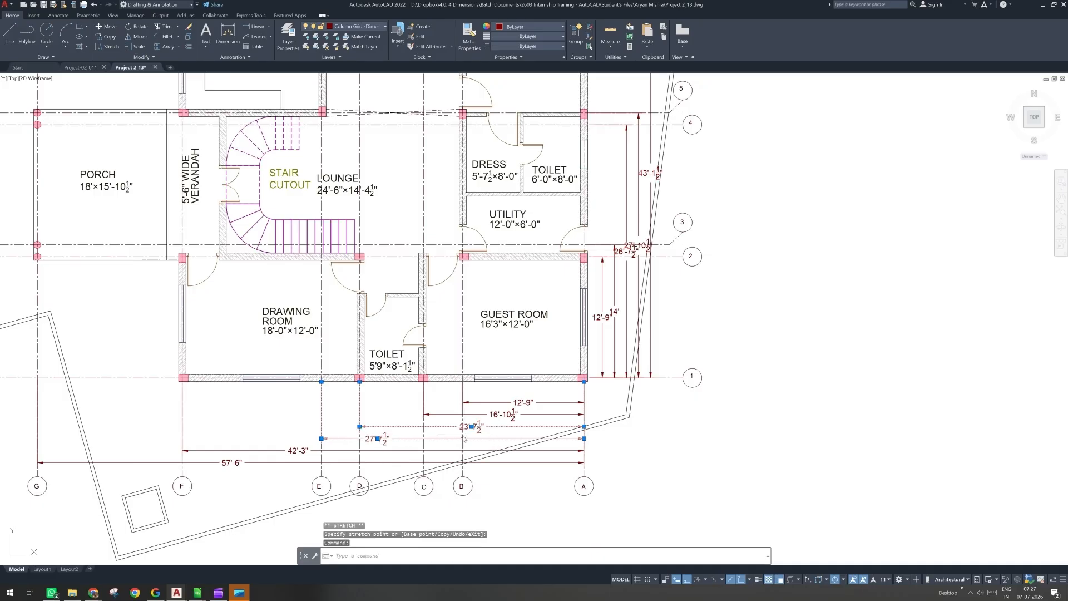
left_click(472, 427)
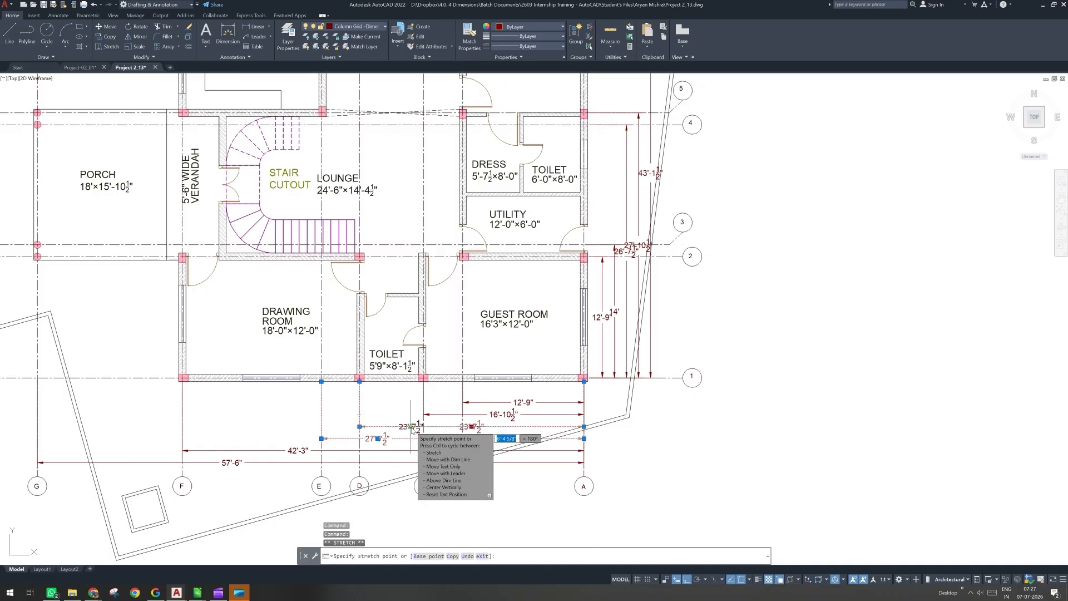
left_click(408, 427)
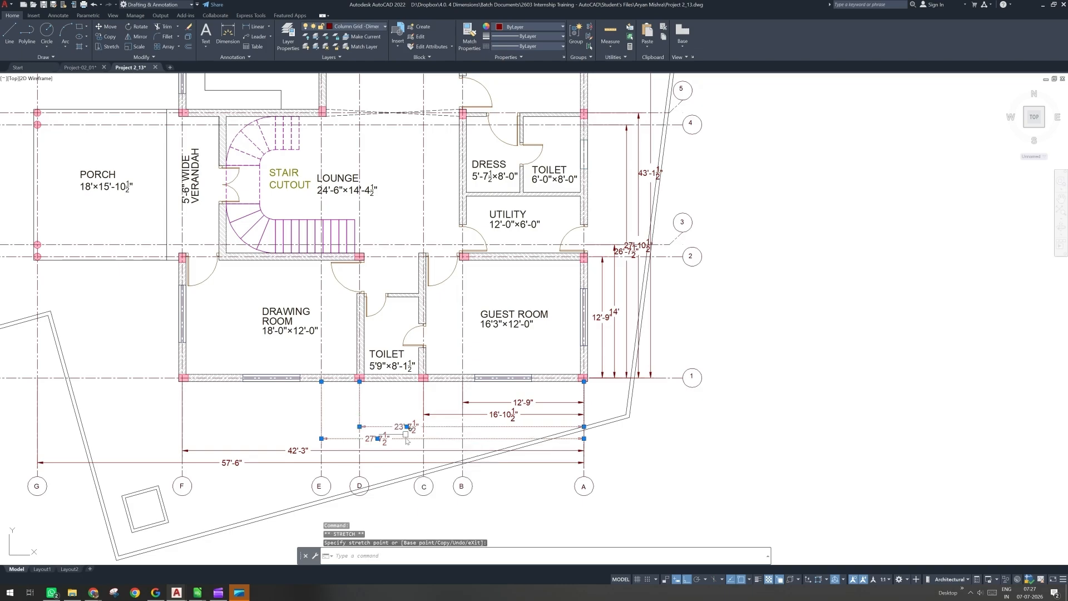
key("Escape")
Step: Move the text of the A-to-C baseline dimension along its dimension line toward grid line C
middle_click_drag(504, 421, 448, 424)
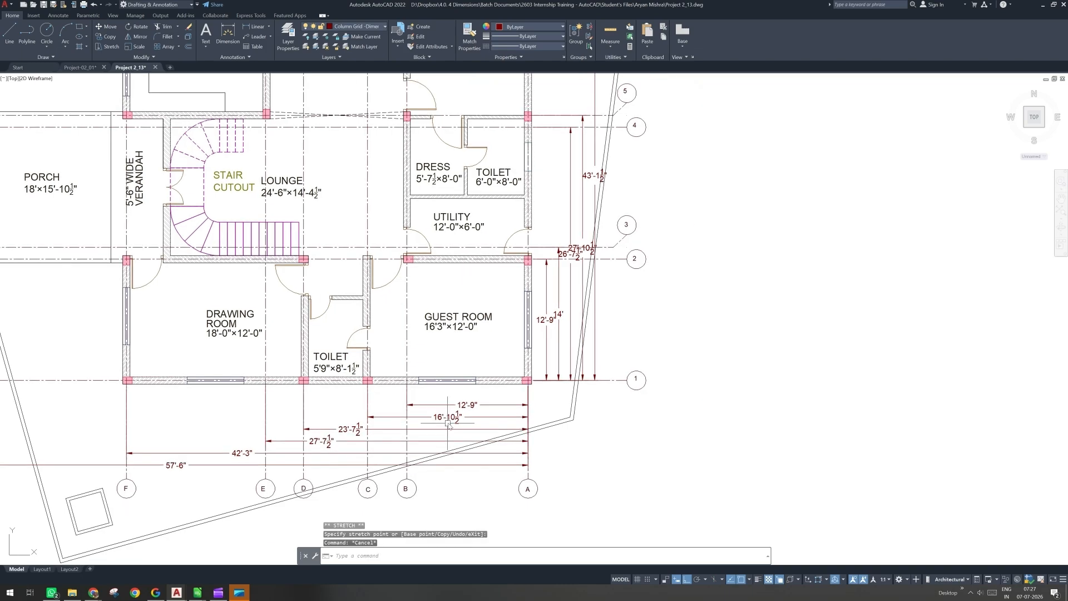
left_click(448, 417)
left_click(449, 417)
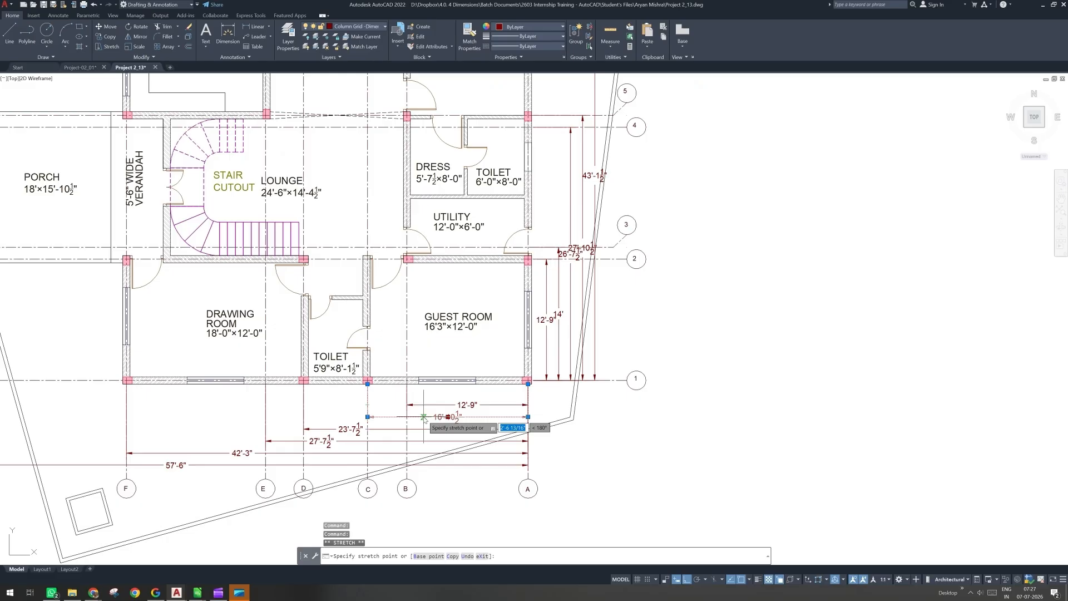
key("Escape")
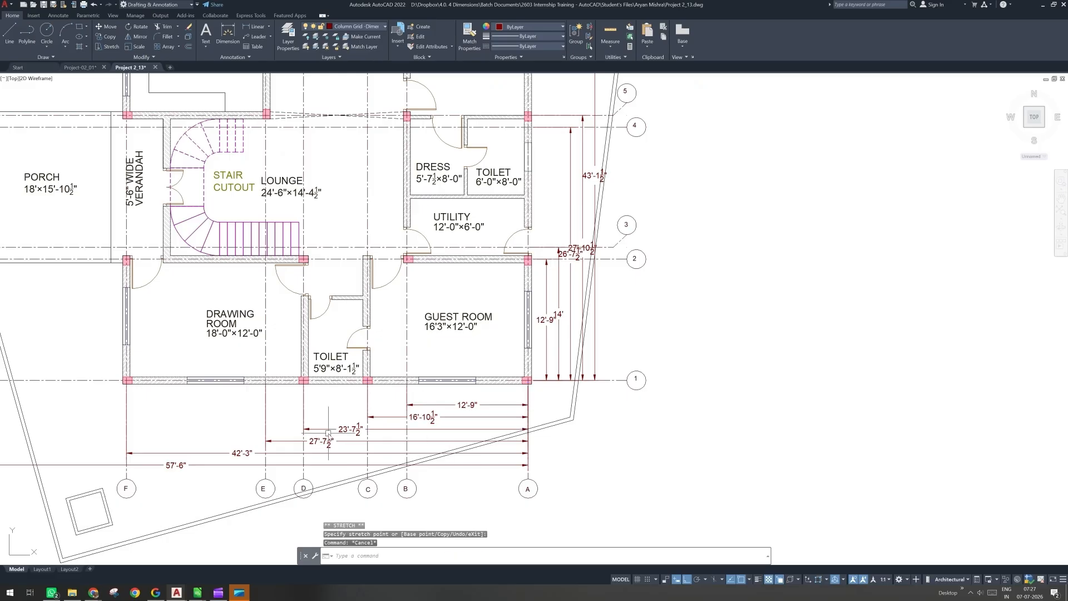
Step: Move the text of the vertical grid 1-to-6 dimension up its dimension line, between grid lines 5 and 6
middle_click_drag(563, 320, 409, 474)
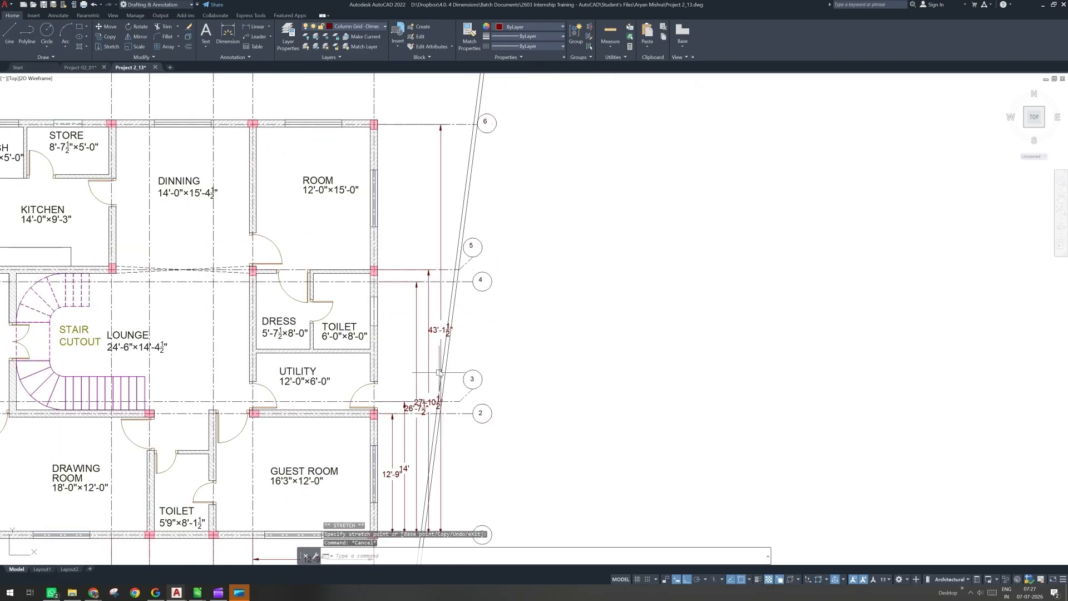
left_click(443, 341)
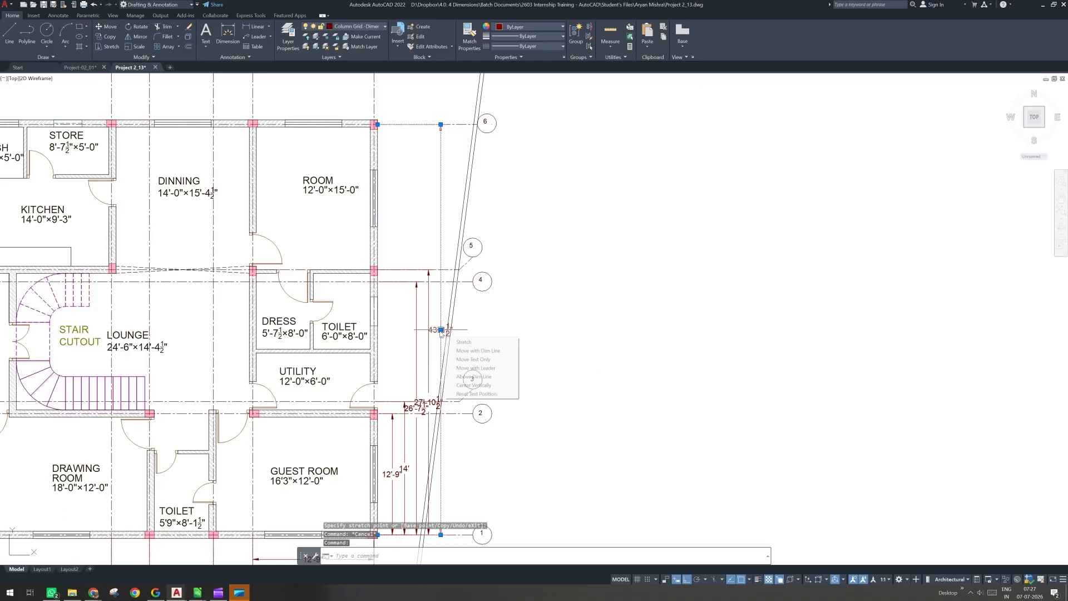
left_click(441, 330)
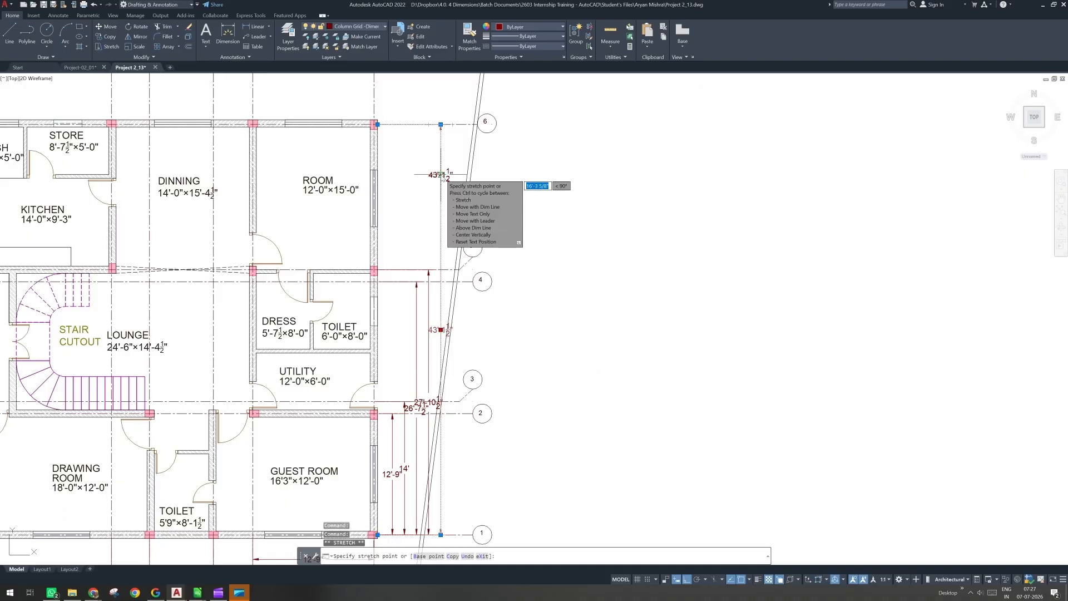
left_click(442, 175)
key("Escape")
Step: Move the text of the vertical grid 1-to-5 dimension up its dimension line, between grid lines 3 and 4
left_click(430, 320)
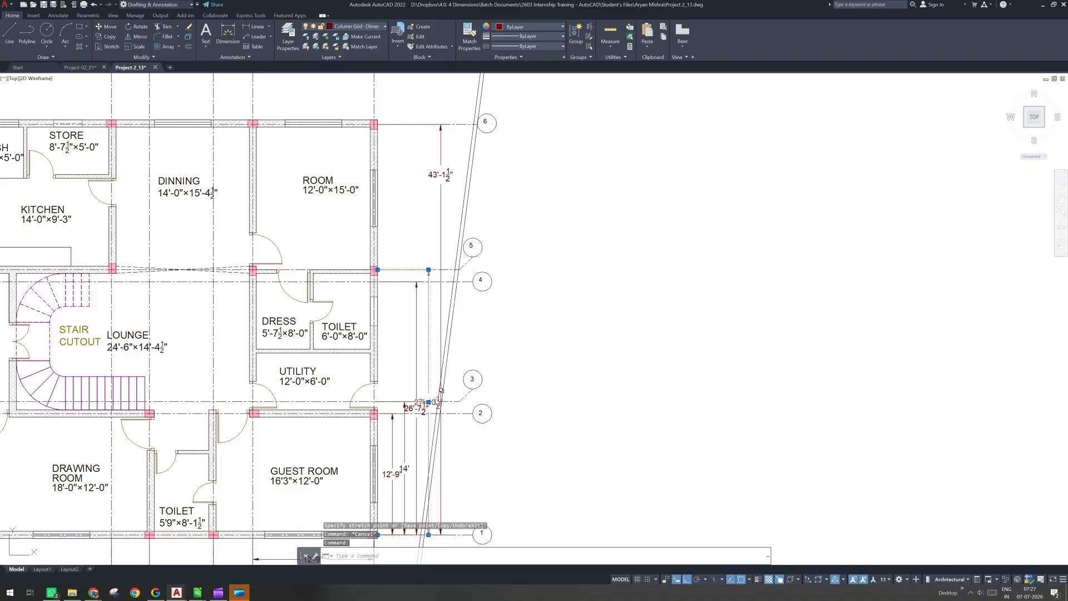
left_click(428, 402)
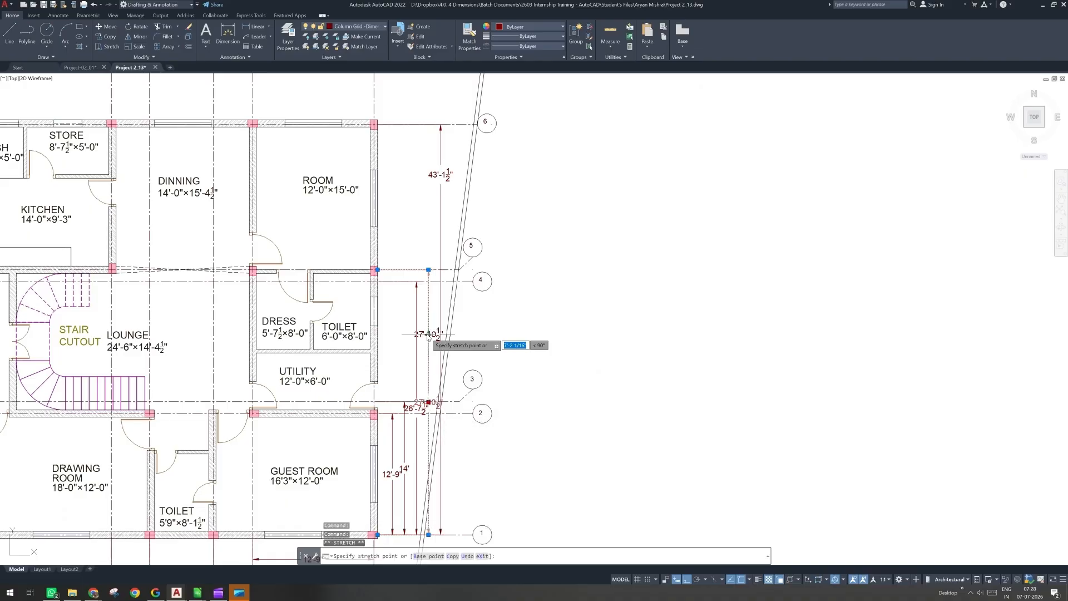
left_click(429, 336)
key("Escape")
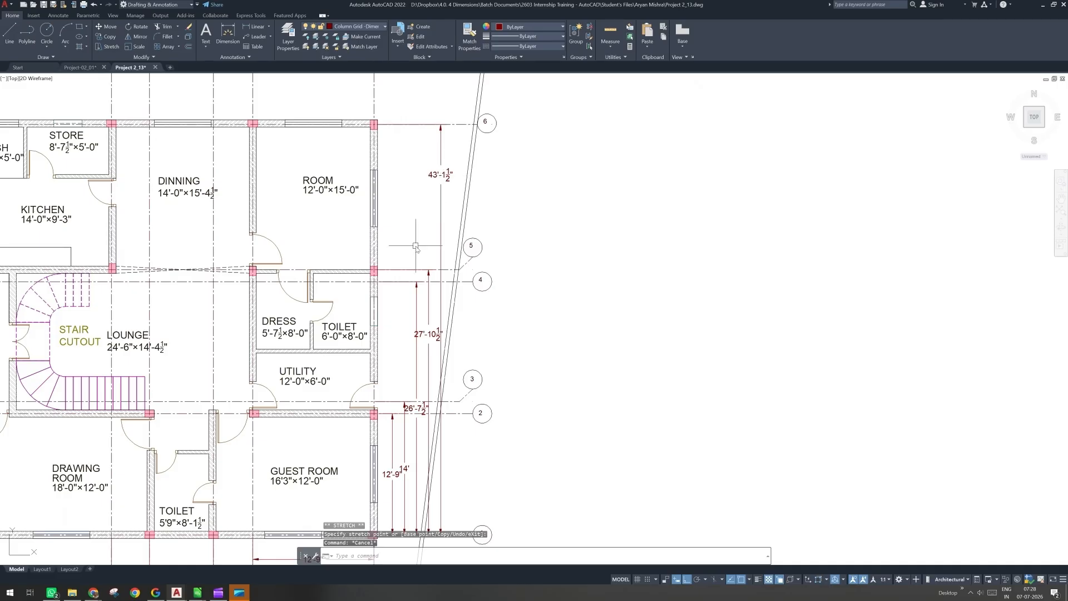
Step: Modify the Column Grid dimension style so that its text is aligned with the dimension line
scroll(416, 247, "down", 2)
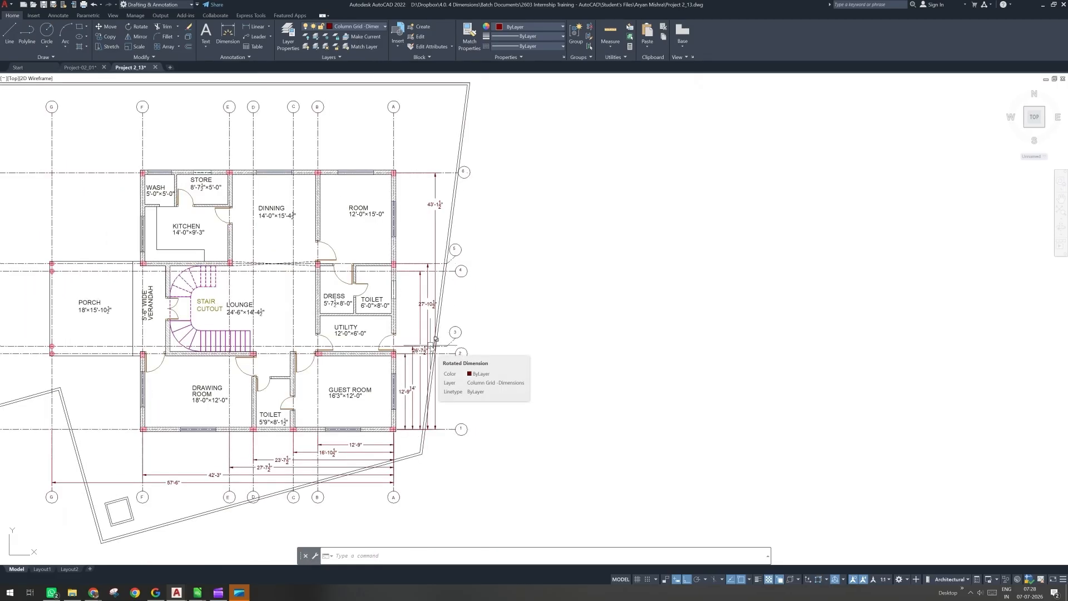
type("d")
key("Return")
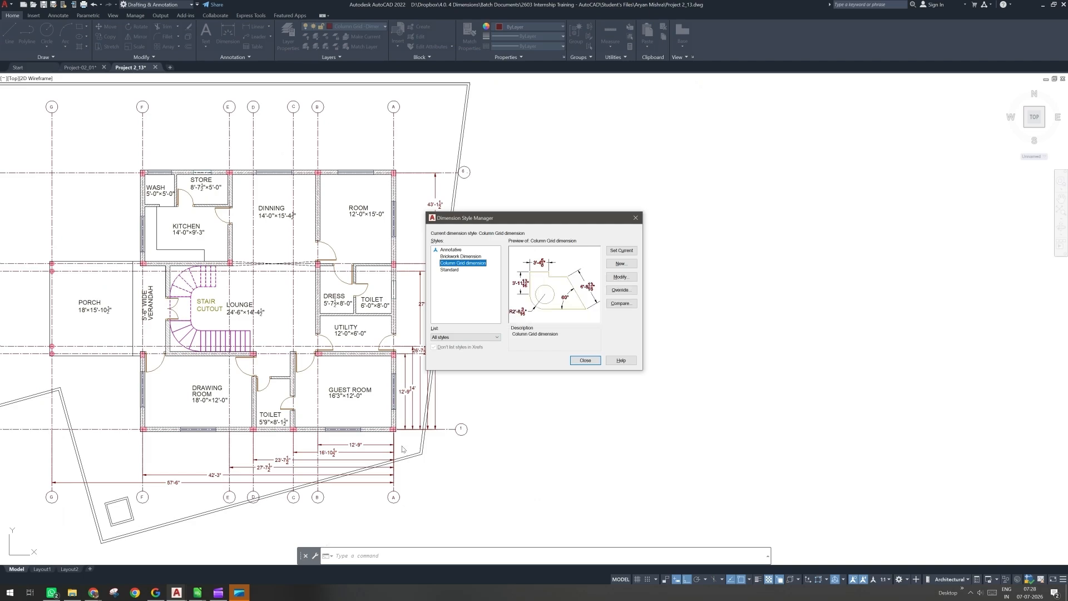
left_click(630, 277)
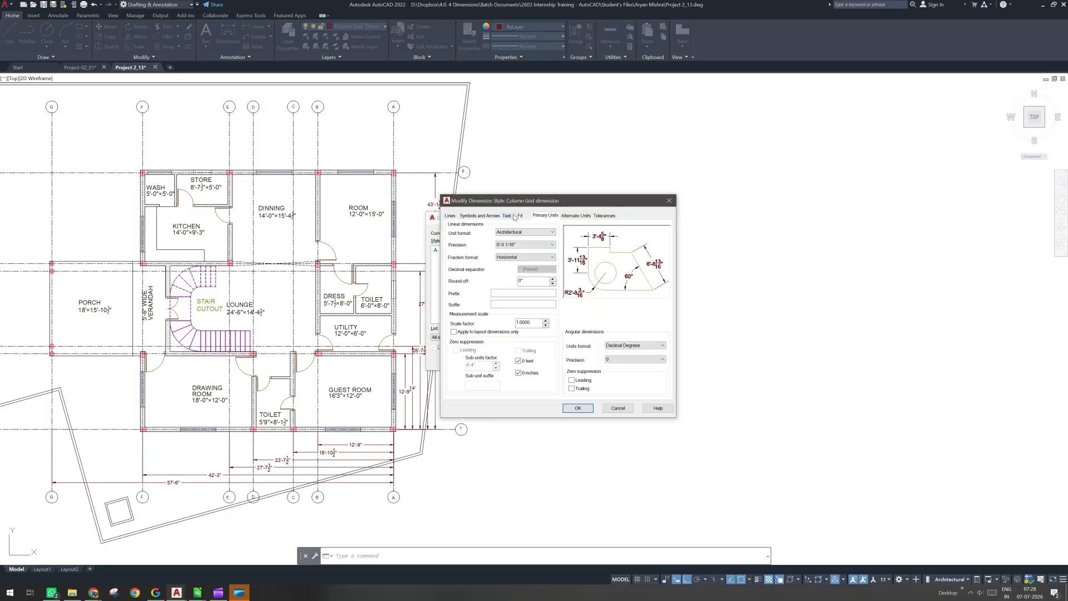
left_click(508, 216)
left_click(592, 355)
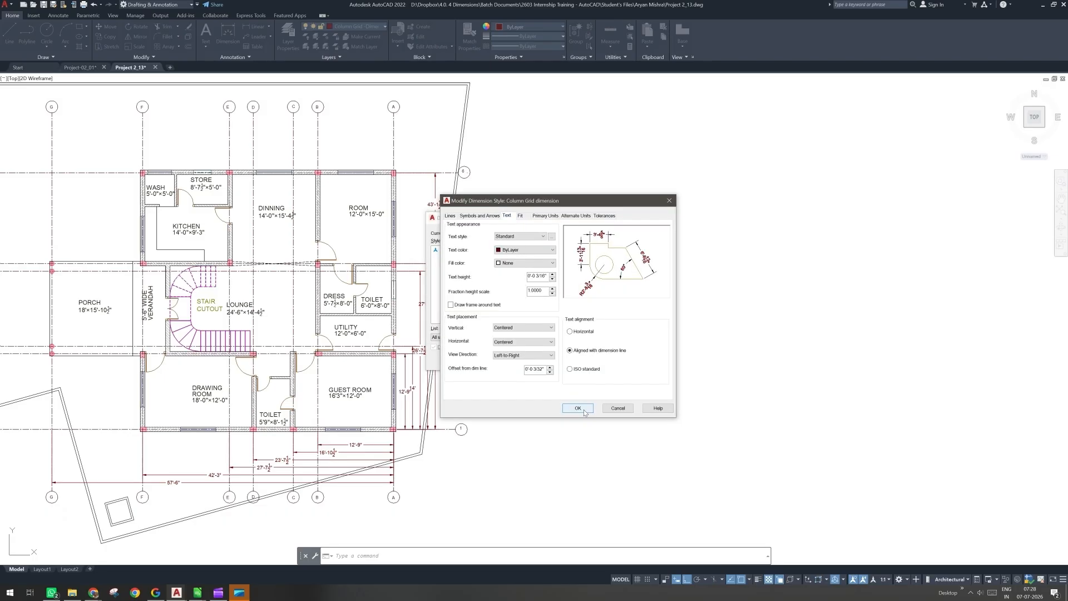
left_click(584, 413)
left_click(584, 360)
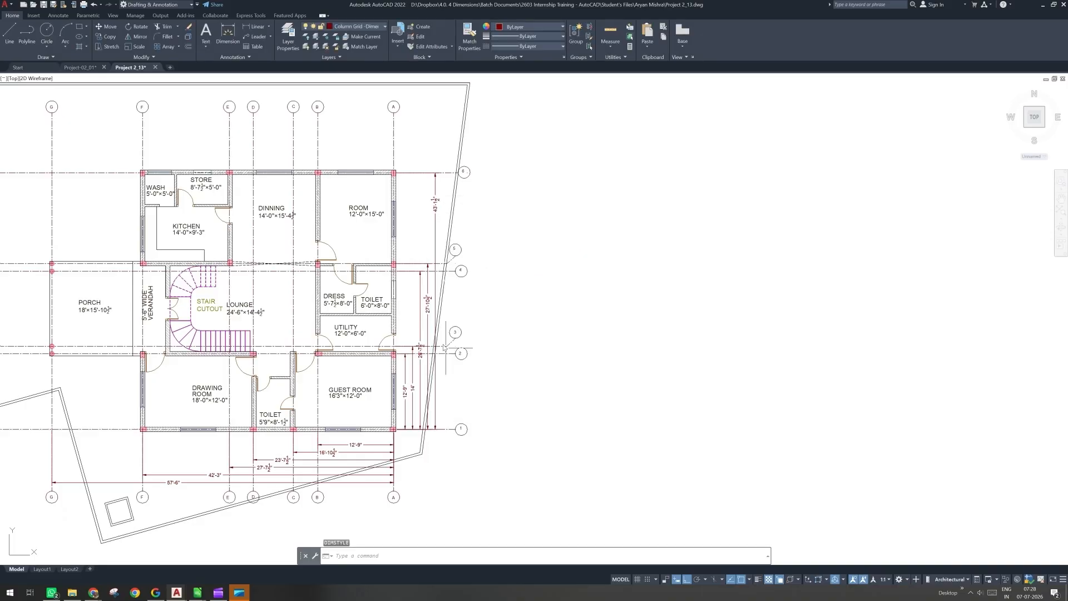
Step: Nudge the rotated text of the grid 1-to-5 dimension further up its dimension line, beside the toilet next to the dress room
scroll(446, 348, "up", 2)
scroll(430, 402, "up", 2)
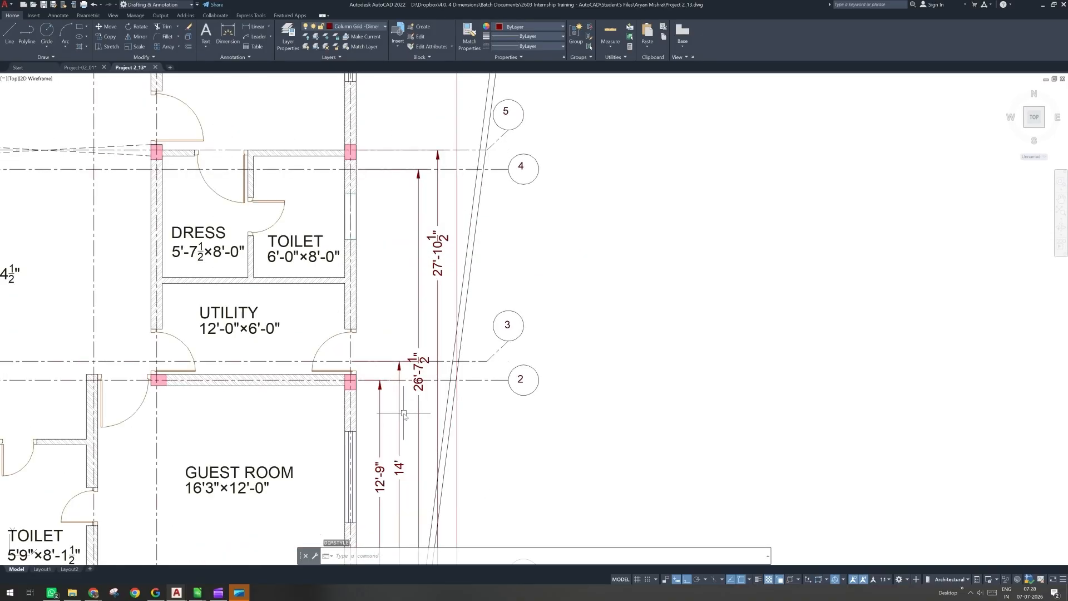
scroll(395, 417, "down", 2)
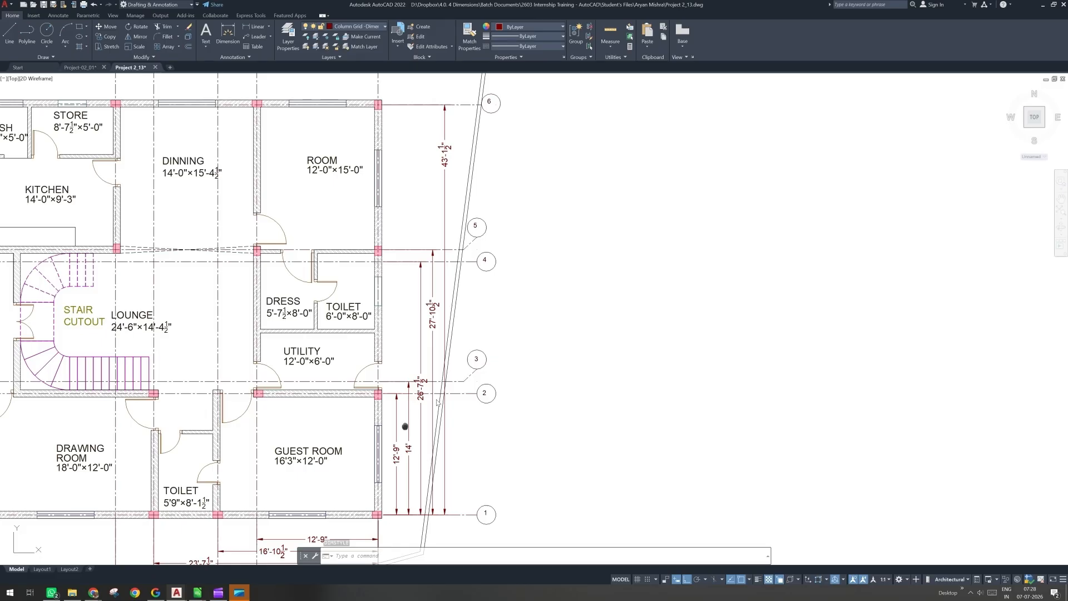
middle_click_drag(281, 557, 373, 475)
middle_click_drag(446, 366, 380, 456)
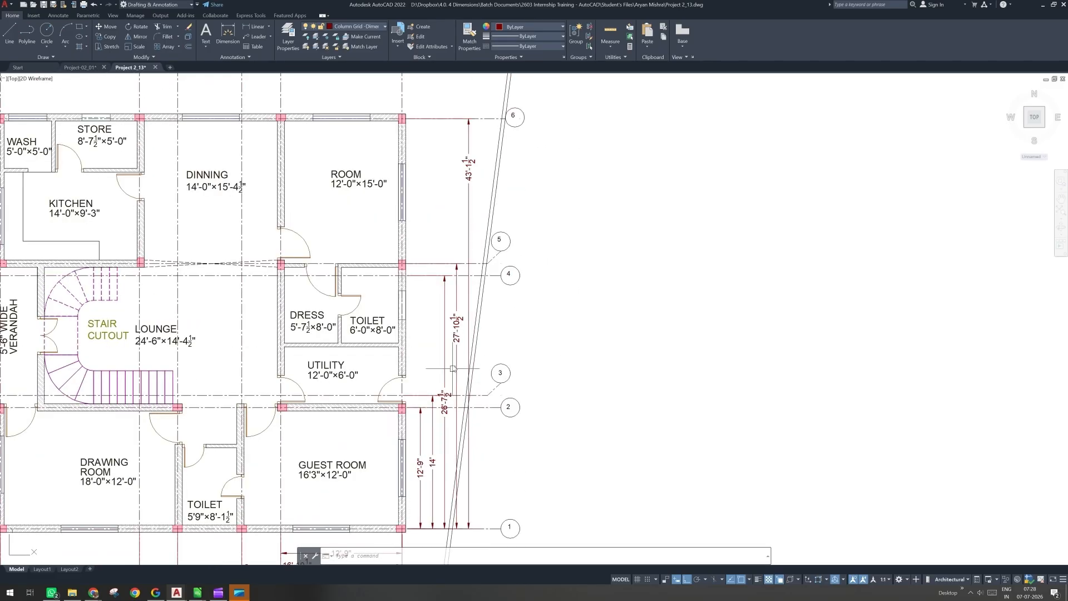
left_click(456, 340)
left_click(457, 327)
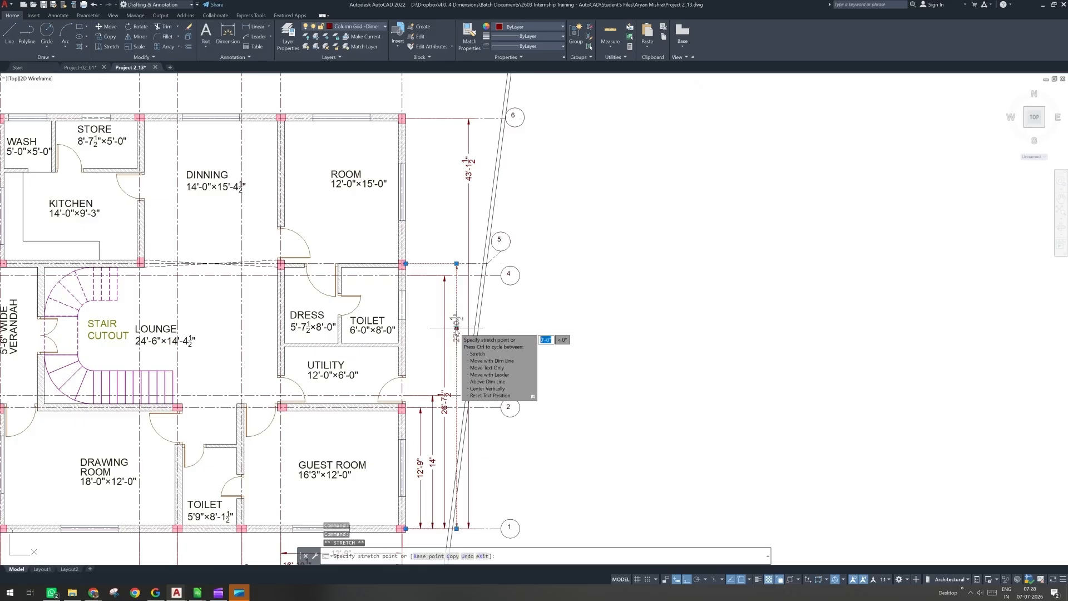
left_click(456, 328)
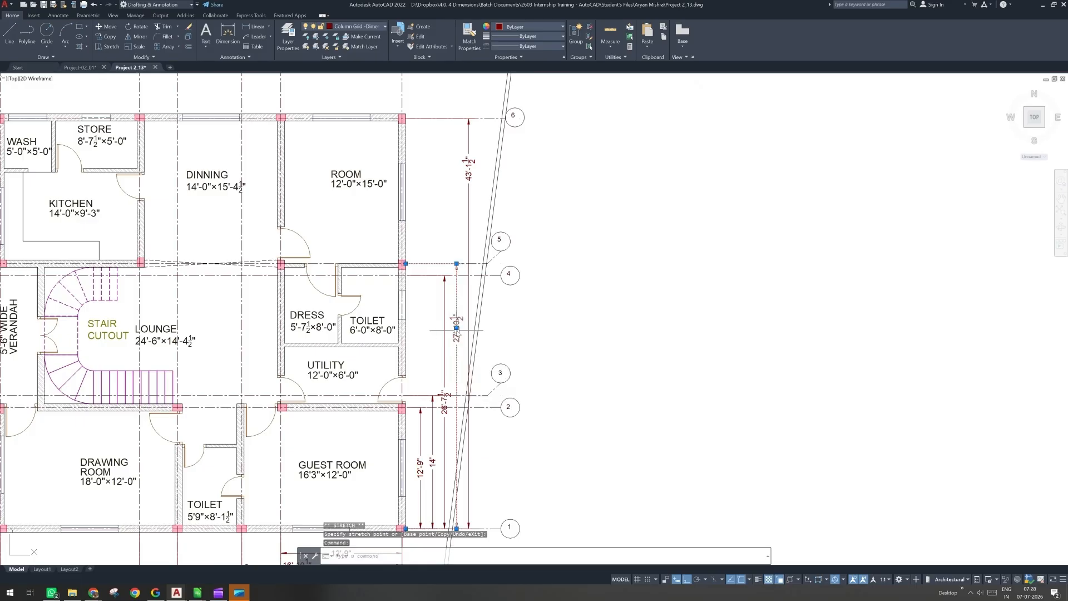
left_click(456, 329)
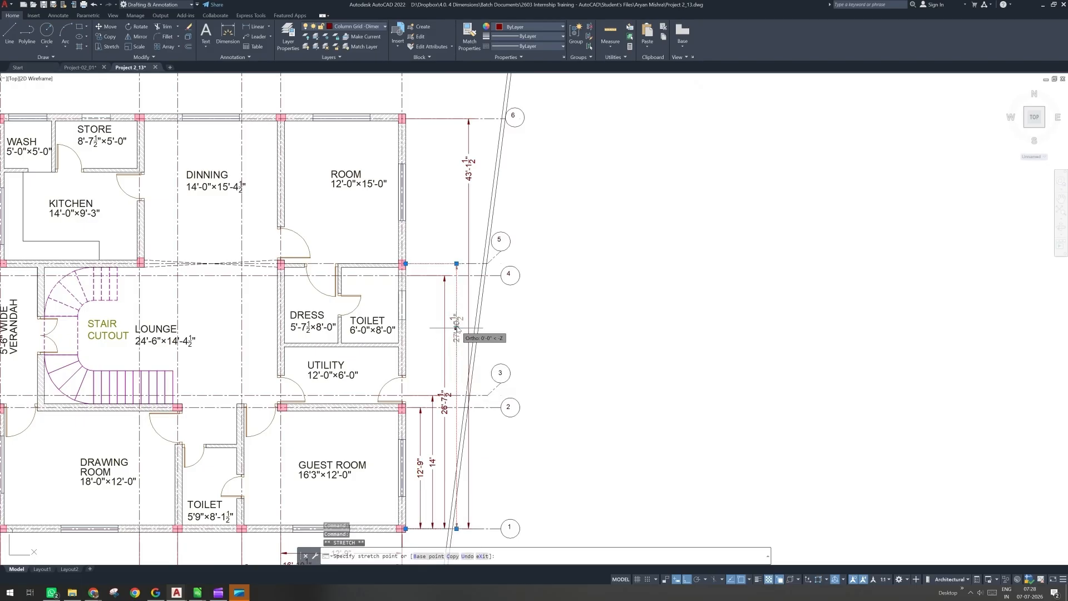
scroll(457, 314, "up", 2)
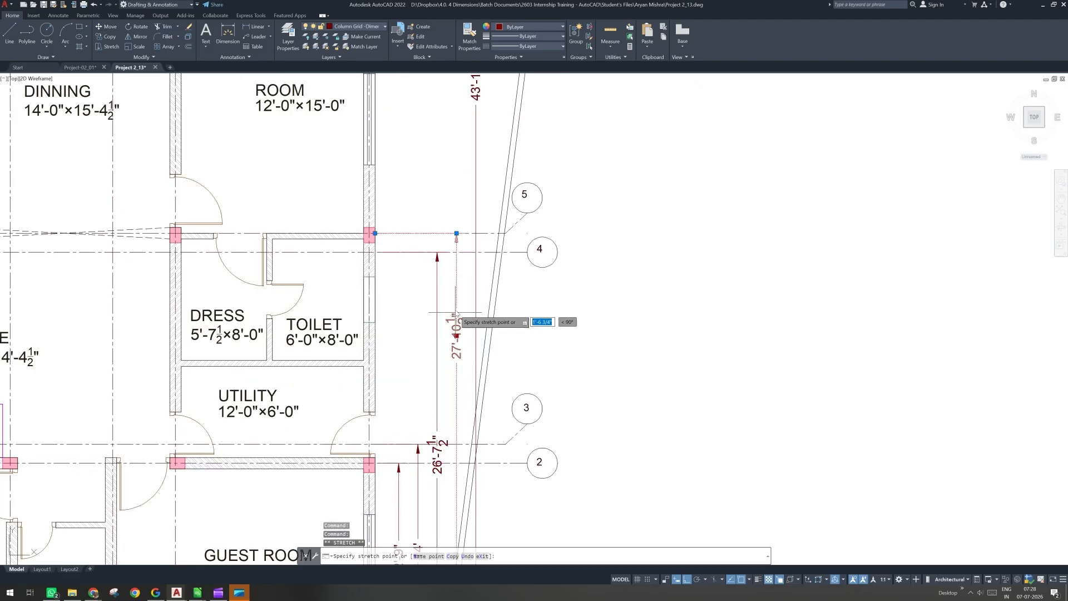
left_click(457, 310)
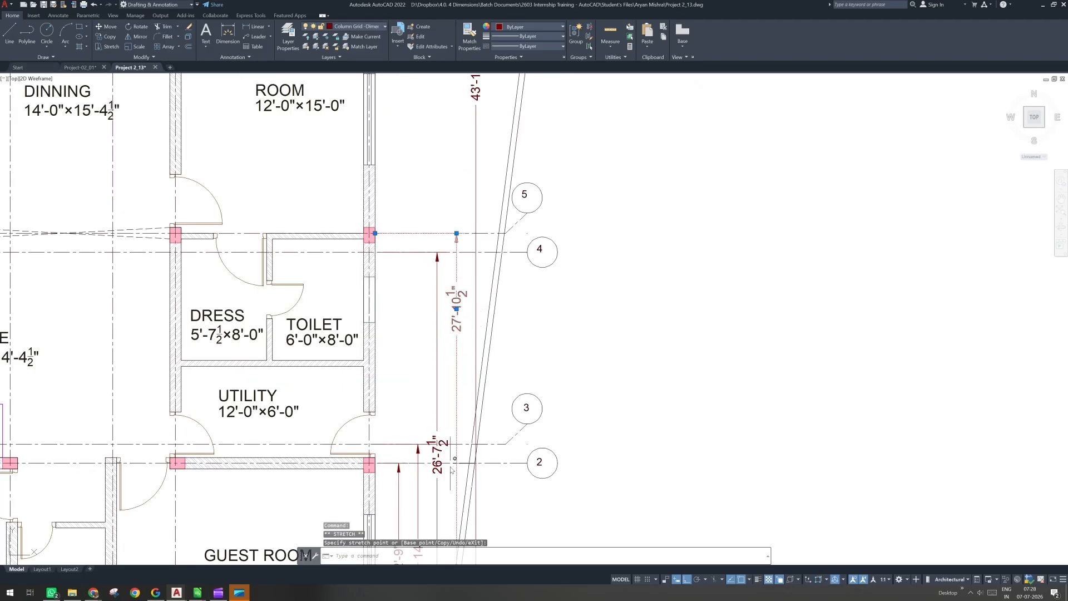
Step: Move the text of the grid 1-to-4 dimension up its dimension line, beside the utility room above grid line 3
left_click(441, 454)
left_click(438, 455)
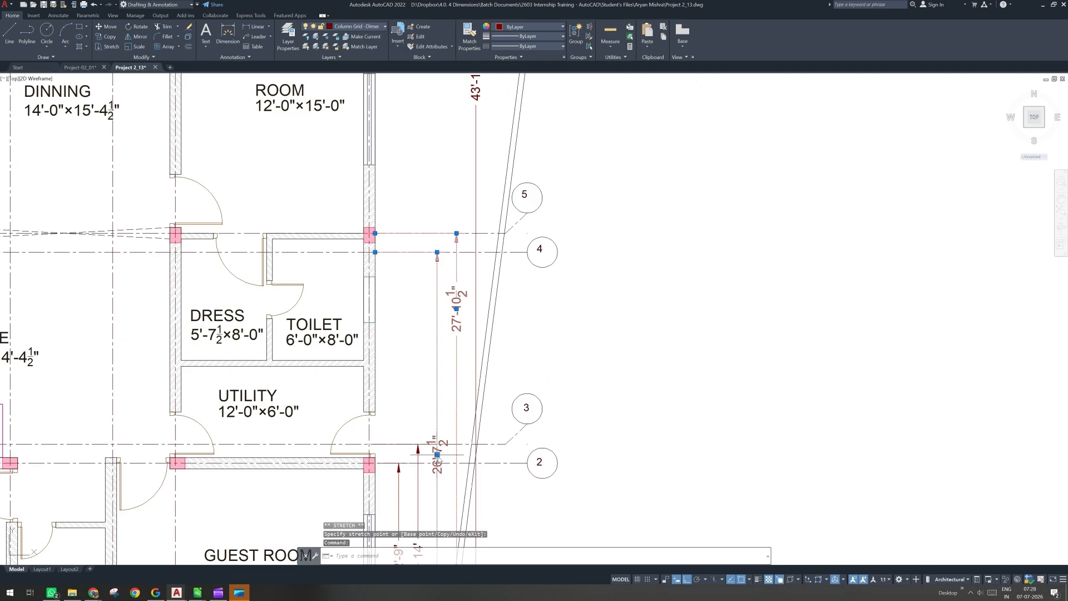
left_click(438, 455)
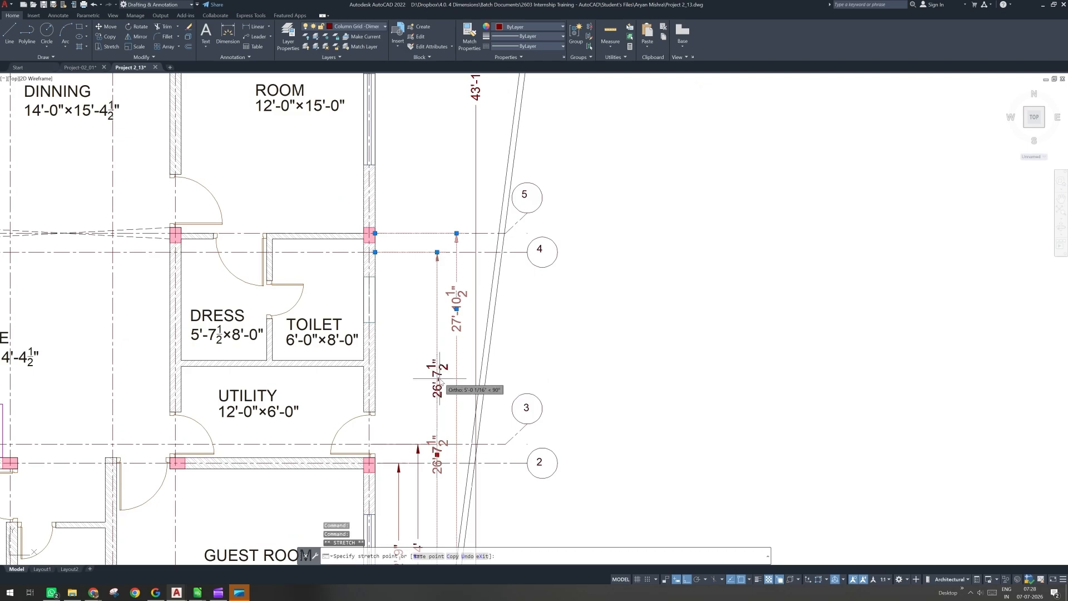
key("Escape")
middle_click_drag(445, 451, 455, 320)
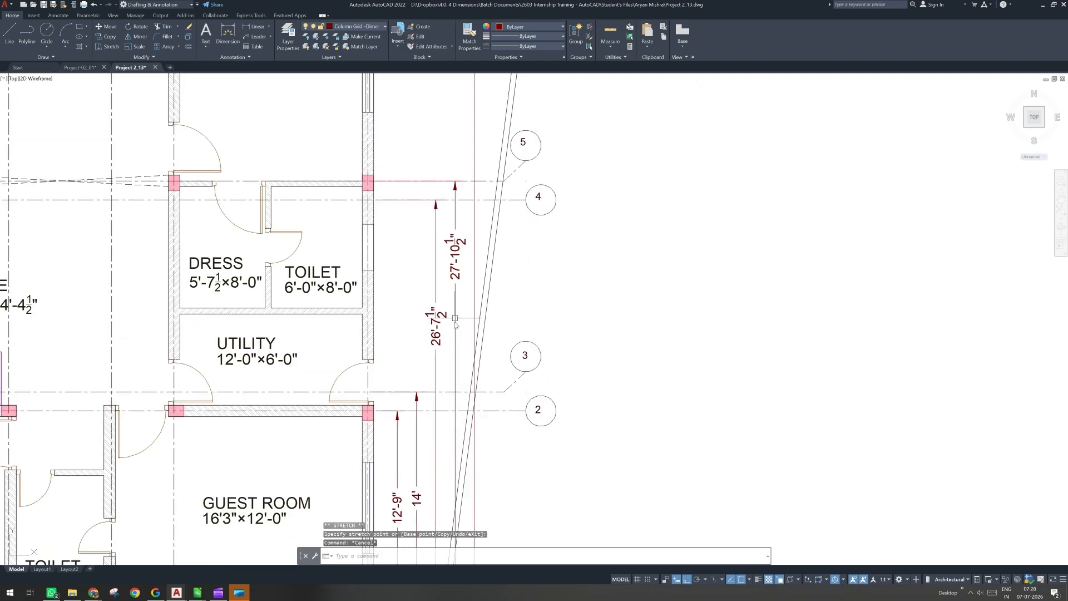
Step: Move the text of the grid 1-to-3 dimension up its dimension line, beside the upper part of the guest room
scroll(455, 320, "down", 2)
left_click(431, 420)
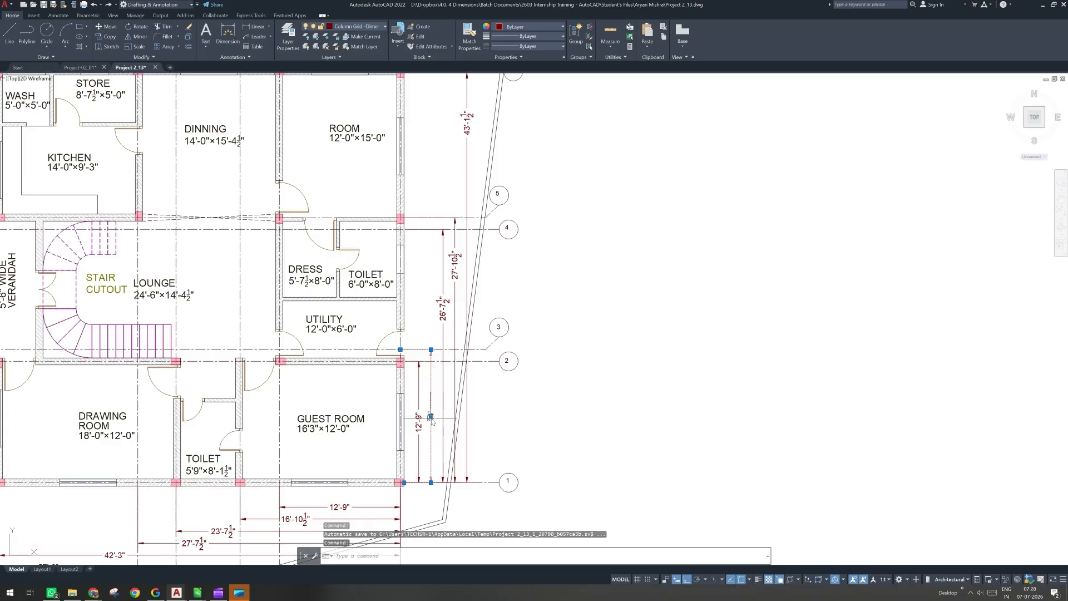
left_click(431, 417)
left_click(432, 395)
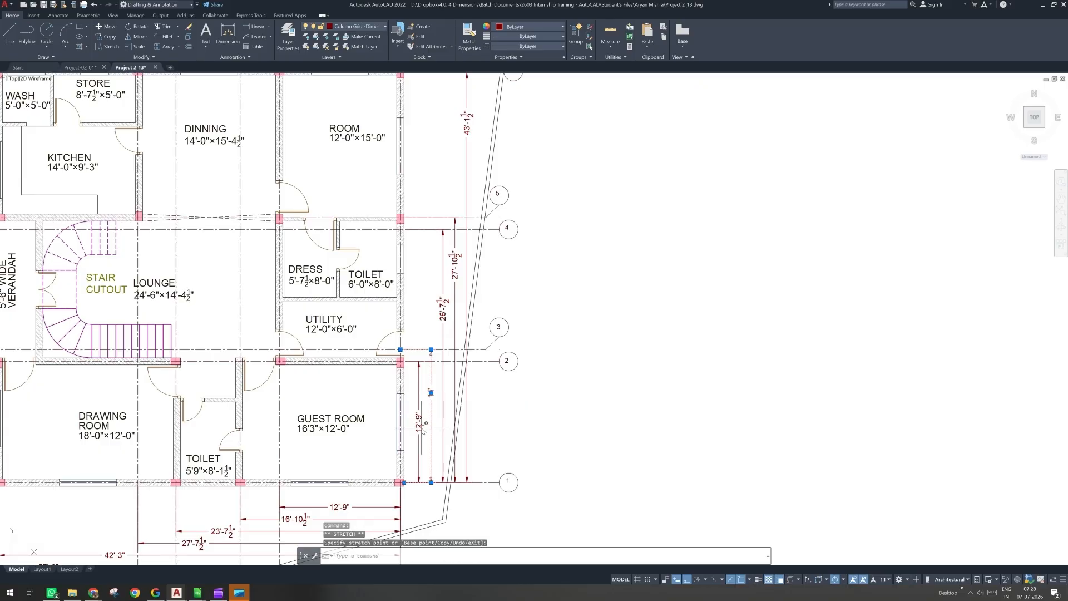
key("Escape")
key("Escape")
Step: Add a horizontal linear dimension between grid lines A and B, placed above the top wall of the room
scroll(421, 430, "down", 2)
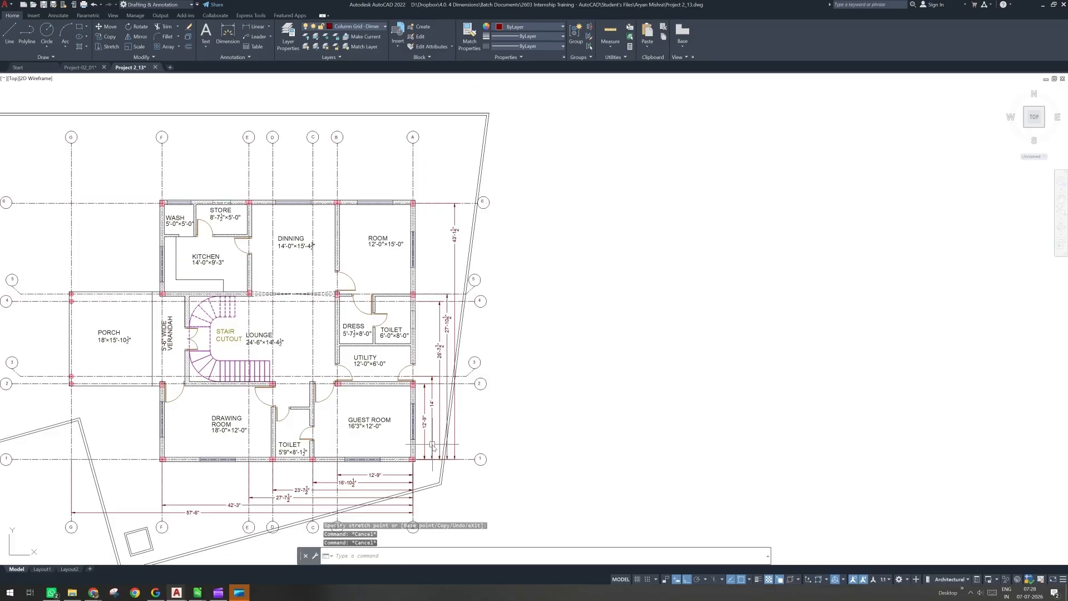
middle_click_drag(433, 445, 460, 423)
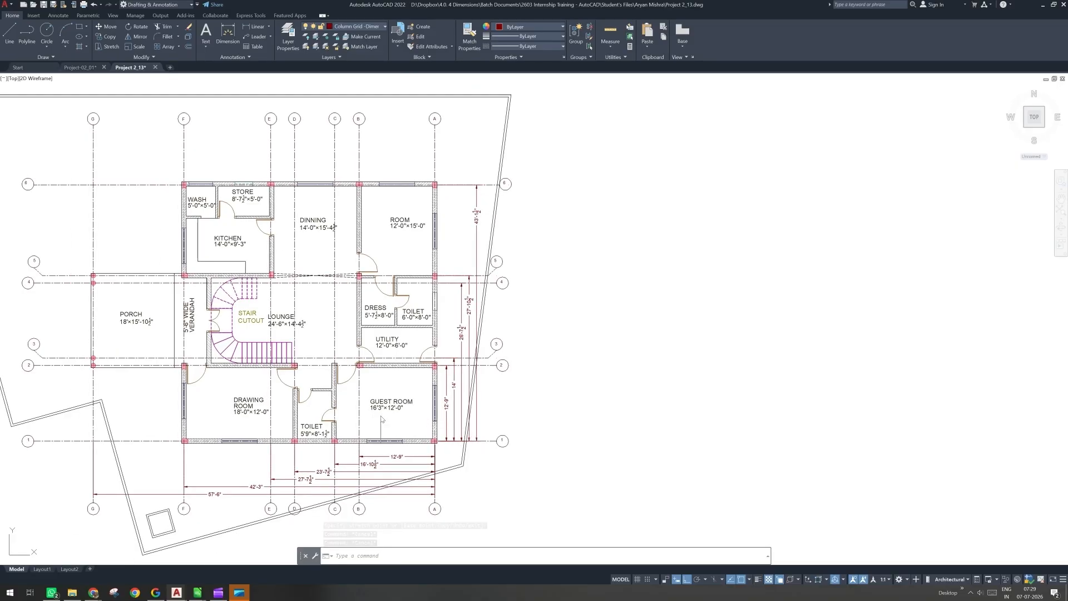
middle_click_drag(382, 419, 427, 416)
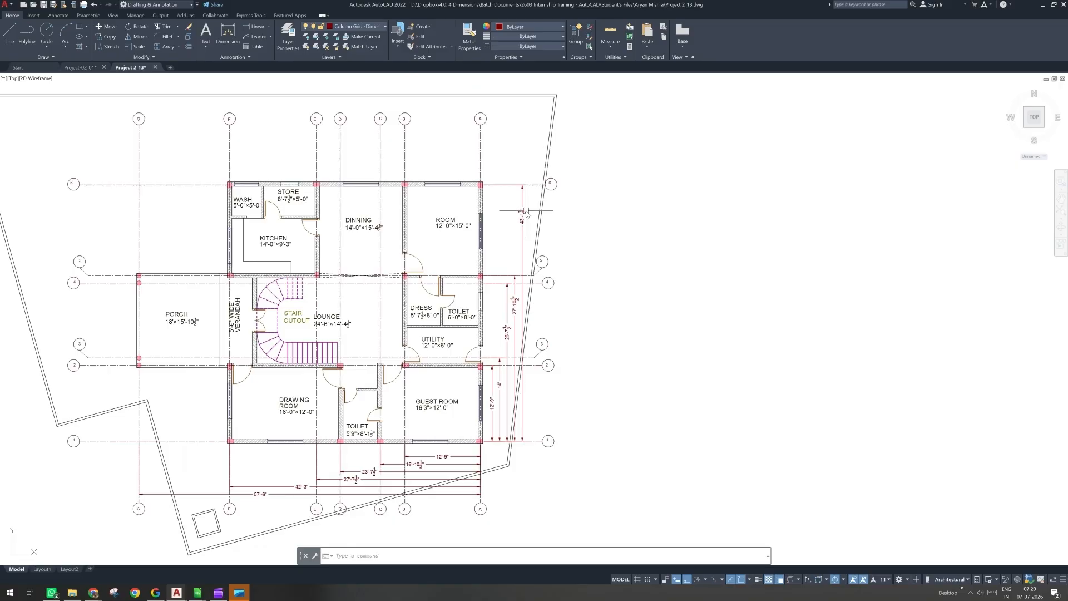
middle_click_drag(374, 348, 423, 378)
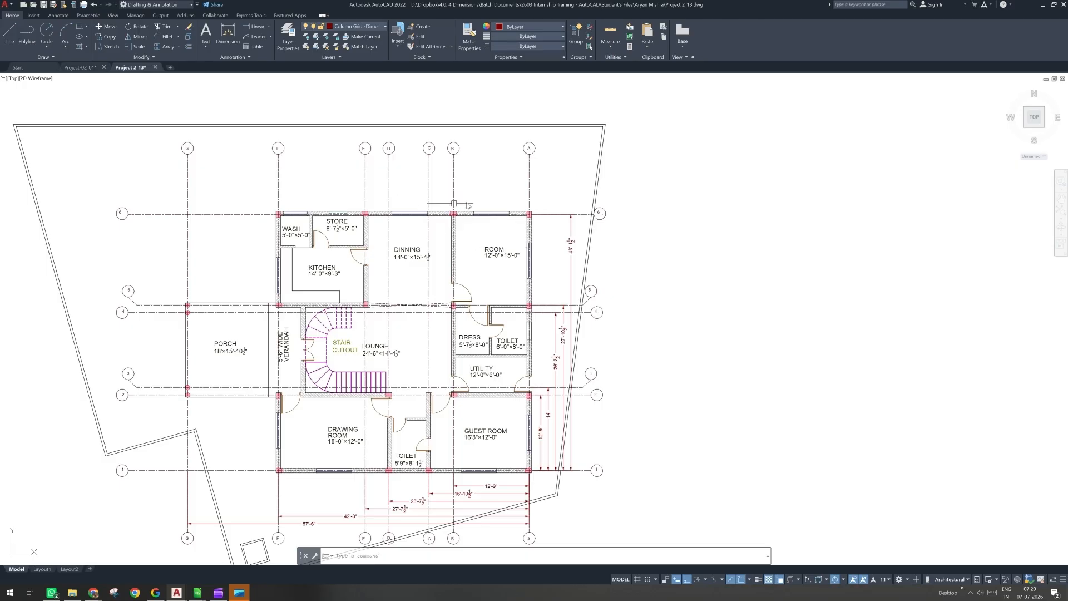
scroll(515, 195, "up", 2)
scroll(515, 195, "up", 2)
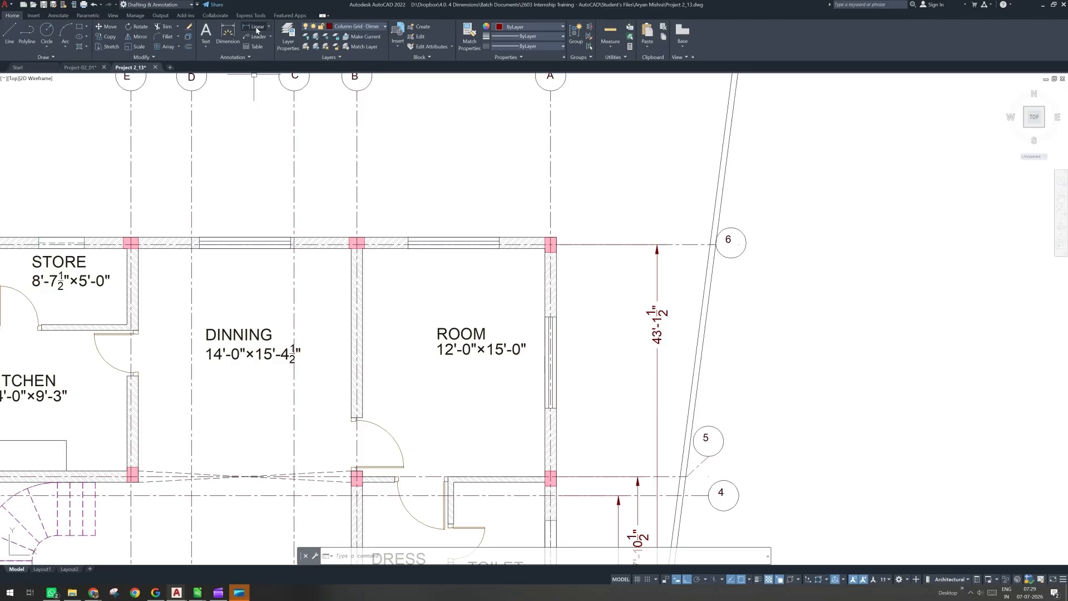
left_click(257, 28)
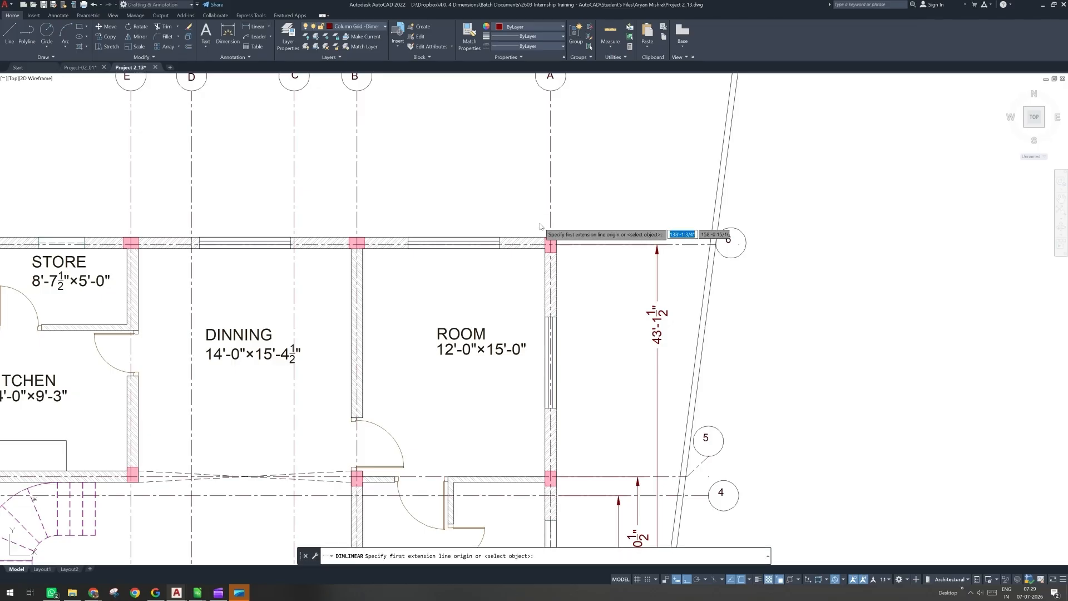
left_click(550, 239)
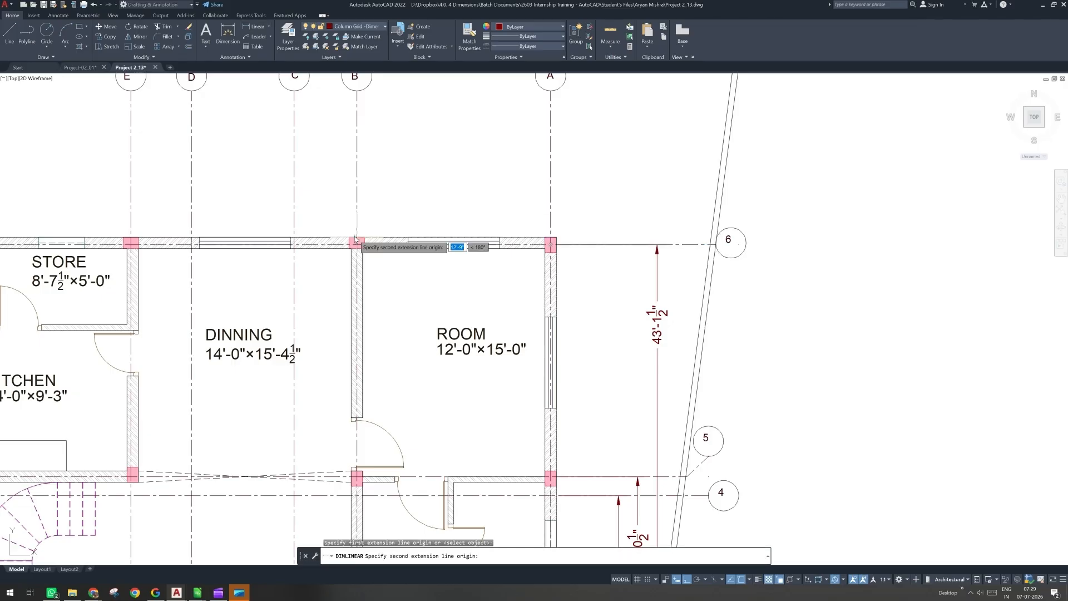
left_click(356, 241)
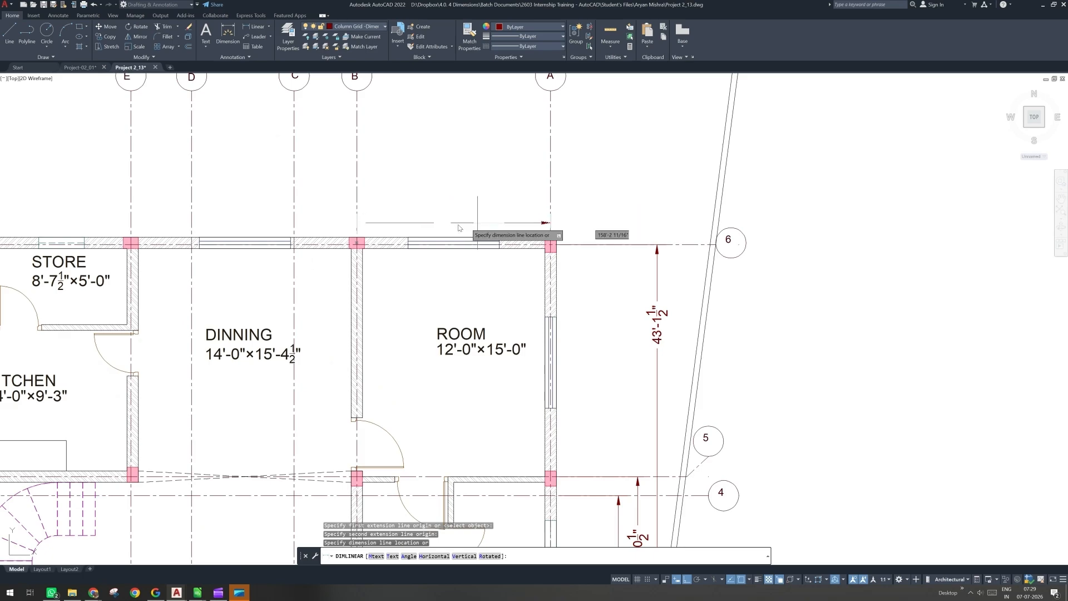
left_click(548, 189)
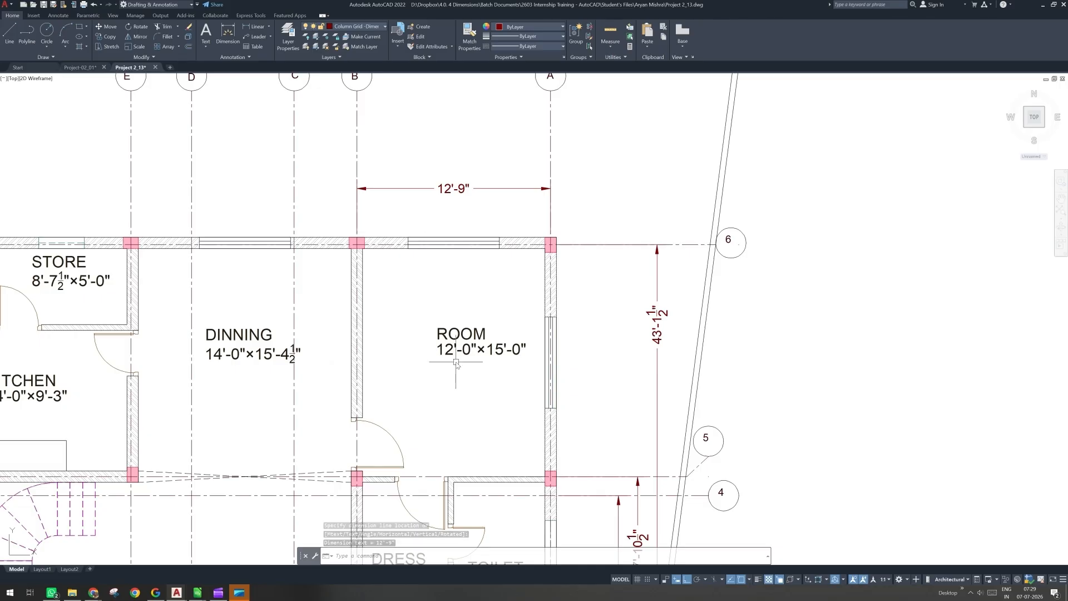
Step: Continue the grid A-to-B dimension along the top wall to grid lines C, D and E using Continue dimensions
scroll(385, 333, "down", 2)
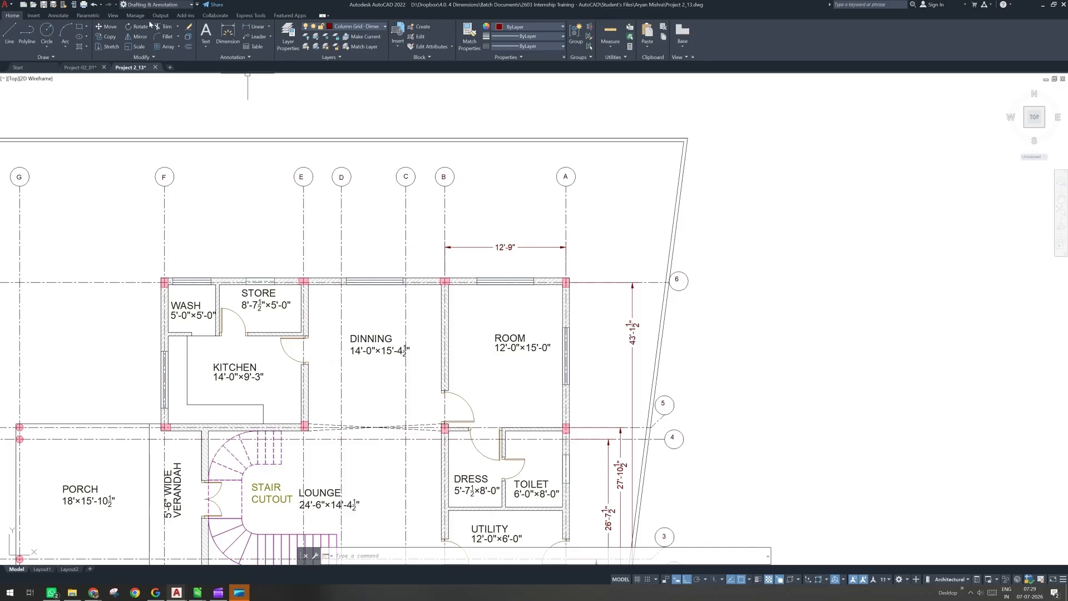
left_click(57, 15)
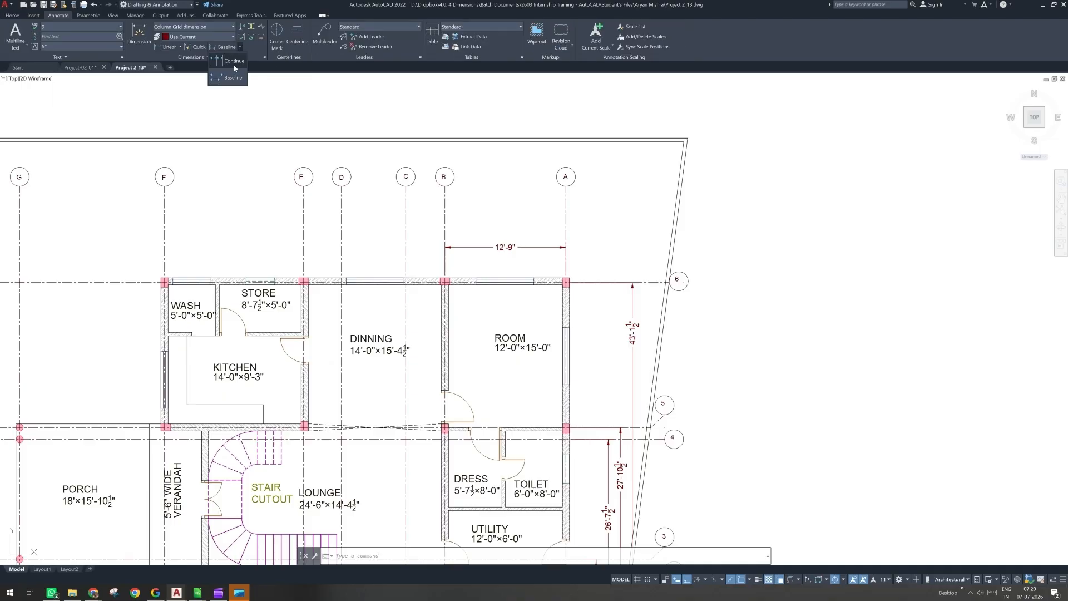
left_click(235, 62)
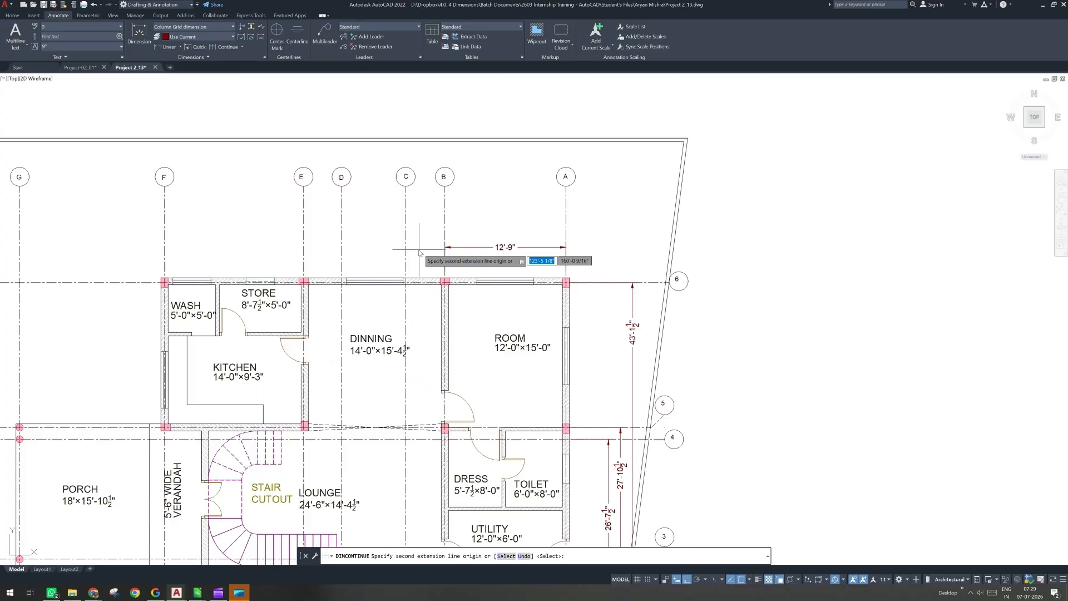
scroll(412, 248, "up", 2)
left_click(400, 288)
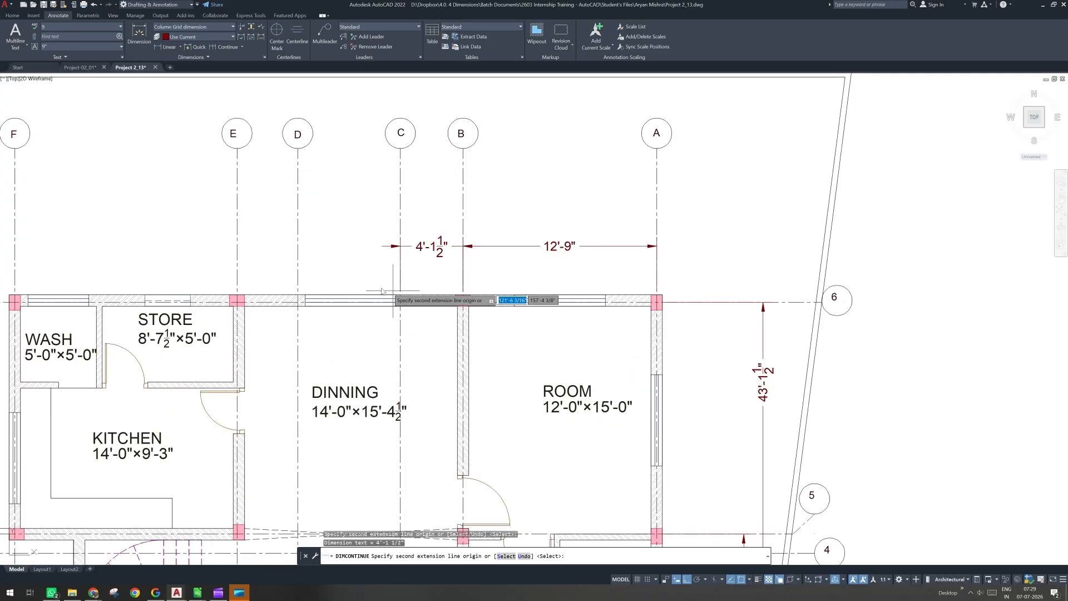
left_click(298, 296)
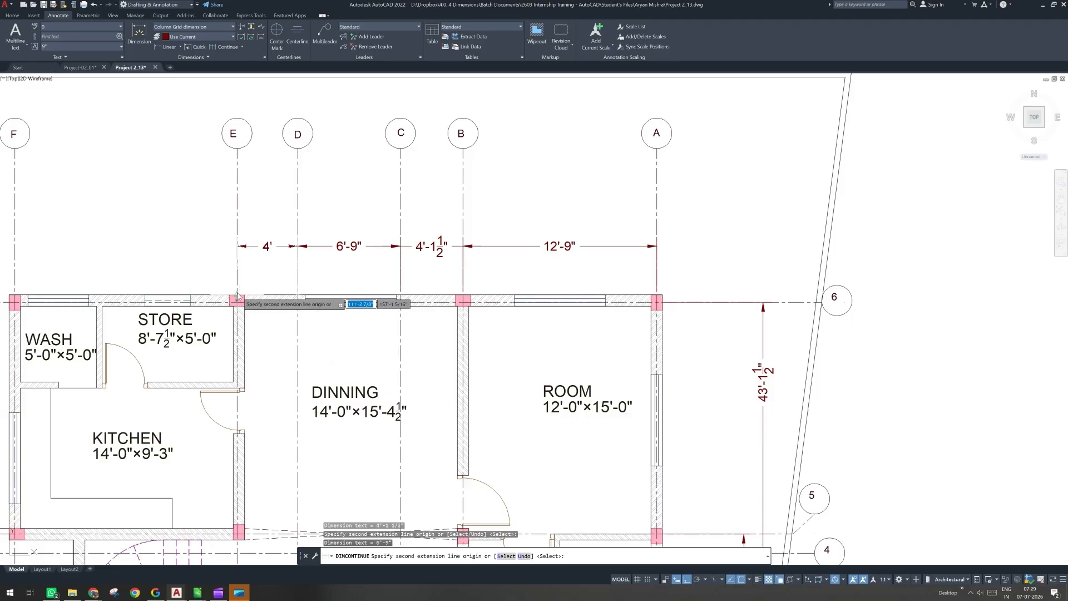
left_click(237, 295)
Step: Extend the continued dimension chain above the plan to grid lines F and G, and end the command
middle_click_drag(200, 289, 367, 292)
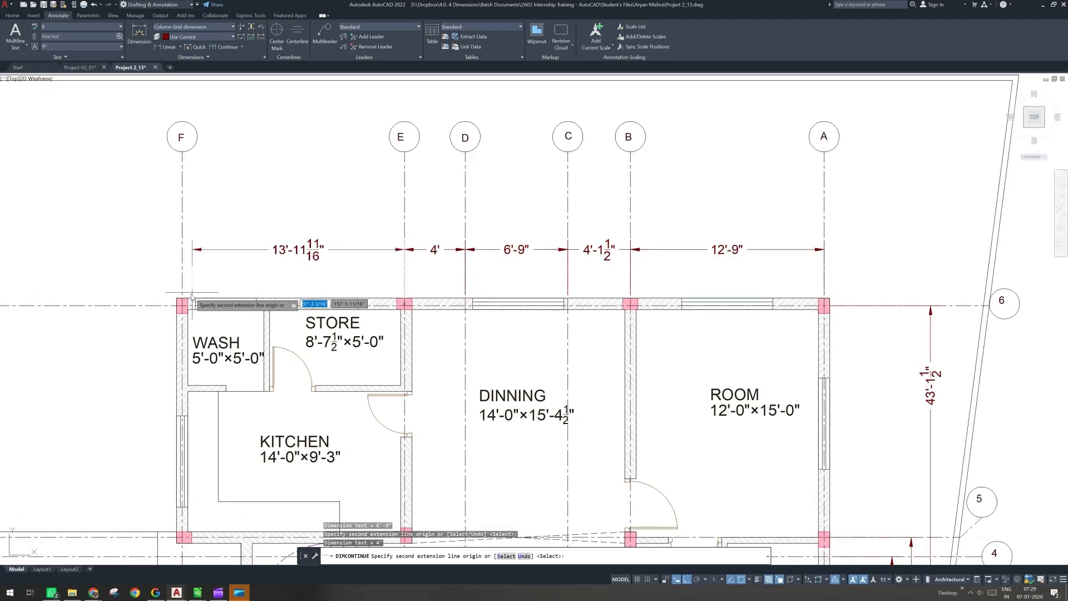
left_click(182, 300)
scroll(182, 301, "down", 2)
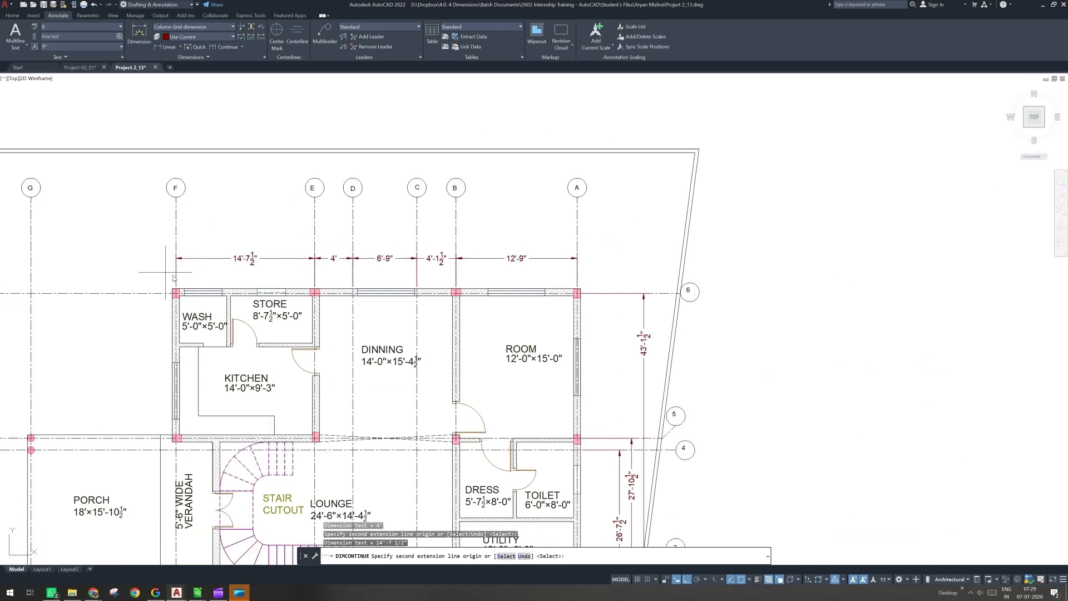
middle_click_drag(165, 273, 313, 292)
scroll(184, 312, "up", 3)
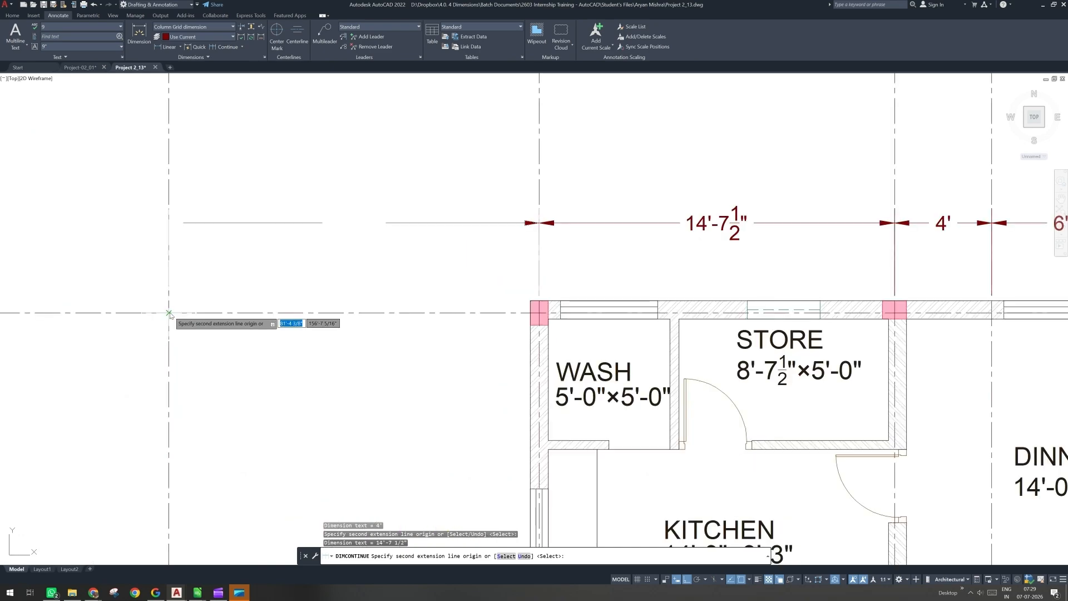
left_click(169, 313)
key("Escape")
Step: Add a vertical linear dimension between grid lines 1 and 2, placed outside grid line G below the porch
scroll(337, 274, "down", 2)
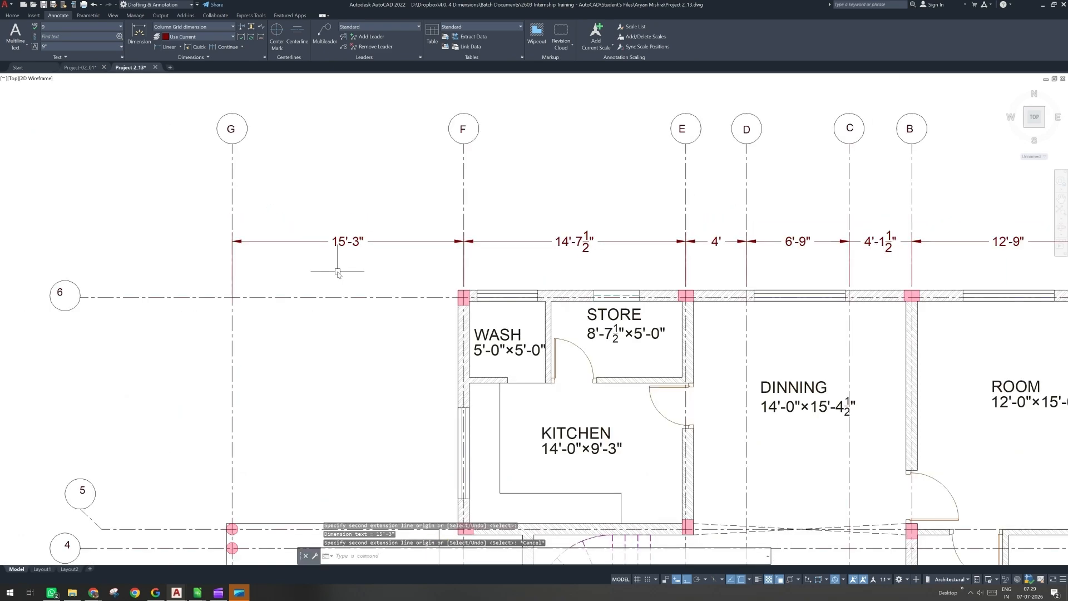
scroll(338, 274, "down", 2)
scroll(381, 278, "down", 2)
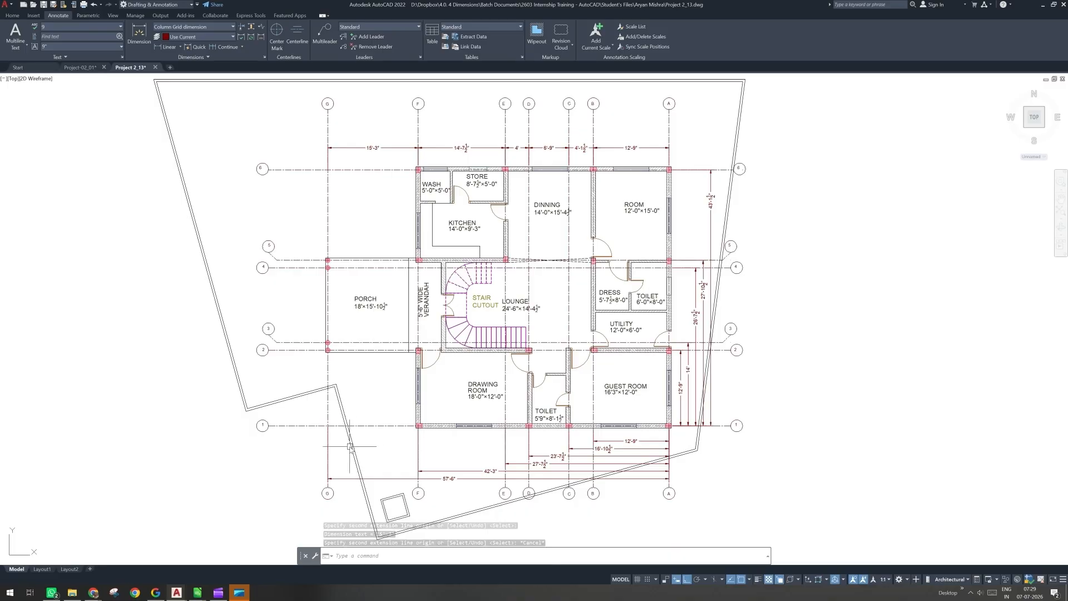
scroll(414, 429, "up", 4)
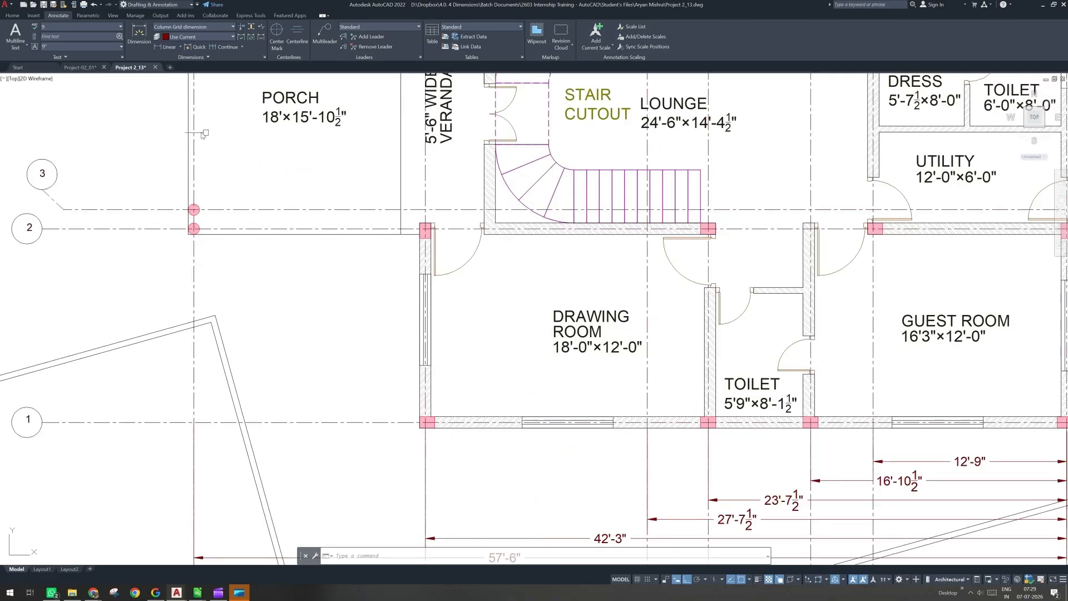
left_click(11, 15)
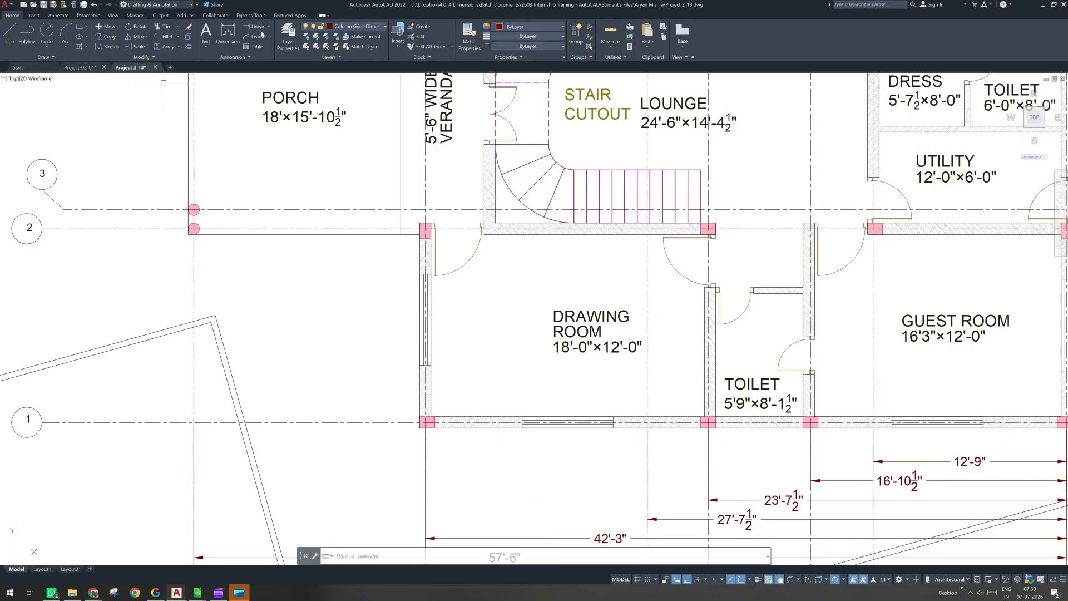
left_click(256, 26)
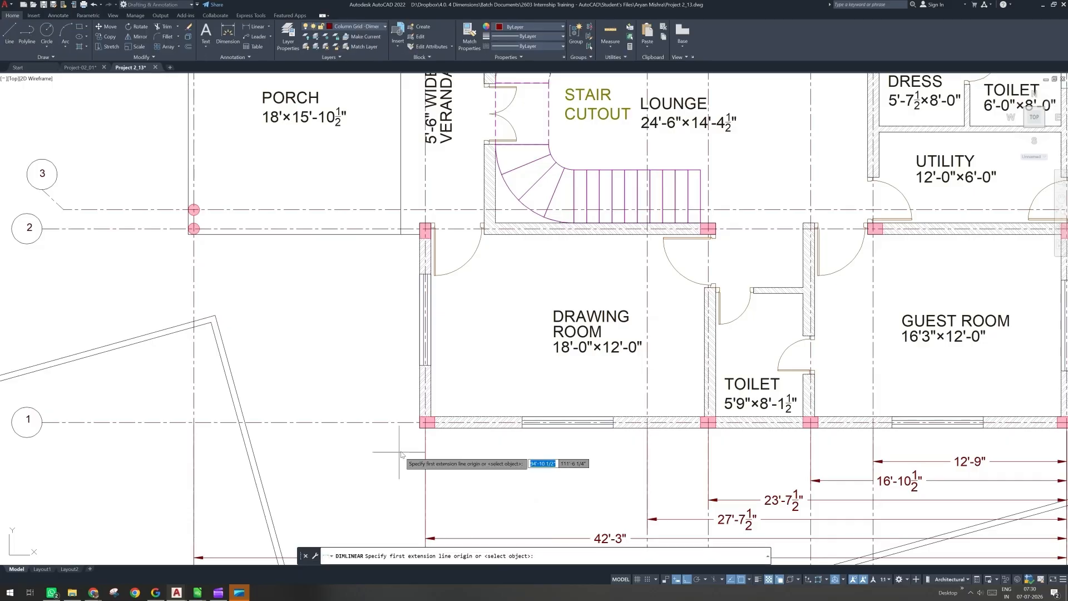
left_click(419, 423)
scroll(413, 265, "up", 2)
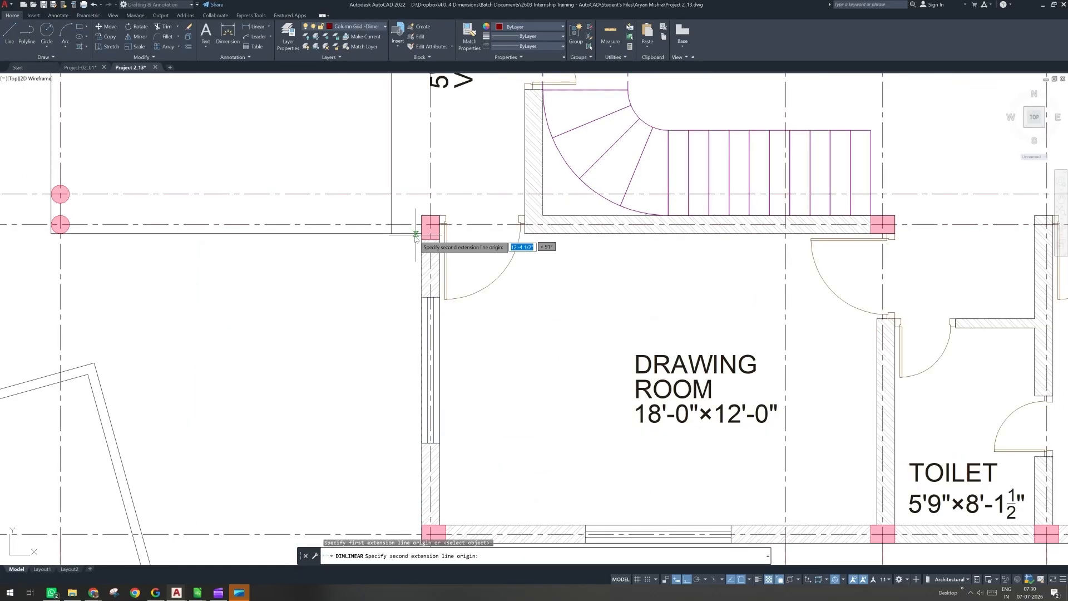
scroll(362, 309, "down", 4)
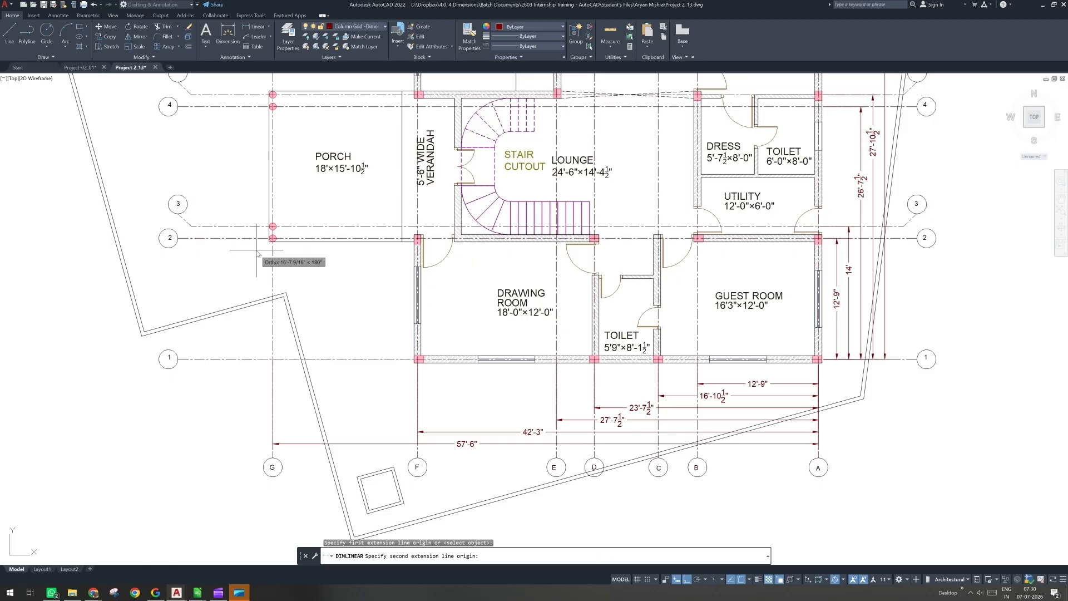
scroll(262, 245, "up", 5)
left_click(286, 216)
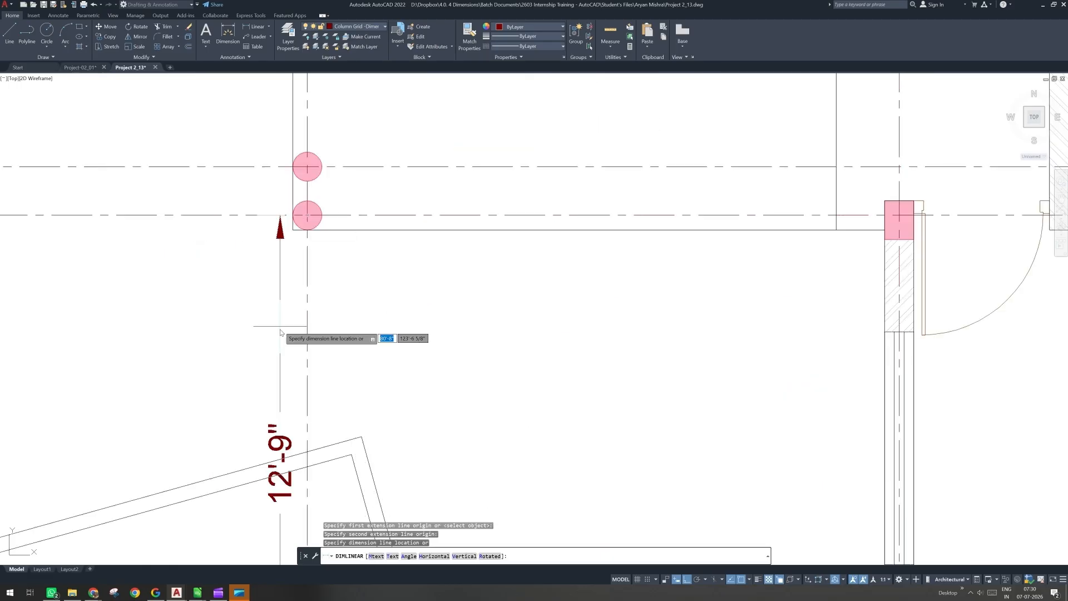
scroll(280, 332, "down", 4)
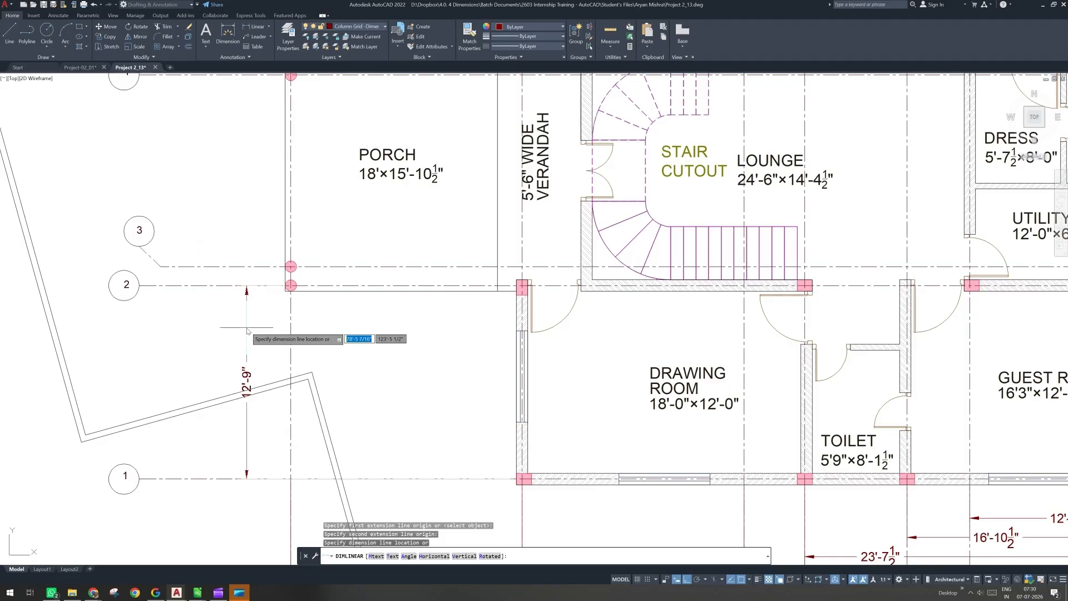
left_click(247, 331)
Step: Continue the vertical grid 1-to-2 dimension to grid line 3 at the porch's lower columns using DCO
type("d")
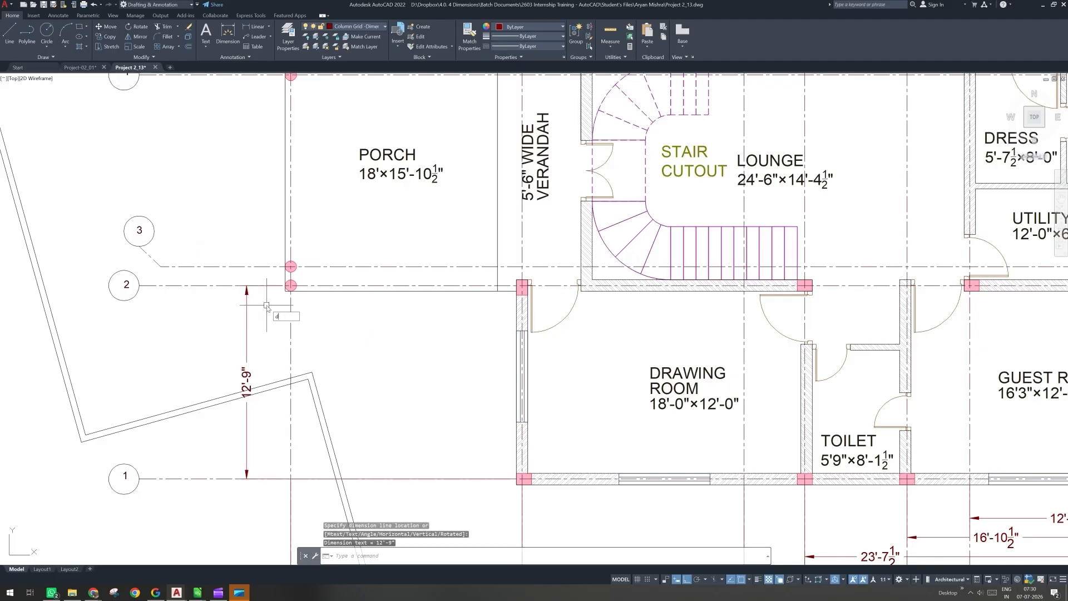
type("co")
key("Return")
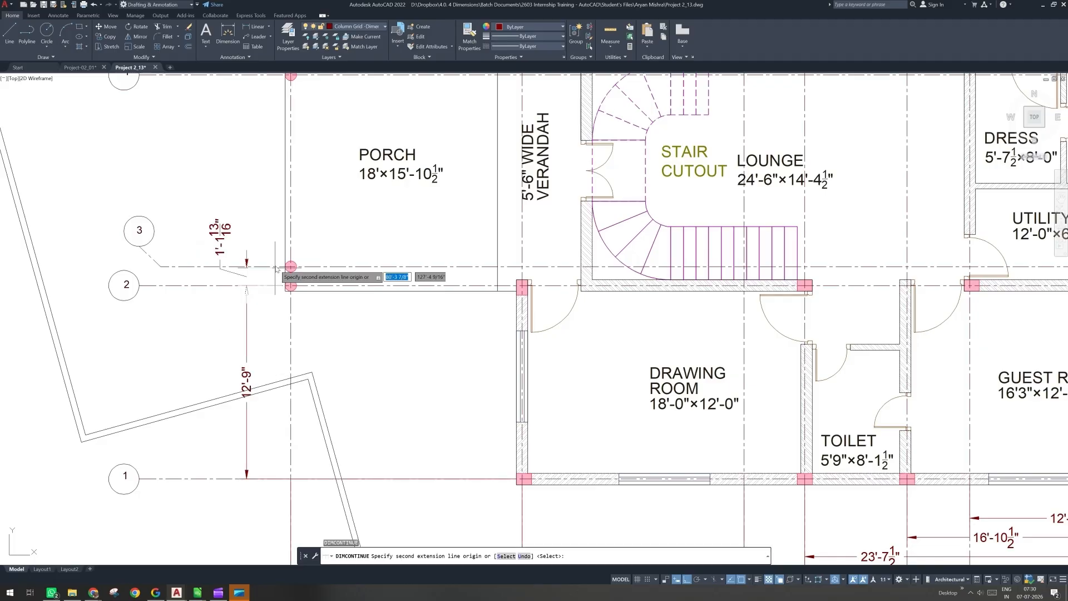
scroll(277, 269, "up", 4)
left_click(295, 273)
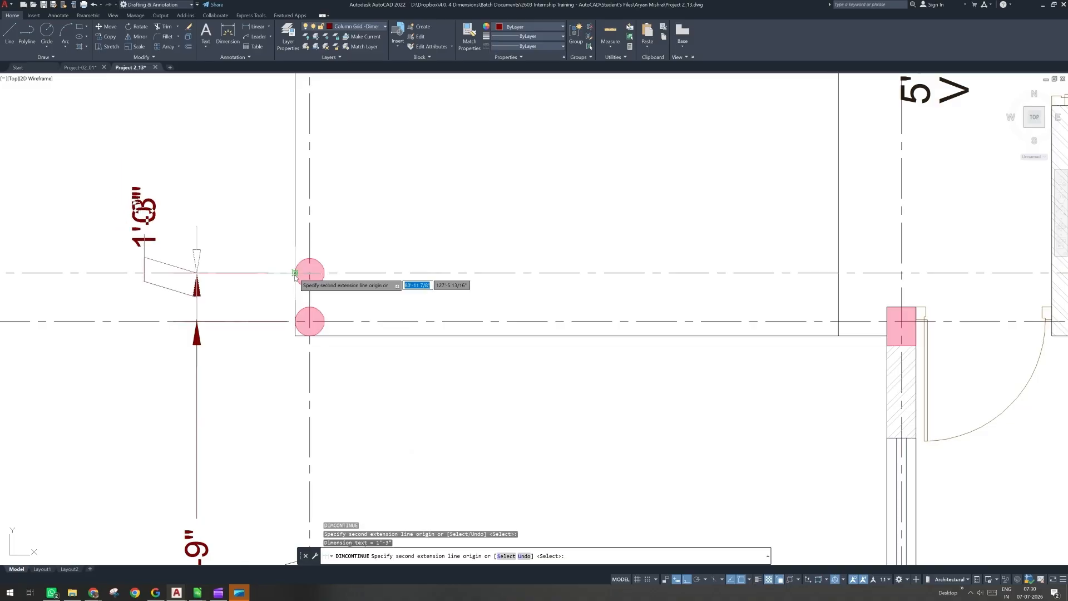
Step: Continue the vertical dimension chain outside grid line G from grid line 3 to grid lines 4 and 5
middle_click_drag(253, 186, 252, 403)
scroll(254, 420, "down", 4)
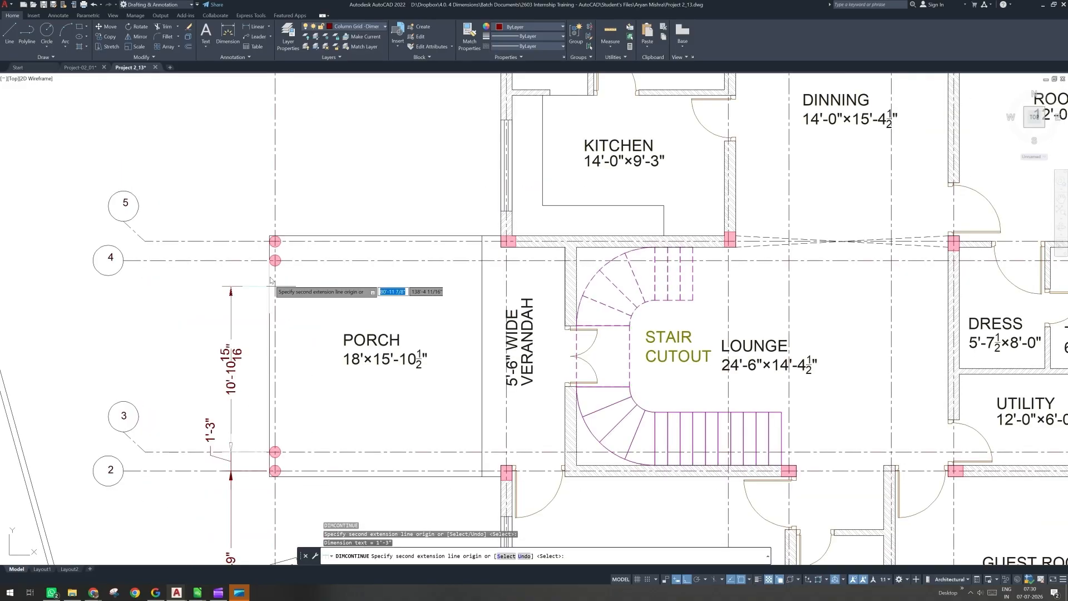
scroll(271, 269, "up", 4)
left_click(266, 247)
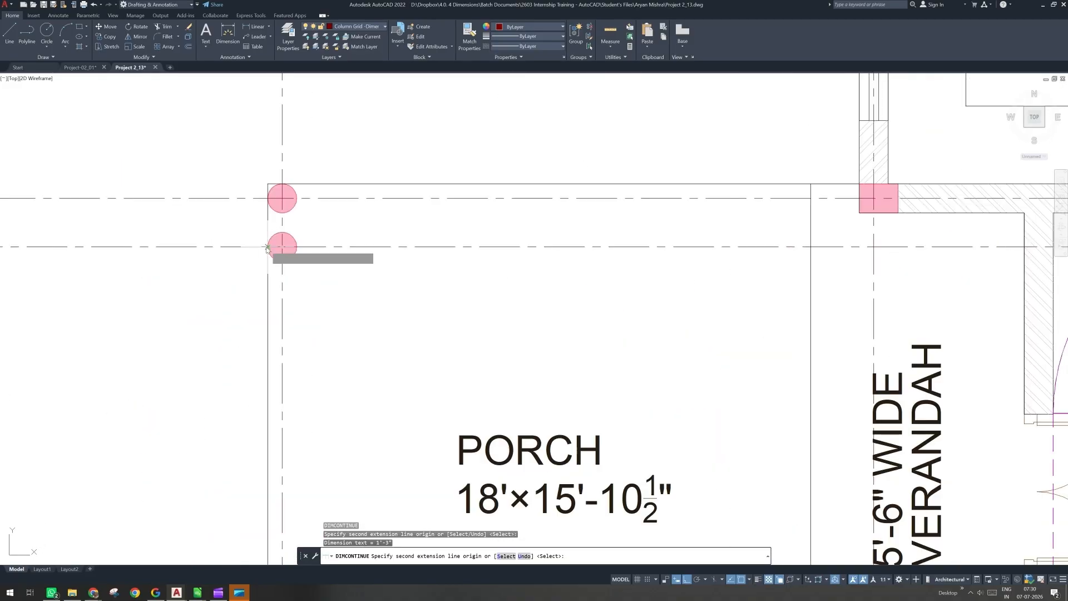
left_click(267, 201)
middle_click_drag(265, 229, 264, 438)
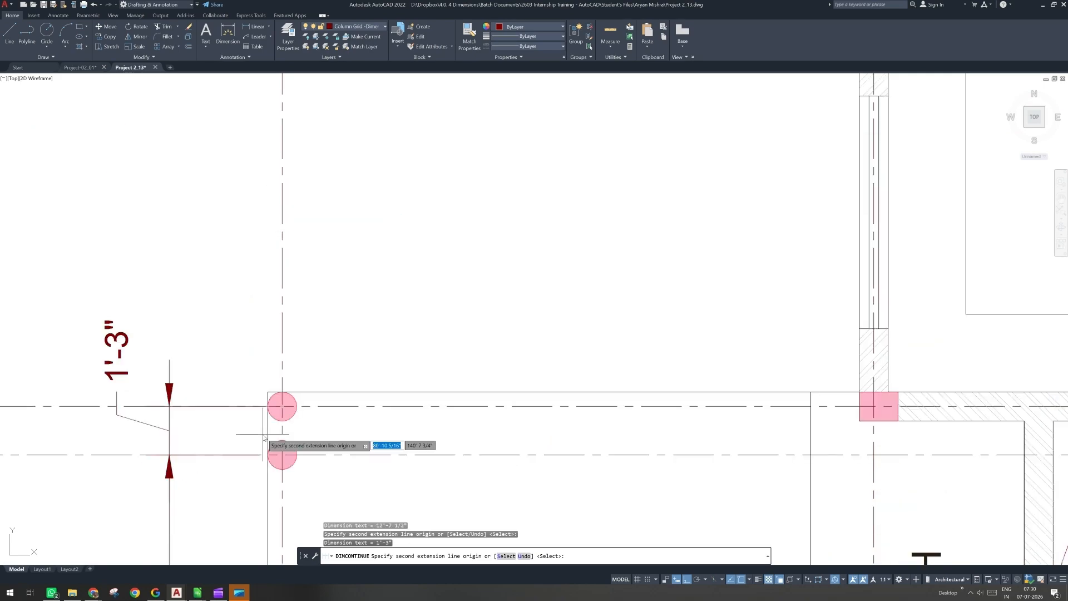
Step: Extend the vertical dimension chain outside grid line G to grid line 6 and end the Continue dimension command
scroll(263, 438, "down", 6)
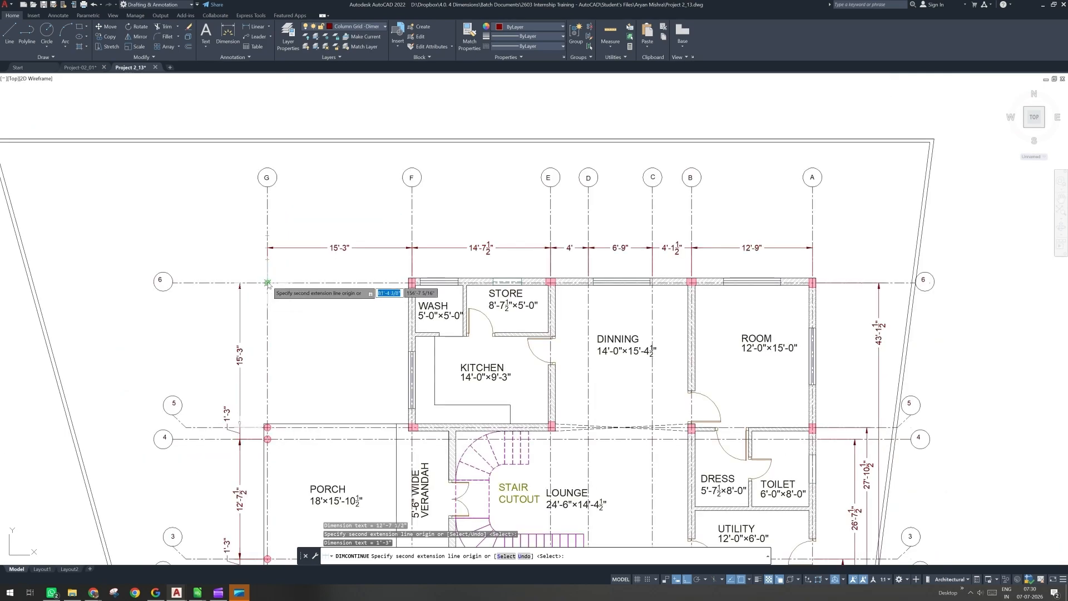
left_click(267, 283)
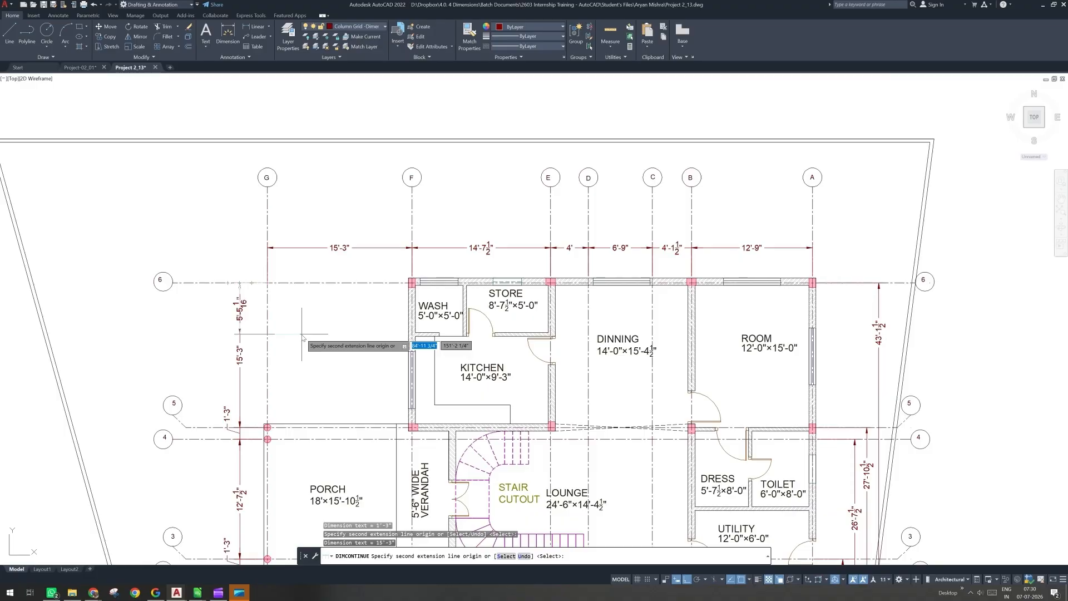
key("Escape")
middle_click_drag(323, 355, 295, 299)
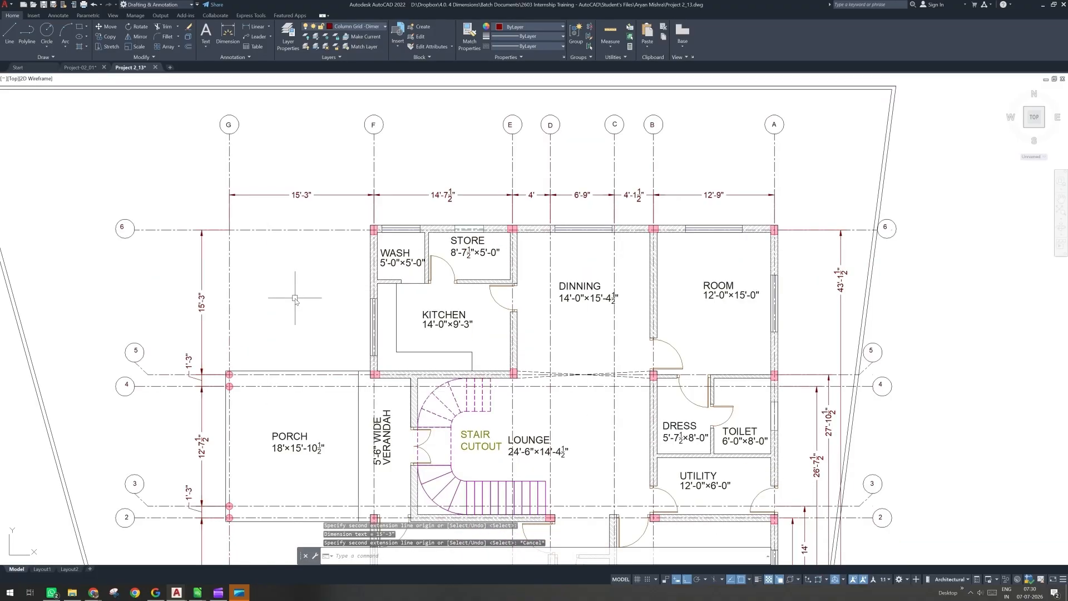
Step: Examine the grid dimensions around the plan, especially the columns on grid line 1 and the baseline dimensions below them
scroll(295, 299, "down", 2)
middle_click_drag(298, 379, 264, 314)
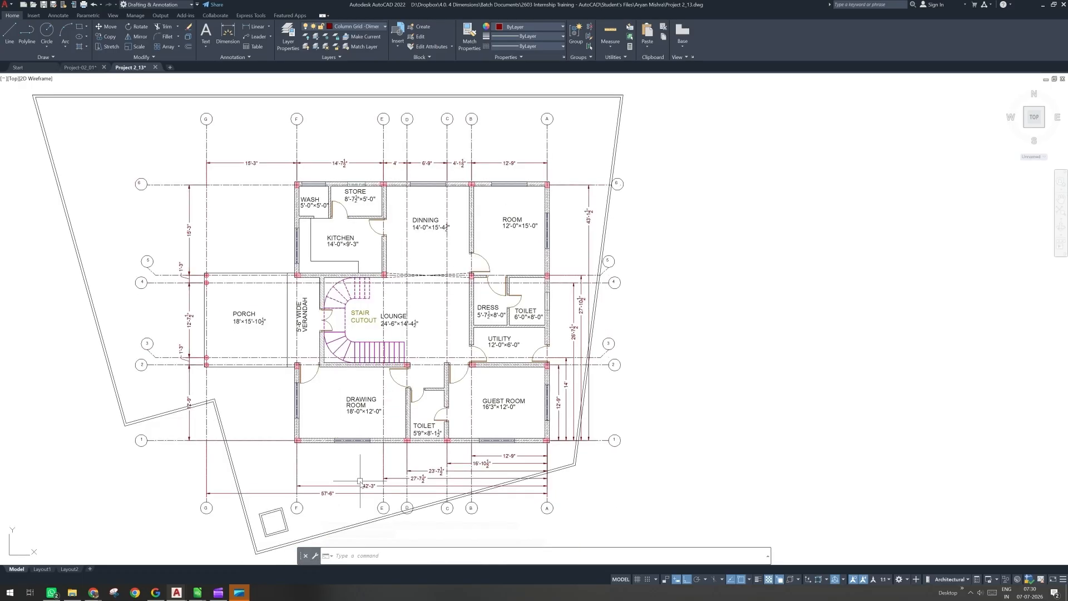
scroll(393, 462, "up", 2)
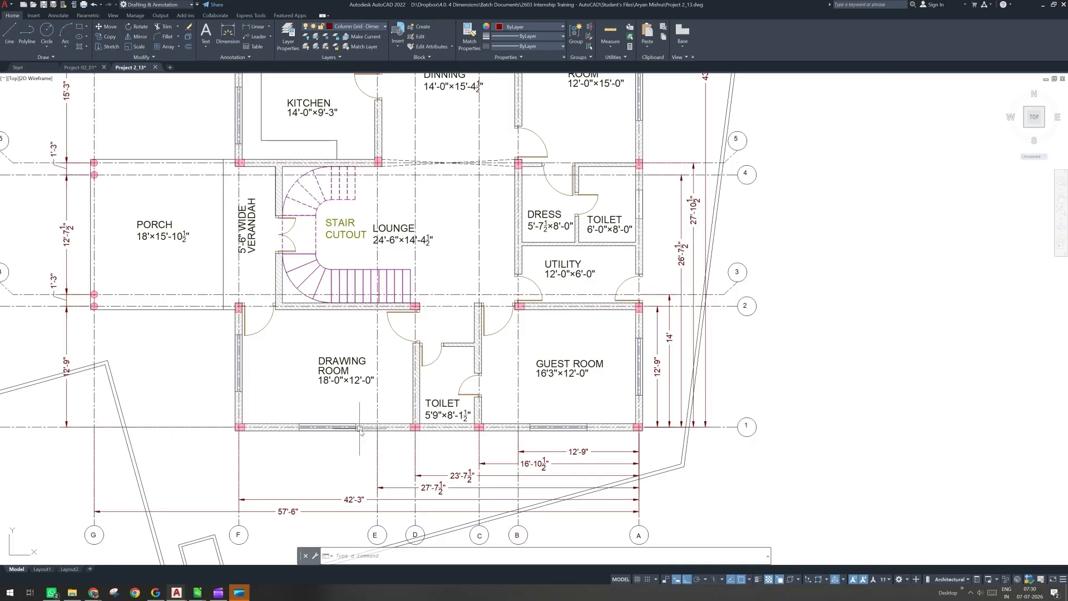
middle_click_drag(360, 429, 342, 361)
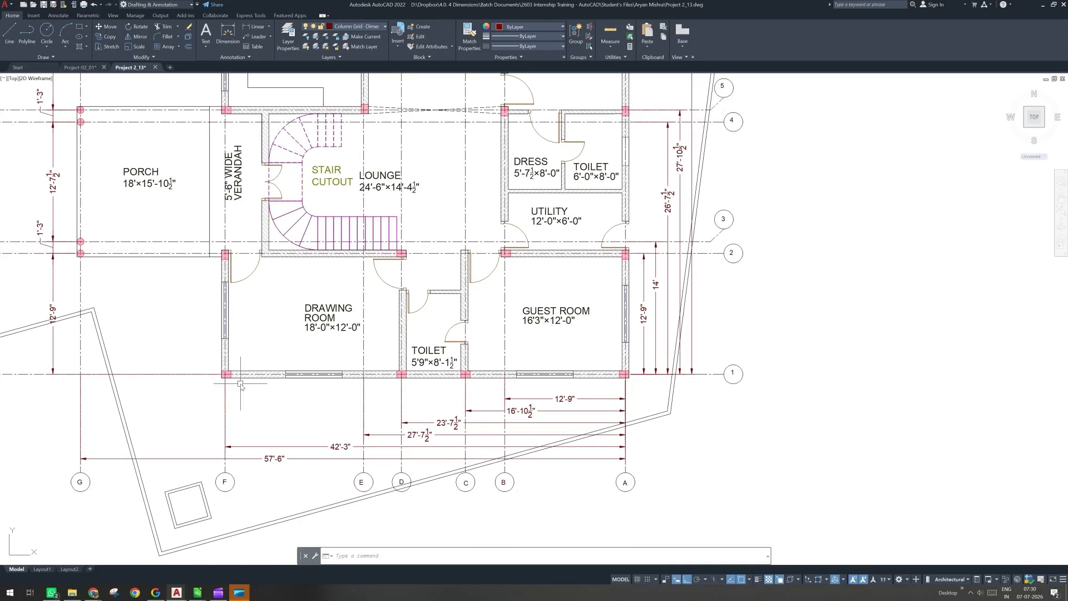
scroll(234, 384, "up", 2)
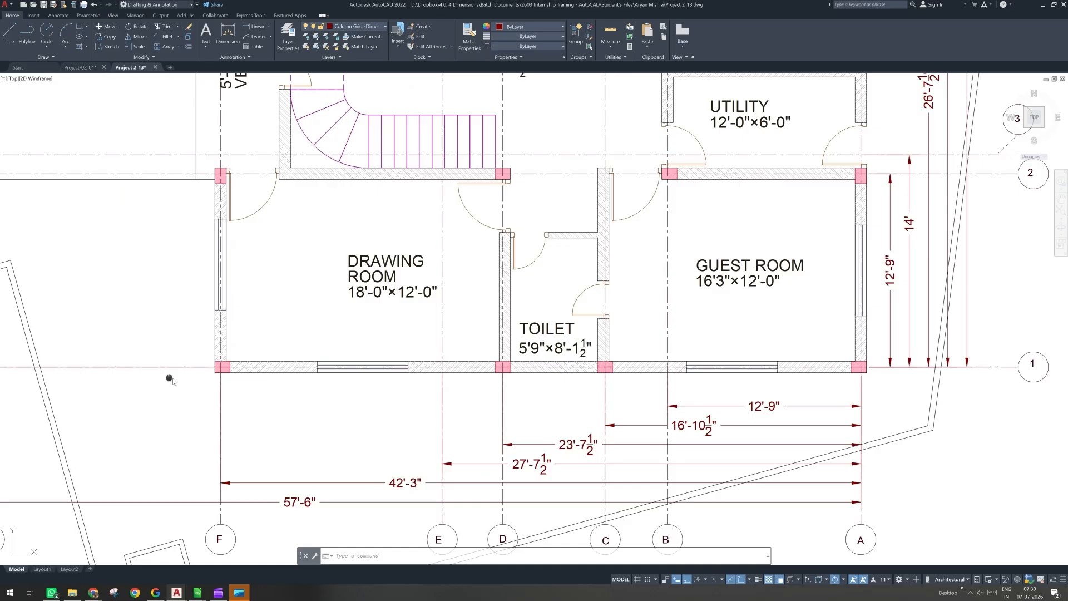
middle_click_drag(169, 378, 406, 396)
left_click(145, 377)
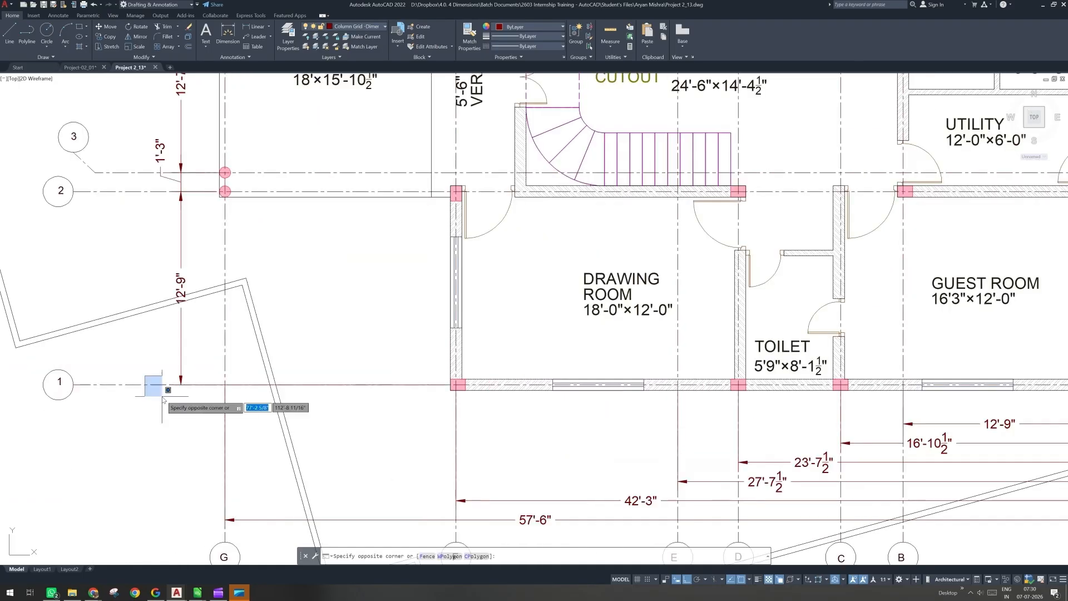
left_click(163, 397)
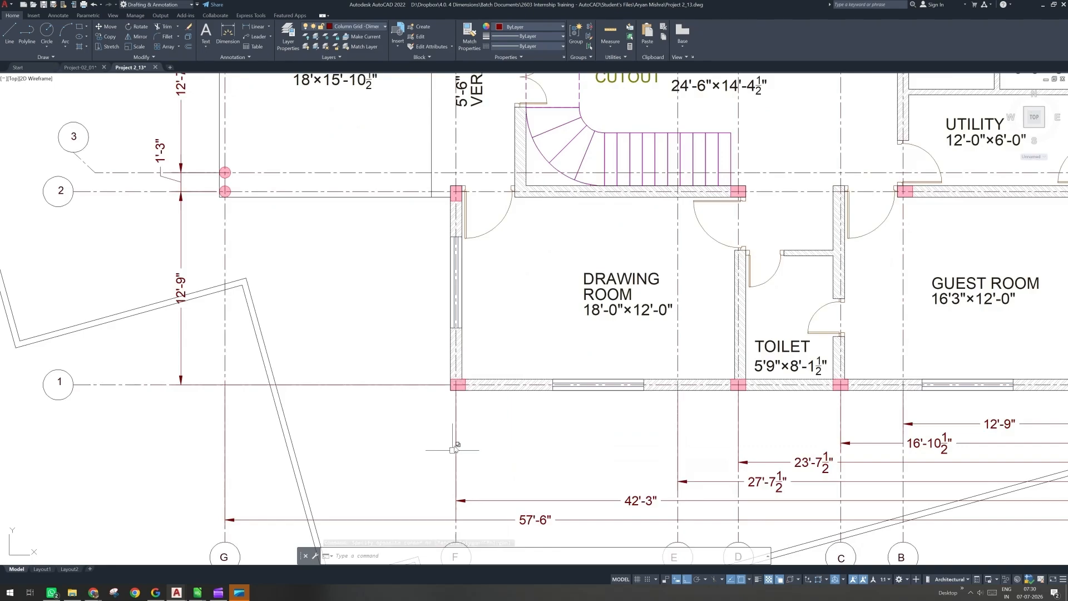
middle_click_drag(690, 424, 582, 441)
scroll(582, 442, "down", 2)
left_click(601, 400)
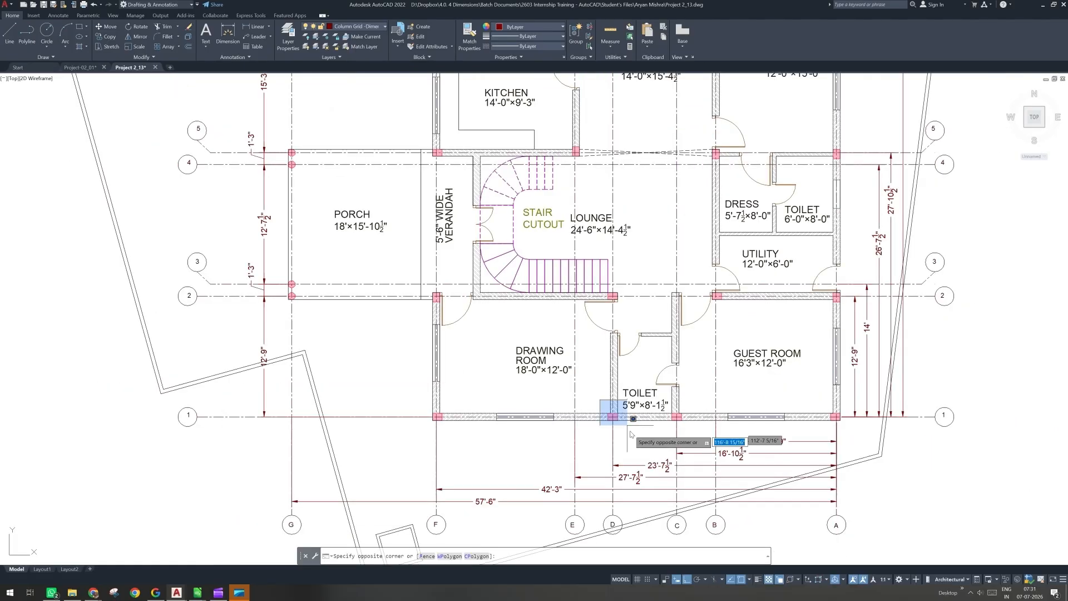
left_click(632, 435)
middle_click_drag(480, 434, 392, 388)
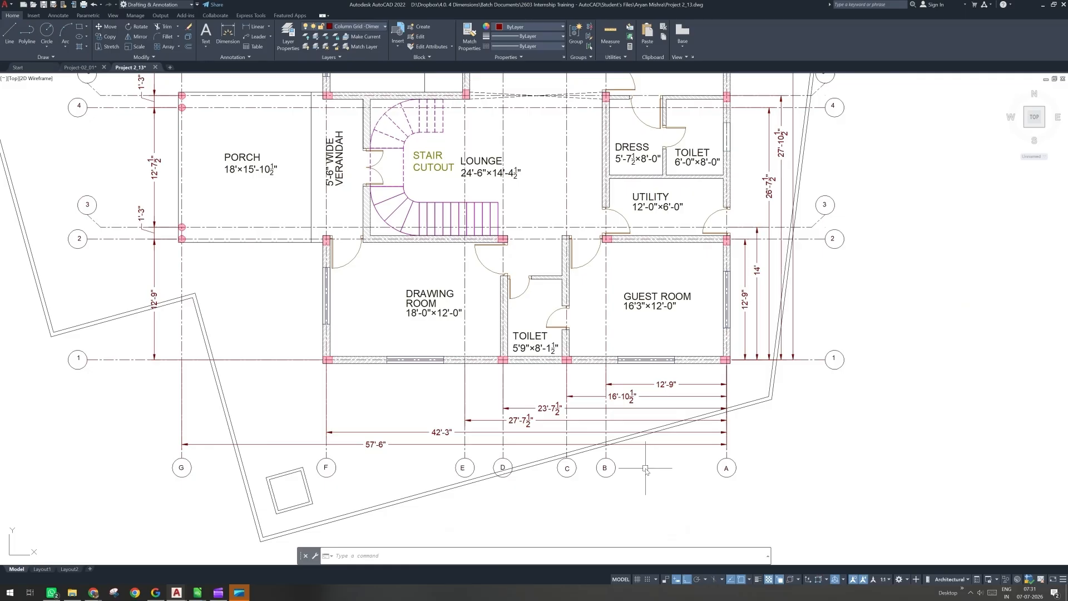
Step: Isolate the layers of the grid lines, grid bubbles, columns and column grid dimensions by selecting a sample of each
left_click(730, 476)
left_click(728, 477)
left_click(747, 430)
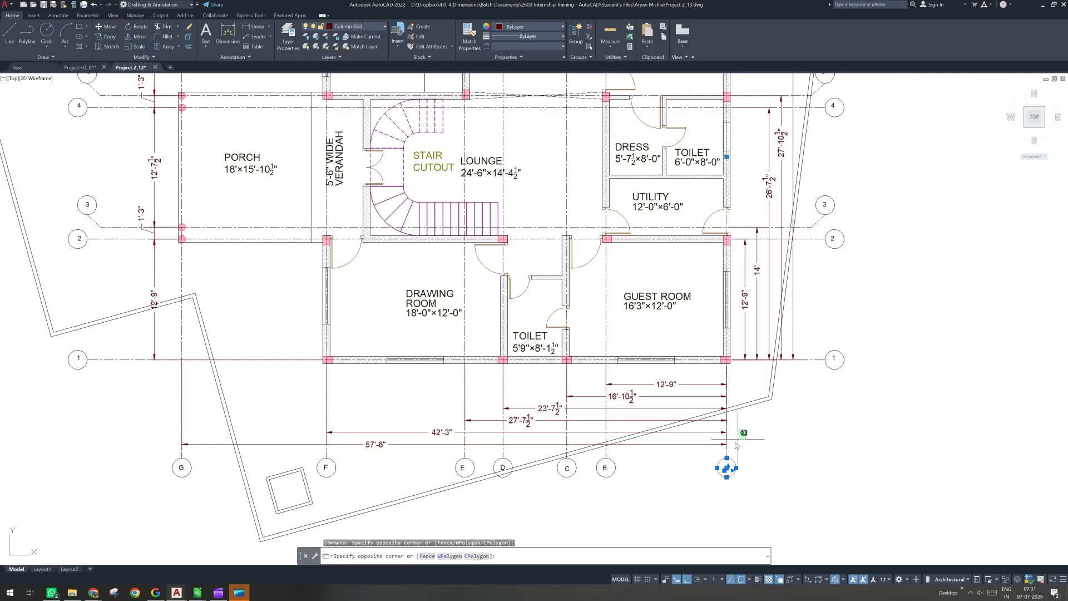
left_click(721, 452)
scroll(504, 345, "up", 2)
left_click(478, 342)
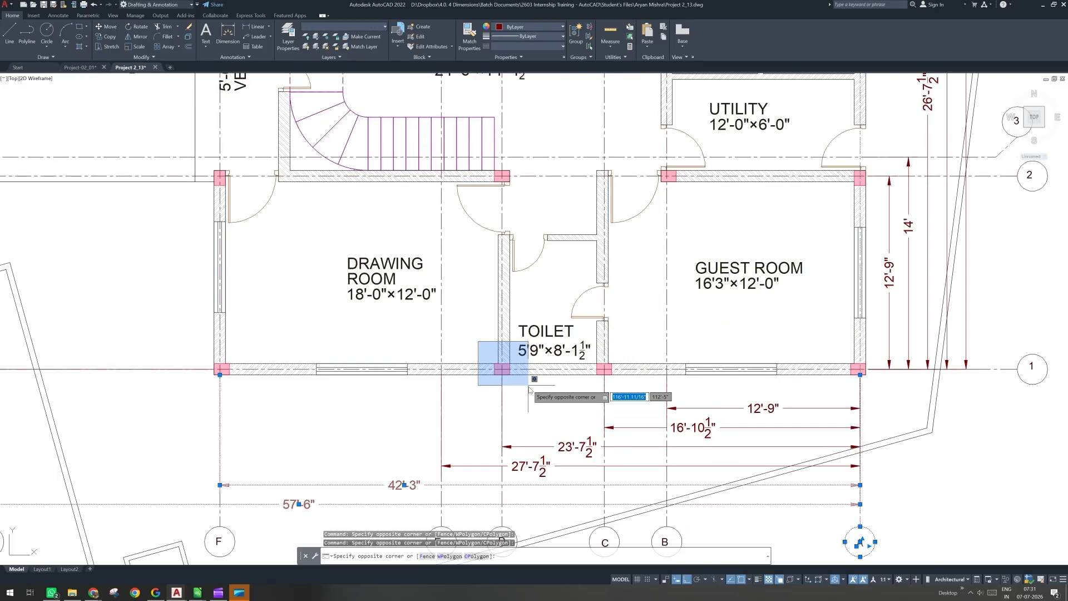
left_click(528, 386)
scroll(519, 394, "down", 2)
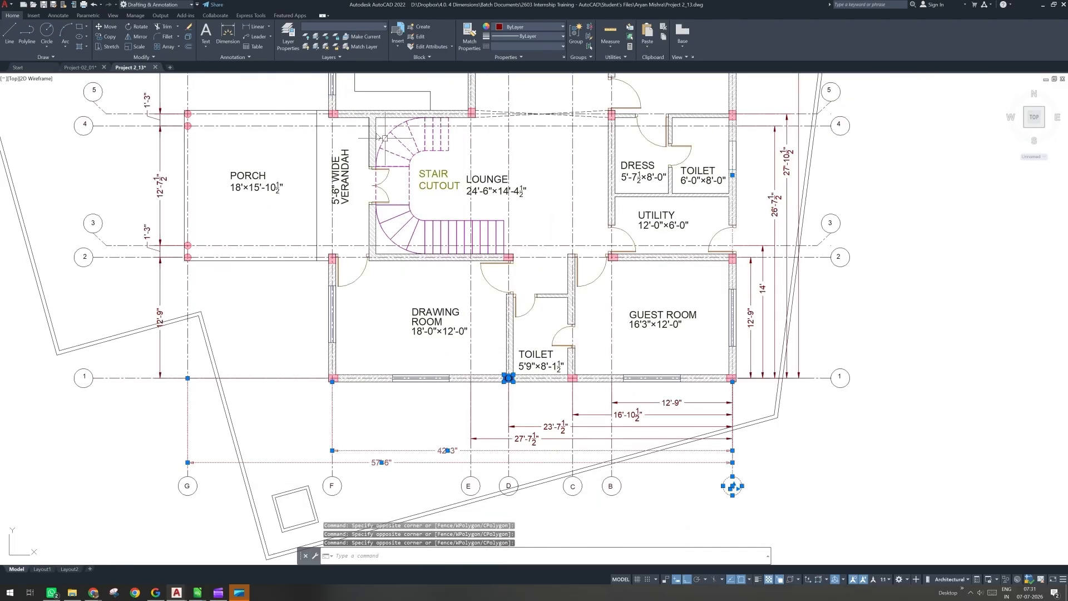
left_click(315, 38)
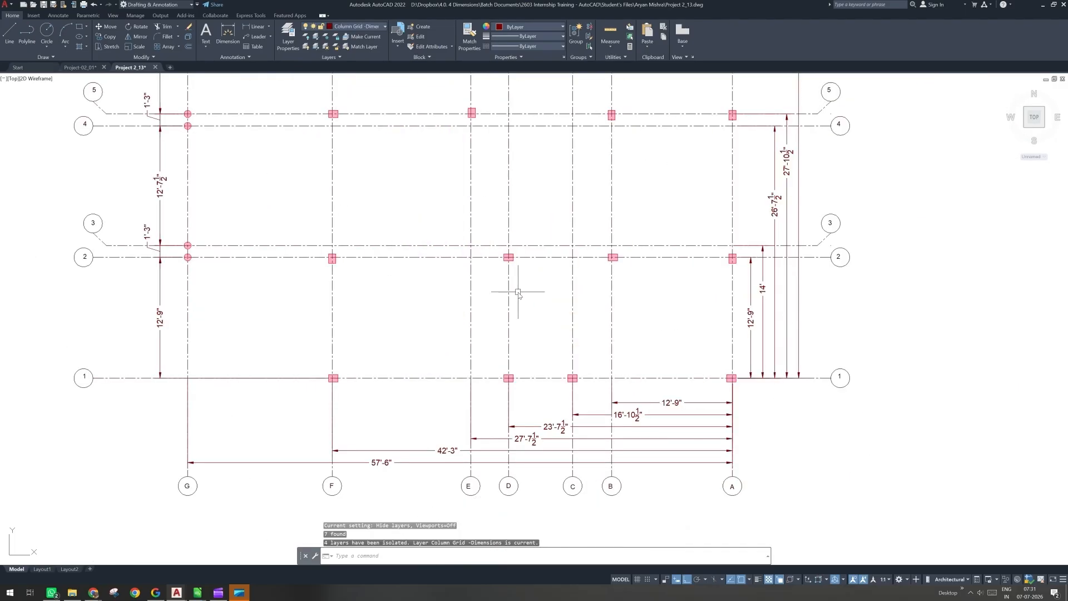
Step: Stretch the baseline dimensions and grid bubbles G to A below grid line 1 straight down by about 3'-4"
type("s")
key("Return")
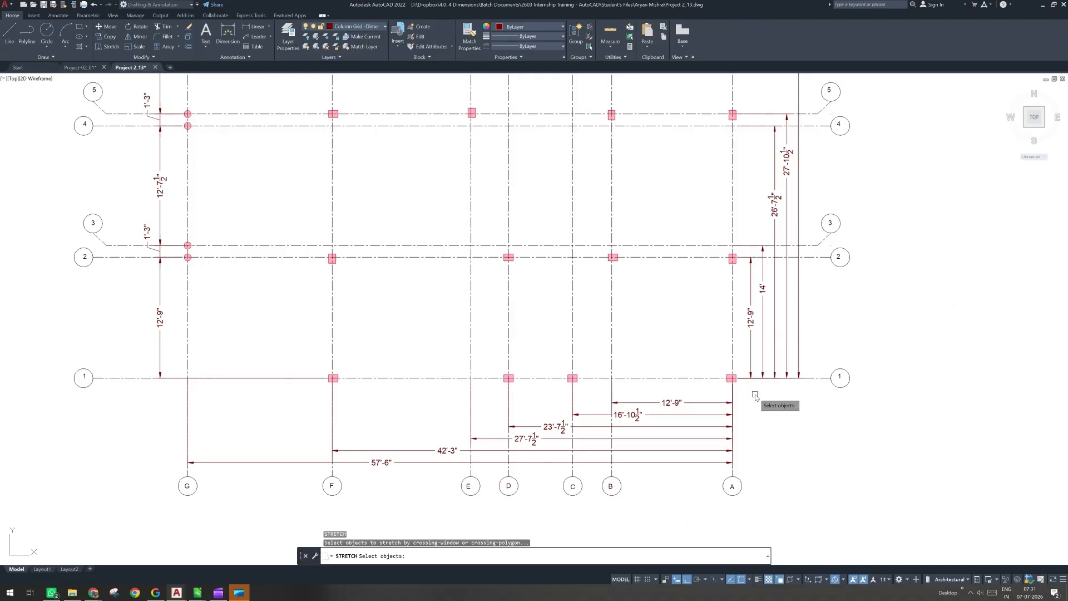
left_click(764, 413)
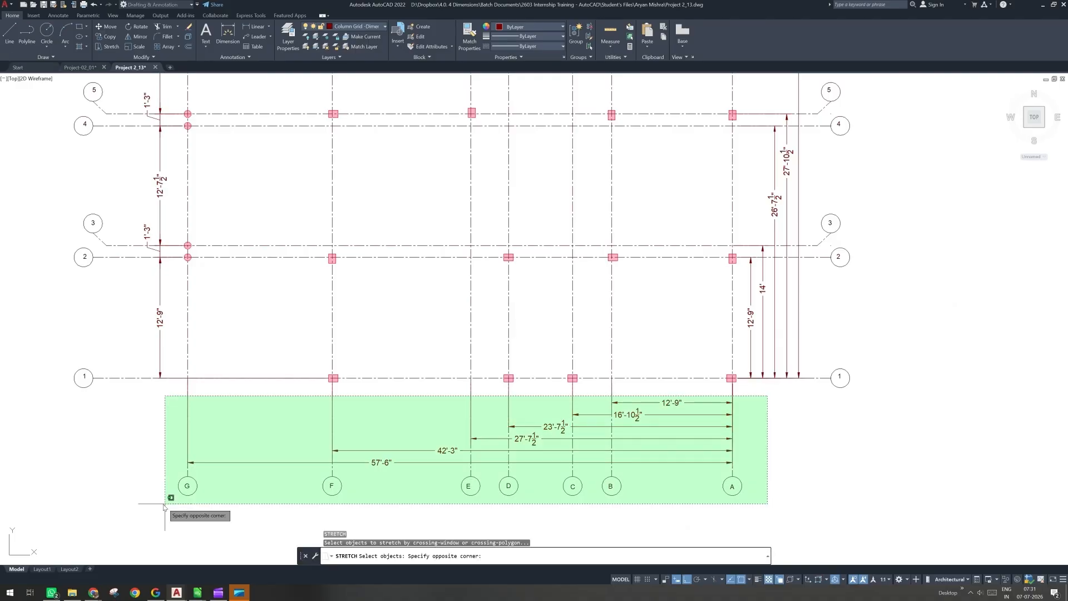
left_click(165, 505)
middle_click_drag(776, 431, 730, 334)
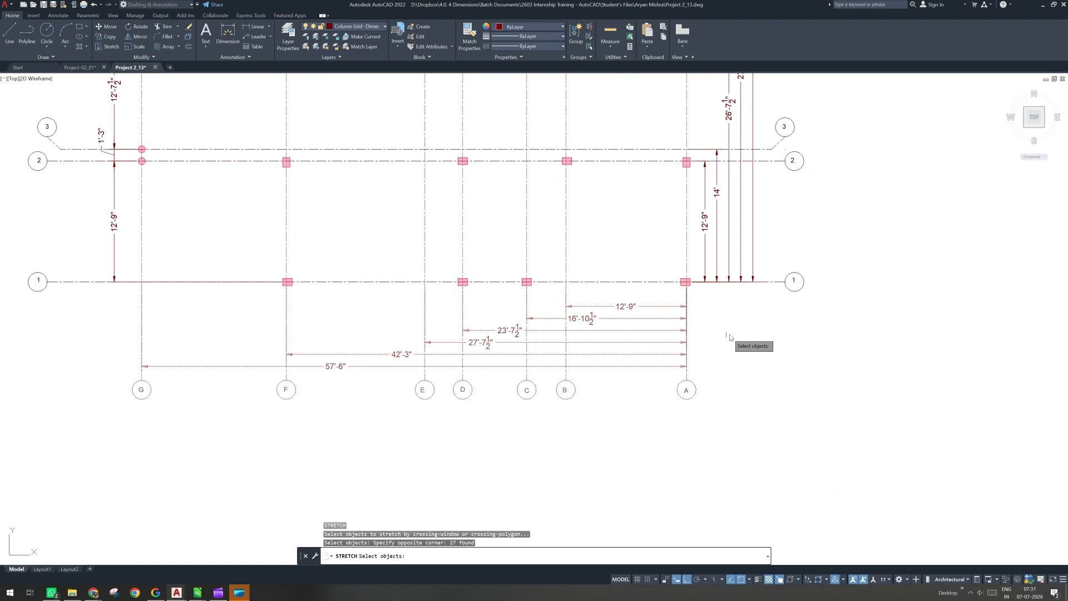
key("Return")
left_click(739, 325)
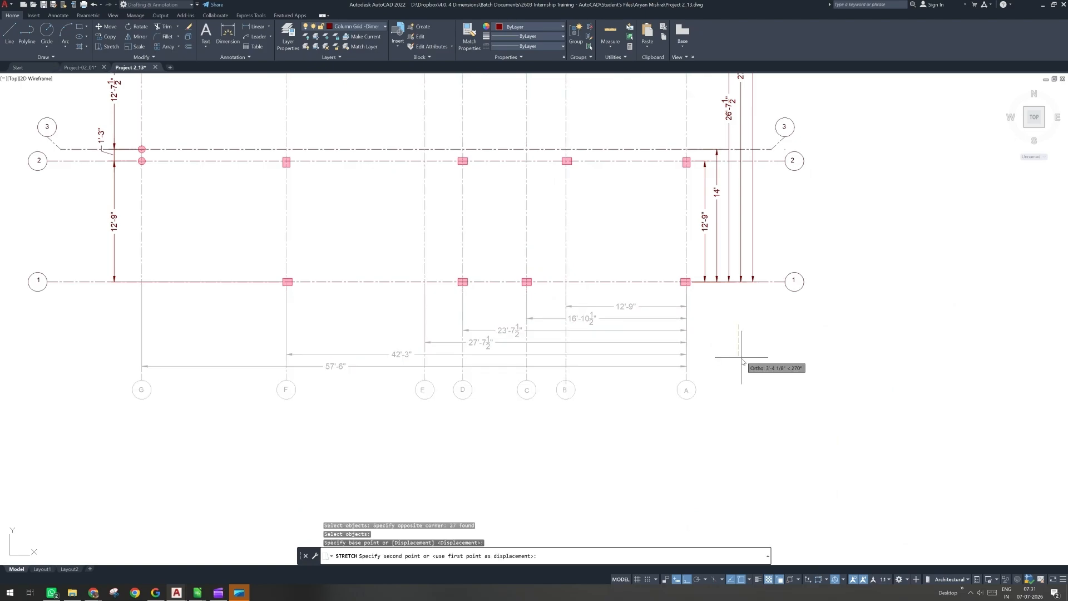
left_click(743, 360)
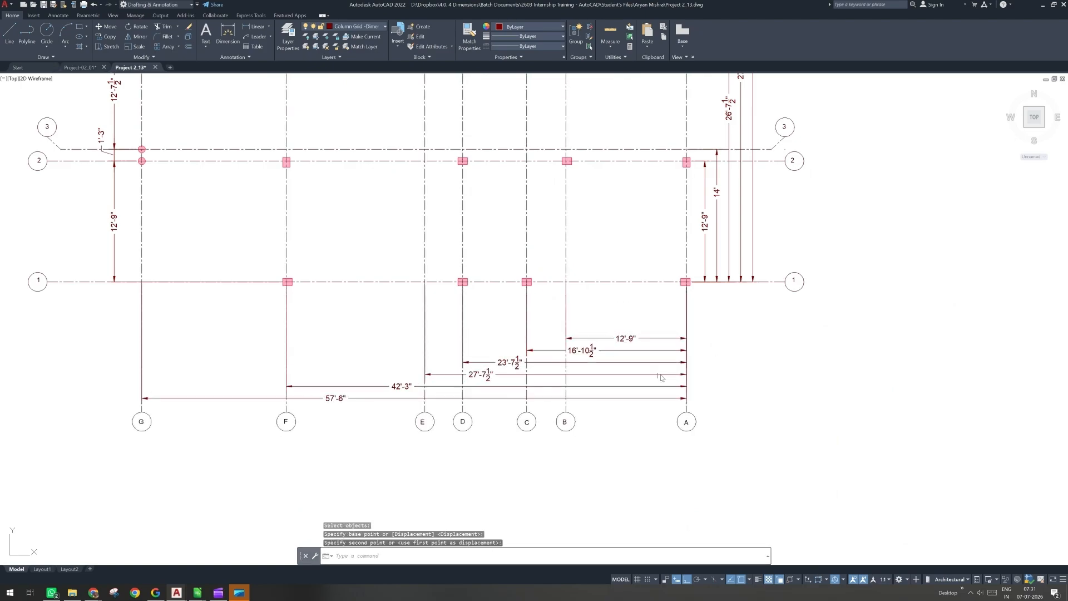
Step: Add a horizontal linear dimension between the columns at F and D on grid line 1, placed just below them and above the baseline dimensions
middle_click_drag(407, 330, 419, 383)
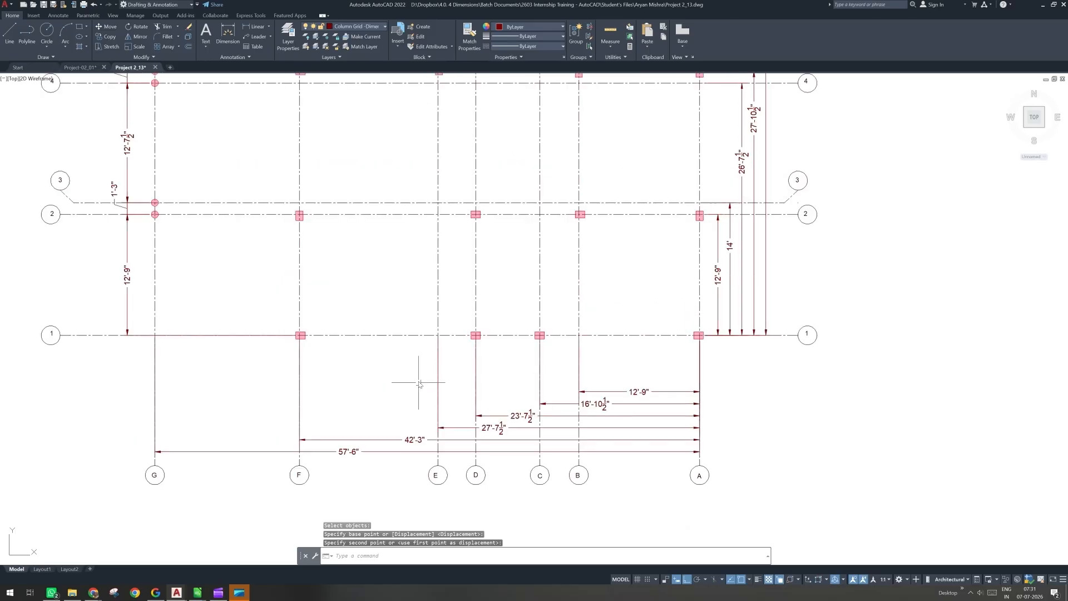
left_click(254, 26)
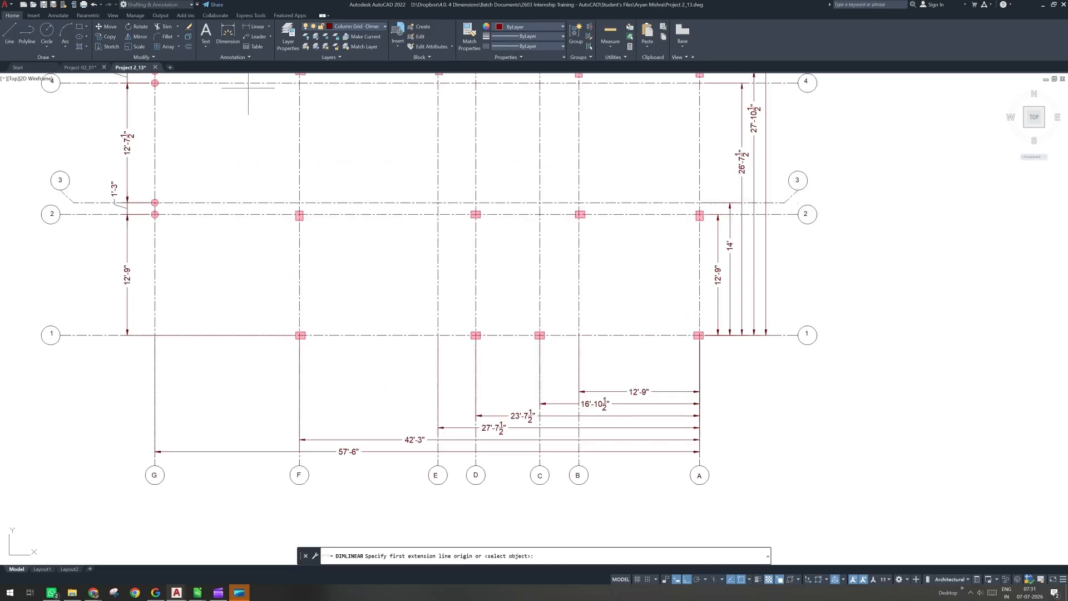
middle_click_drag(252, 368, 269, 423)
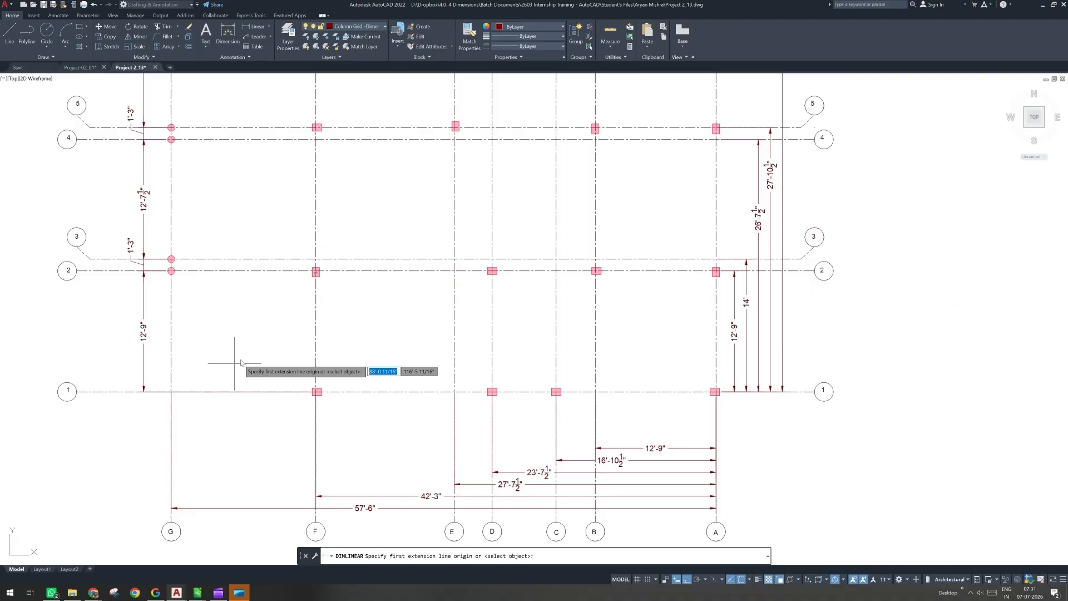
scroll(279, 328, "down", 3)
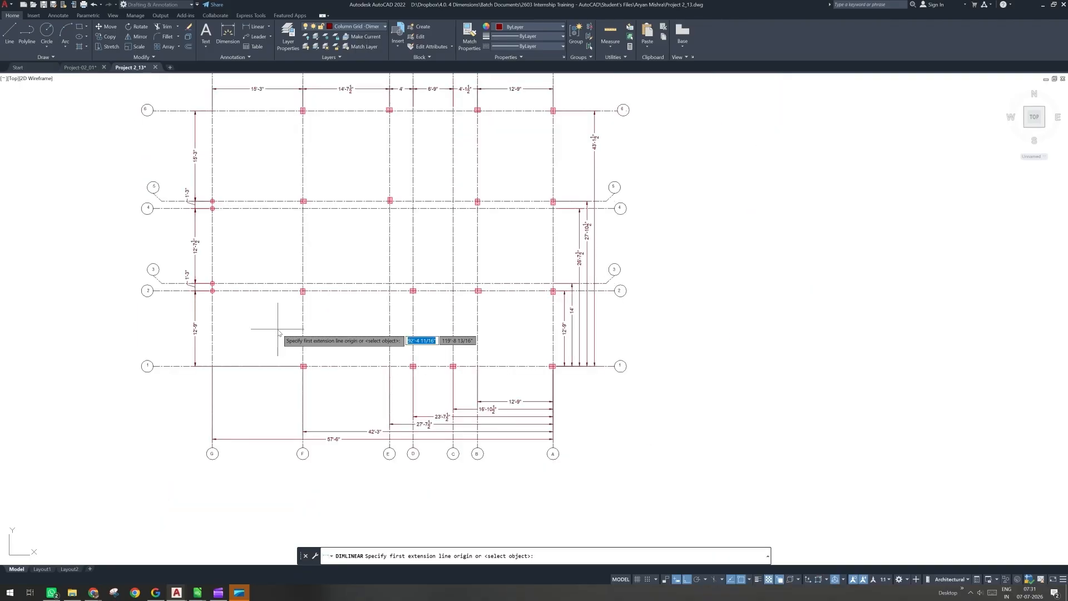
middle_click_drag(278, 329, 277, 347)
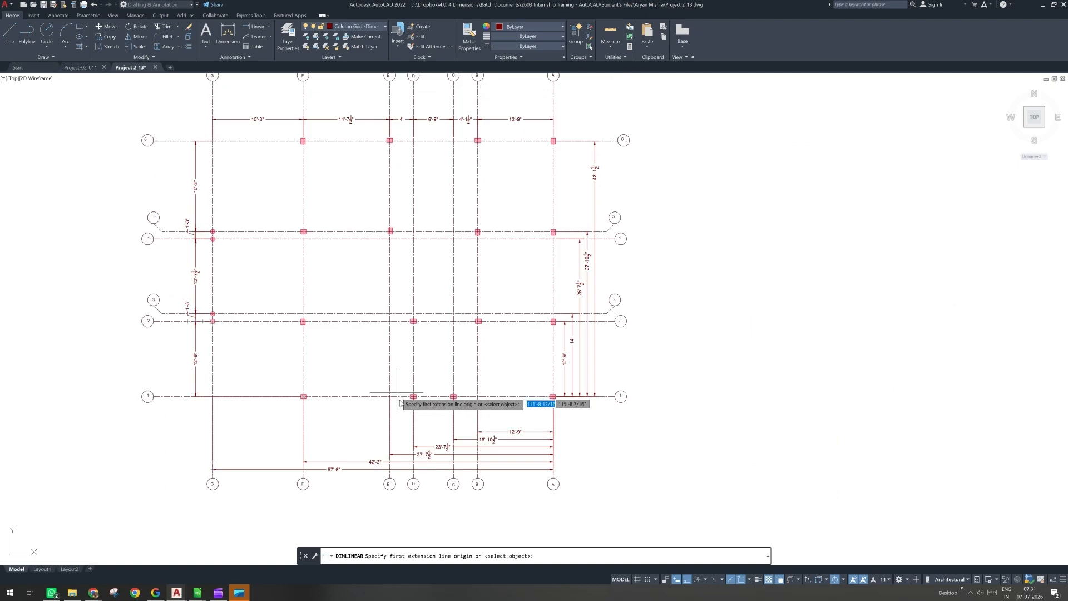
scroll(401, 403, "up", 2)
scroll(349, 408, "down", 2)
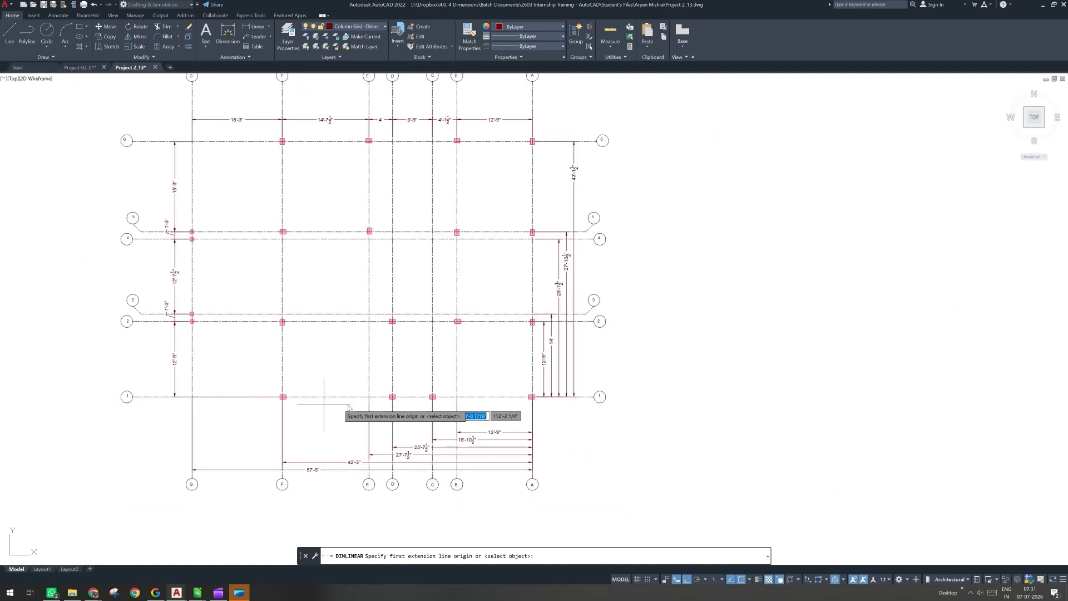
middle_click_drag(368, 207, 365, 237)
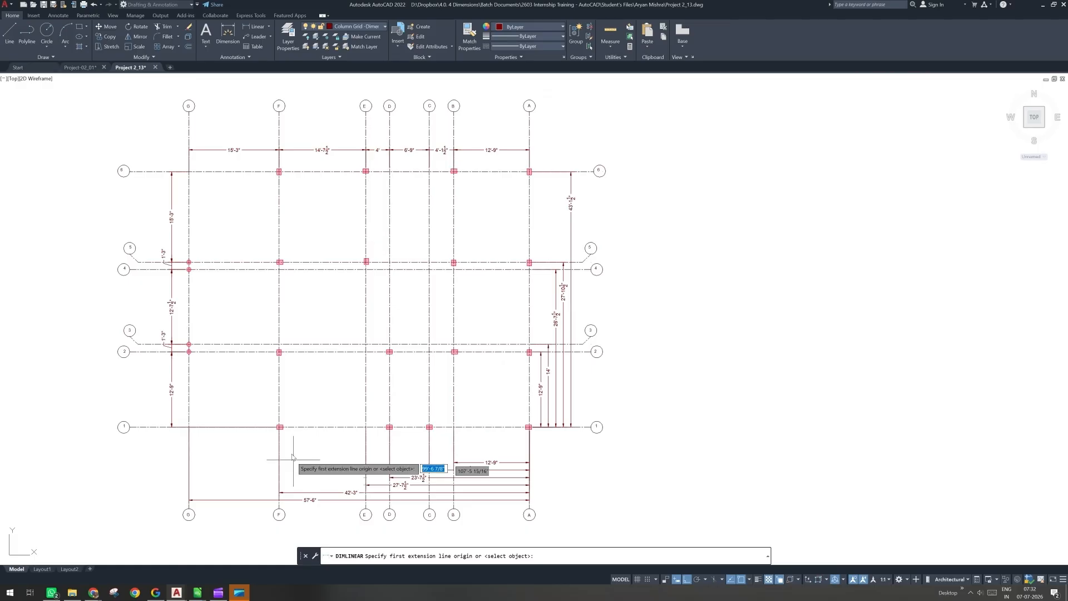
scroll(293, 460, "up", 5)
scroll(251, 434, "up", 5)
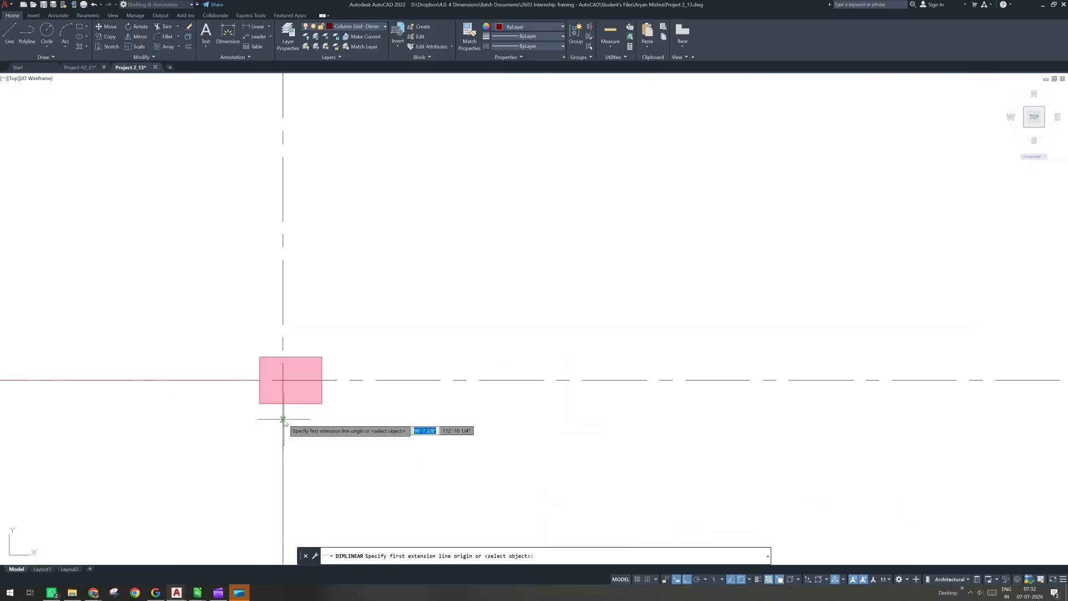
left_click(283, 404)
scroll(275, 454, "down", 4)
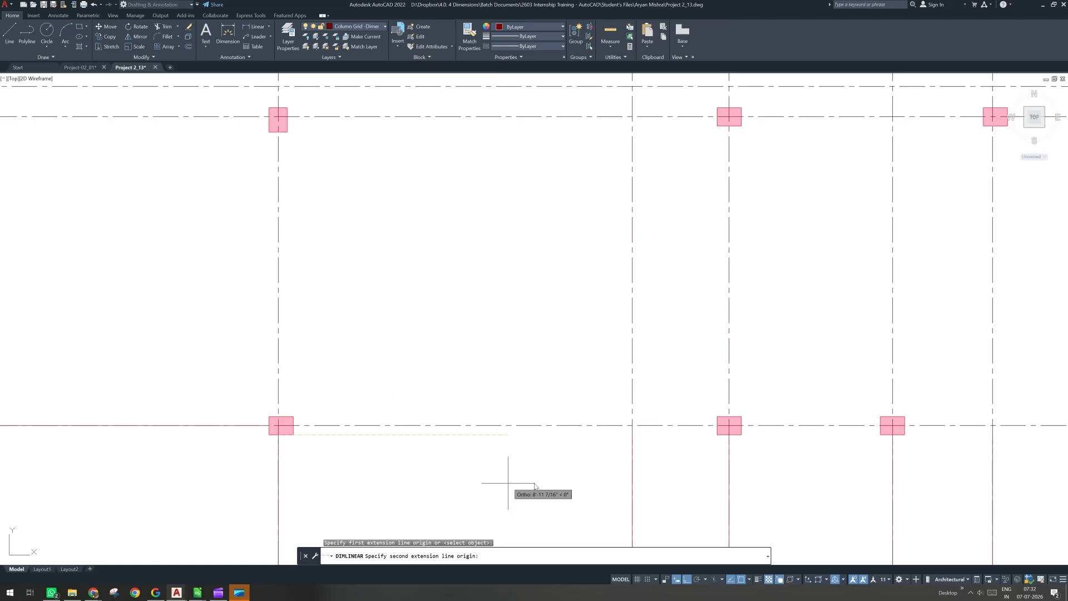
middle_click_drag(714, 454, 580, 387)
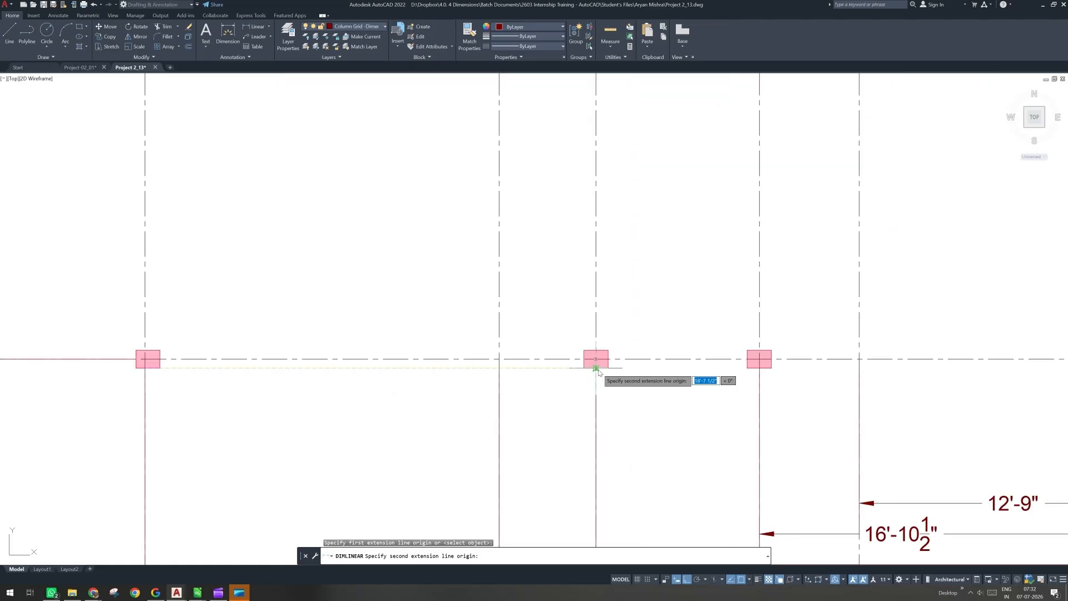
left_click(596, 369)
scroll(443, 416, "down", 4)
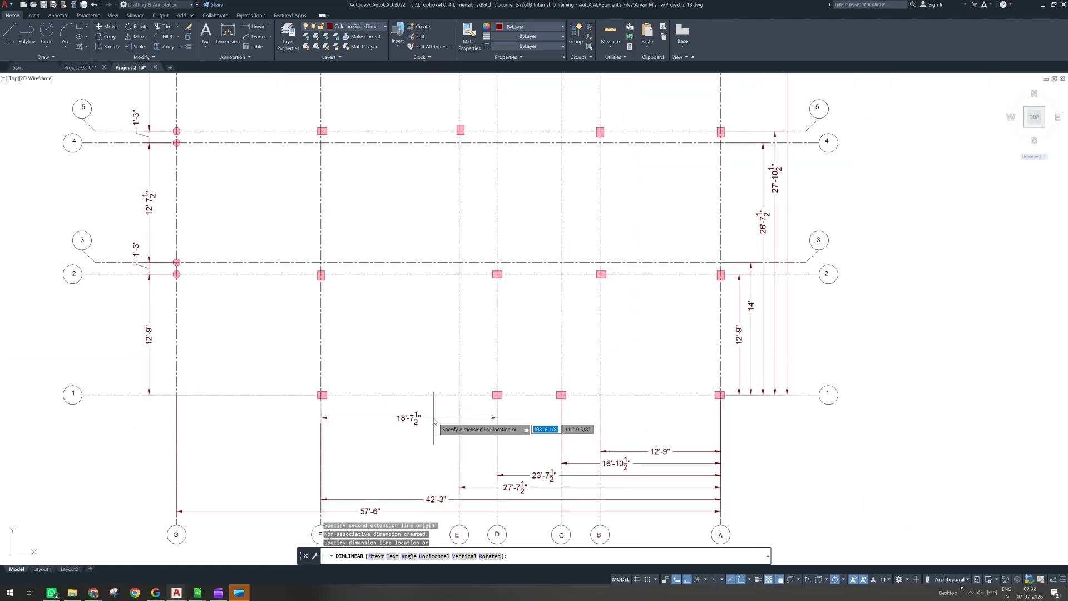
left_click(434, 422)
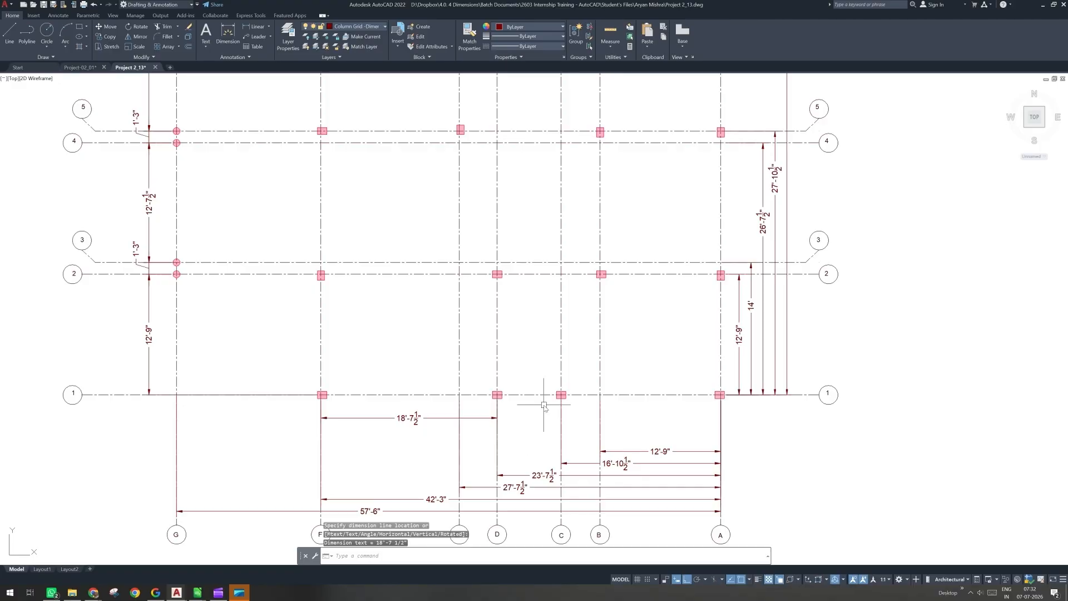
Step: Add a horizontal linear dimension between the columns at D and C on grid line 1, in line with the F–D dimension
scroll(500, 279, "down", 2)
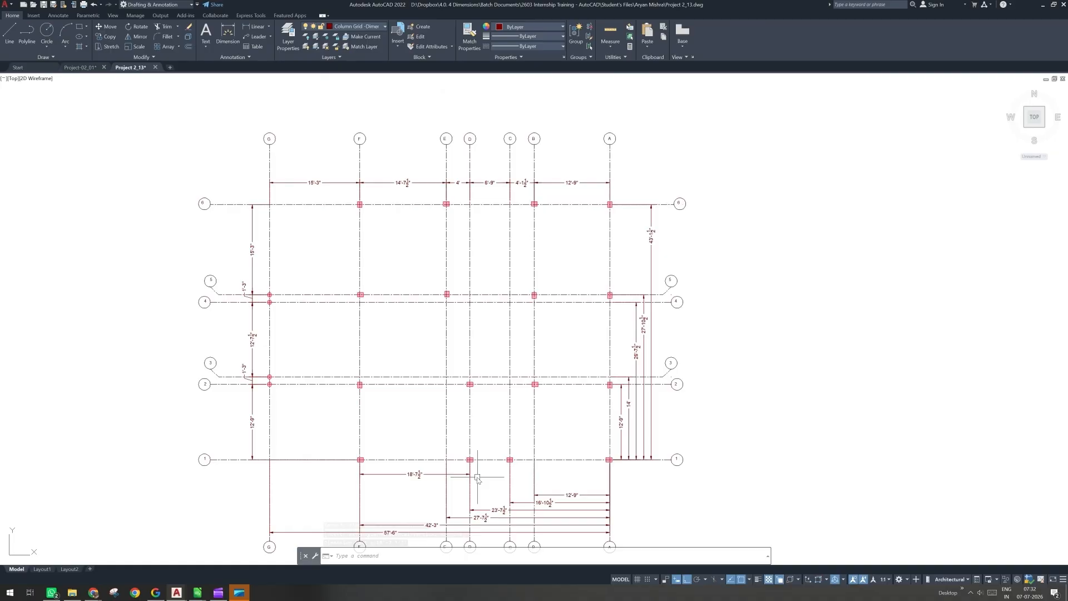
middle_click_drag(494, 475, 443, 416)
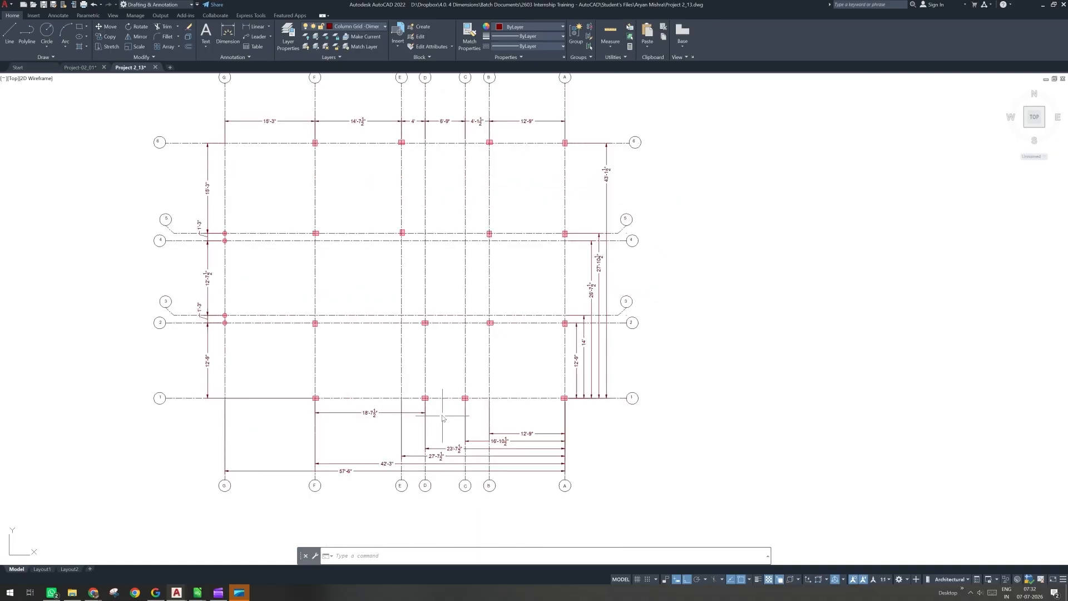
scroll(442, 413, "up", 2)
key("space")
scroll(425, 403, "up", 4)
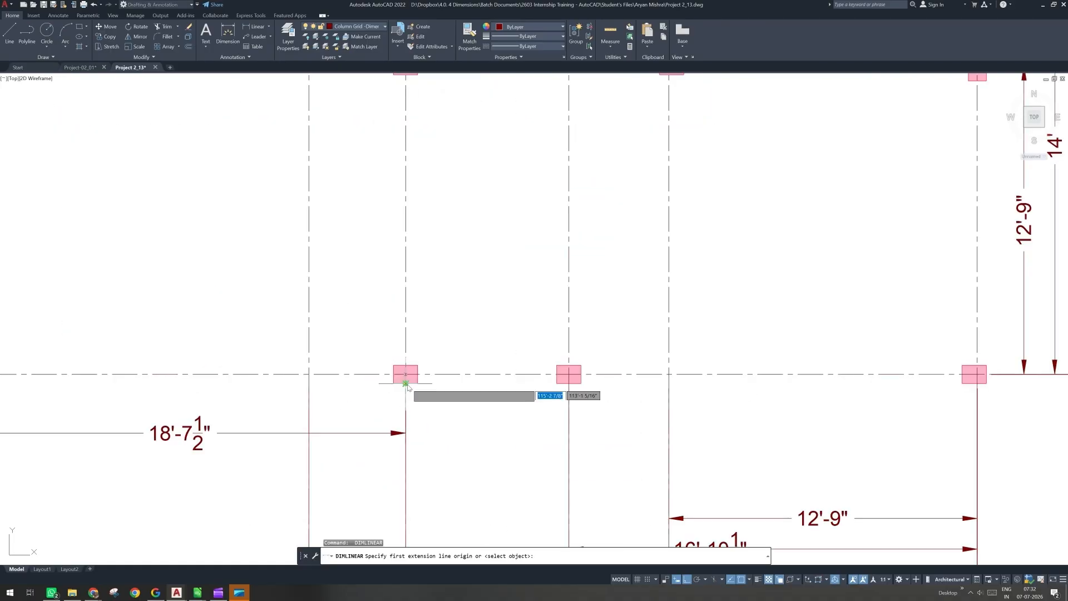
left_click(406, 383)
left_click(569, 383)
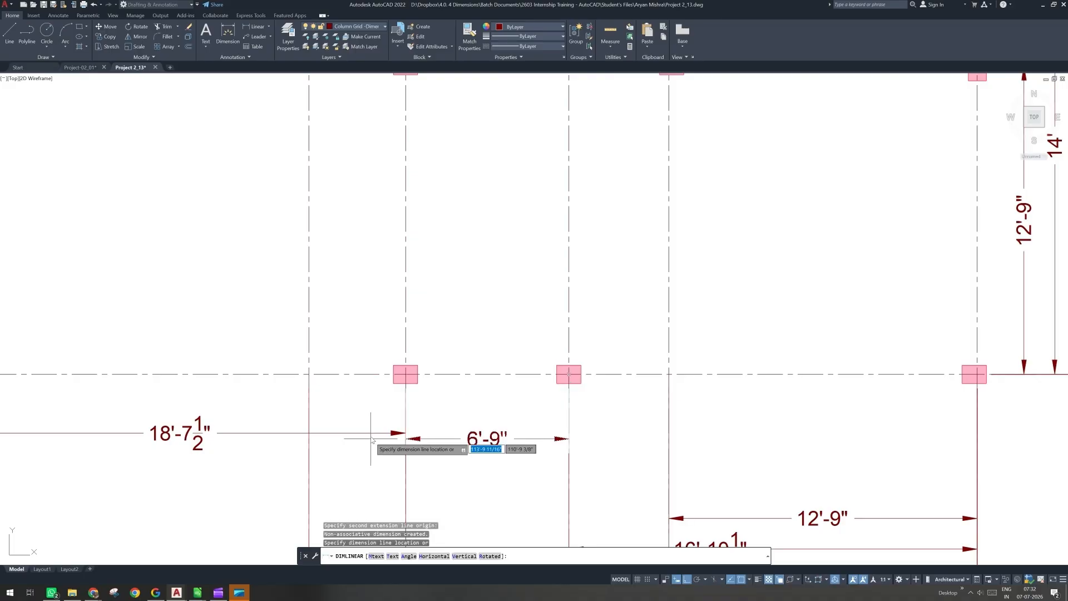
left_click(371, 440)
Step: Dimension the distance between the columns at C and A on grid line 1, continuing the same dimension row below the columns
scroll(377, 457, "down", 2)
middle_click_drag(590, 440, 500, 420)
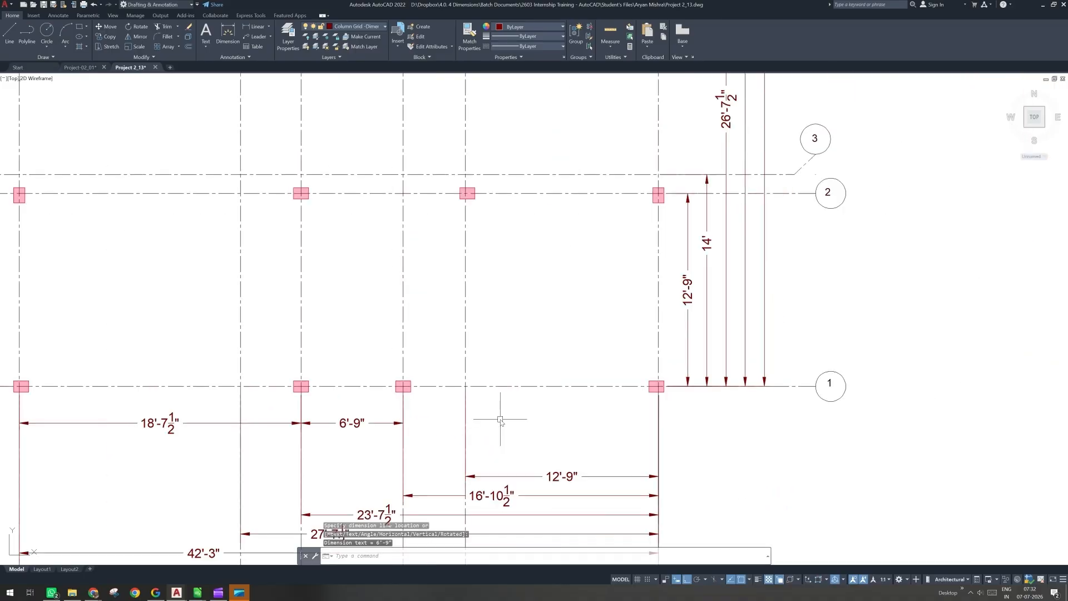
key("space")
left_click(405, 393)
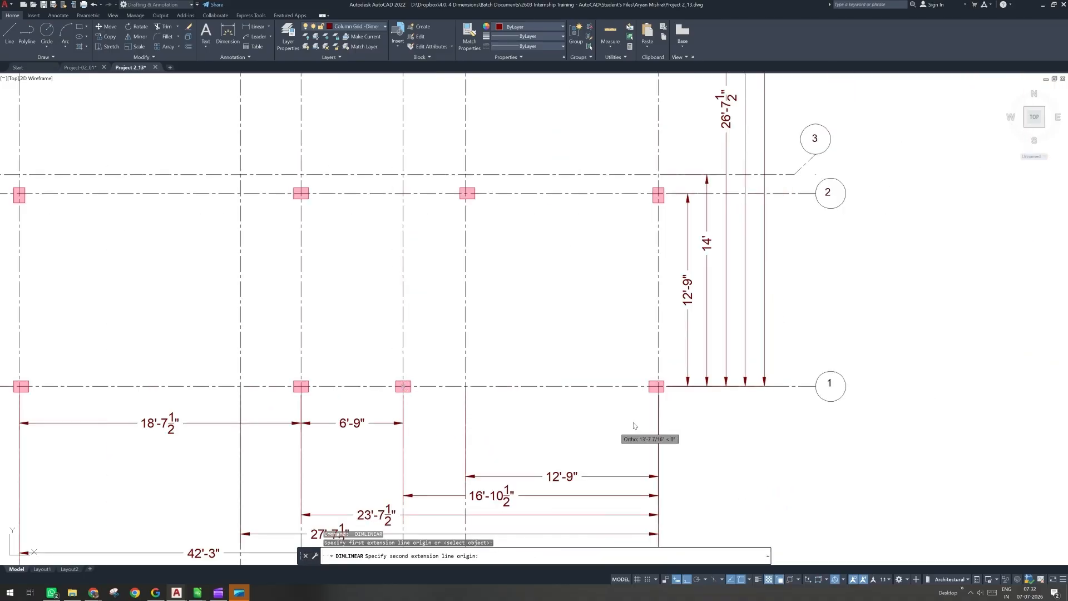
left_click(658, 390)
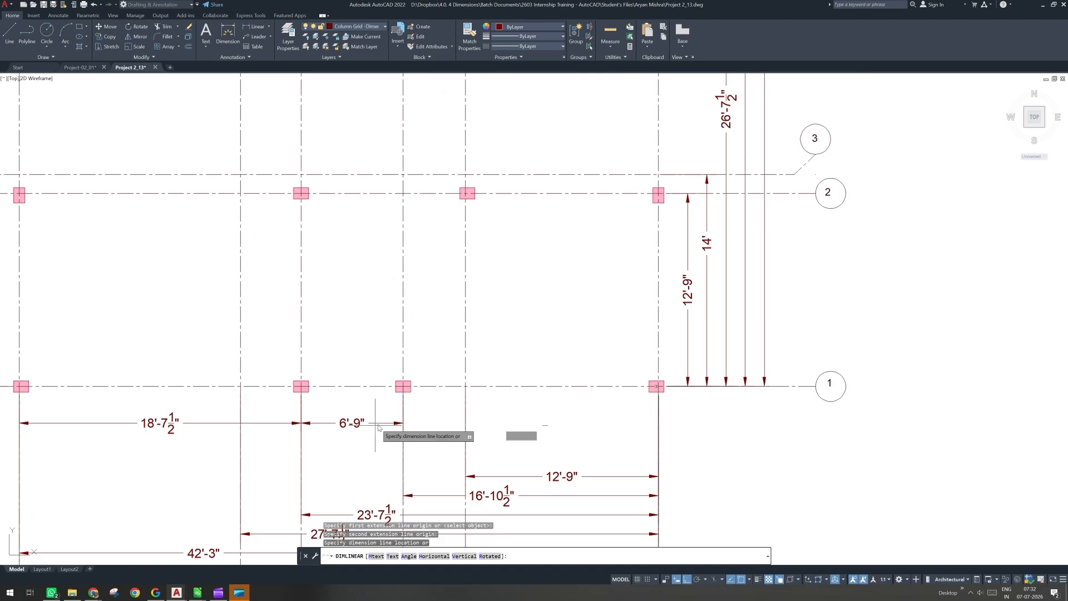
left_click(378, 425)
Step: Add a vertical linear dimension between the grid line A columns at grids 2 and 5, aligned with the 12'-9" dimension beside them
scroll(489, 447, "down", 2)
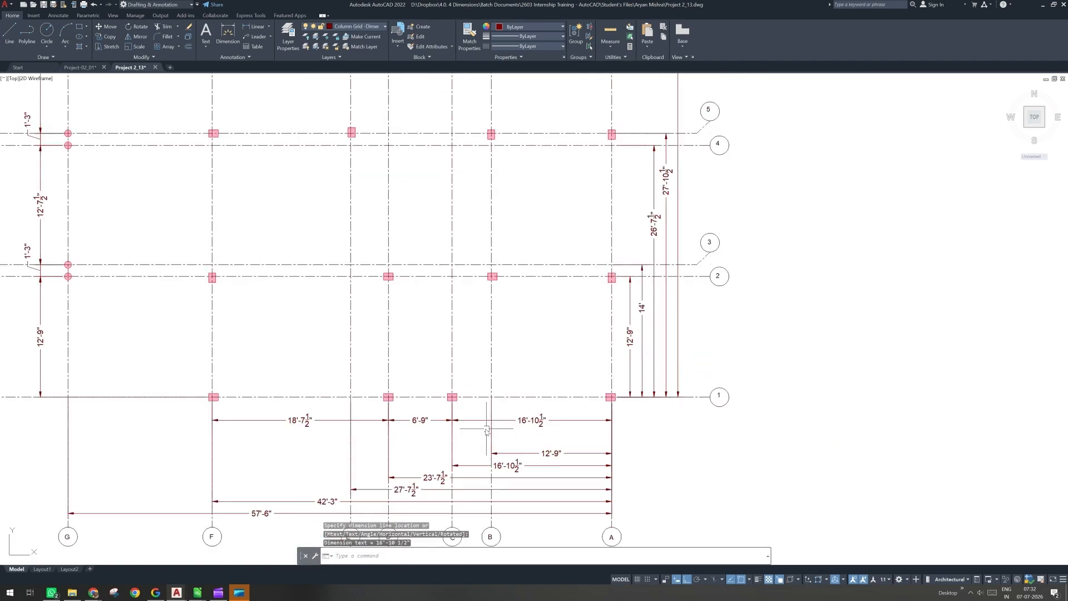
middle_click_drag(596, 338, 395, 391)
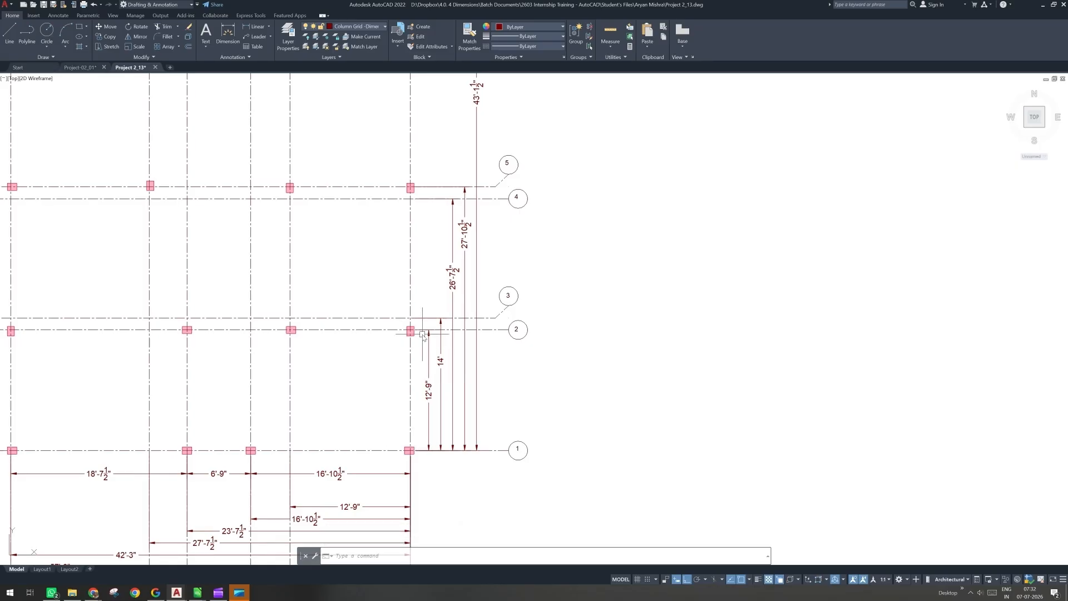
scroll(423, 334, "up", 4)
key("space")
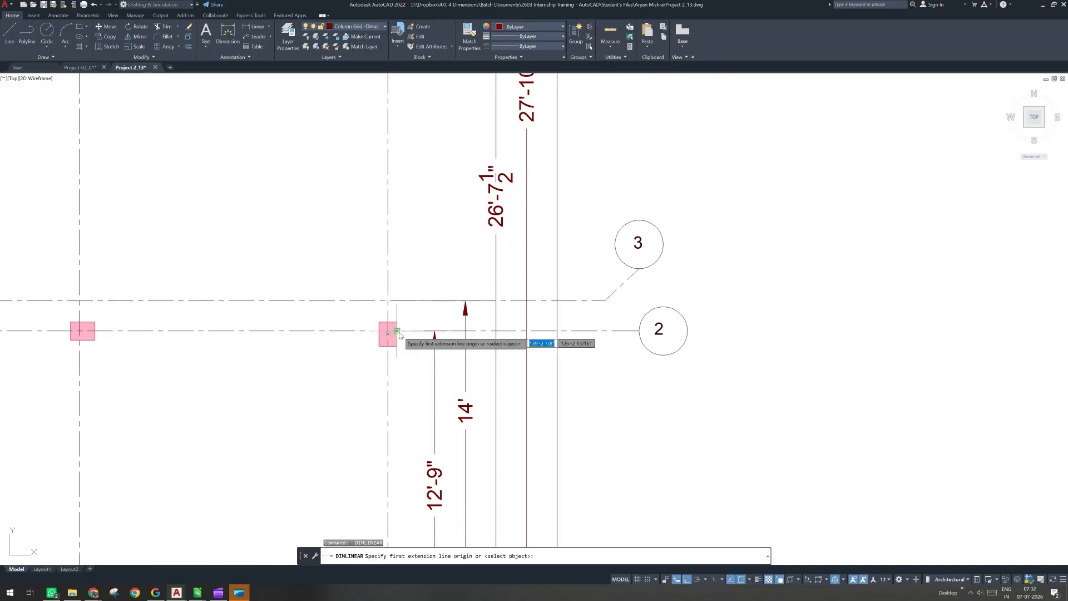
left_click(397, 331)
scroll(398, 333, "down", 4)
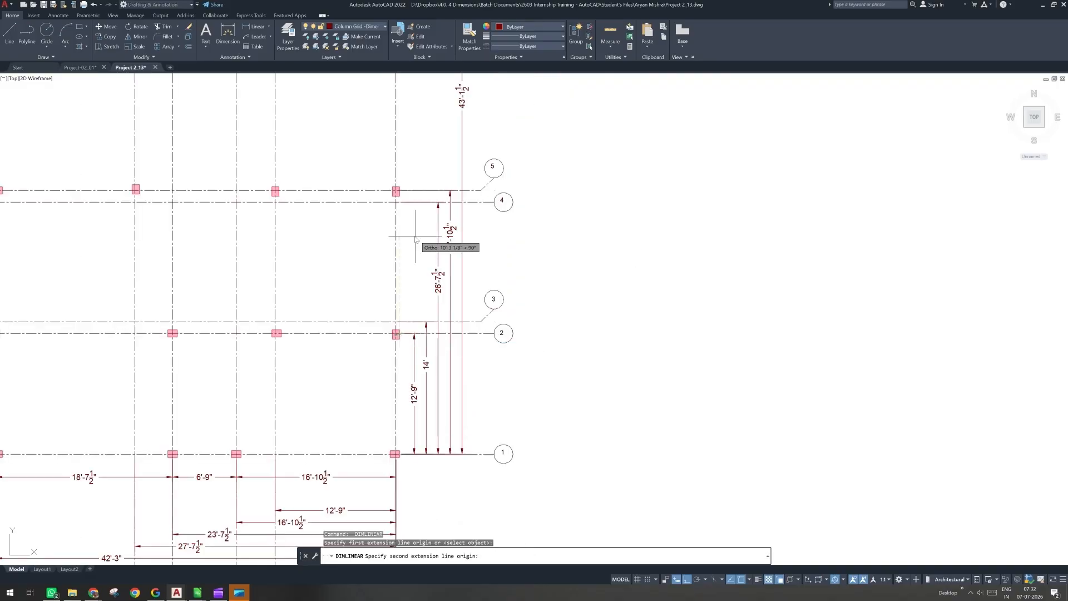
scroll(401, 182, "up", 4)
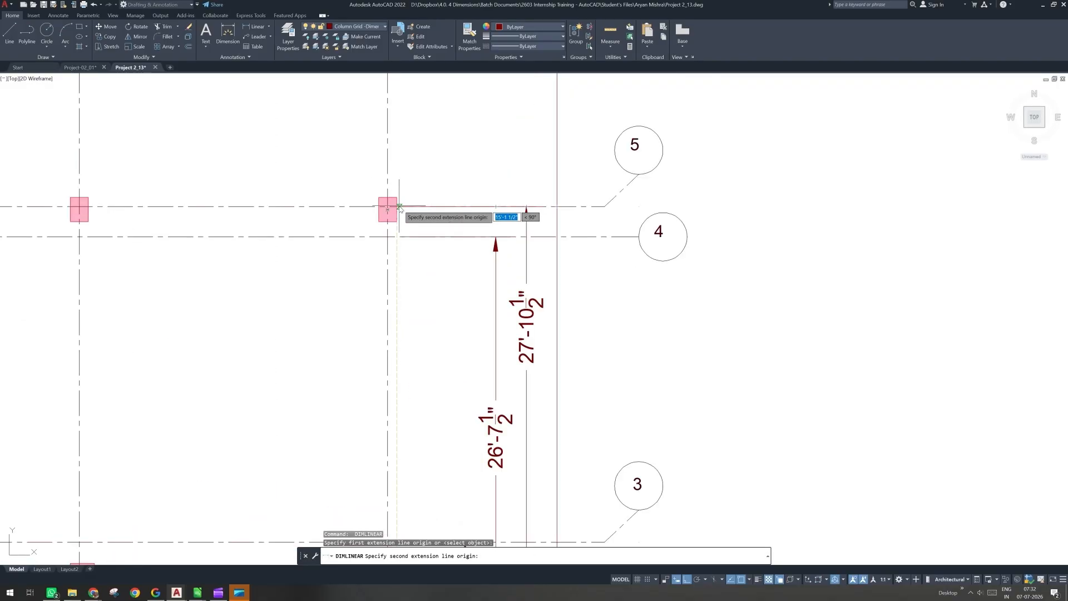
left_click(401, 207)
scroll(429, 313, "down", 4)
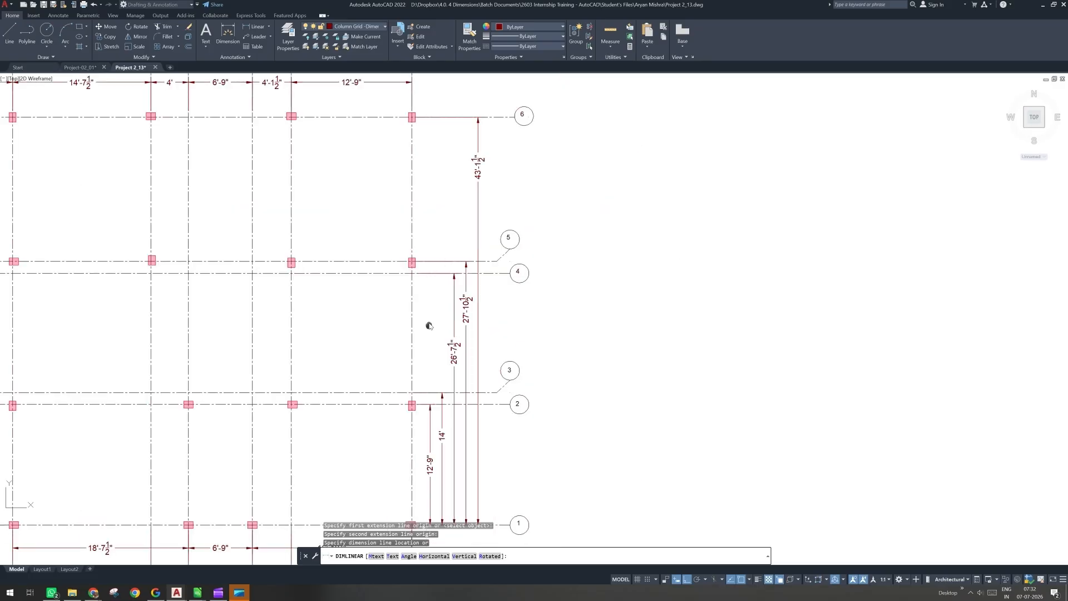
middle_click_drag(430, 325, 429, 323)
left_click(429, 428)
Step: Dimension the vertical distance between the grid line A columns at grids 5 and 6, in line with the dimension between grids 2 and 5
middle_click_drag(420, 250, 399, 384)
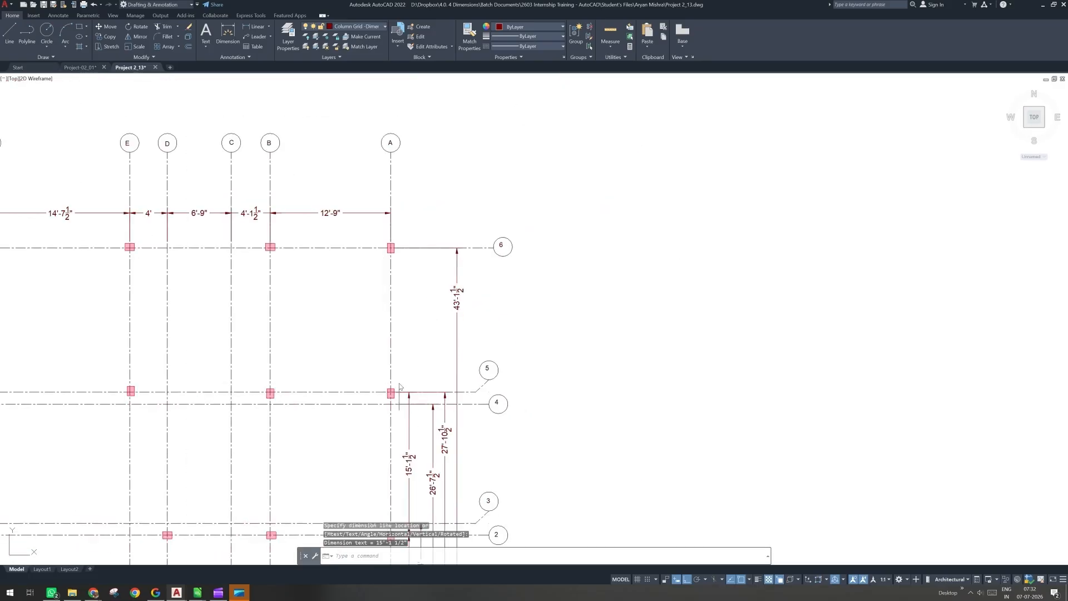
scroll(400, 386, "up", 2)
key("Return")
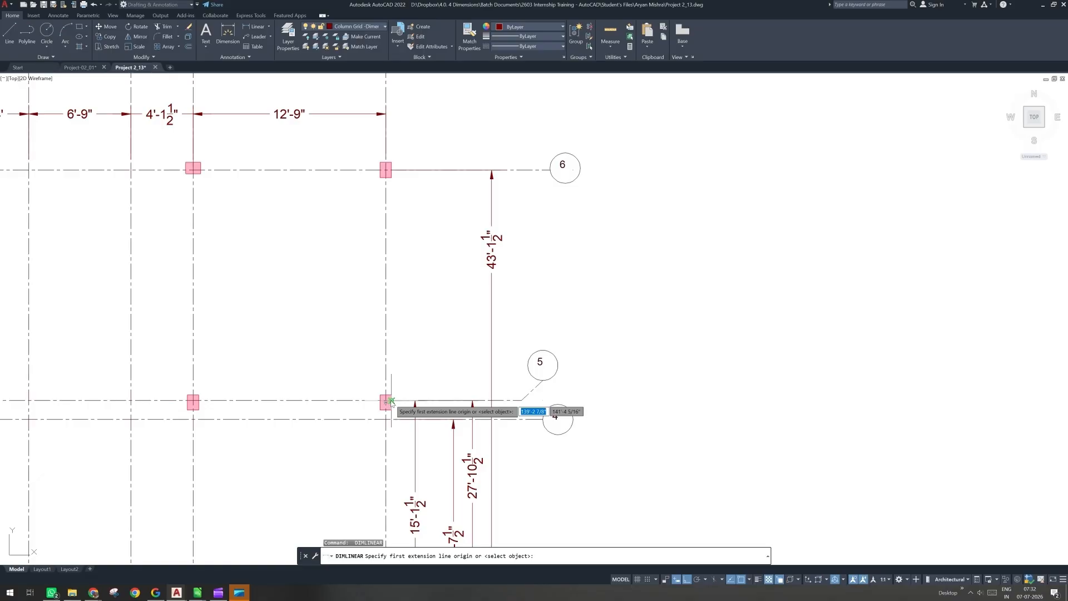
left_click(391, 401)
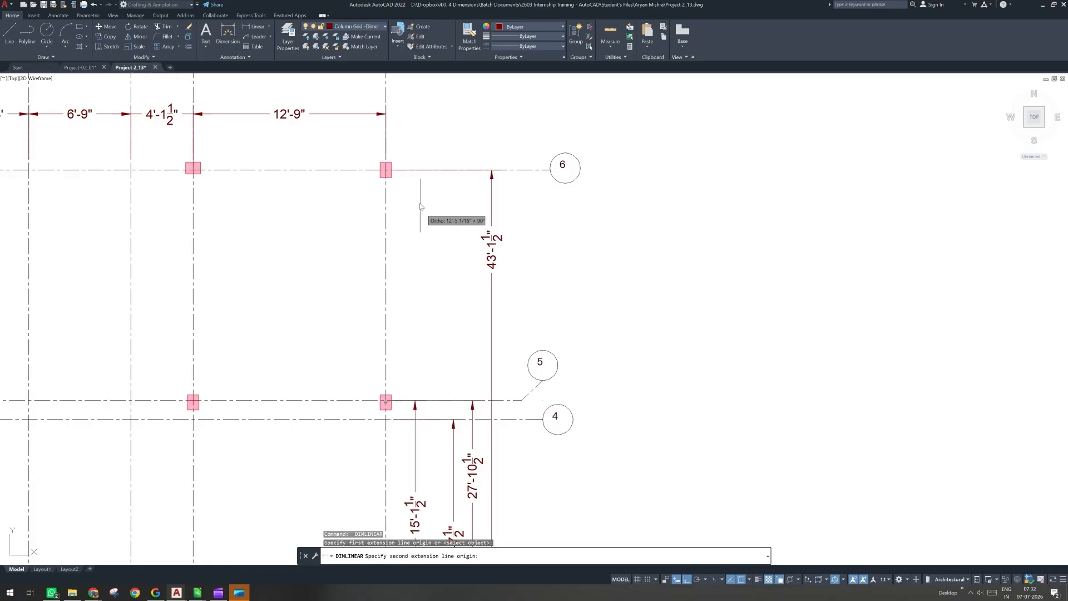
left_click(391, 170)
left_click(414, 449)
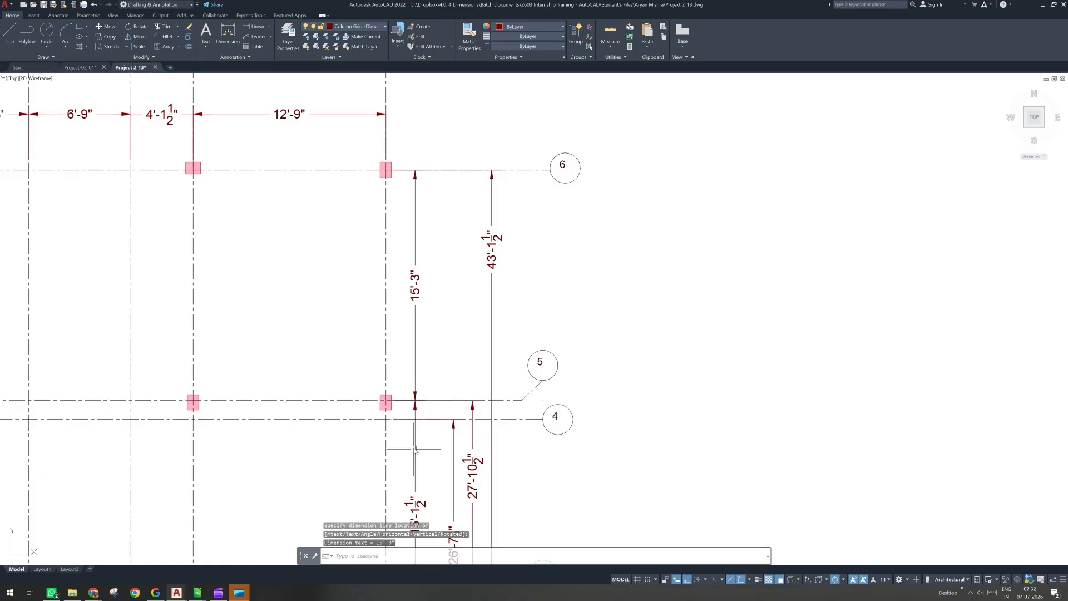
Step: Add a horizontal linear dimension between the columns at B and E on grid line 6, placed above the existing grid dimension row
scroll(415, 450, "down", 2)
middle_click_drag(373, 303, 442, 314)
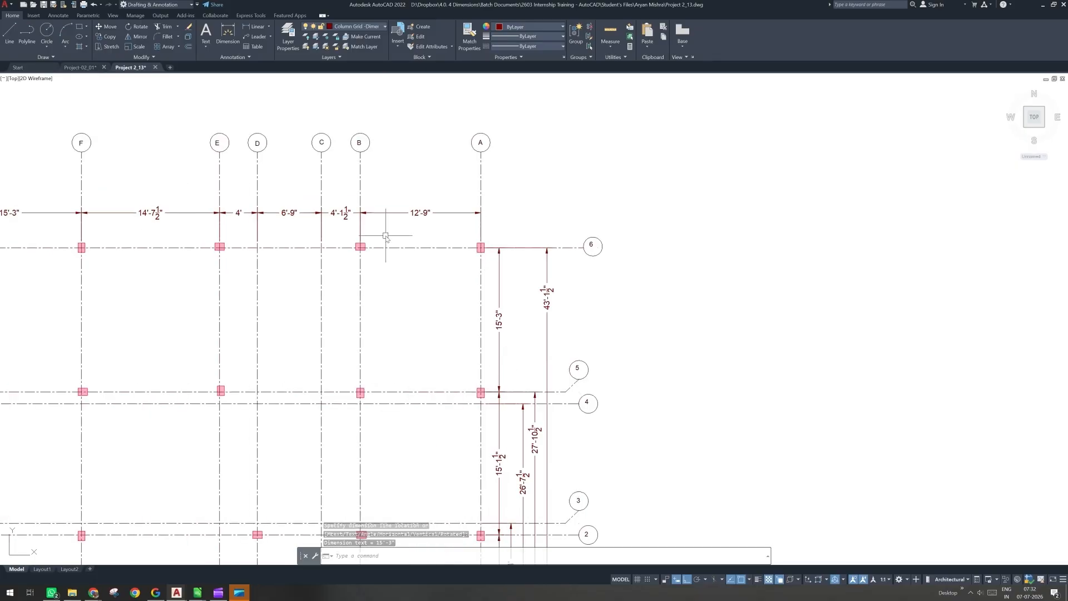
middle_click_drag(385, 236, 452, 210)
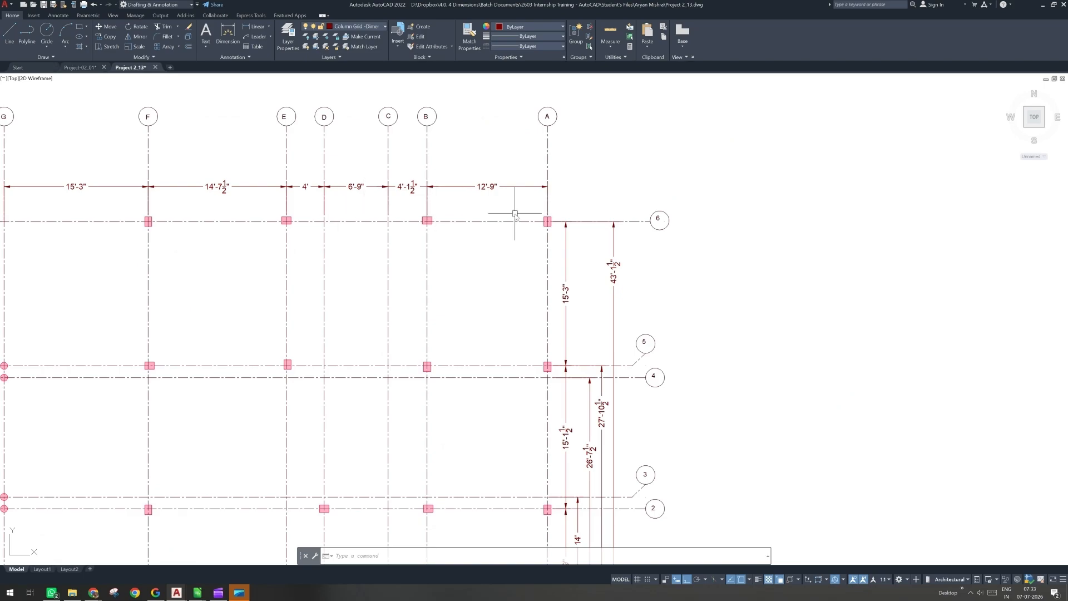
scroll(298, 213, "down", 2)
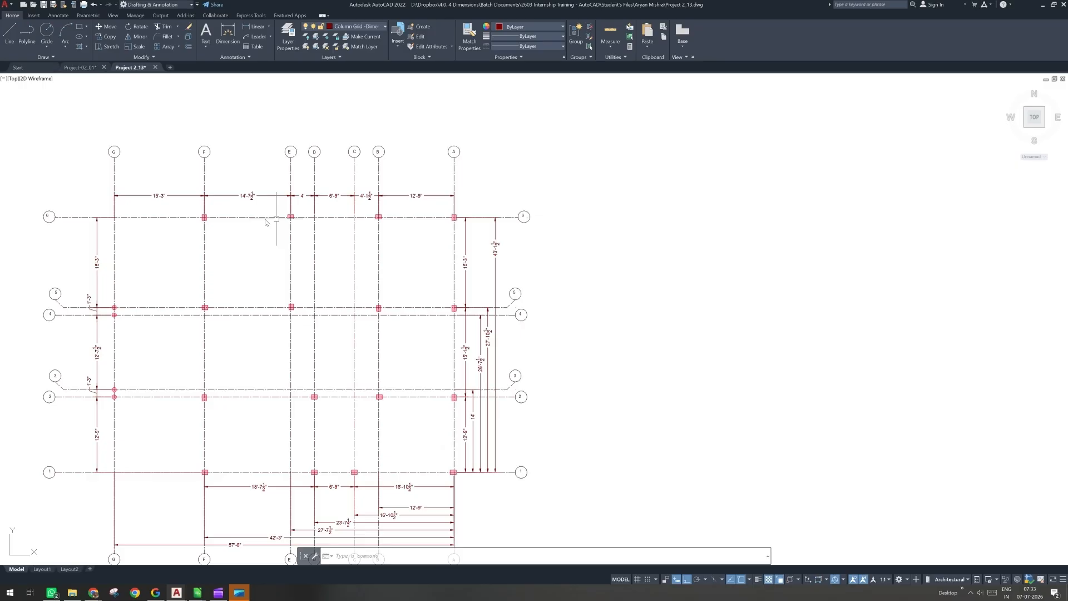
scroll(297, 213, "up", 4)
key("space")
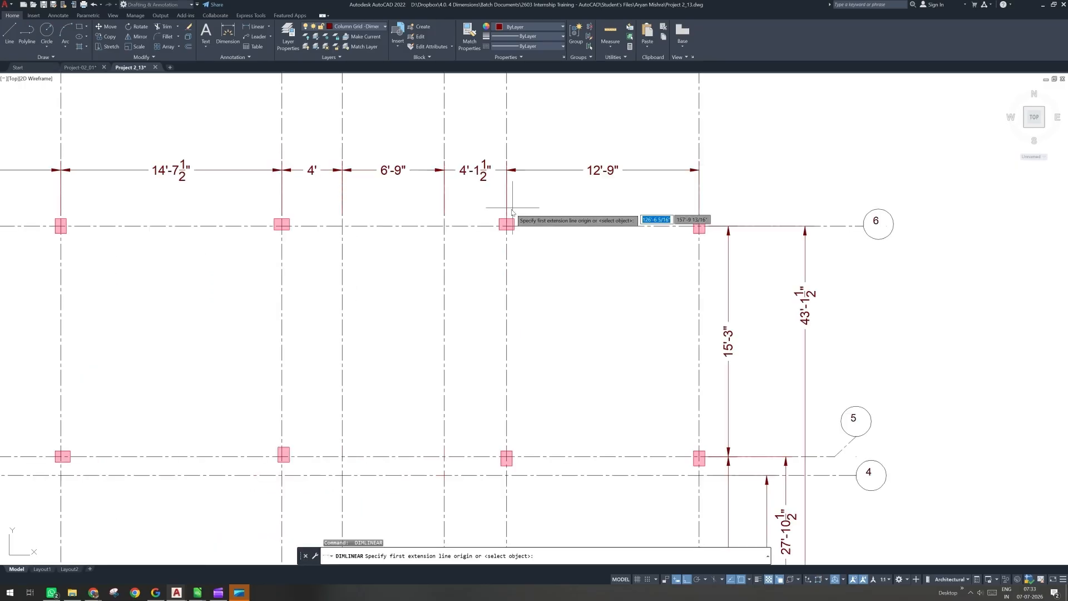
left_click(506, 222)
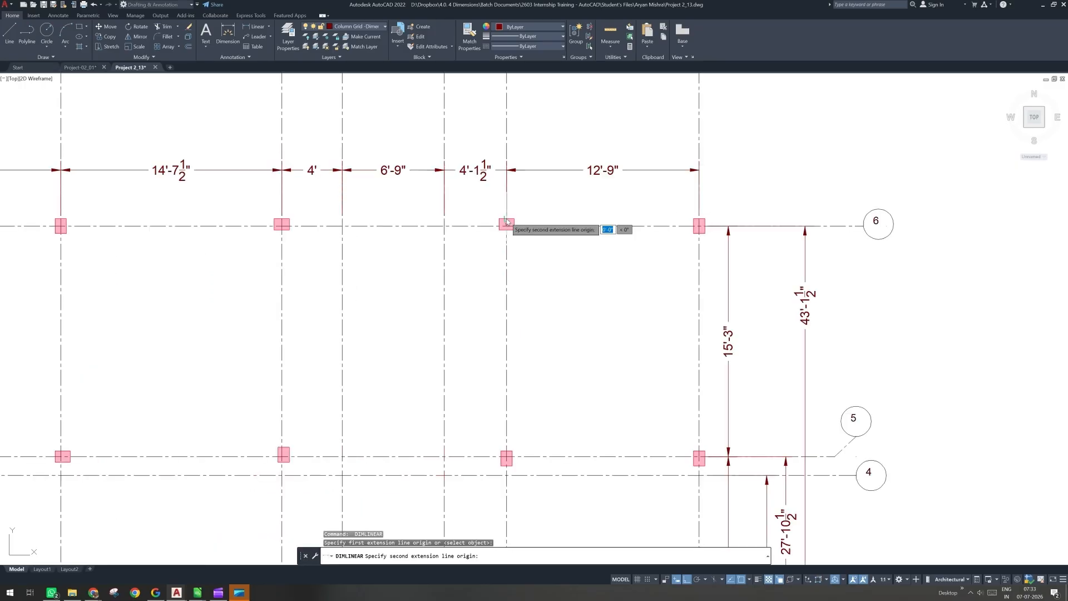
left_click(282, 221)
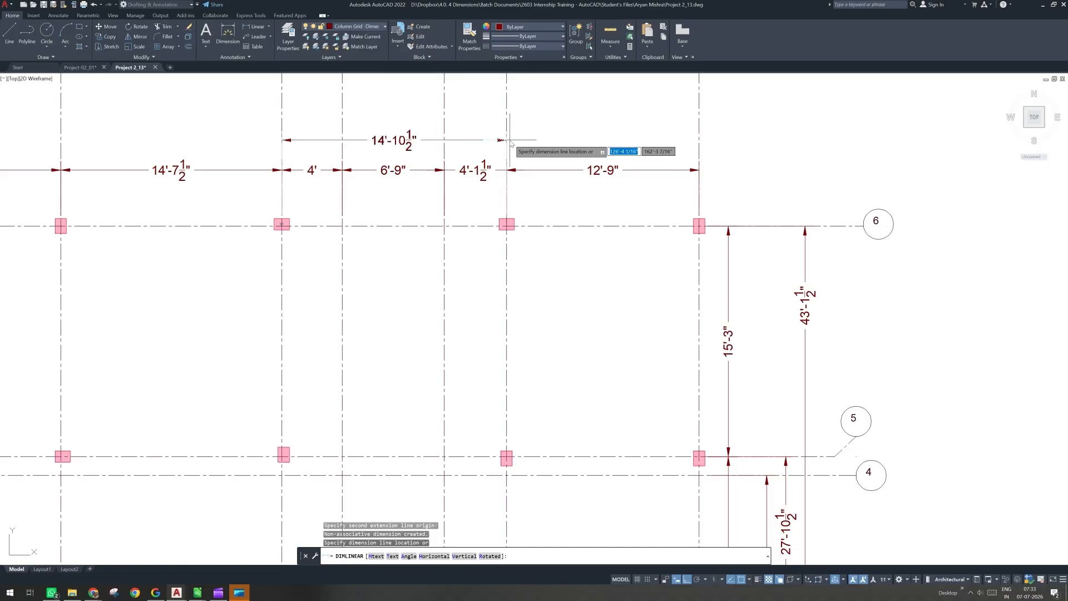
left_click(510, 140)
Step: Shift the E–D, D–C and C–B dimensions above grid line 6 straight down by about 1'-8" into one row nearer the columns
scroll(573, 194, "down", 2)
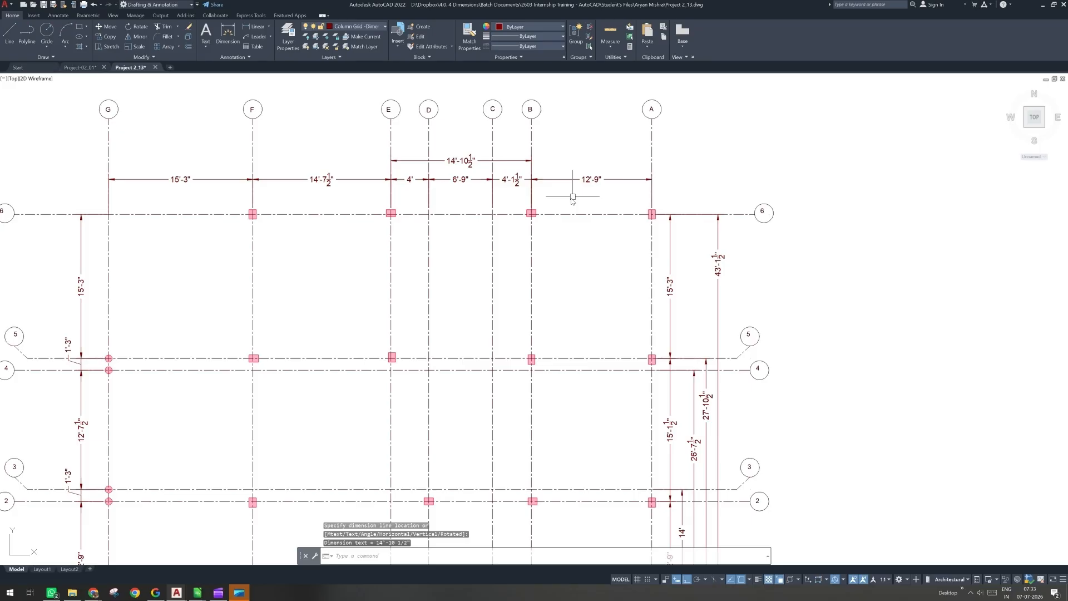
middle_click_drag(574, 197, 647, 243)
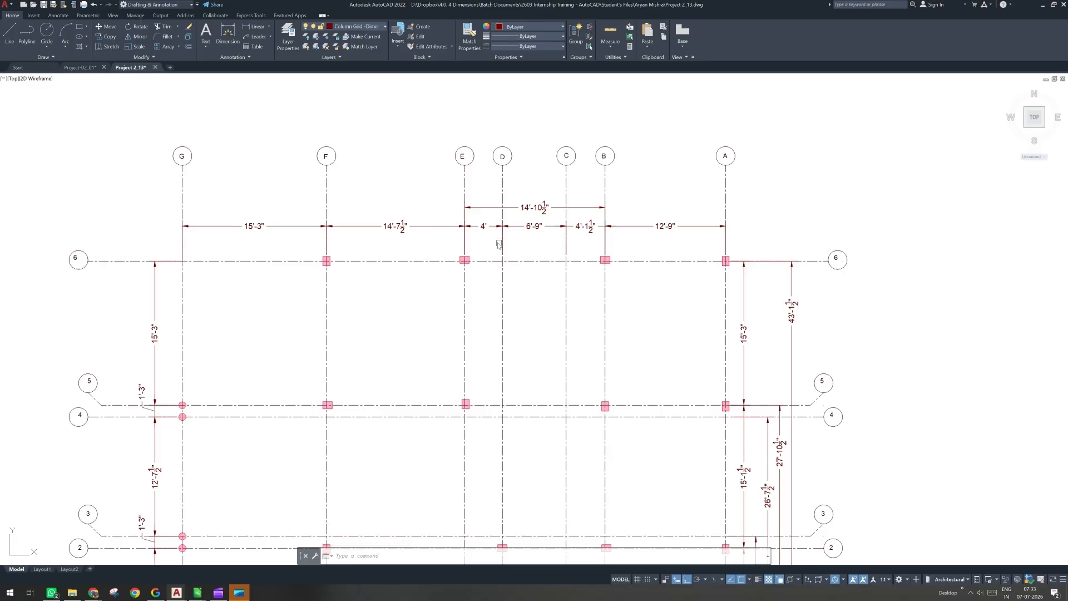
left_click(650, 213)
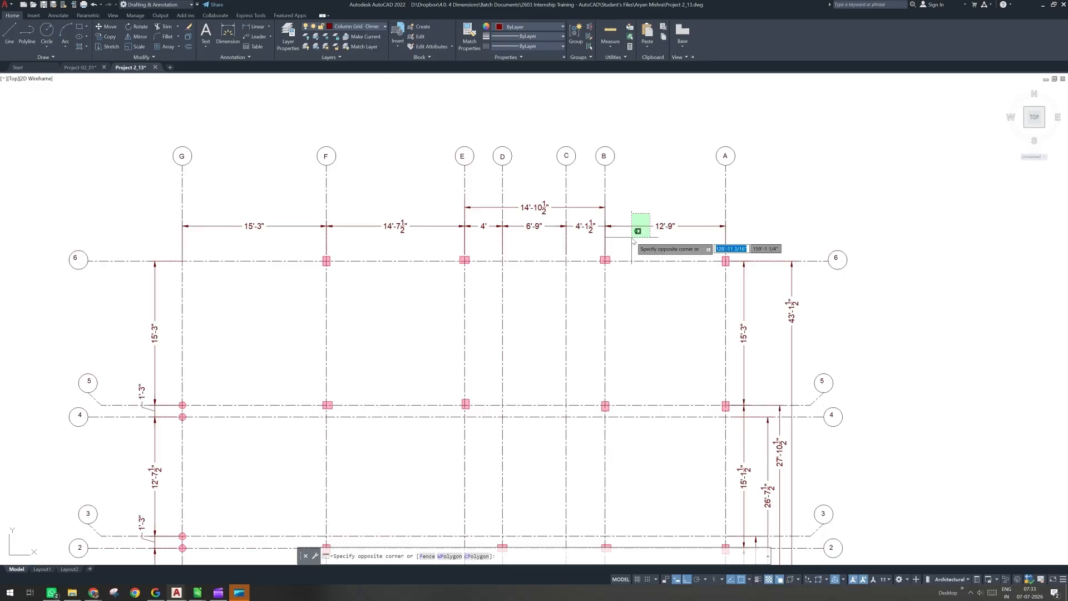
key("Escape")
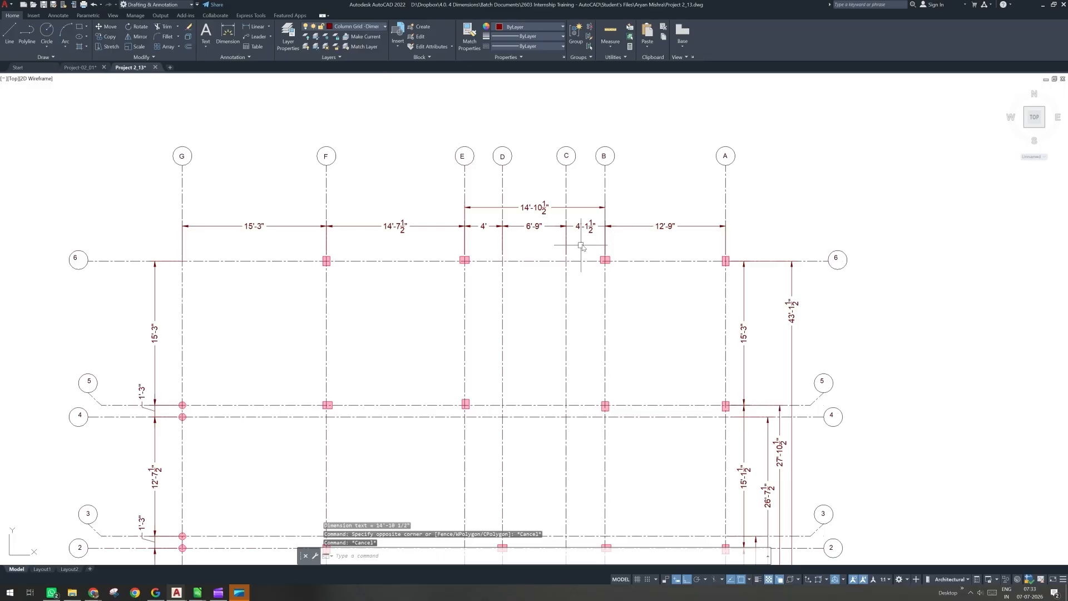
left_click(601, 216)
left_click(582, 234)
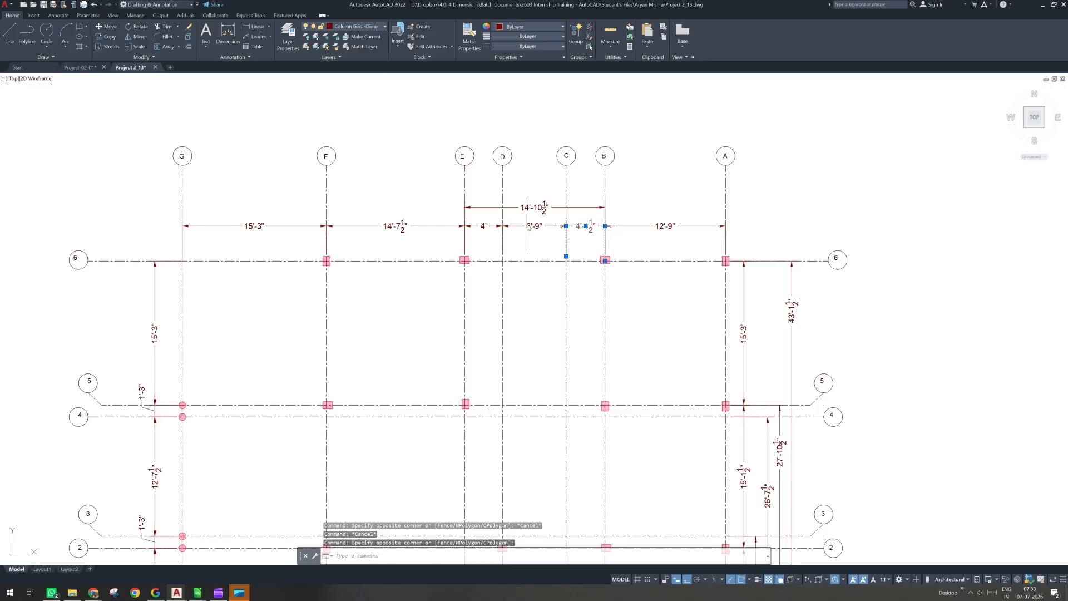
left_click(527, 224)
left_click(492, 227)
scroll(492, 227, "up", 2)
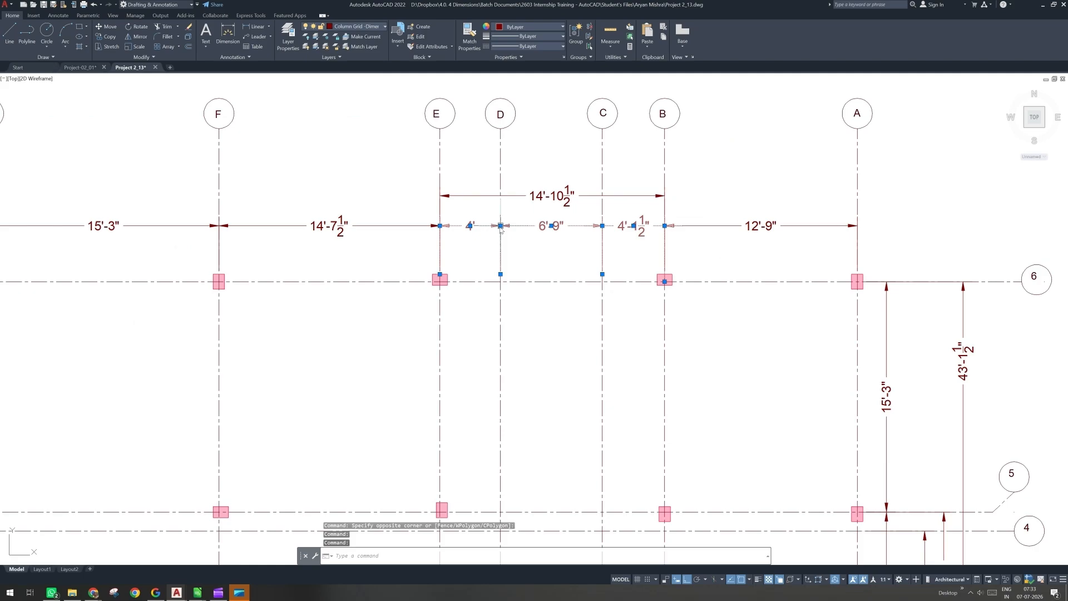
left_click(501, 226)
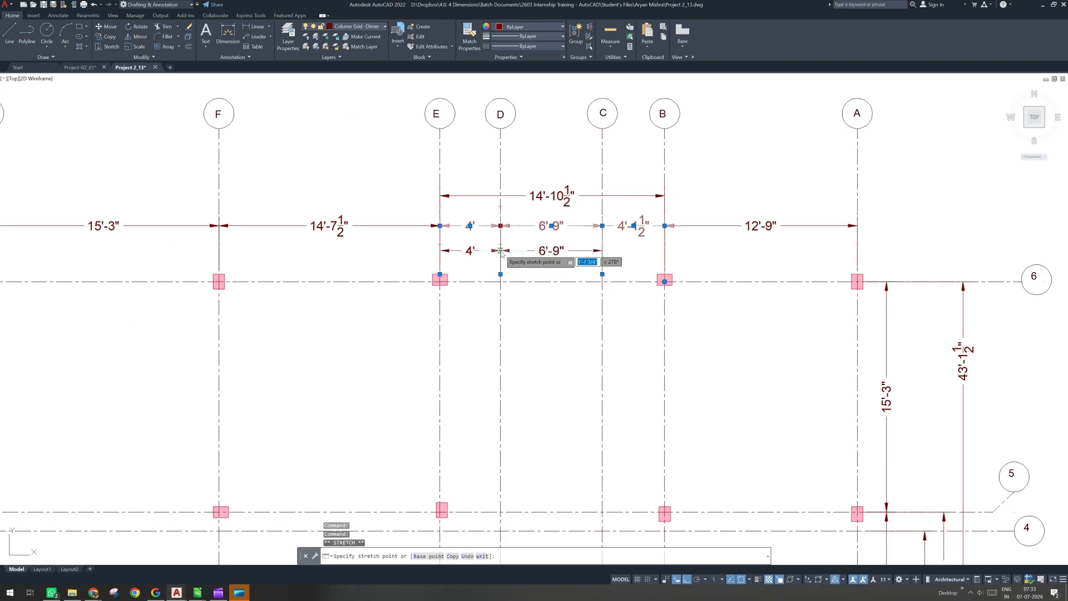
left_click(500, 251)
left_click(602, 226)
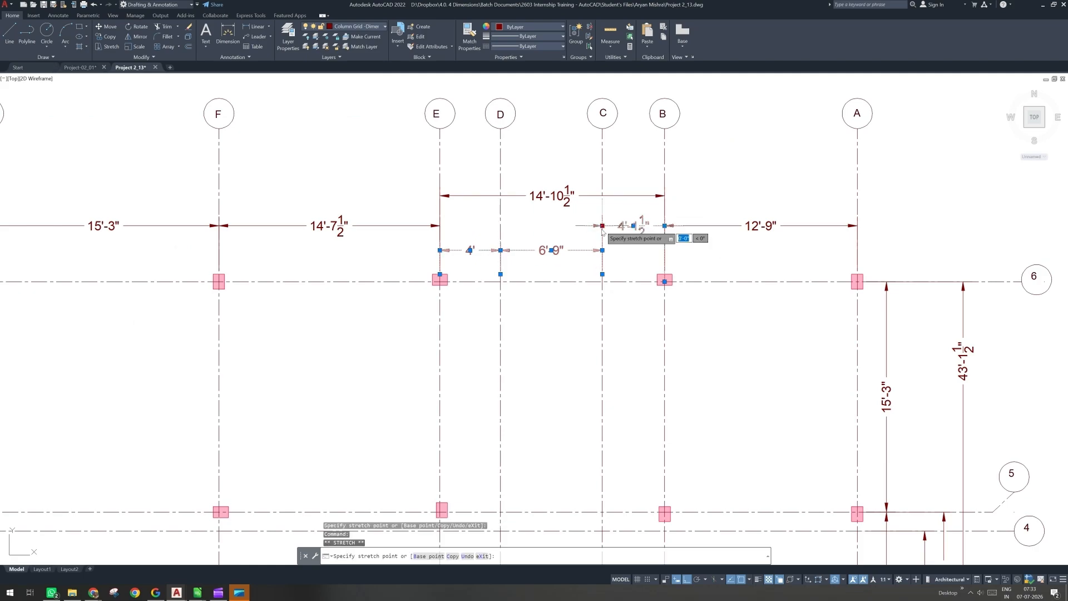
left_click(602, 251)
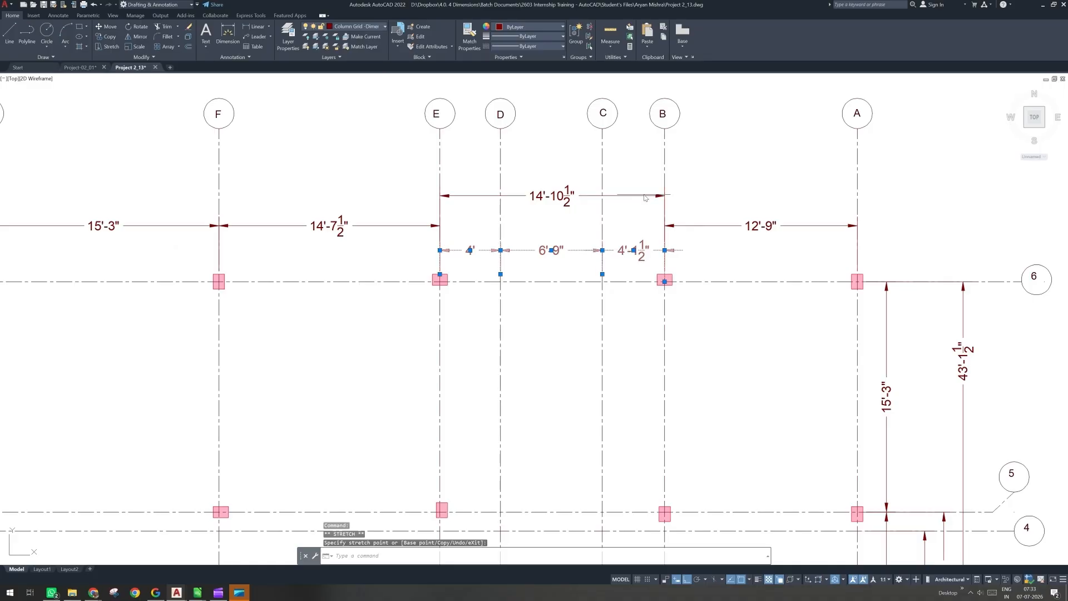
Step: Lower the E–B column dimension above grid line 6 so that it lines up with the neighbouring F–E and B–A dimensions
left_click(662, 195)
left_click(665, 195)
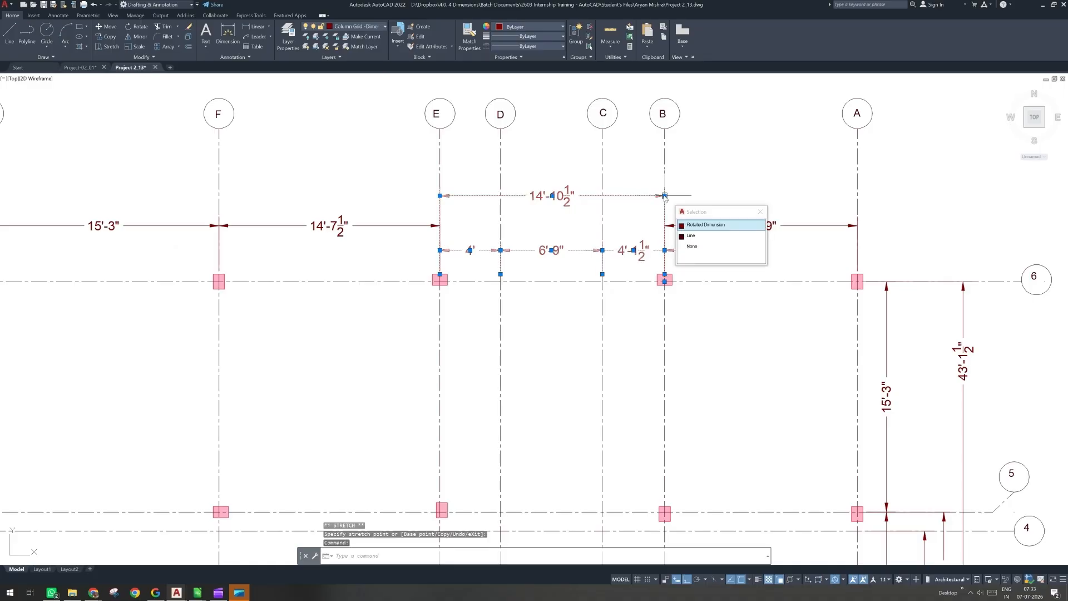
left_click(665, 196)
left_click(665, 224)
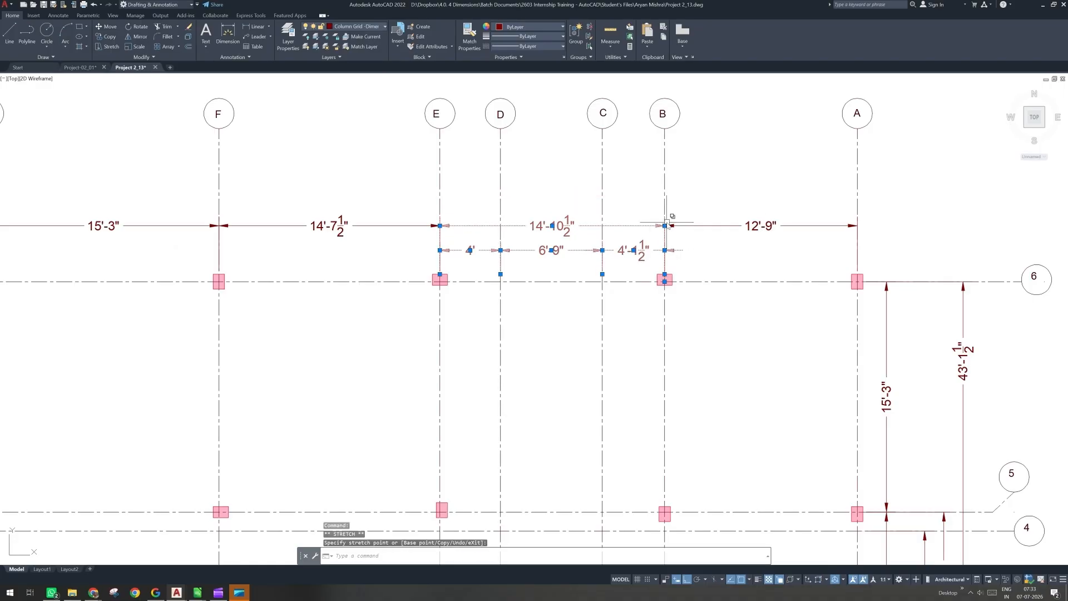
key("Escape")
scroll(594, 230, "down", 2)
middle_click_drag(695, 261, 707, 243)
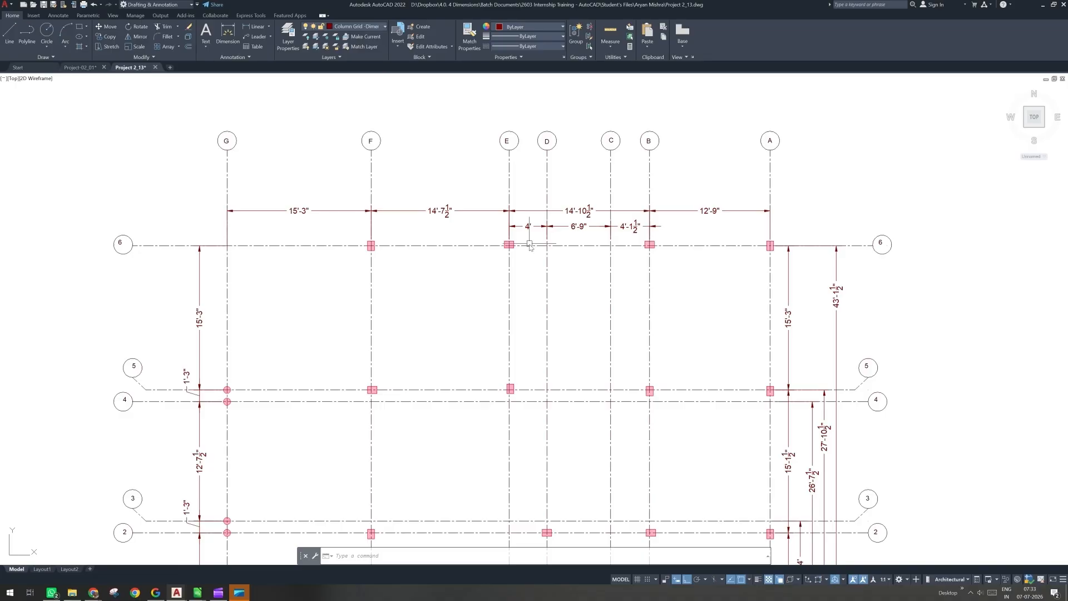
Step: Review the column dimensions along all four sides of the grid for columns that still lack a column-to-column dimension
scroll(530, 245, "up", 2)
scroll(693, 244, "down", 4)
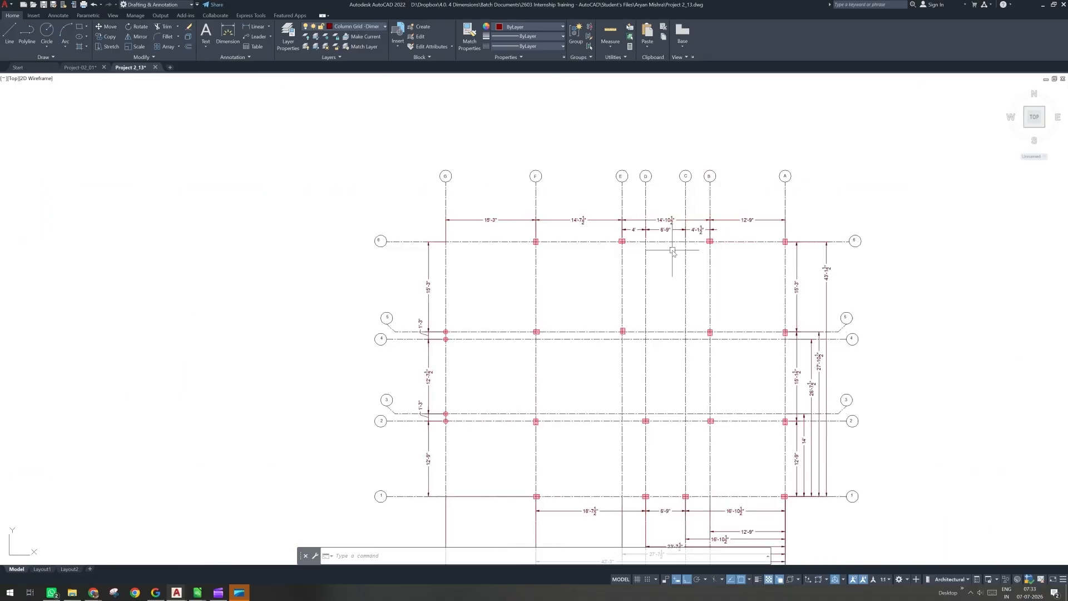
middle_click_drag(673, 251, 517, 243)
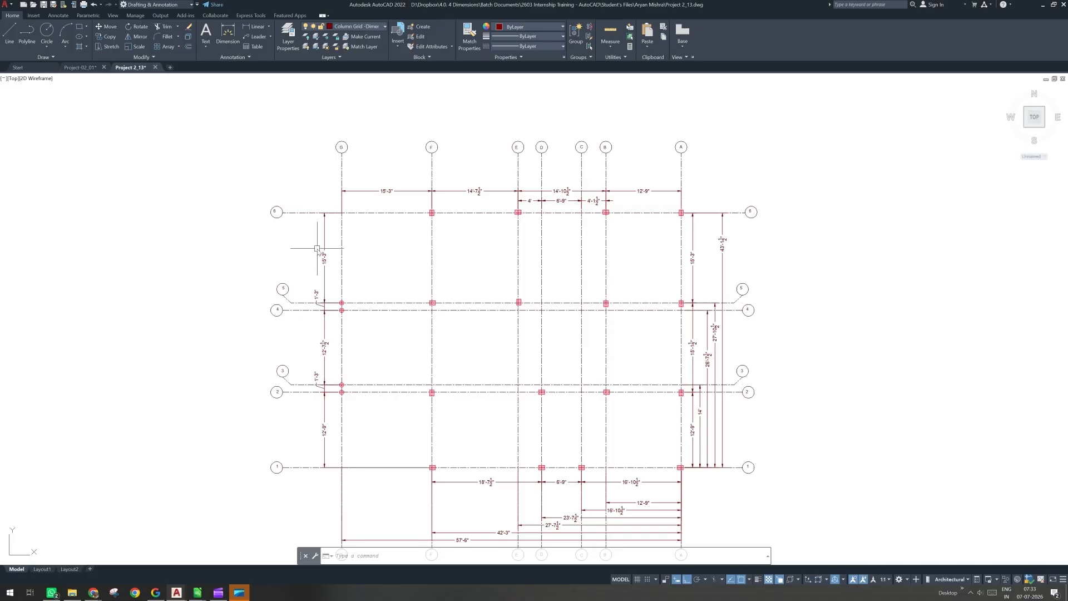
scroll(323, 312, "up", 2)
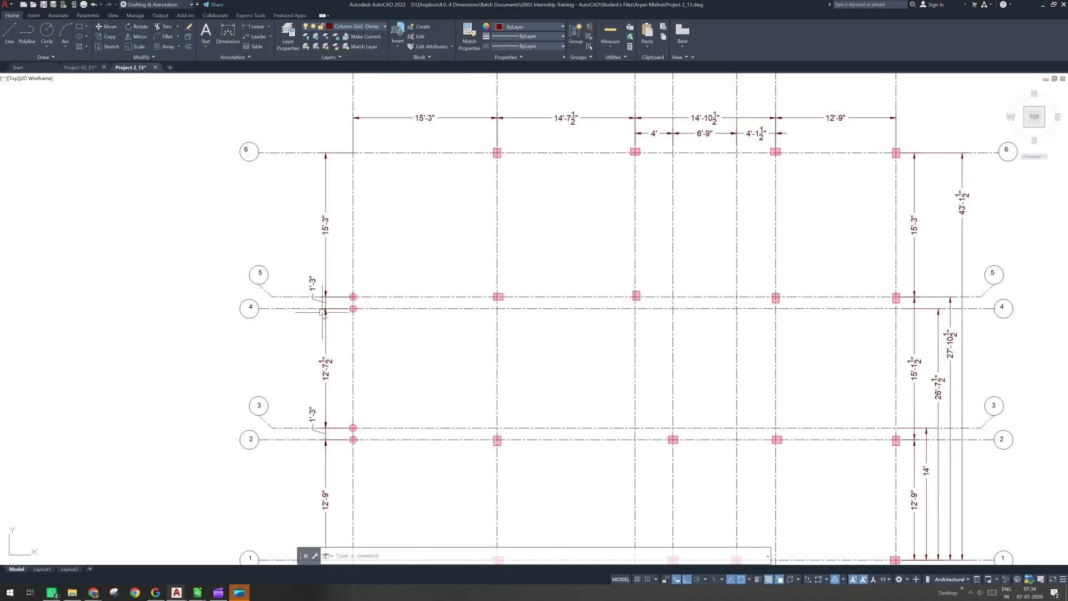
middle_click_drag(330, 504, 324, 410)
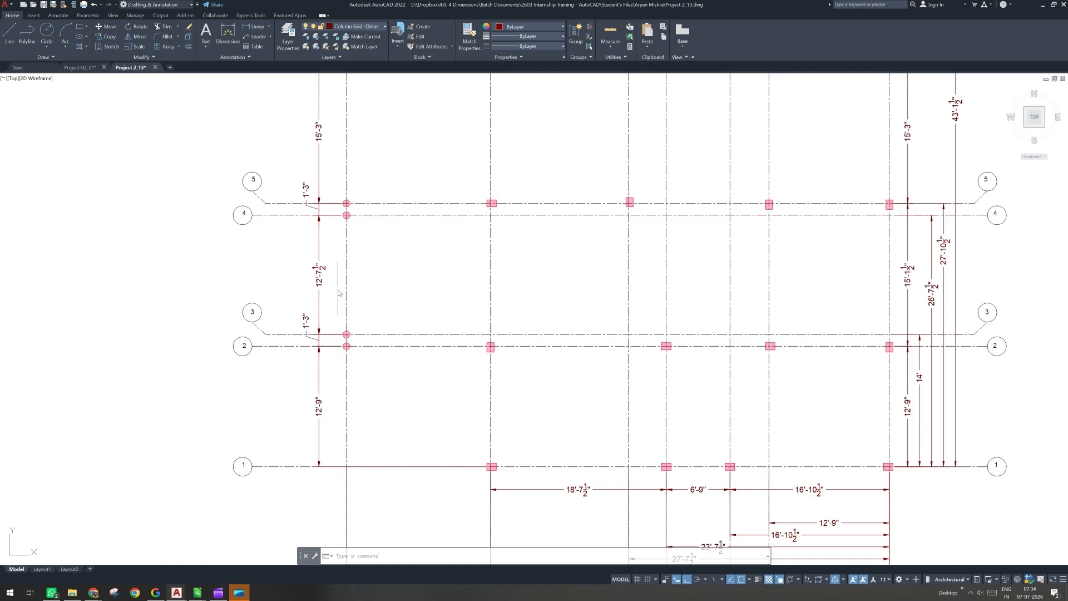
middle_click_drag(320, 256, 304, 276)
scroll(303, 275, "down", 2)
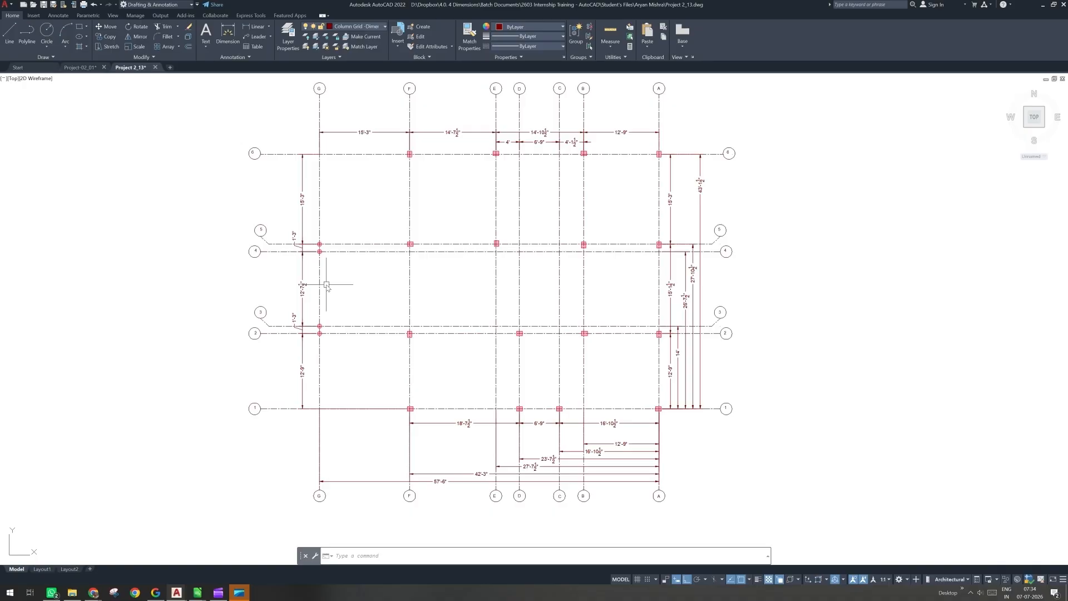
middle_click_drag(381, 298, 346, 333)
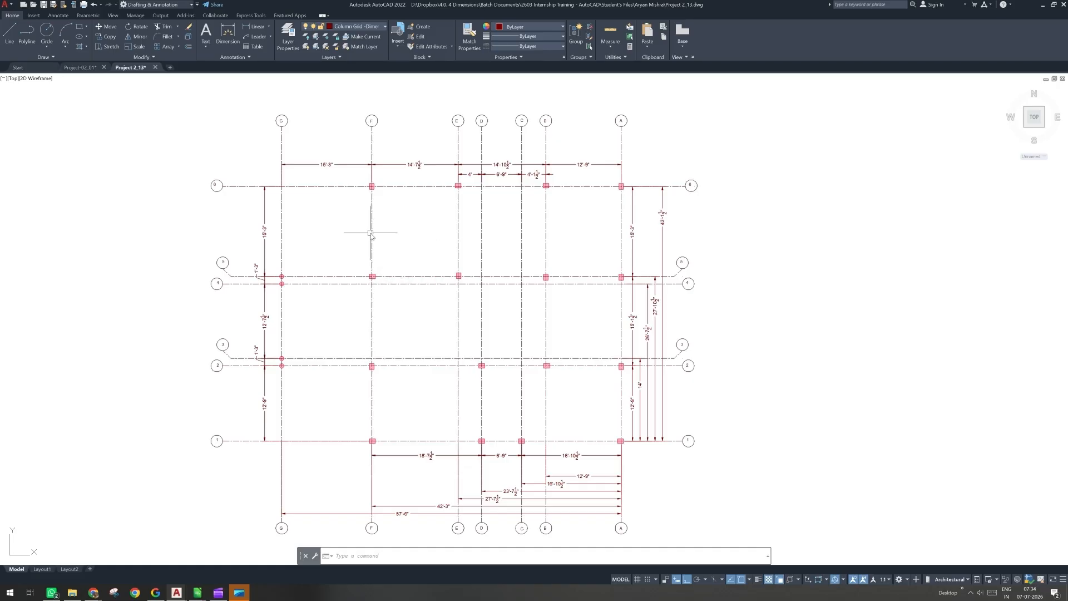
scroll(370, 233, "up", 2)
scroll(364, 222, "down", 2)
middle_click_drag(542, 389, 532, 340)
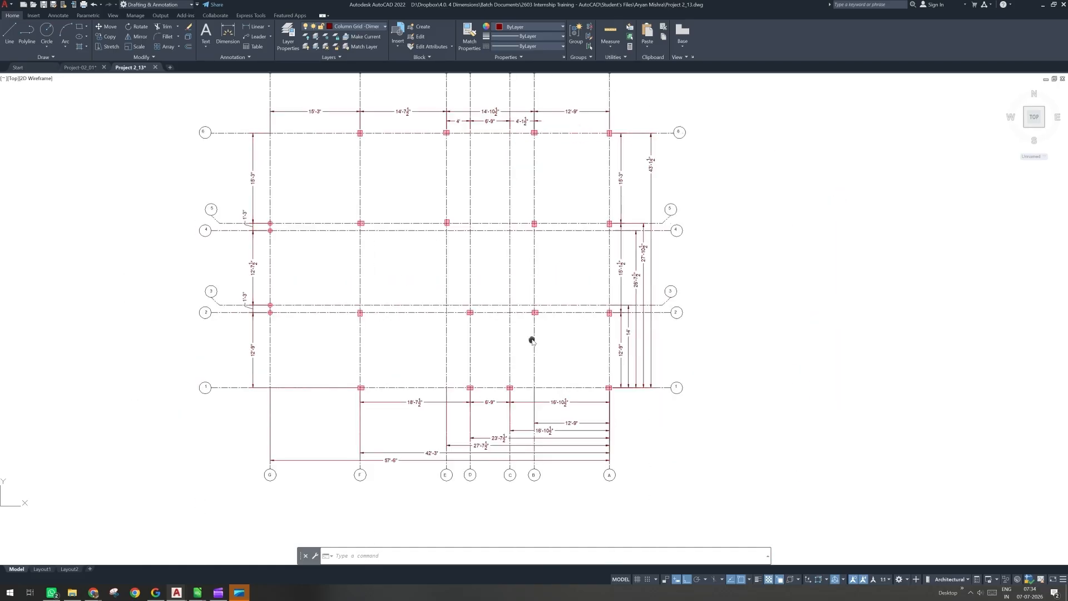
scroll(606, 392, "up", 2)
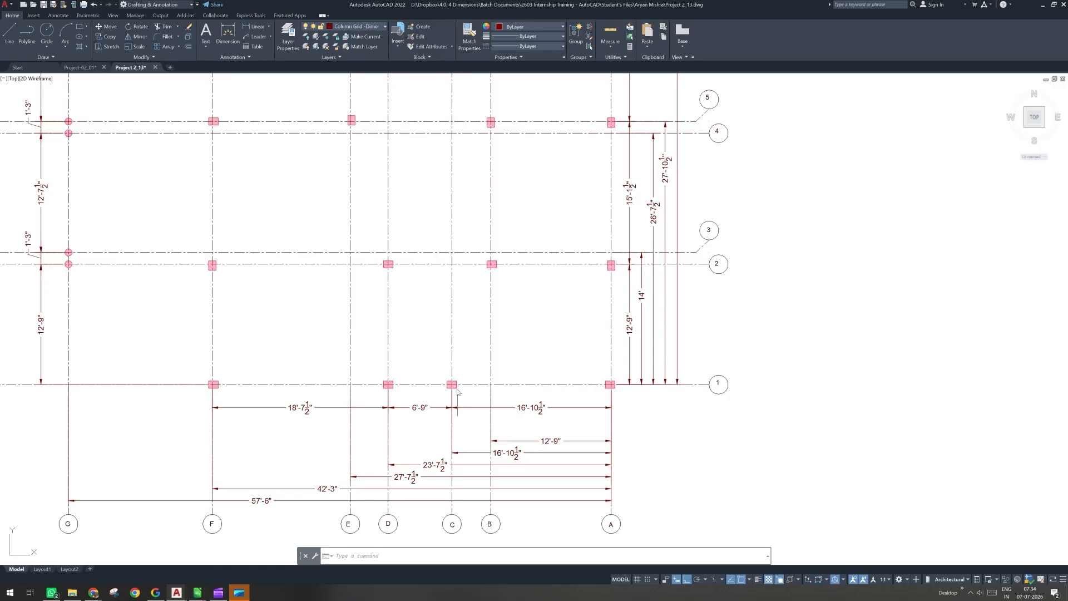
middle_click_drag(228, 385, 321, 394)
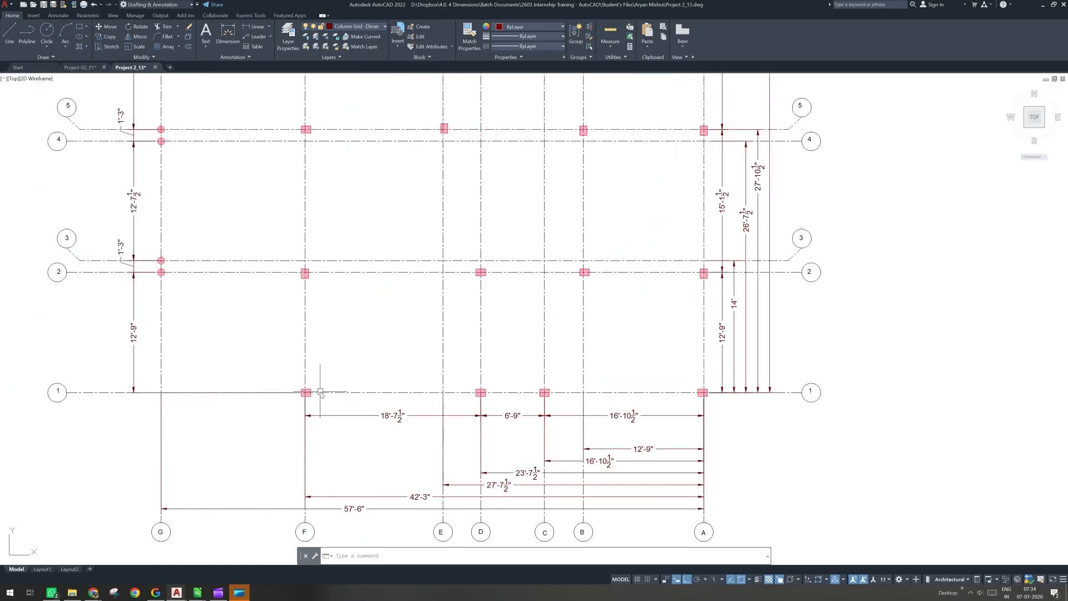
middle_click_drag(711, 277, 706, 310)
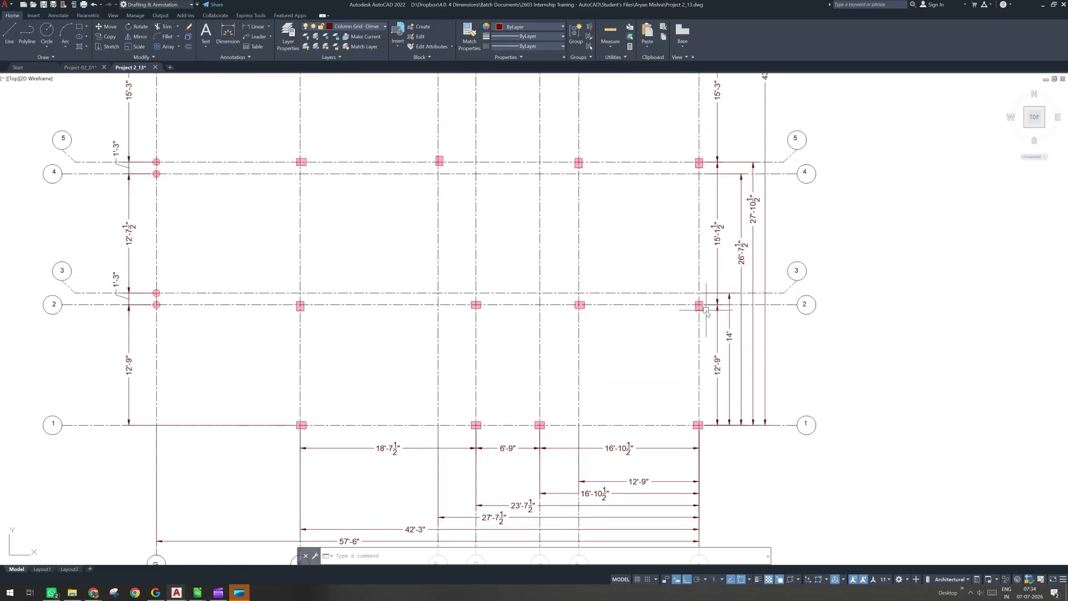
middle_click_drag(624, 313, 623, 324)
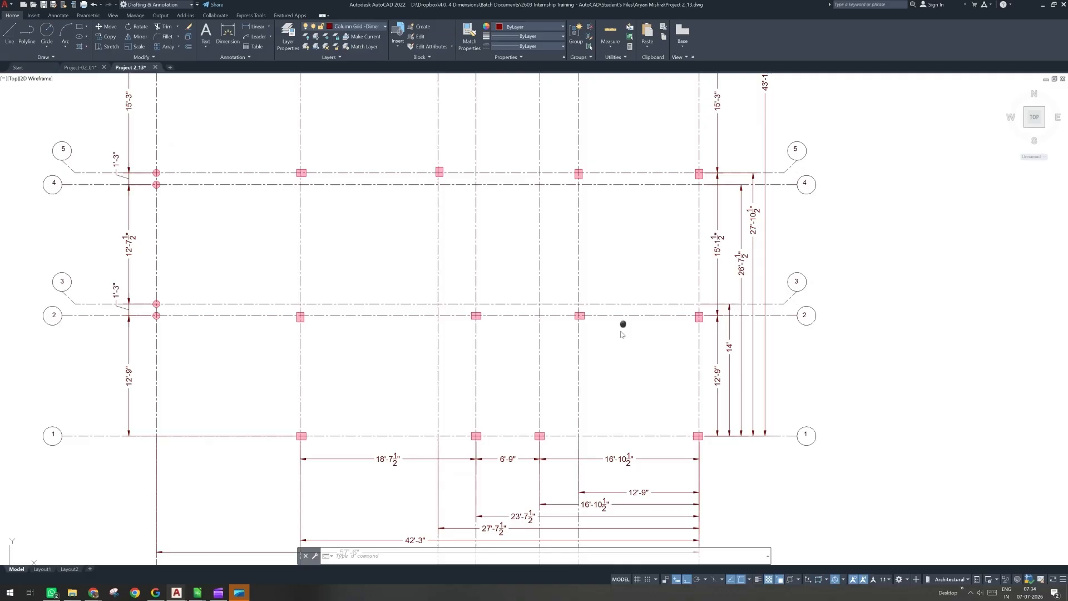
scroll(591, 374, "down", 2)
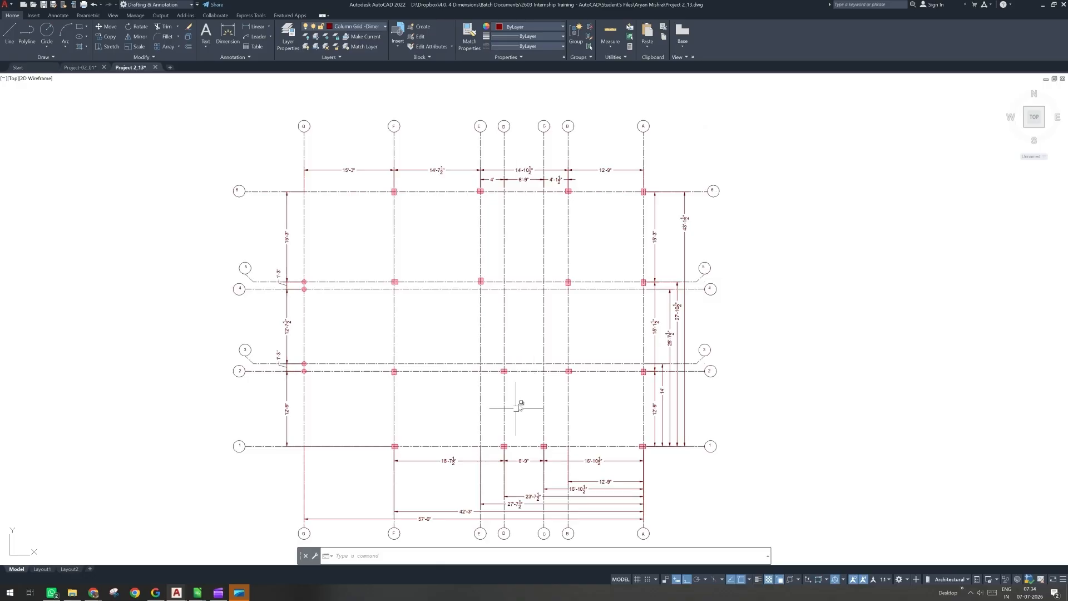
Step: Add a horizontal linear dimension between the columns at B and D on grid line 2, placed just below them
scroll(516, 408, "up", 2)
key("space")
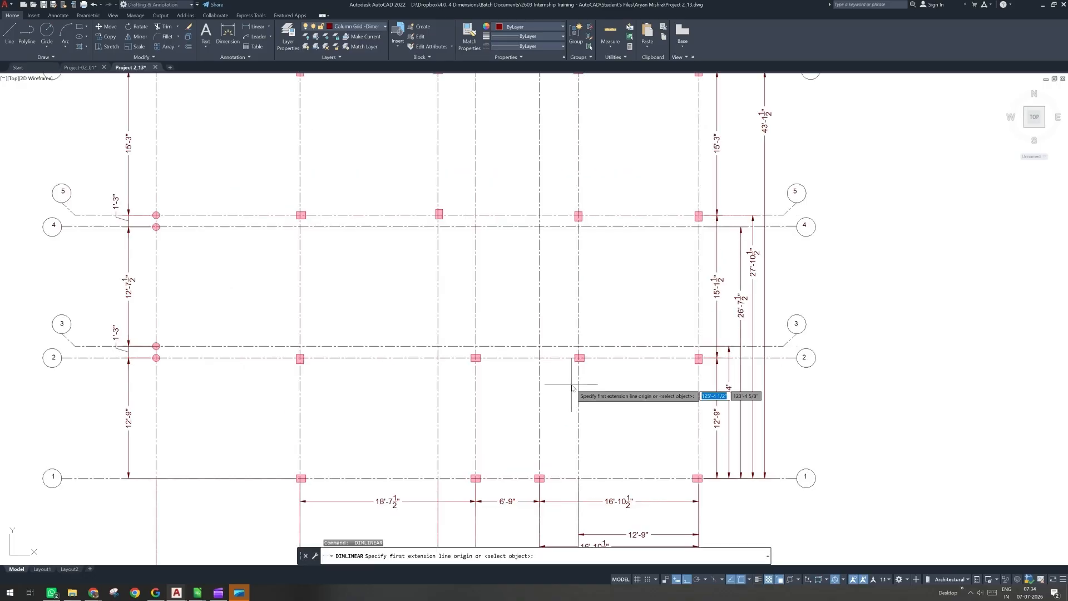
scroll(577, 368, "up", 2)
left_click(579, 365)
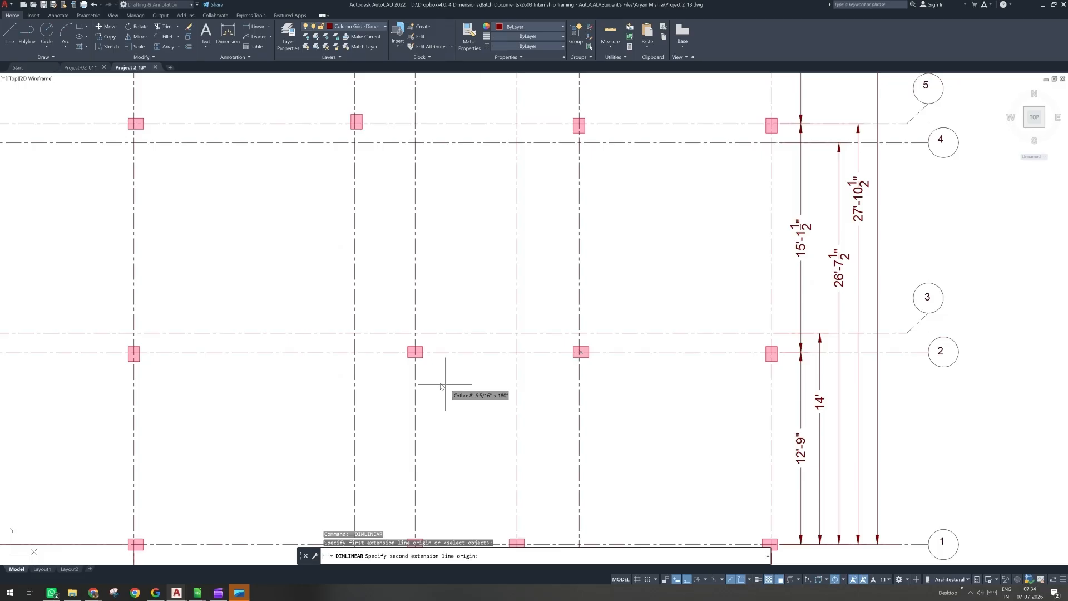
left_click(415, 358)
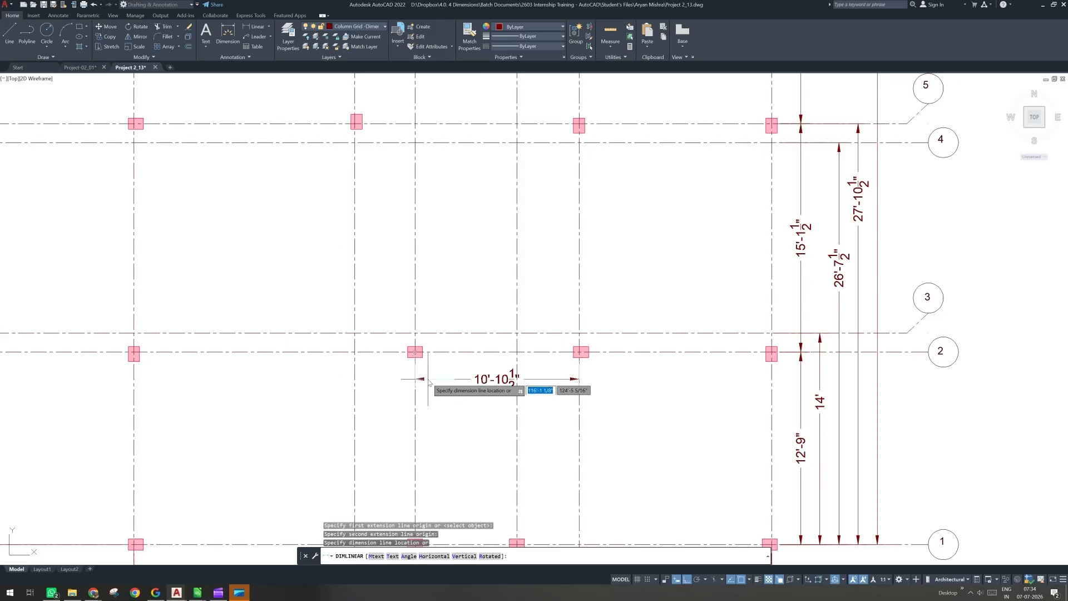
left_click(428, 380)
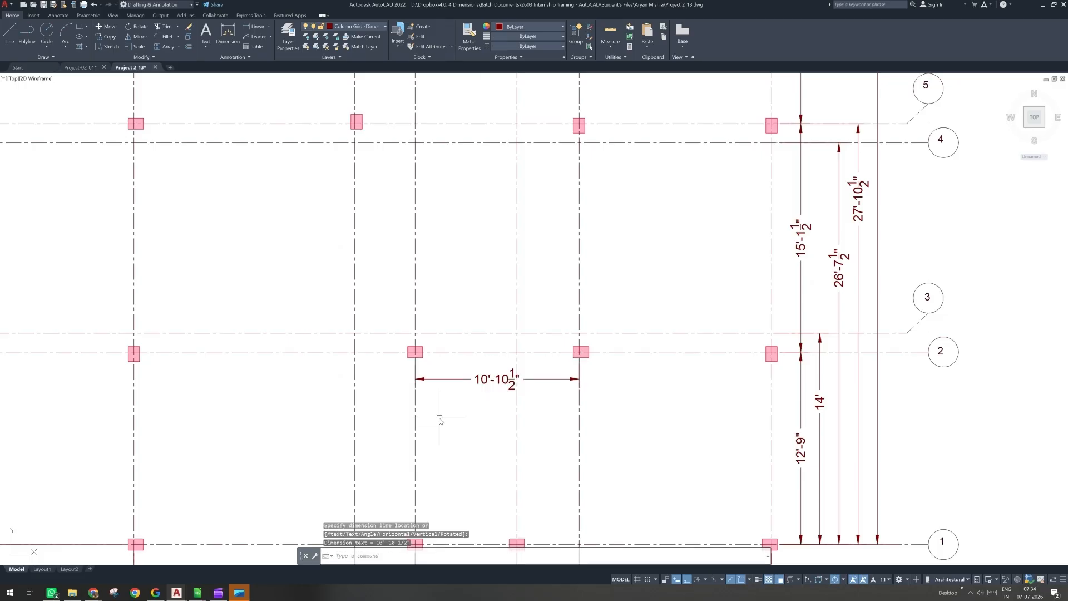
left_click(406, 435)
key("Escape")
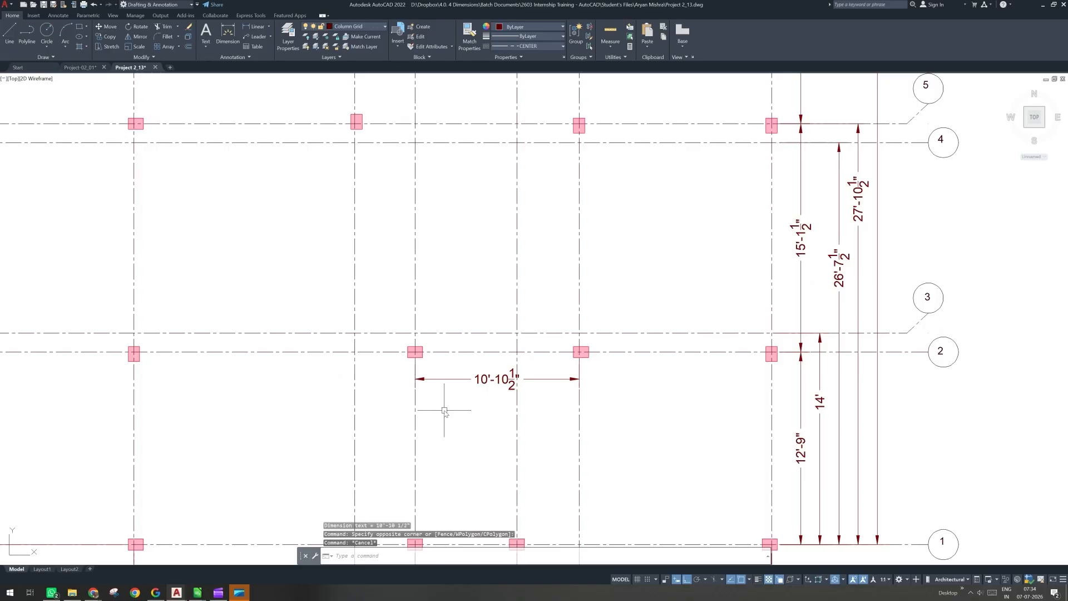
left_click_drag(445, 412, 386, 436)
key("Escape")
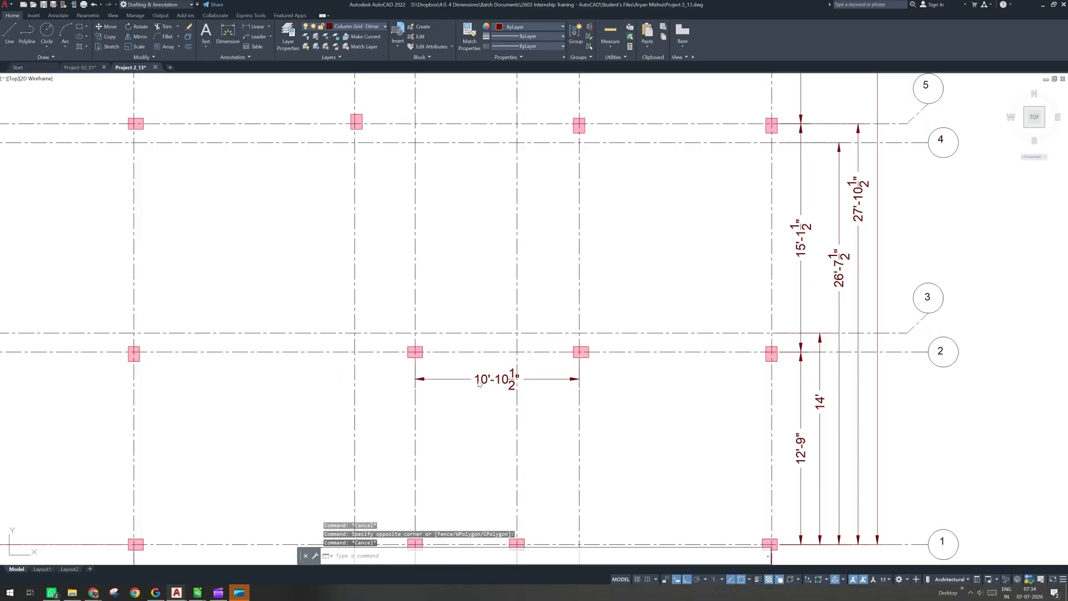
Step: Check the whole column grid against its dimensions, including the grid line A column dimension between grids 2 and 5
scroll(568, 378, "down", 2)
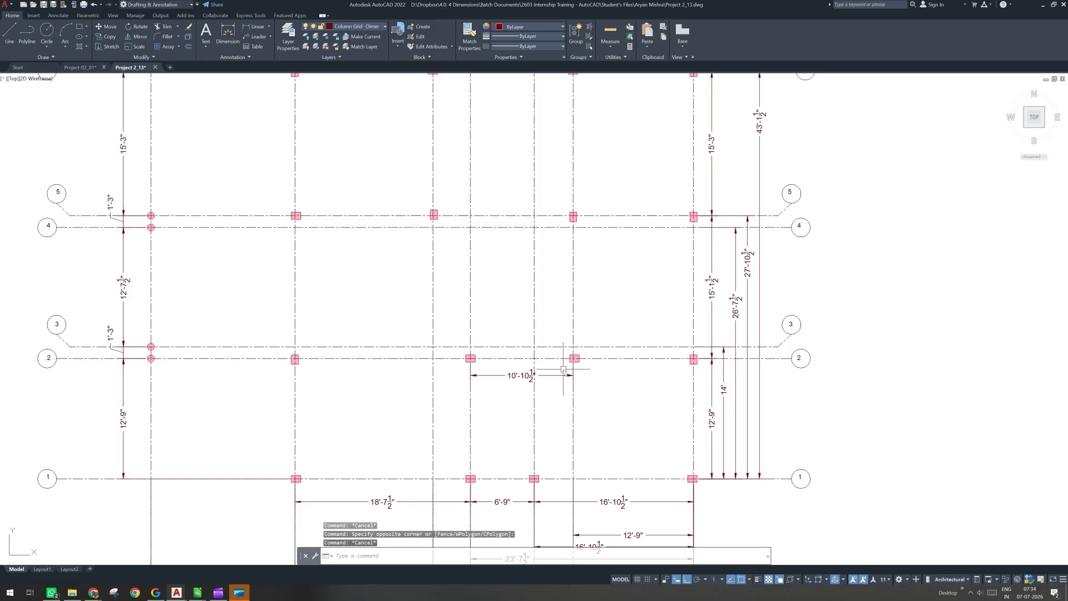
scroll(564, 370, "down", 2)
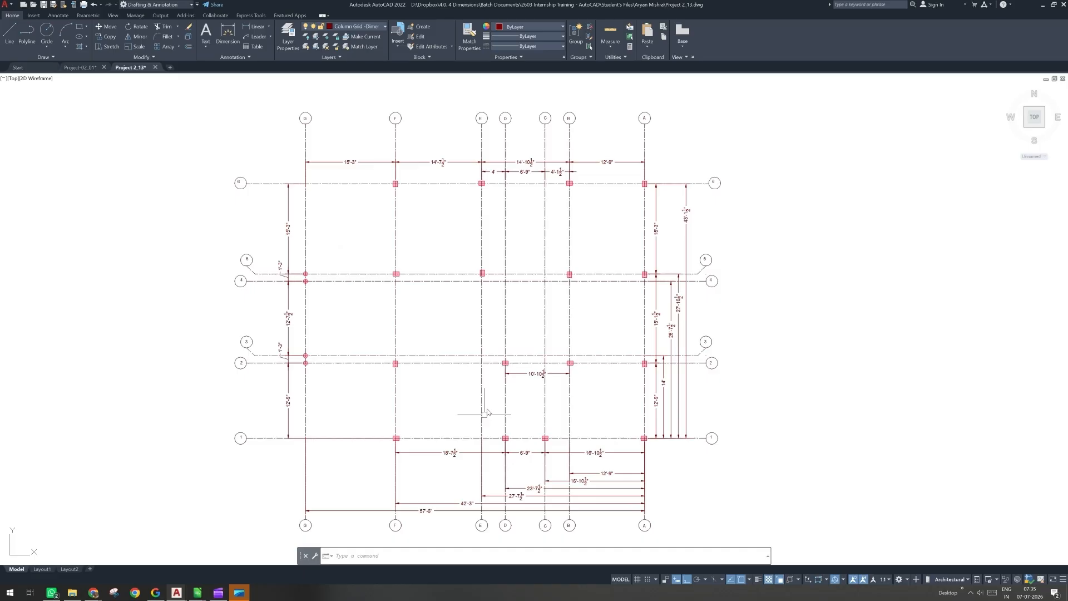
middle_click_drag(426, 386, 488, 395)
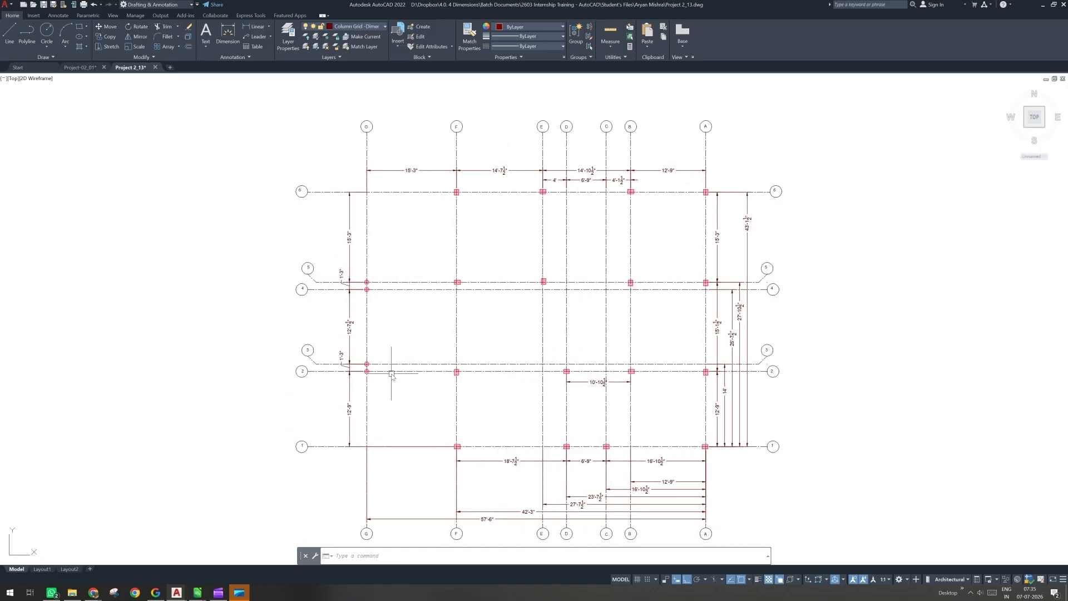
scroll(699, 372, "up", 2)
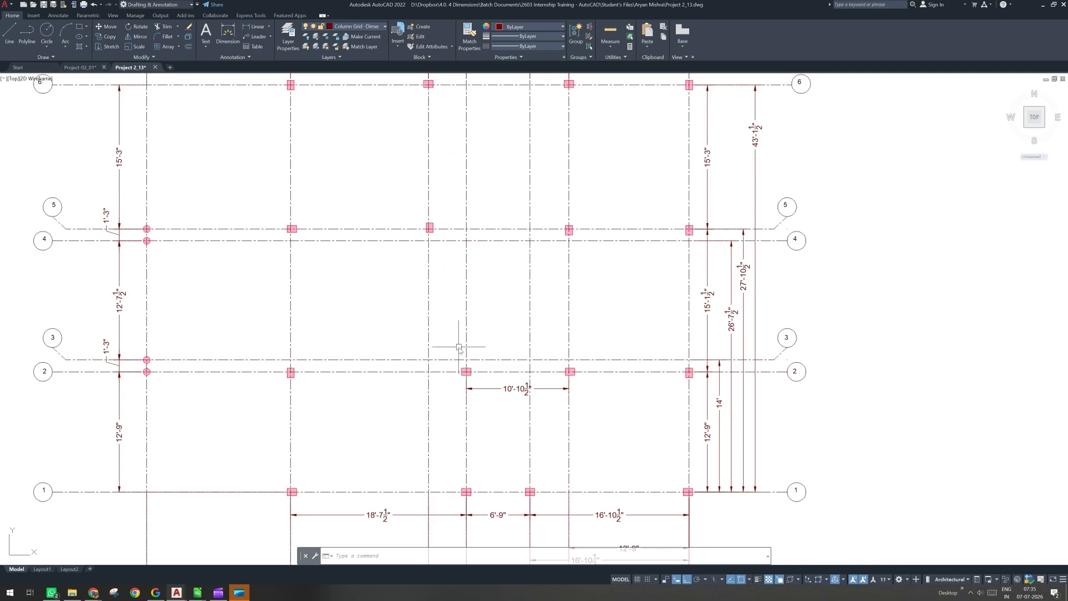
scroll(668, 487, "down", 2)
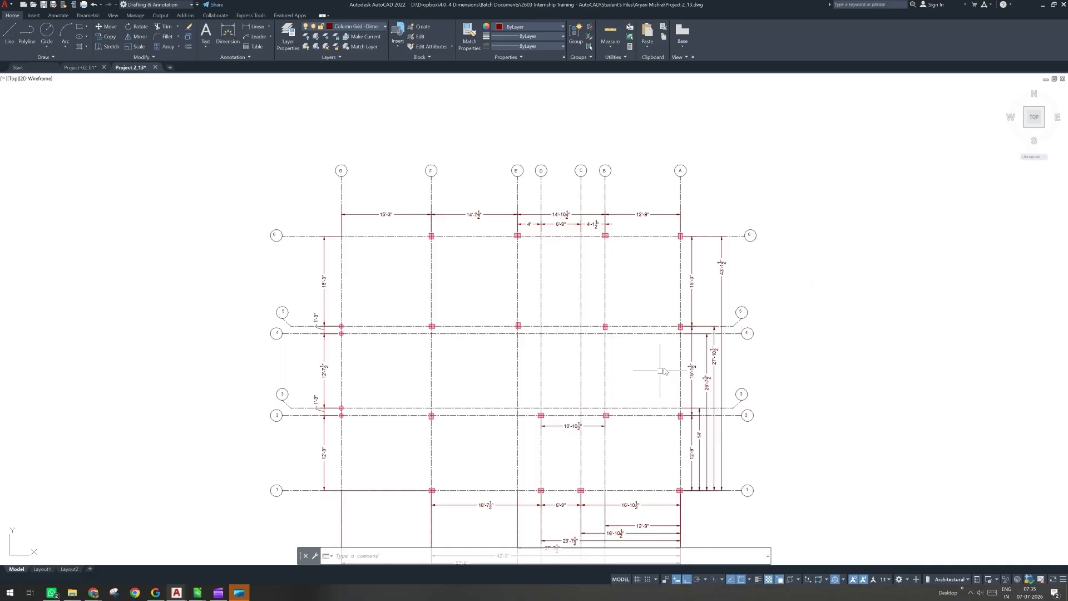
scroll(426, 353, "up", 2)
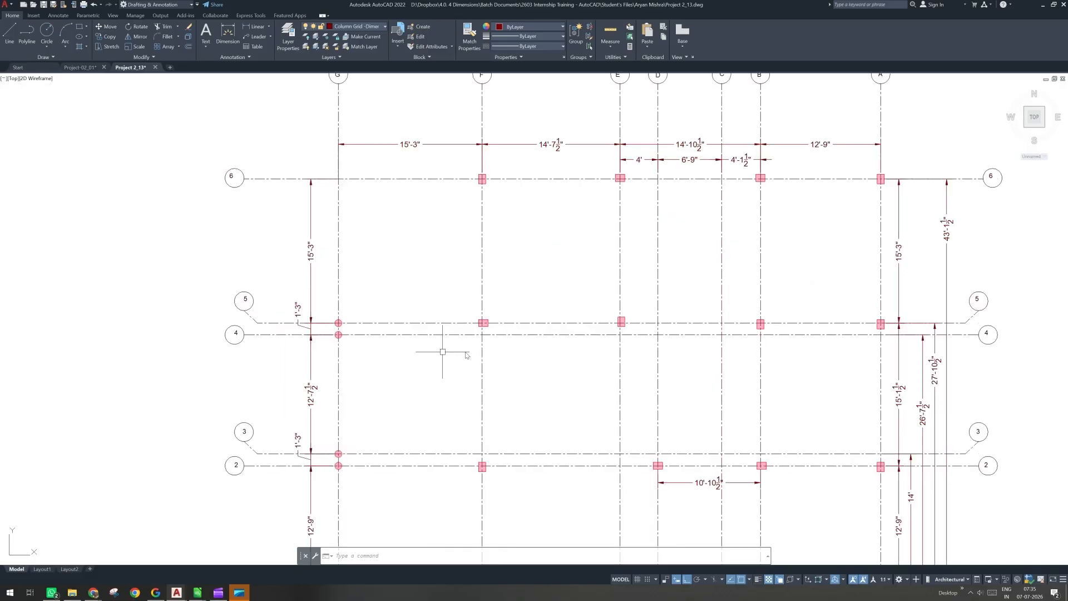
middle_click_drag(850, 334, 711, 335)
scroll(745, 329, "down", 2)
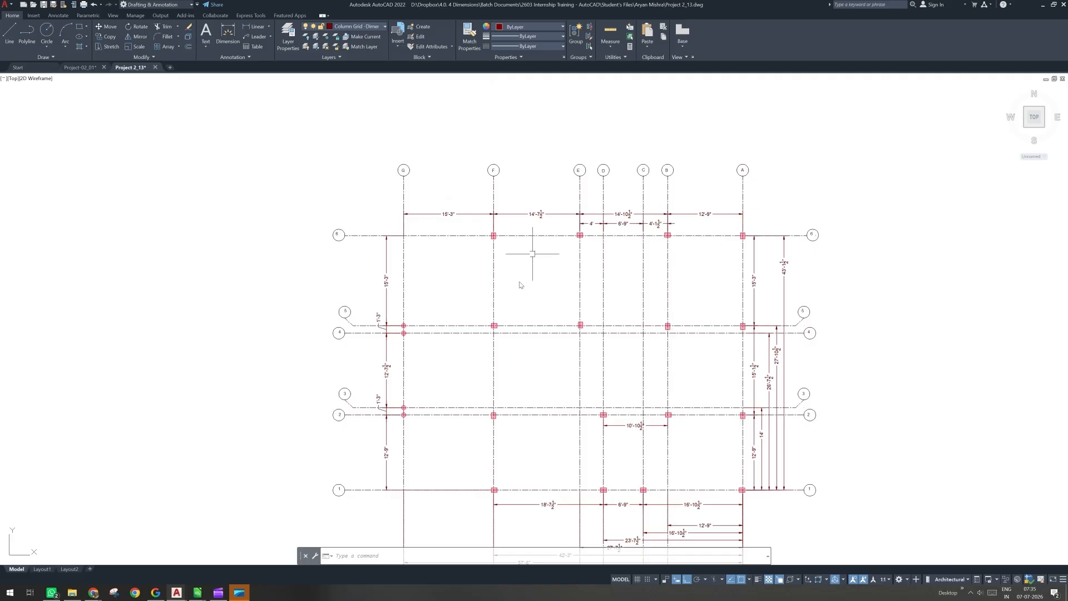
middle_click_drag(766, 246, 743, 280)
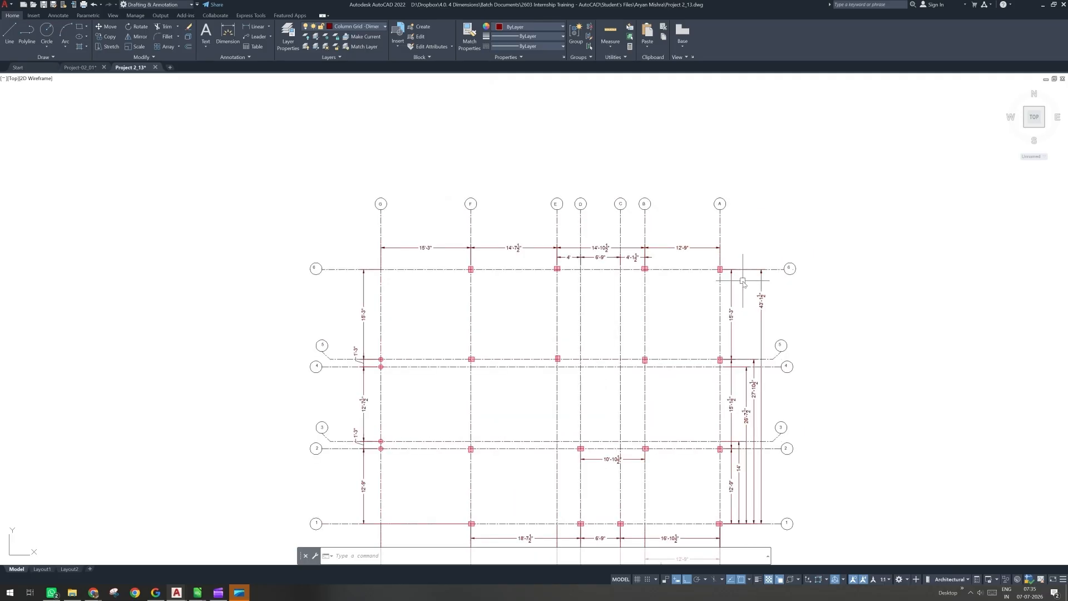
scroll(742, 281, "up", 2)
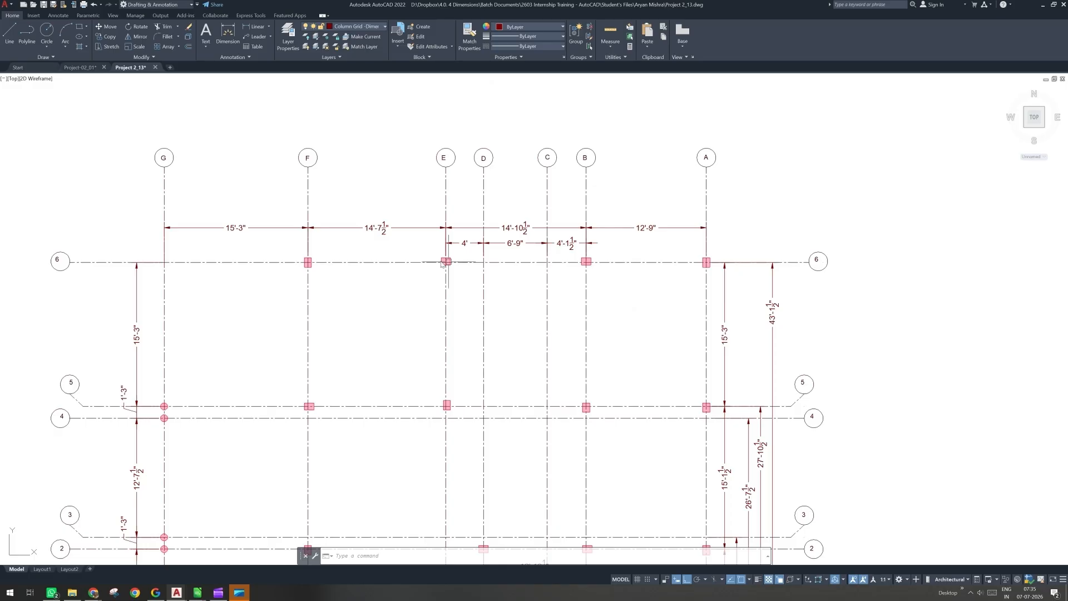
mouse_move(485, 333)
middle_mouse_down()
mouse_move(505, 246)
mouse_move(522, 233)
middle_mouse_up()
scroll(558, 276, "down", 2)
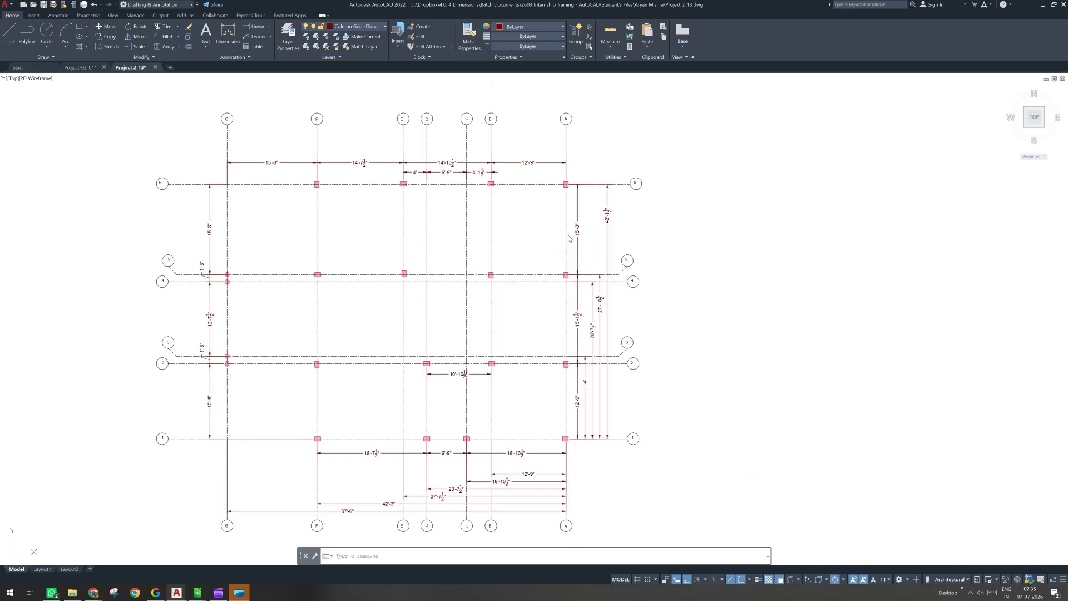
scroll(568, 183, "up", 2)
scroll(574, 319, "down", 2)
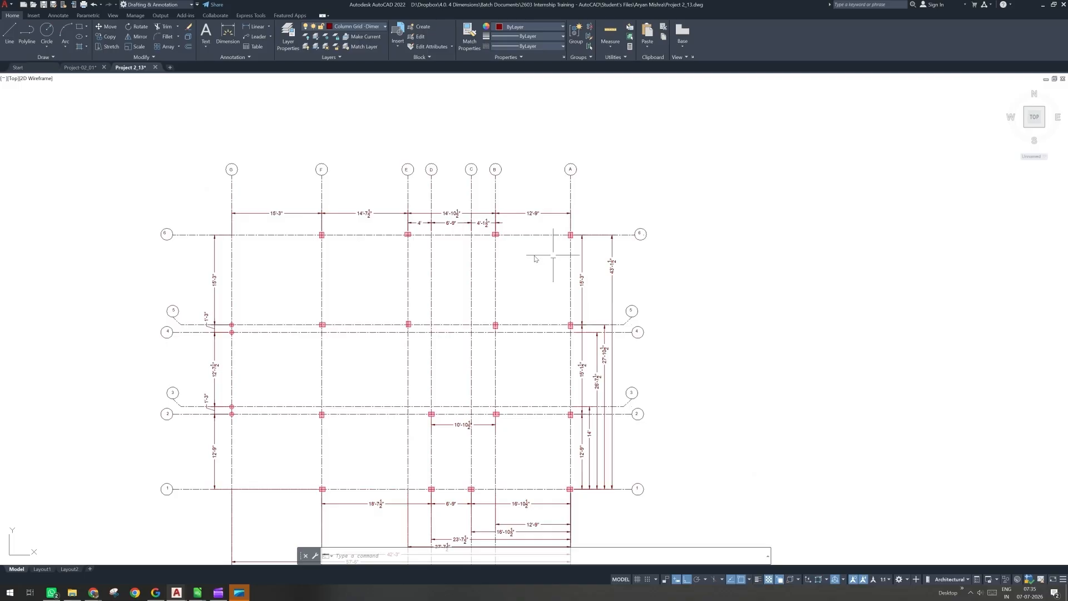
scroll(505, 235, "up", 2)
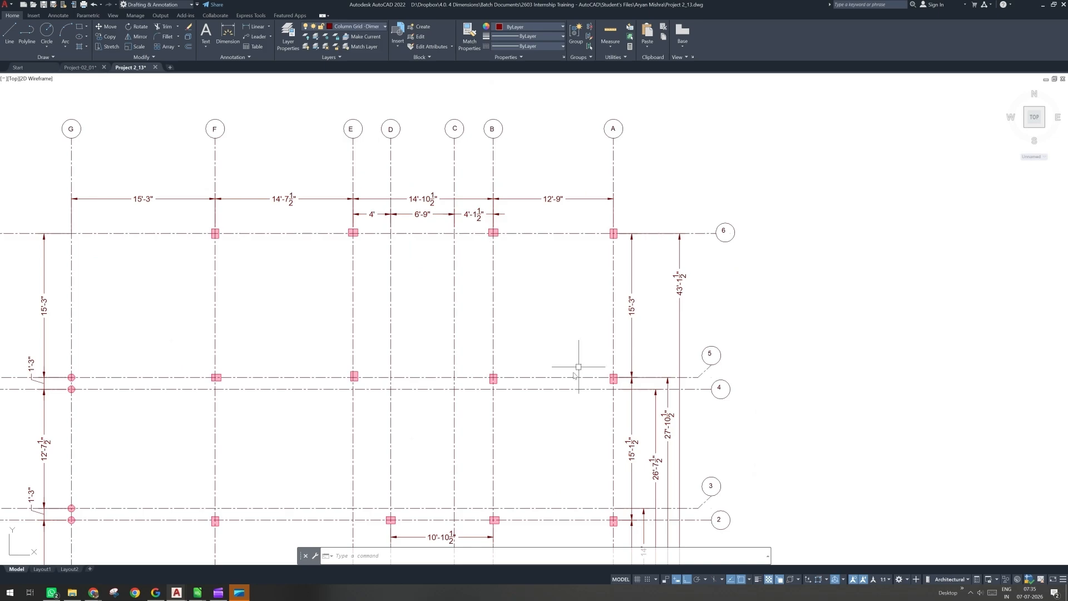
middle_click_drag(575, 374, 566, 259)
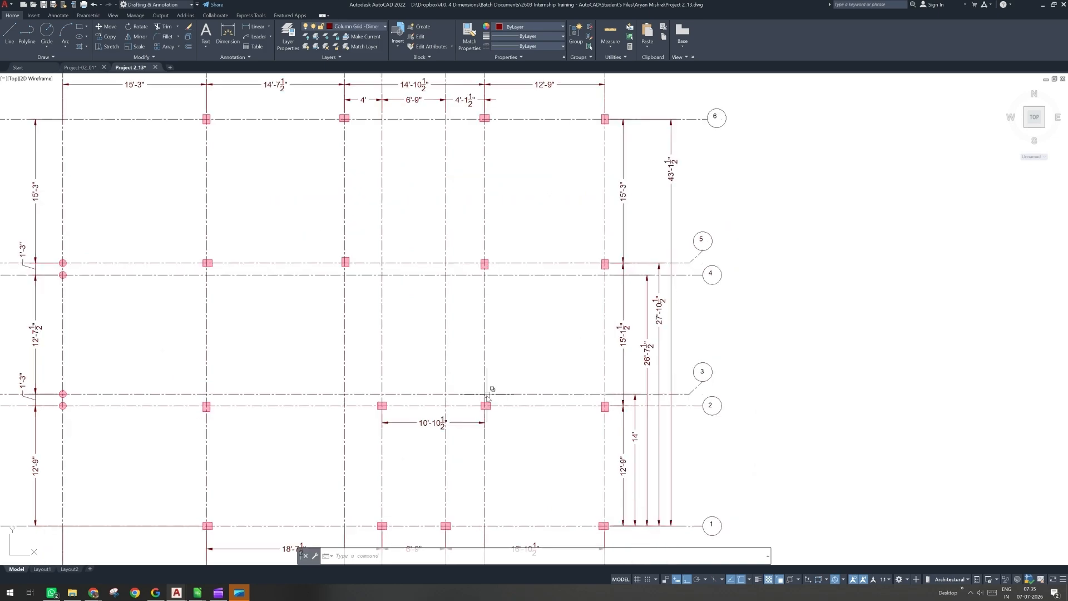
middle_click_drag(613, 384, 614, 250)
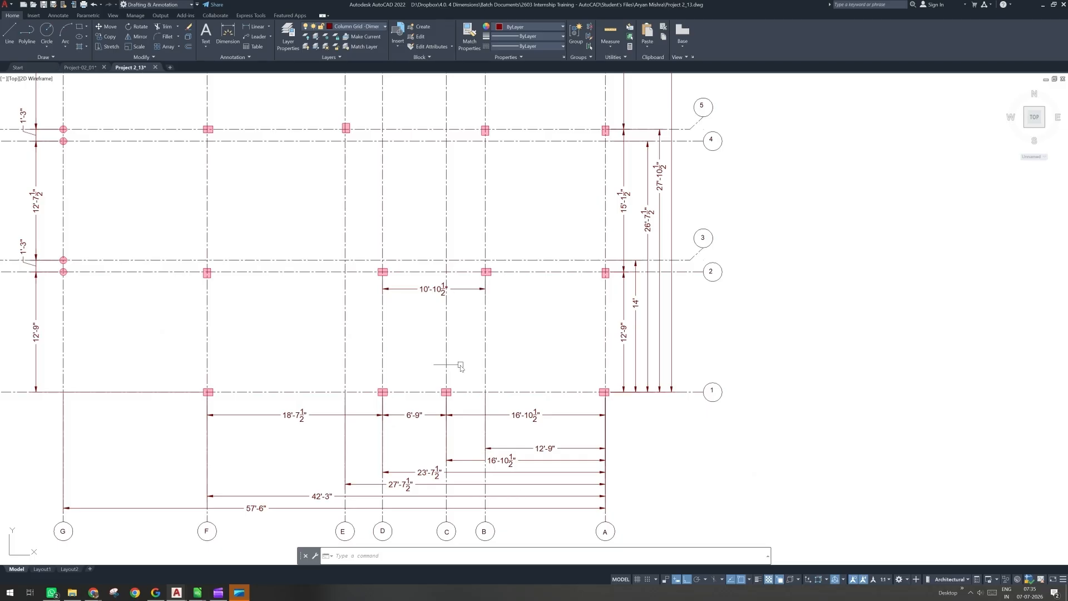
scroll(461, 368, "down", 3)
middle_click_drag(457, 375, 453, 423)
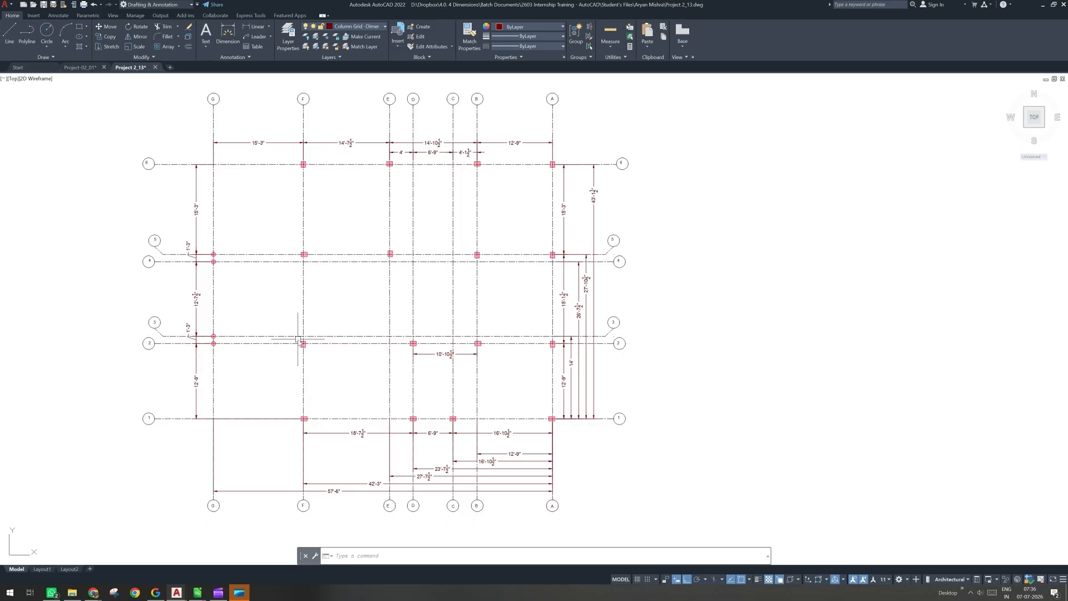
left_click(564, 295)
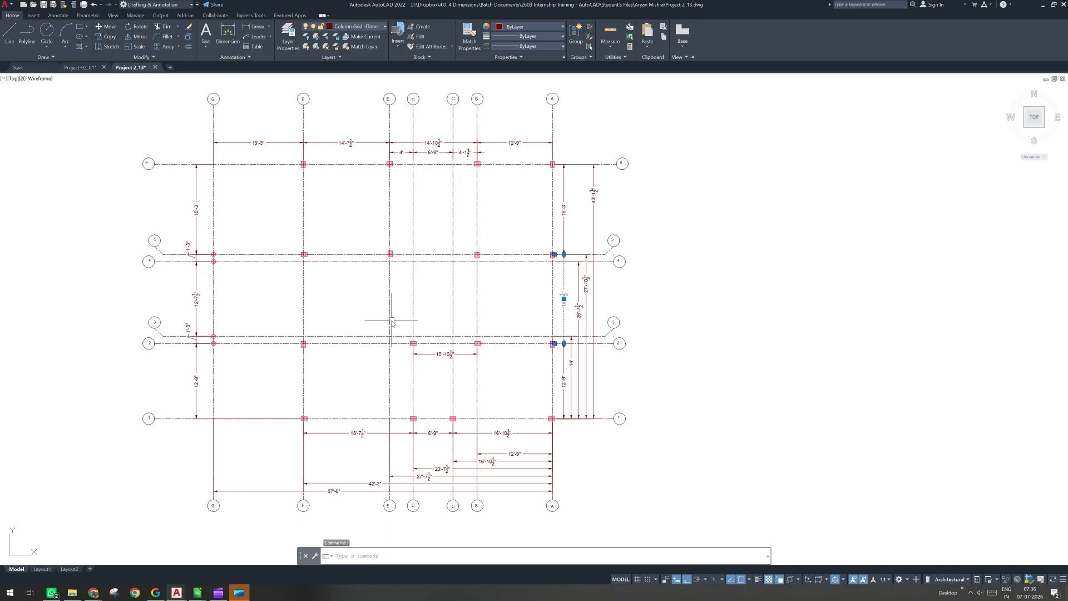
key("Escape")
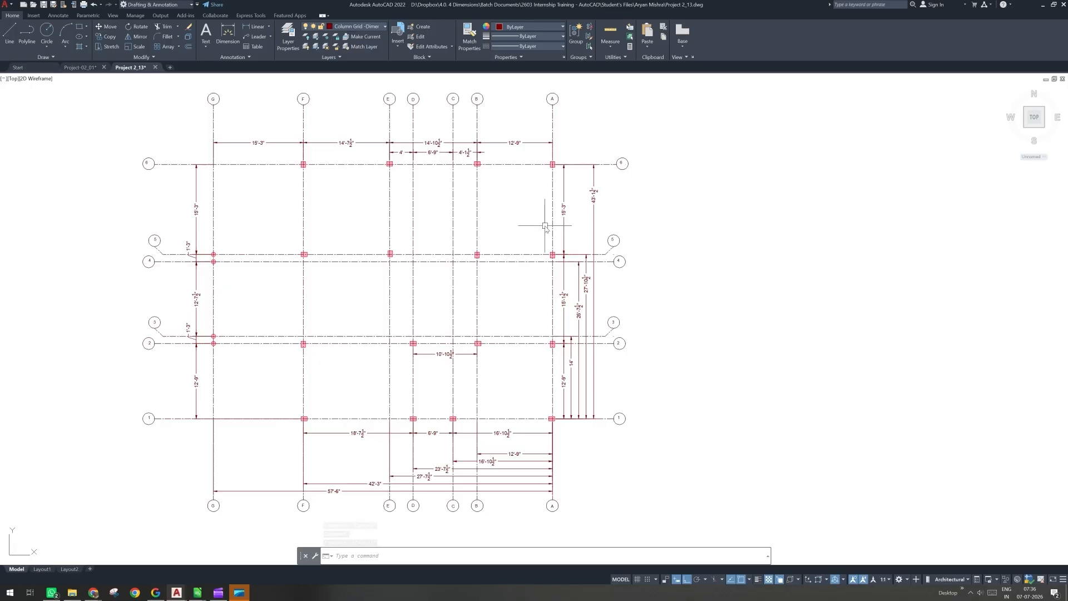
Step: Set the current object colour to Blue for new dimensions
middle_click_drag(438, 328, 434, 277)
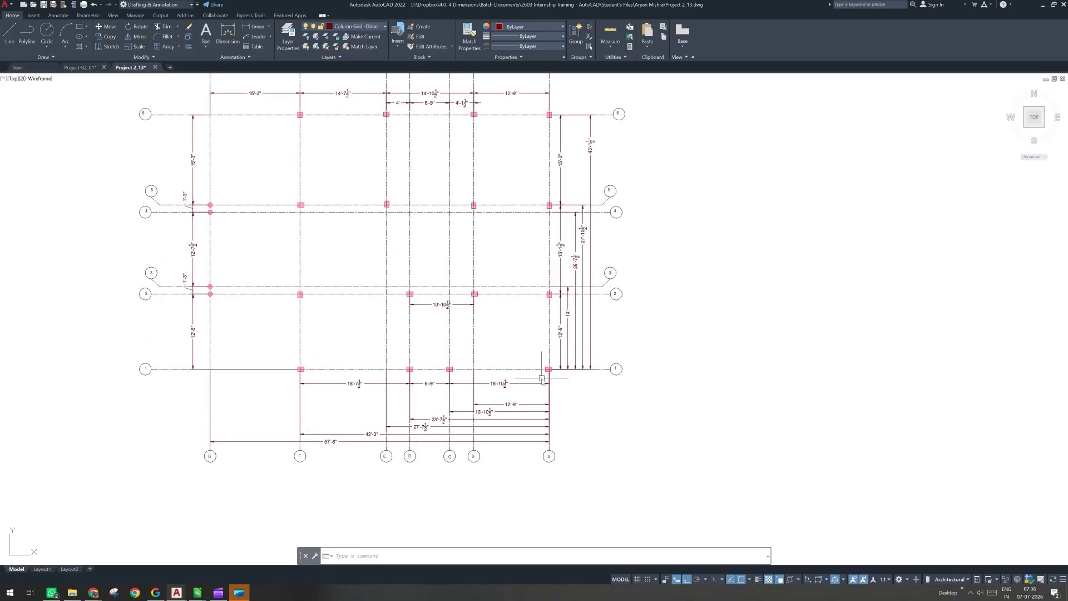
scroll(551, 389, "up", 2)
scroll(552, 389, "down", 2)
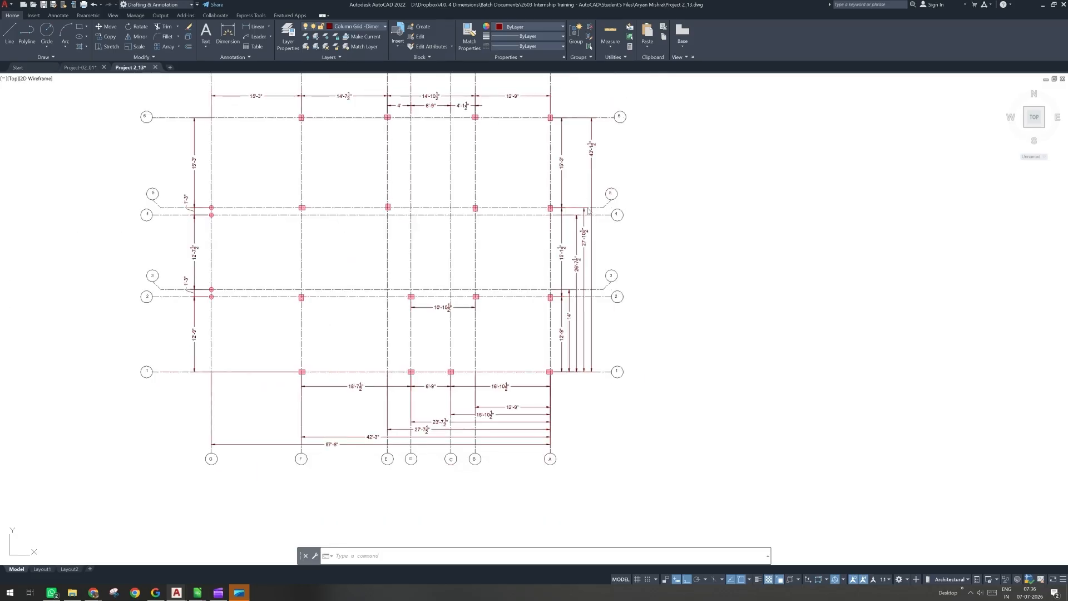
middle_click_drag(569, 273, 581, 332)
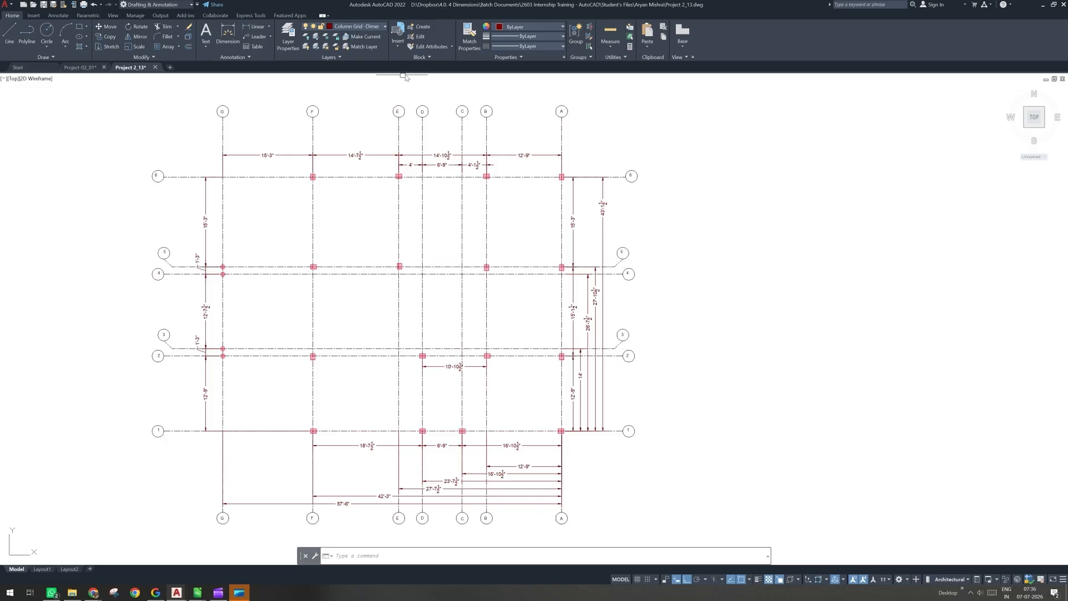
left_click(528, 29)
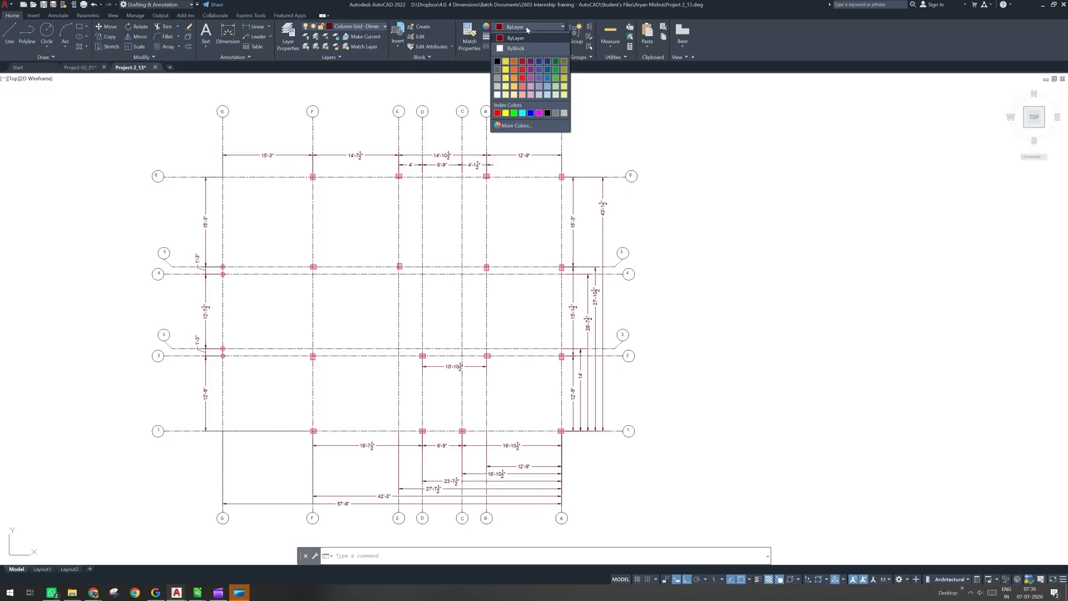
left_click(532, 113)
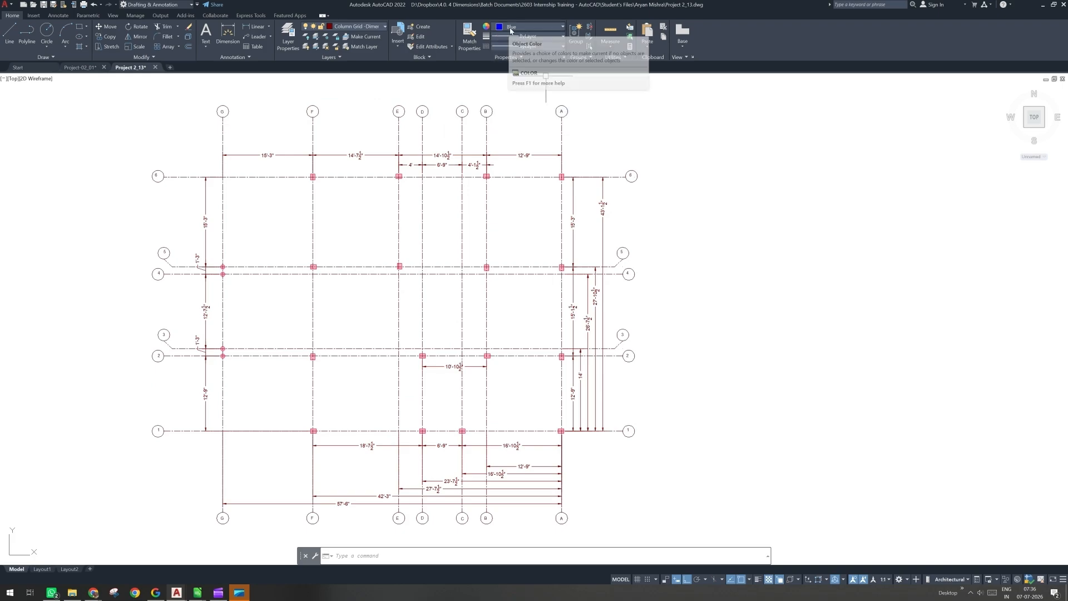
Step: Add a horizontal linear dimension from the F–1 grid intersection to the centre of its column, placed just below the column
left_click(258, 29)
scroll(301, 444, "up", 5)
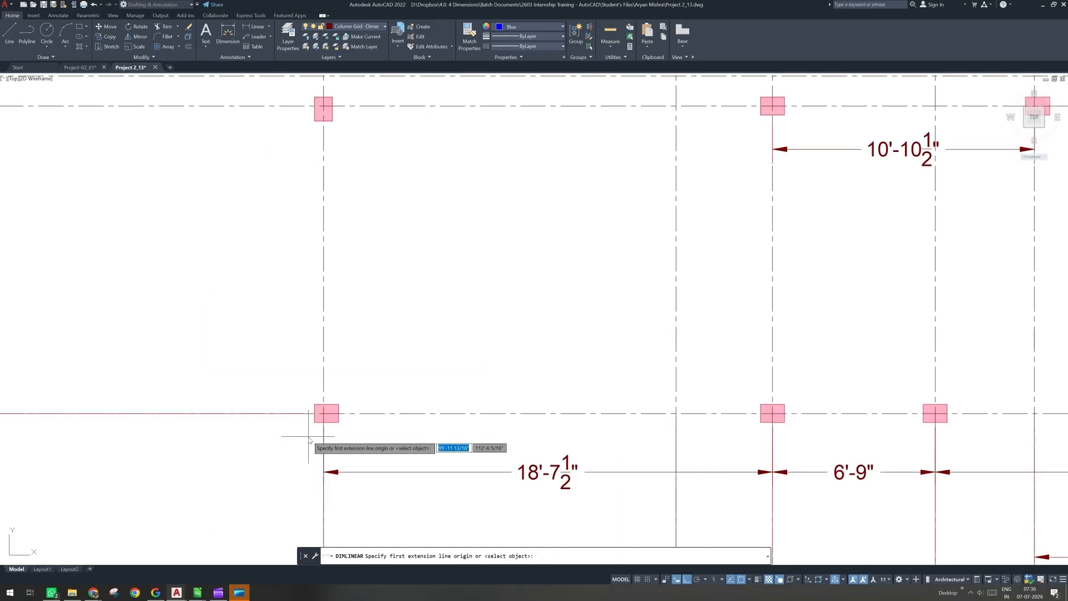
scroll(310, 432, "up", 3)
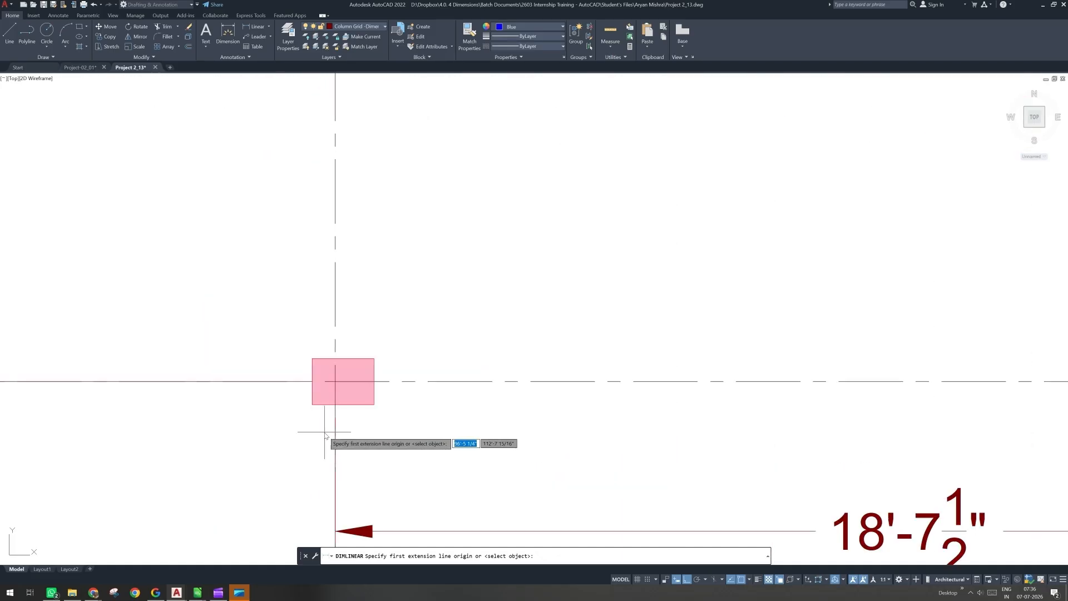
left_click(336, 382)
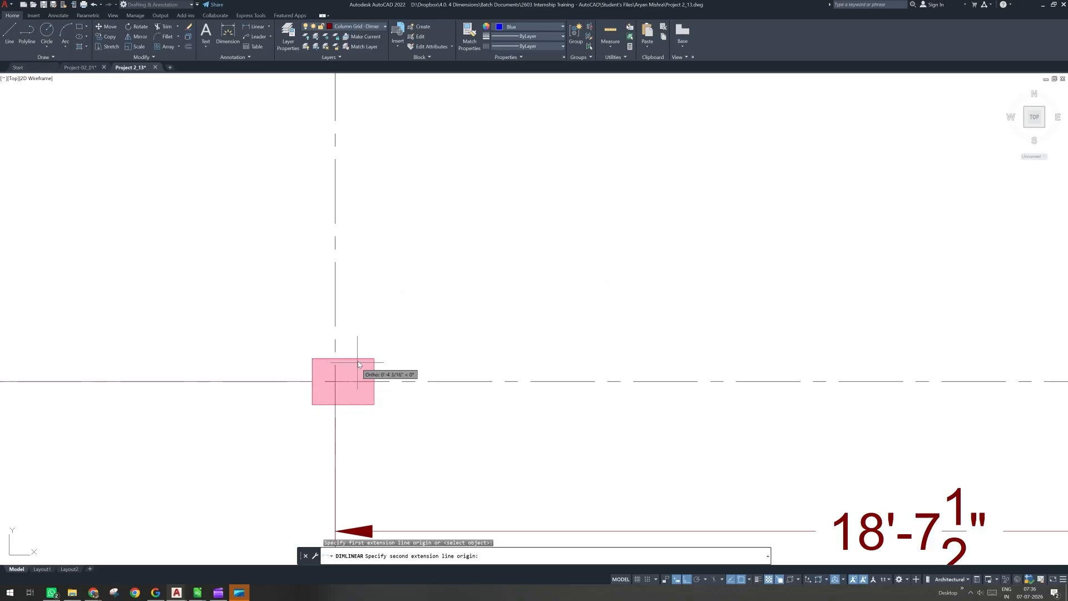
left_click(343, 384)
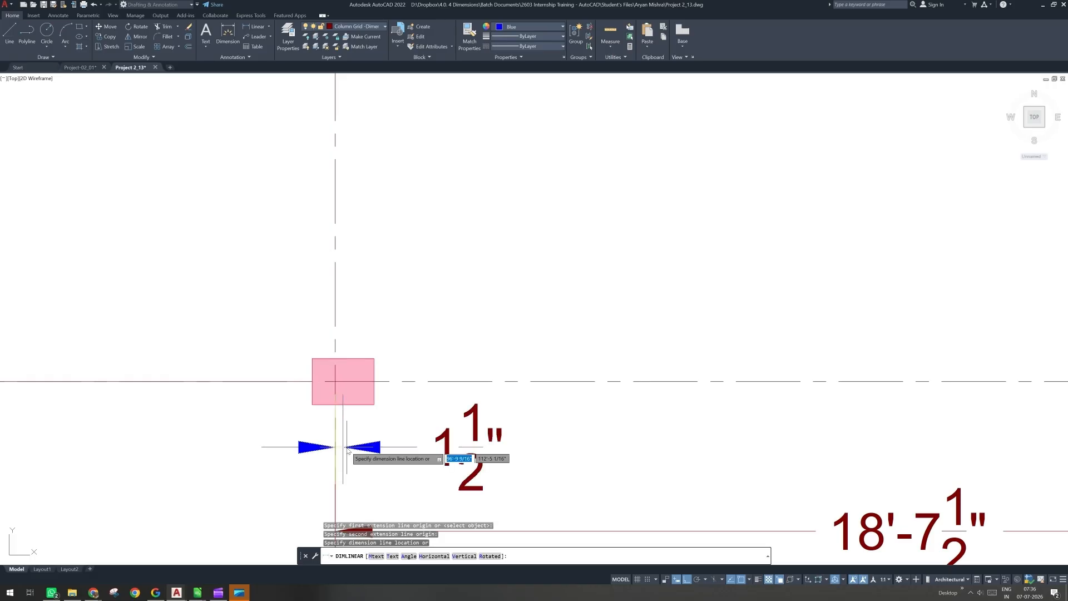
left_click(349, 449)
scroll(395, 445, "down", 2)
scroll(395, 445, "down", 2)
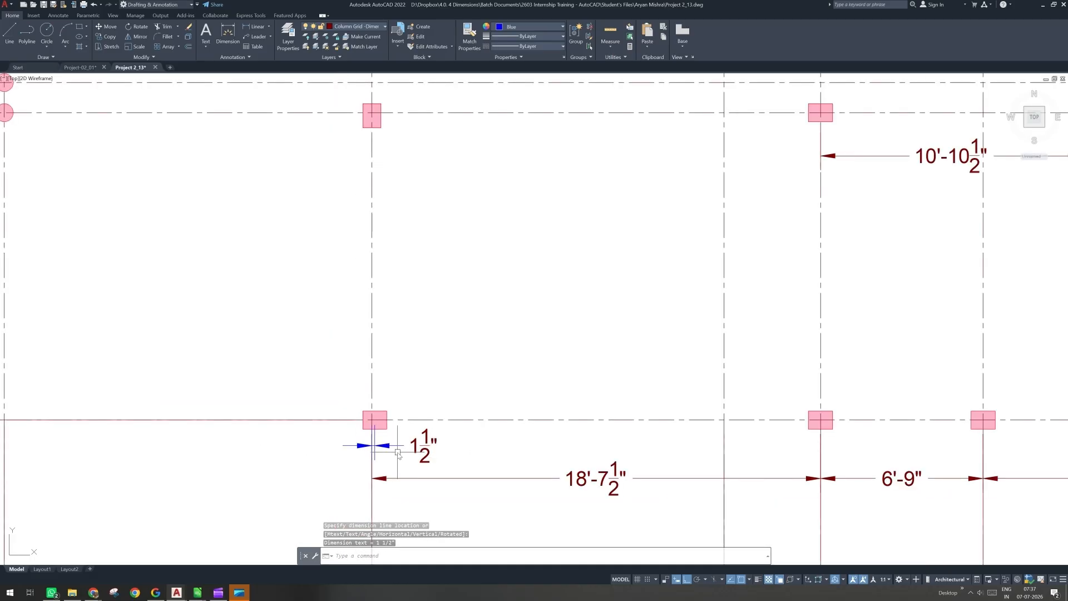
Step: Erase the blue offset dimension below the column at grid F–1
left_click(398, 451)
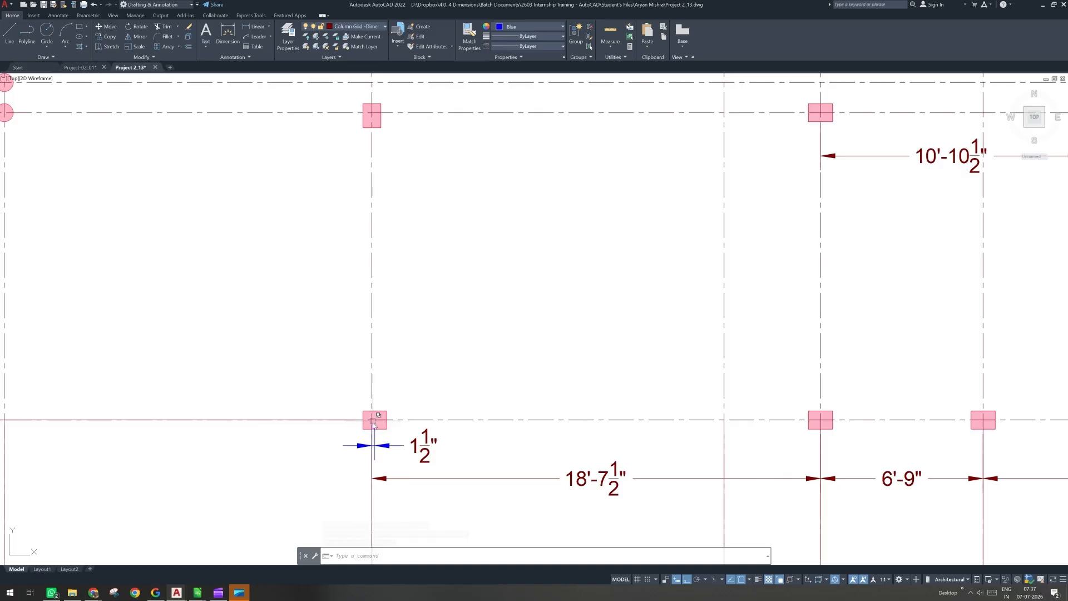
scroll(378, 427, "up", 1)
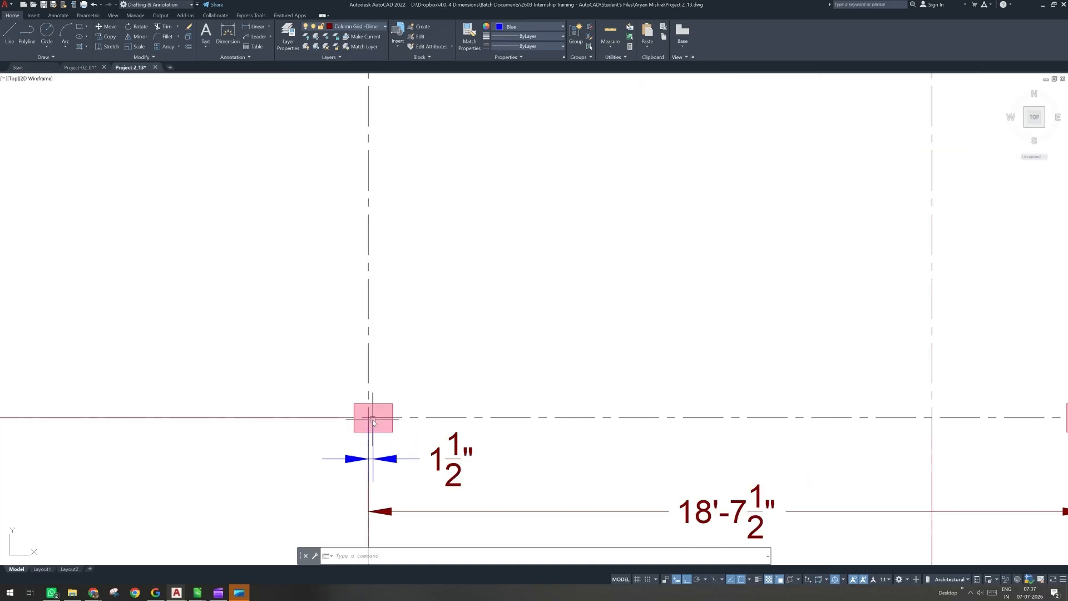
left_click(413, 447)
left_click(395, 469)
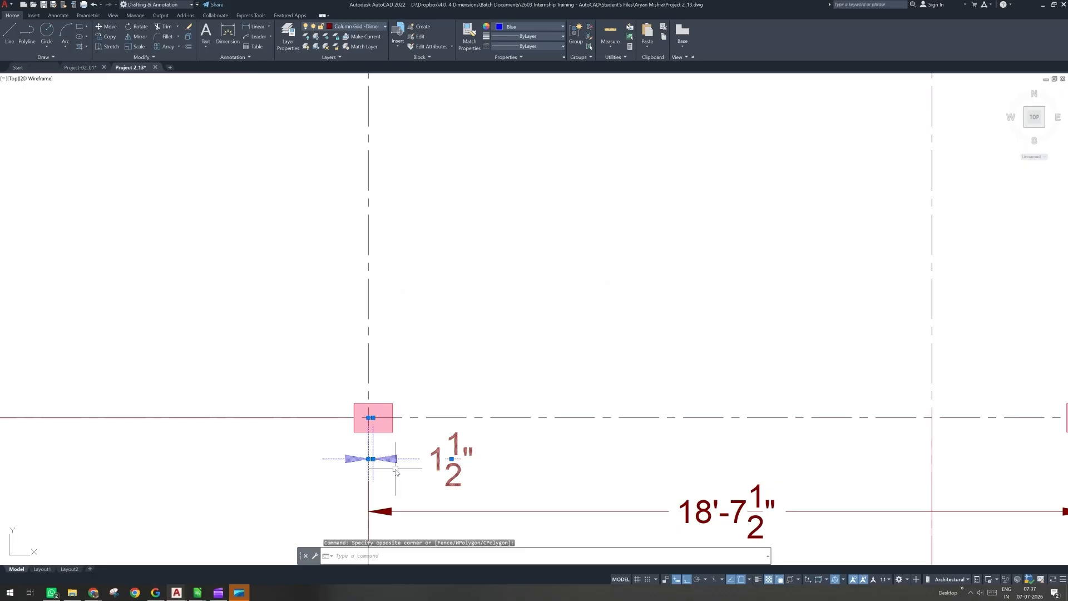
key("Delete")
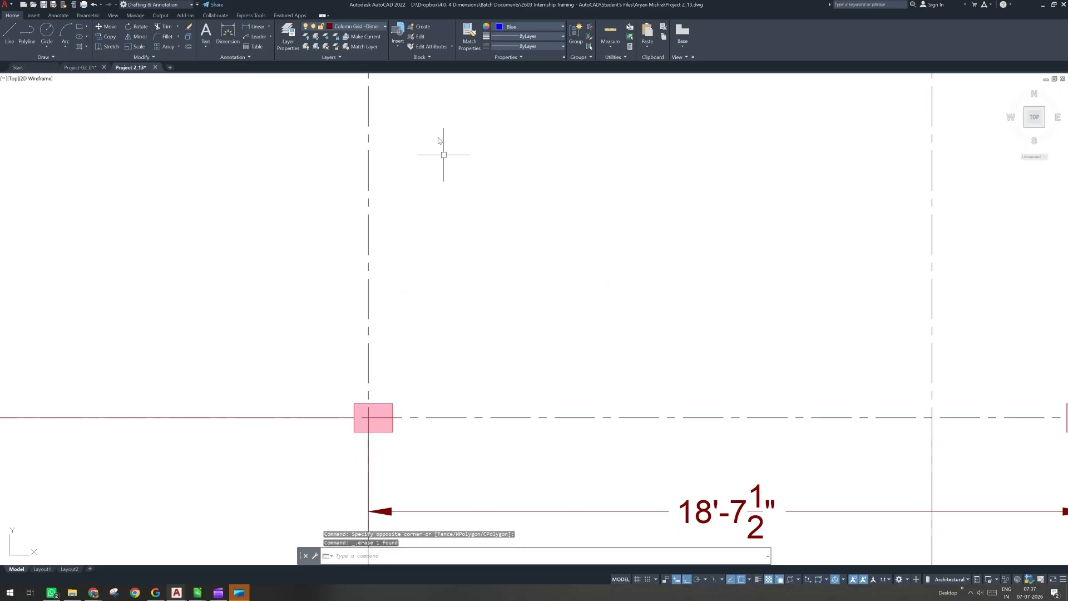
Step: Insert the Column Center Mark block in the open bay above and to the right of the F–1 column
left_click(397, 39)
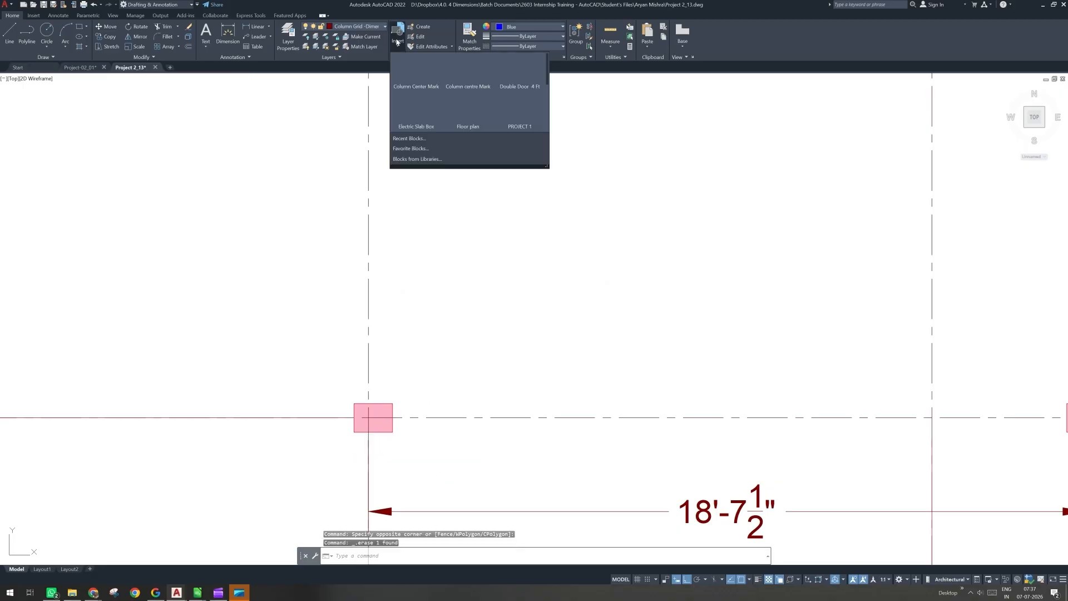
left_click(416, 70)
left_click(440, 315)
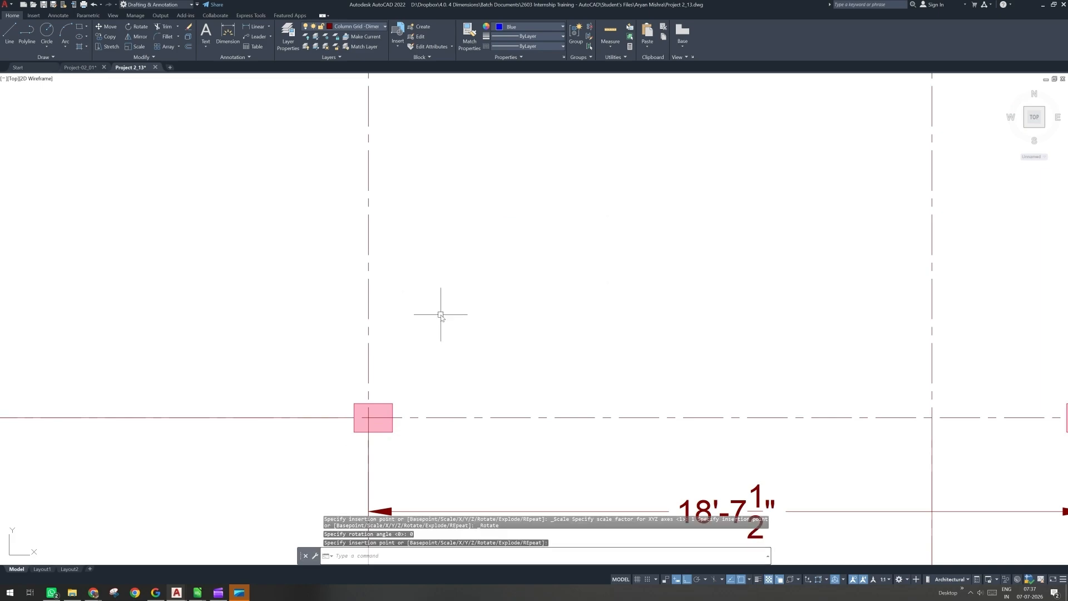
Step: Turn on the Column Centre Mark layer and make it the current layer
left_click(360, 27)
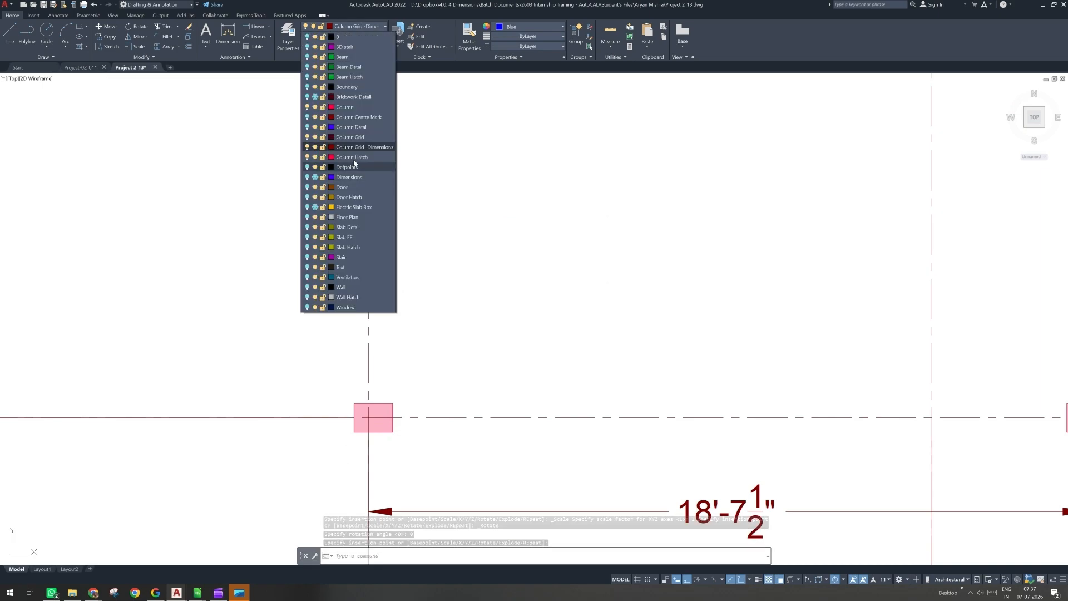
left_click(307, 117)
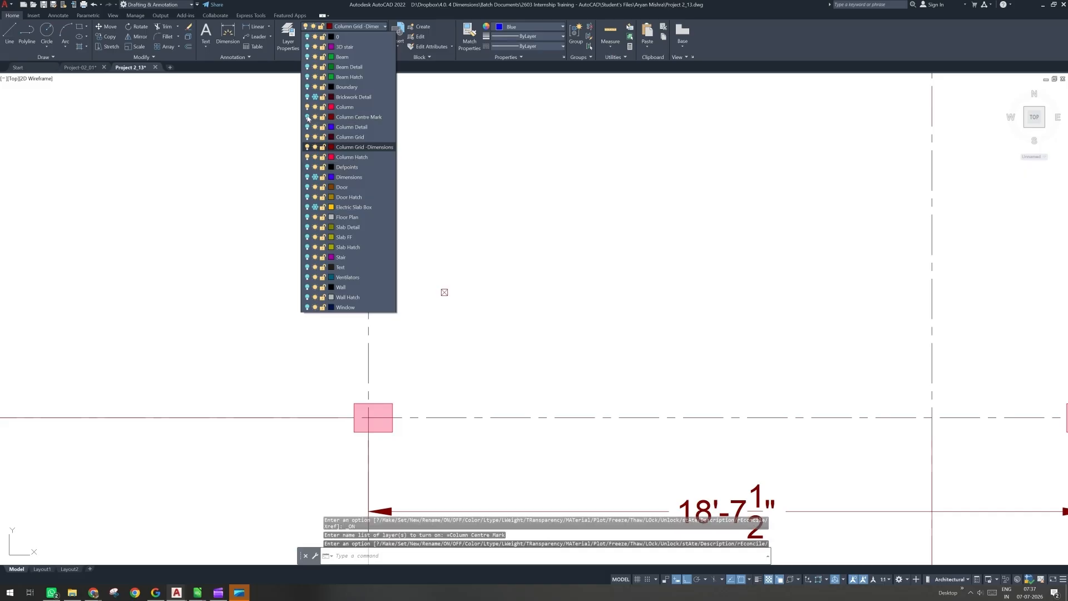
left_click(354, 27)
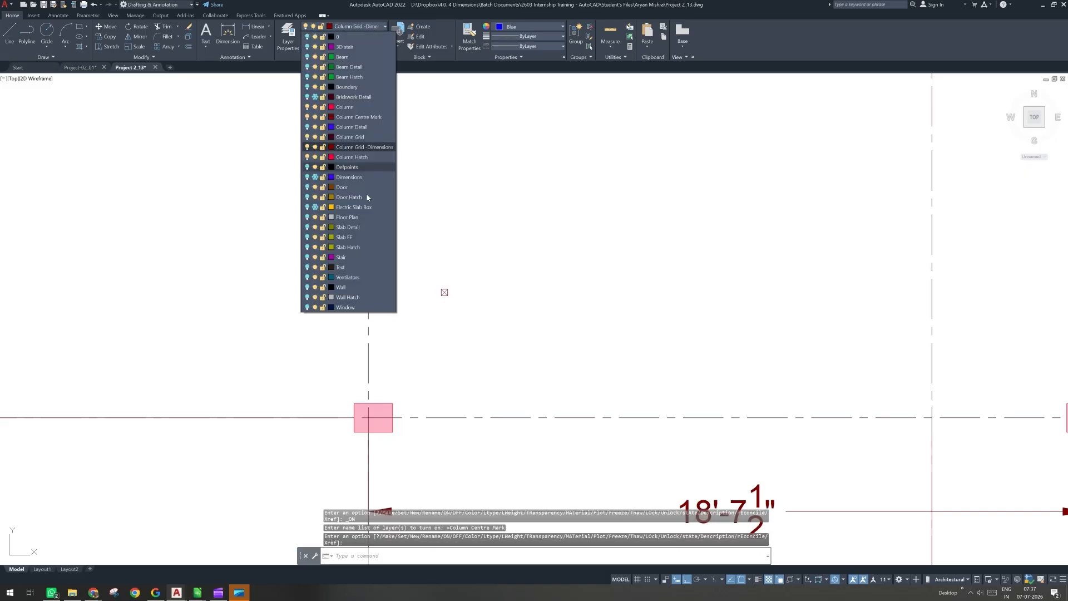
left_click(361, 117)
Step: Add linear dimensions for the width and the height of the inserted column centre mark
scroll(448, 320, "up", 4)
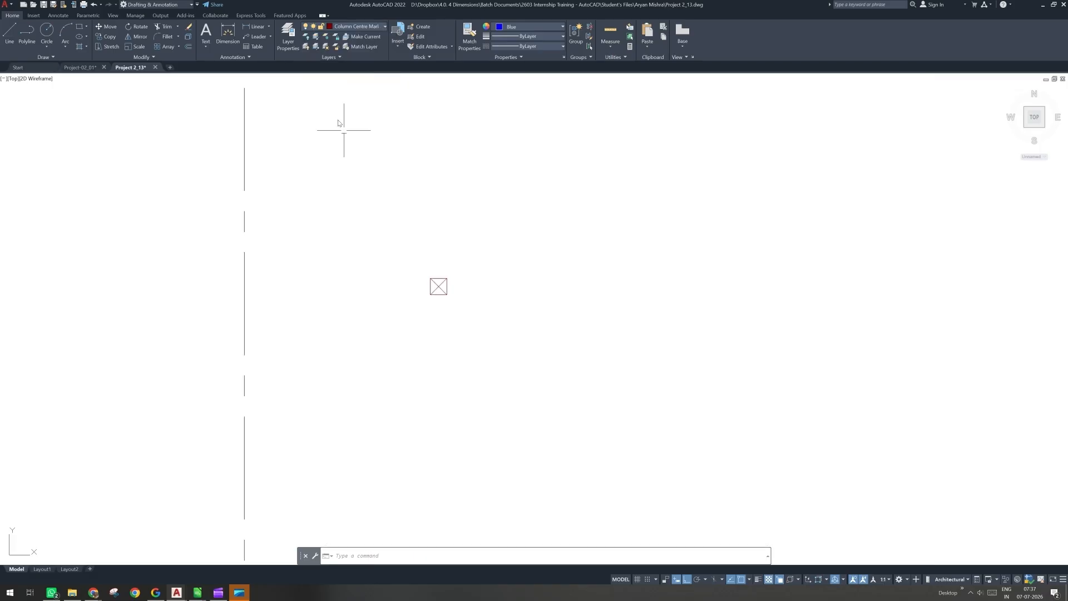
type("dli")
key("Return")
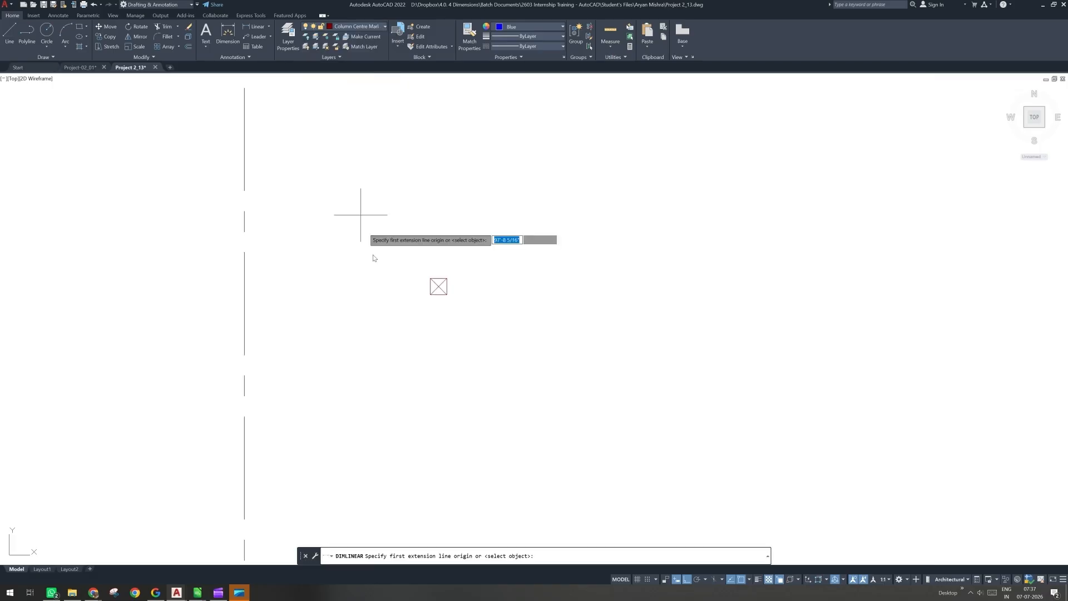
left_click(430, 278)
left_click(444, 278)
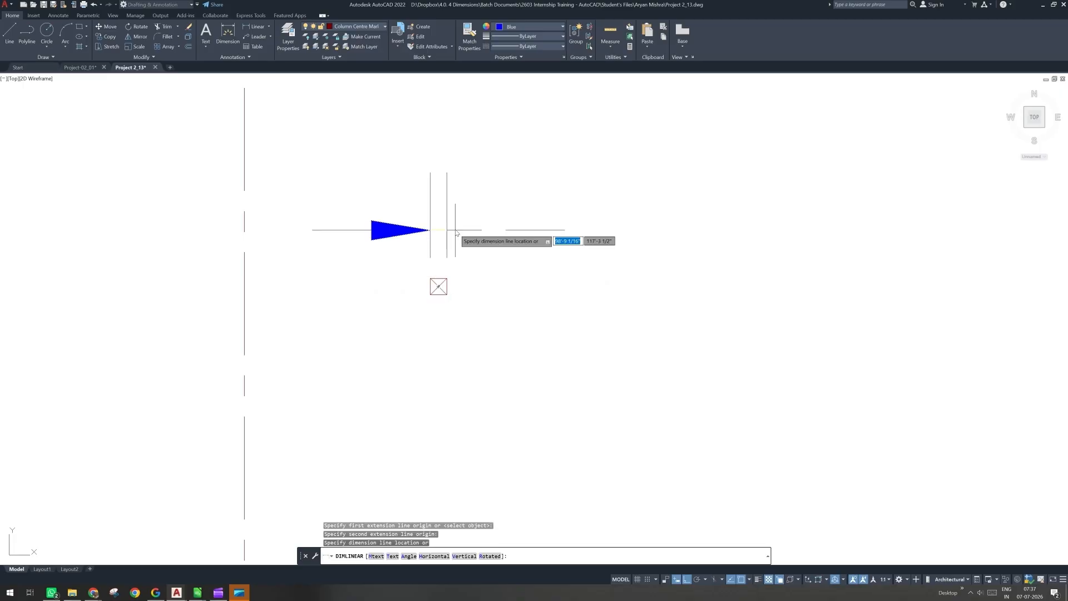
left_click(456, 230)
key("space")
left_click(447, 278)
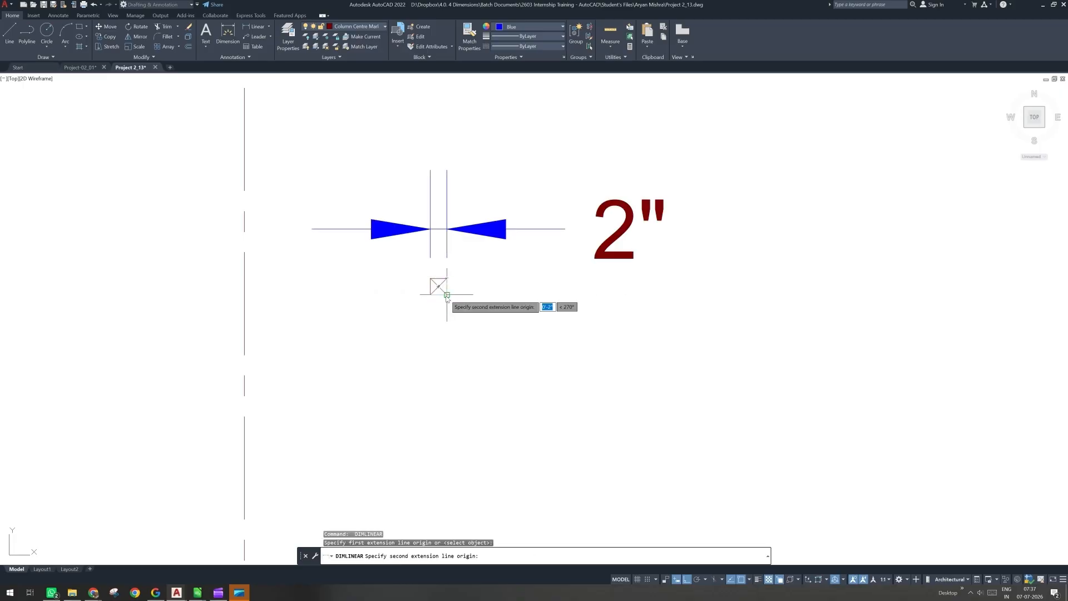
left_click(447, 295)
left_click(495, 314)
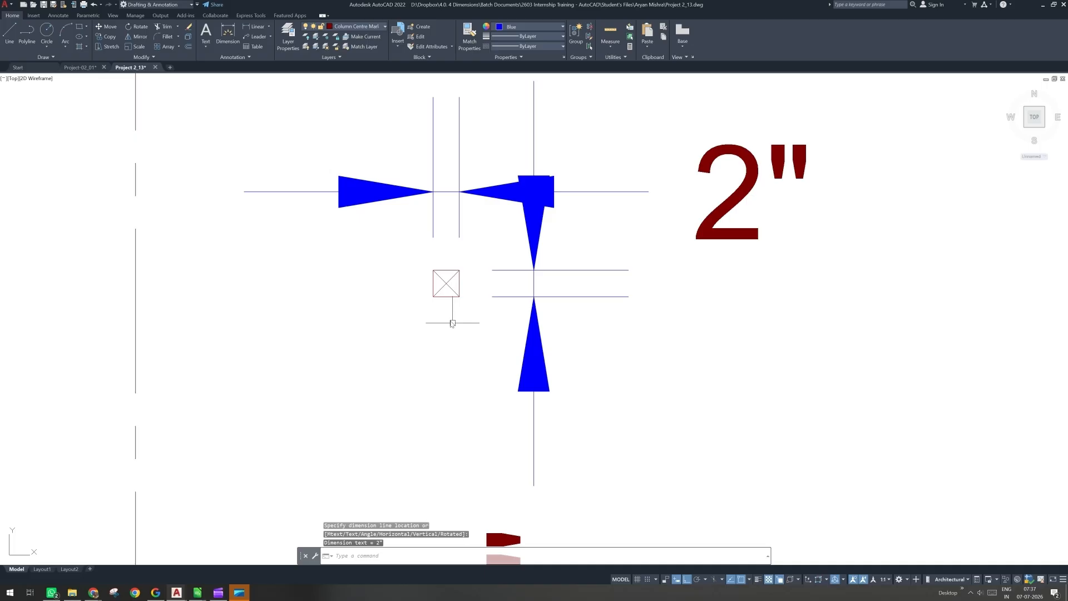
Step: Erase the width and height dimensions around the column centre mark
scroll(489, 329, "down", 4)
left_click_drag(490, 330, 506, 303)
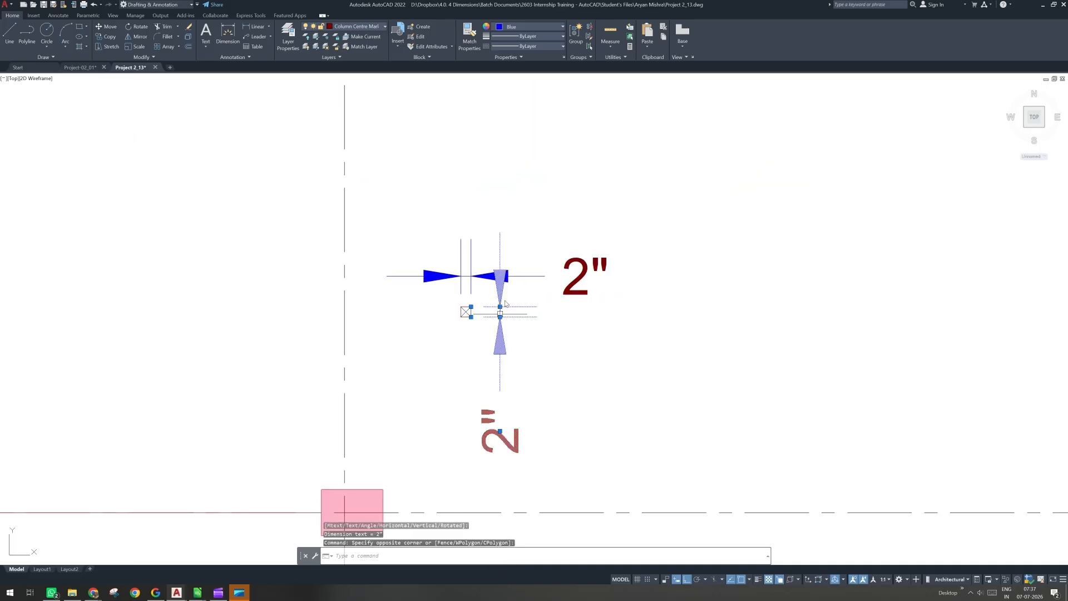
key("Delete")
left_click(466, 313)
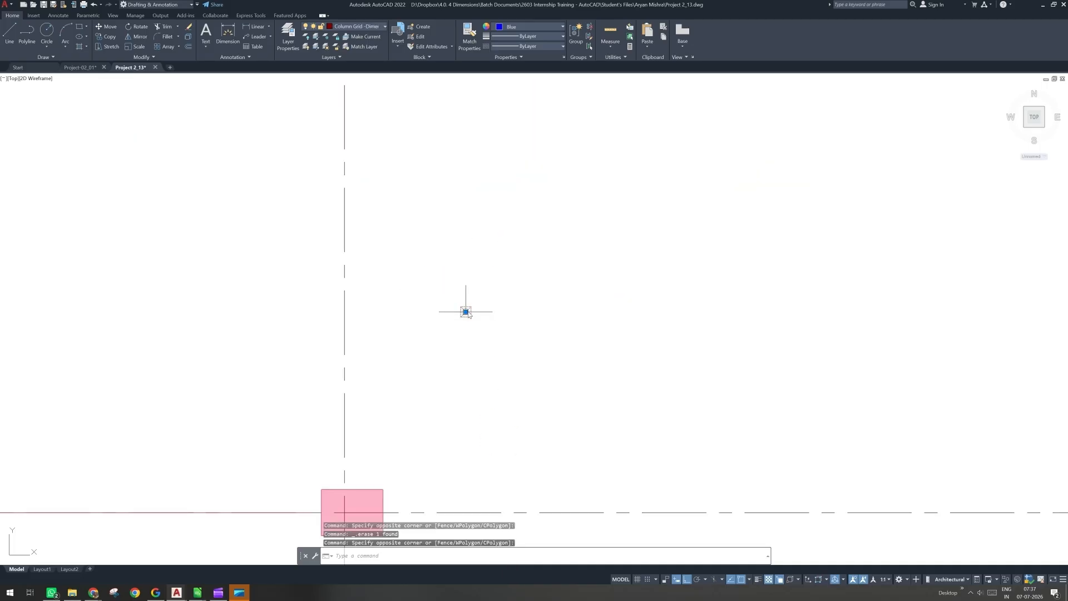
scroll(469, 312, "up", 5)
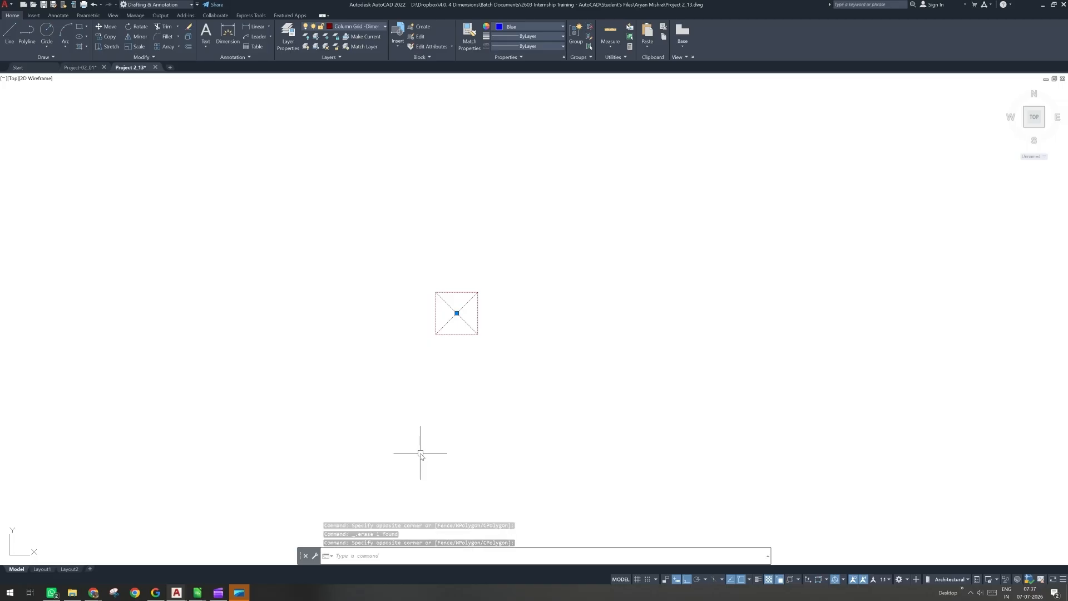
type("x")
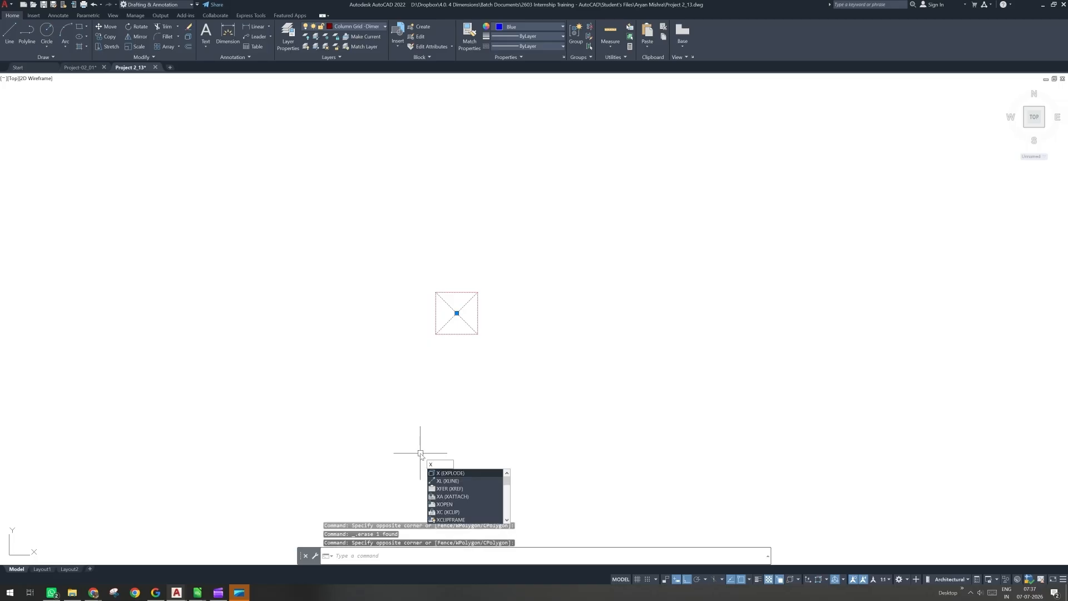
key("Escape")
key("Escape")
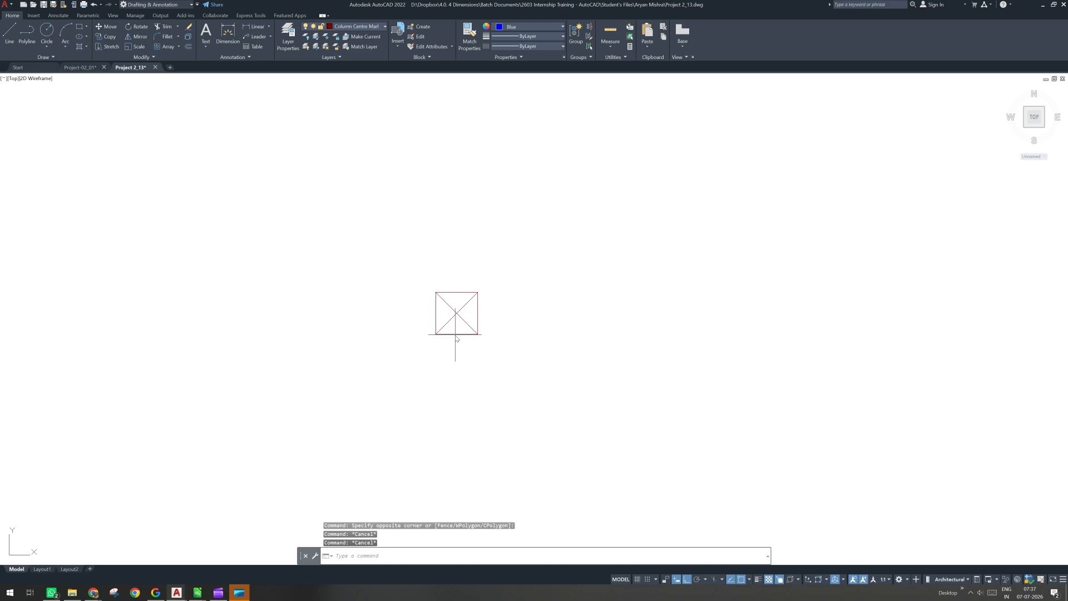
left_click(453, 315)
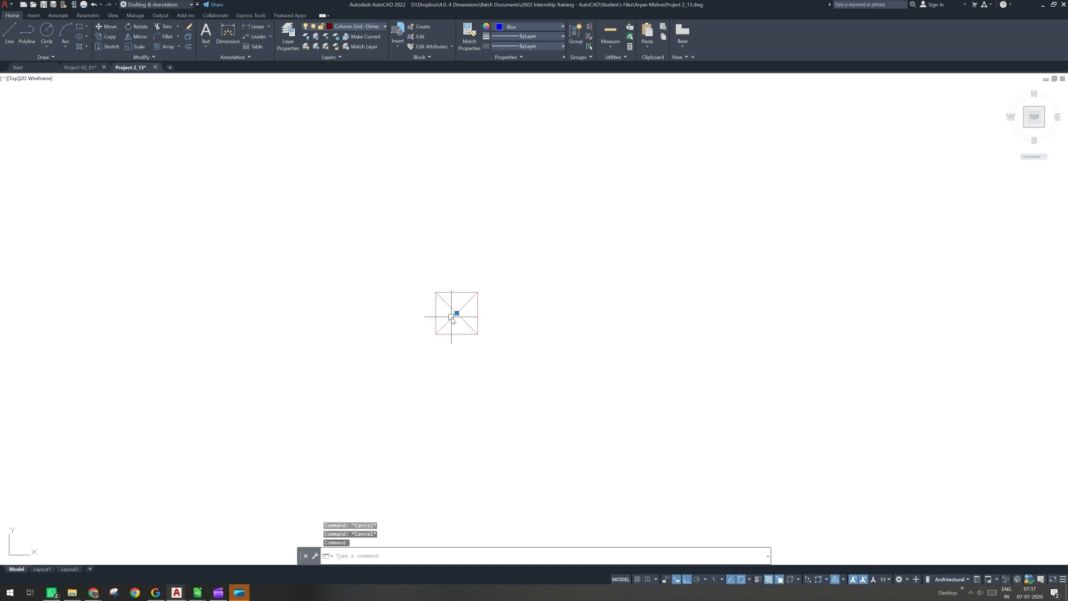
key("Escape")
type("B")
key("Return")
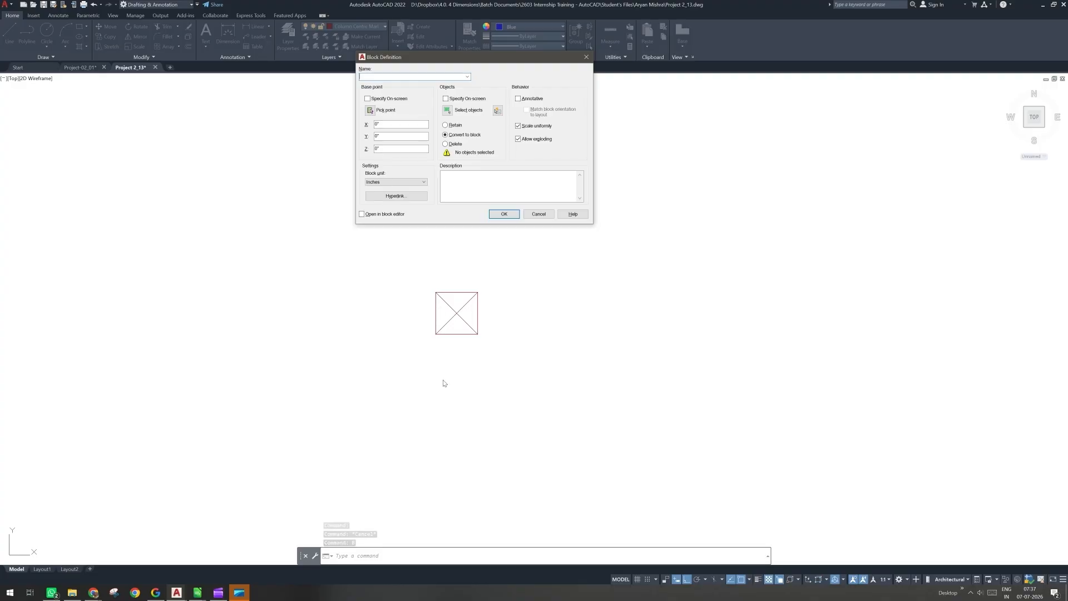
key("Escape")
Step: Open the tool palettes that hold the Column Centre Mark block
left_click(528, 293)
left_click(413, 385)
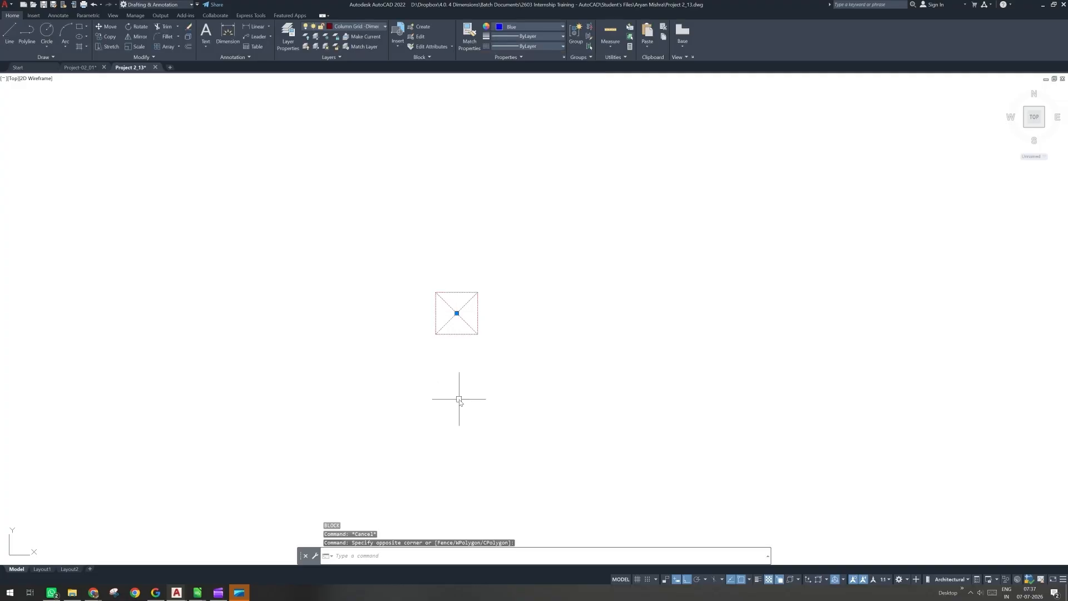
type("Tp")
key("Return")
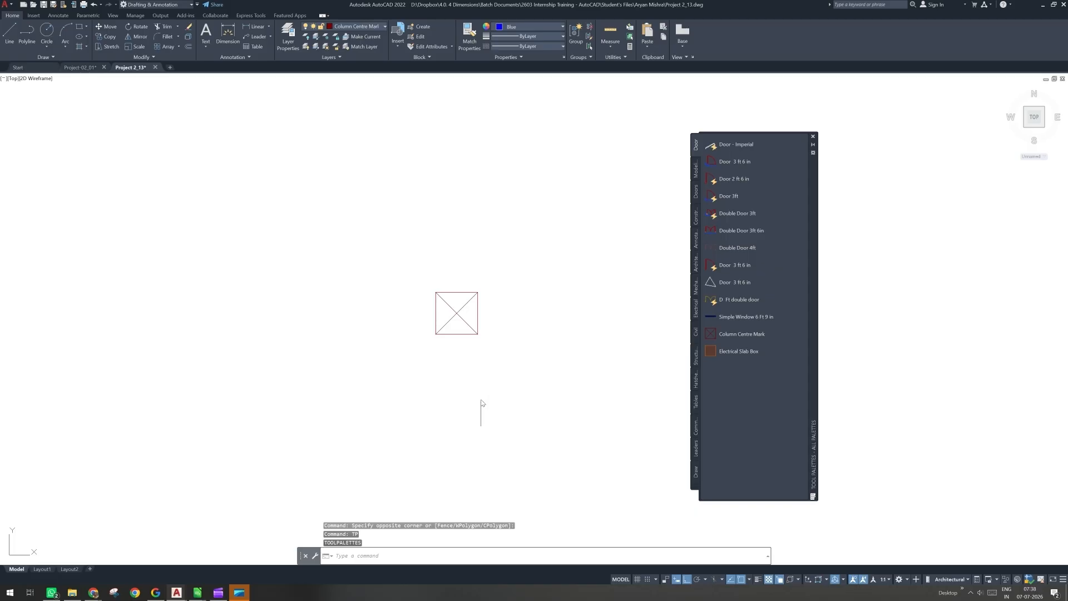
Step: Save the drawing as Project 2_13.dwg in the temp folder on the Desktop
key("ctrl+shift+s")
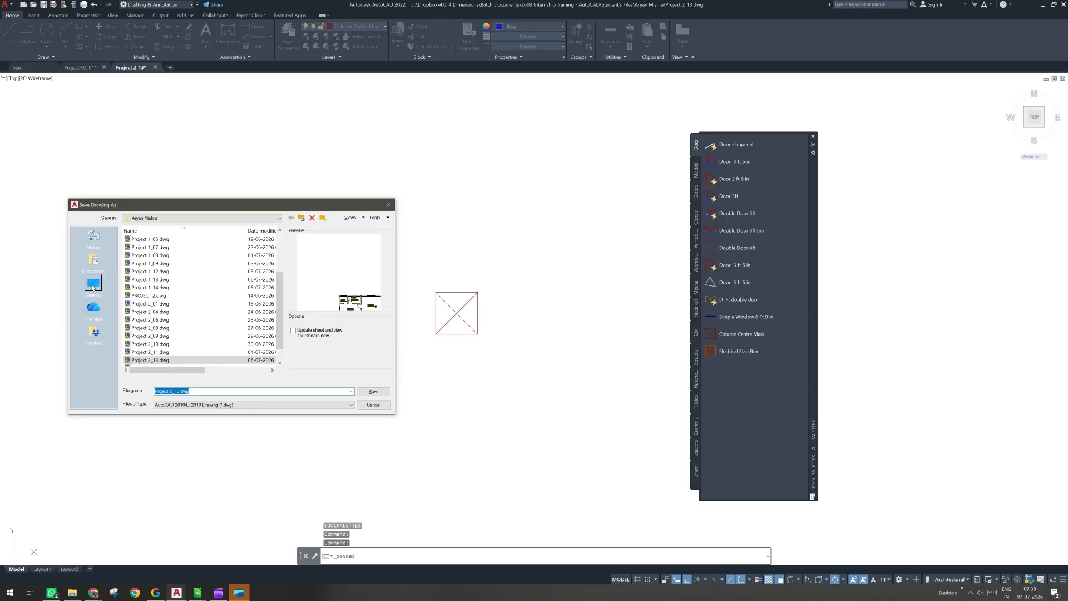
left_click(269, 219)
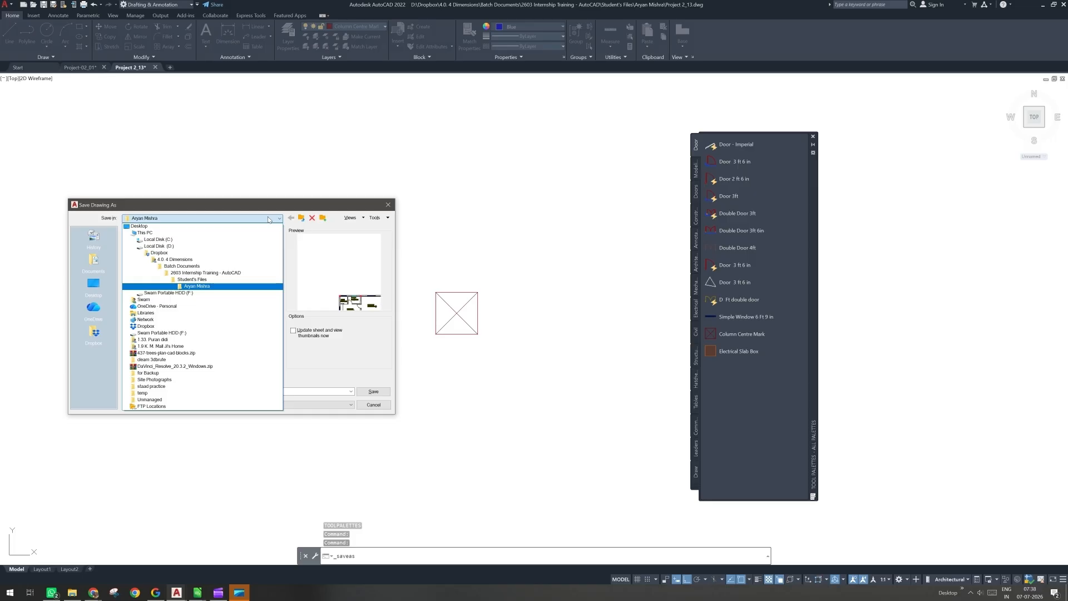
left_click(140, 226)
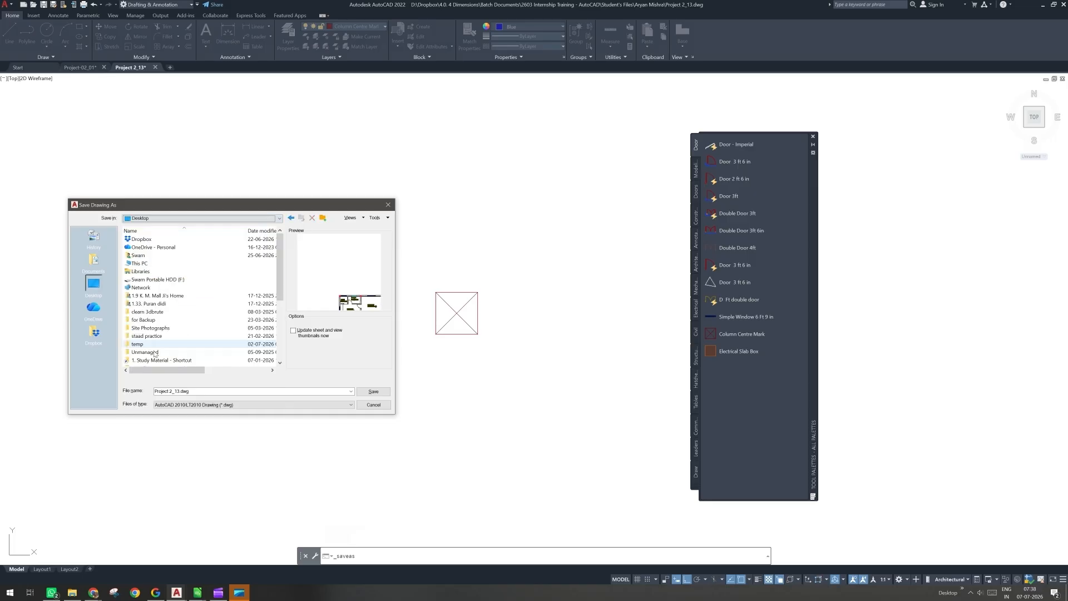
double_click(143, 345)
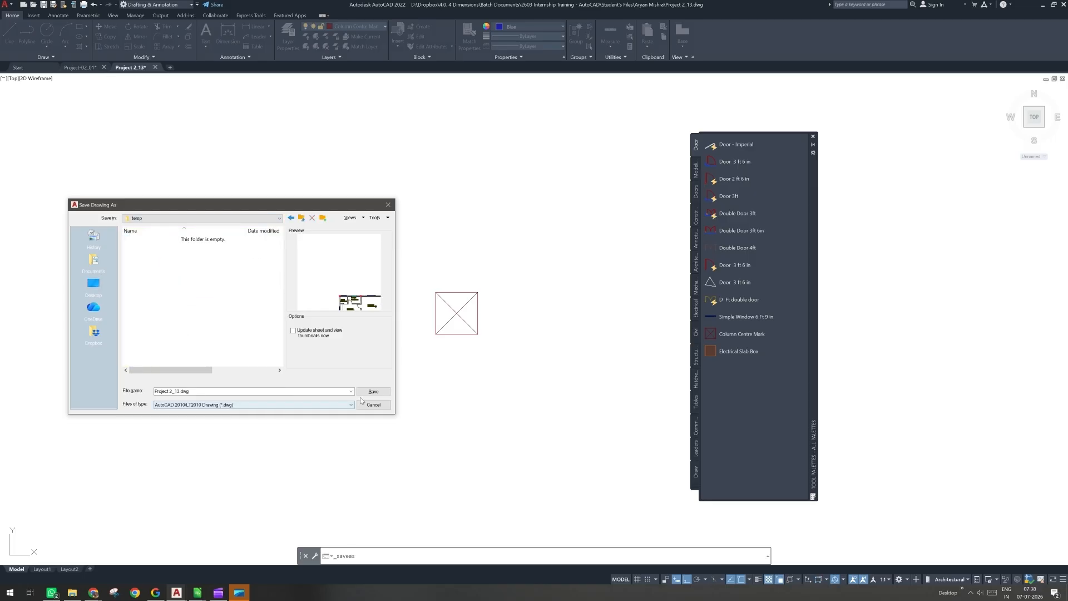
left_click(364, 391)
Step: Add the inserted column centre mark block to the Door tool palette as a reusable tool
left_click(522, 336)
left_click(403, 389)
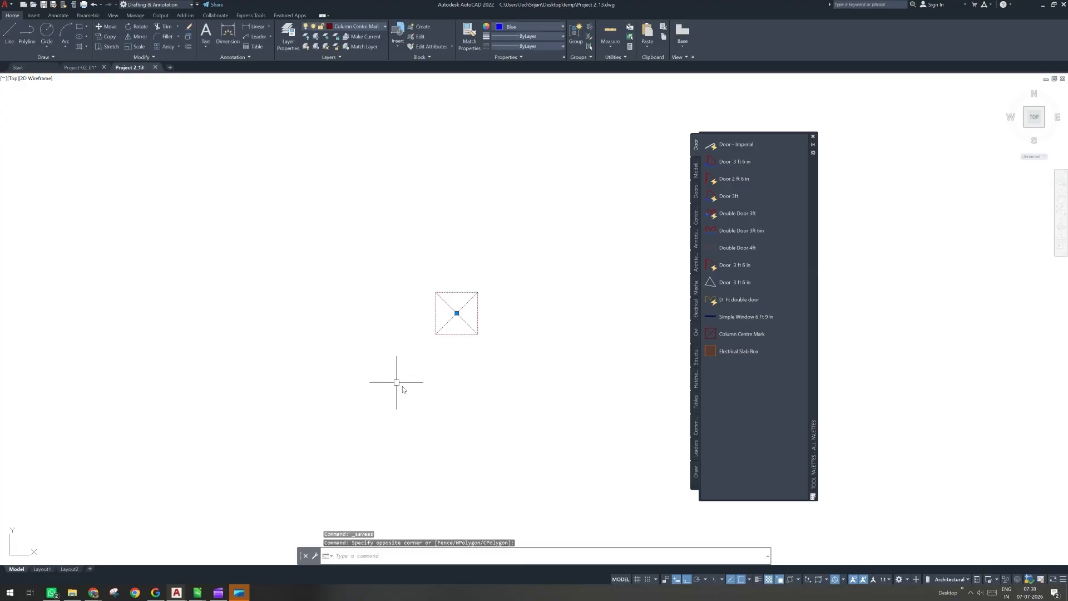
key("Escape")
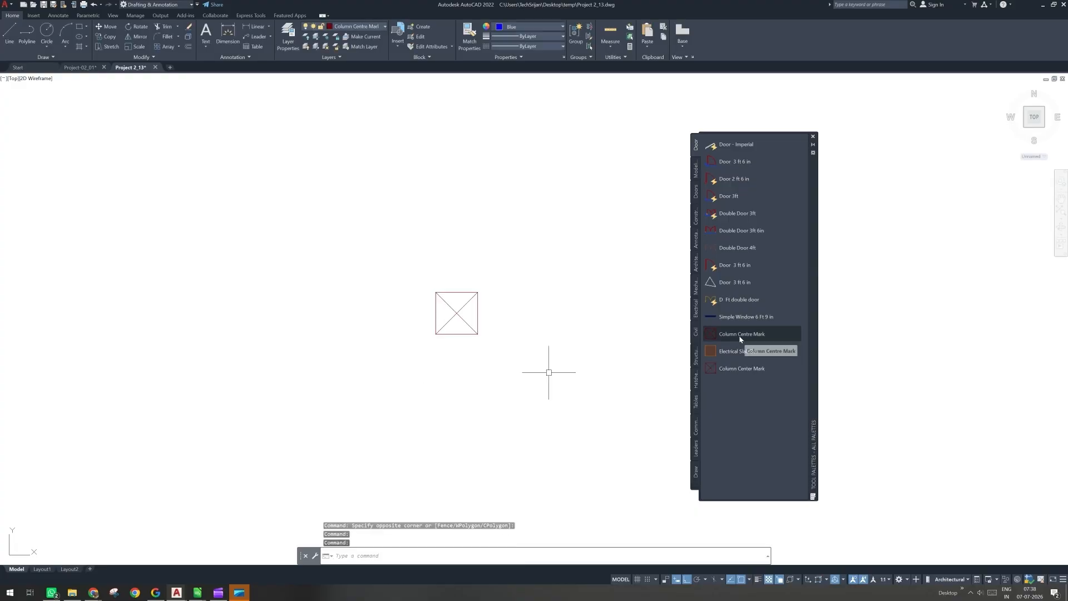
Step: Erase the loose column centre mark block from the empty drawing area
scroll(457, 323, "down", 5)
left_click(474, 303)
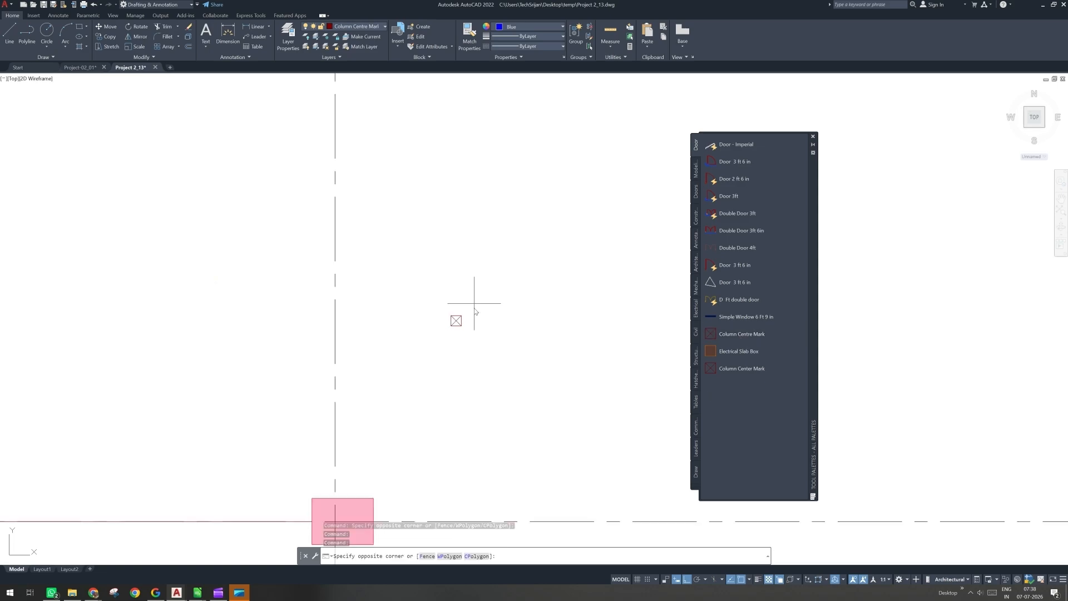
left_click(419, 361)
key("Delete")
Step: Insert the newly added Column Center Mark block at the centre of the column on grid F/6
scroll(419, 361, "down", 4)
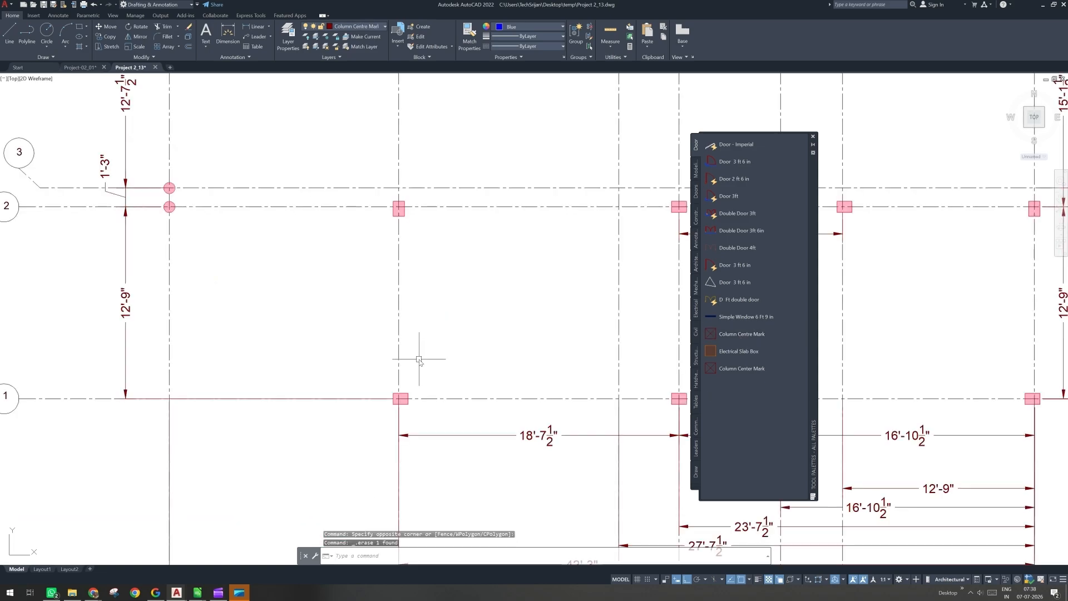
scroll(419, 361, "down", 4)
middle_click_drag(398, 138, 350, 315)
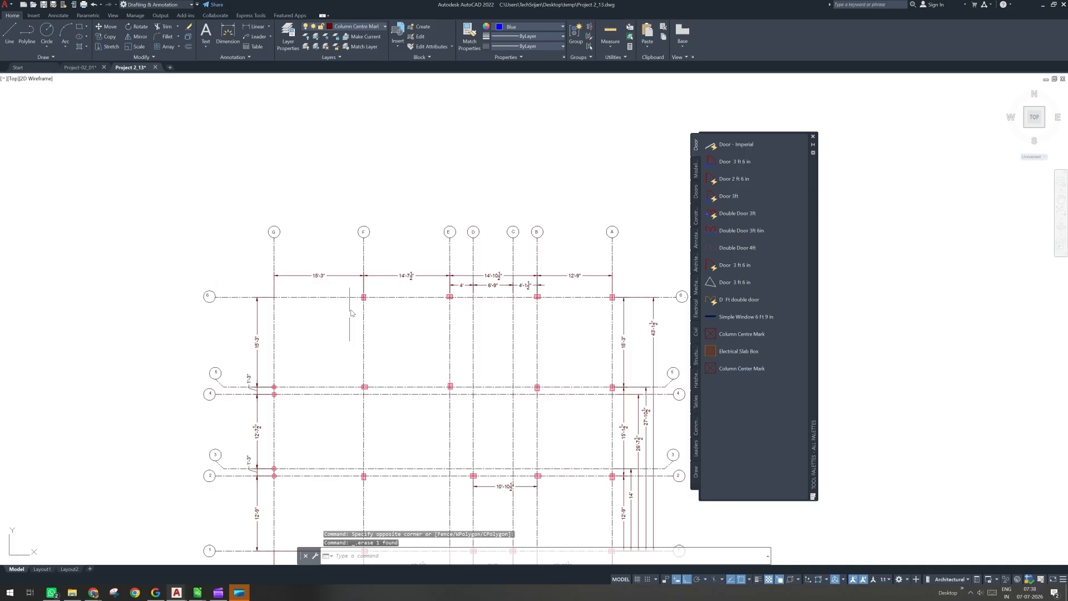
scroll(388, 286, "up", 8)
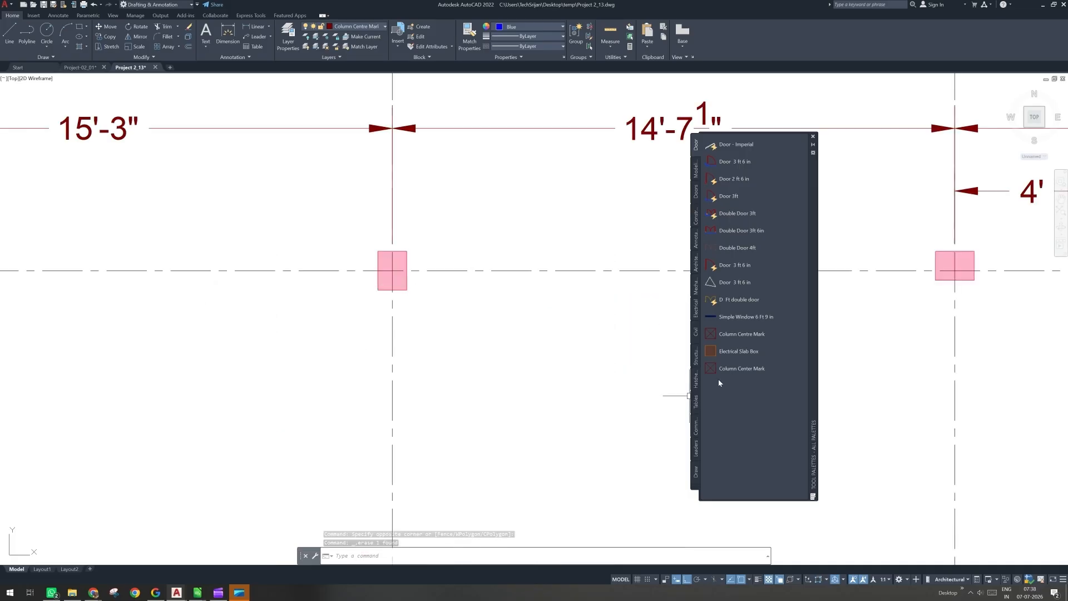
left_click_drag(724, 368, 449, 331)
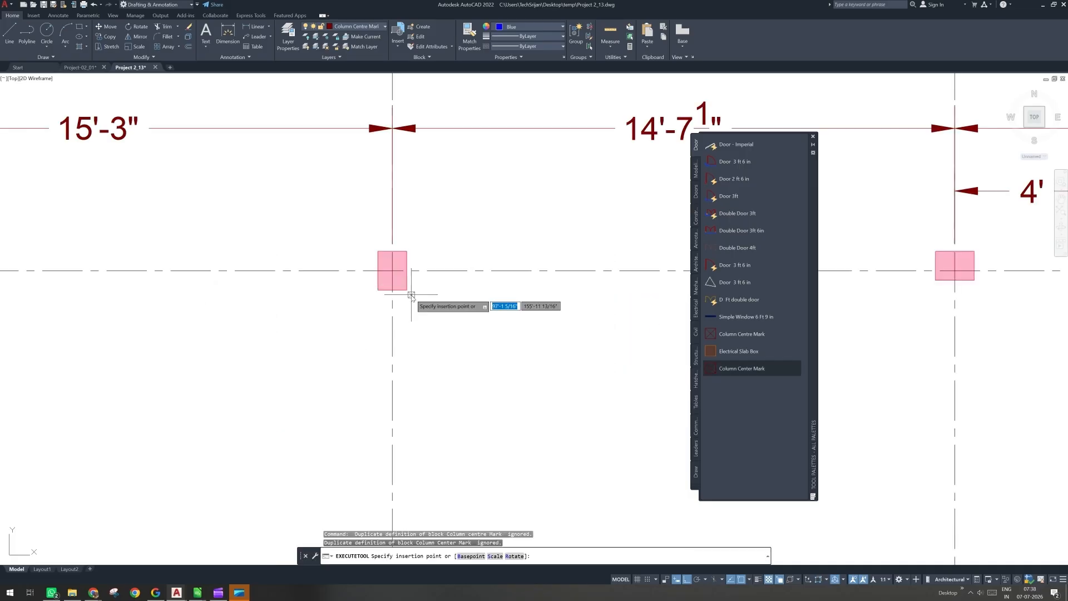
left_click(395, 274)
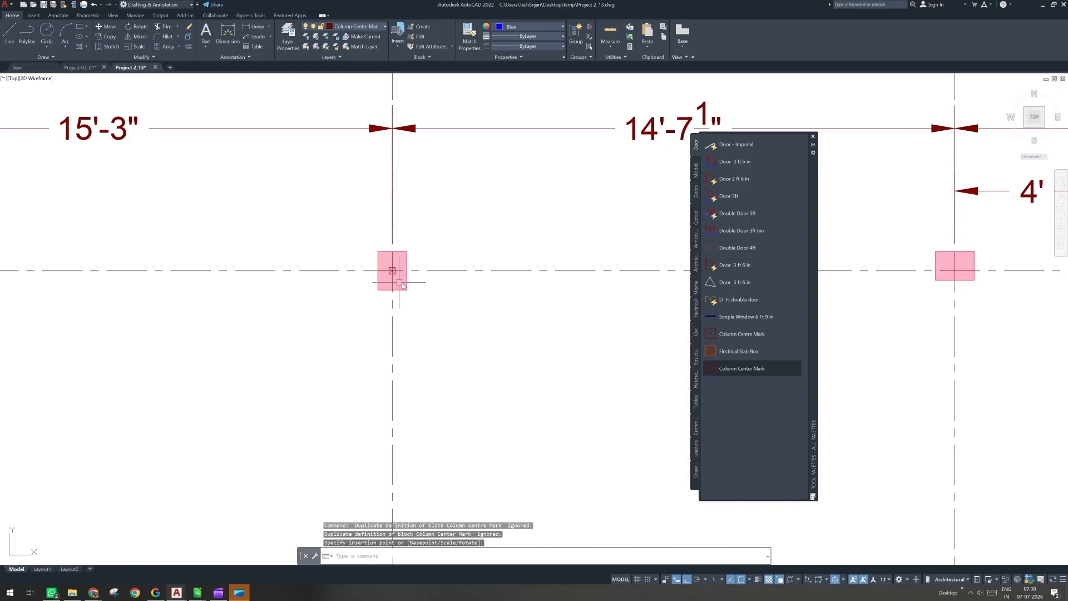
Step: Insert a Column Center Mark block at the geometric centre of the offset column on grid E/6
middle_click_drag(657, 353, 326, 381)
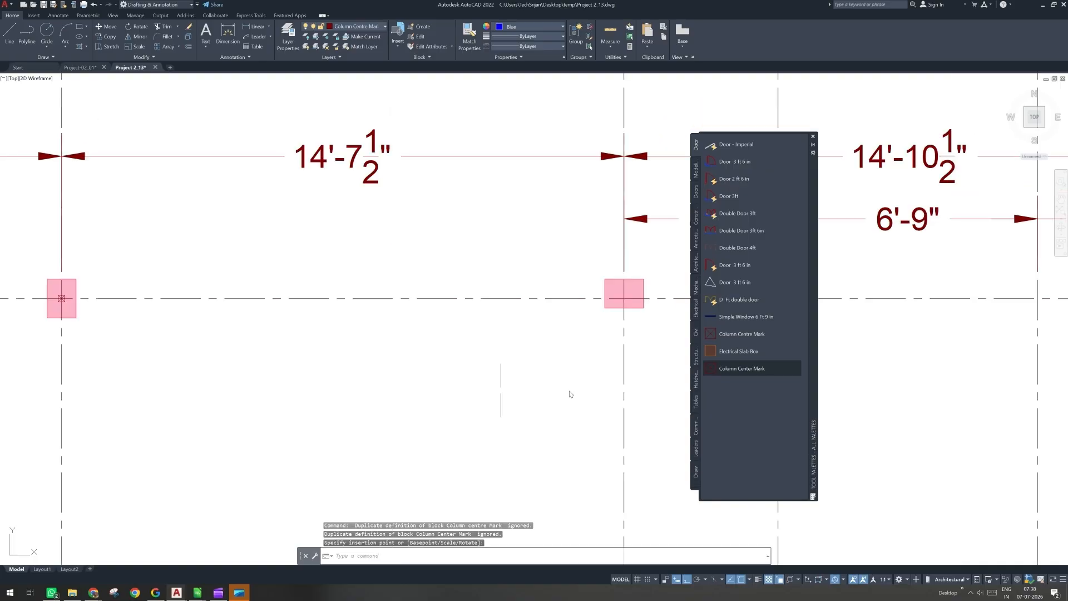
left_click(727, 370)
left_click(625, 303)
middle_click_drag(625, 304, 393, 327)
scroll(398, 331, "up", 4)
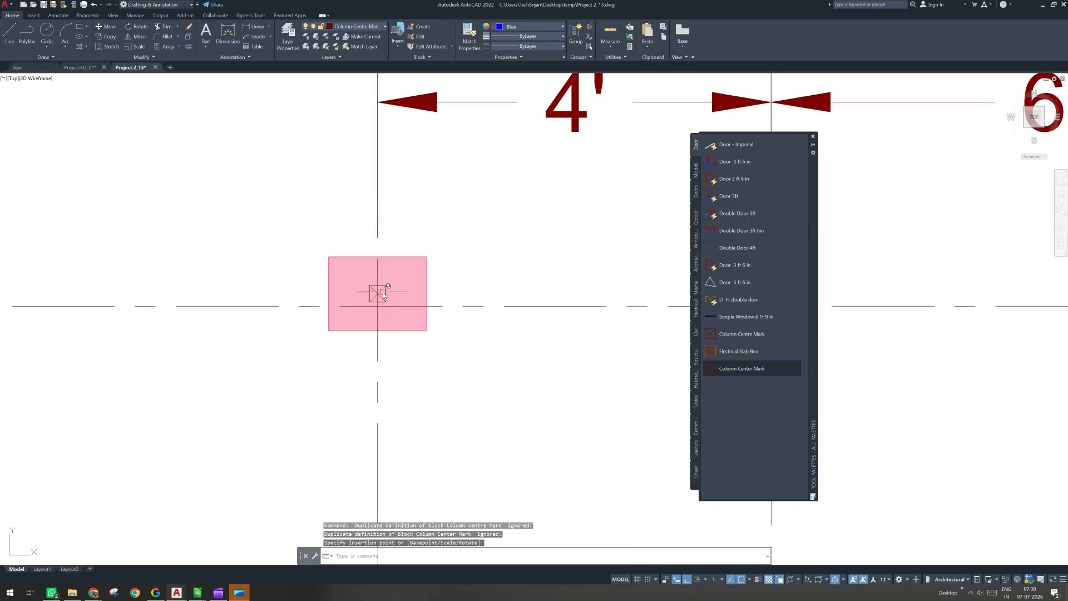
Step: Draw a test rectangle beside the column on grid B/6 and insert a Column Center Mark at its geometric centre
scroll(382, 292, "down", 6)
middle_click_drag(657, 385, 429, 372)
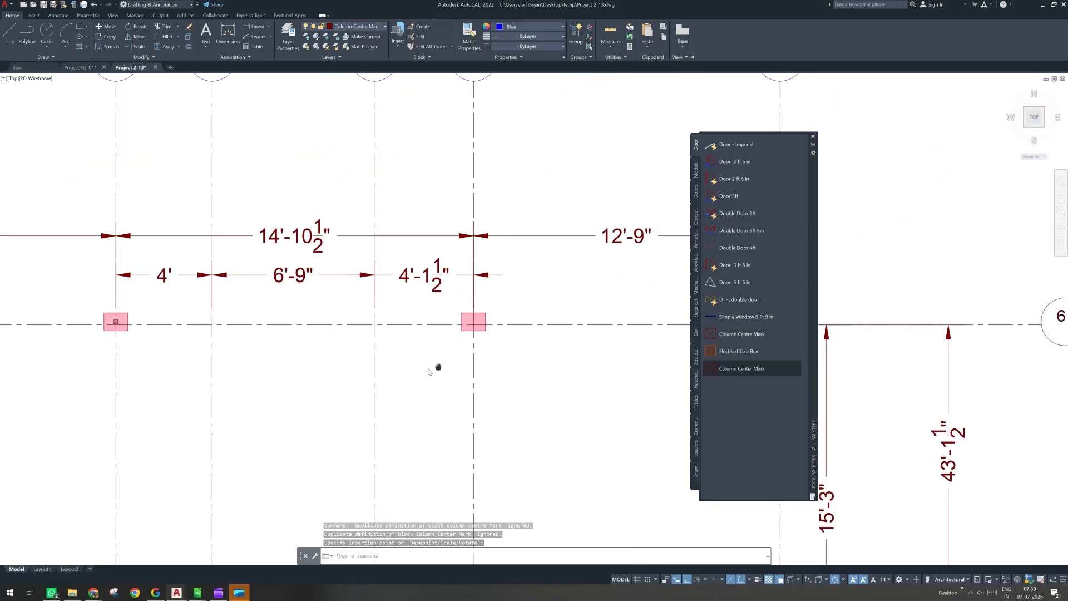
scroll(429, 372, "up", 4)
type("re")
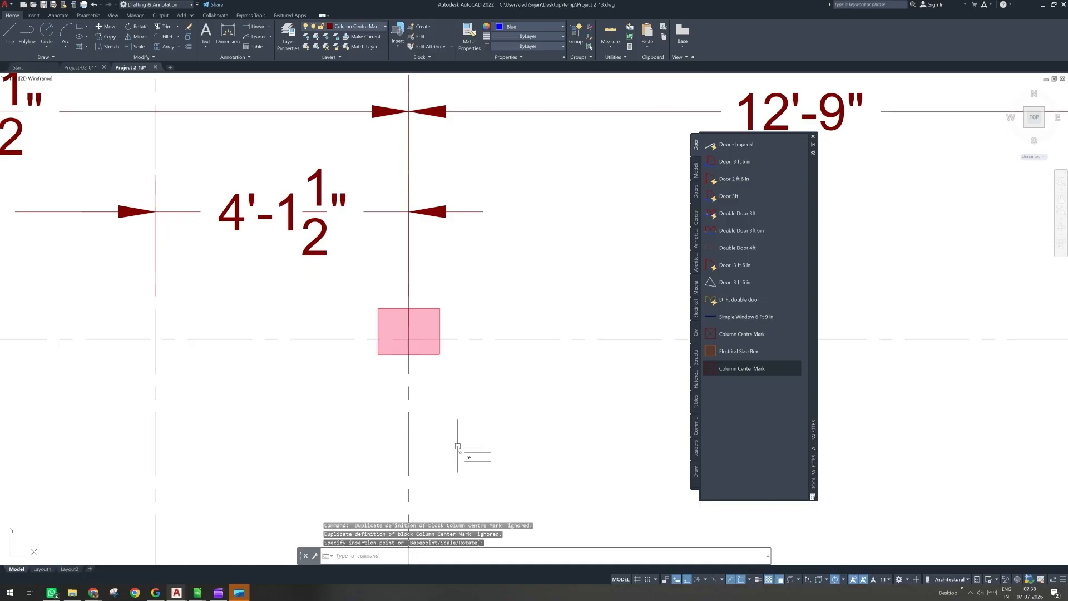
type("c")
key("Return")
left_click(472, 401)
left_click(558, 454)
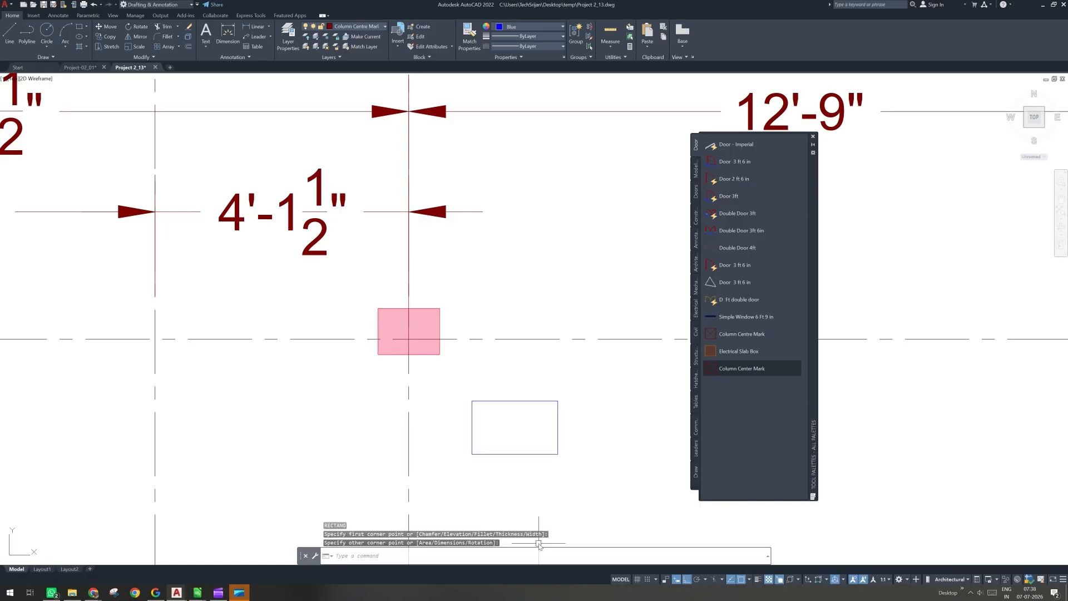
left_click(724, 372)
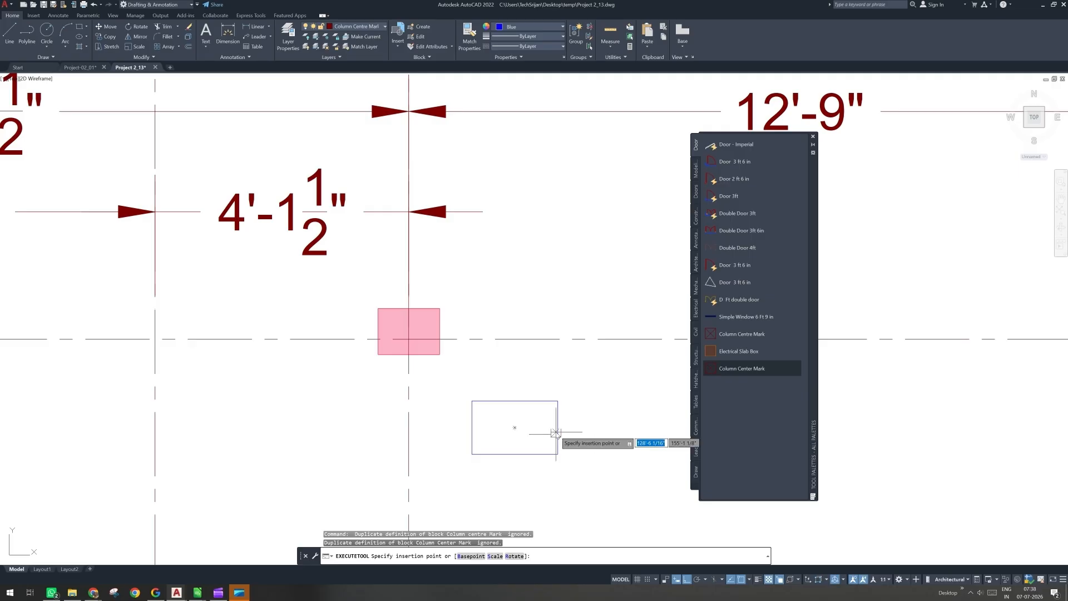
left_click(515, 428)
Step: Draw a second closed rectangle from four separate lines beside the test rectangle, about 1'-0 1/2" high
middle_click_drag(587, 449, 476, 431)
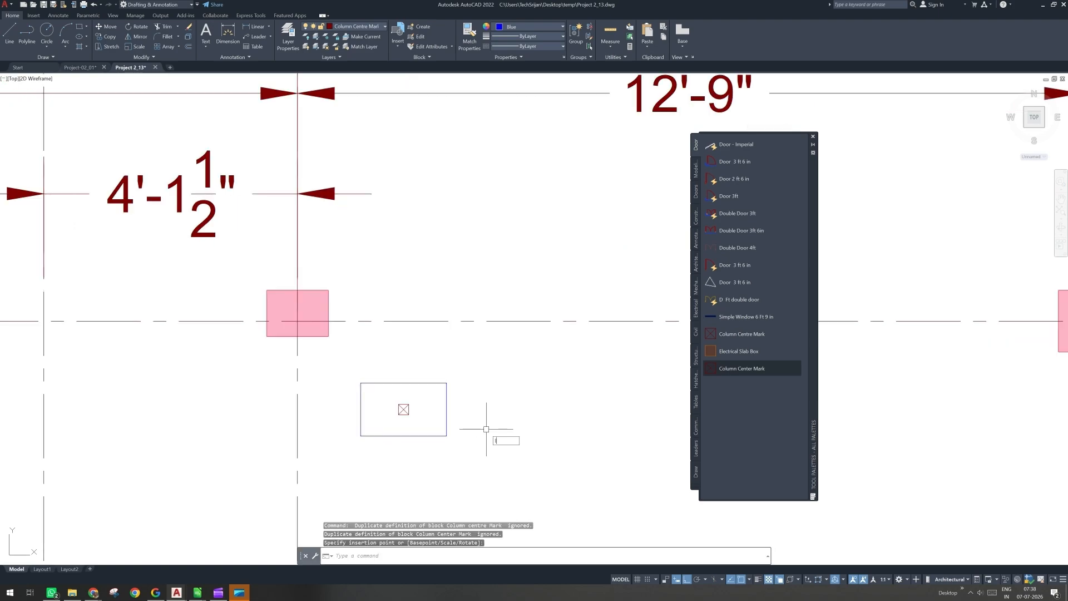
type("l")
key("Return")
left_click(501, 377)
left_click(587, 380)
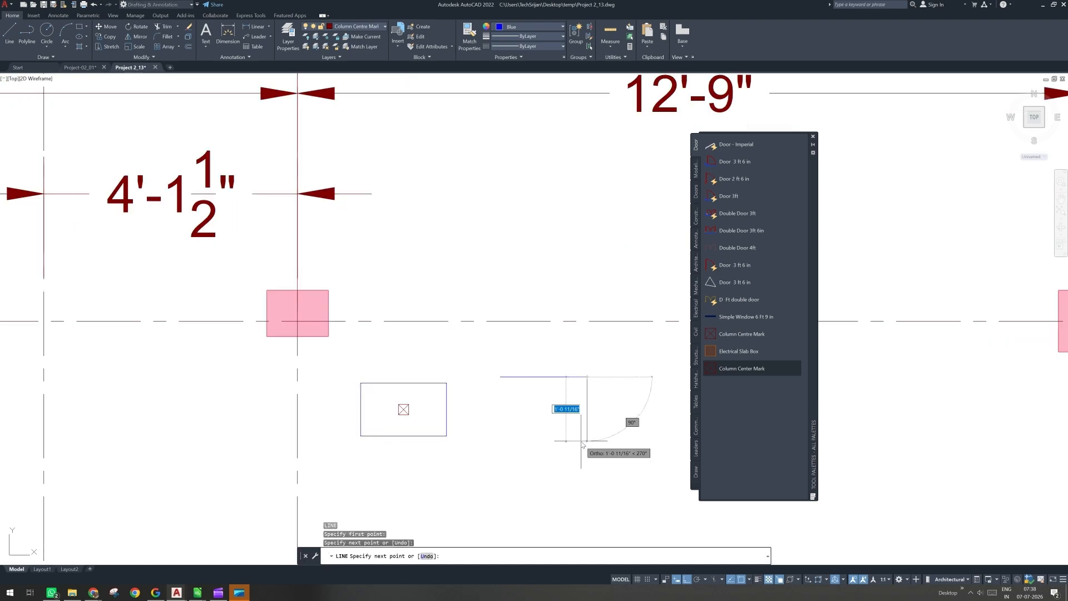
left_click(582, 441)
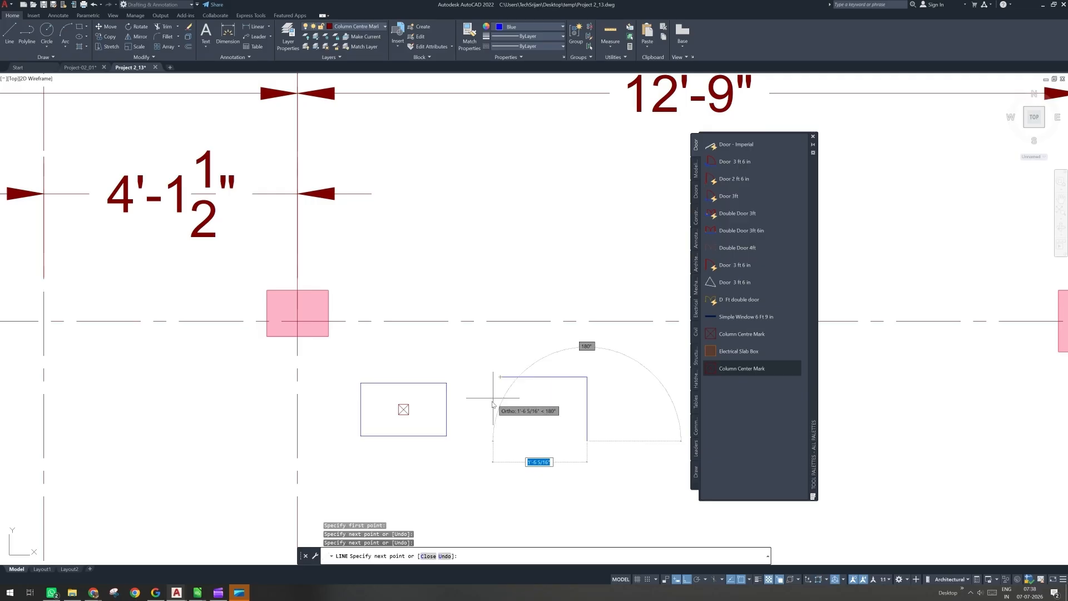
left_click(501, 440)
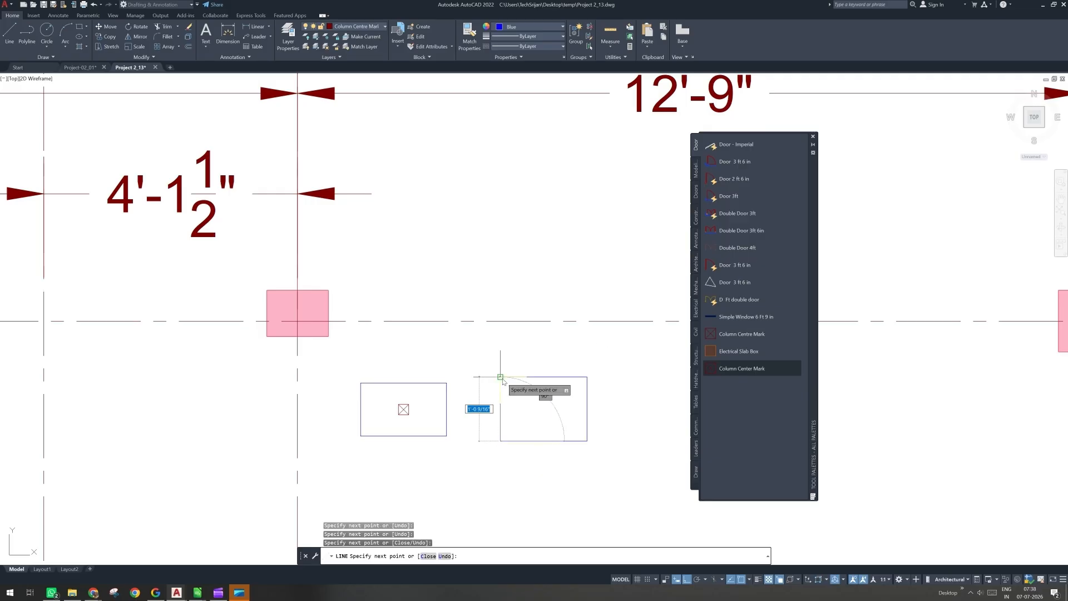
left_click(501, 377)
key("Return")
Step: Insert a Column Center Mark in the four-line rectangle using Mid Between 2 Points on its opposite corners
left_click(712, 370)
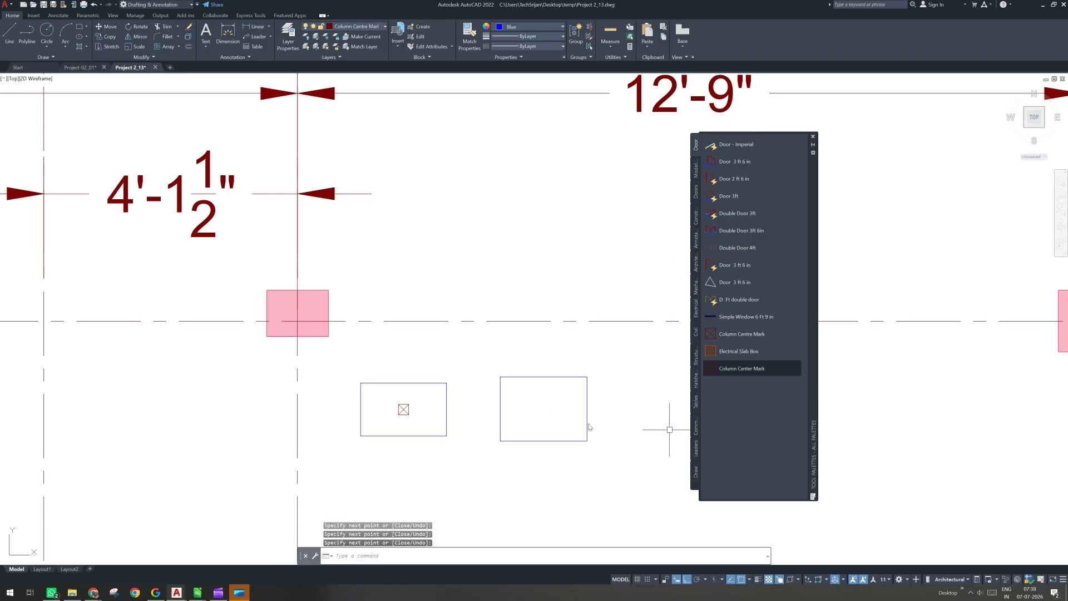
right_click(546, 417, "shift")
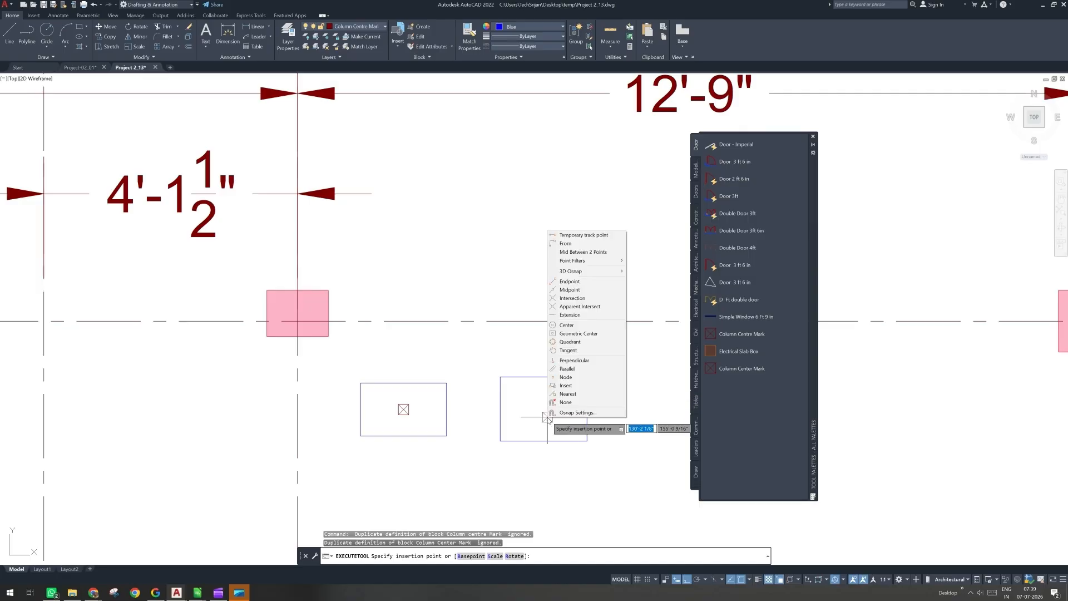
left_click(588, 253)
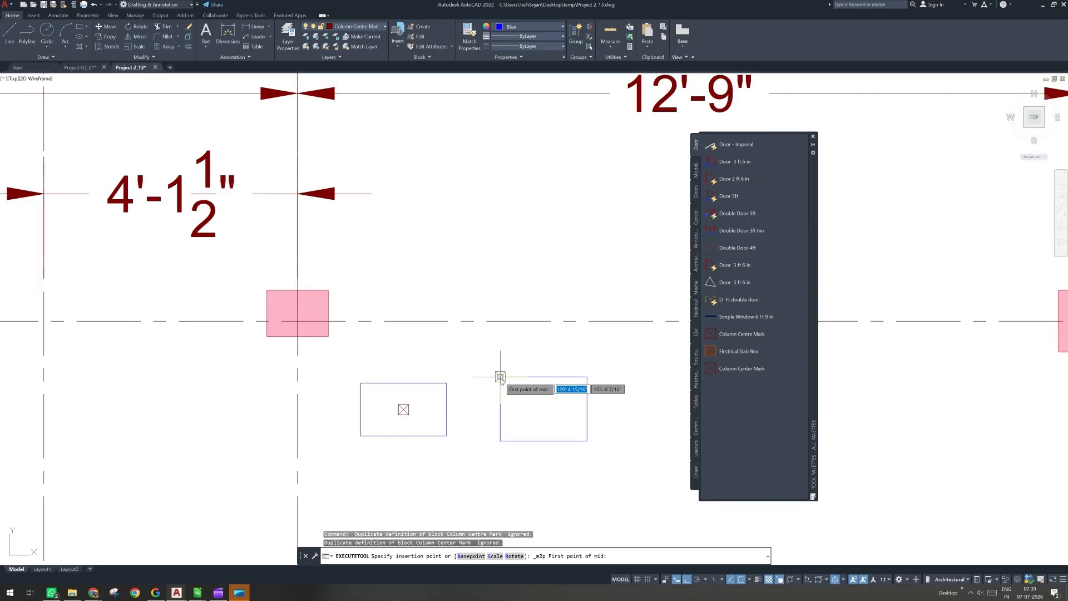
left_click(501, 377)
left_click(583, 441)
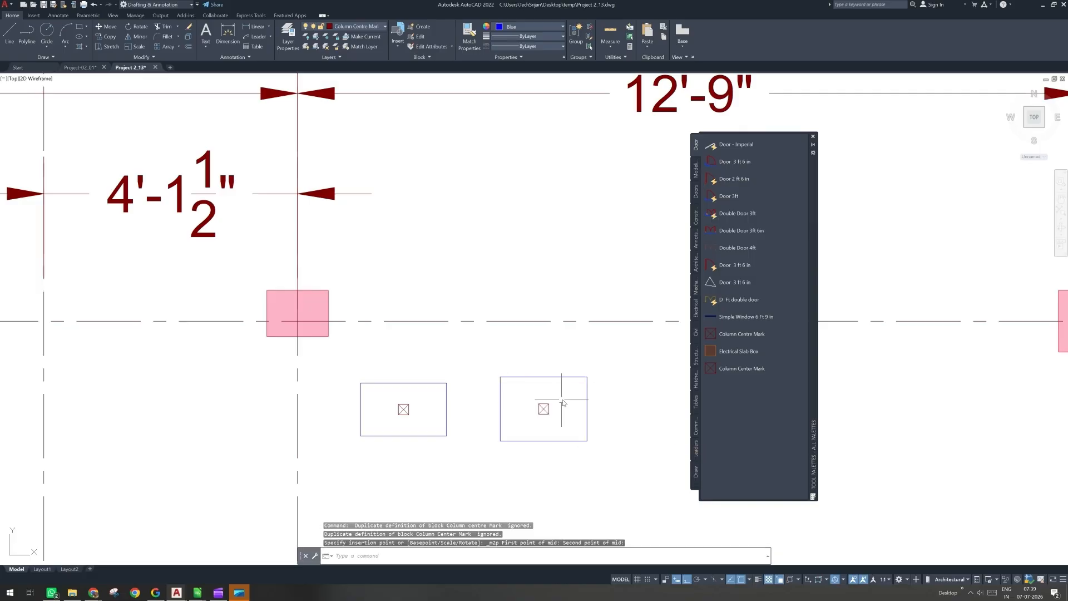
Step: Erase the Column Center Mark from the four-line rectangle
left_click(544, 409)
left_click(532, 423)
key("Delete")
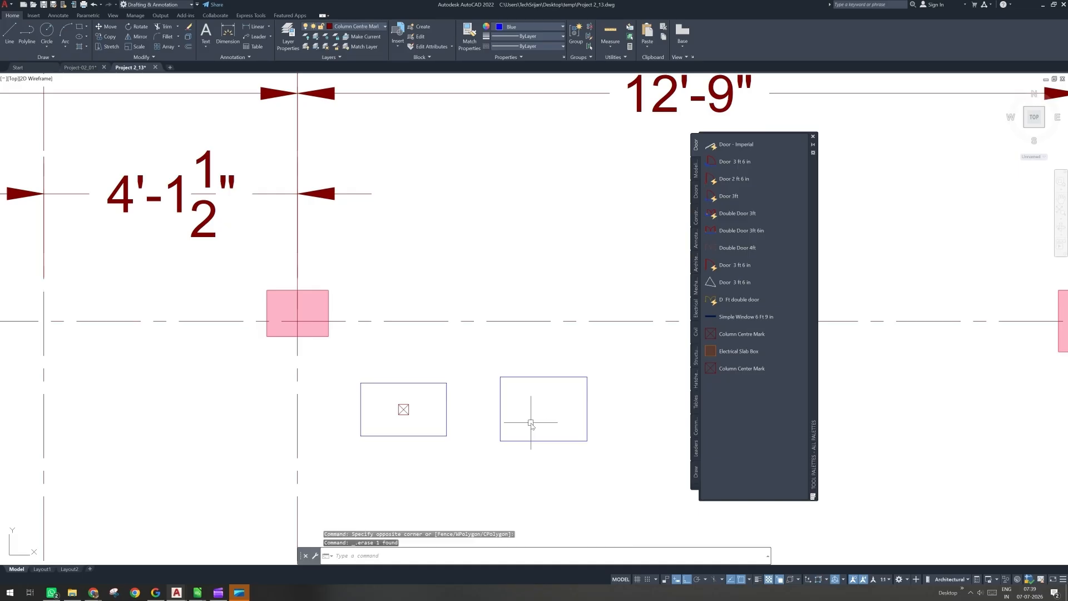
Step: Create a boundary polyline inside the four-line rectangle and insert a Column Center Mark at its geometric centre
type("Bo")
key("Return")
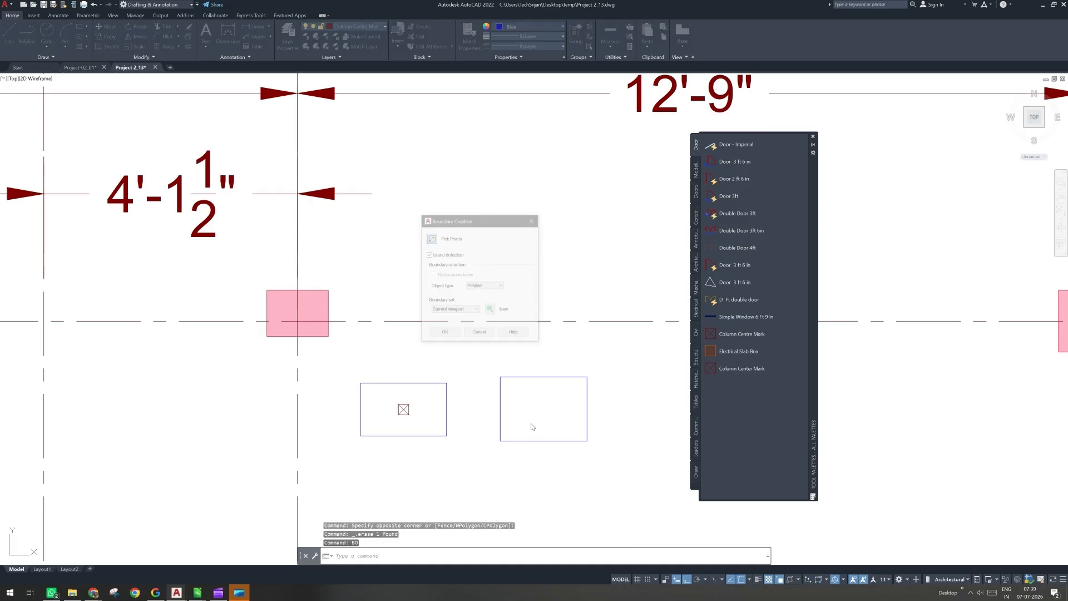
left_click(541, 425)
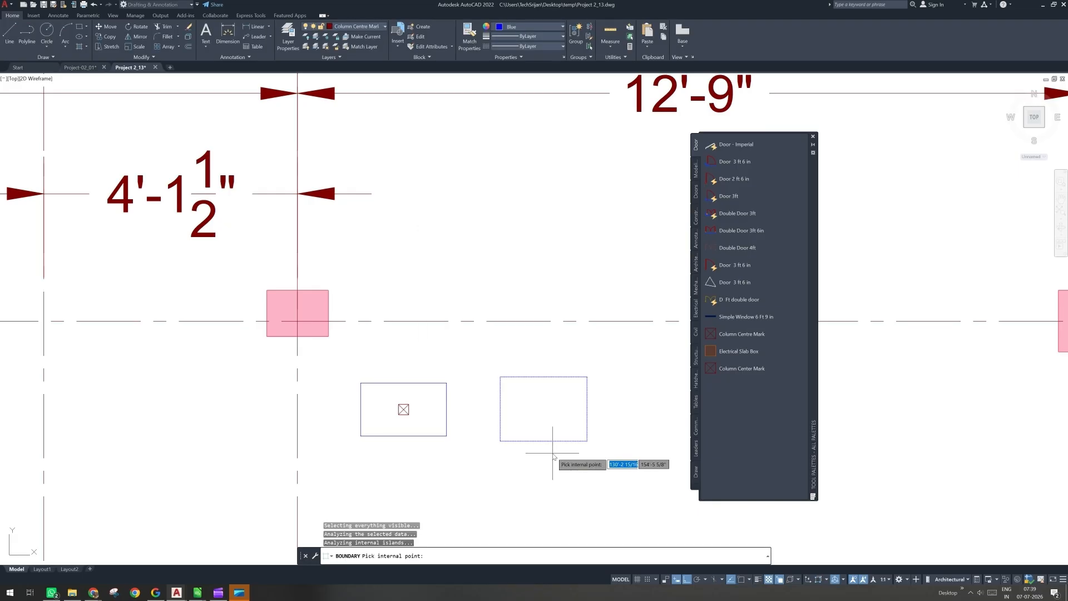
key("Return")
left_click(565, 383)
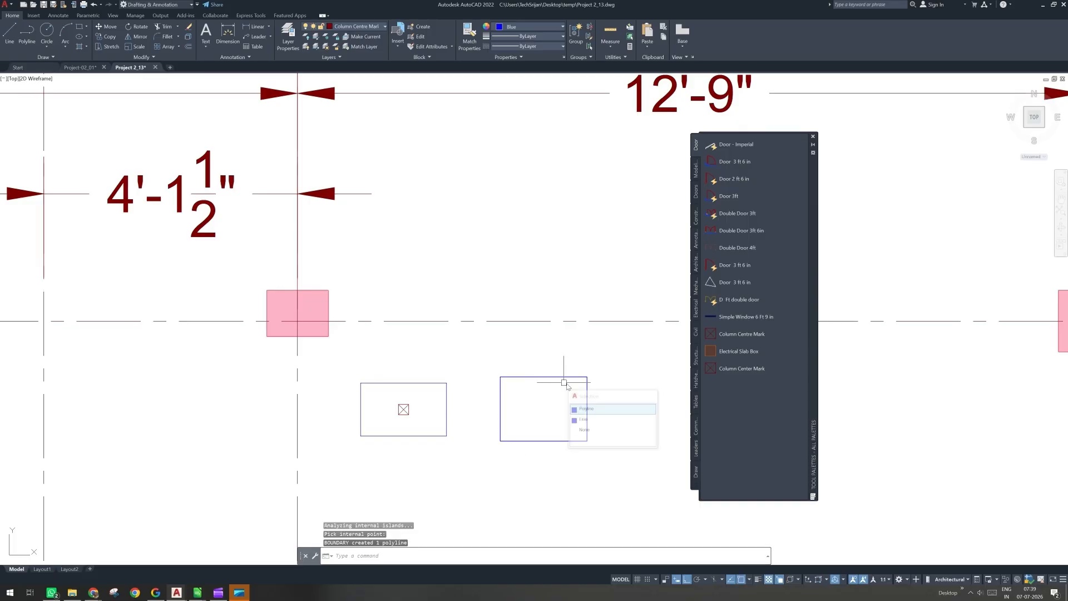
key("Escape")
left_click(717, 368)
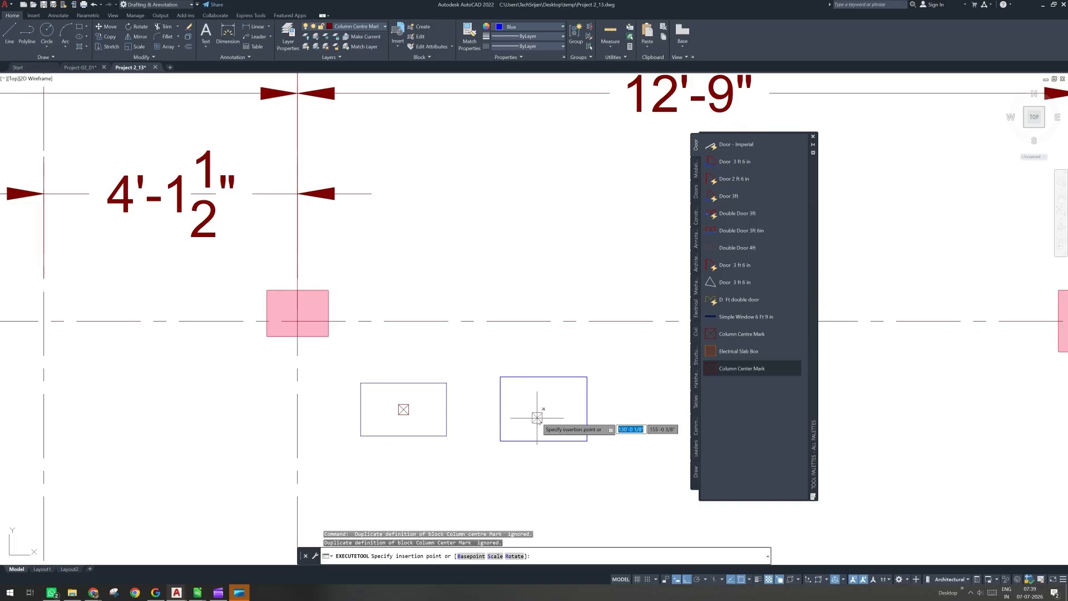
left_click(537, 418)
Step: Erase both test rectangles together with their centre marks
left_click(609, 367)
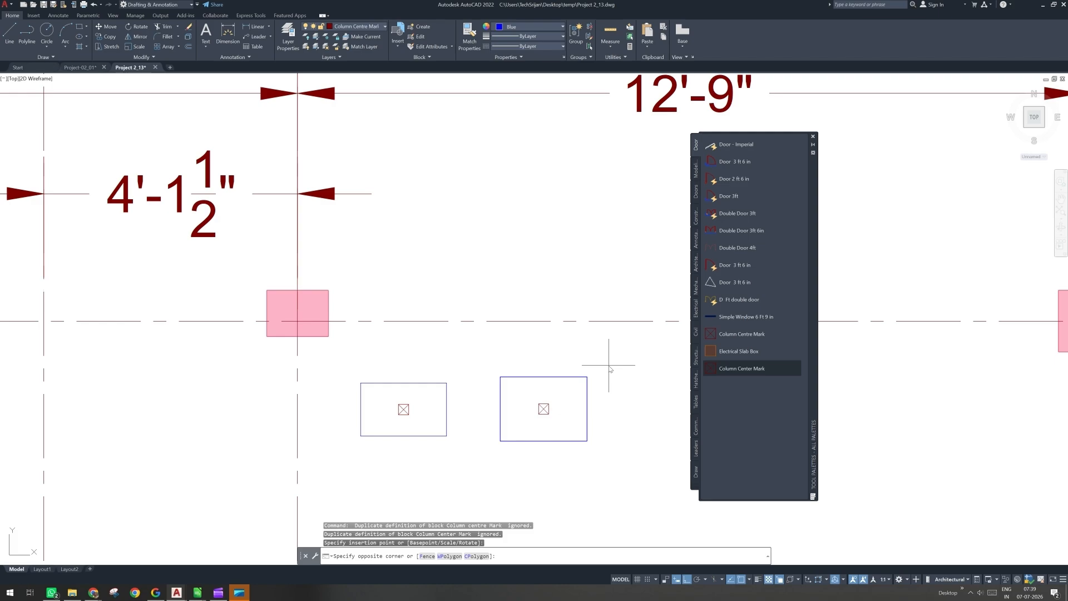
left_click(382, 472)
key("Delete")
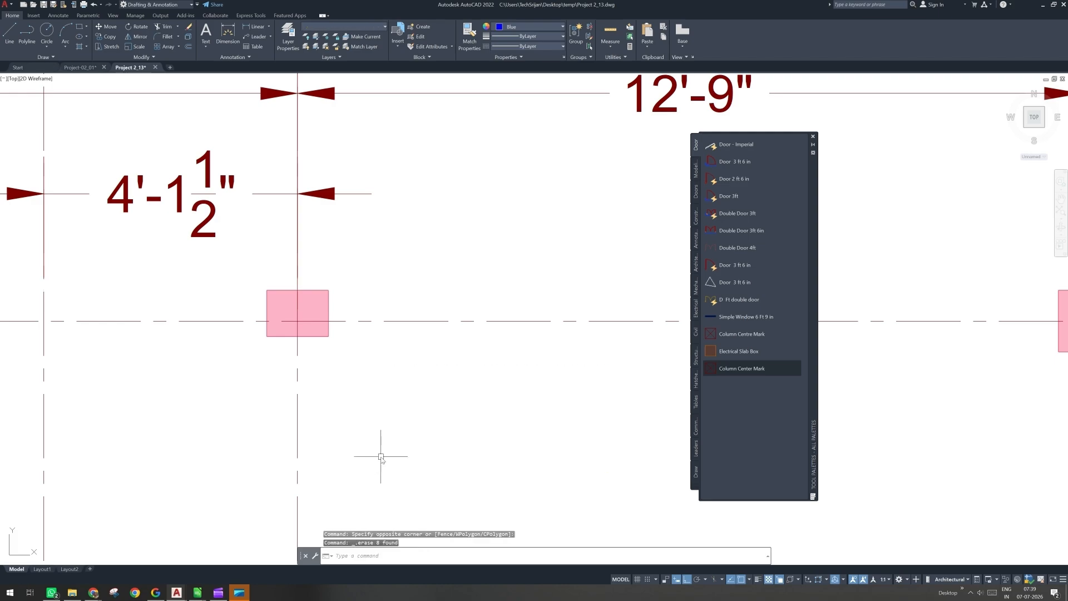
Step: Insert a Column Center Mark block at the geometric centre of the offset column on grid B/6
left_click(767, 370)
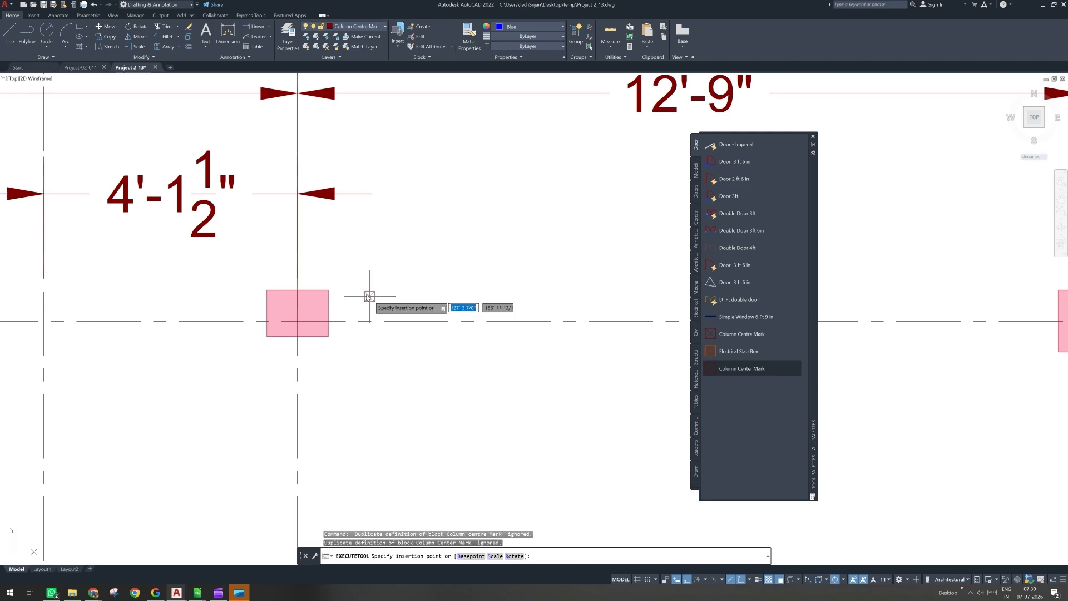
left_click(303, 315)
scroll(346, 378, "down", 3)
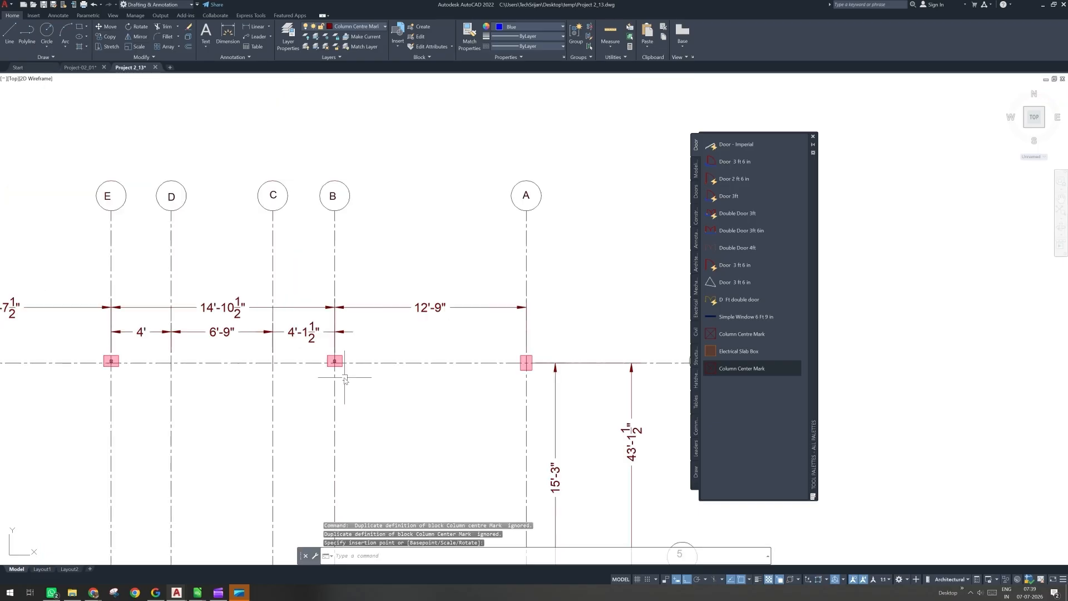
Step: Set the current object colour to ByLayer and insert a Column Center Mark at the geometric centre of the column on grid A/6
left_click(562, 27)
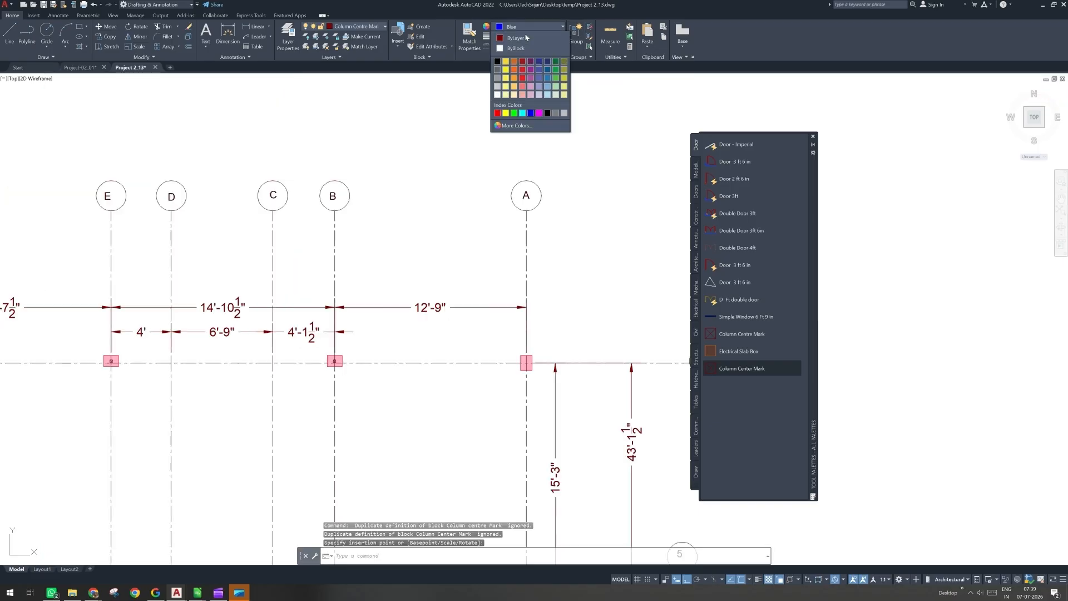
left_click(525, 38)
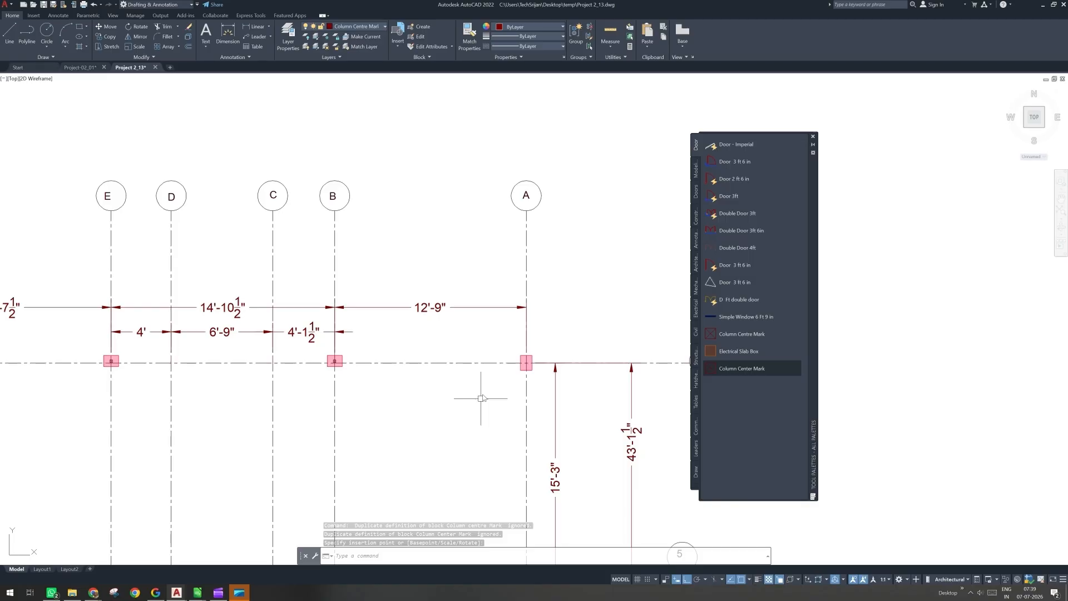
scroll(528, 365, "up", 2)
scroll(528, 367, "up", 2)
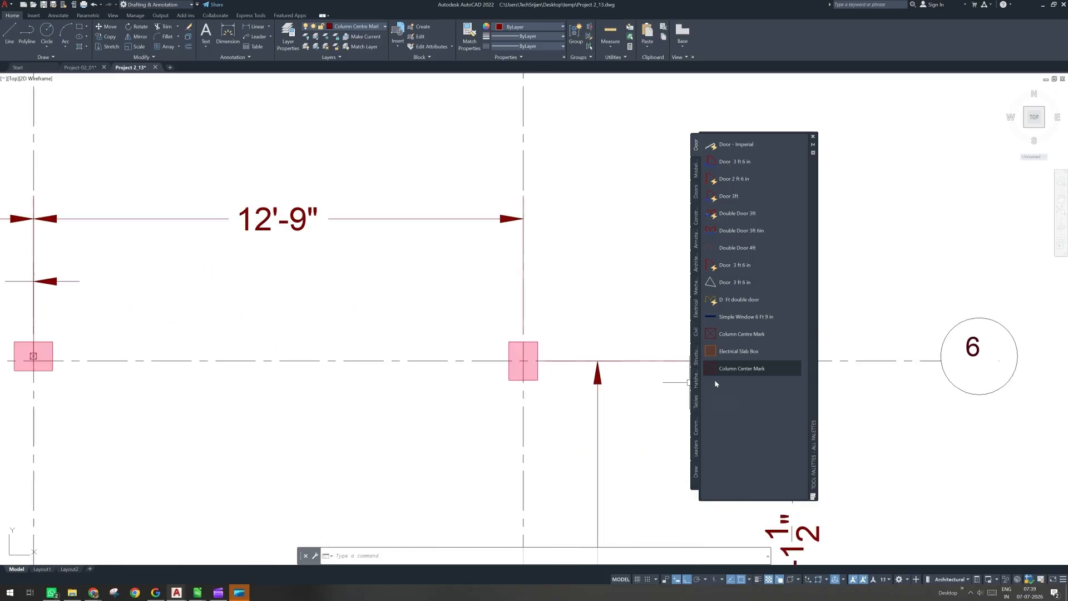
left_click(522, 367)
scroll(526, 370, "down", 4)
Step: Insert Column Center Mark blocks at the geometric centres of the columns on grids A/5 and B/5
middle_click_drag(494, 515, 496, 416)
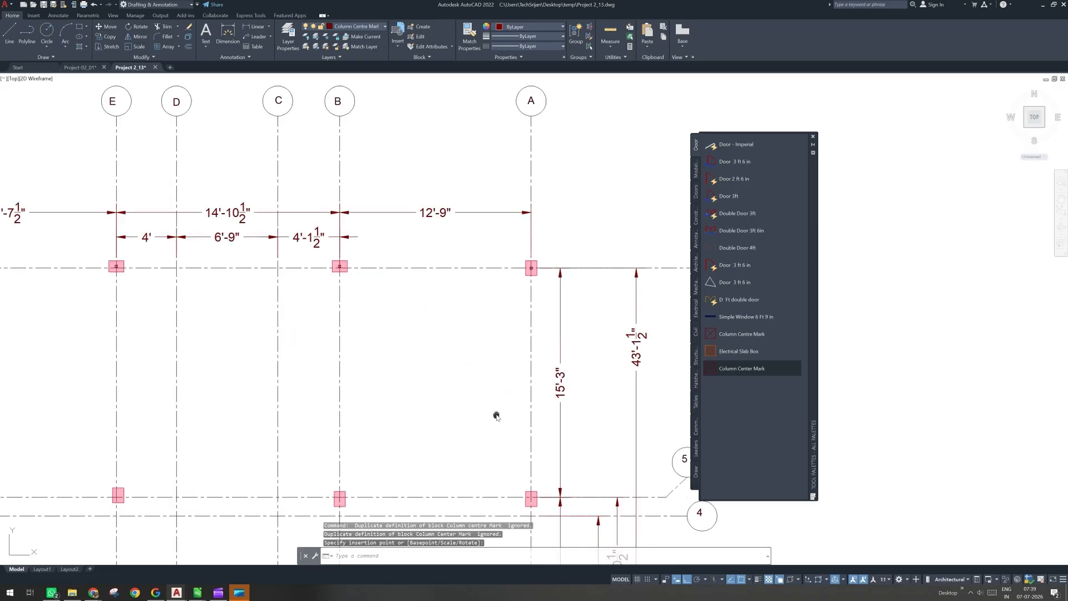
scroll(497, 416, "up", 4)
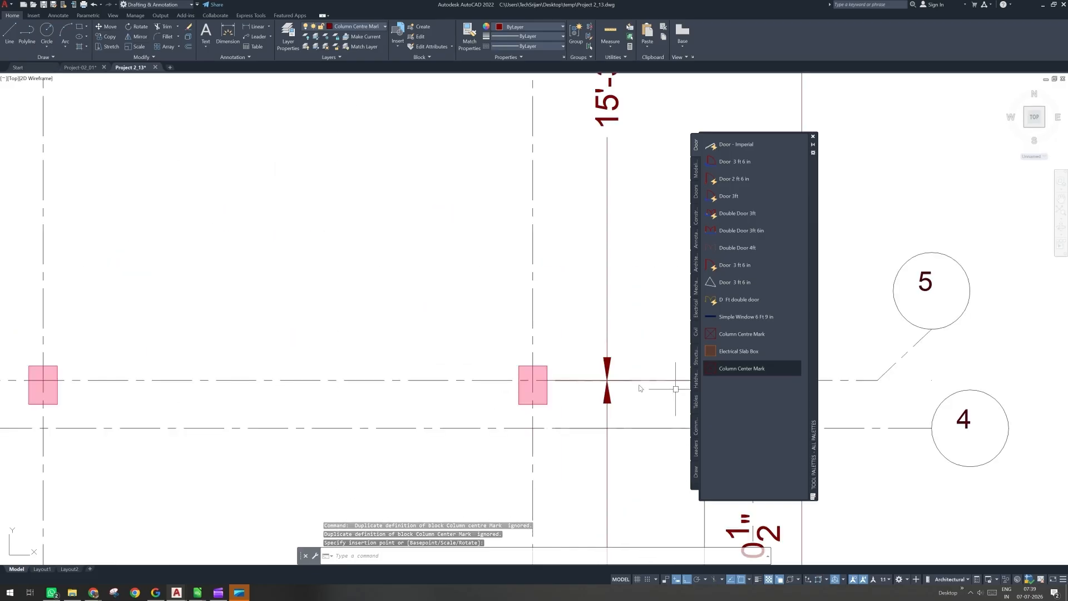
left_click(535, 387)
middle_click_drag(388, 400, 575, 391)
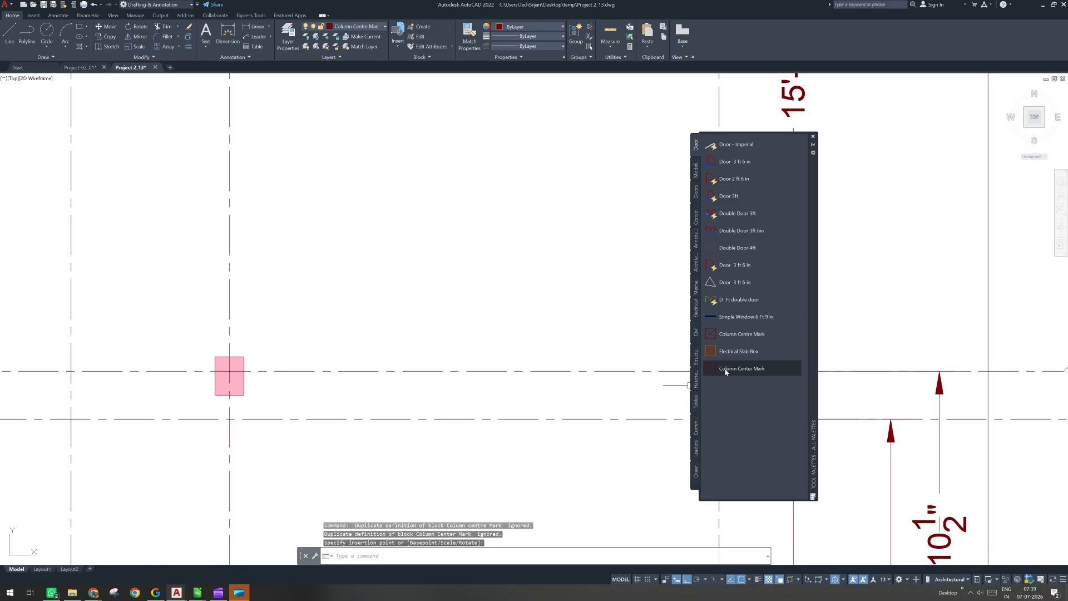
left_click(727, 369)
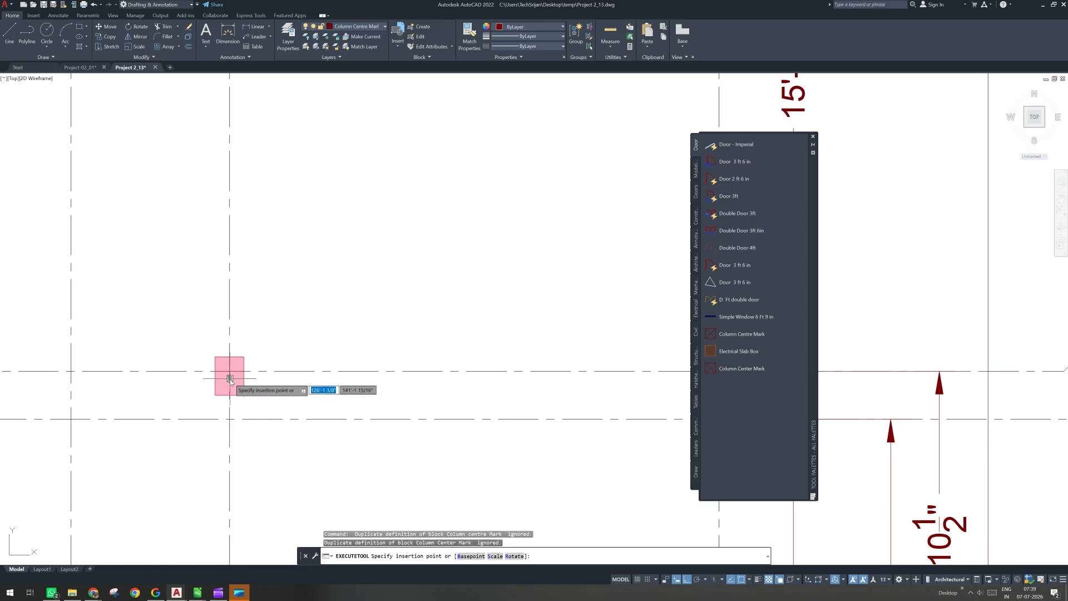
left_click(230, 380)
Step: Insert Column Center Mark blocks at the geometric centres of the offset columns on grids E/5 and F/5
middle_click_drag(246, 408, 381, 404)
scroll(323, 372, "down", 3)
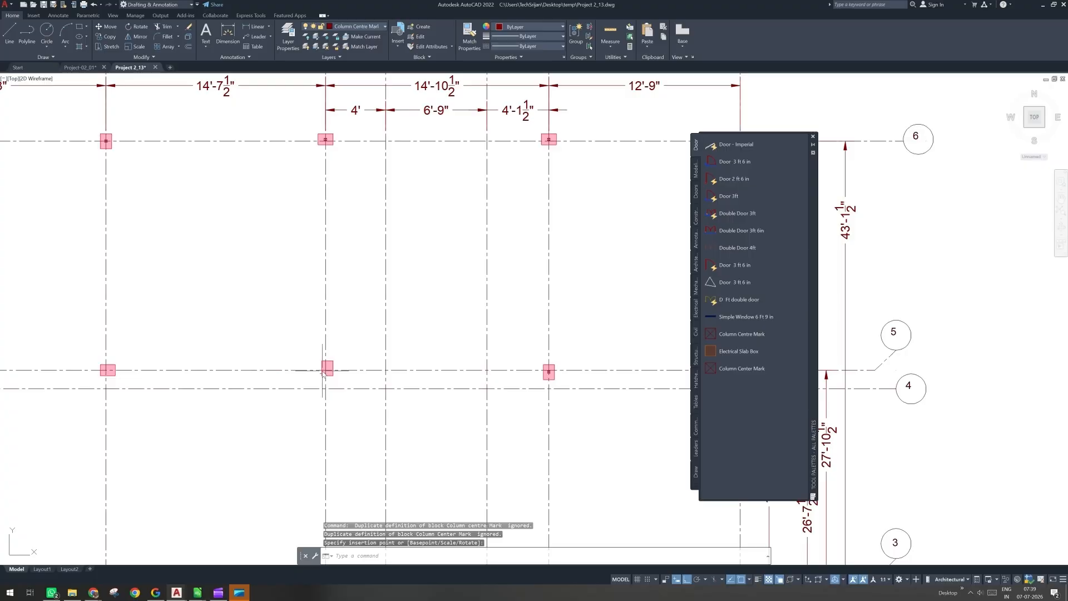
scroll(323, 371, "up", 6)
left_click(733, 369)
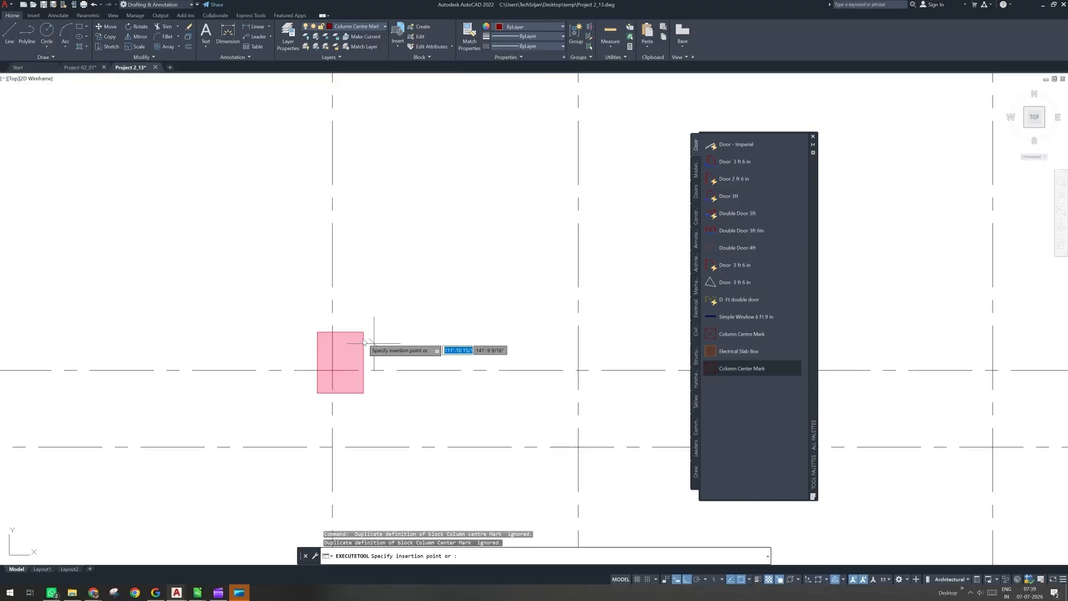
left_click(340, 363)
scroll(357, 380, "down", 6)
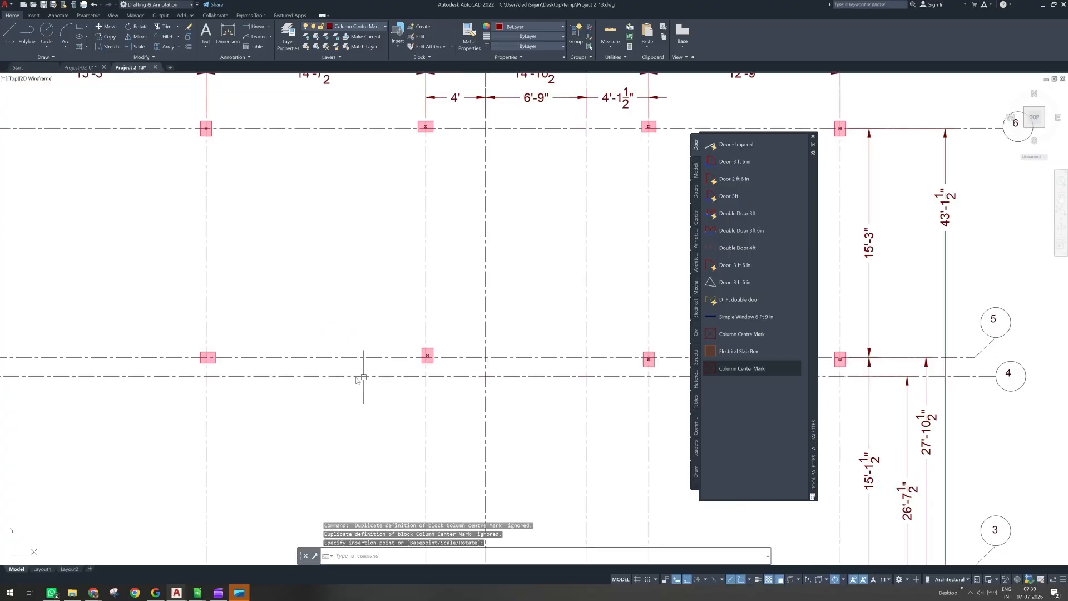
scroll(225, 359, "up", 4)
key("Return")
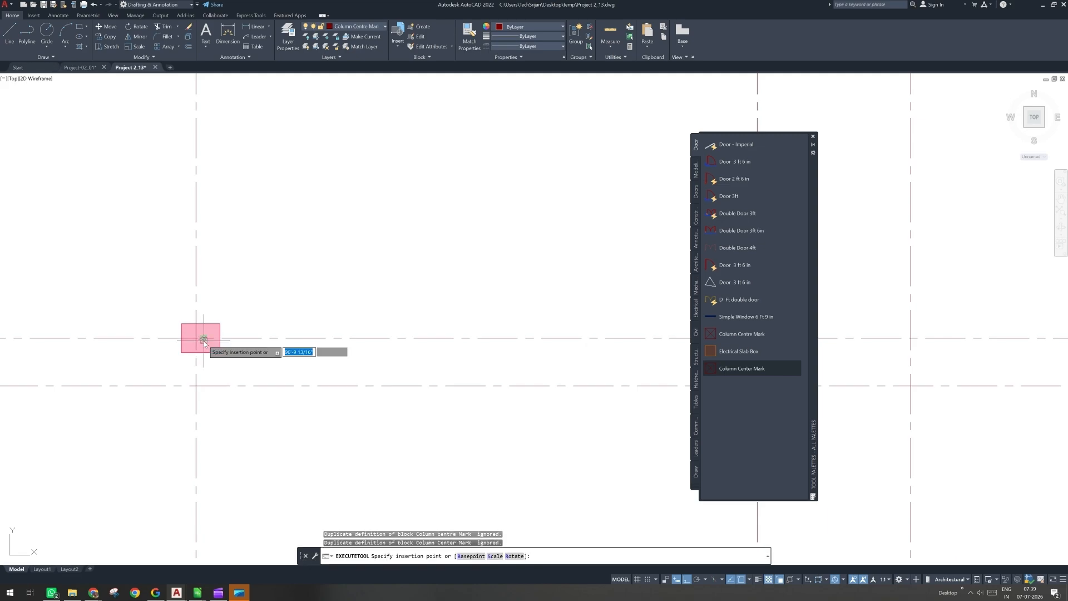
left_click(203, 339)
Step: Insert Column Center Mark blocks at the centres of the two circular columns on grids G/5 and G/4
scroll(210, 374, "down", 4)
scroll(210, 374, "down", 4)
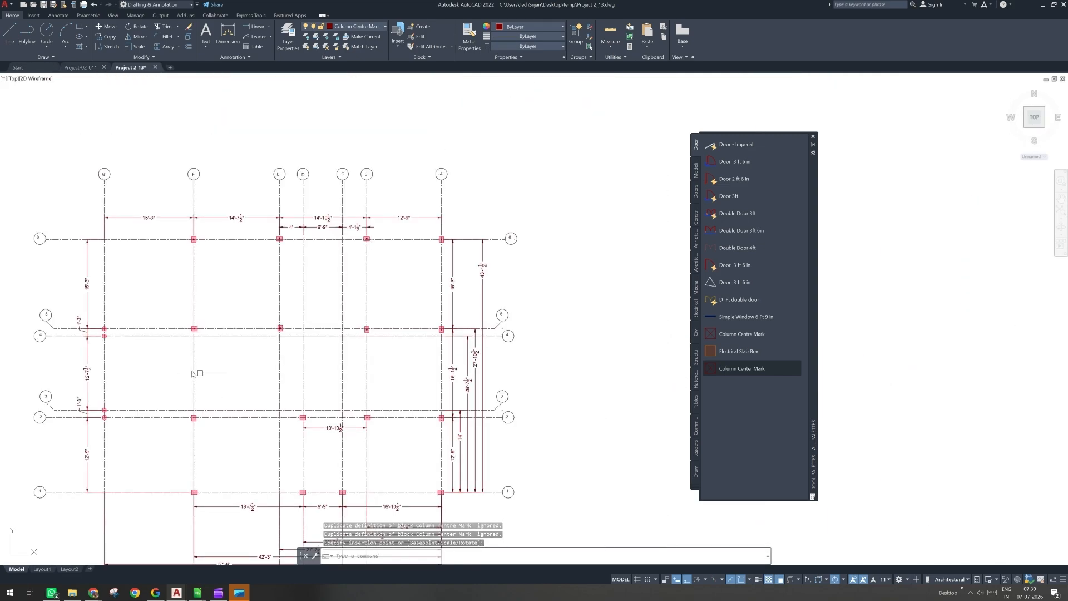
scroll(100, 337, "up", 4)
middle_click_drag(100, 337, 175, 359)
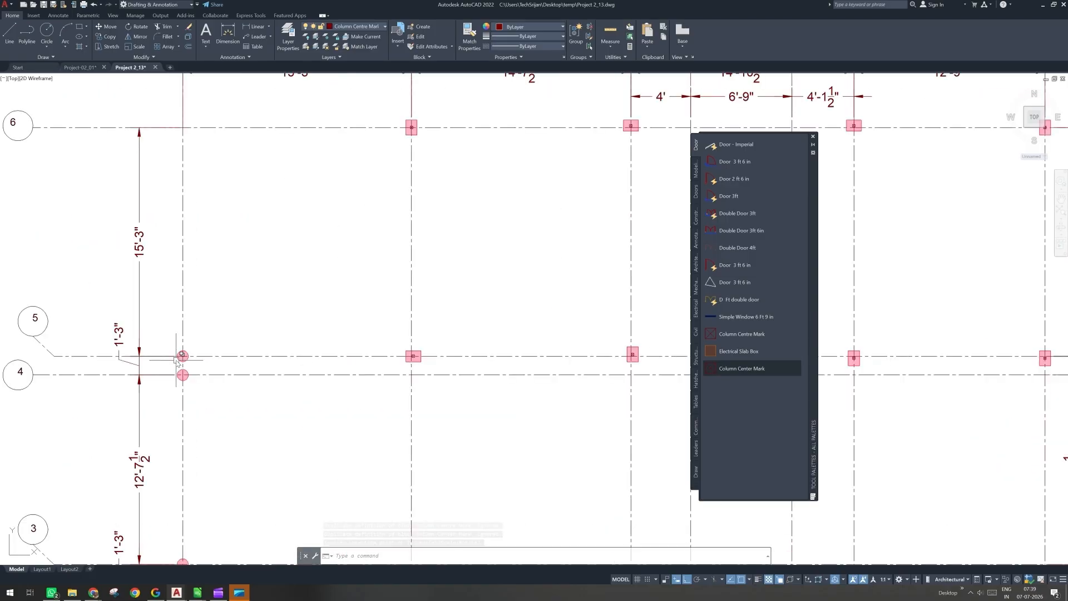
scroll(176, 359, "up", 4)
key("Return")
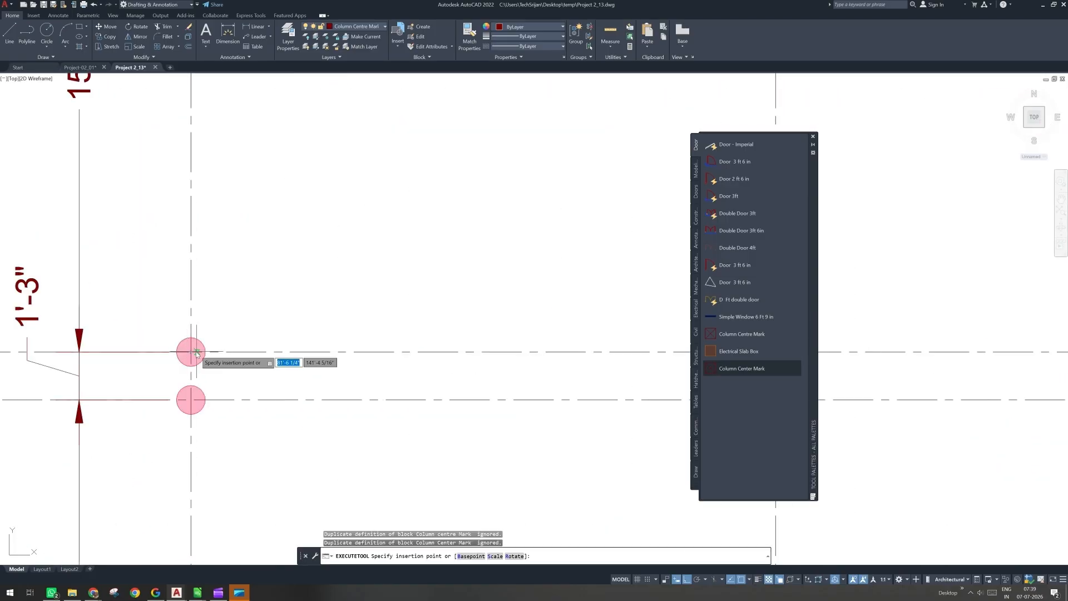
left_click(196, 352)
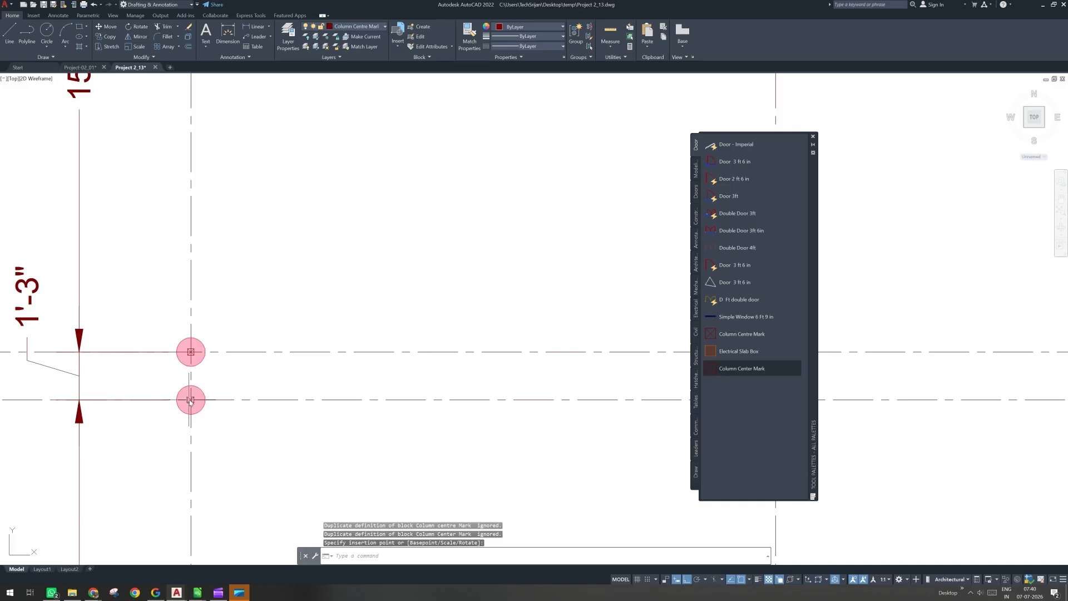
Step: Make the Column Grid -Dimensions layer current and set the current object colour to Blue
scroll(296, 442, "down", 4)
mouse_move(296, 441)
middle_mouse_down()
mouse_move(258, 445)
mouse_move(269, 461)
mouse_move(257, 459)
middle_mouse_up()
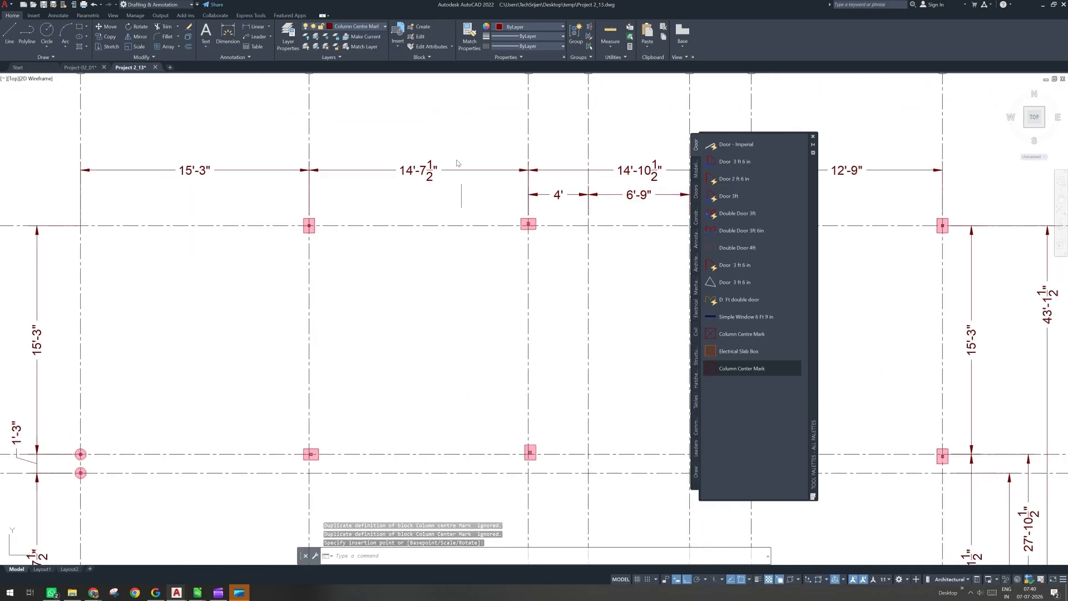
left_click(372, 25)
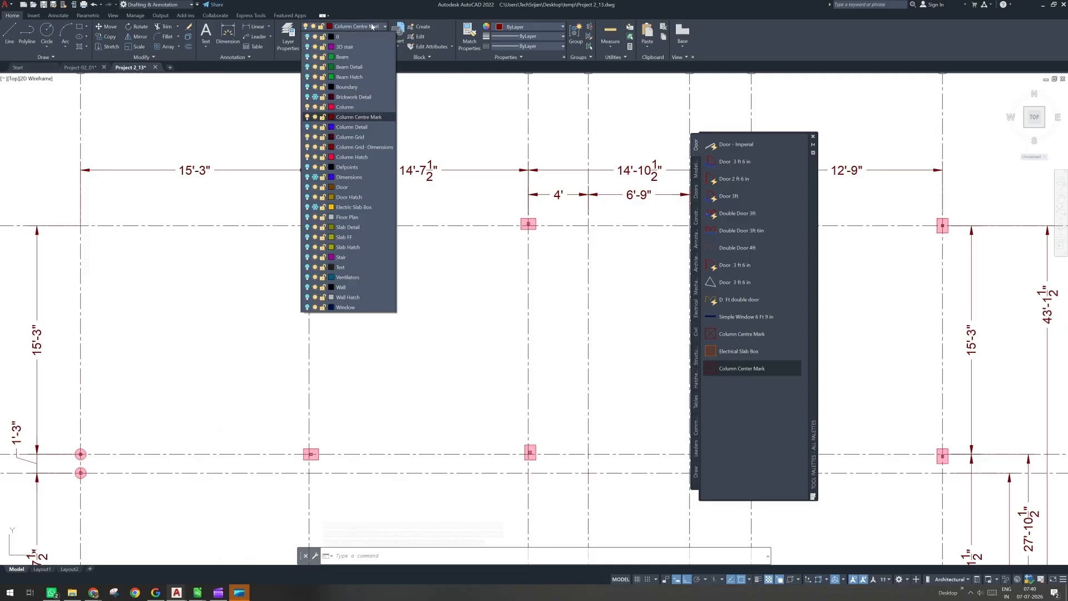
left_click(364, 147)
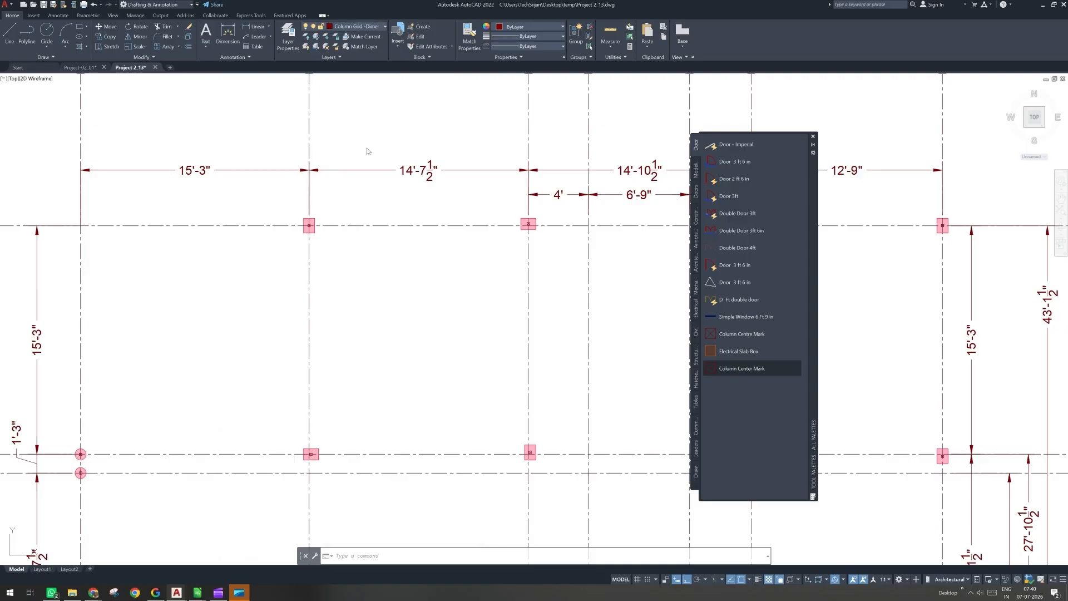
left_click(529, 28)
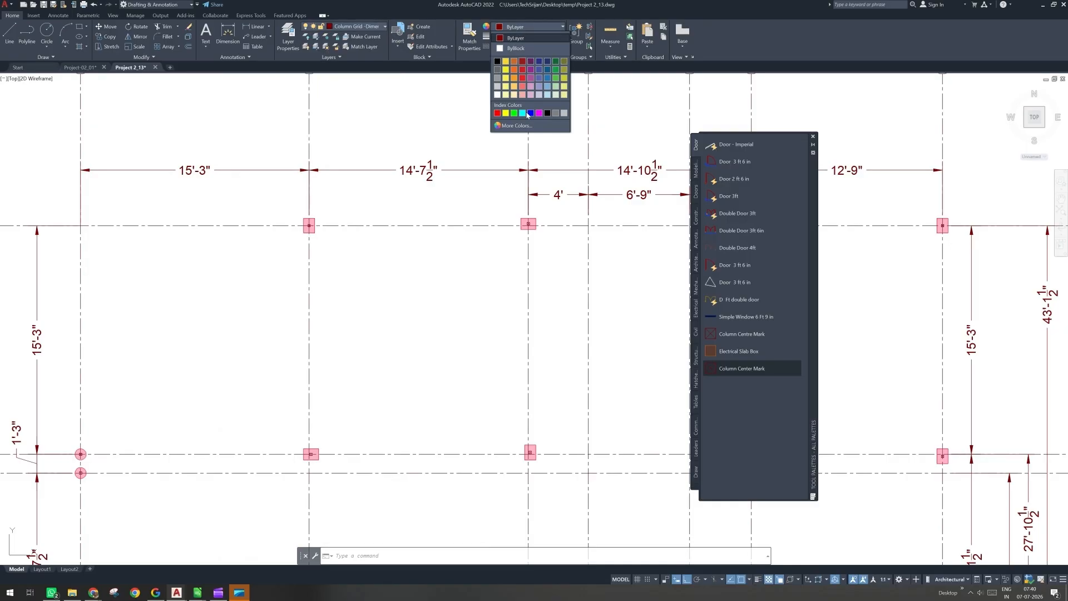
left_click(530, 113)
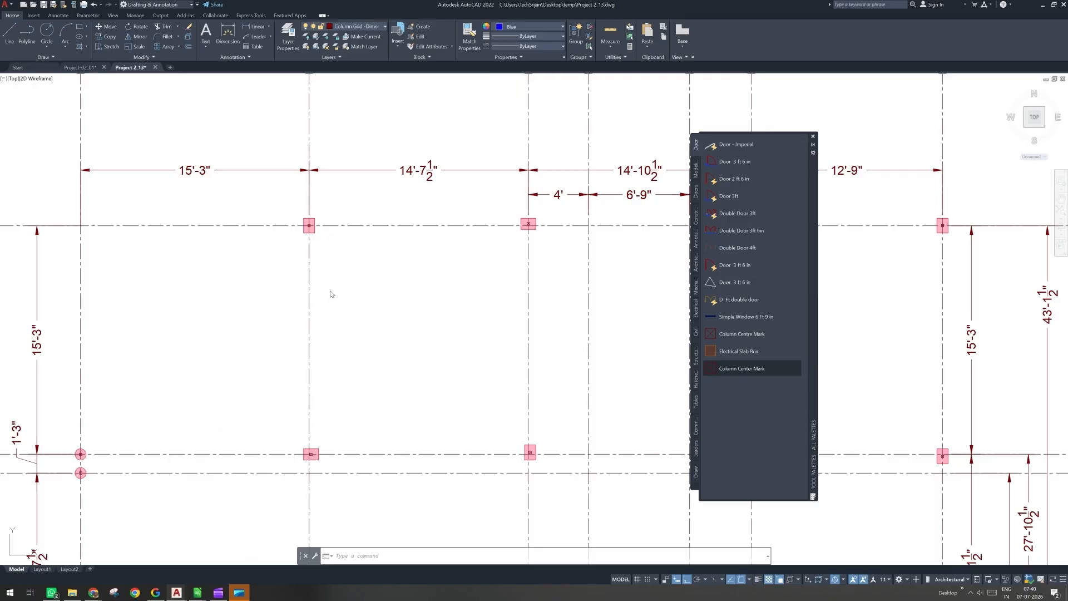
Step: Modify the Column Grid dimension style by setting its text colour to ByBlock, and open its dimension and extension line settings
type("D")
key("Return")
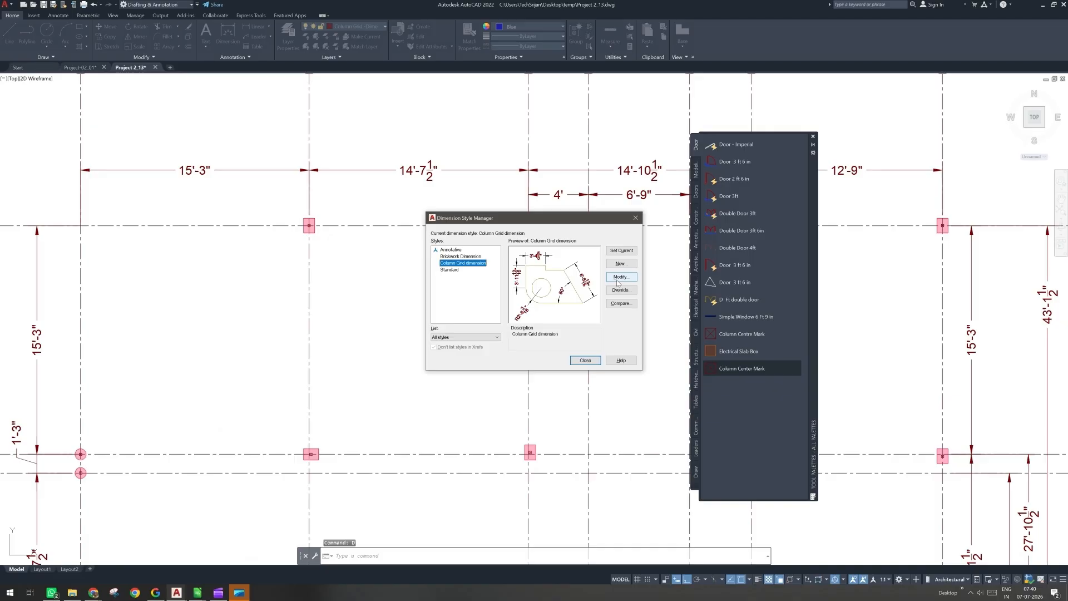
left_click(619, 278)
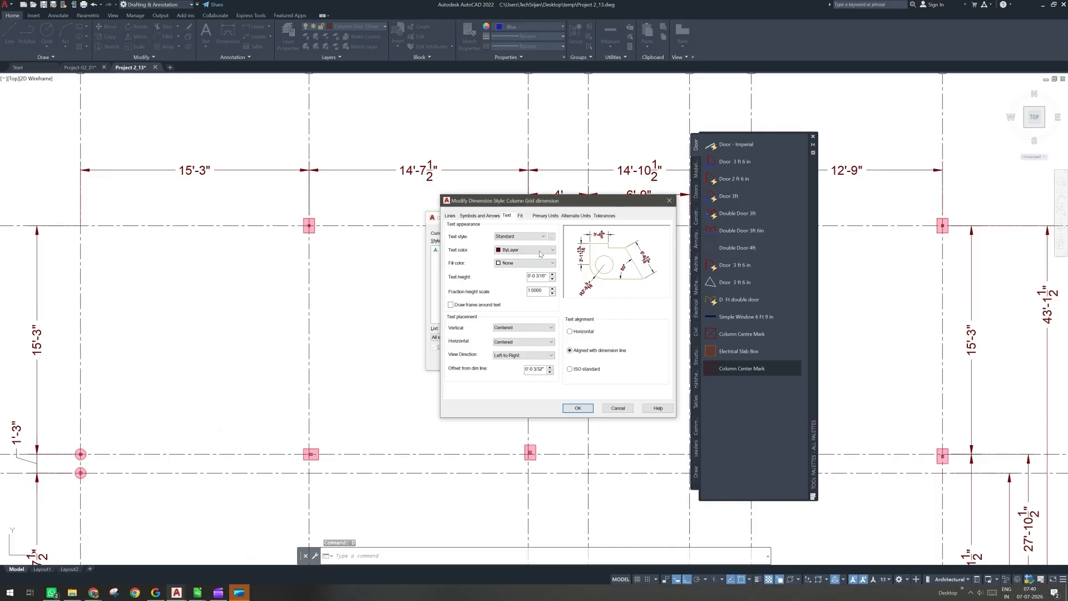
left_click(535, 251)
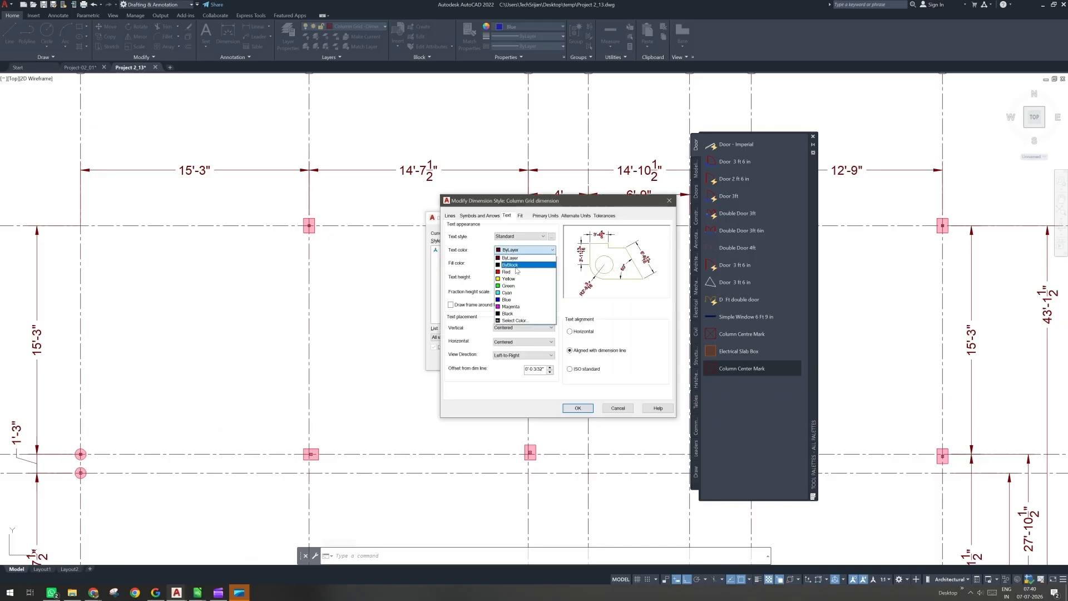
left_click(517, 265)
left_click(489, 217)
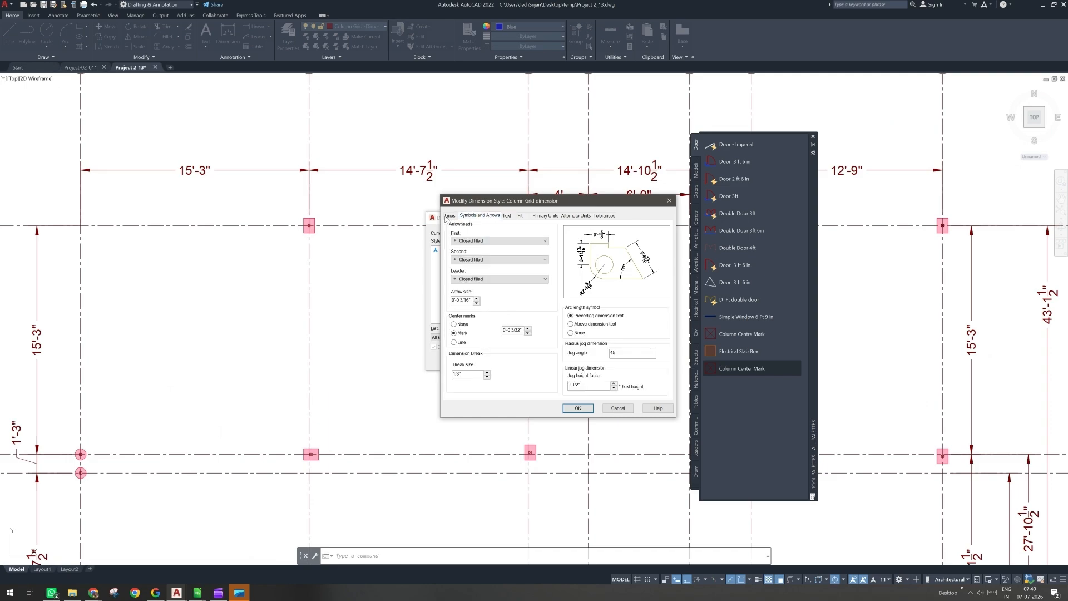
left_click(448, 216)
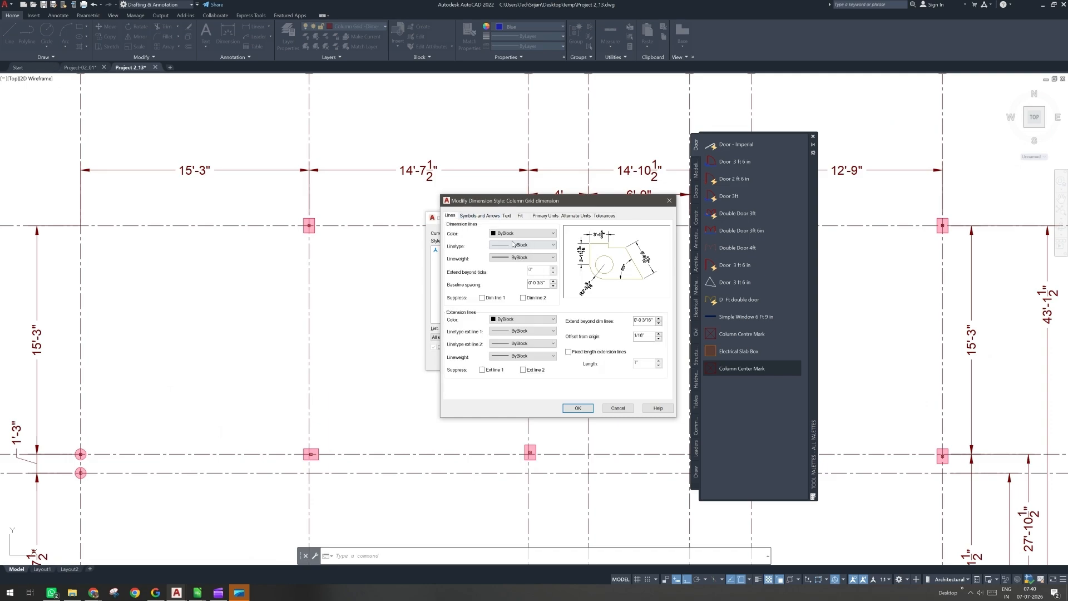
Step: Accept the Column Grid dimension style settings and close the dimension style manager
left_click(577, 409)
left_click(586, 362)
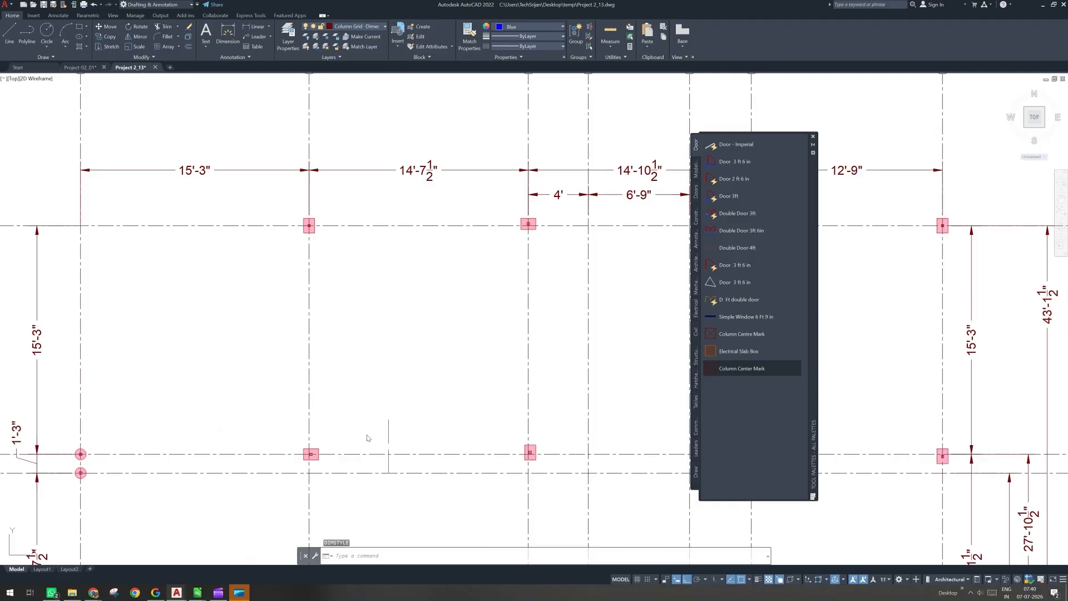
Step: Add a vertical linear dimension between grid line 6 and the centre mark of the column at grid E/6, beside the column
scroll(353, 238, "up", 2)
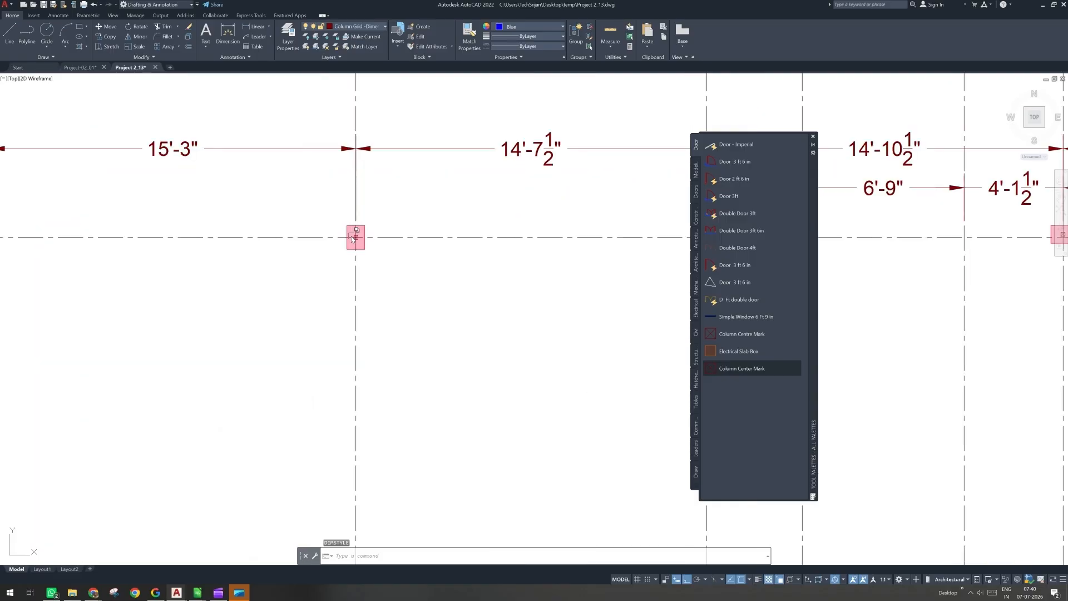
scroll(353, 239, "up", 4)
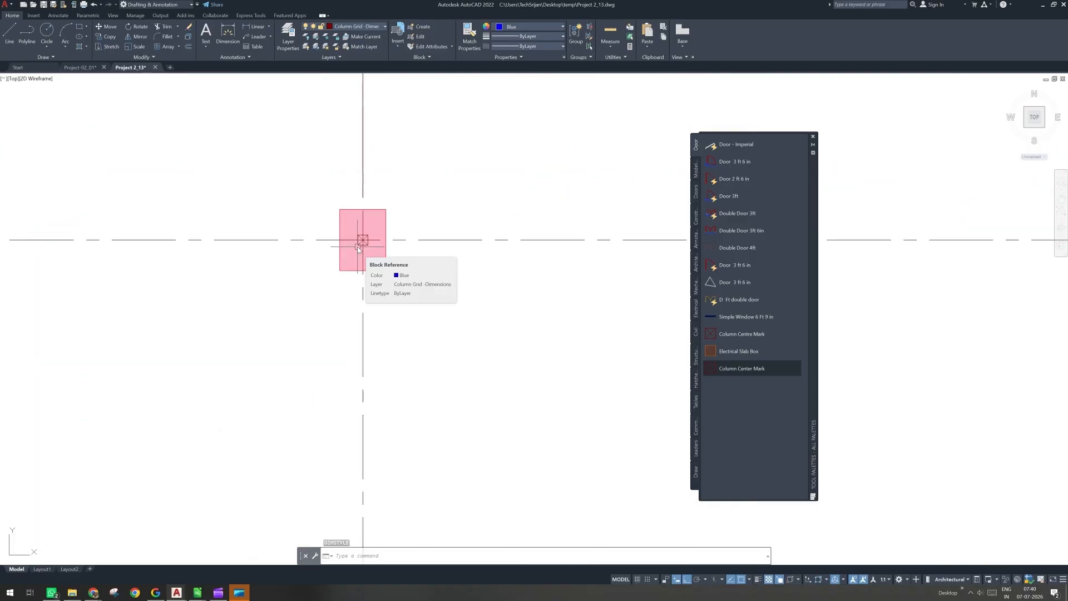
scroll(368, 249, "down", 3)
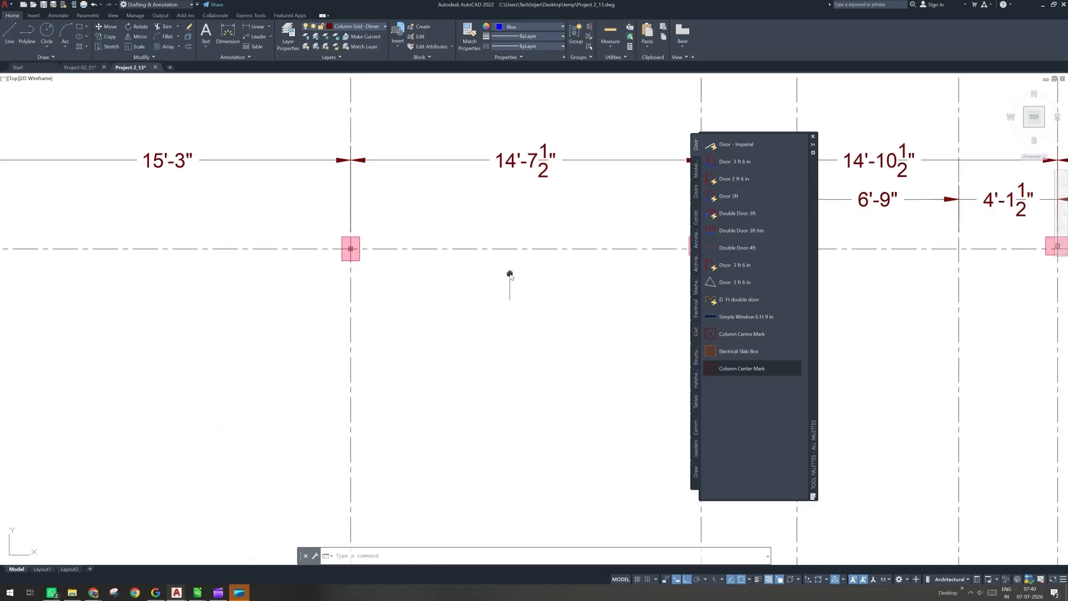
middle_click_drag(510, 274, 235, 302)
scroll(425, 274, "up", 5)
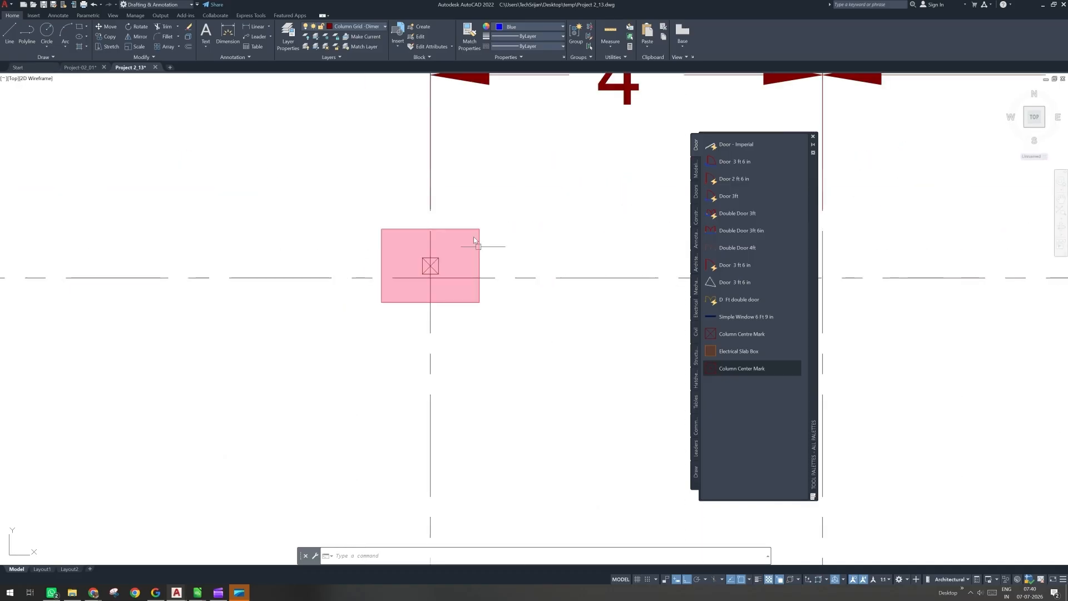
left_click(263, 28)
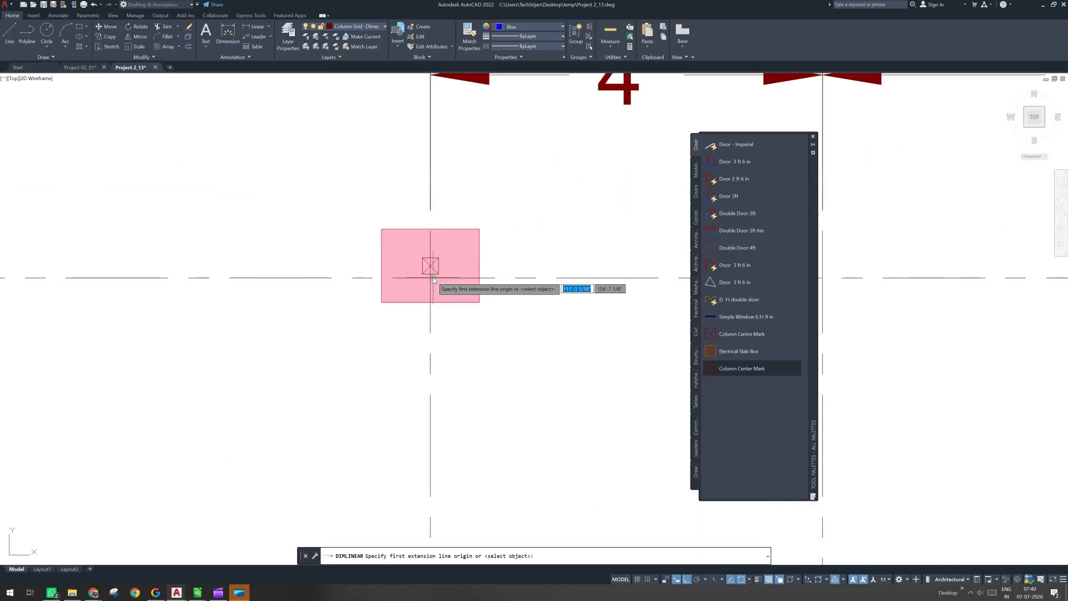
left_click(432, 277)
left_click(432, 282)
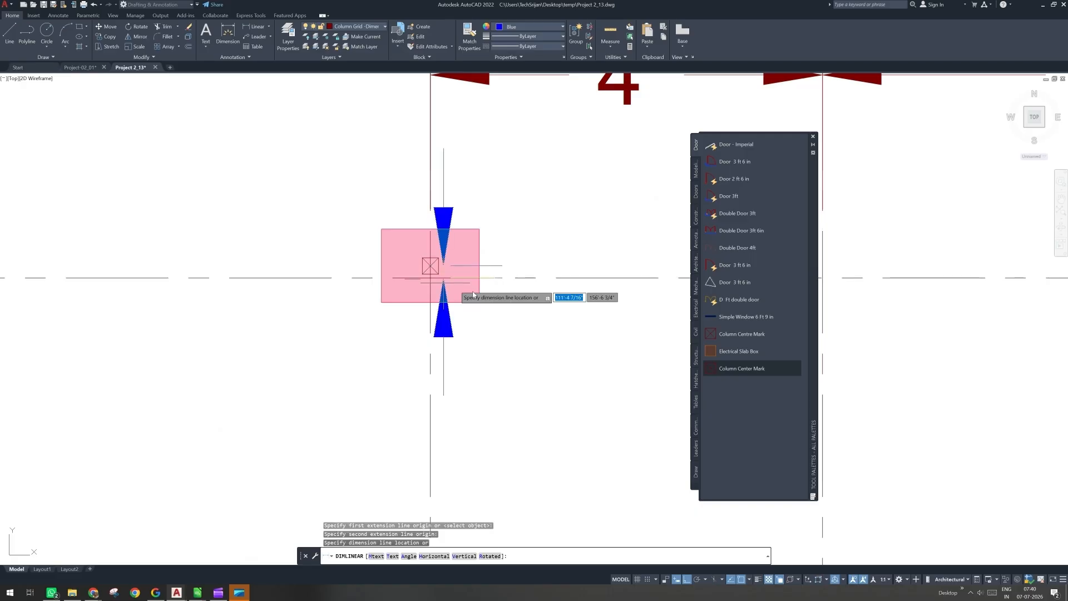
scroll(473, 294, "down", 2)
scroll(521, 307, "down", 2)
left_click(533, 333)
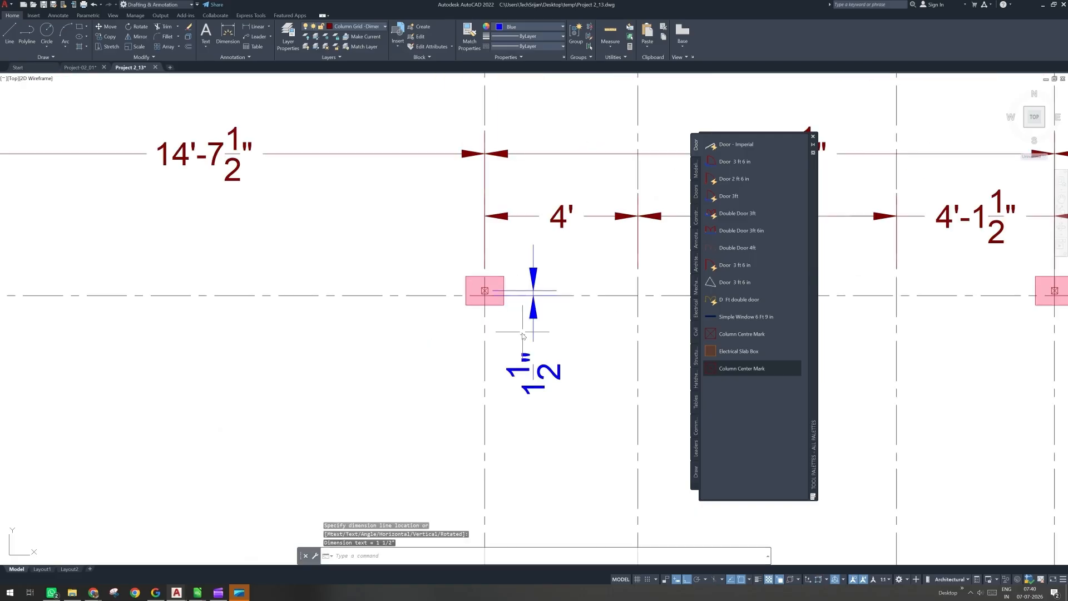
scroll(505, 370, "down", 4)
scroll(407, 350, "down", 3)
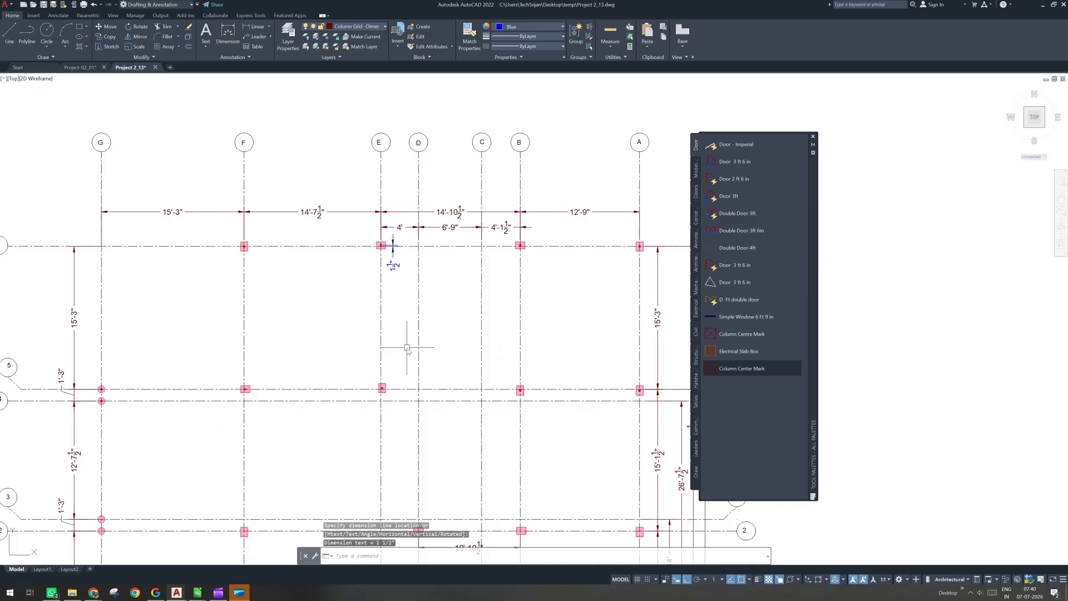
scroll(408, 349, "down", 3)
middle_click_drag(431, 394, 429, 336)
scroll(429, 336, "down", 2)
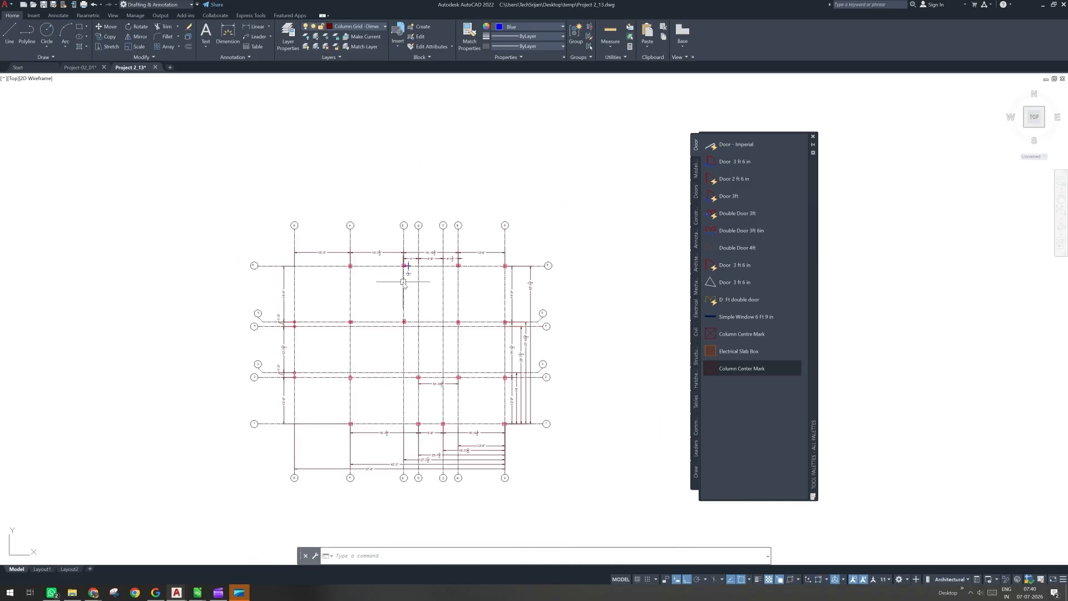
scroll(403, 282, "up", 3)
scroll(536, 250, "up", 3)
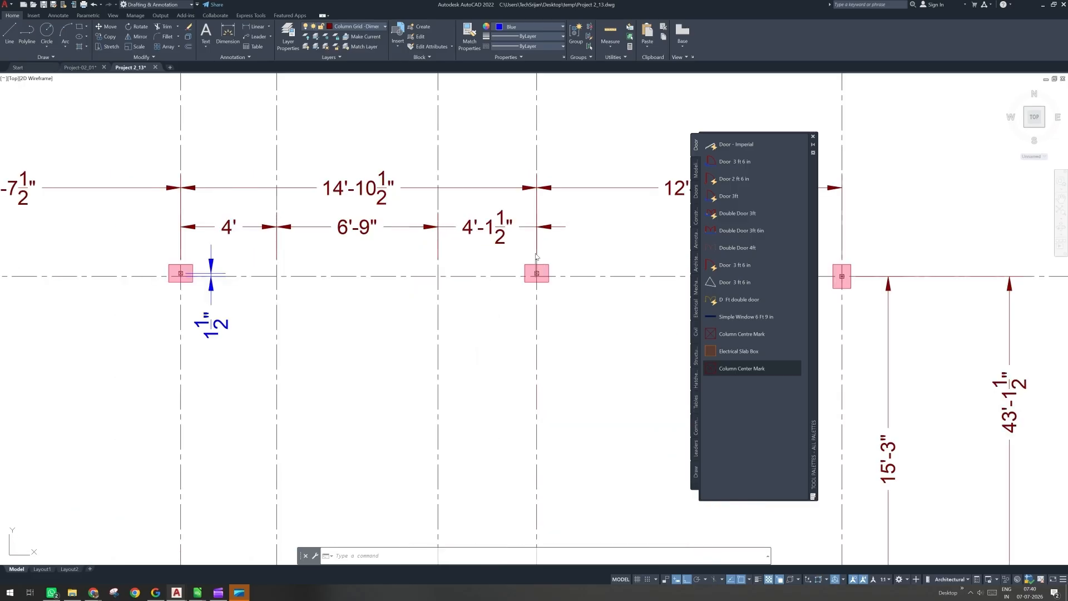
scroll(537, 256, "up", 3)
key("Return")
left_click(540, 303)
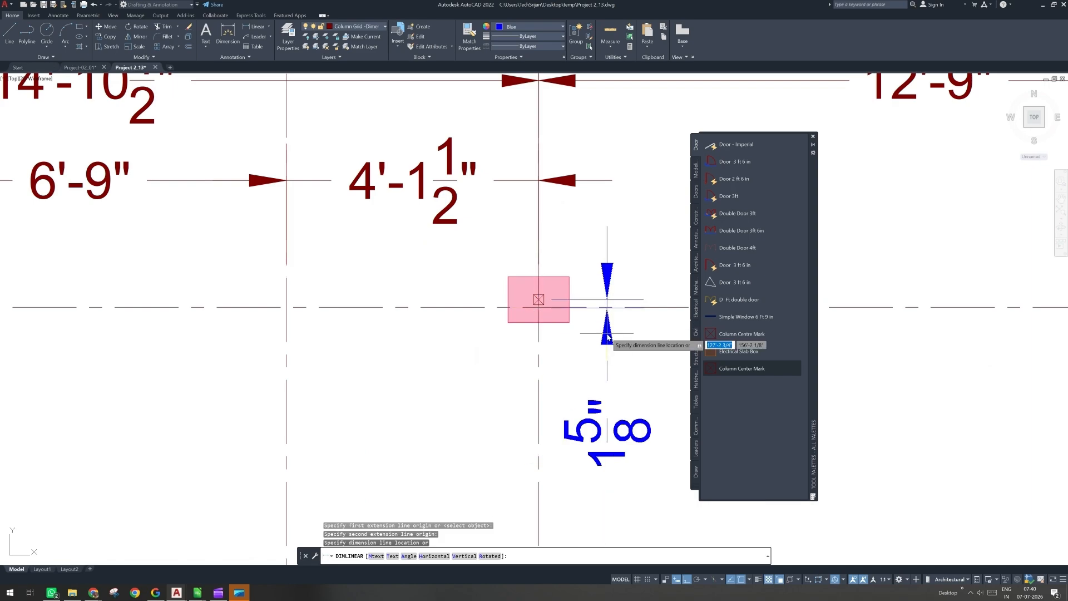
scroll(608, 337, "up", 4)
key("Escape")
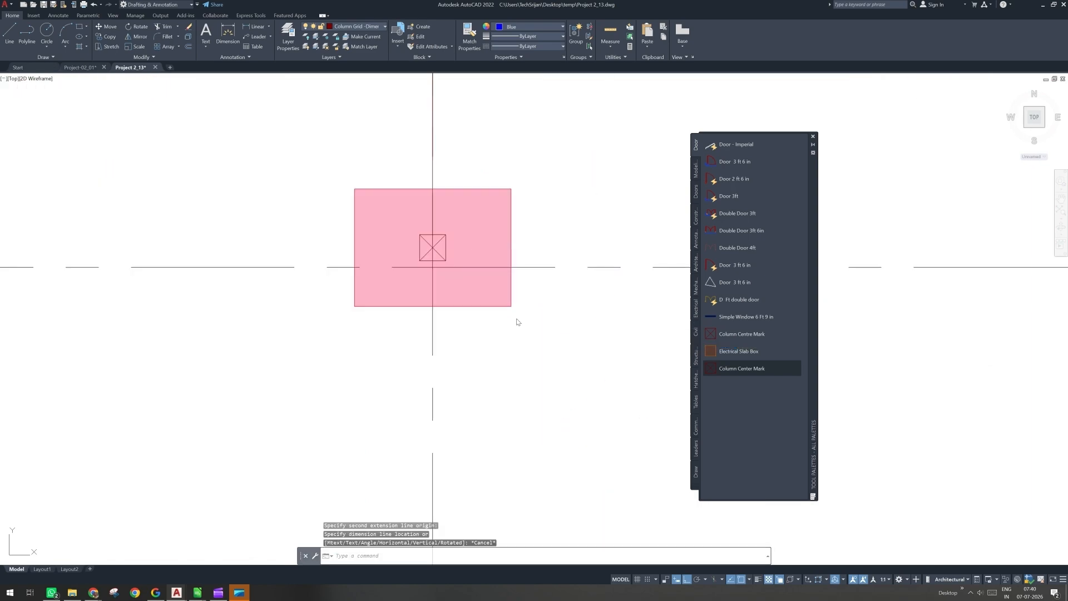
Step: Add a vertical linear dimension from the centre mark of the column at grid B/6 to grid line 6, right of the column
key("Return")
left_click(433, 265)
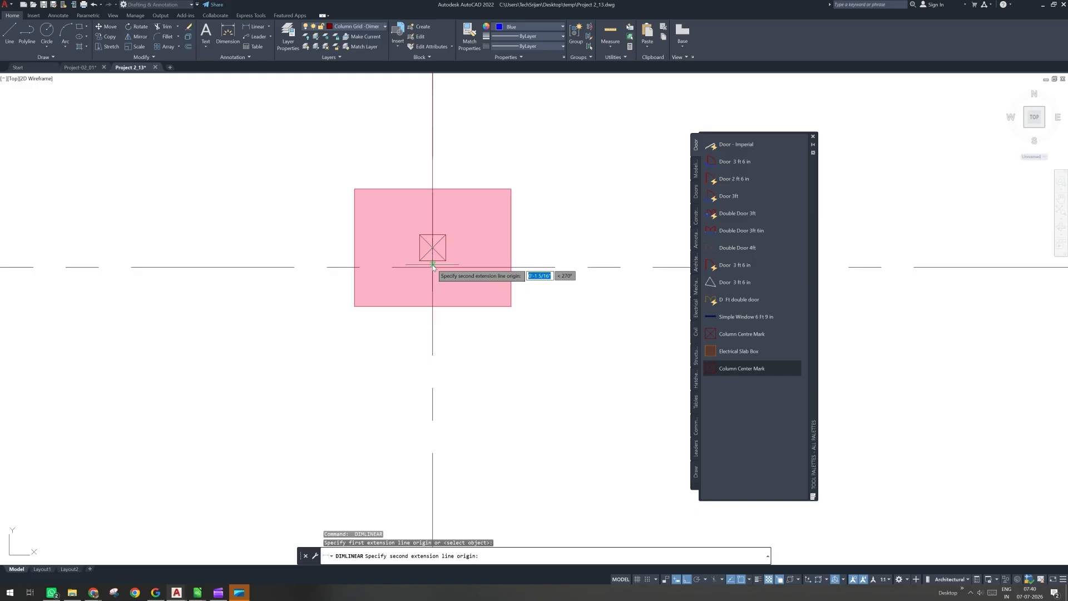
left_click(434, 268)
scroll(434, 269, "down", 3)
scroll(433, 271, "down", 2)
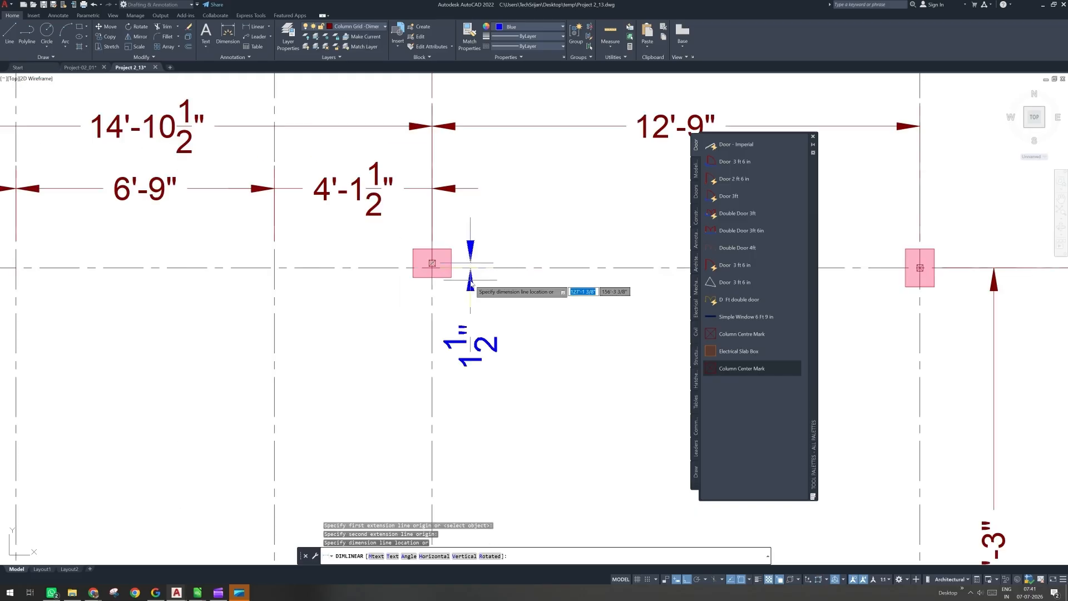
left_click(470, 285)
Step: Add a vertical linear dimension from the centre mark of the column at grid A/5 to grid line 5, left of the column
scroll(470, 285, "down", 4)
scroll(551, 281, "up", 2)
middle_click_drag(506, 362, 555, 283)
middle_click_drag(550, 363, 557, 273)
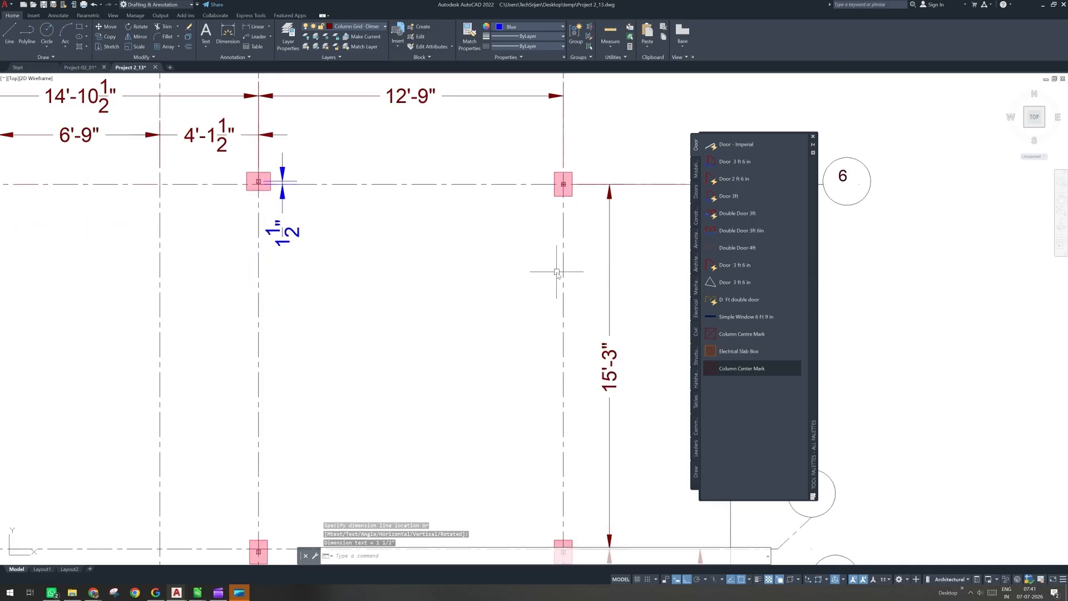
scroll(557, 272, "down", 4)
scroll(563, 387, "up", 10)
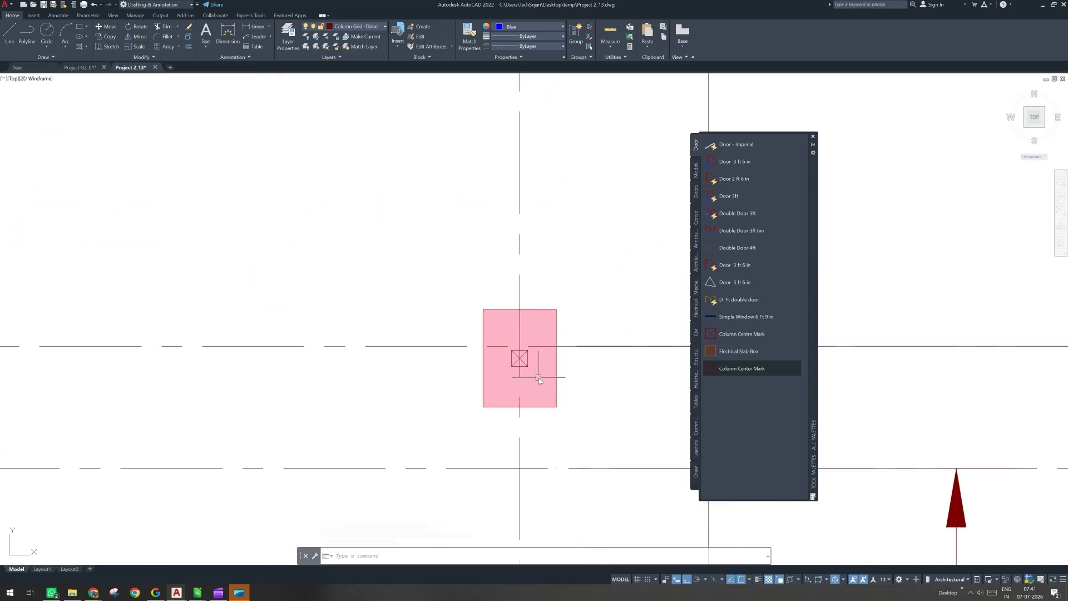
key("space")
left_click(520, 359)
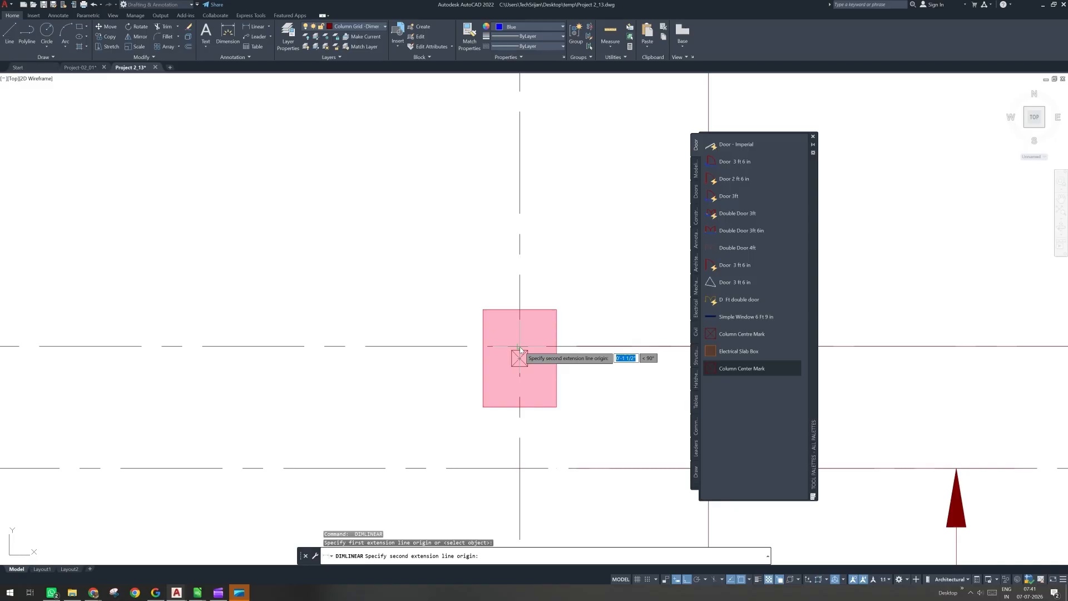
left_click(520, 350)
scroll(517, 351, "down", 5)
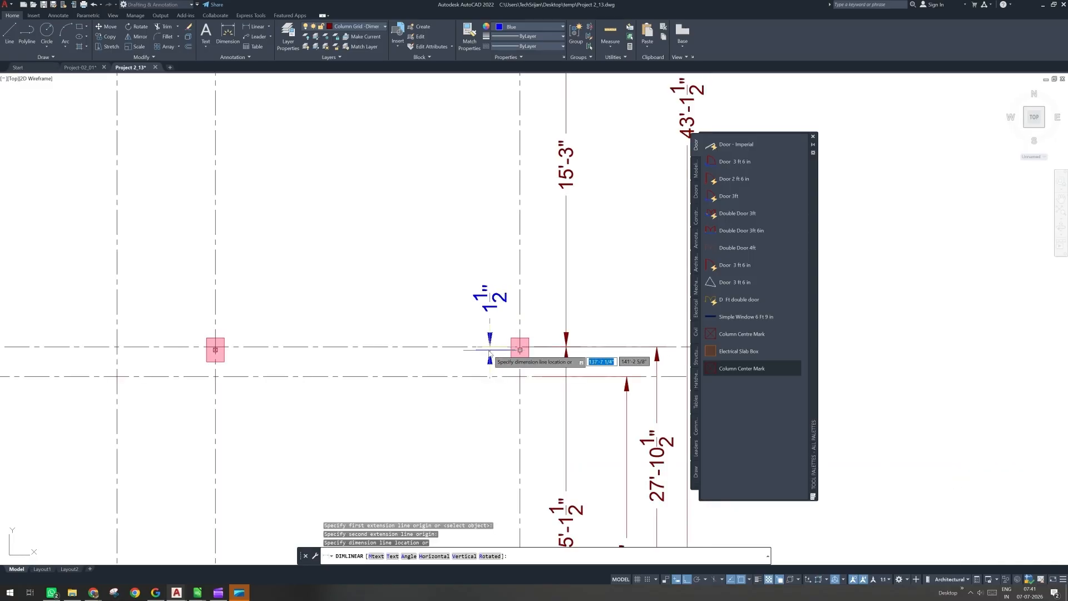
left_click(490, 353)
Step: Add a vertical linear dimension from the centre mark of the column at grid B/5 to grid line 5, right of the column
middle_click_drag(299, 362, 391, 371)
scroll(333, 374, "up", 3)
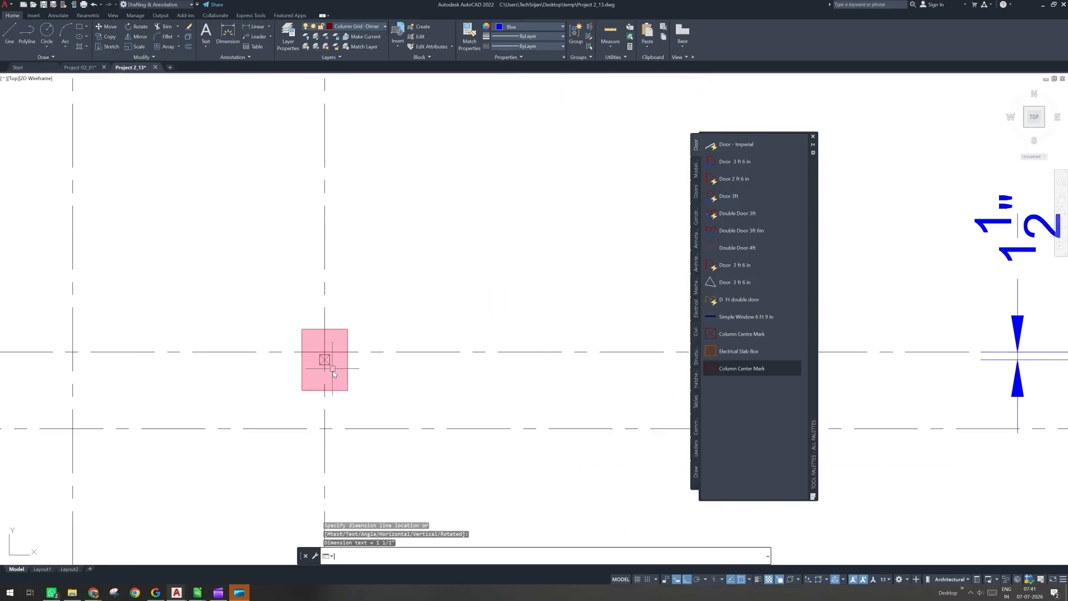
key("Return")
left_click(325, 360)
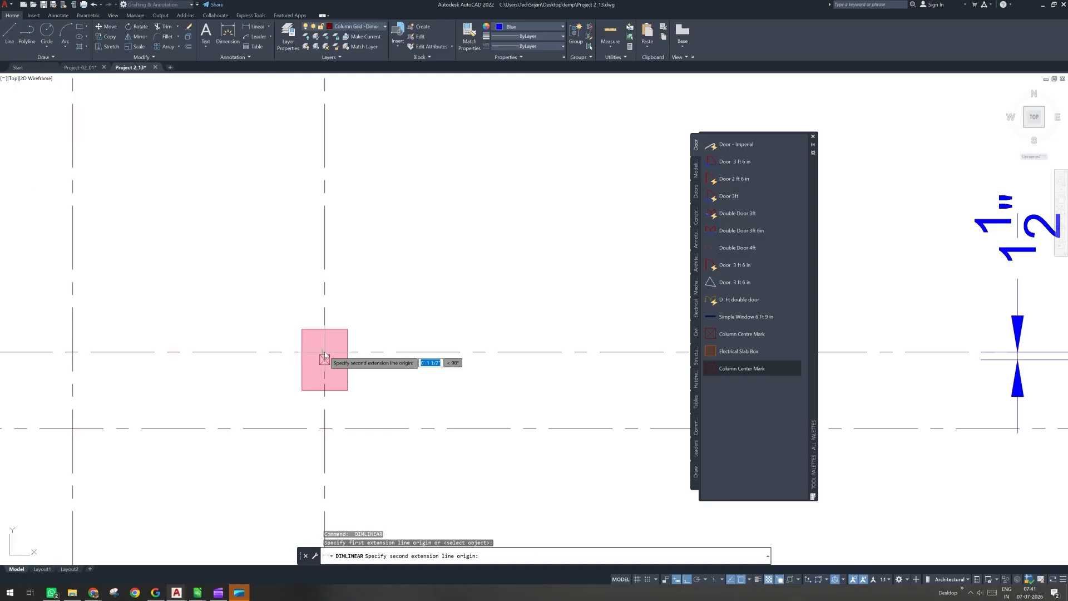
left_click(324, 351)
left_click(392, 367)
Step: Add a horizontal linear dimension from grid line E to the centre mark of the column at grid E/5, below the column
scroll(535, 366, "down", 2)
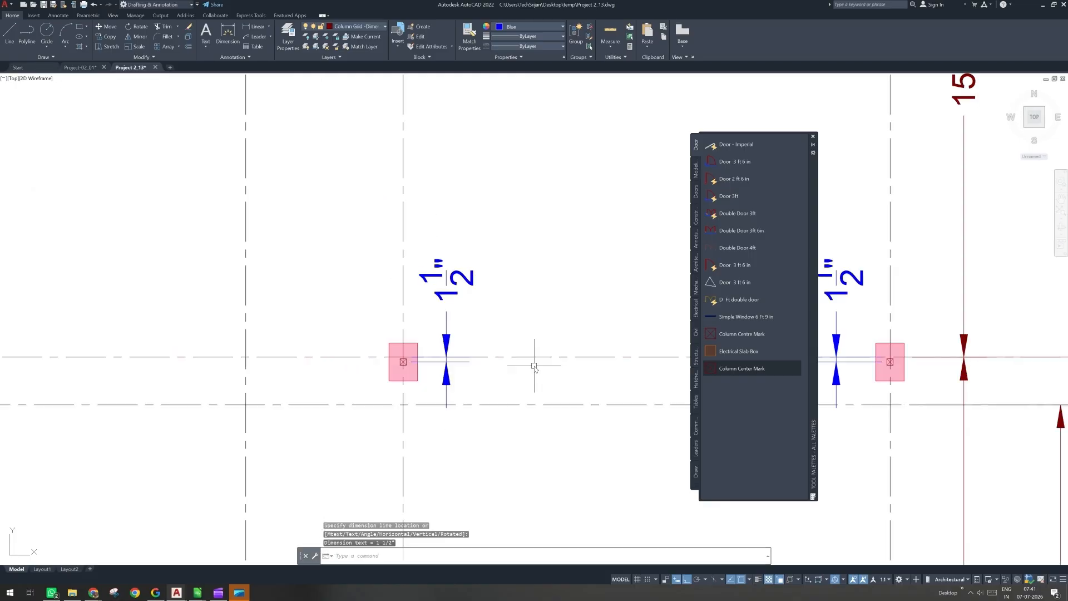
scroll(263, 363, "down", 3)
scroll(265, 363, "up", 4)
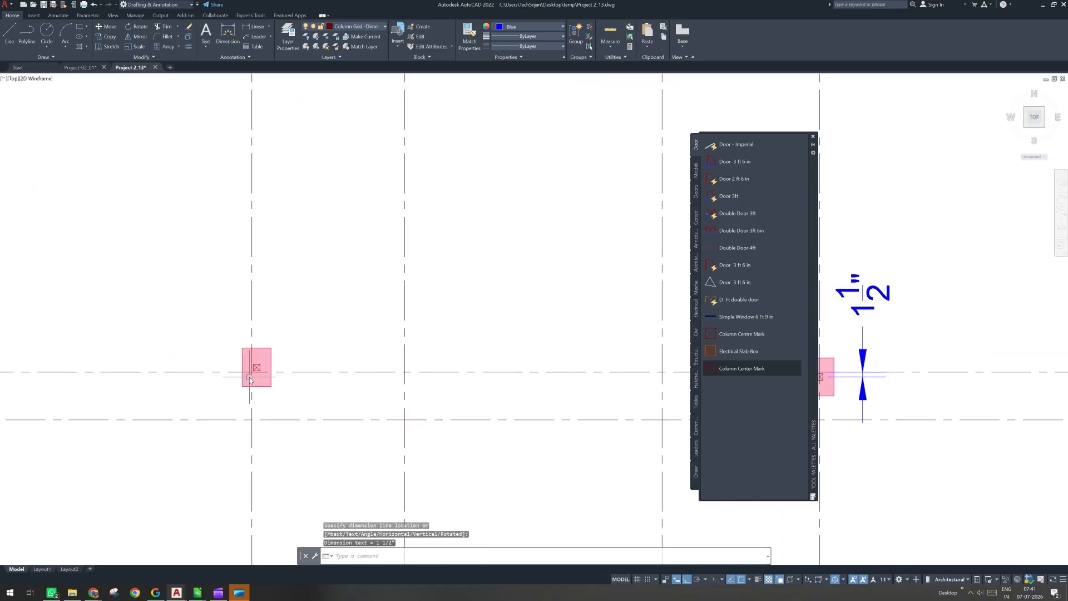
middle_click_drag(820, 383, 613, 378)
scroll(613, 379, "up", 2)
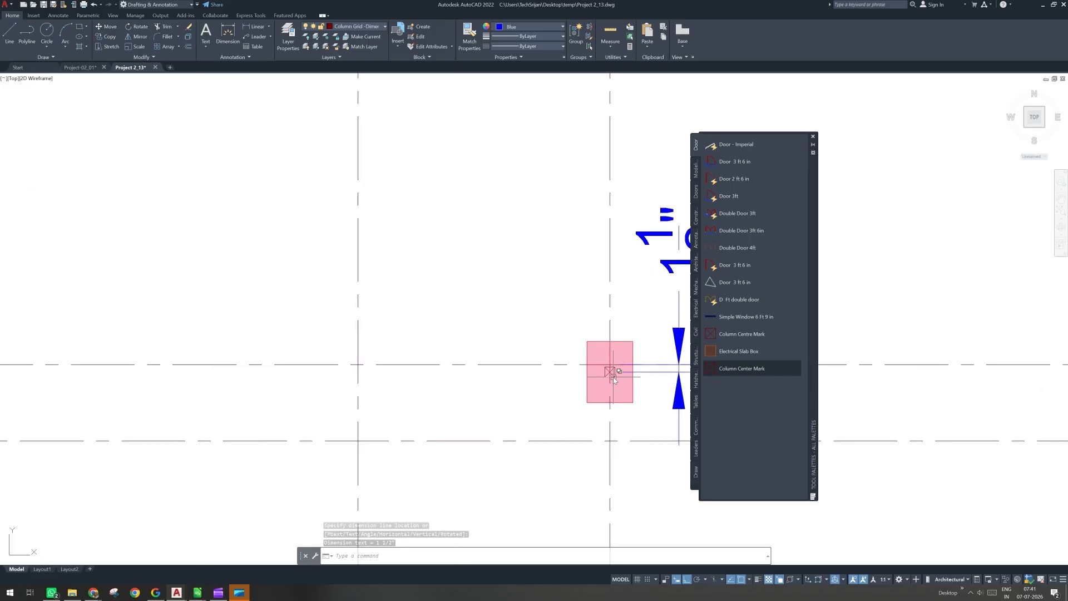
scroll(614, 379, "down", 4)
middle_click_drag(346, 381, 446, 363)
scroll(383, 355, "up", 6)
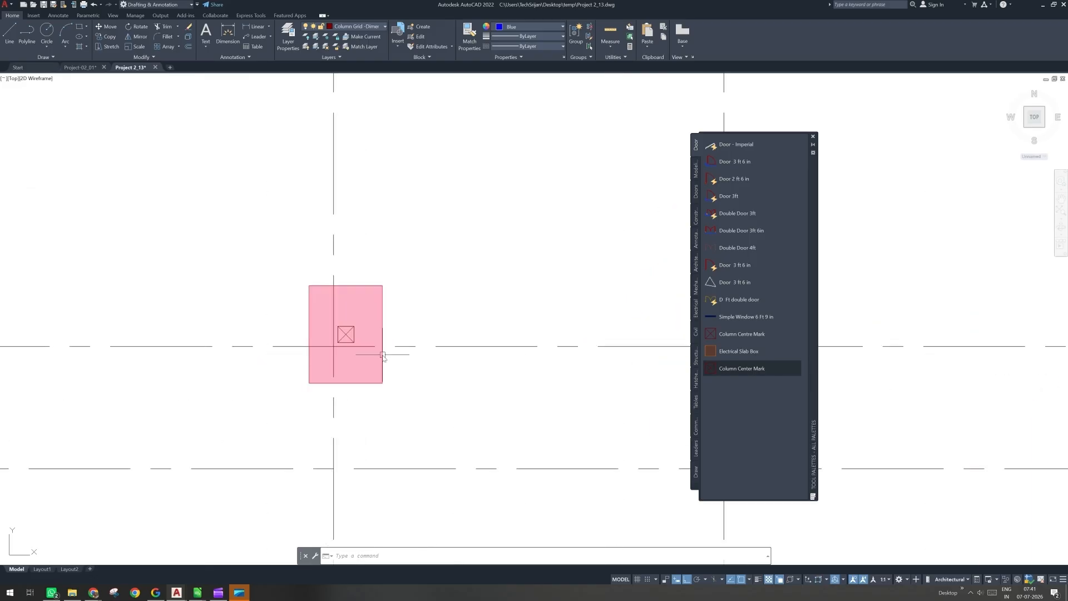
key("space")
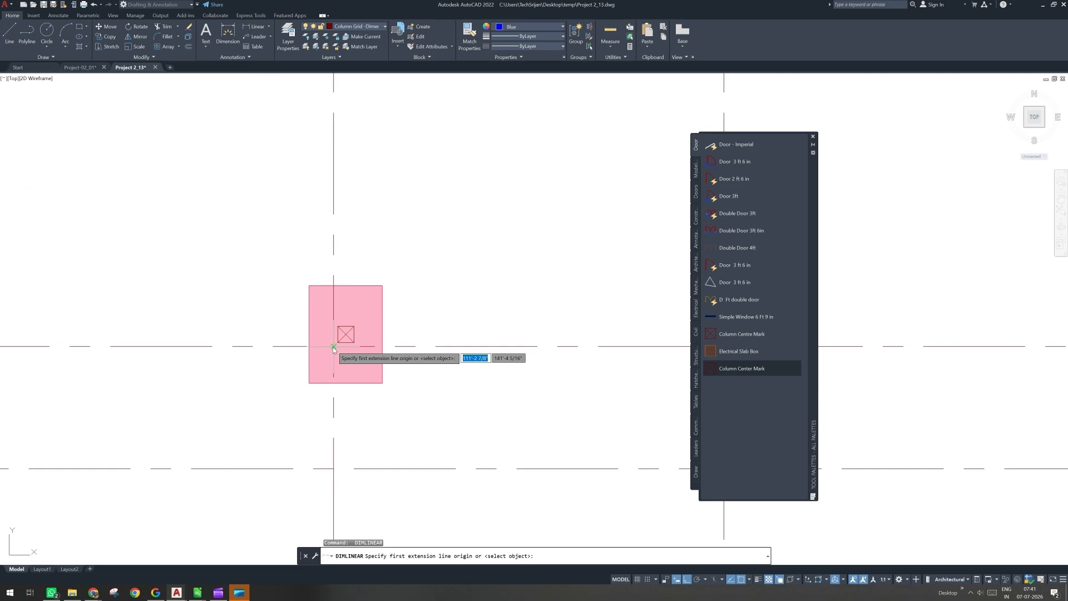
left_click(334, 347)
left_click(346, 334)
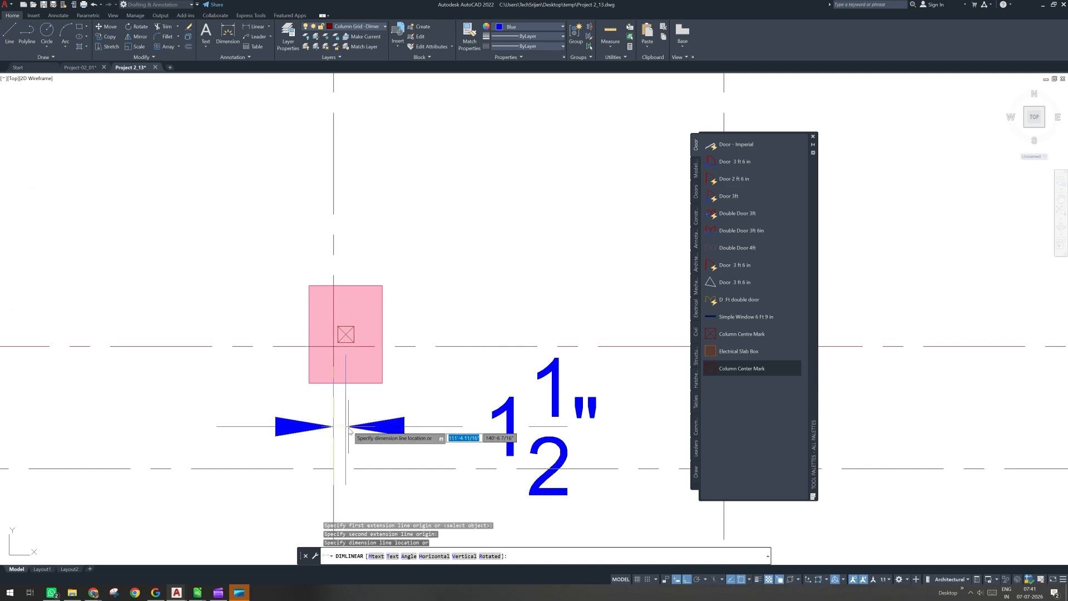
left_click(349, 428)
Step: Add a vertical linear dimension from grid line 5 to the centre mark of the column at grid E/5, left of the column
key("Return")
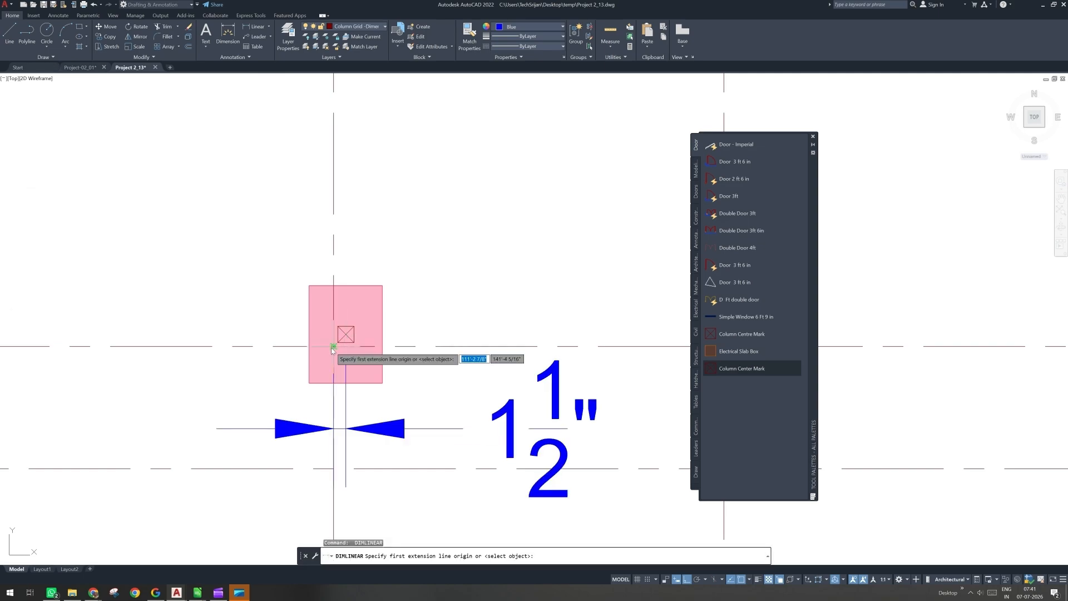
left_click(333, 346)
left_click(346, 334)
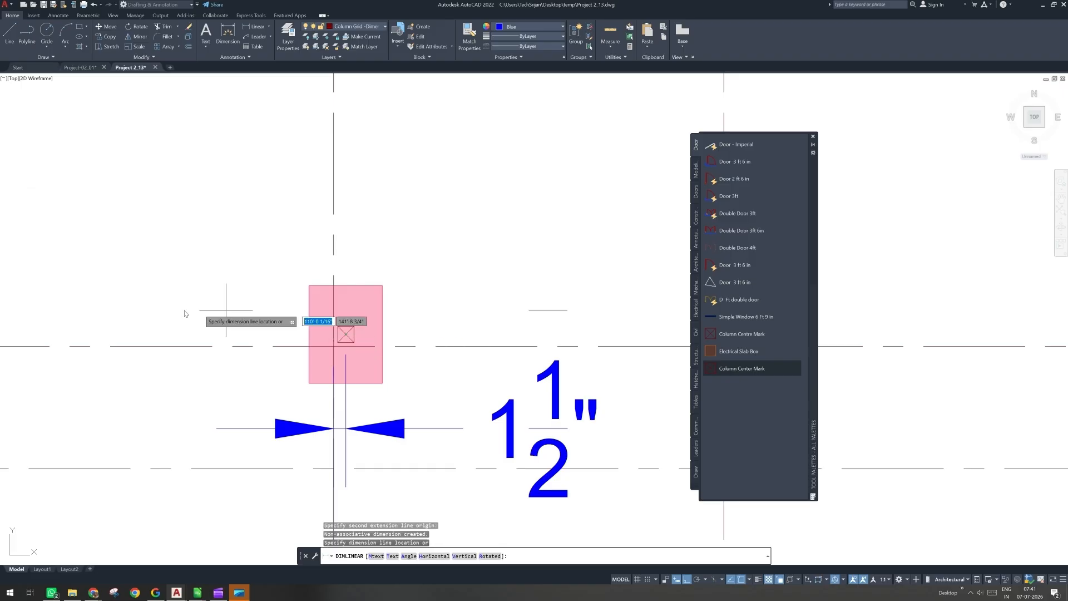
left_click(217, 340)
Step: Add a horizontal linear dimension from grid line F to the centre mark of the column at grid F/5, above the column
scroll(256, 366, "down", 2)
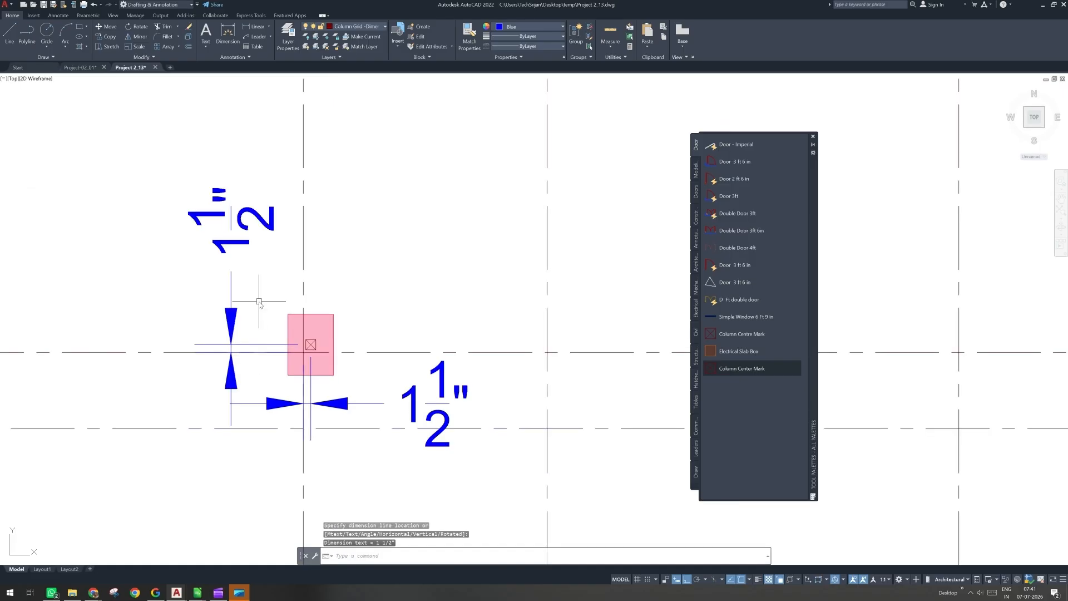
scroll(260, 302, "down", 3)
scroll(341, 367, "down", 2)
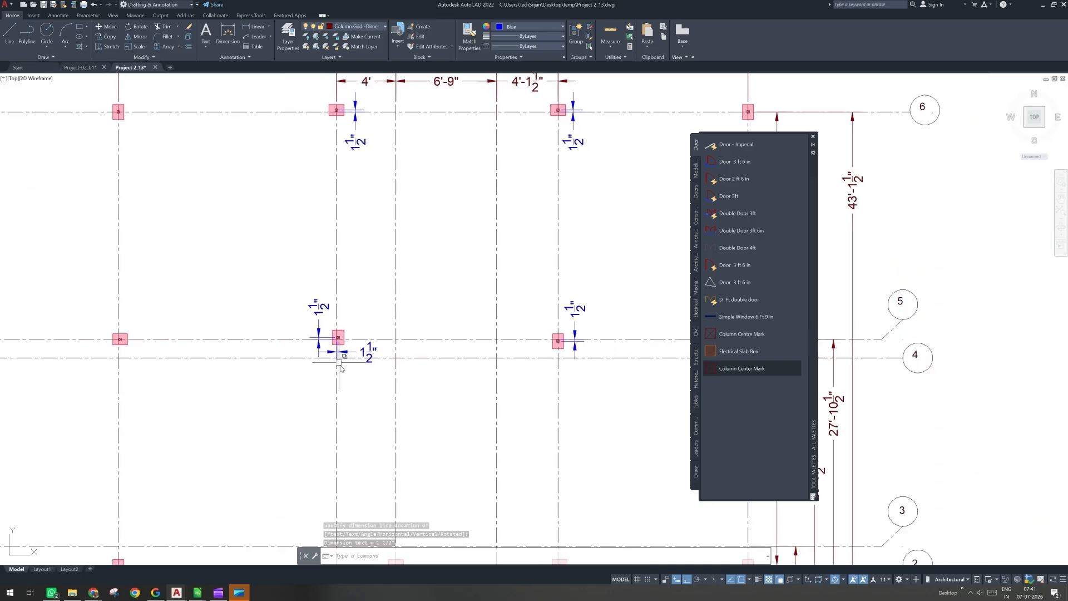
middle_click_drag(340, 365, 383, 367)
scroll(153, 349, "up", 8)
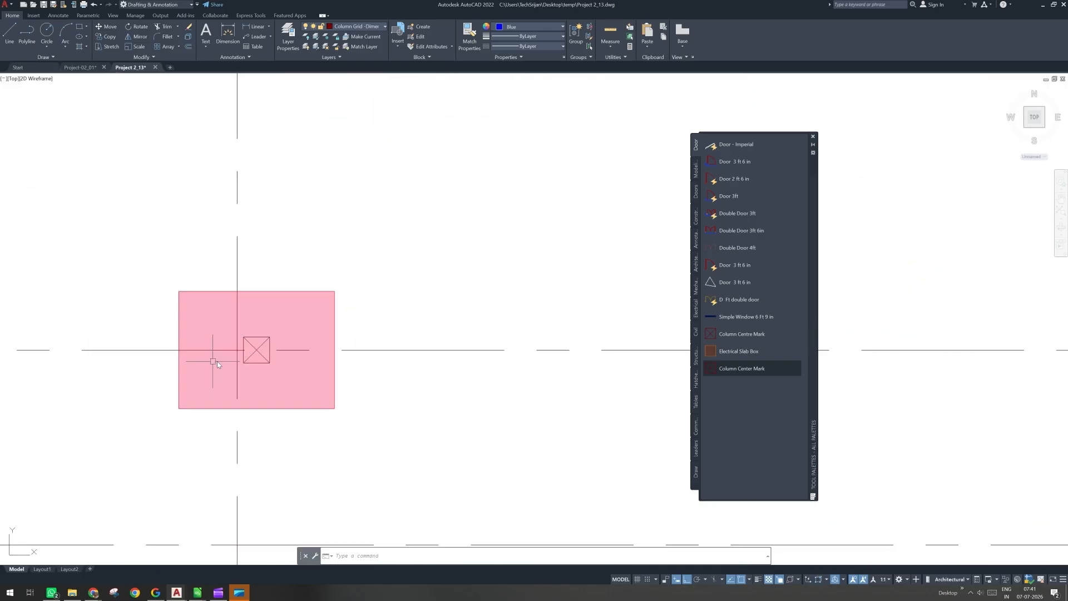
key("space")
left_click(236, 352)
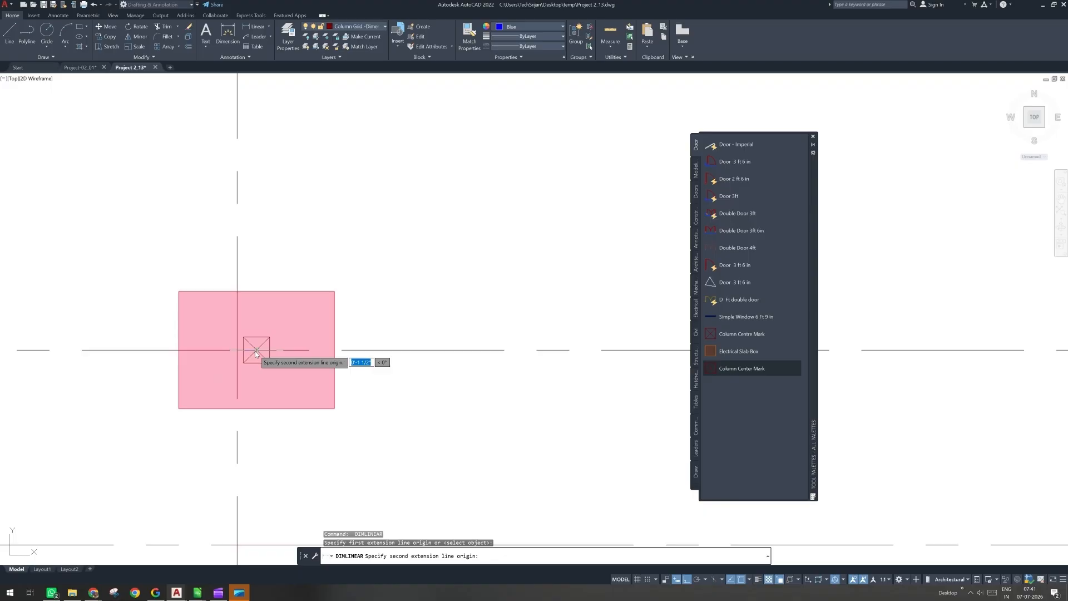
left_click(256, 353)
left_click(281, 222)
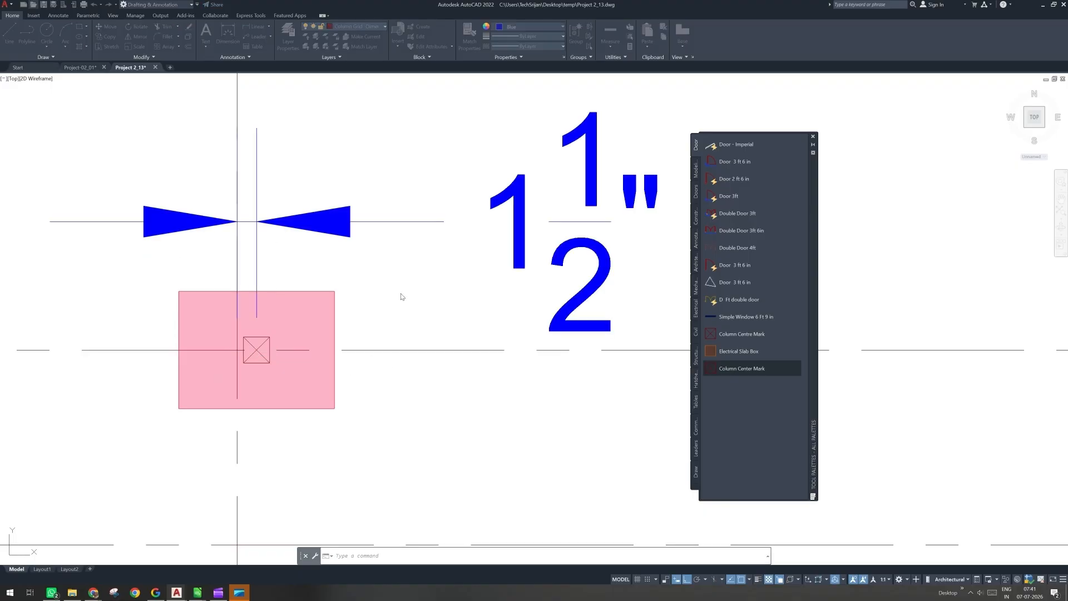
Step: Browse on Local Disk (D:) to Projects, 2. S.E.C, 27. MENKA INDRALOK, AutoCAD Files for a reference drawing
left_click(574, 190)
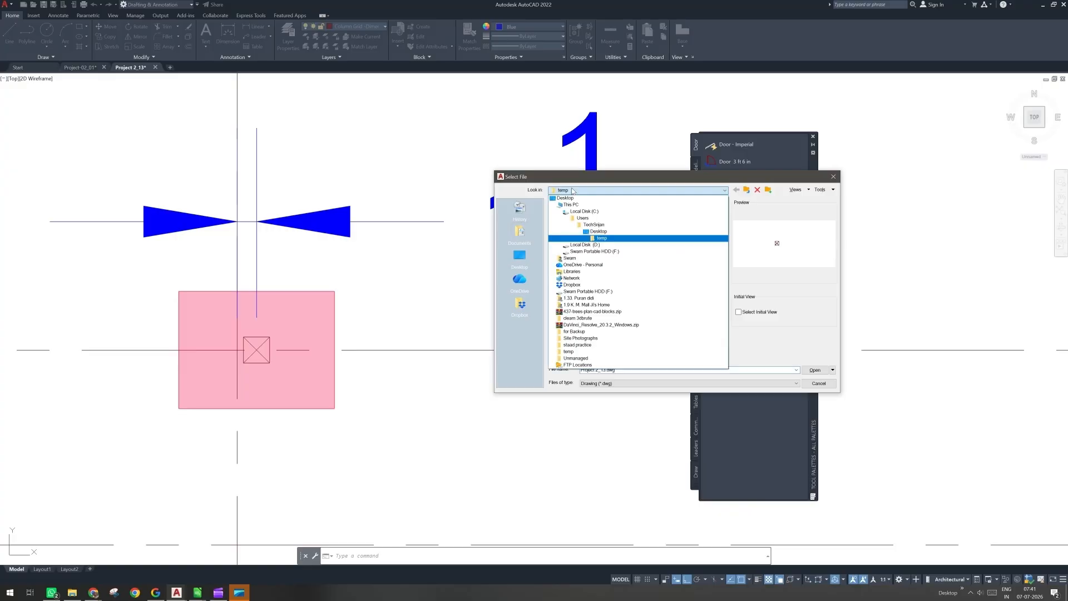
left_click(584, 245)
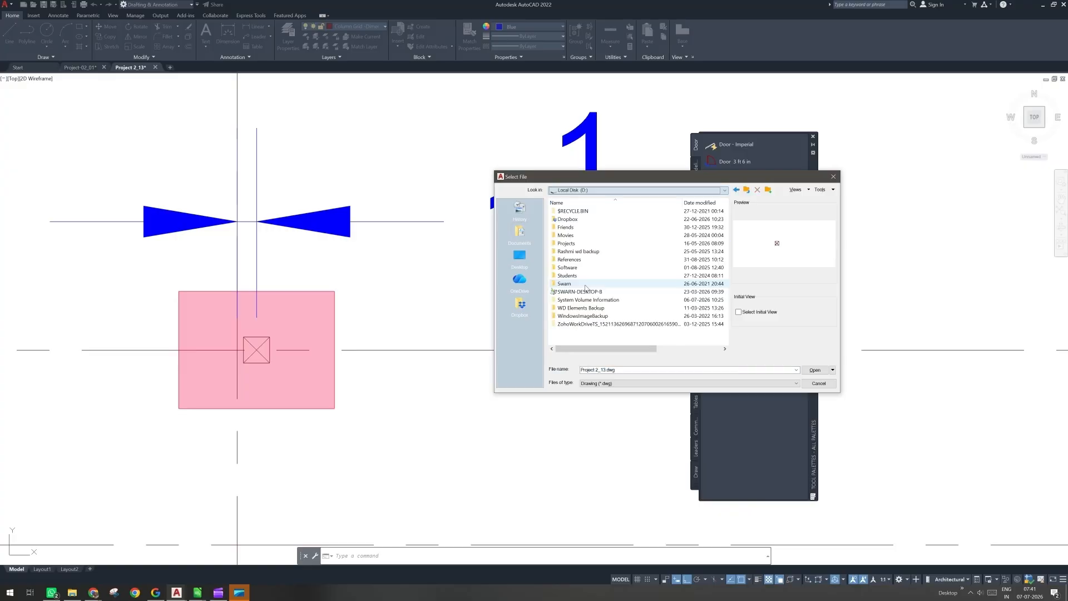
double_click(566, 244)
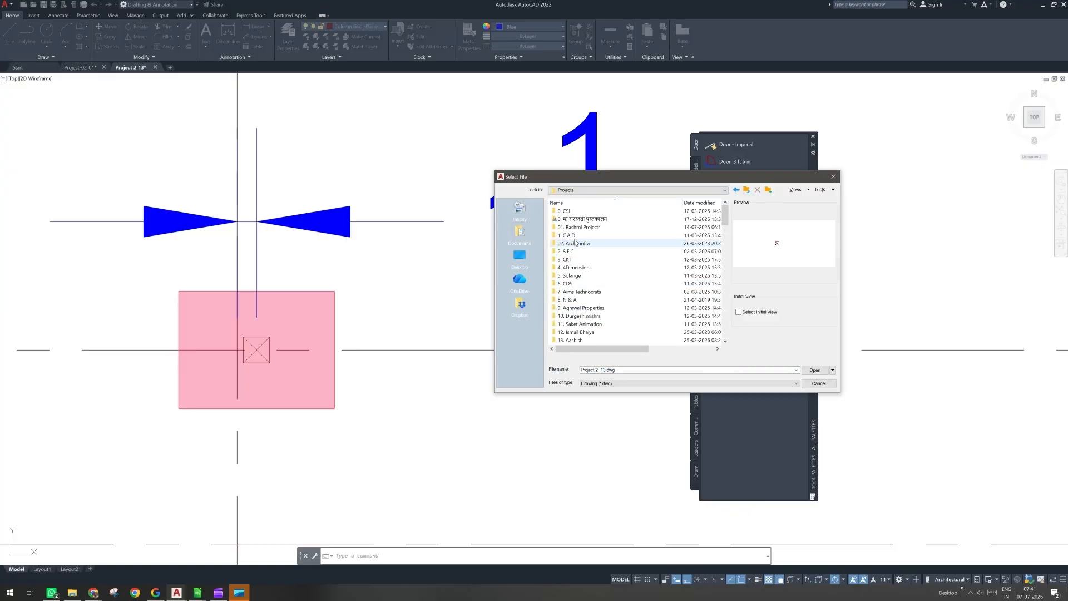
left_click(576, 244)
double_click(574, 251)
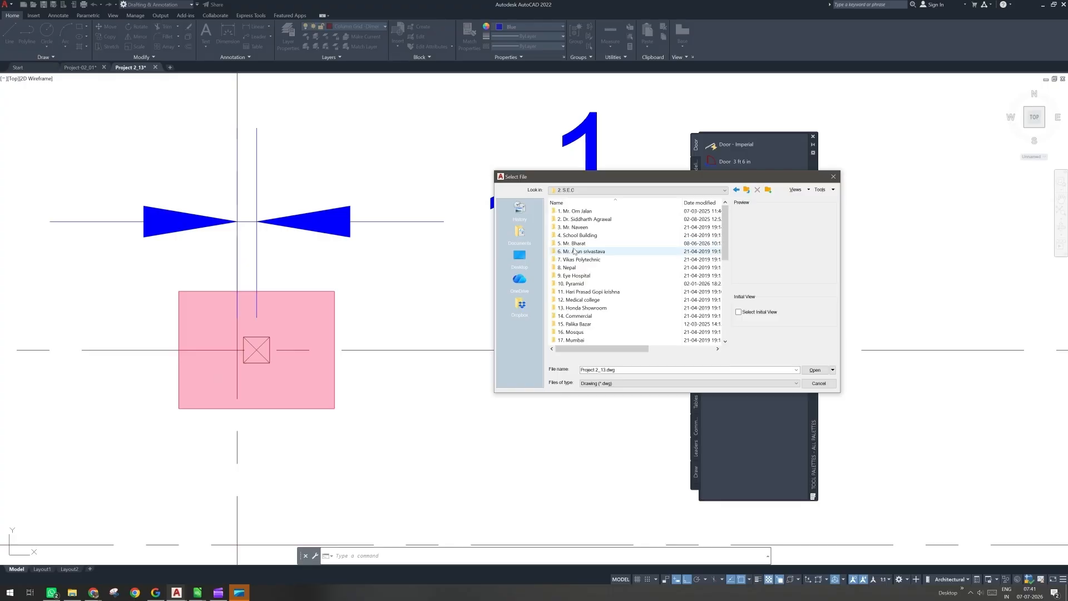
scroll(574, 251, "down", 6)
scroll(574, 251, "down", 2)
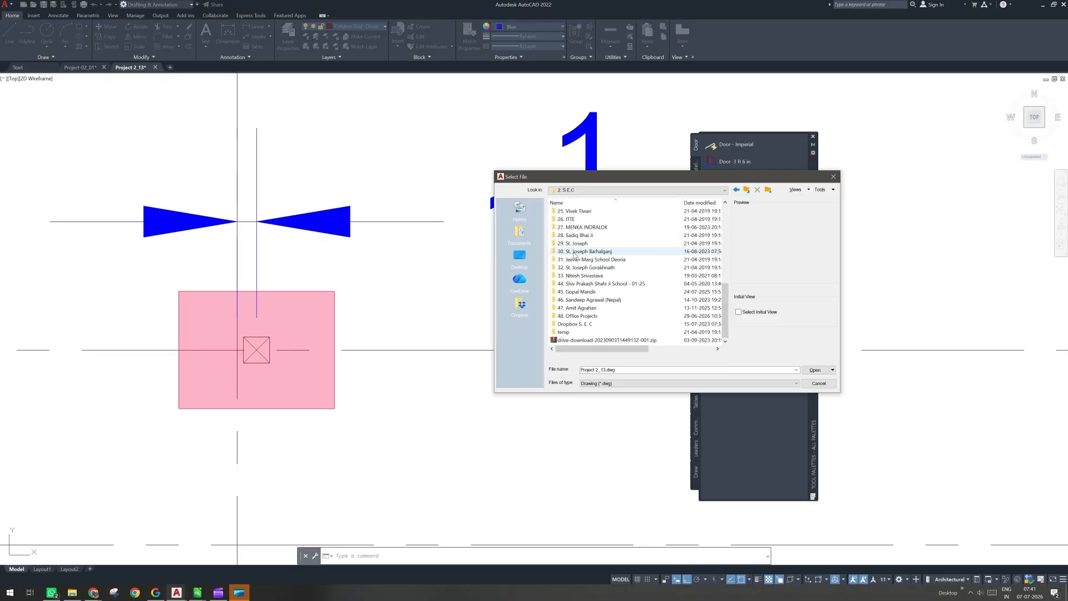
scroll(588, 295, "up", 1)
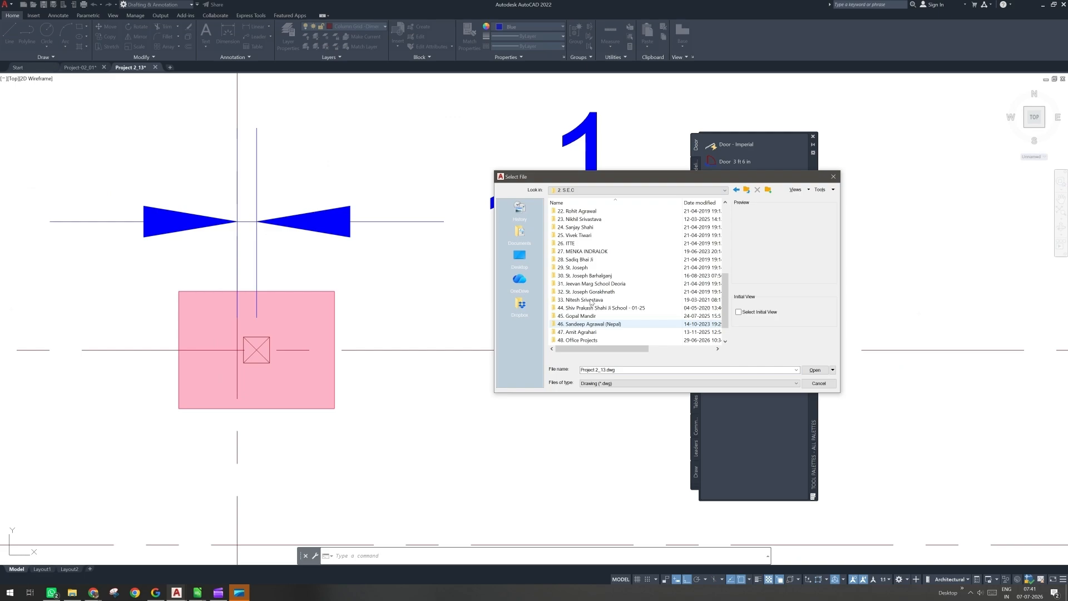
double_click(597, 254)
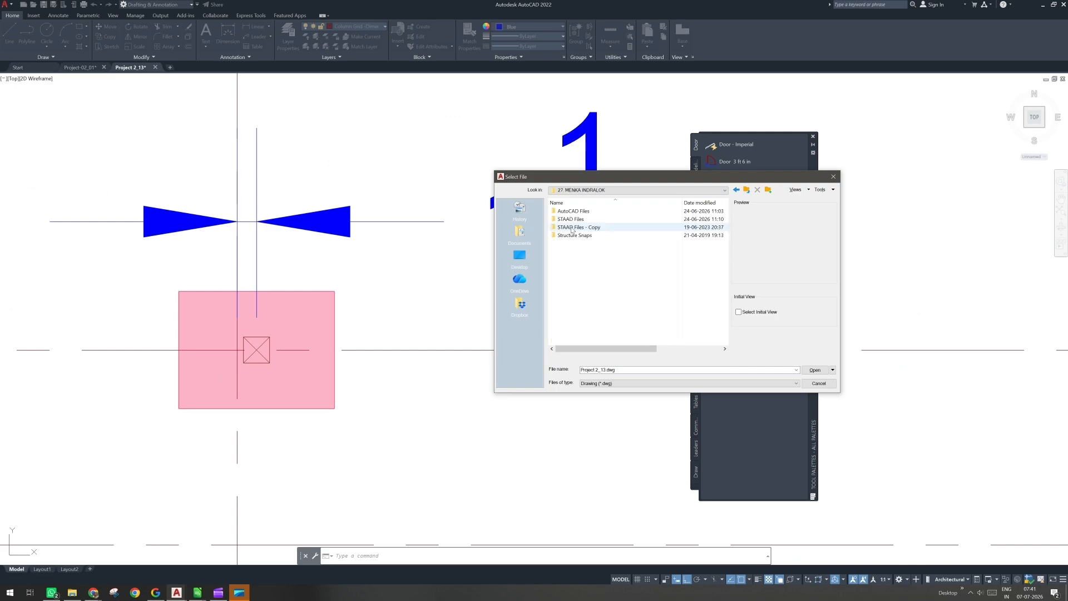
double_click(573, 211)
Step: Open the drawing framing plan.dwg from the AutoCAD Files folder
scroll(587, 265, "down", 7)
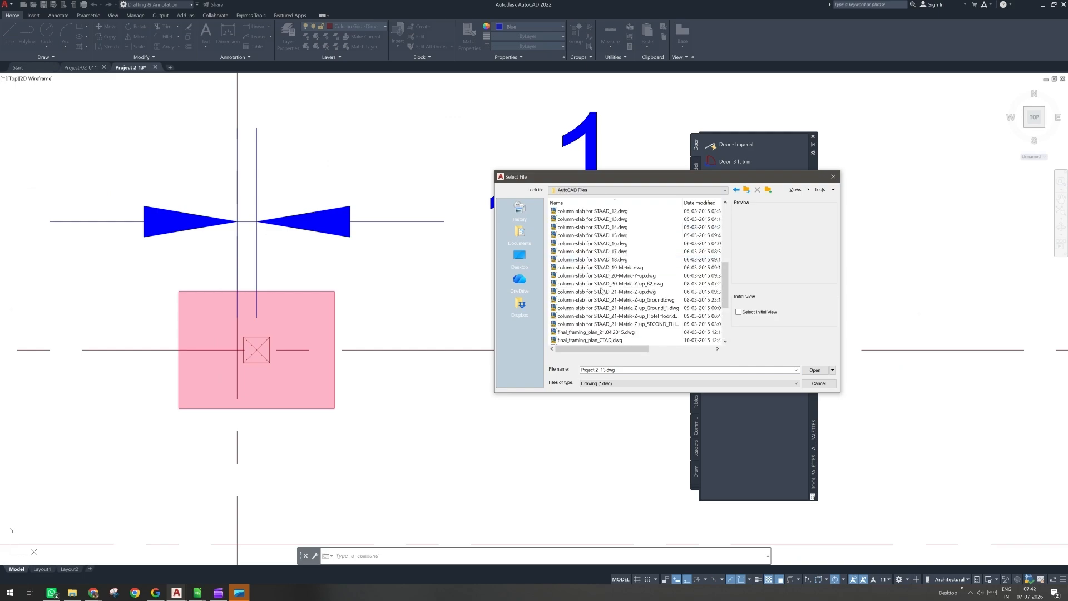
key("f")
left_click(605, 339)
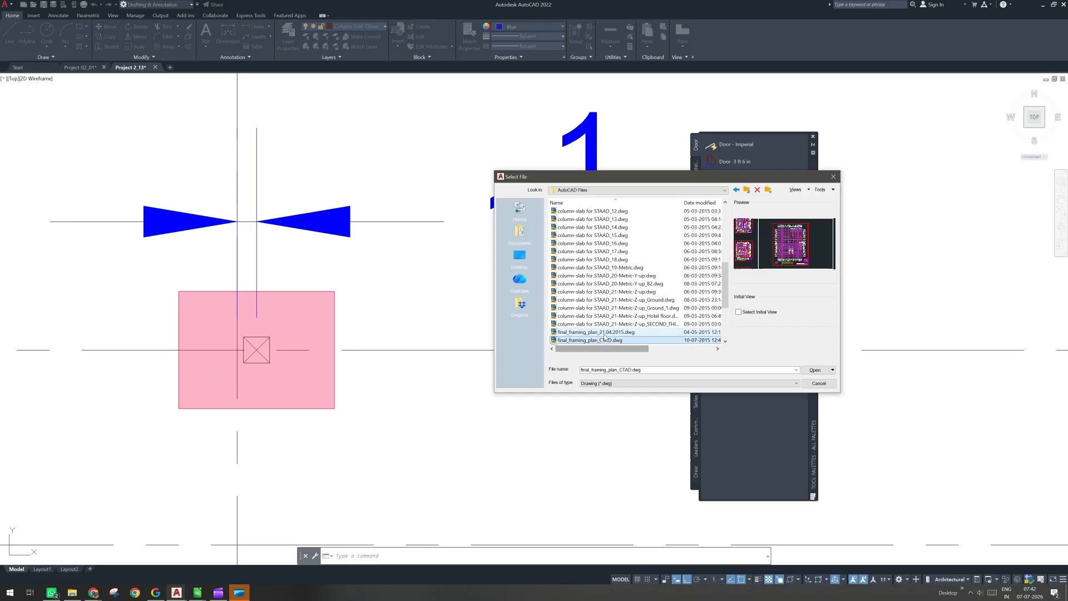
scroll(605, 337, "down", 4)
left_click(607, 260)
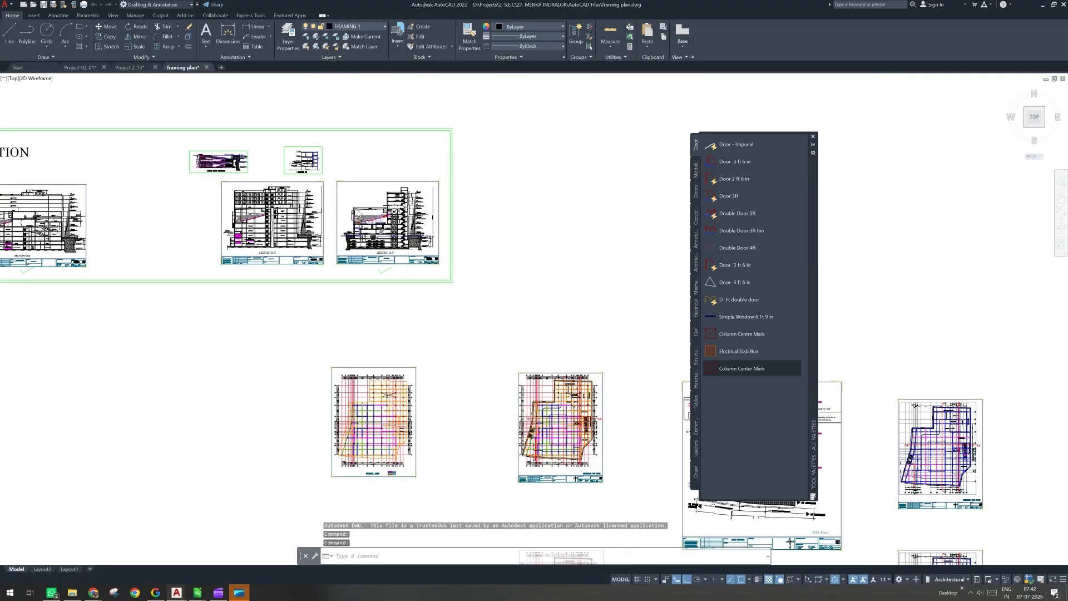
Step: Examine the centre mark positions in the rectangular and square columns beside SHOP-E1 on the framing plan
middle_click_drag(558, 460, 198, 225)
scroll(545, 416, "up", 2)
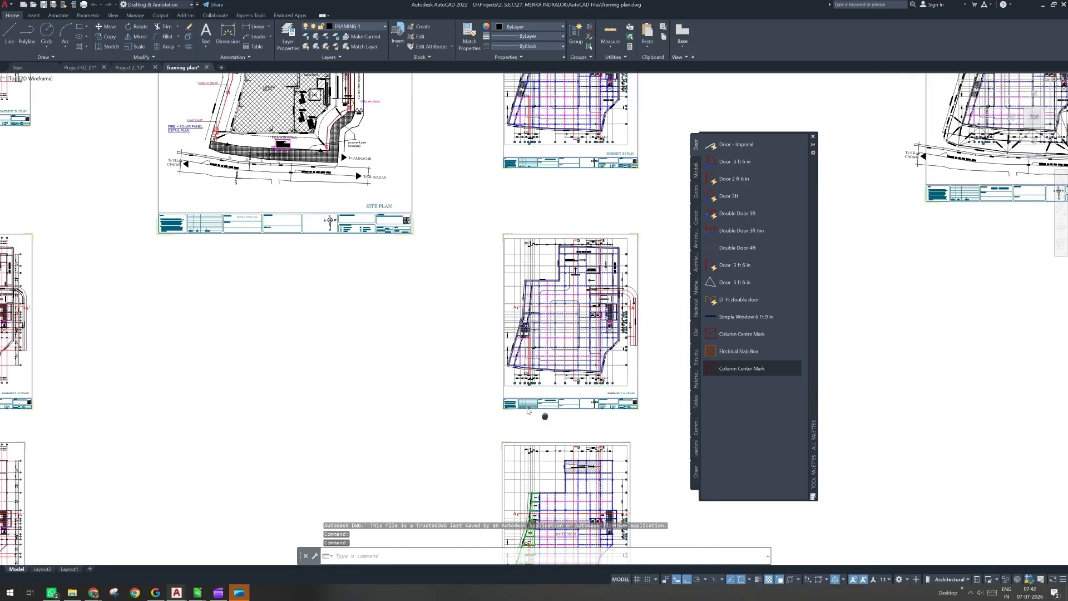
scroll(528, 411, "up", 3)
scroll(429, 413, "up", 5)
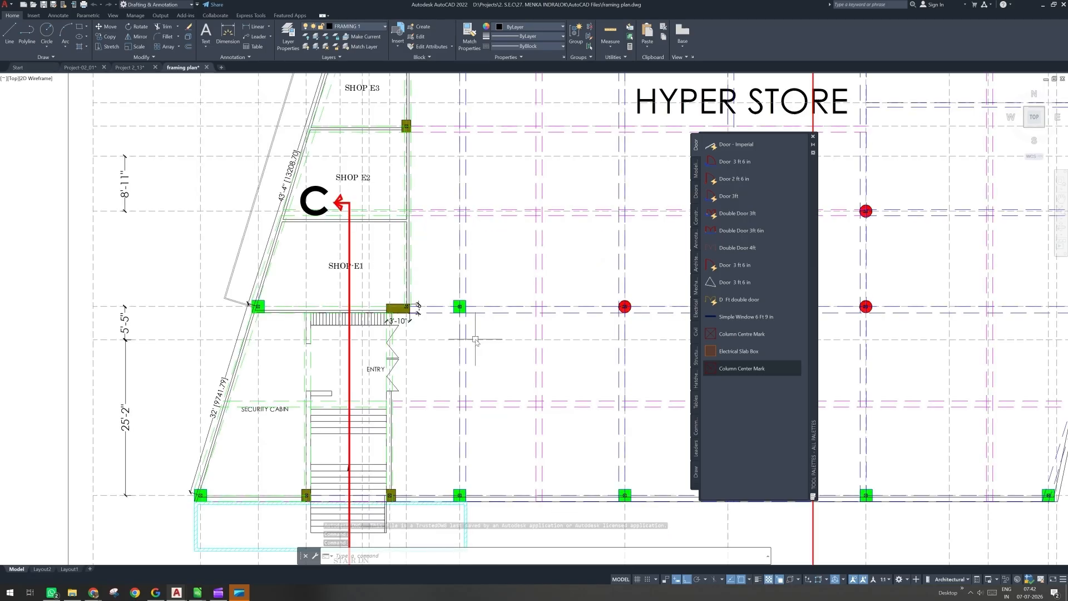
scroll(434, 316, "up", 2)
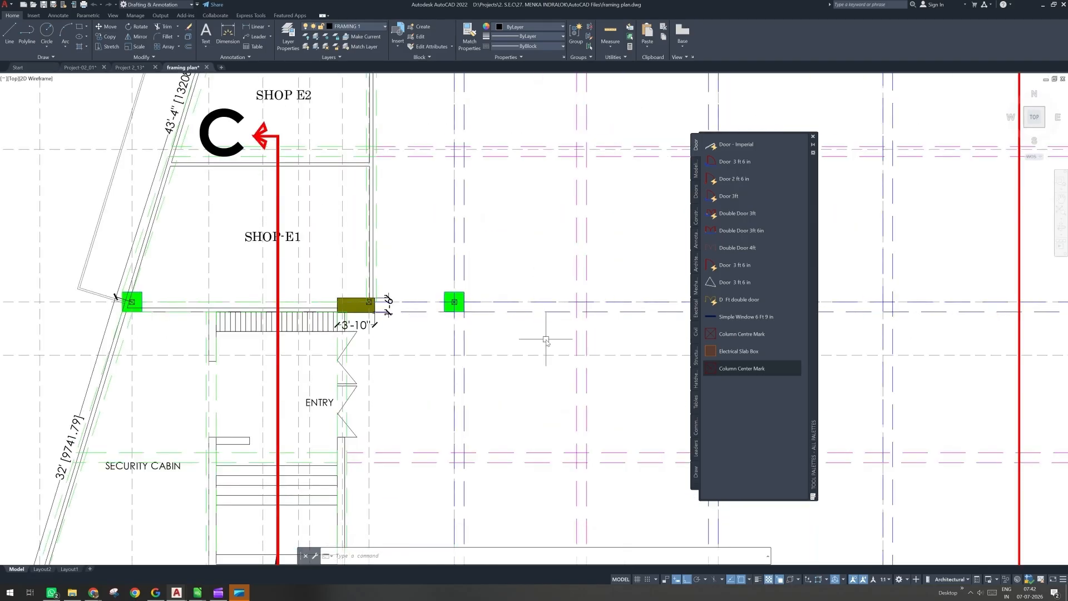
middle_click_drag(546, 340, 437, 348)
scroll(269, 325, "up", 4)
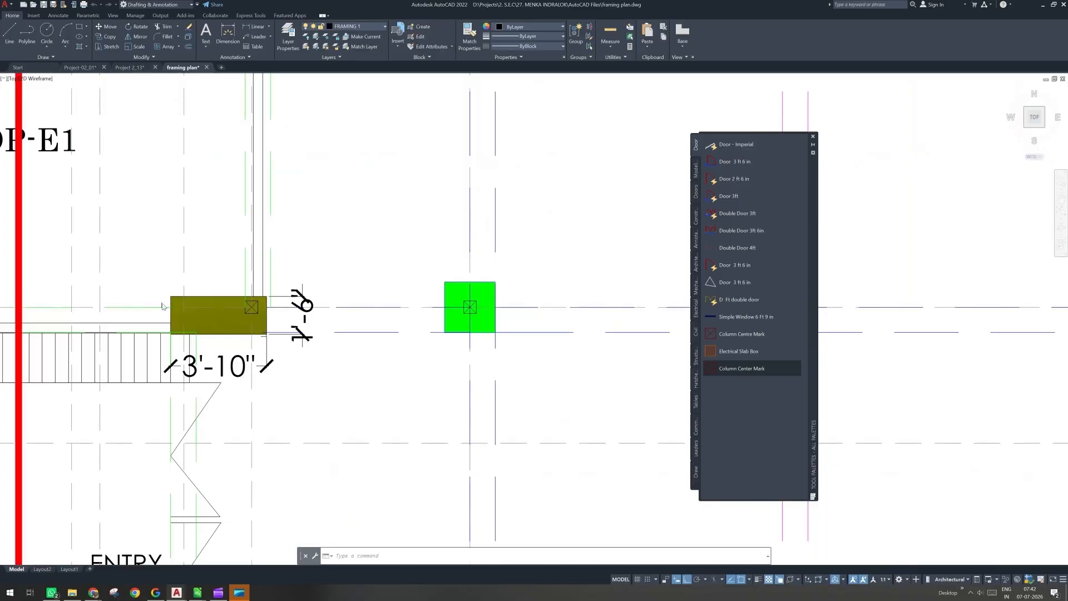
left_click(155, 283)
key("Escape")
scroll(252, 308, "up", 4)
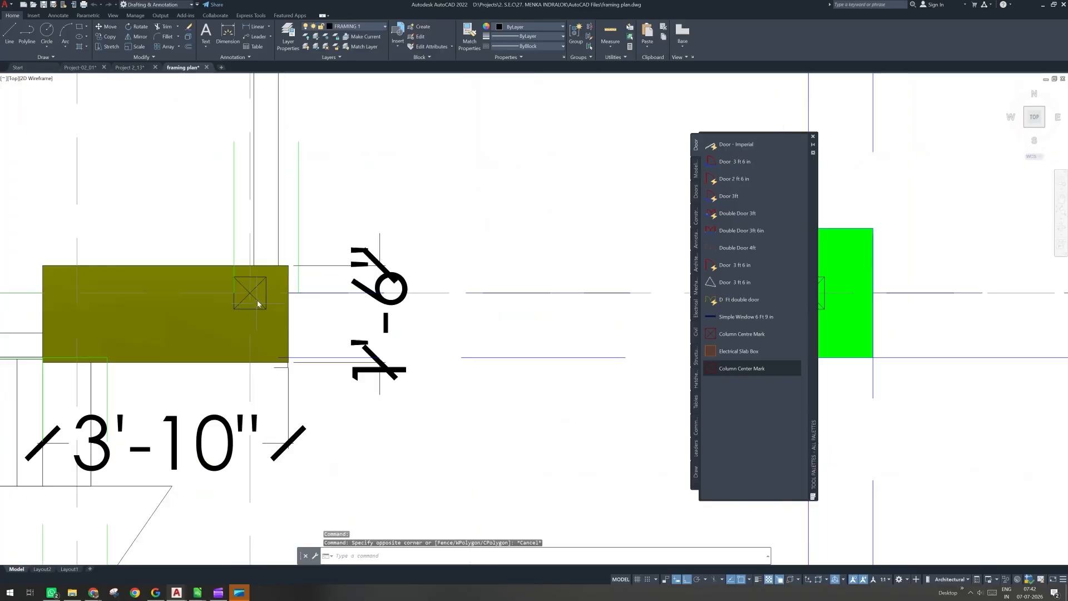
scroll(252, 296, "down", 2)
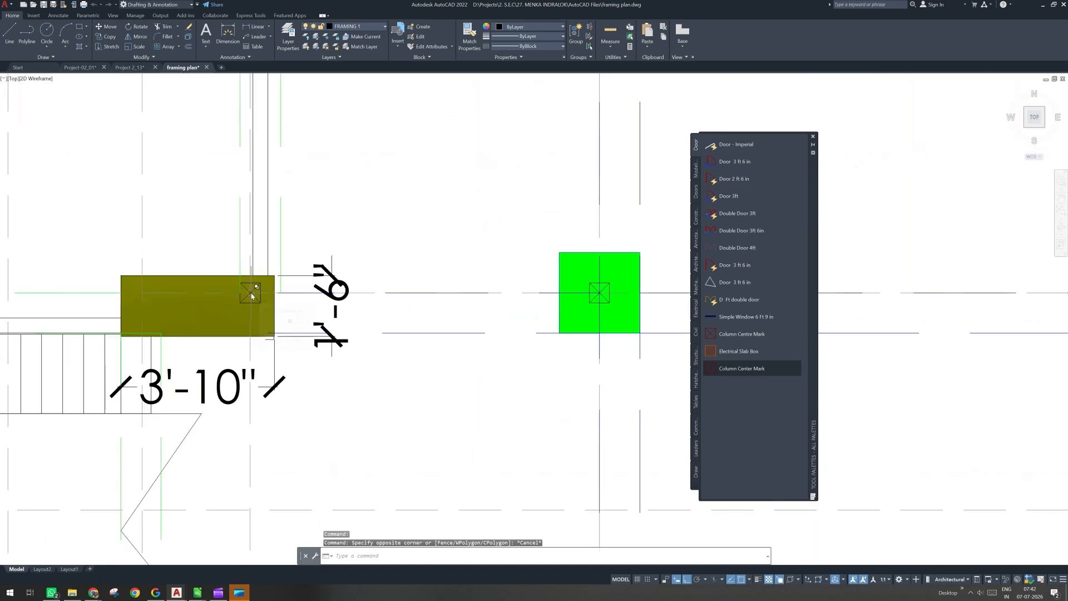
scroll(259, 346, "down", 2)
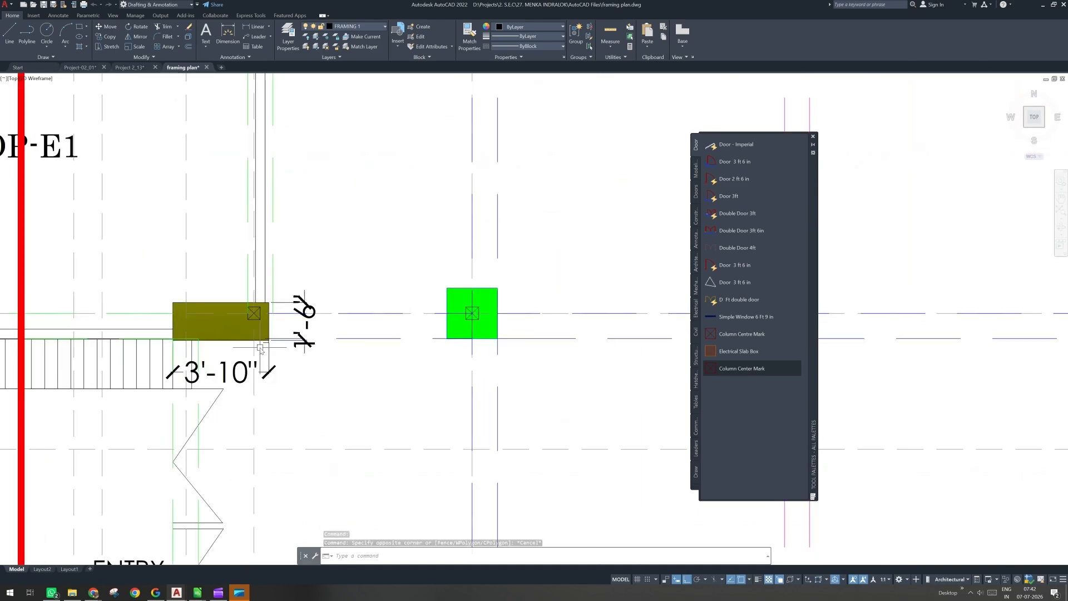
Step: Examine the round columns below HYPER STORE and the centre marks of the yellow columns on grid line 4
scroll(260, 348, "down", 3)
middle_click_drag(450, 384, 267, 374)
scroll(293, 325, "up", 3)
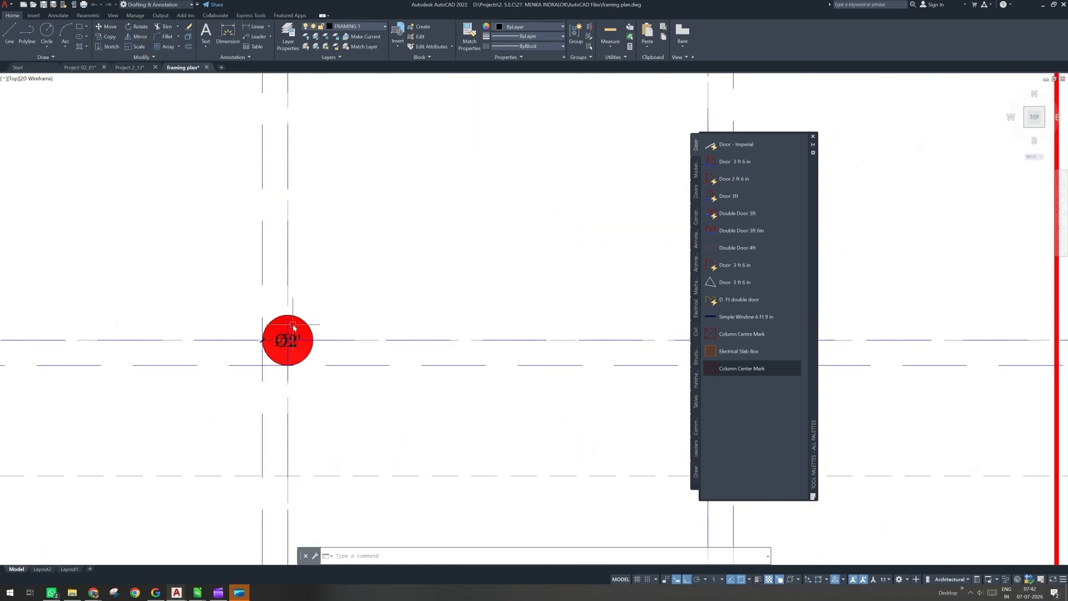
scroll(293, 328, "up", 2)
scroll(288, 372, "down", 5)
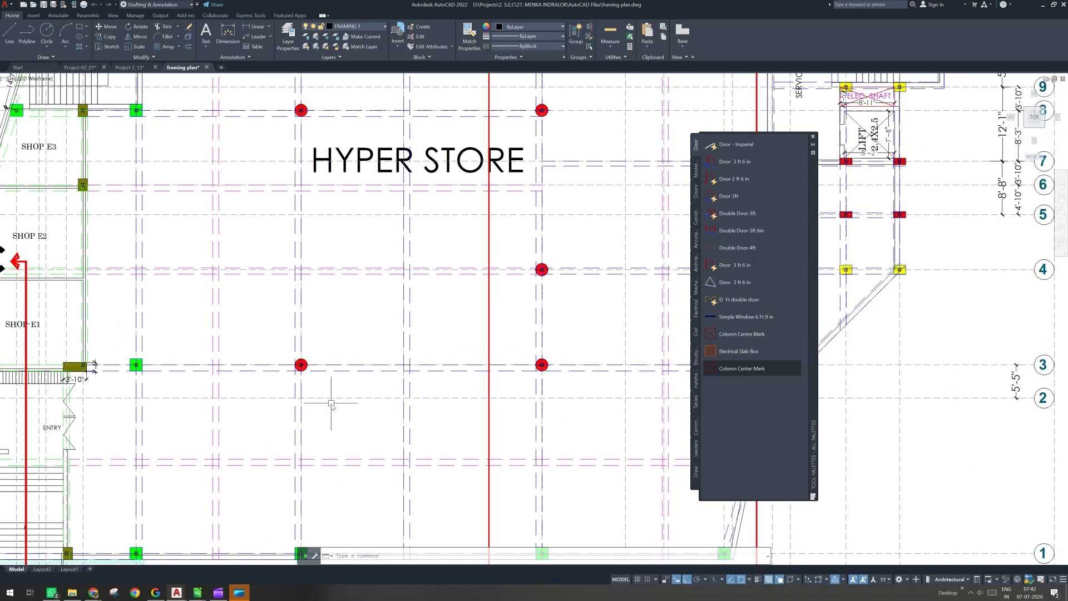
middle_click_drag(648, 295, 365, 362)
scroll(512, 356, "up", 2)
scroll(597, 329, "up", 4)
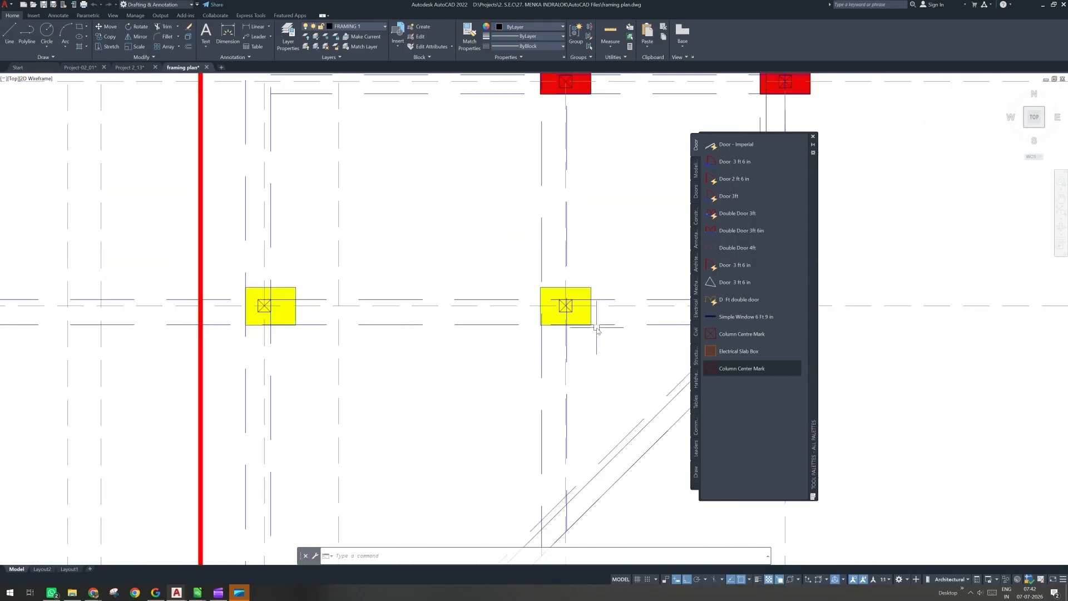
middle_click_drag(597, 328, 577, 363)
scroll(248, 342, "up", 2)
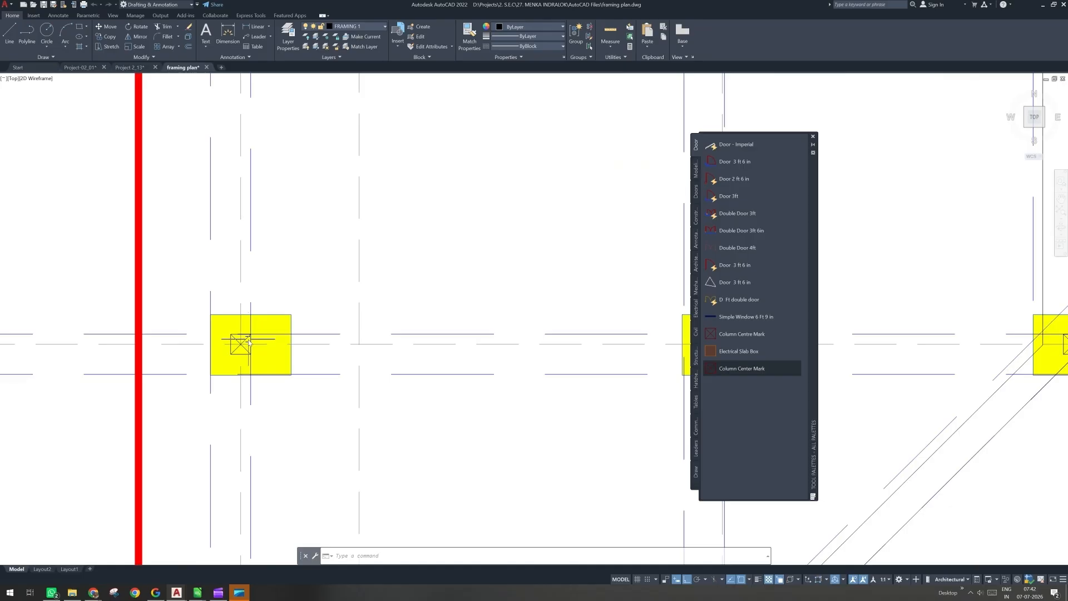
scroll(246, 349, "down", 8)
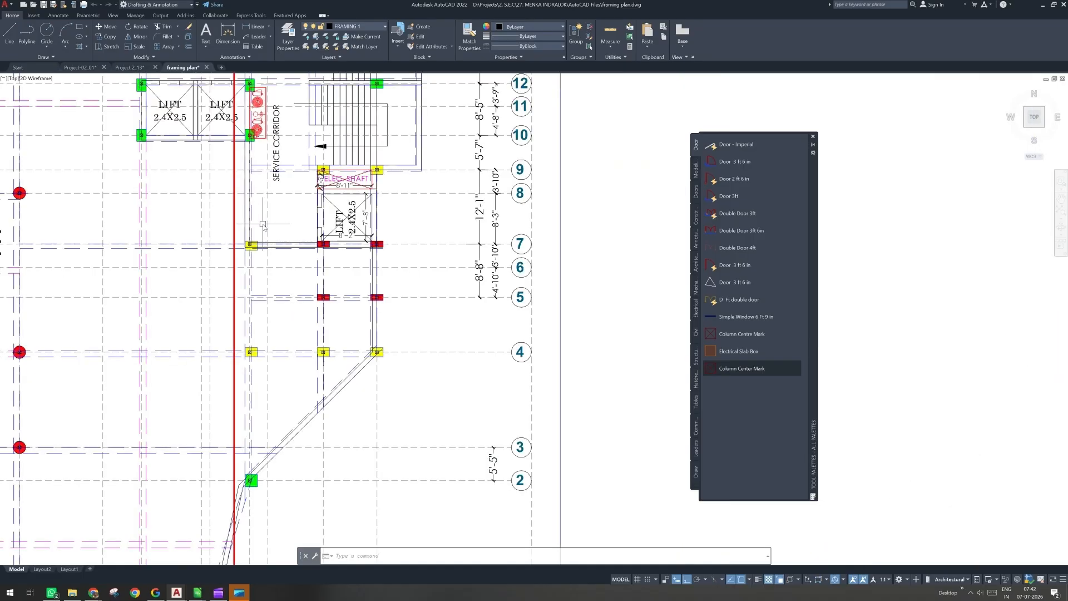
Step: Inspect the column centre marks at SHOP-E1 and along grid line 1, and close the framing plan without saving changes
mouse_move(263, 224)
middle_mouse_down()
mouse_move(627, 295)
mouse_move(855, 301)
middle_mouse_up()
scroll(856, 301, "down", 2)
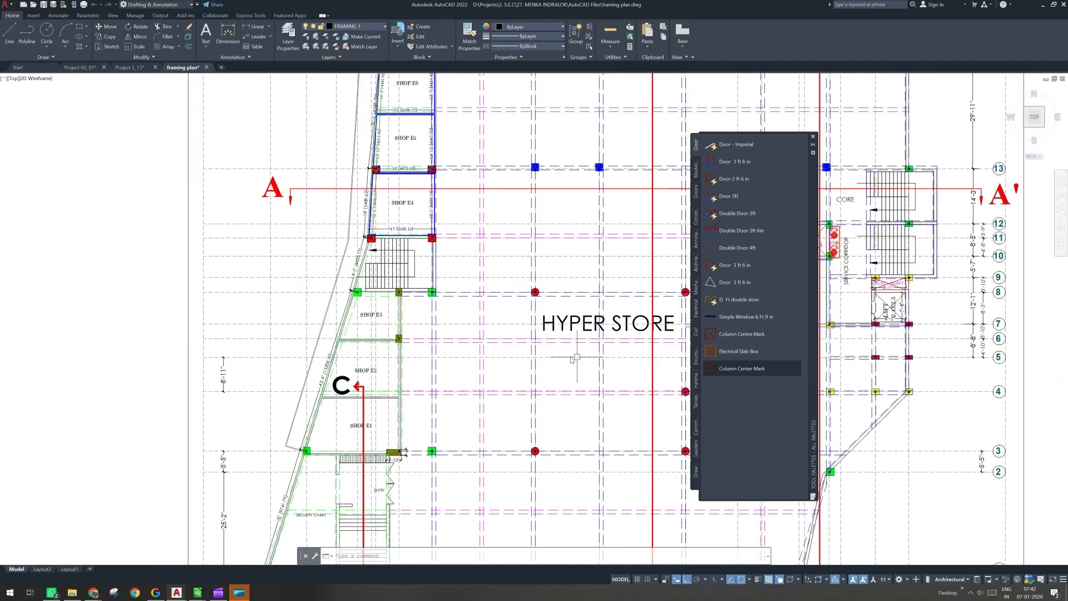
scroll(397, 454, "up", 4)
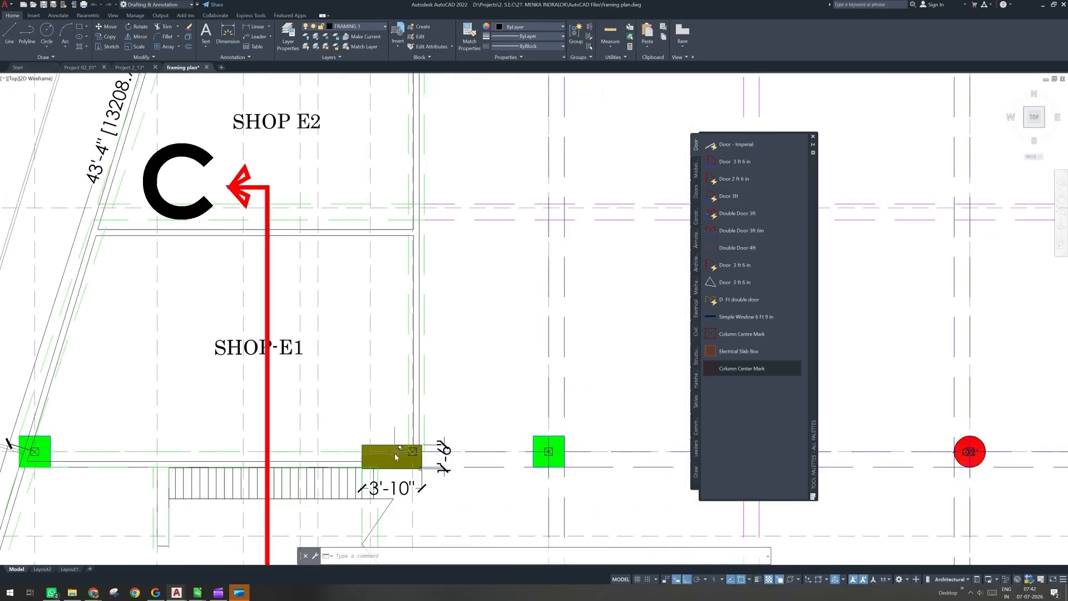
scroll(396, 456, "up", 2)
scroll(425, 450, "down", 5)
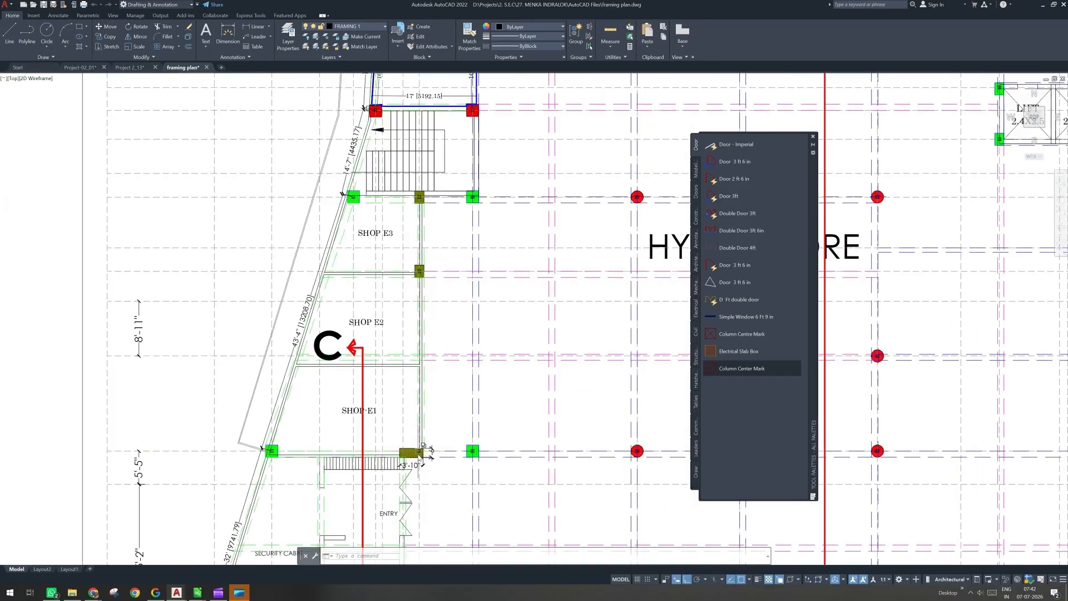
middle_click_drag(419, 459, 395, 290)
scroll(380, 472, "up", 5)
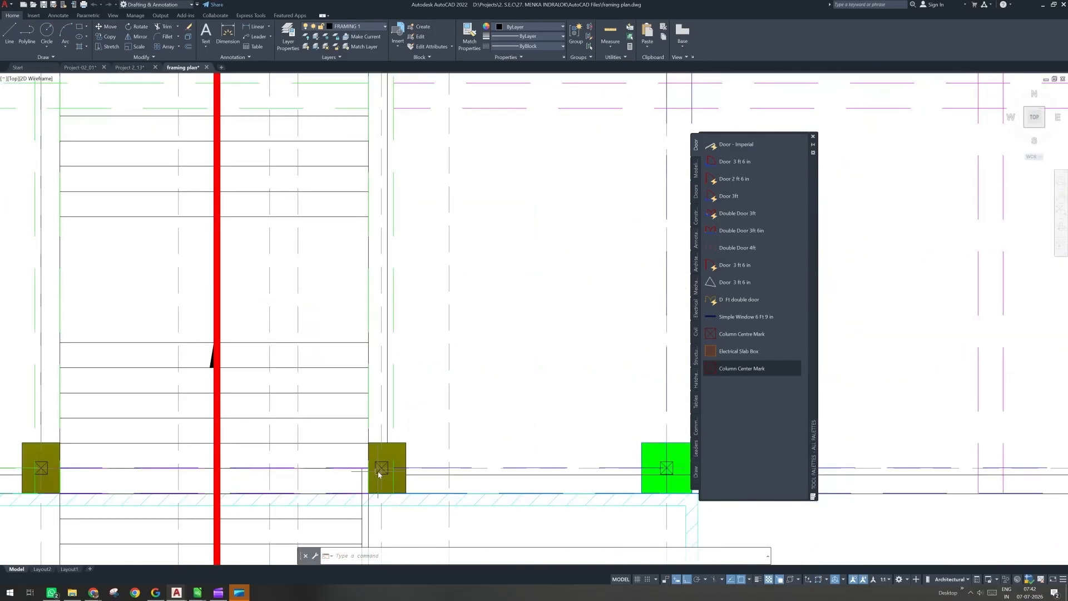
scroll(402, 481, "down", 4)
middle_click_drag(597, 491, 185, 489)
middle_click_drag(524, 468, 383, 463)
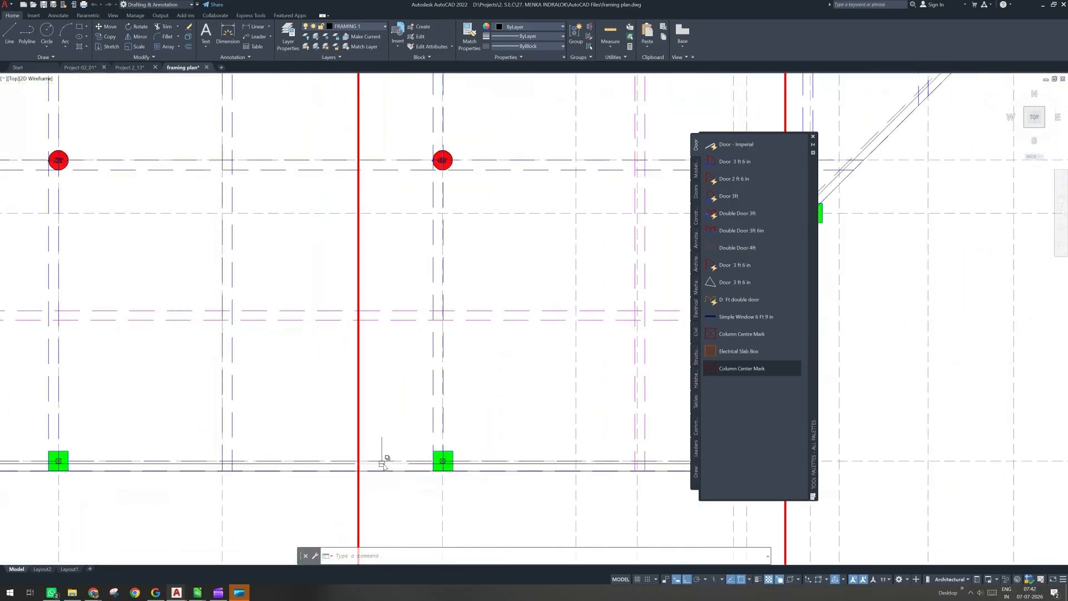
left_click(207, 68)
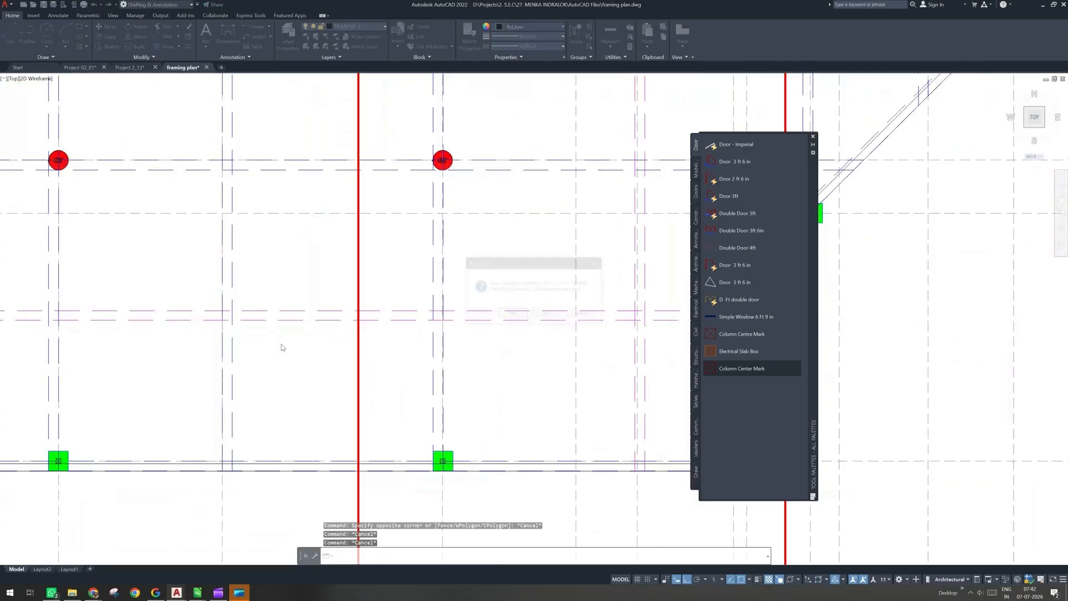
left_click(548, 313)
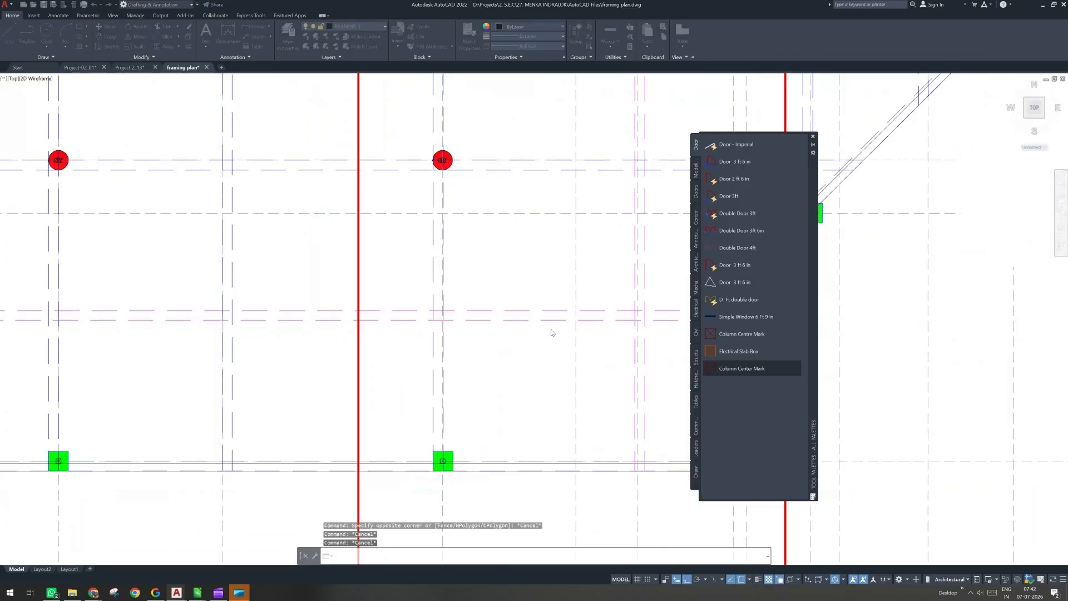
Step: Unisolate and turn on all layers in the column grid drawing to display the floor plan with the grid
scroll(305, 370, "down", 3)
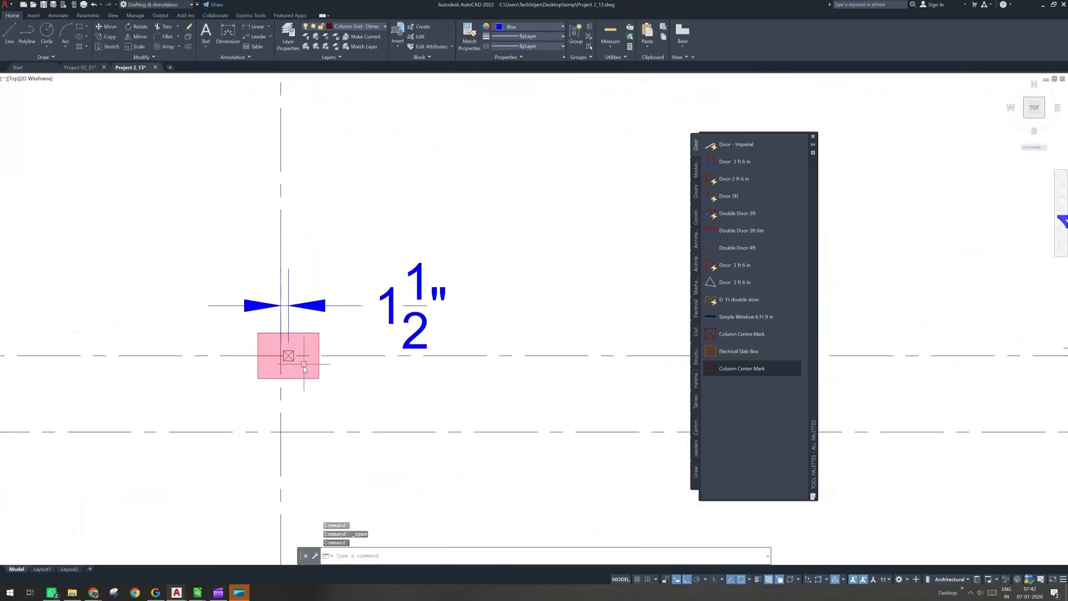
scroll(317, 379, "down", 5)
scroll(328, 392, "down", 4)
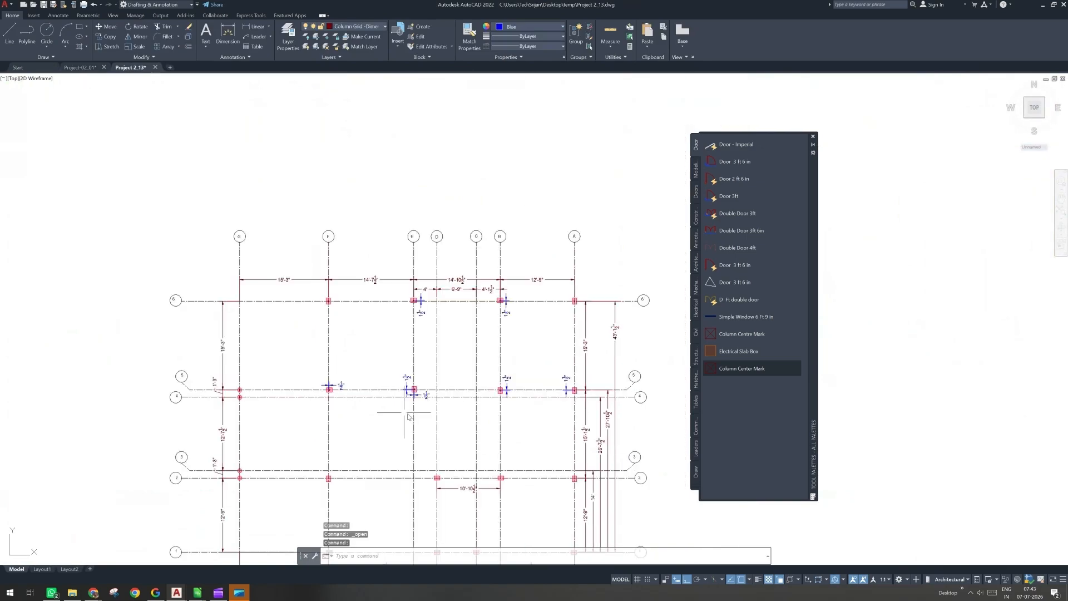
middle_click_drag(409, 416, 392, 305)
scroll(391, 306, "down", 3)
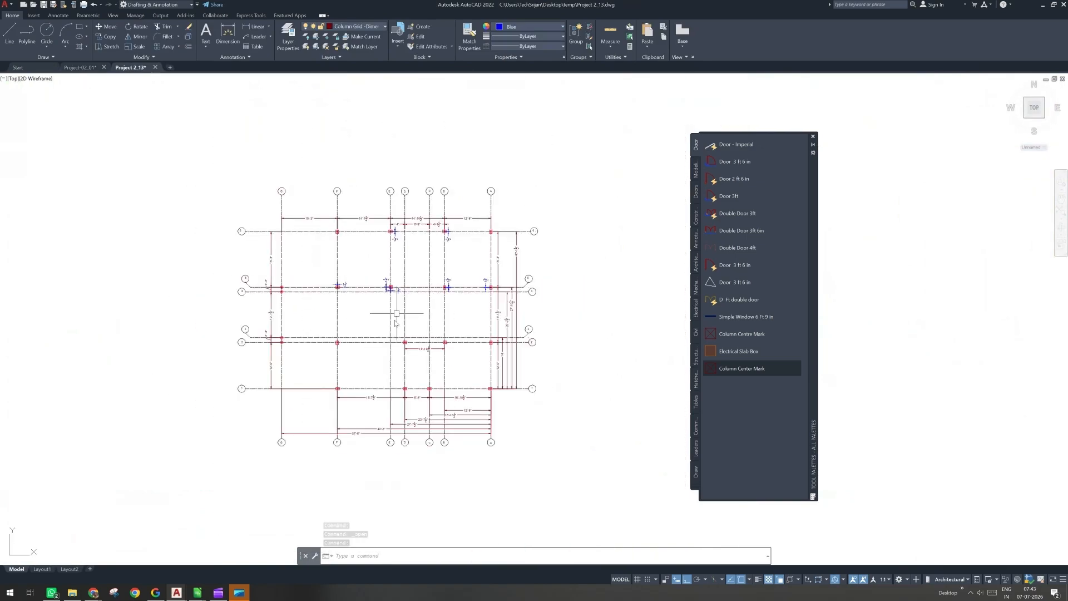
scroll(336, 289, "up", 2)
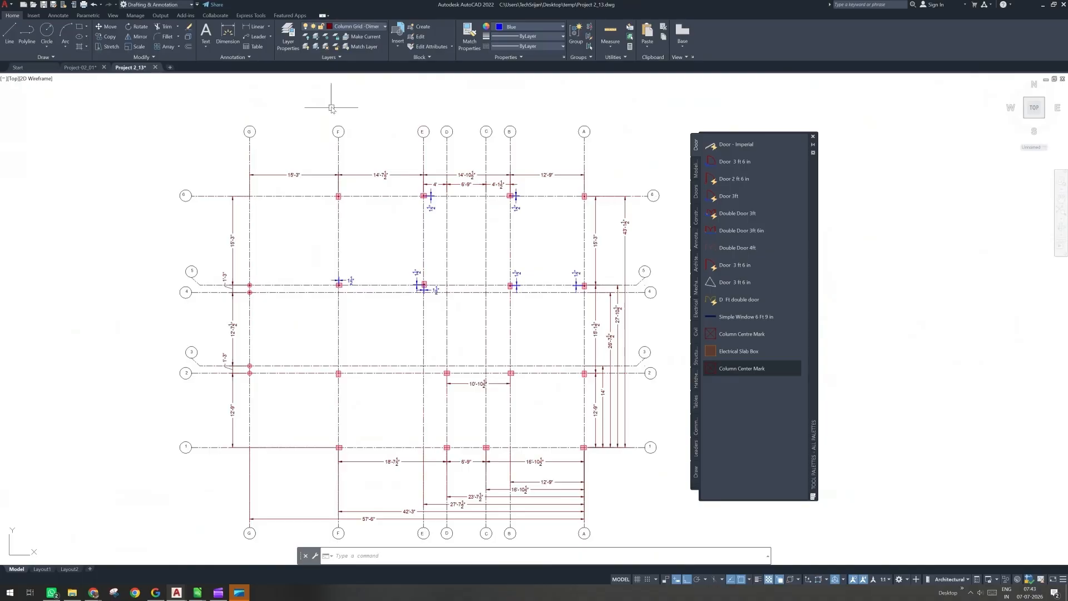
left_click(317, 46)
left_click(307, 48)
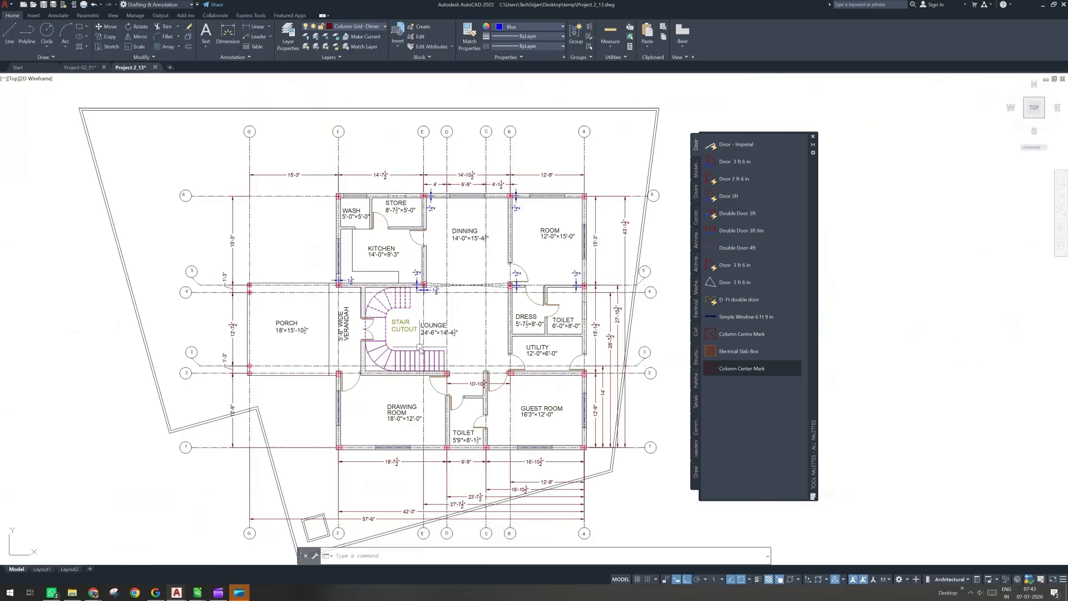
scroll(420, 349, "down", 2)
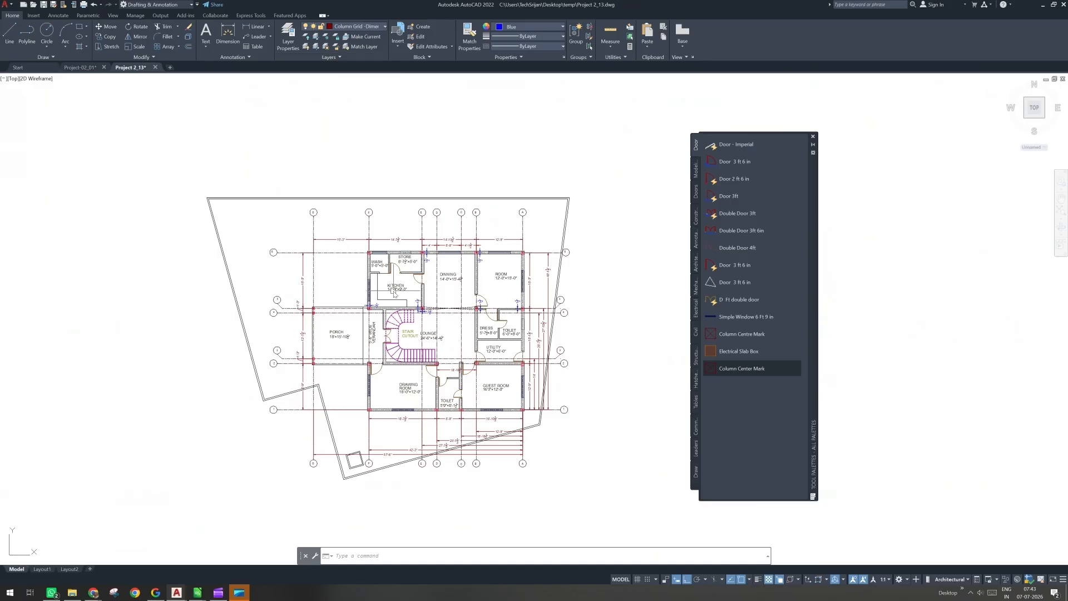
Step: Rename the Beam layer to Plinth Beam and close the layer manager
scroll(394, 293, "up", 2)
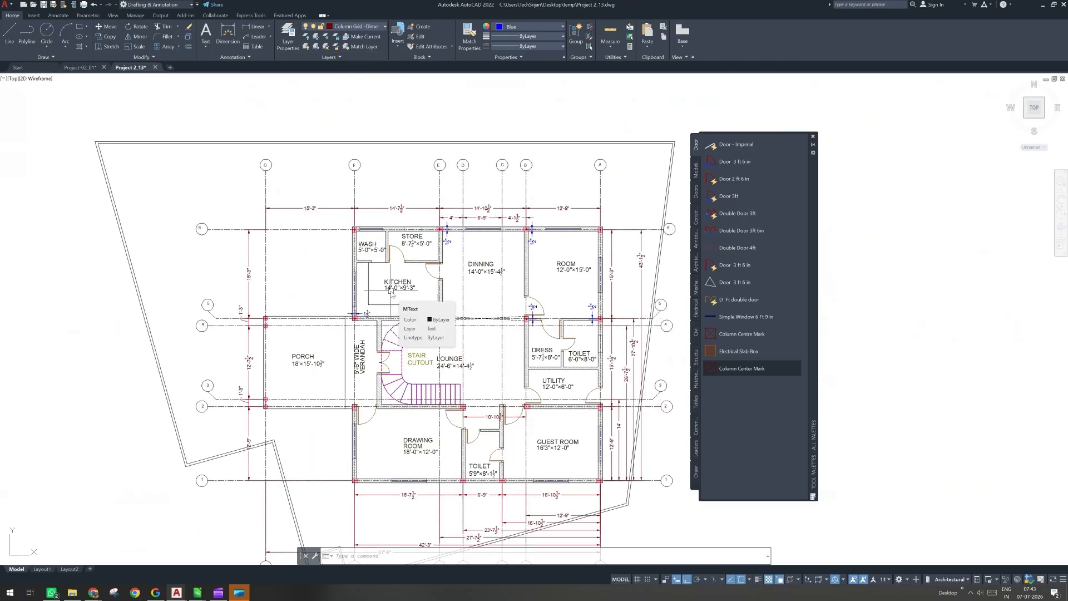
scroll(362, 430, "up", 2)
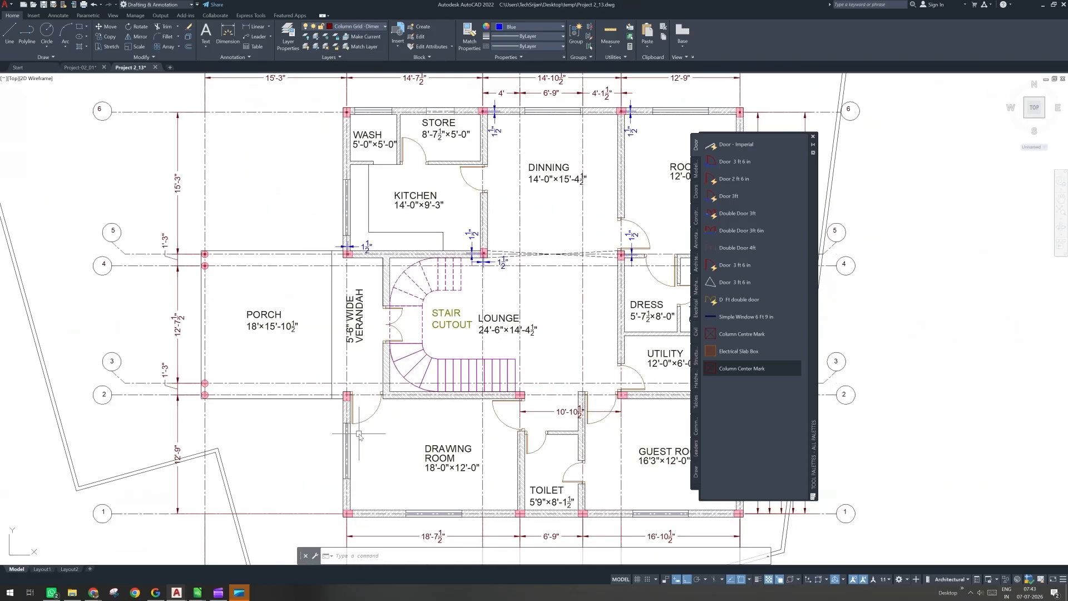
middle_click_drag(359, 434, 331, 384)
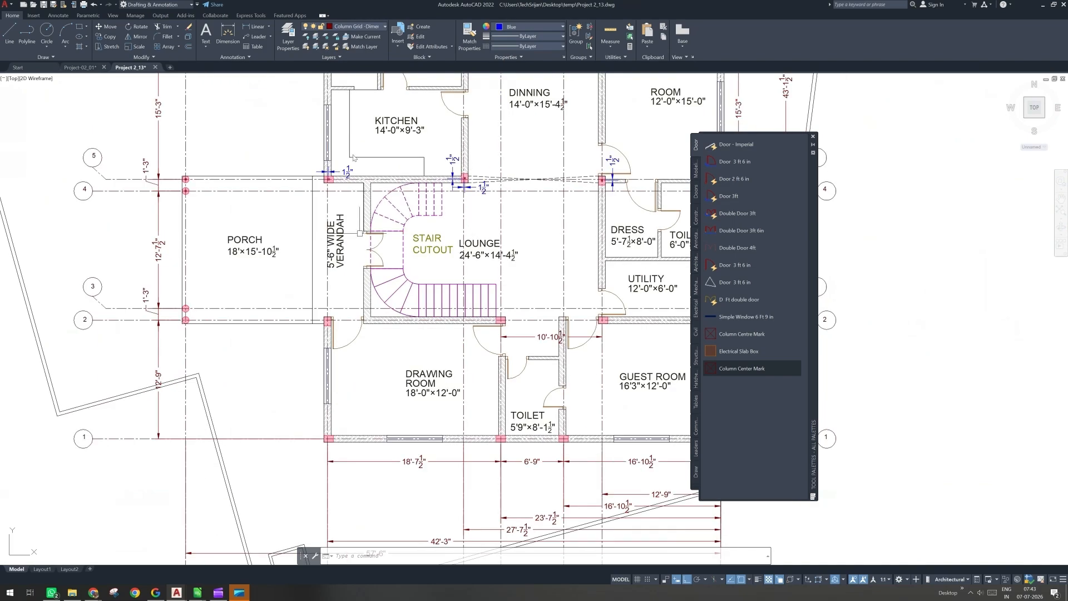
left_click(288, 39)
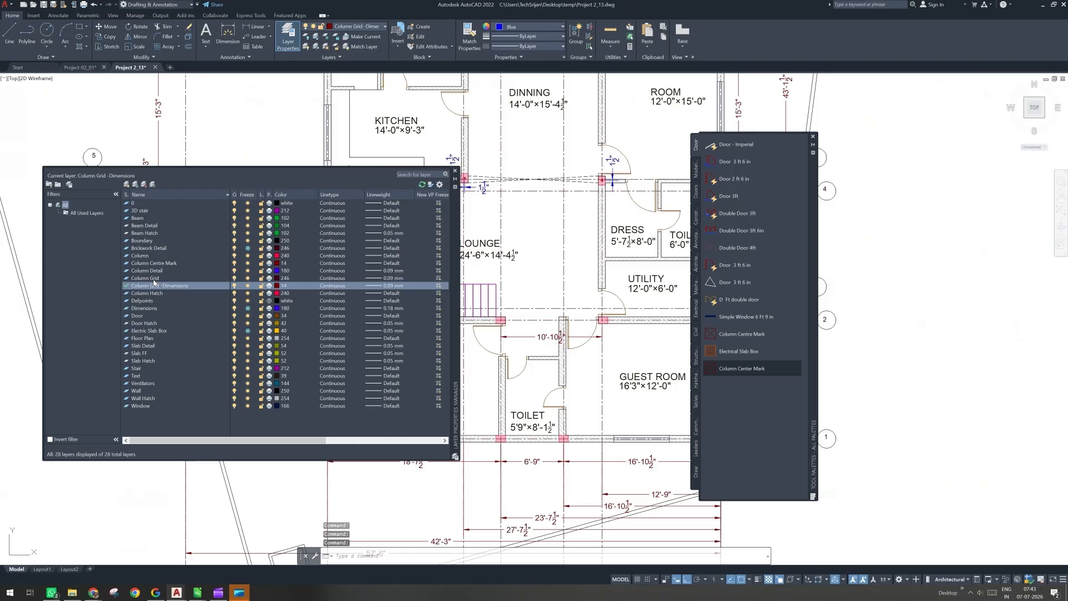
left_click(143, 220)
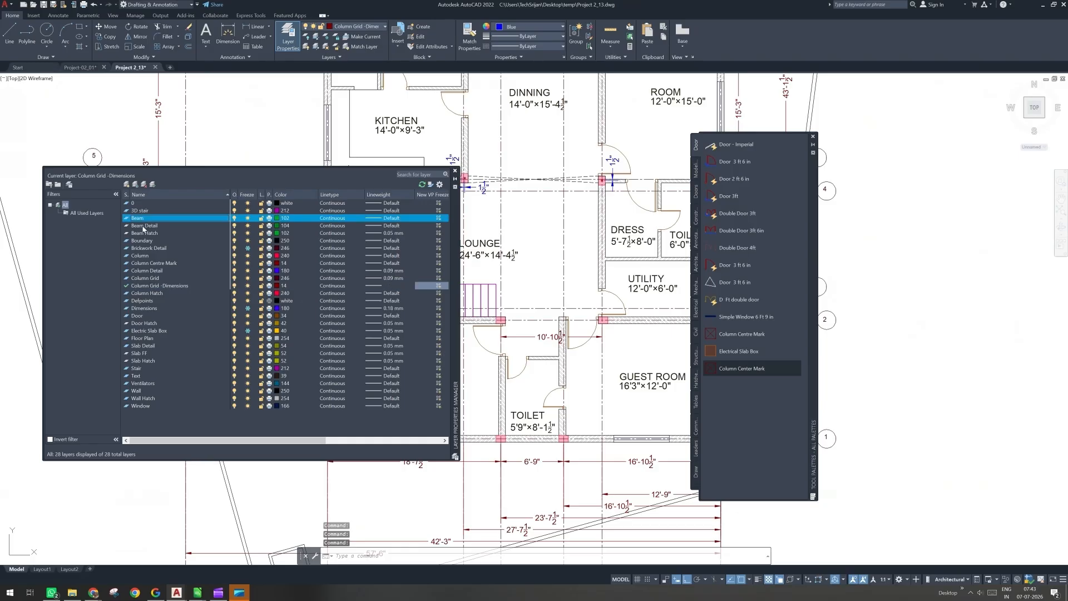
left_click(146, 256)
key("w")
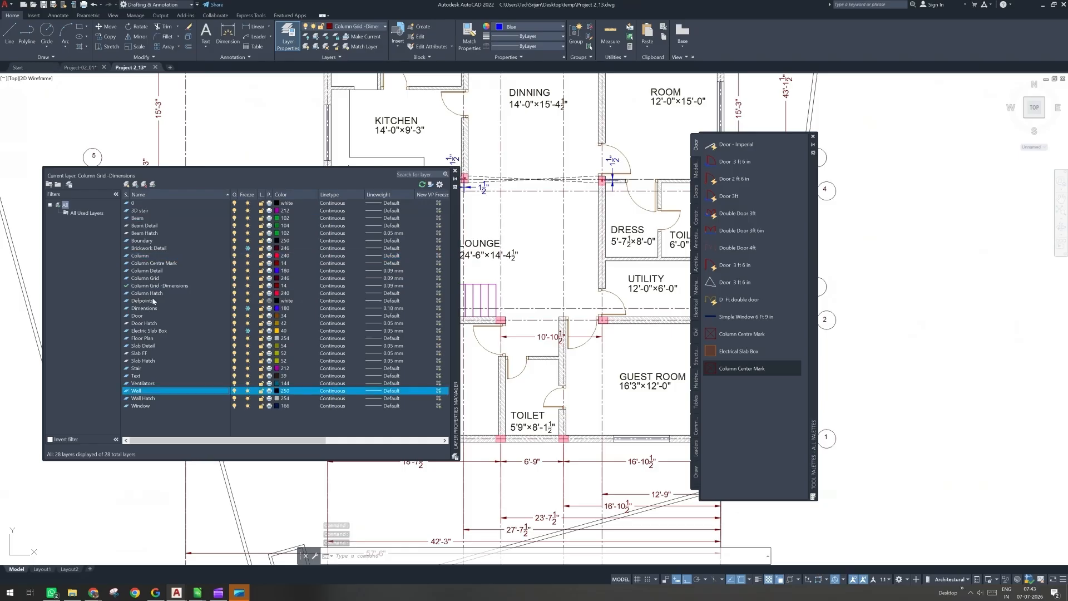
left_click(141, 218)
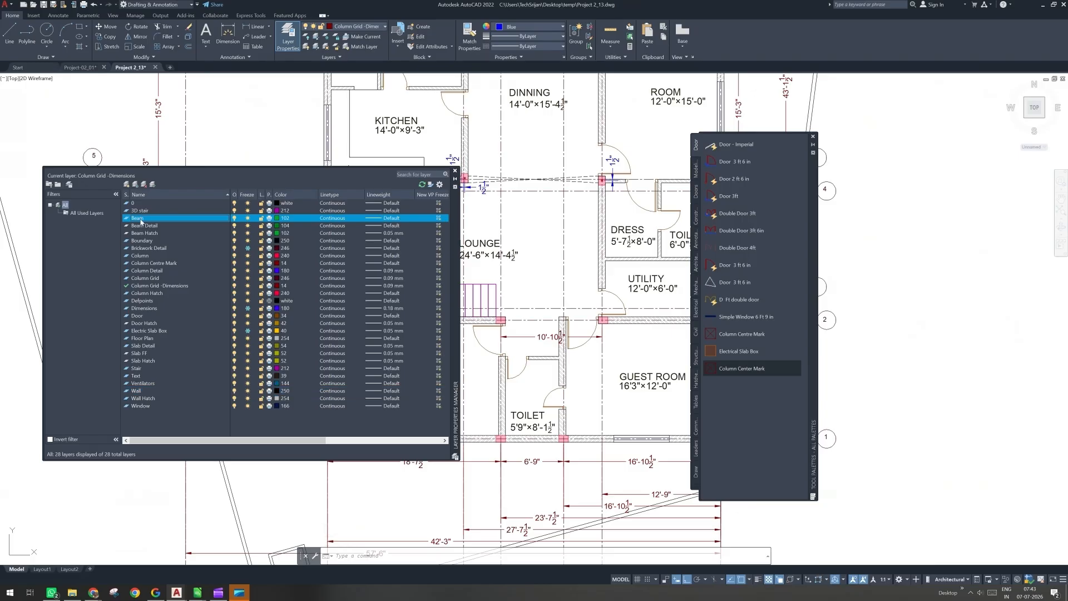
left_click(135, 219)
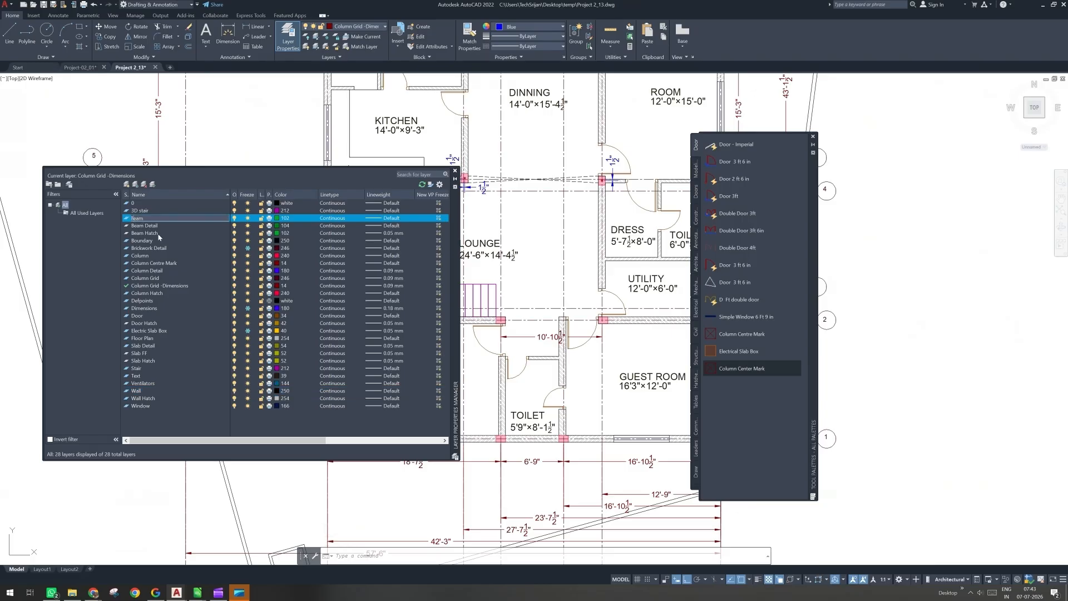
type("Plinth")
key("Return")
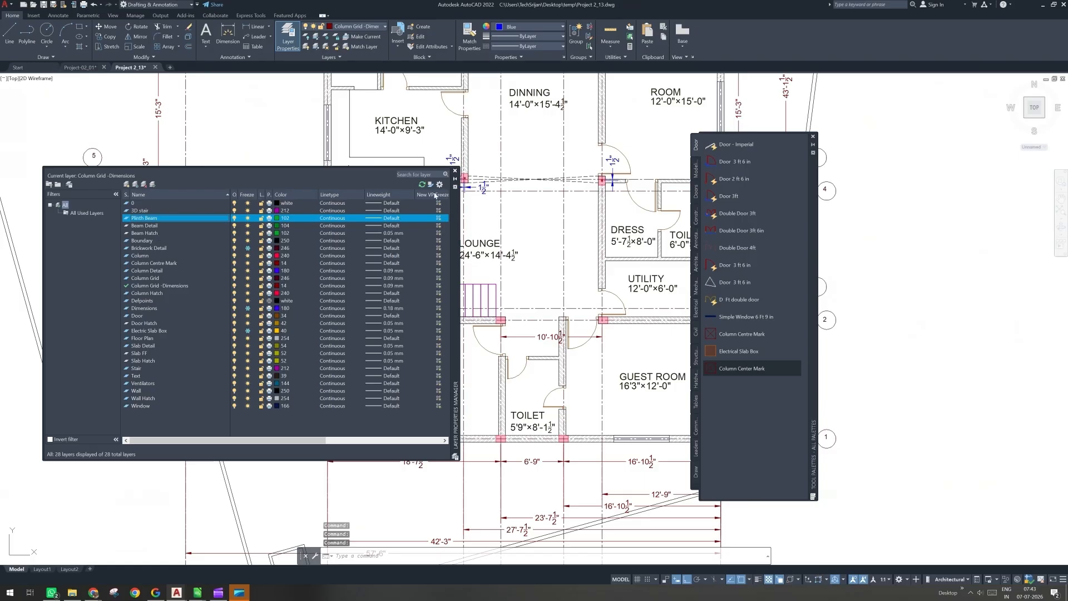
left_click(456, 172)
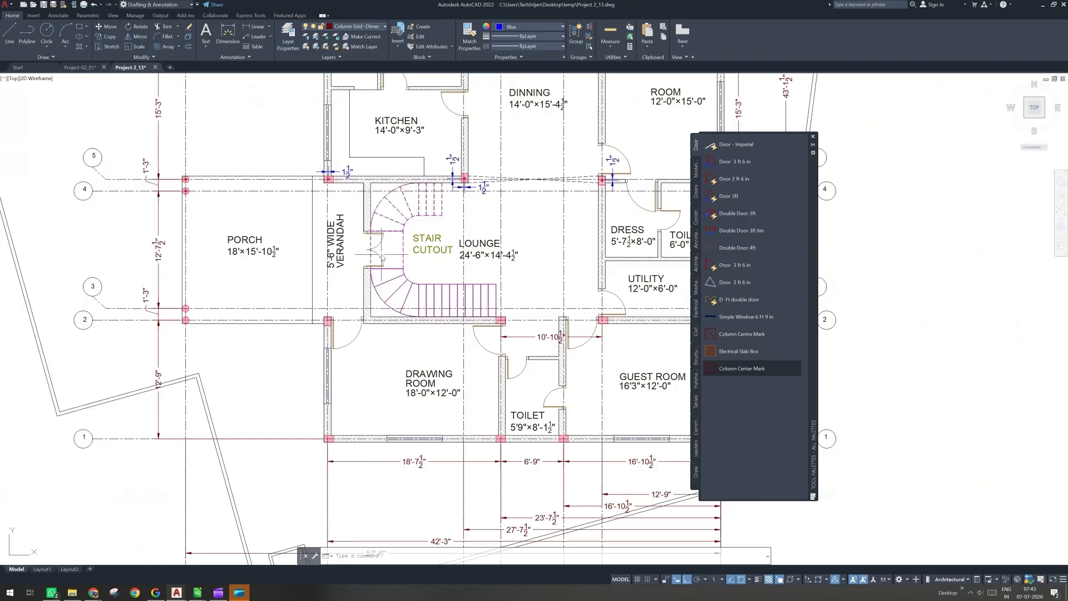
Step: Reopen the layer manager and rename the Beam Detail layer to Plinth Beam Detail
left_click(299, 33)
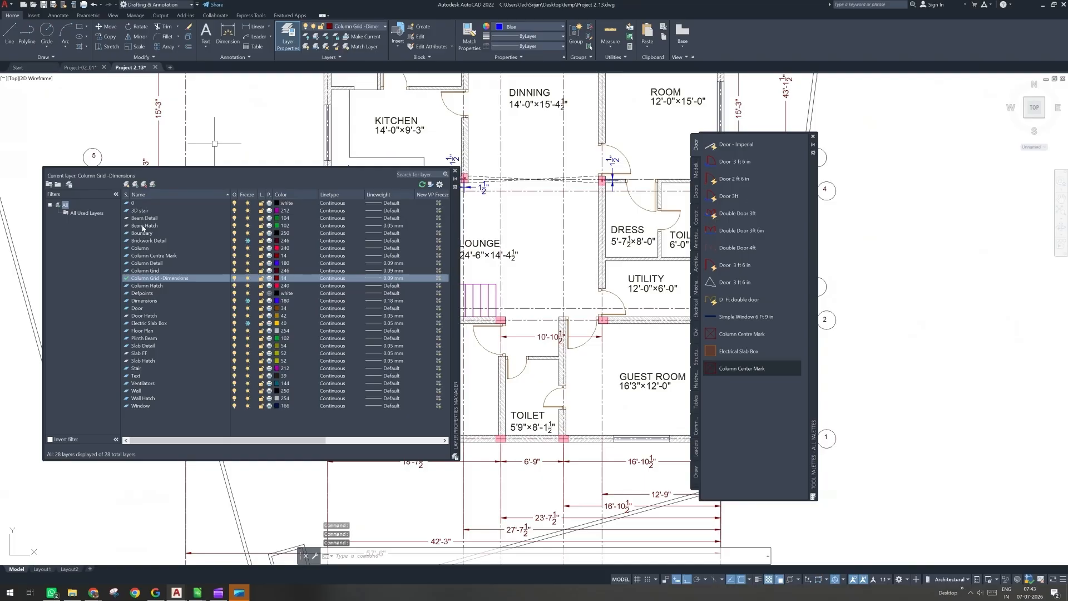
left_click(142, 338)
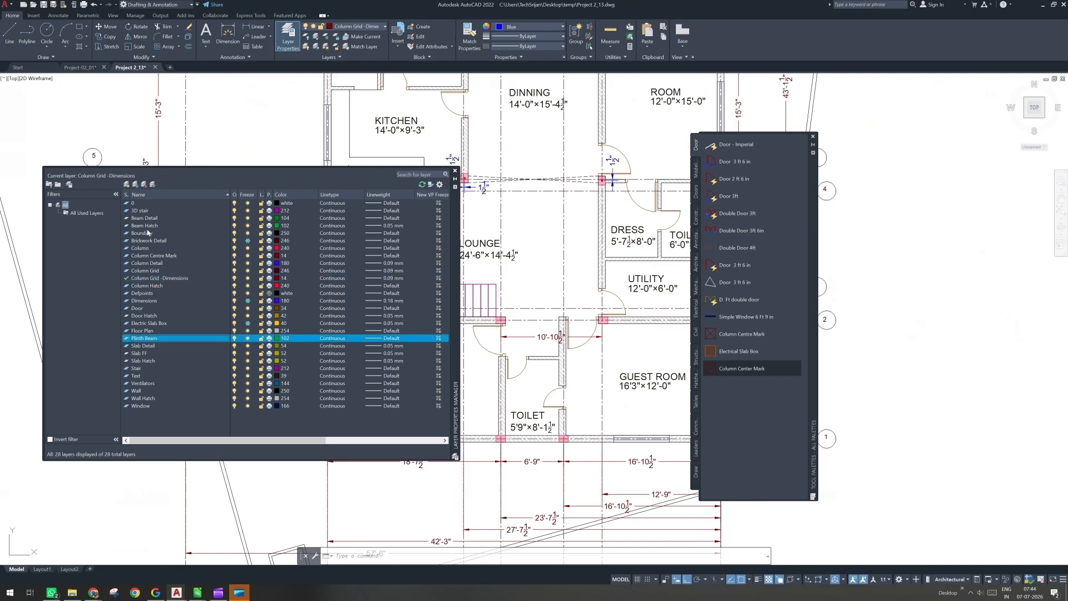
left_click(145, 343)
left_click(138, 219)
left_click(134, 219)
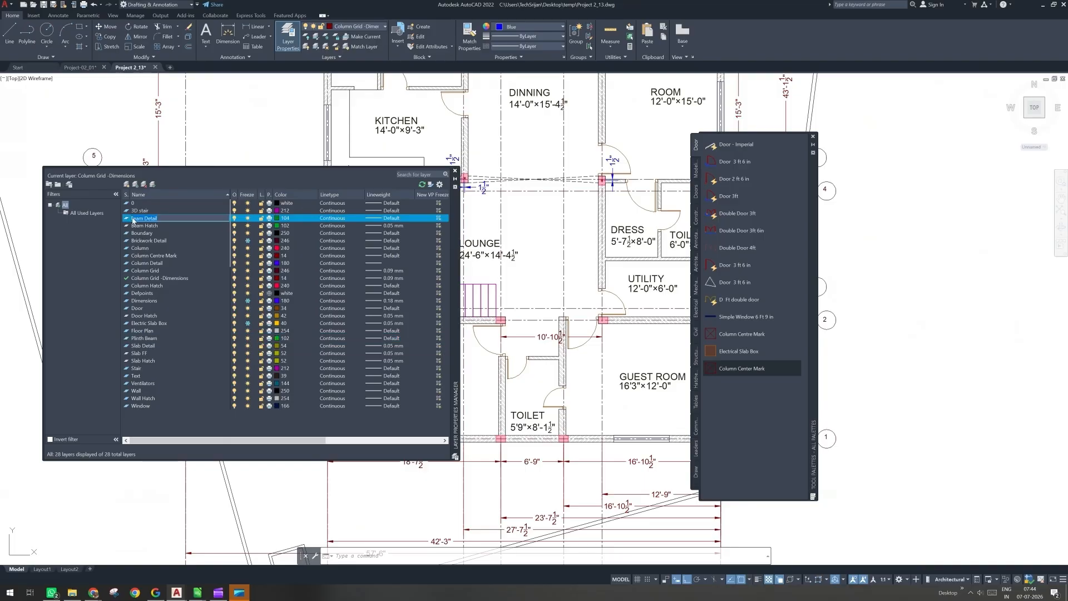
left_click(133, 220)
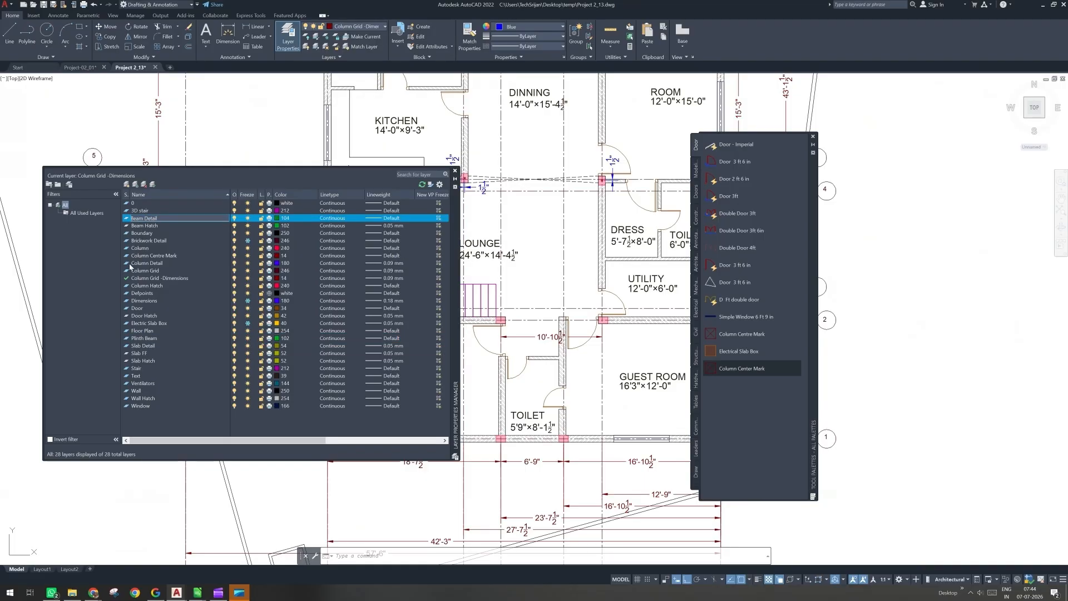
type("Plinth")
key("Return")
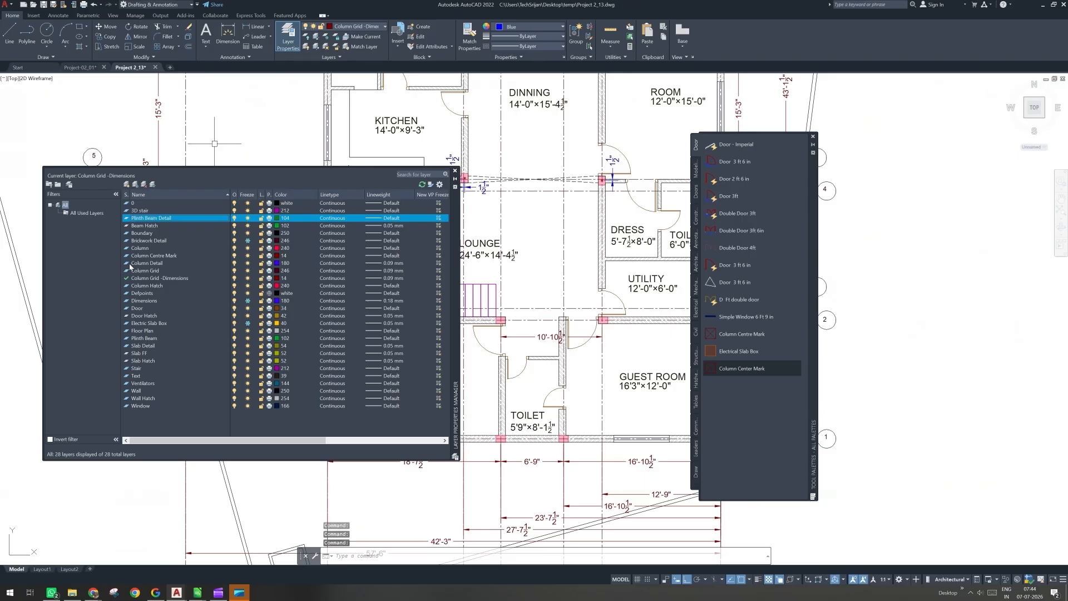
Step: Rename the Beam Hatch layer to Plinth Beam Hatch and re-sort the layer list alphabetically by name
left_click(134, 226)
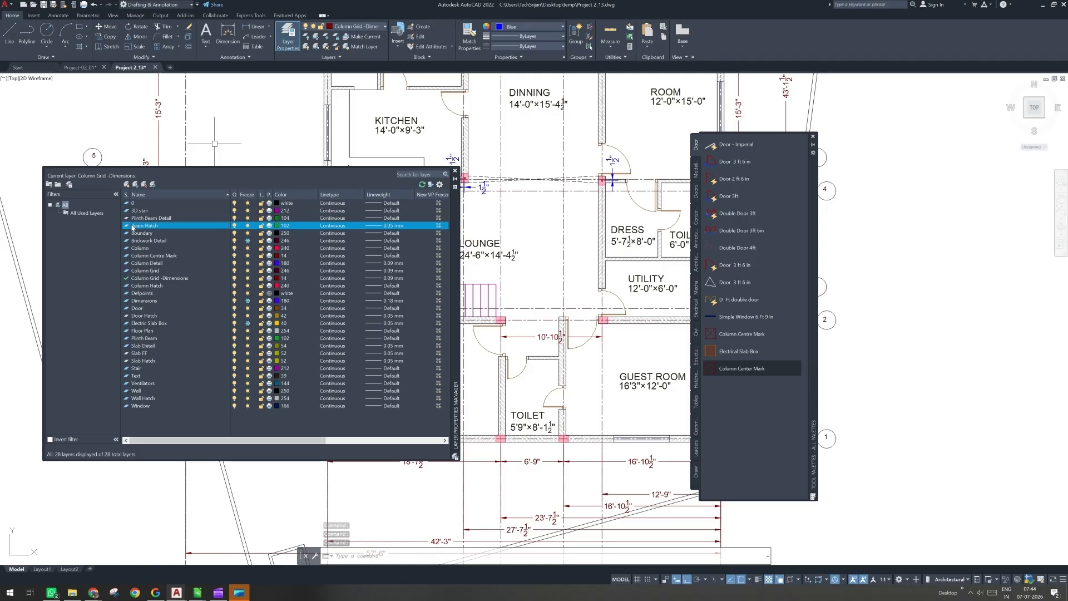
type("Plinth")
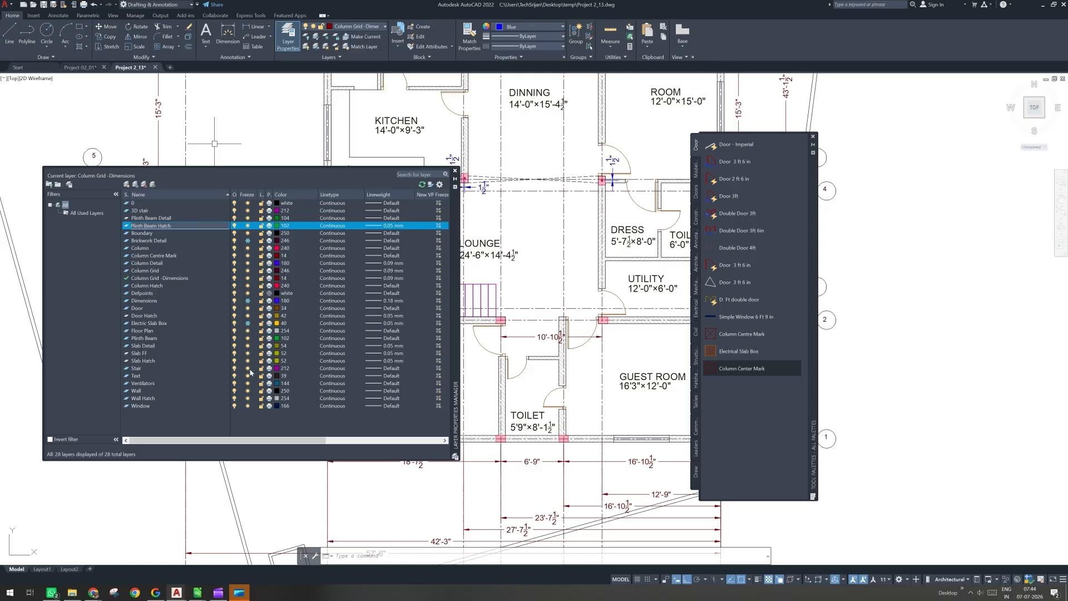
key("Return")
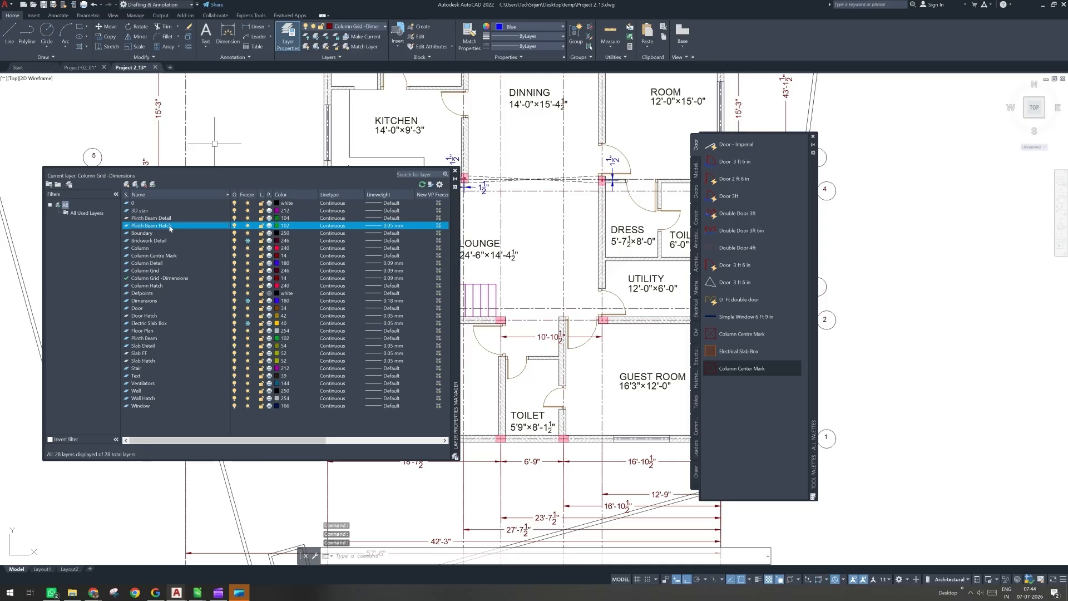
left_click(143, 195)
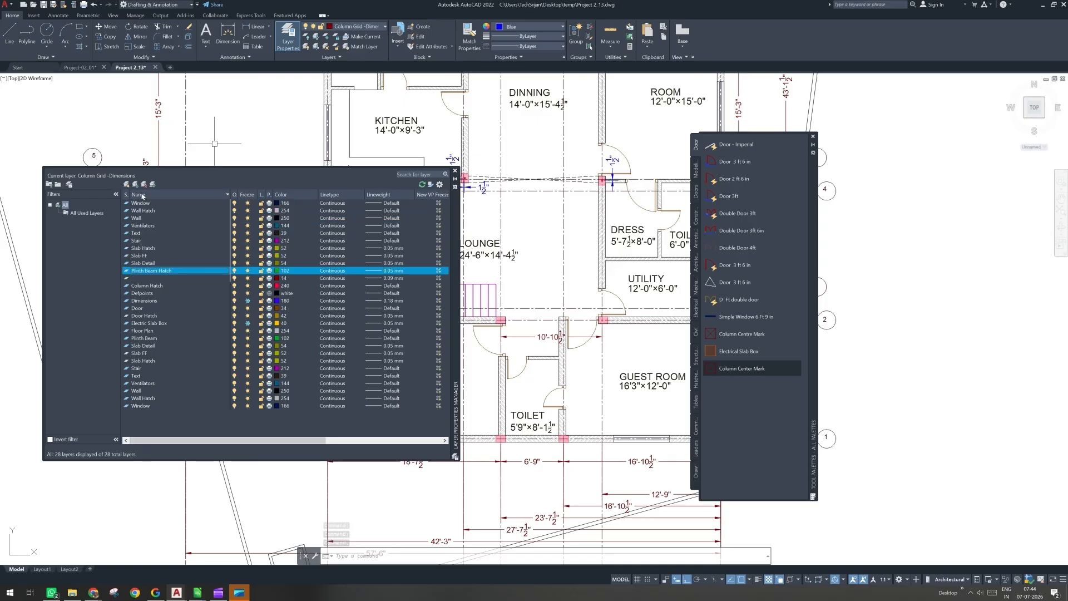
left_click(143, 195)
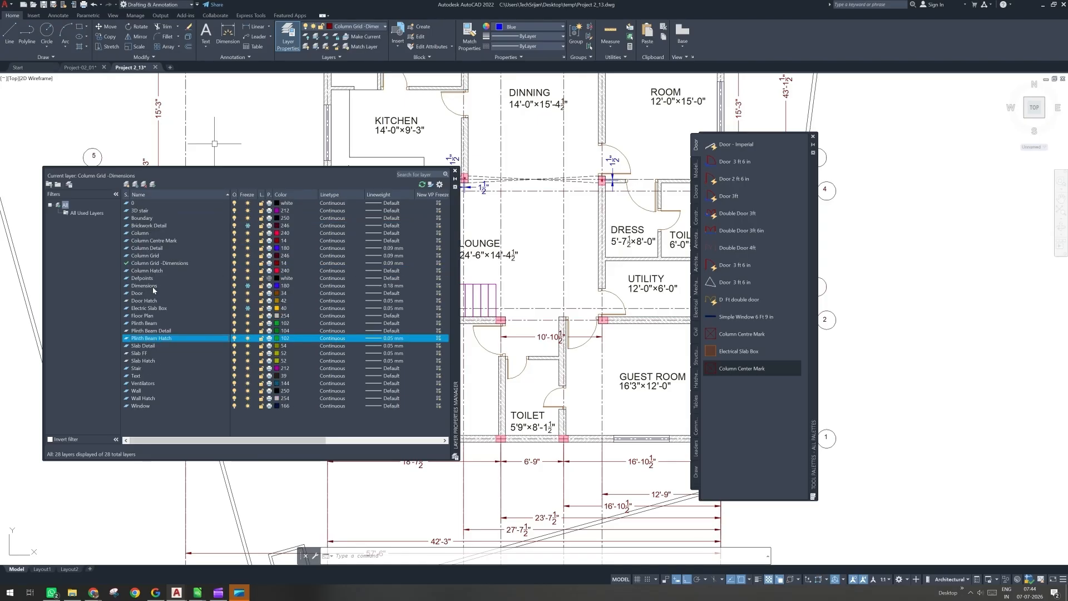
Step: Make Plinth Beam the current layer and close the layer manager
left_click(145, 323)
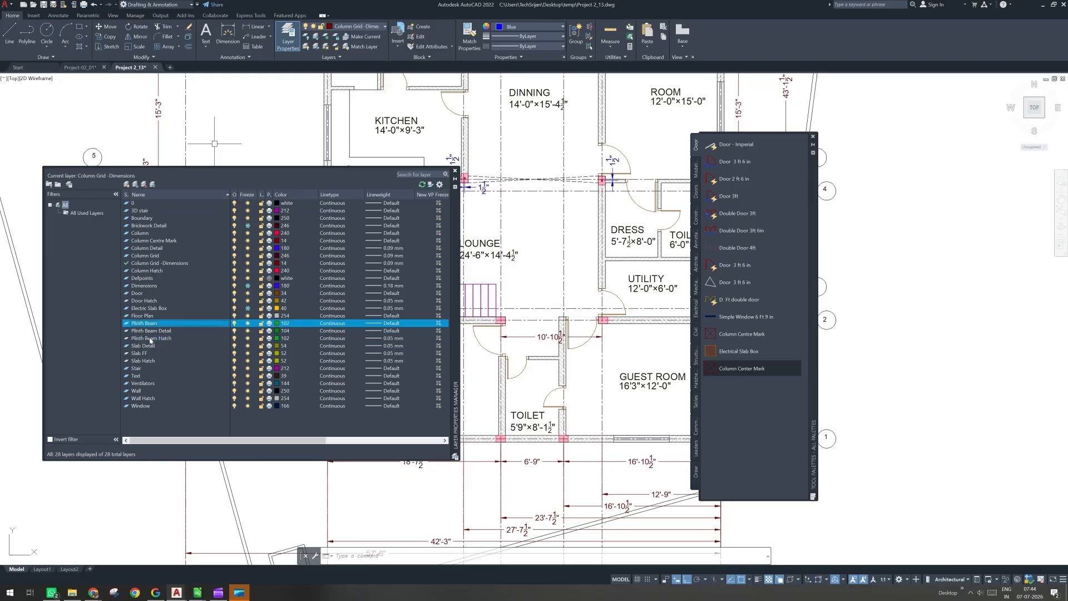
left_click(156, 332, "shift")
left_click(161, 339, "shift")
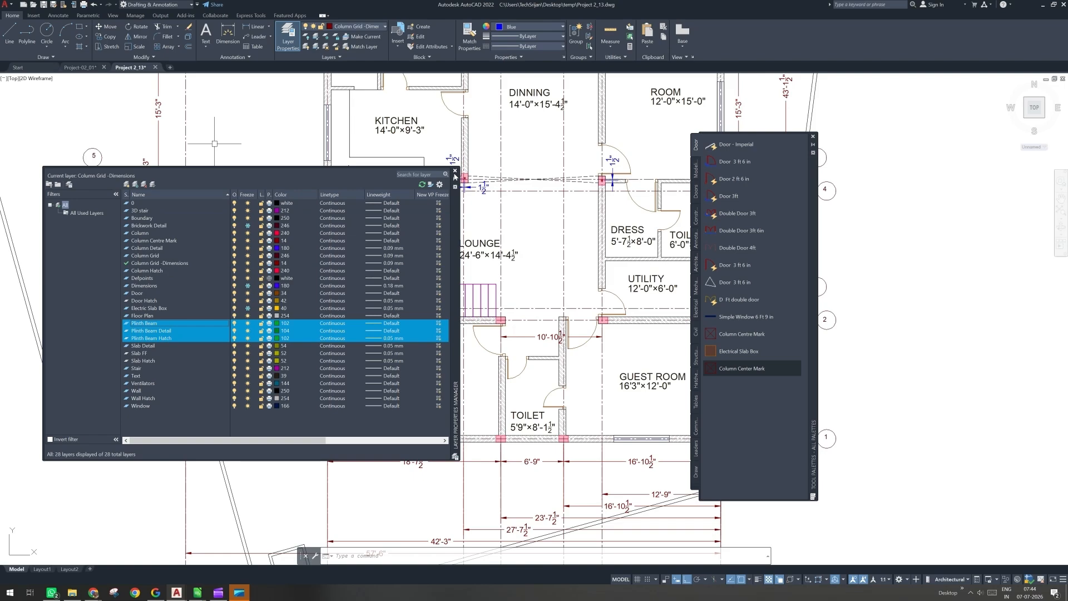
left_click(152, 324)
double_click(127, 324)
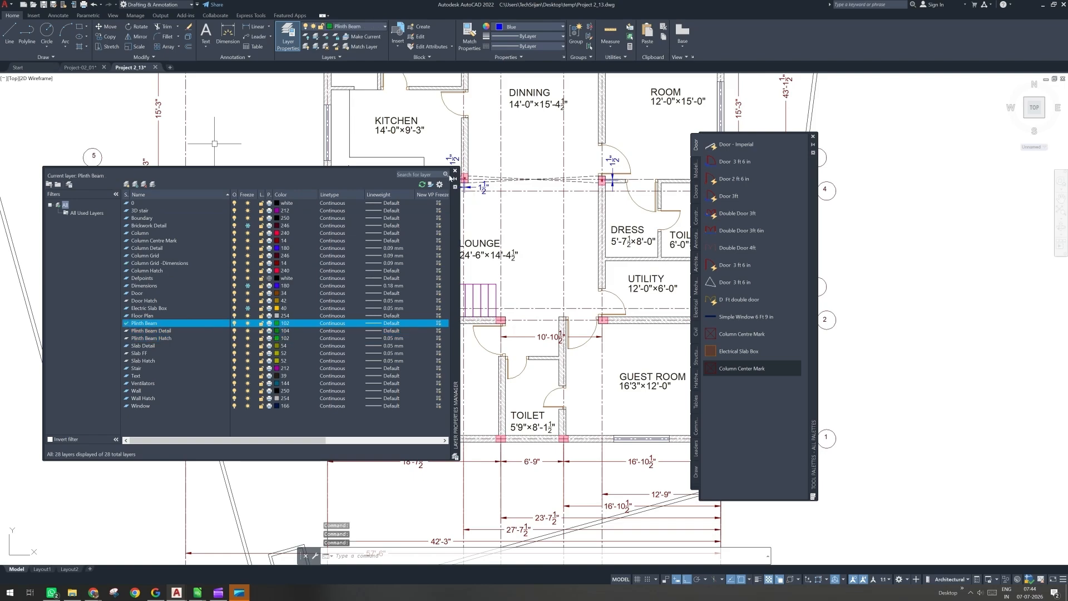
left_click(455, 173)
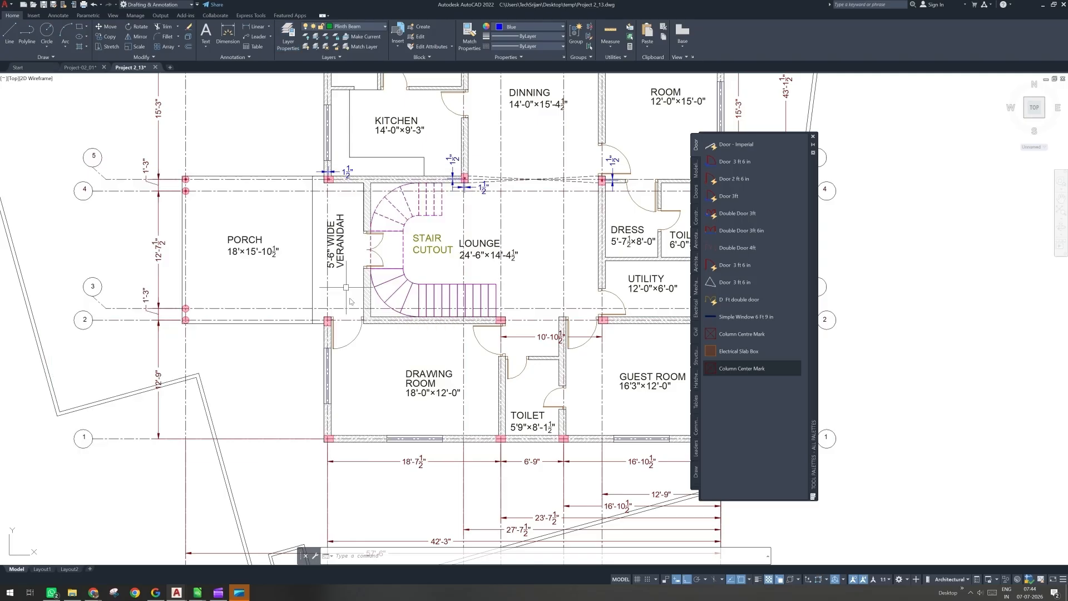
Step: Try to draw a plinth beam rectangle between the two columns along the drawing room's lower wall, and undo it
scroll(346, 288, "up", 5)
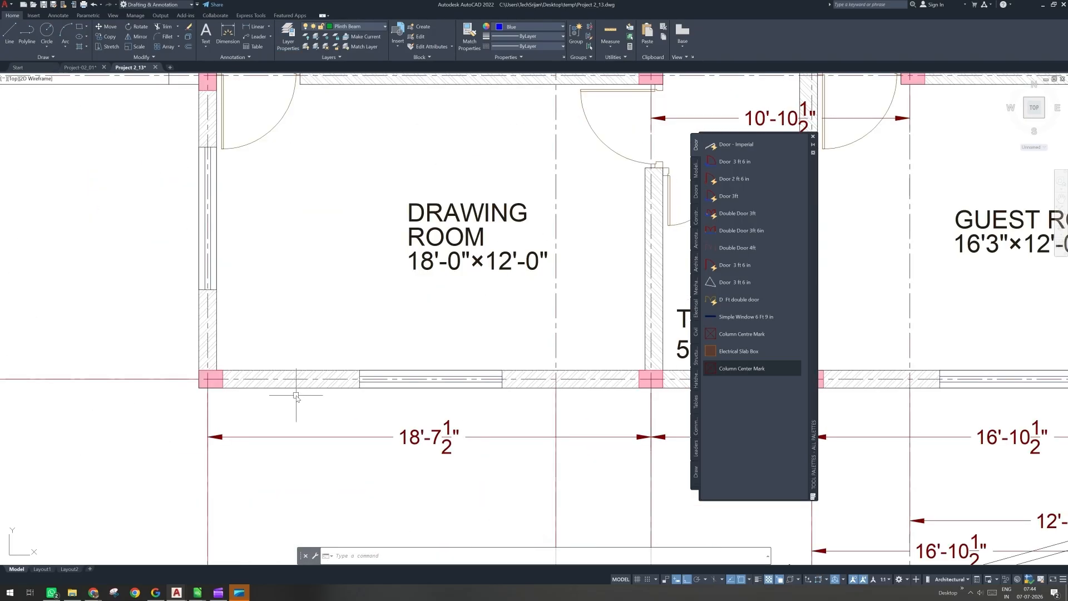
type("rec")
key("Return")
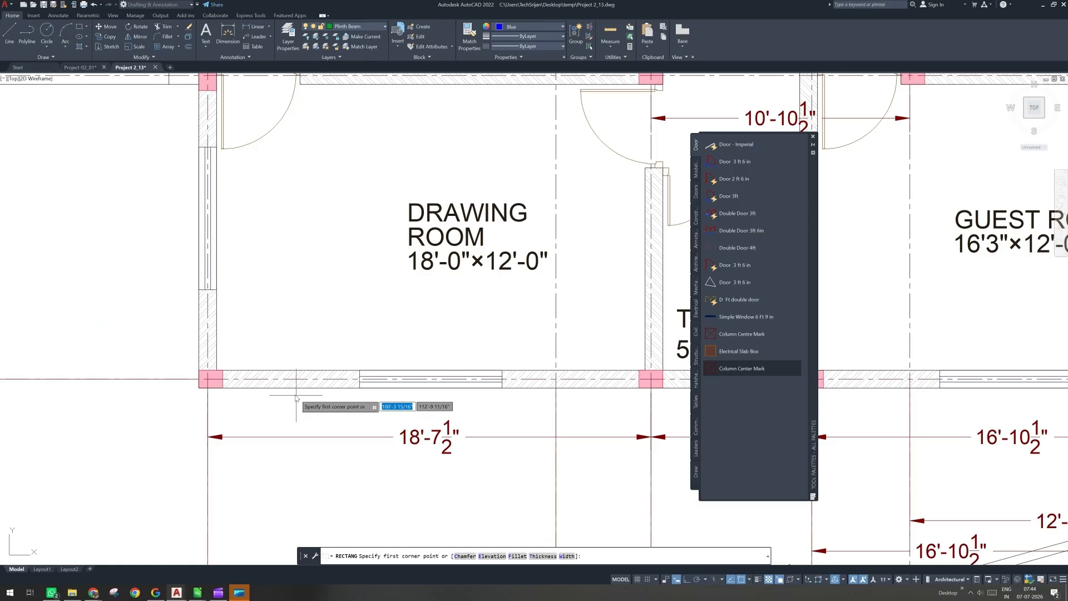
left_click(222, 370)
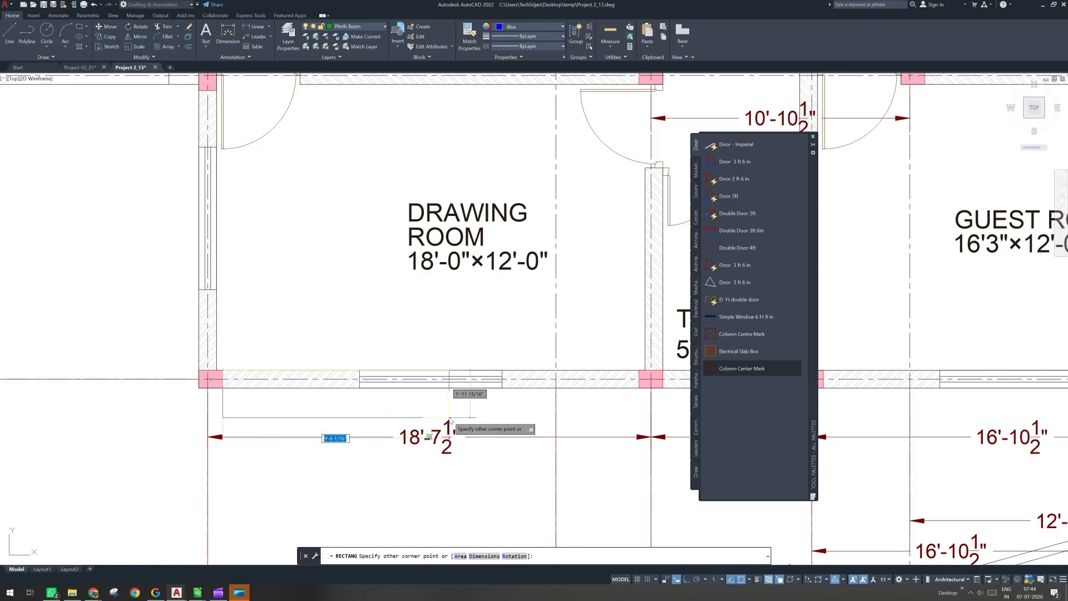
middle_click_drag(631, 401, 519, 393)
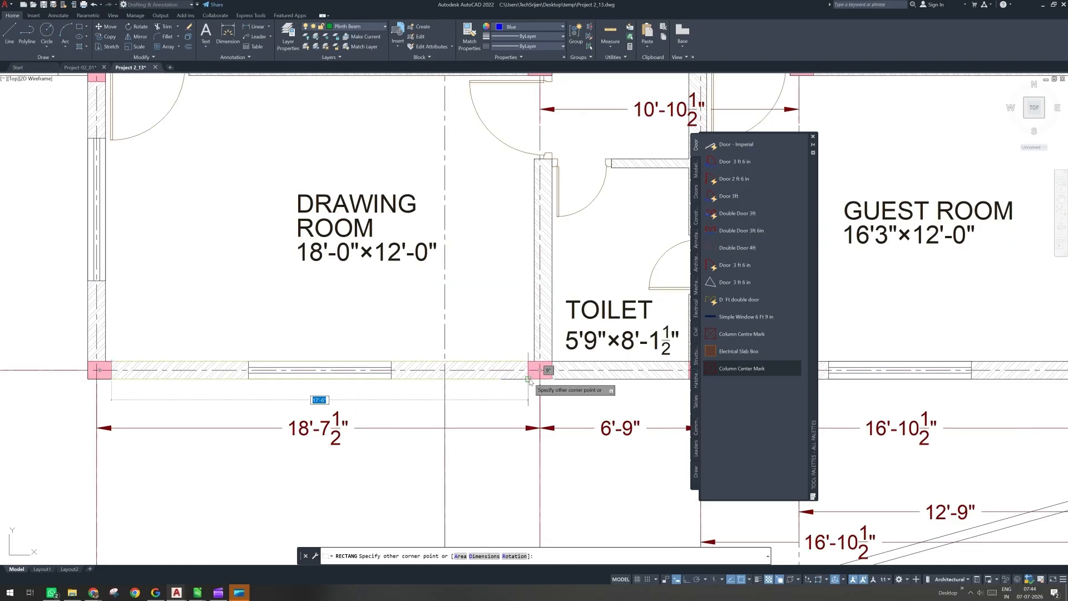
left_click(528, 379)
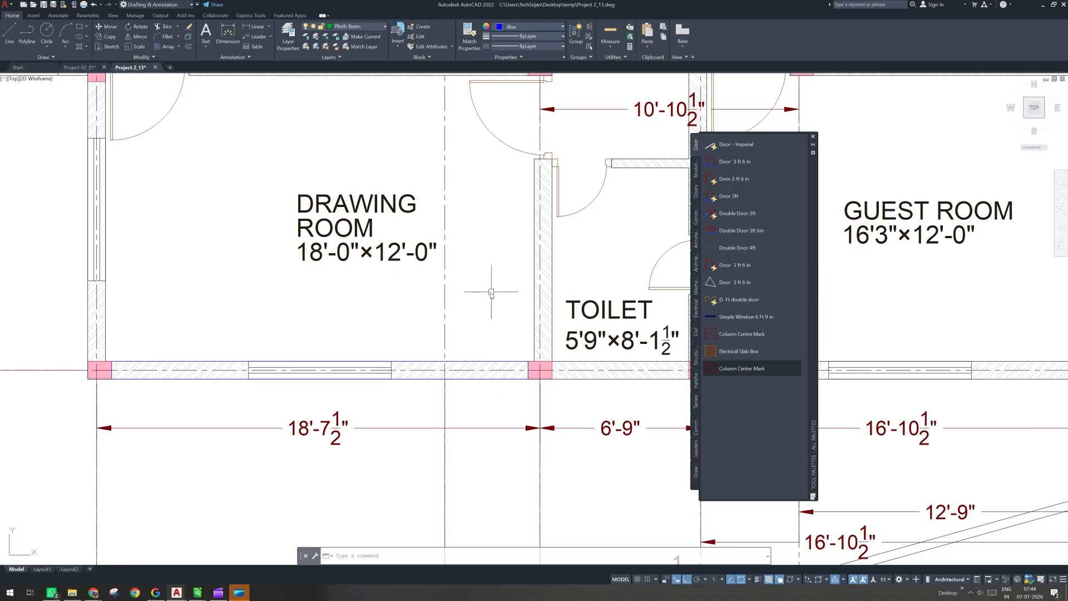
key("ctrl+z")
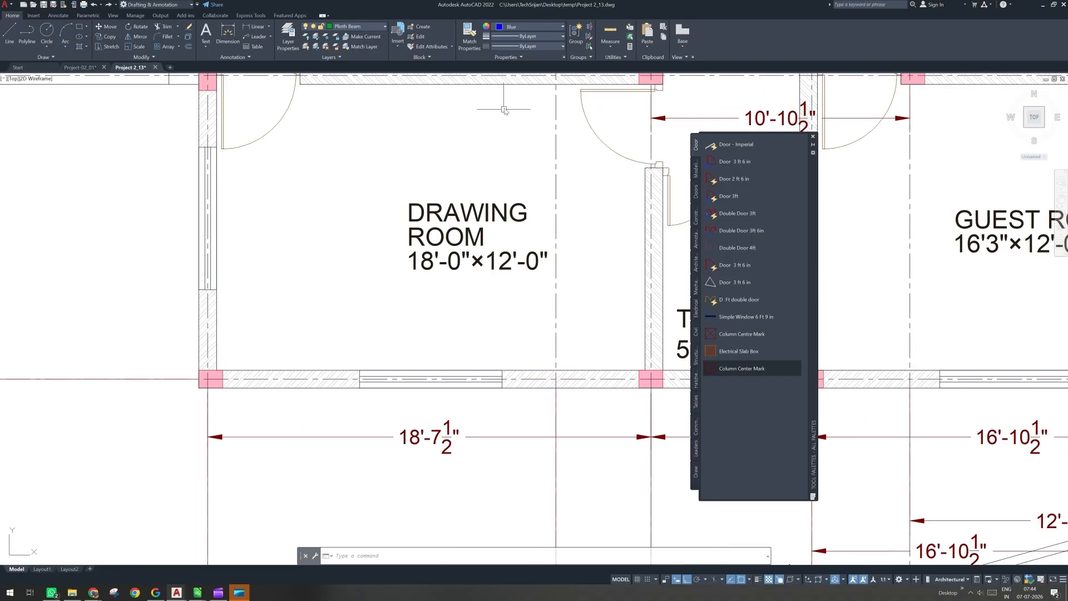
Step: Set the object color to ByLayer and draw a plinth beam rectangle between the two columns along the drawing room's lower wall
left_click(518, 26)
left_click(517, 38)
left_click(81, 29)
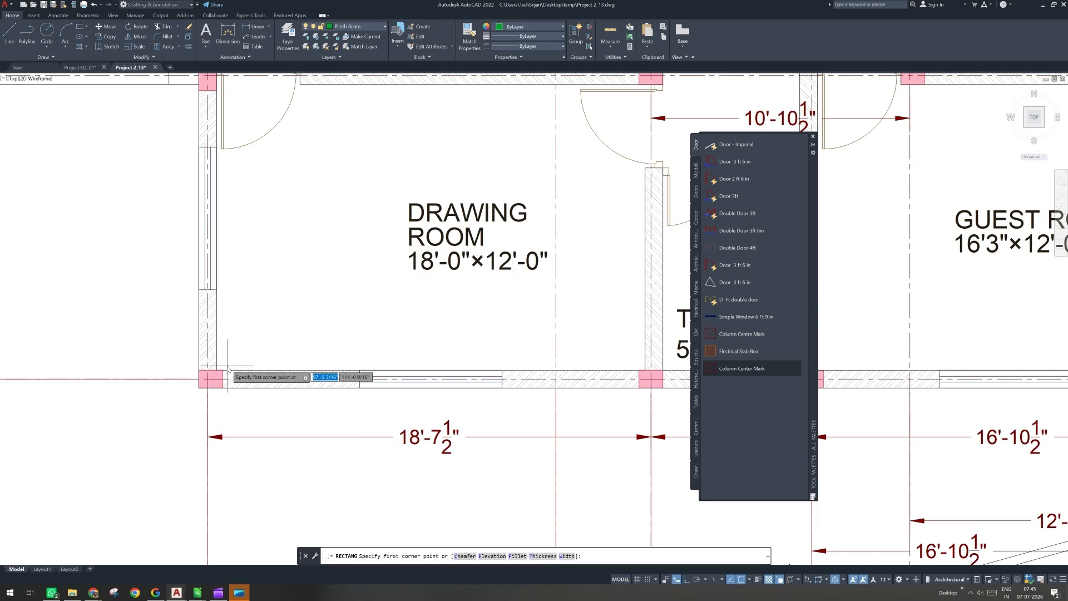
scroll(228, 369, "up", 2)
left_click(223, 380)
middle_click_drag(635, 421, 468, 372)
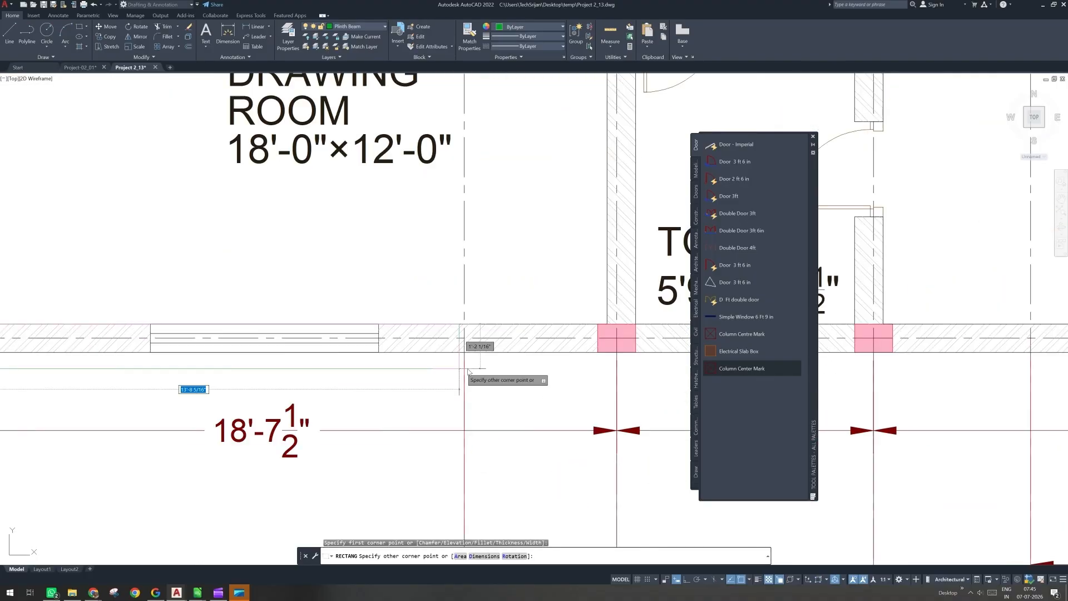
left_click(594, 353)
scroll(595, 366, "down", 2)
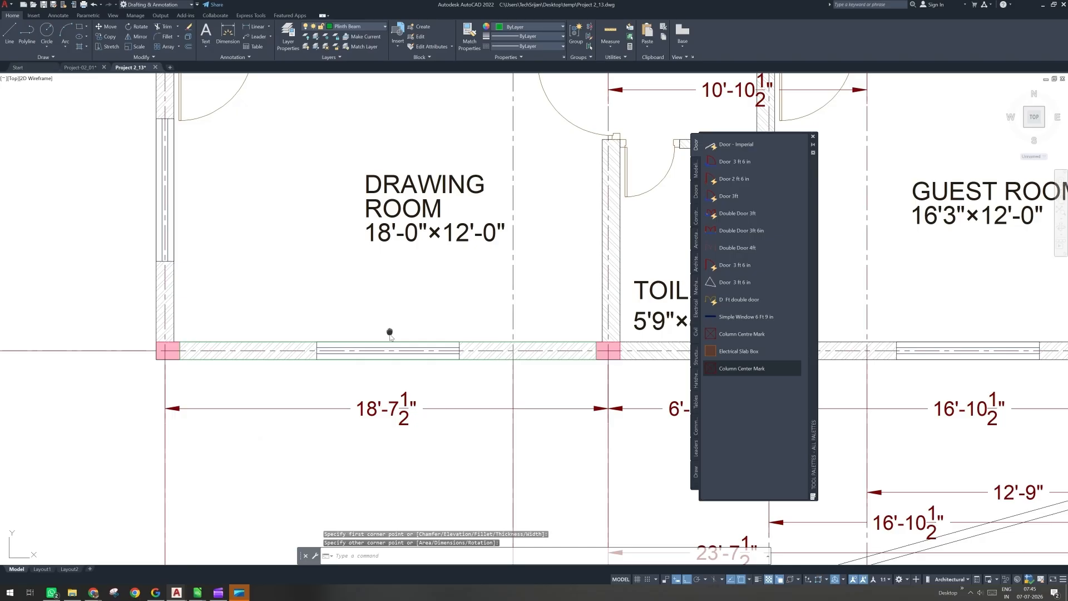
middle_click_drag(390, 332, 395, 357)
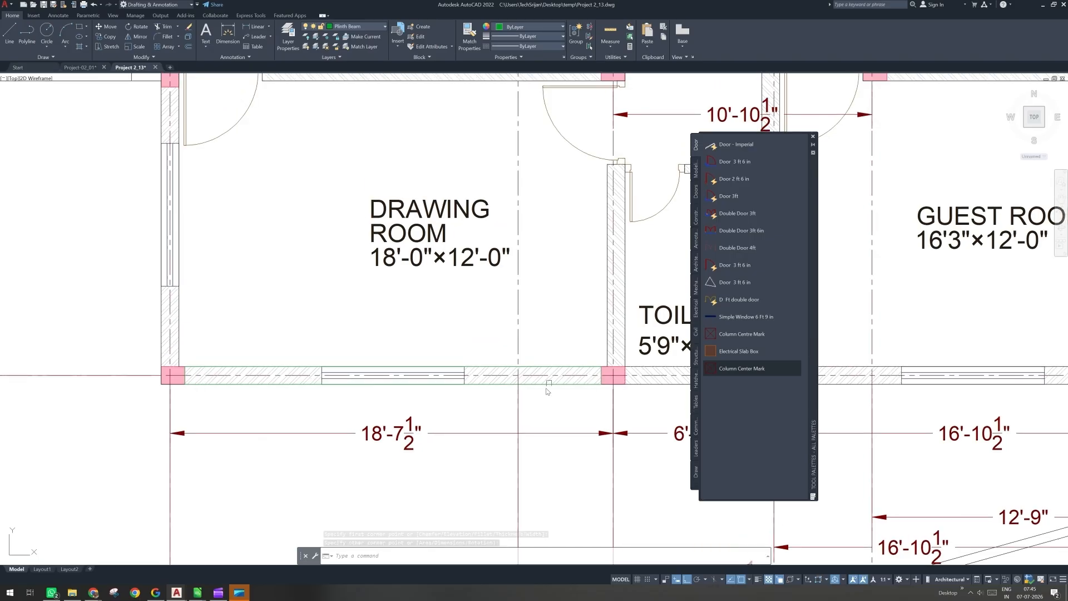
Step: Draw a plinth beam rectangle between the two columns along the drawing room's left outer wall
middle_click_drag(260, 341, 293, 400)
type("rec")
key("Return")
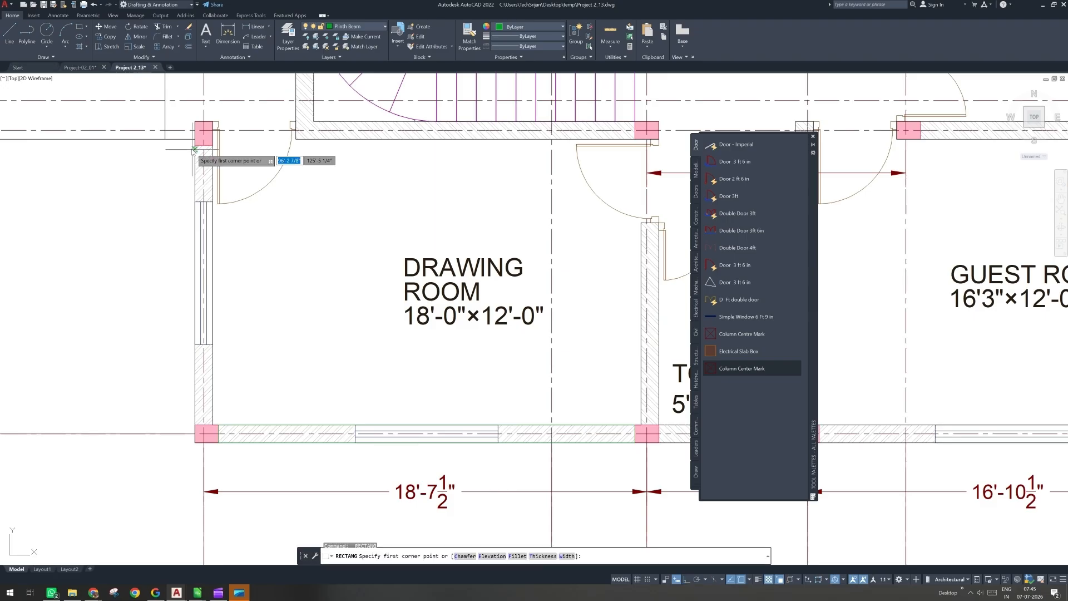
left_click(194, 148)
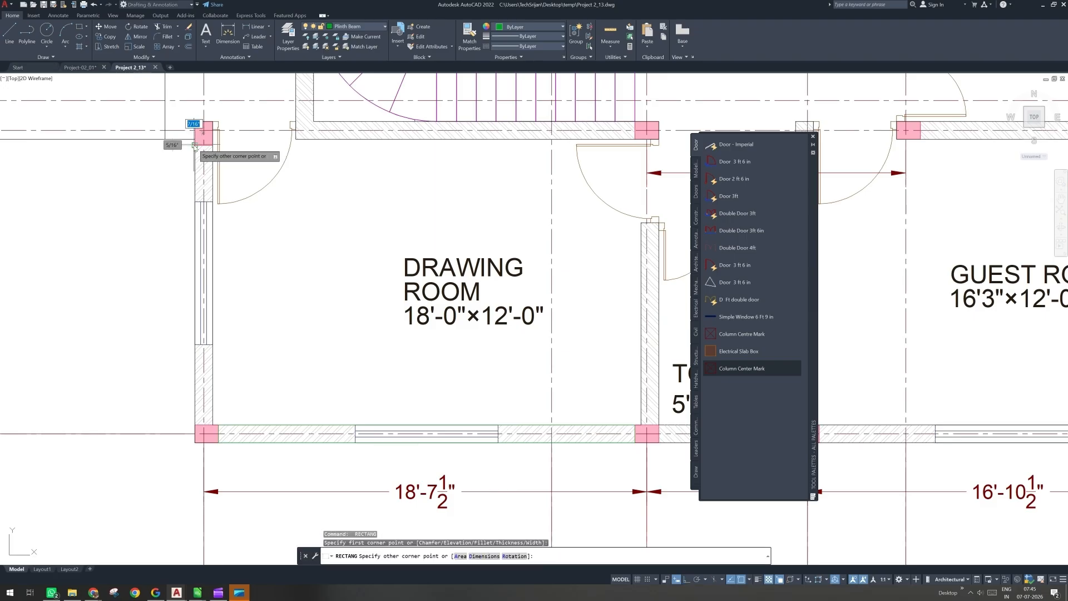
left_click(212, 429)
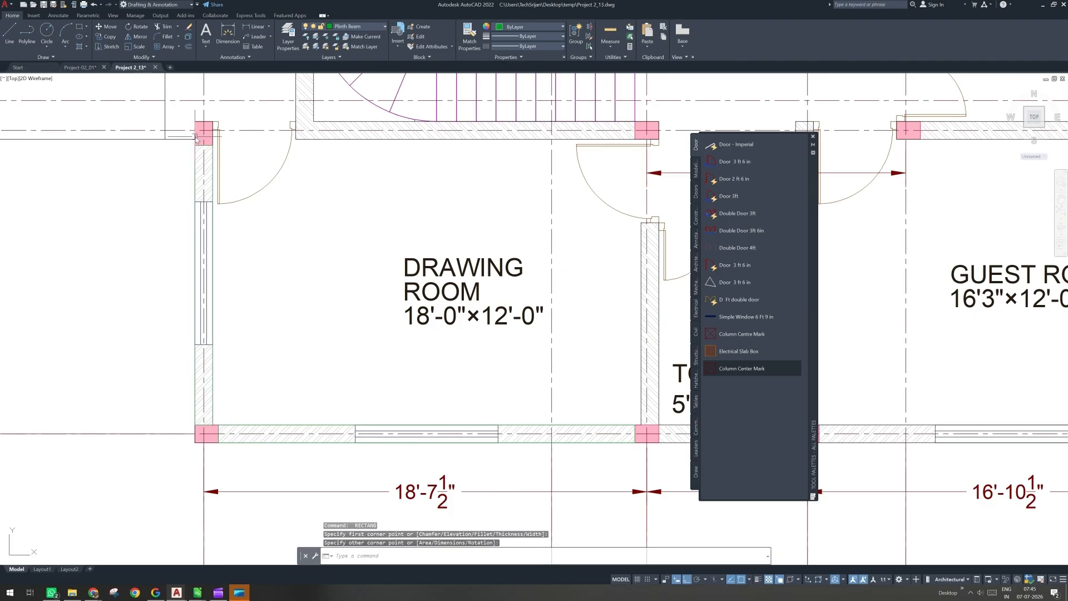
Step: Draw a plinth beam rectangle between the two columns along the drawing room's upper wall, below the staircase
middle_click_drag(458, 314, 344, 392)
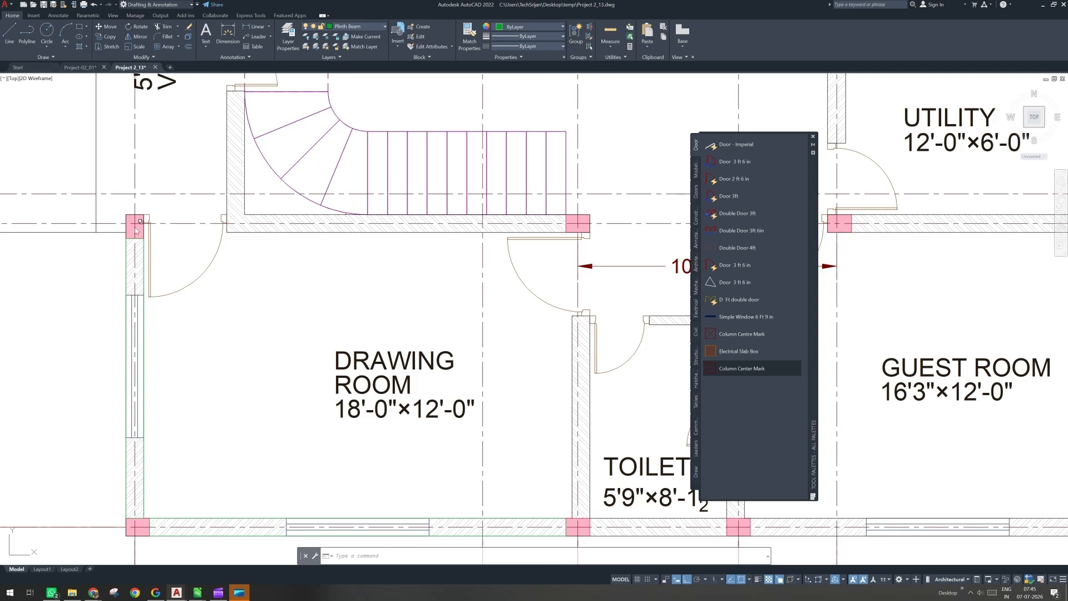
scroll(144, 233, "up", 2)
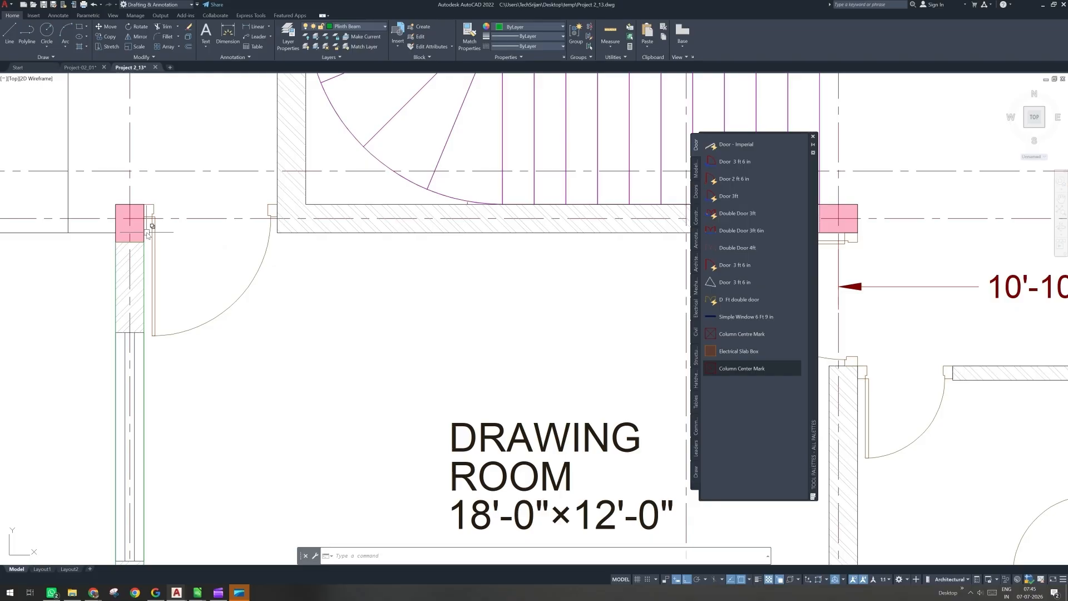
scroll(148, 235, "down", 2)
type("rec")
key("Return")
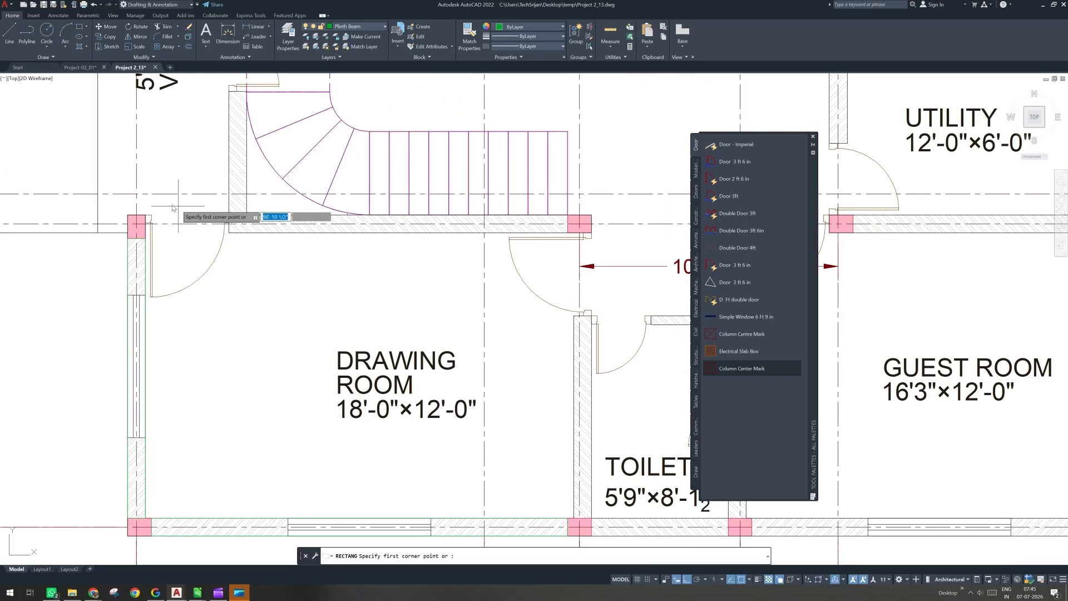
scroll(150, 208, "up", 4)
left_click(136, 233)
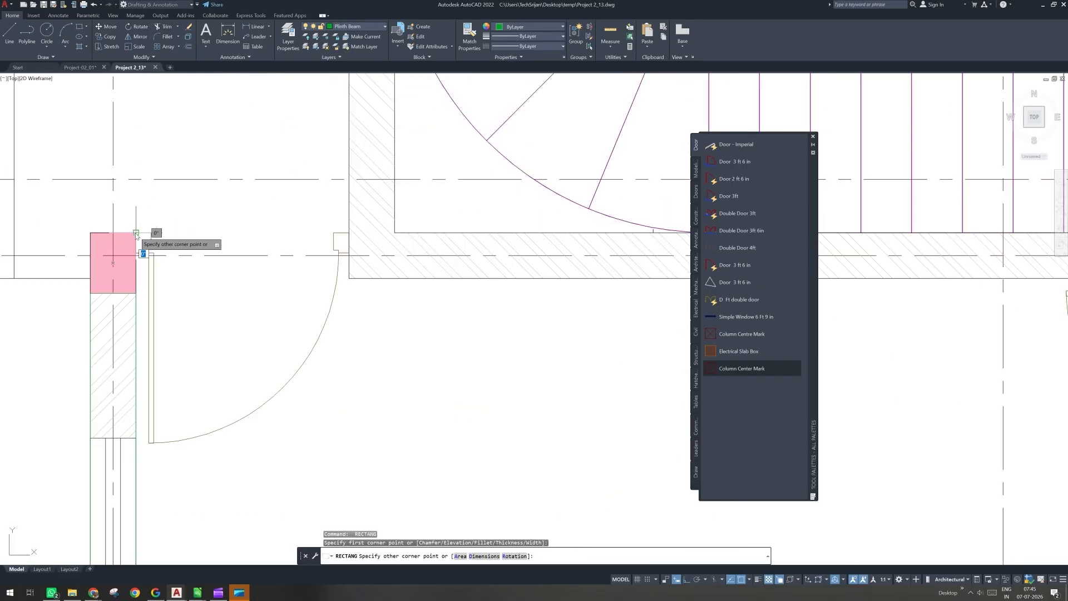
scroll(136, 233, "down", 4)
left_click(565, 251)
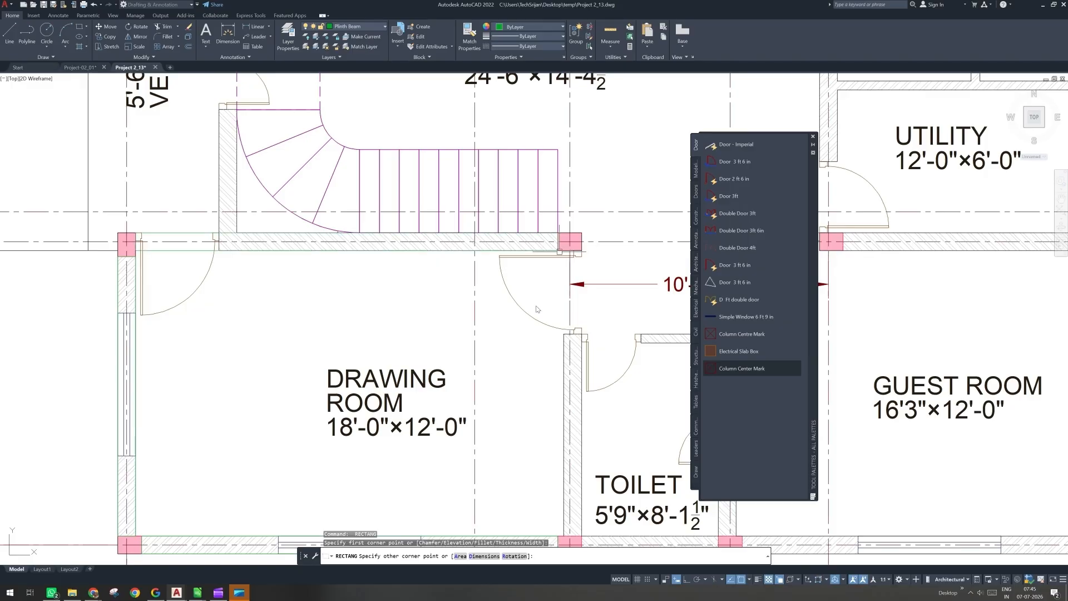
Step: Draw a plinth beam rectangle between the two columns along the wall separating the drawing room and the toilet
middle_click_drag(543, 319, 481, 265)
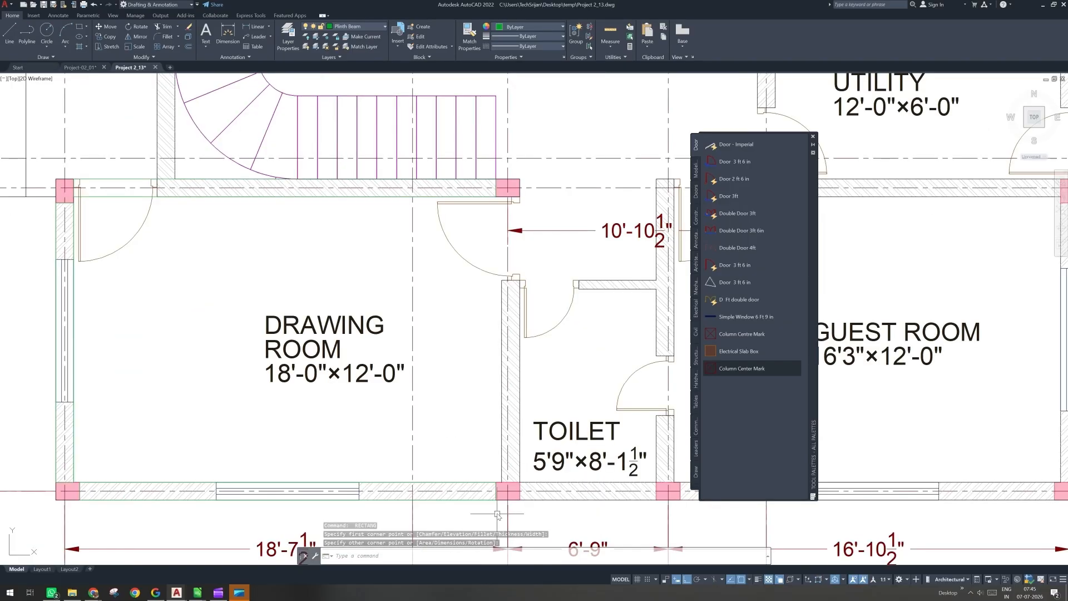
key("Return")
left_click(501, 484)
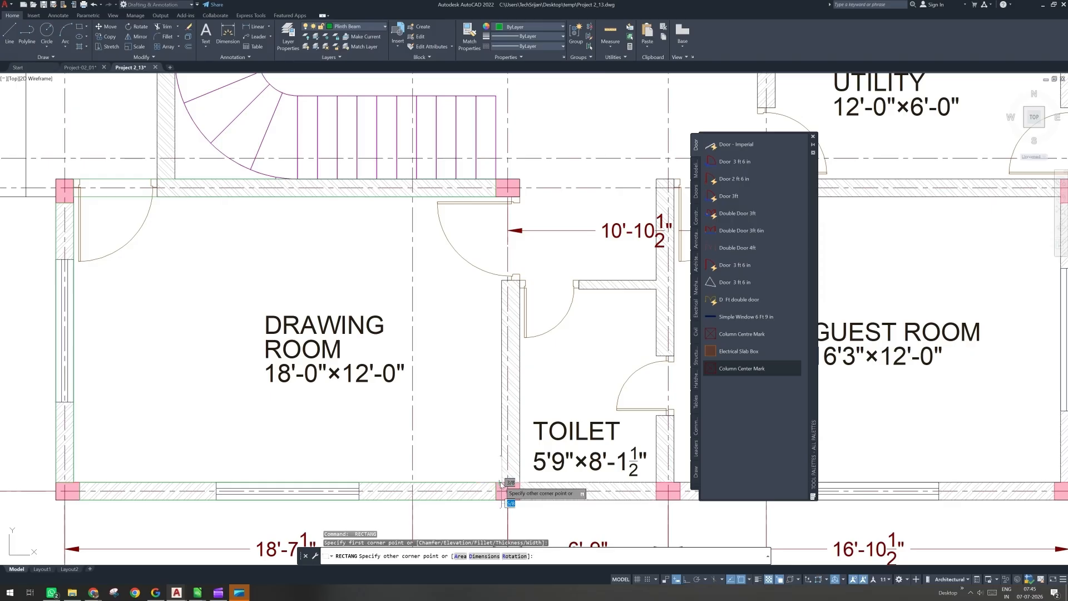
scroll(528, 217, "up", 4)
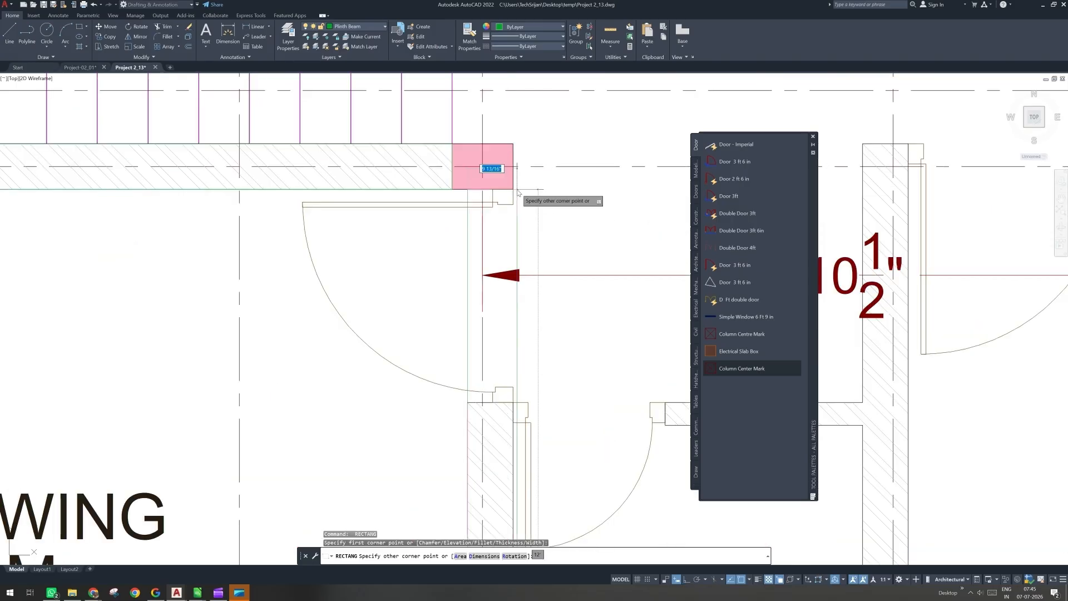
left_click(515, 191)
scroll(509, 284, "down", 4)
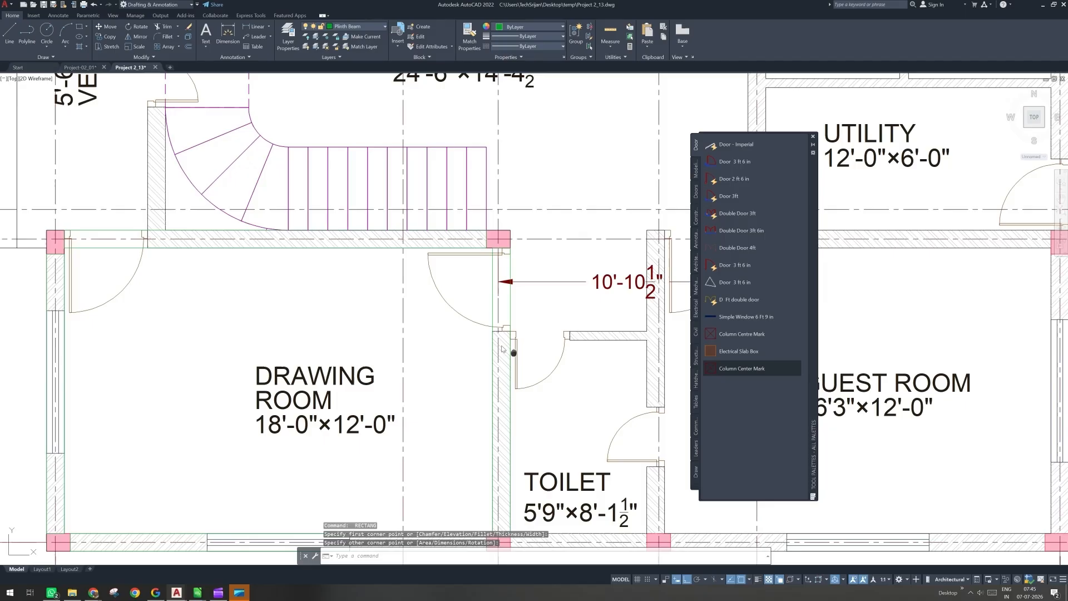
Step: Draw a plinth beam rectangle between the two columns along the toilet's lower wall
middle_click_drag(502, 346, 367, 264)
middle_click_drag(418, 399, 315, 415)
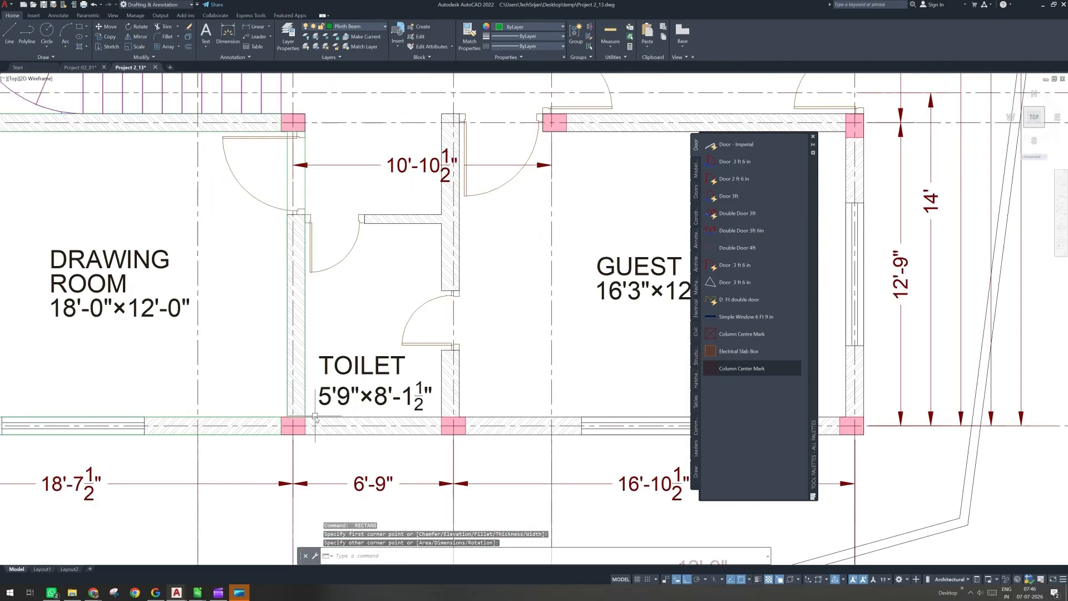
scroll(315, 416, "up", 4)
key("Return")
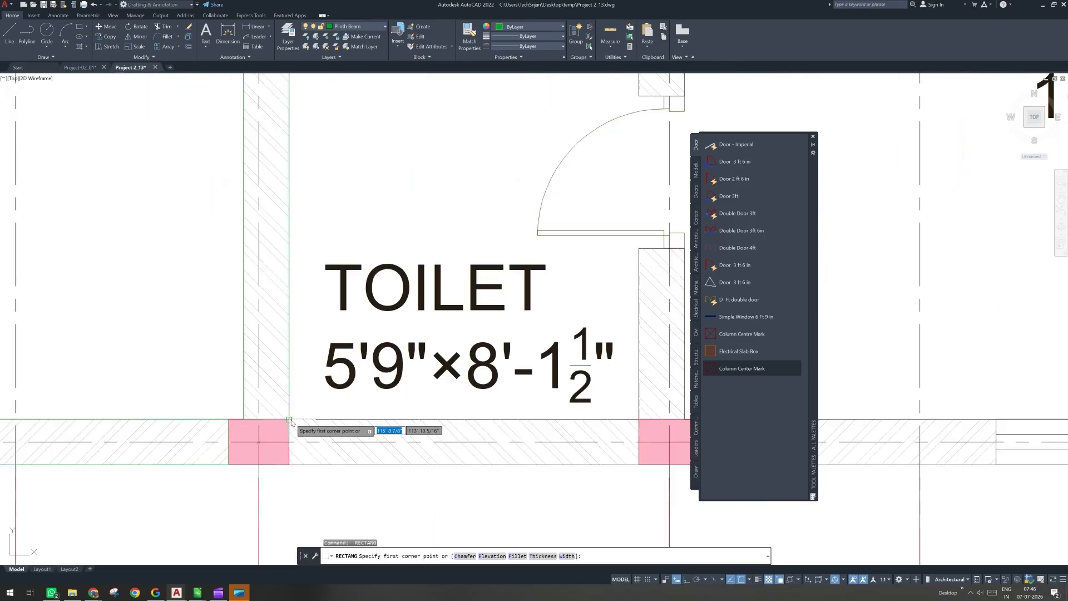
left_click(290, 420)
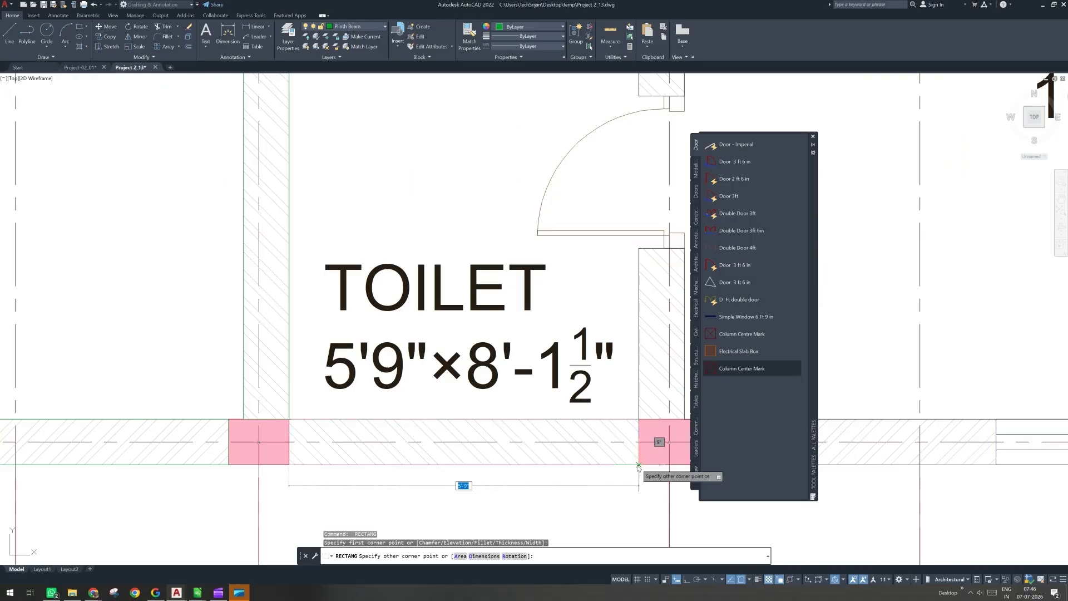
left_click(639, 465)
Step: Draw a plinth beam rectangle between the two columns along the guest room's lower wall
middle_click_drag(639, 464, 306, 462)
scroll(429, 483, "down", 2)
middle_click_drag(429, 482, 277, 447)
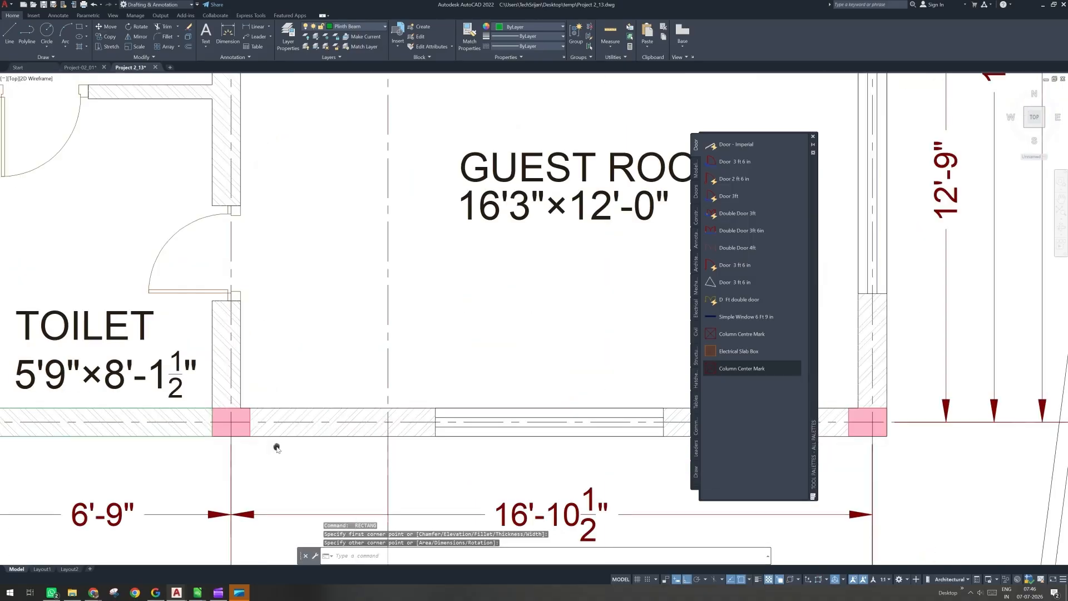
scroll(277, 447, "down", 2)
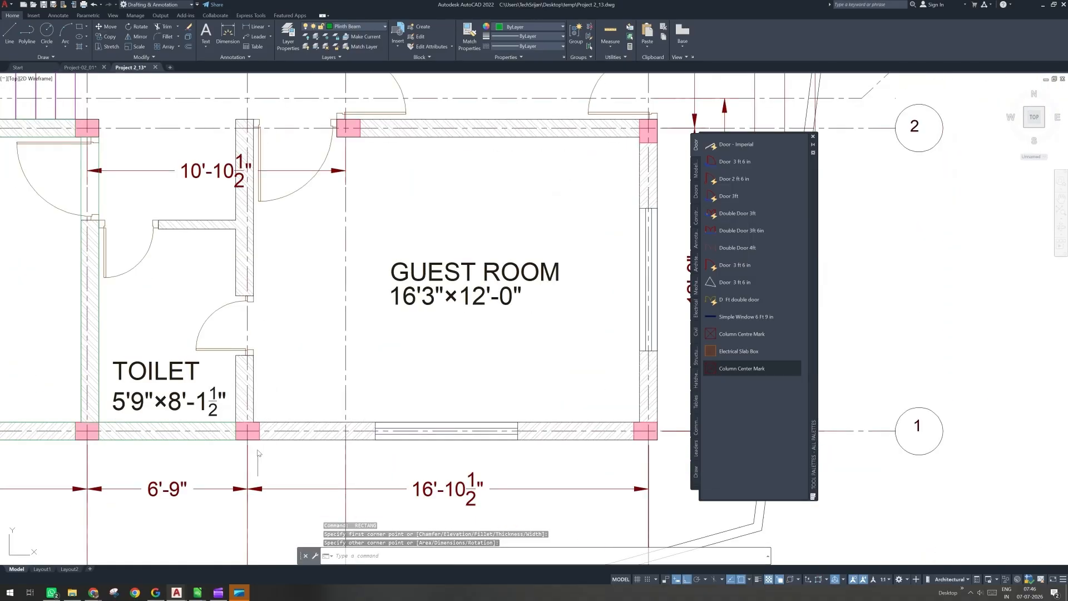
key("Return")
left_click(259, 475)
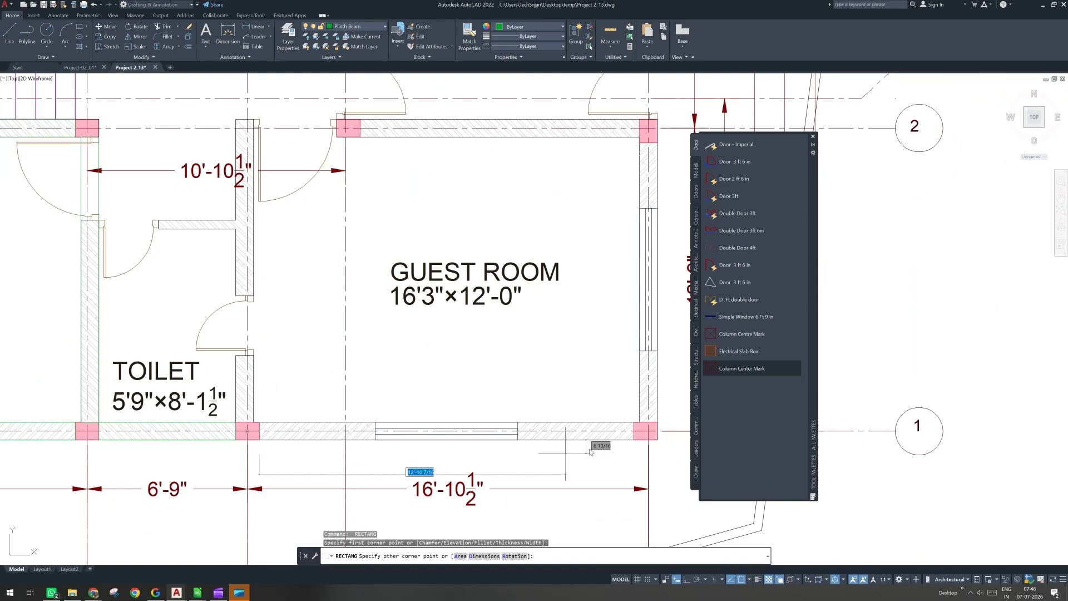
left_click(633, 422)
Step: Draw a plinth beam rectangle between the two columns along the guest room's right outer wall
middle_click_drag(564, 400, 438, 458)
key("Return")
left_click(510, 207)
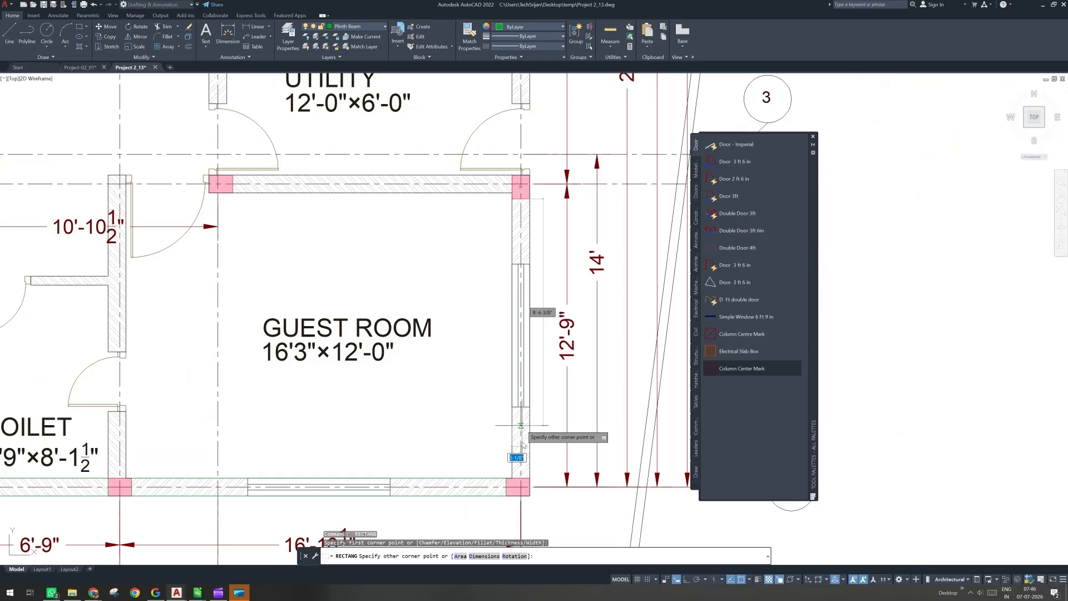
left_click(530, 480)
Step: Draw a plinth beam rectangle between the two columns along the wall separating the guest room and the utility
middle_click_drag(419, 296, 473, 344)
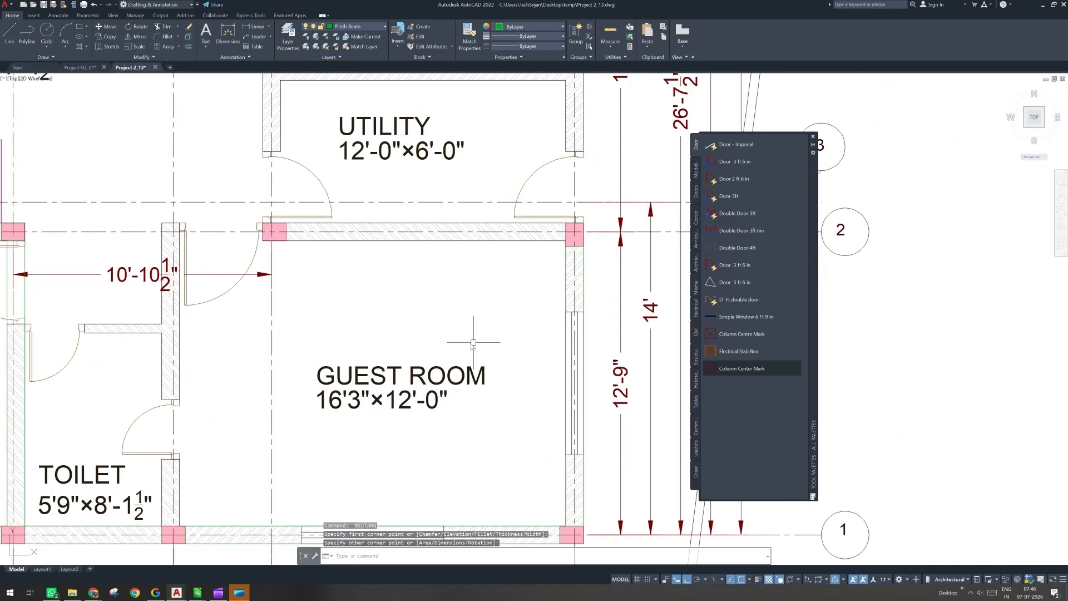
key("Return")
left_click(287, 245)
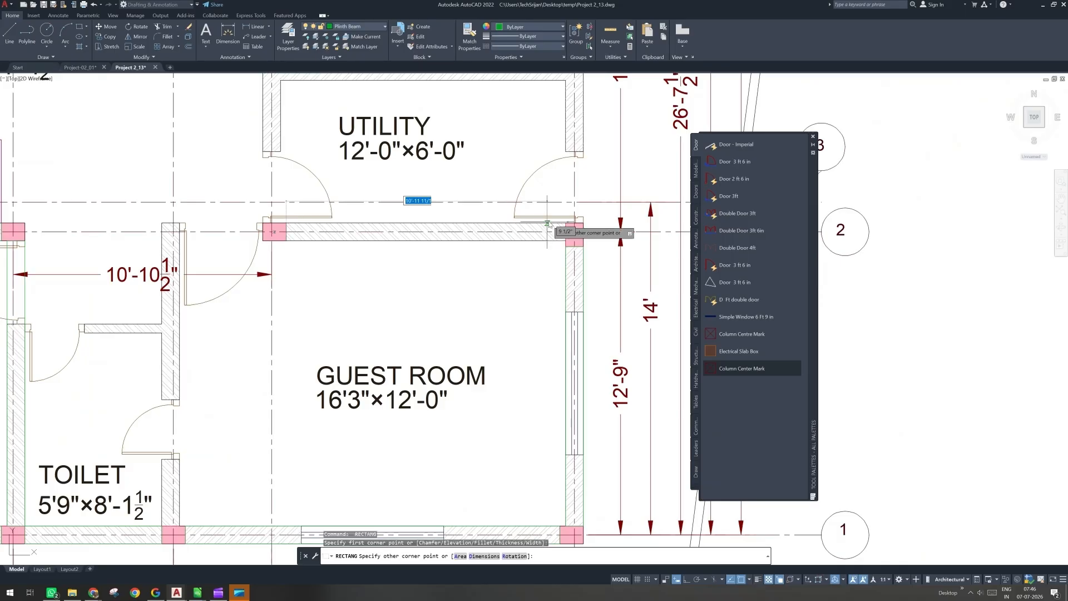
left_click(566, 224)
Step: Draw a plinth beam rectangle across the 10'-10 1/2" opening between the upper columns of the drawing room and the guest room
middle_click_drag(270, 290, 407, 313)
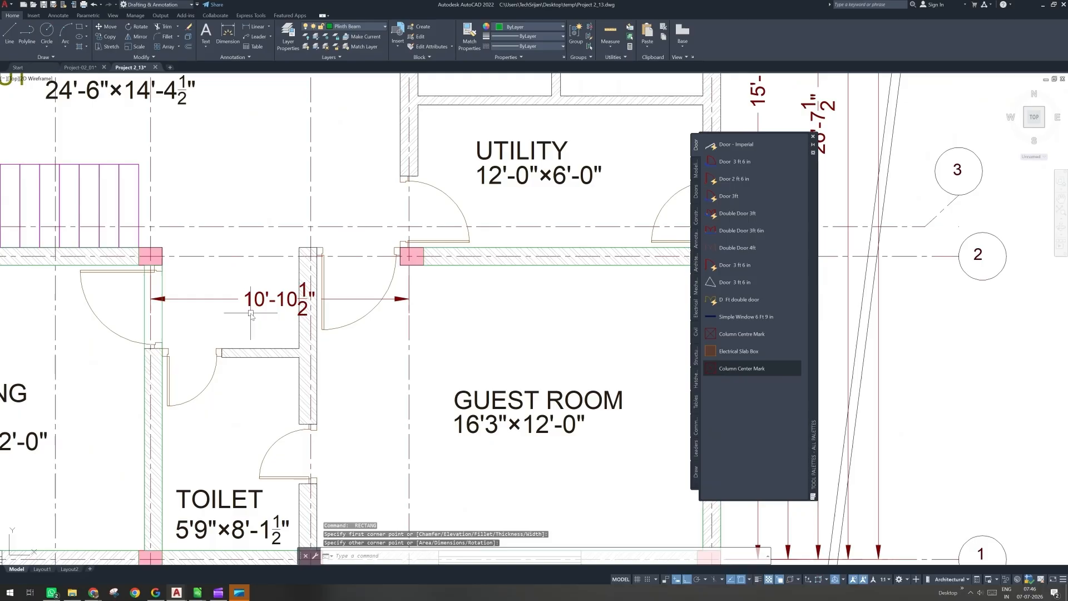
middle_click_drag(251, 315, 340, 327)
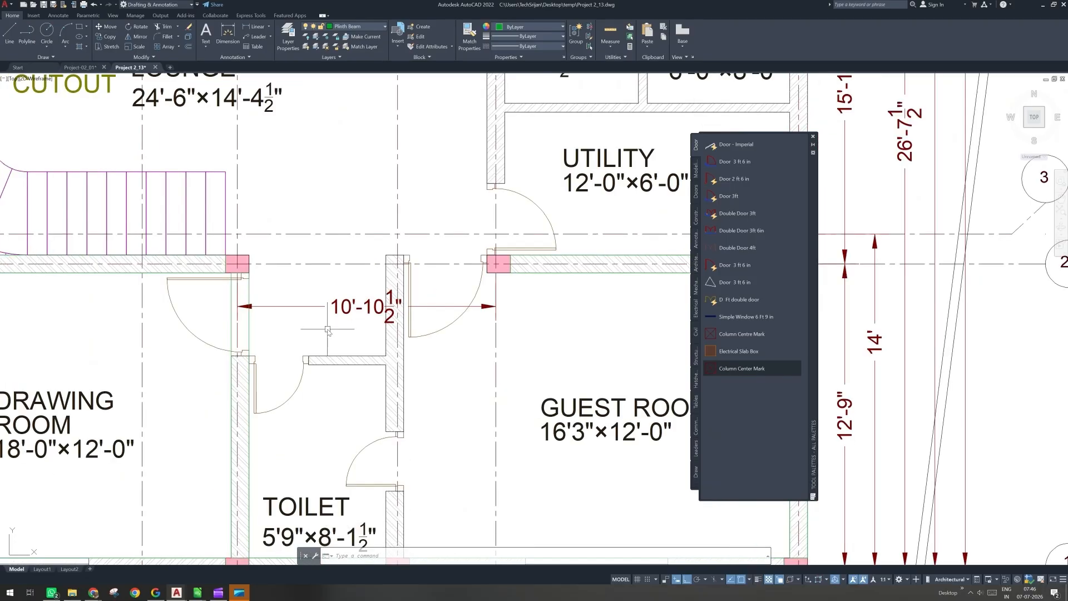
middle_click_drag(308, 311, 334, 312)
type("rec")
key("Return")
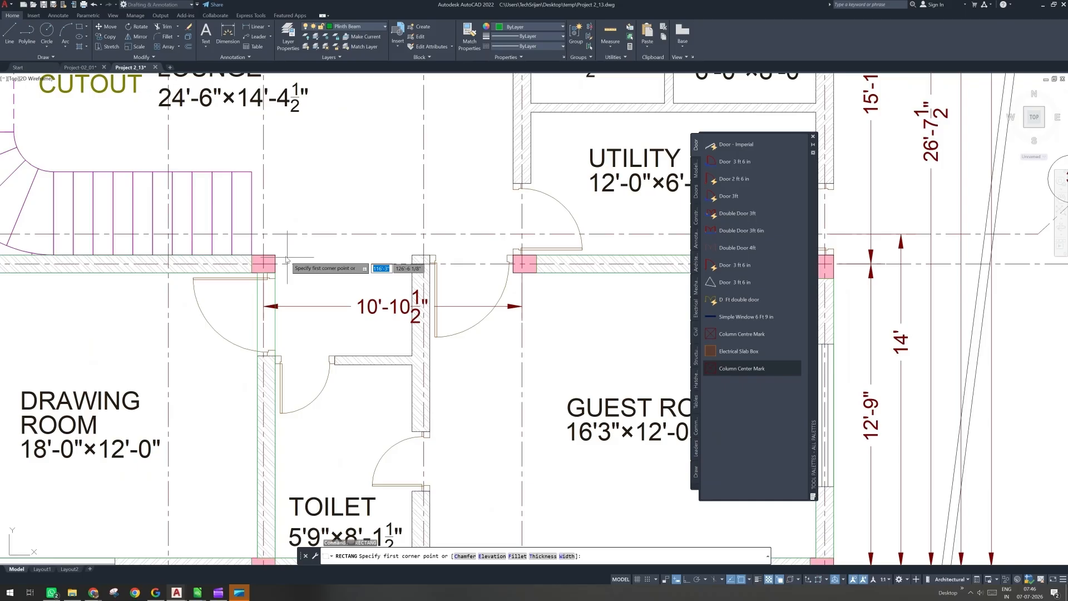
left_click(276, 255)
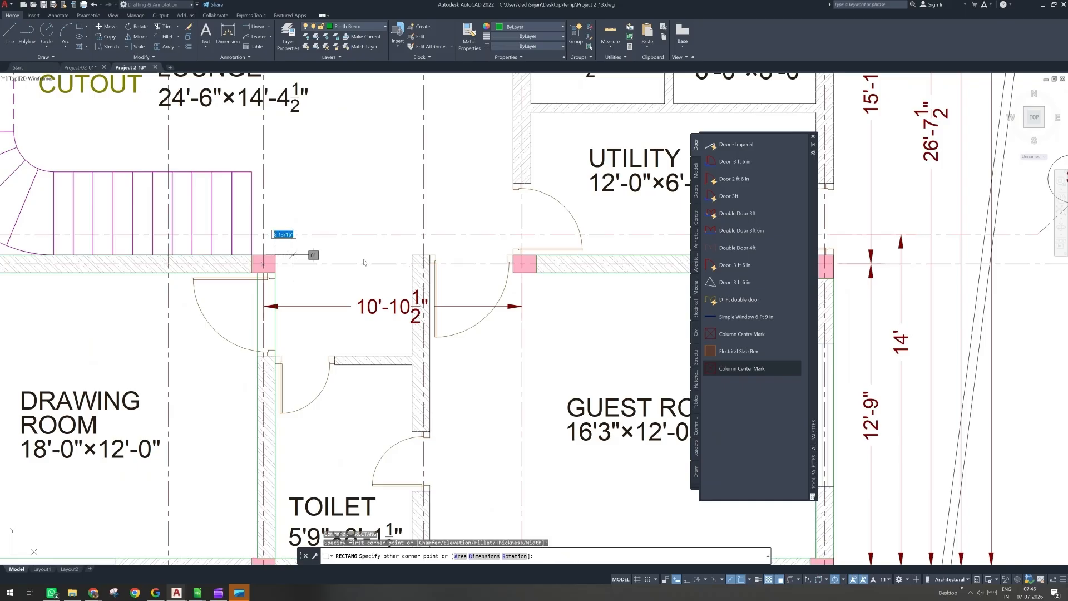
left_click(515, 275)
Step: Draw a plinth beam rectangle along the wall between the toilet and guest room, from the lower column to the upper beam
middle_click_drag(473, 312, 476, 288)
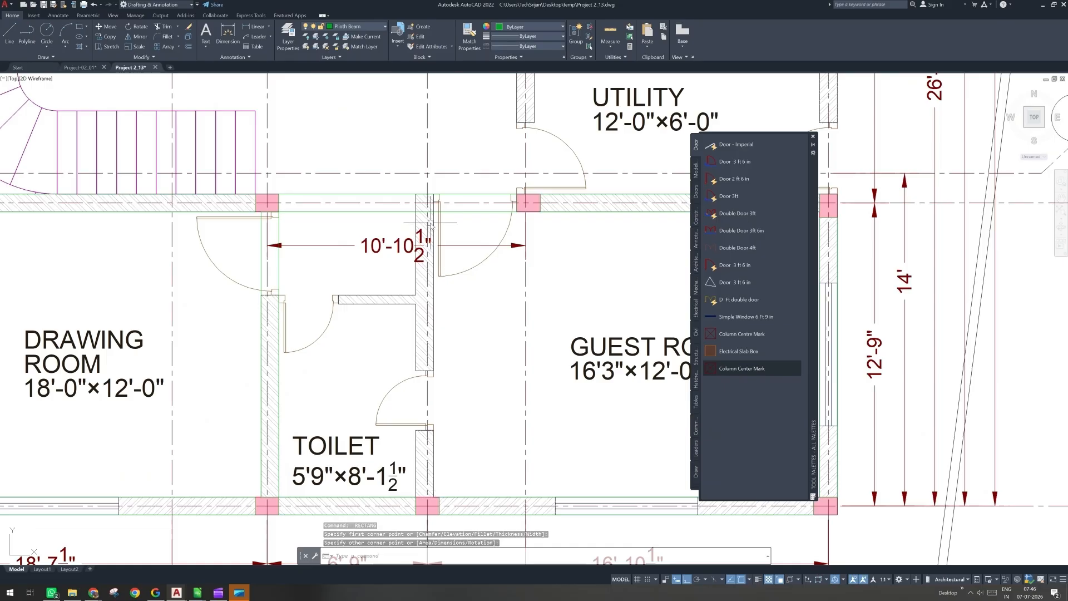
scroll(426, 266, "down", 2)
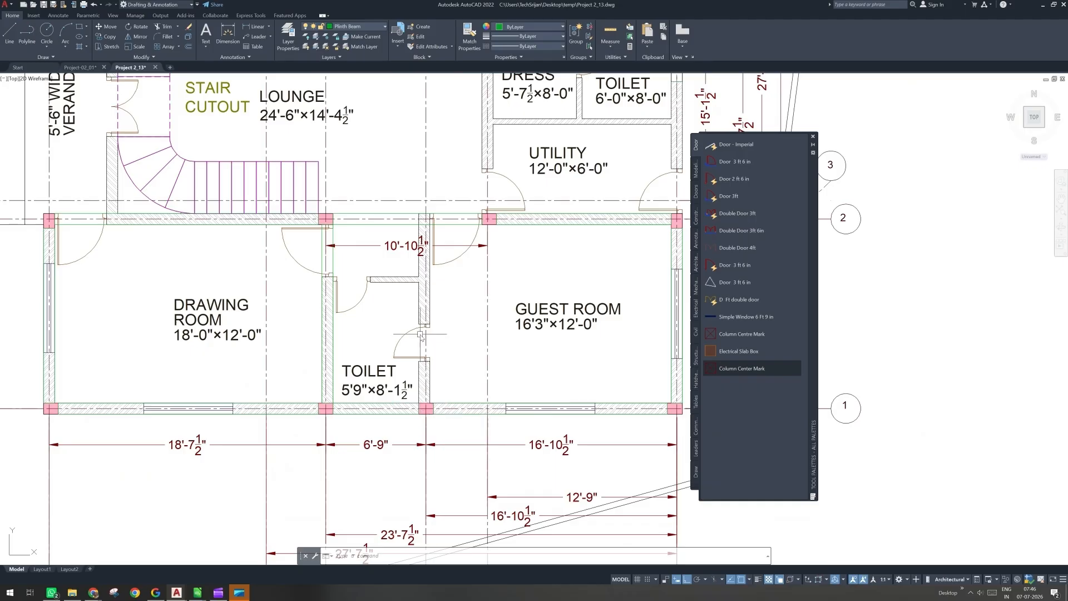
scroll(413, 390, "up", 2)
key("space")
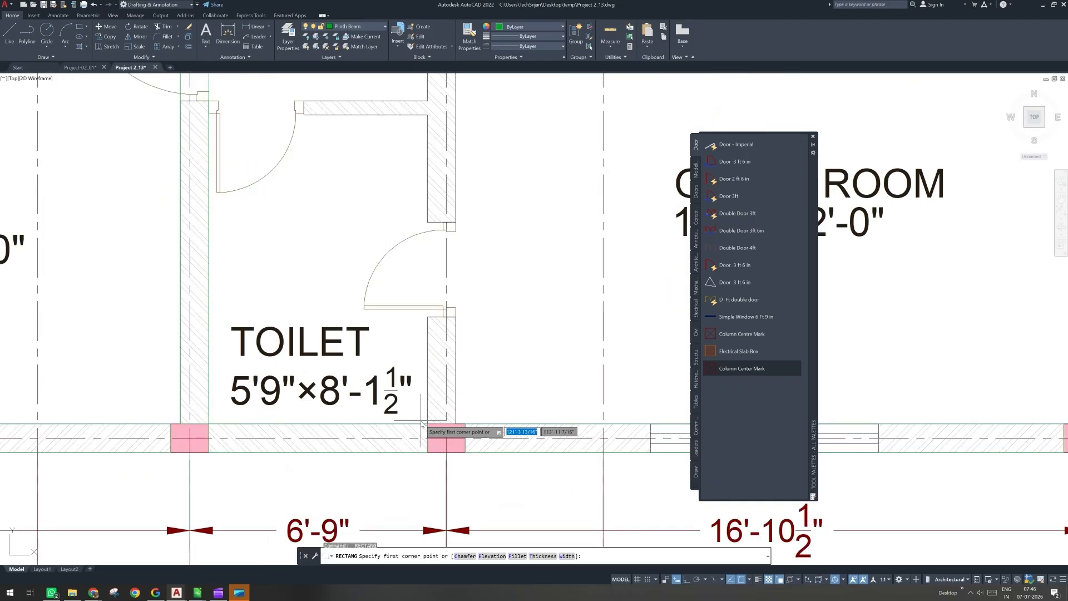
left_click(423, 425)
scroll(437, 414, "down", 1)
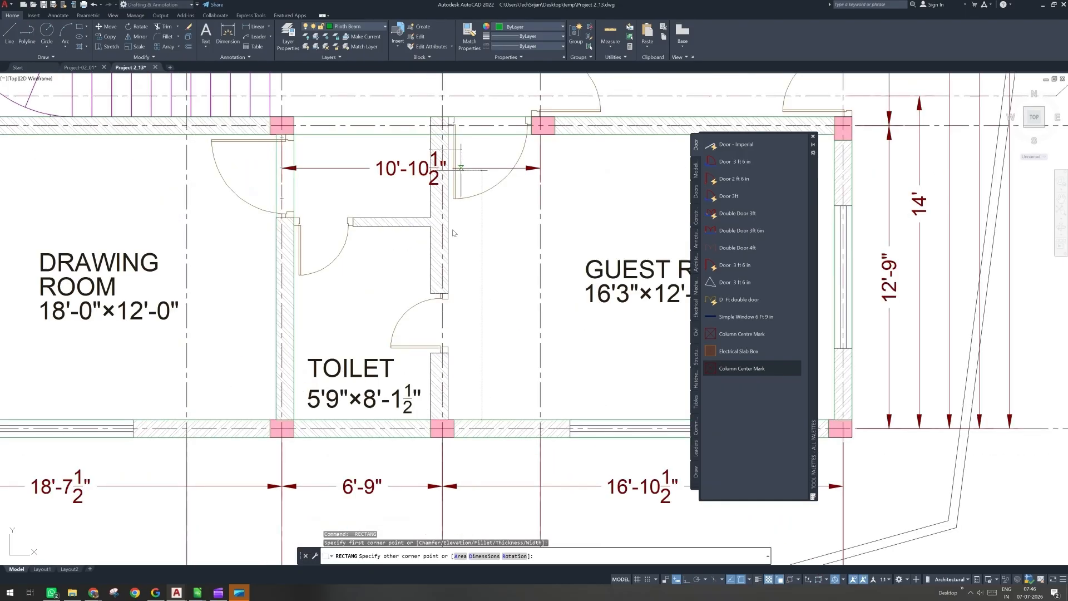
middle_click_drag(448, 140, 432, 254)
left_click(431, 254)
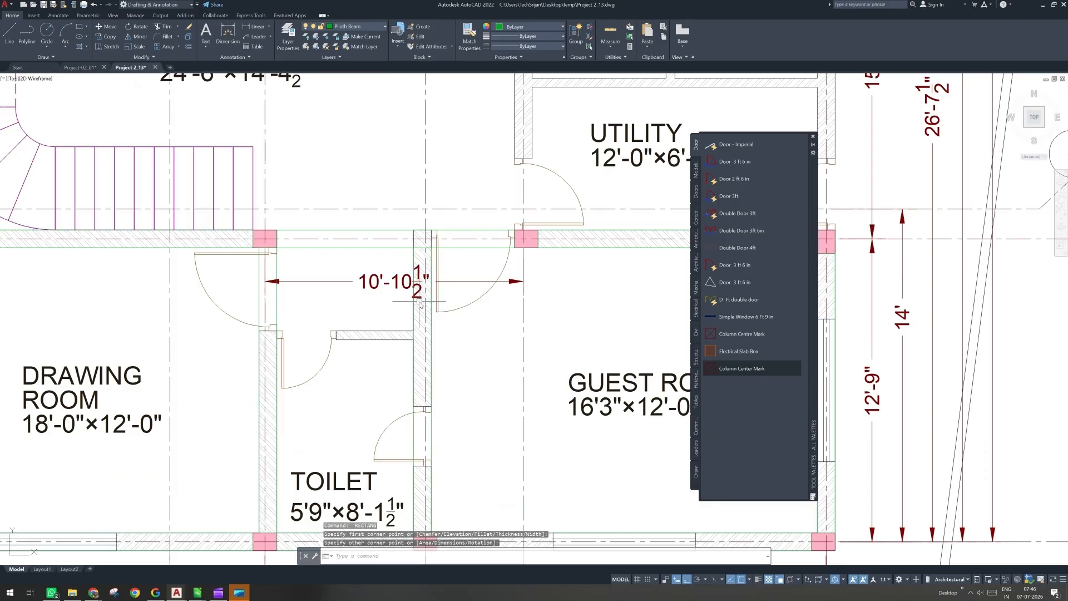
Step: Draw a plinth beam rectangle along the toilet's upper wall, between the drawing room wall beam and the guest room wall beam
middle_click_drag(379, 383, 415, 371)
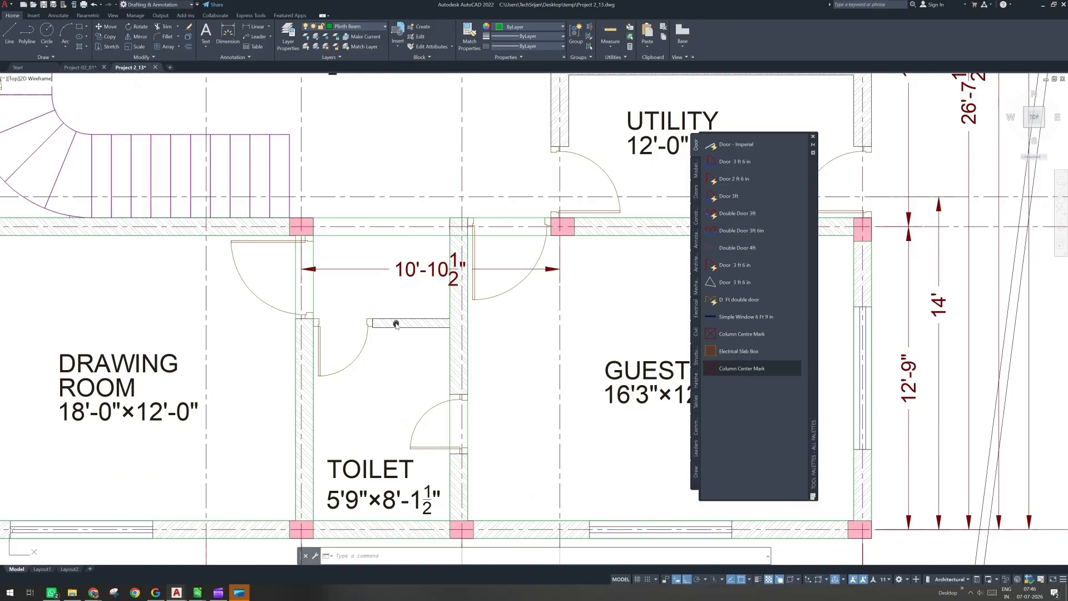
middle_click_drag(397, 325, 404, 309)
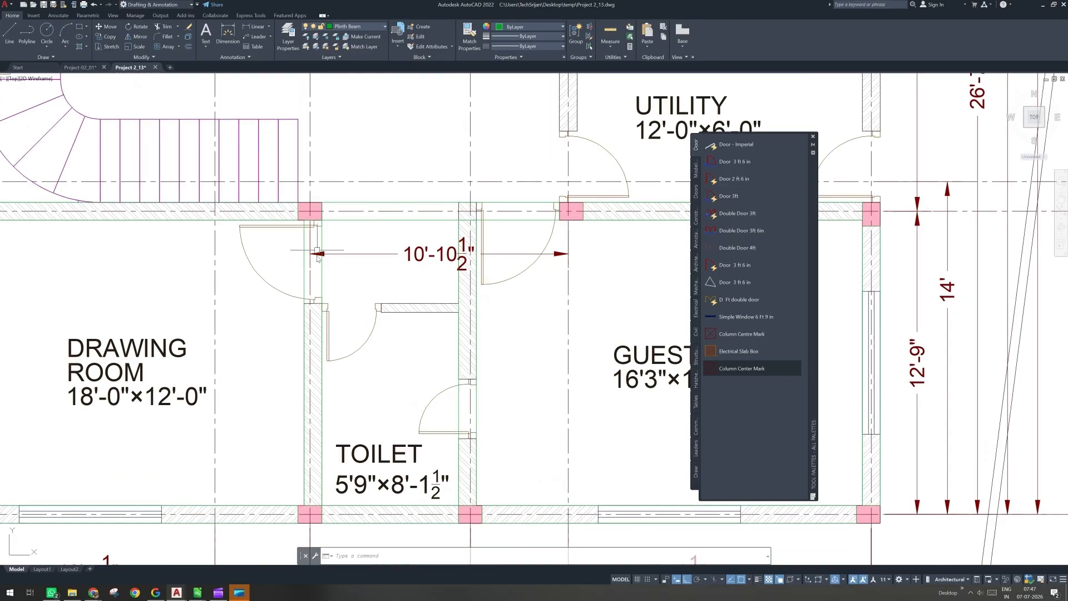
scroll(429, 301, "up", 2)
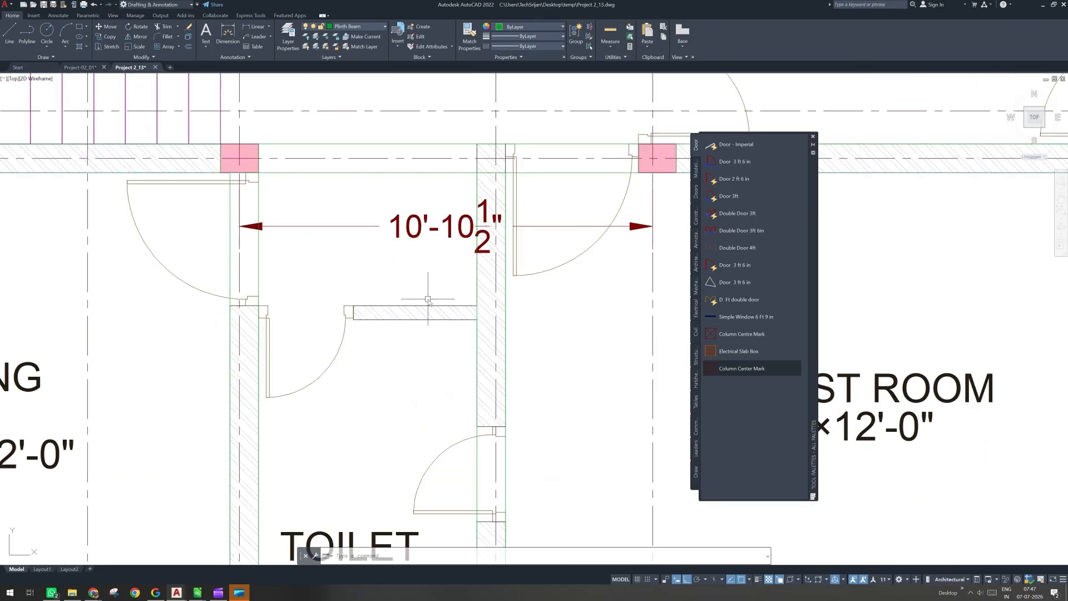
type("rec")
key("Return")
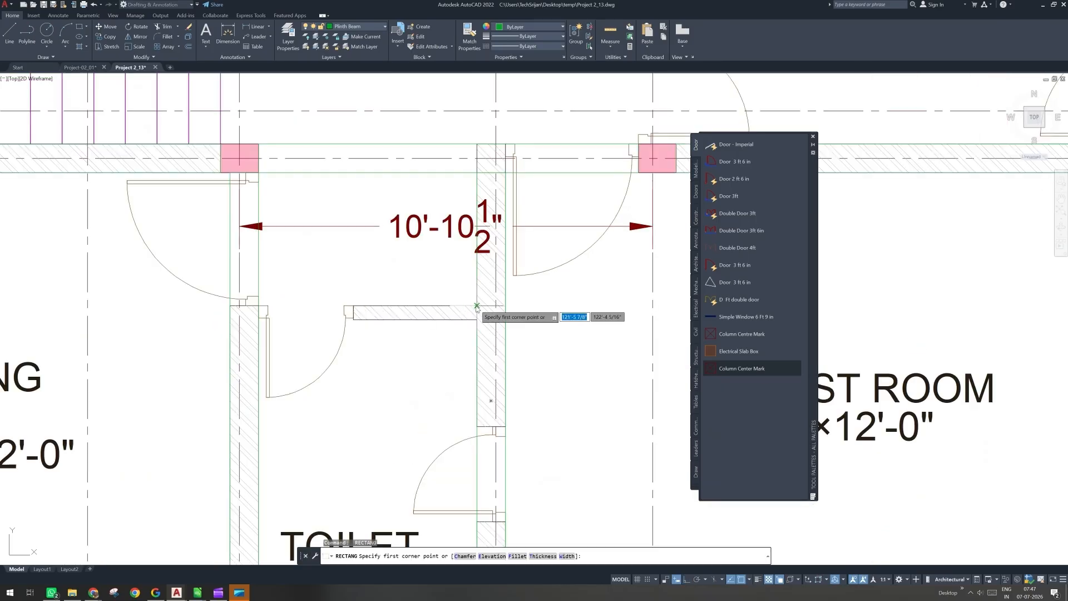
left_click(259, 305)
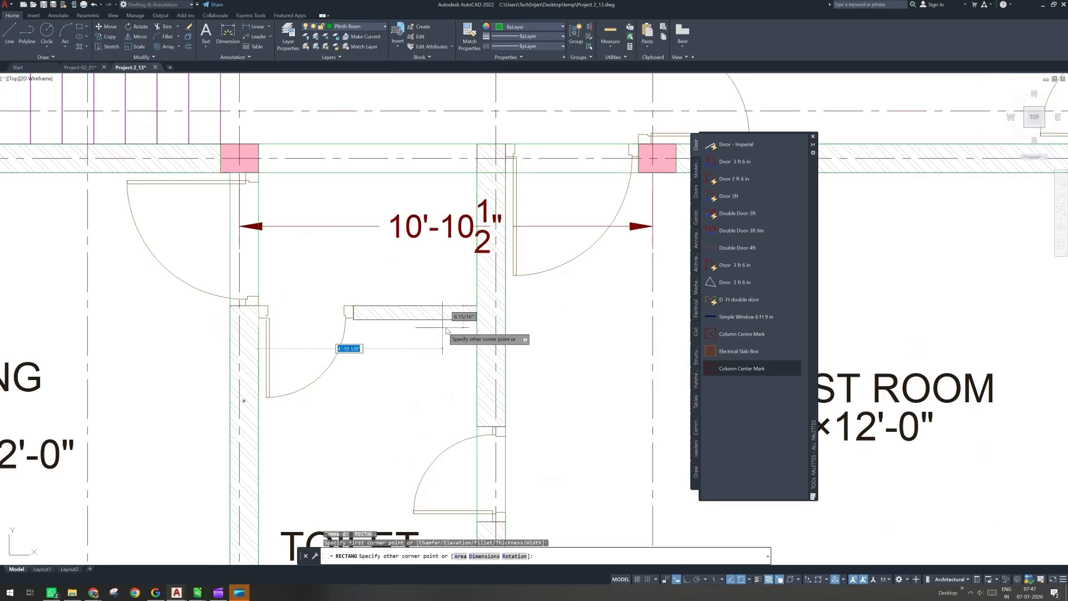
left_click(477, 320)
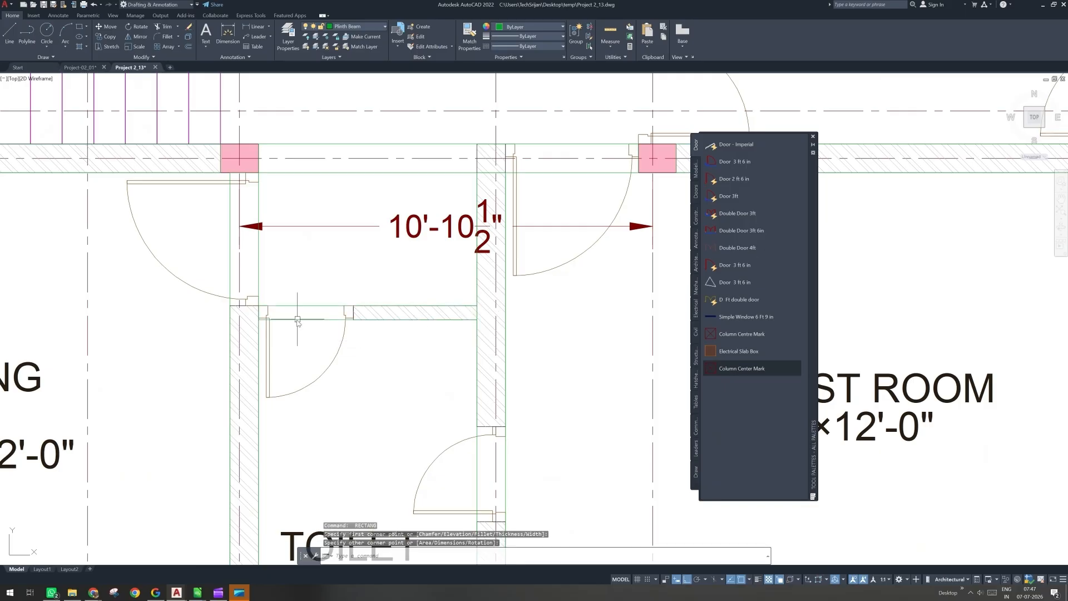
Step: Draw a plinth beam rectangle between the two columns along the outer wall of the attached toilet and the utility
scroll(298, 321, "down", 2)
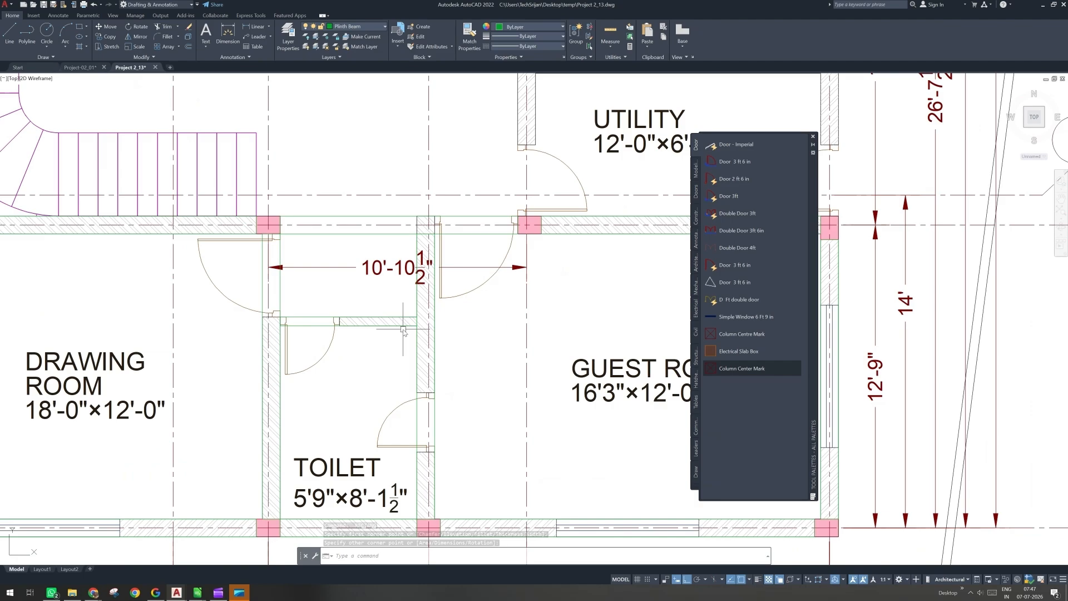
scroll(403, 331, "down", 2)
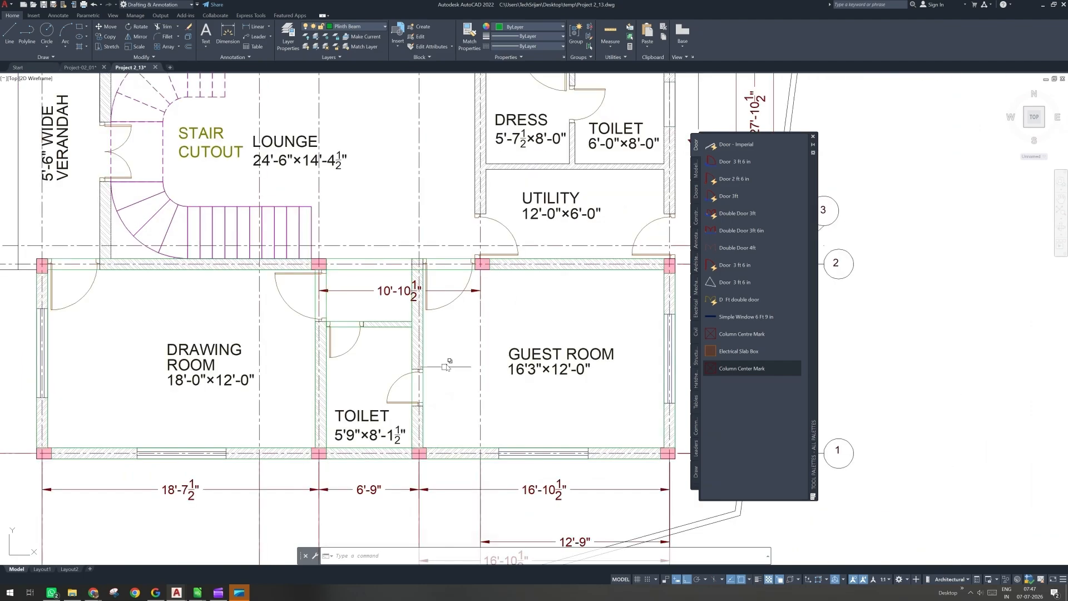
middle_click_drag(474, 283, 414, 380)
middle_click_drag(514, 265, 450, 317)
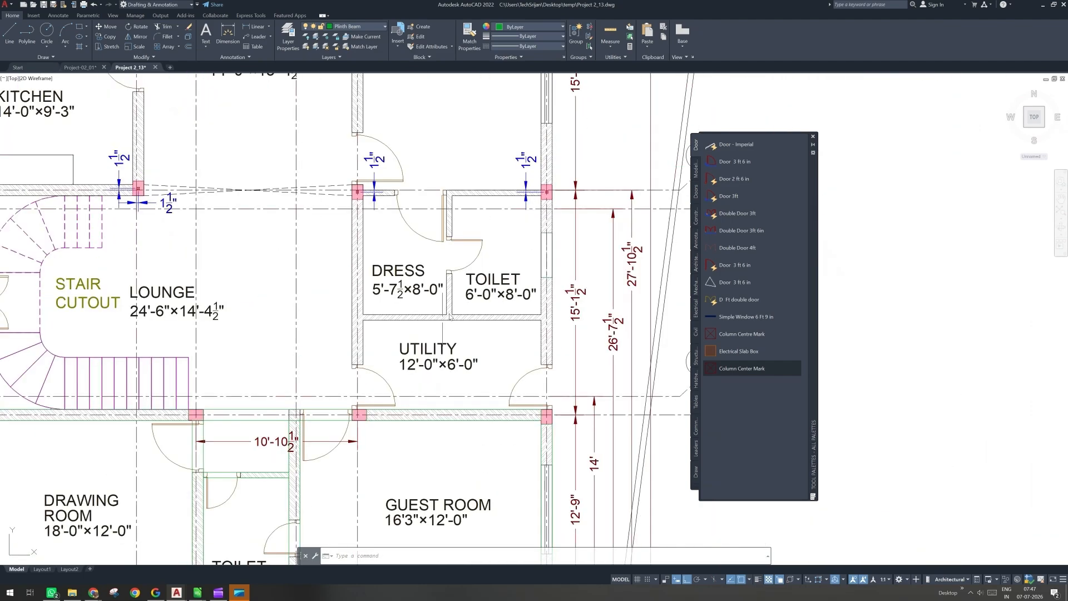
scroll(557, 201, "up", 2)
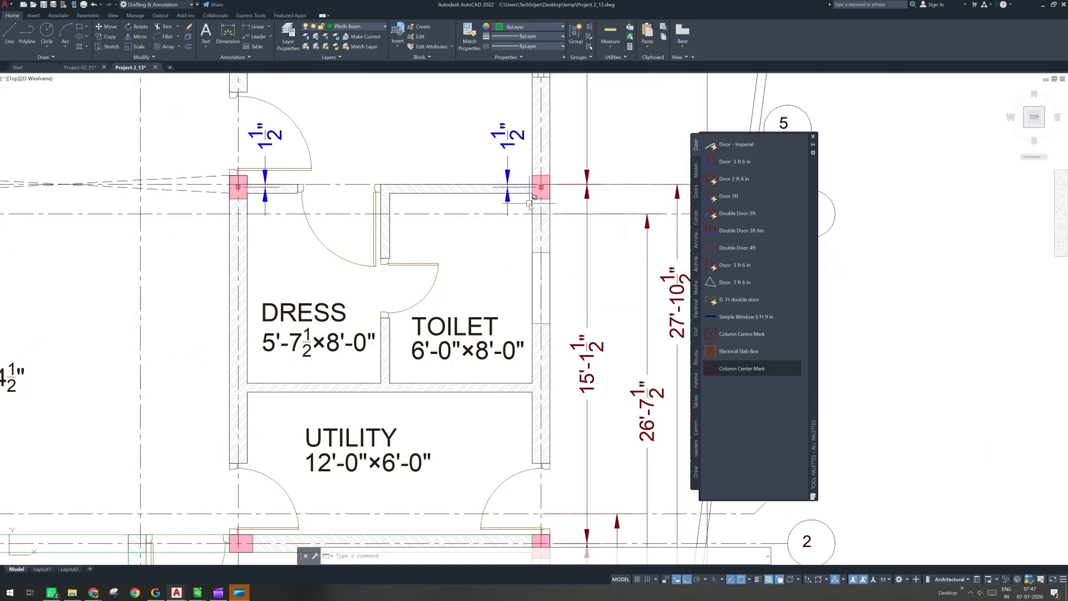
type("rec")
key("Return")
left_click(532, 201)
middle_click_drag(556, 377, 537, 308)
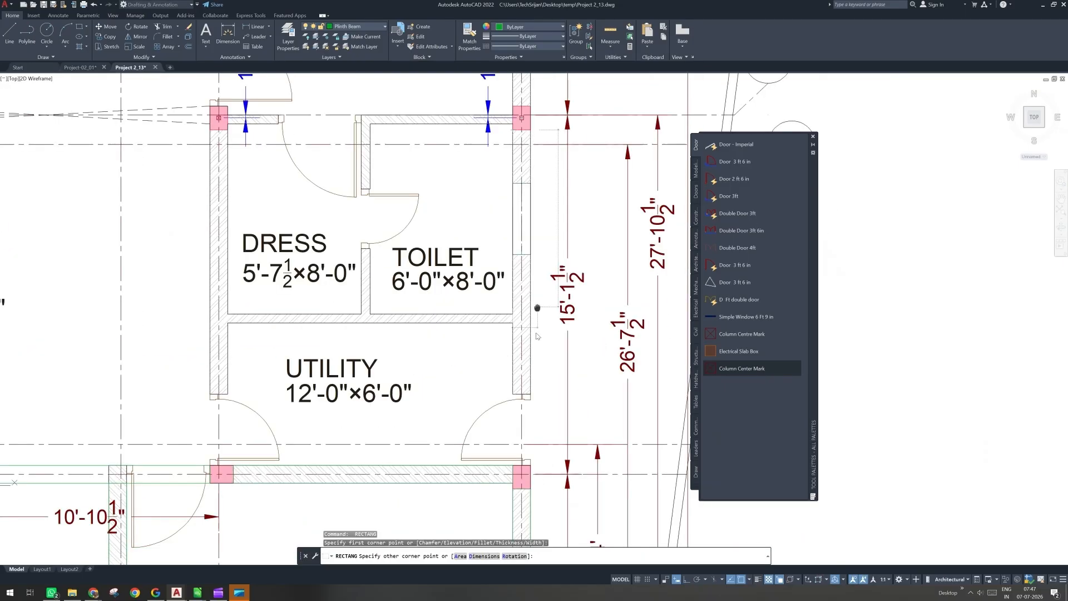
scroll(530, 470, "up", 2)
left_click(530, 469)
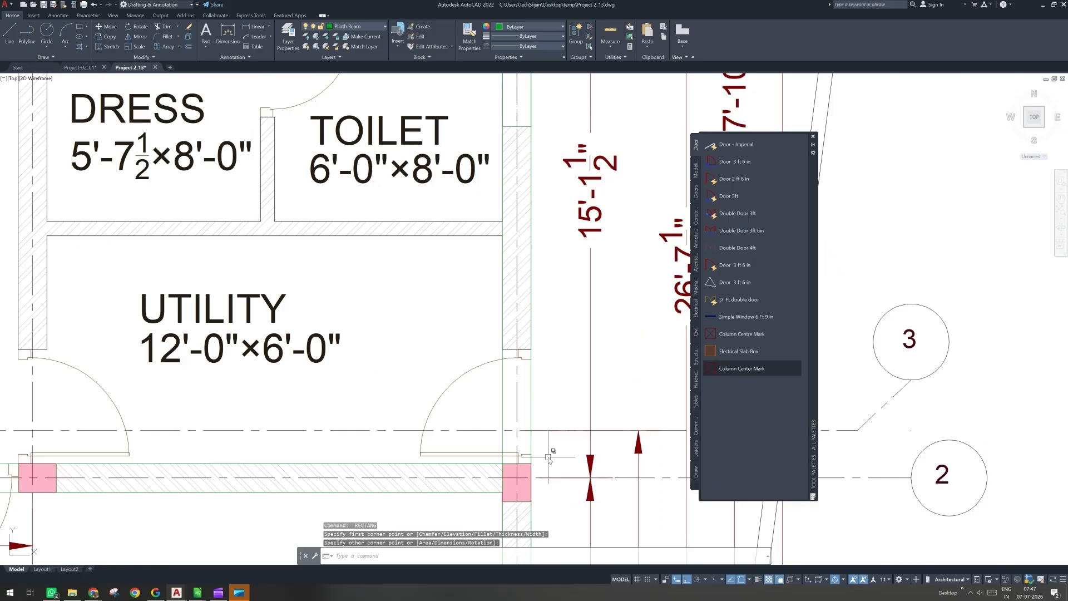
Step: Isolate the column, column hatch, wall and plinth beam layers by picking objects around the column at the utility's lower wall
scroll(549, 458, "down", 4)
middle_click_drag(406, 369, 406, 335)
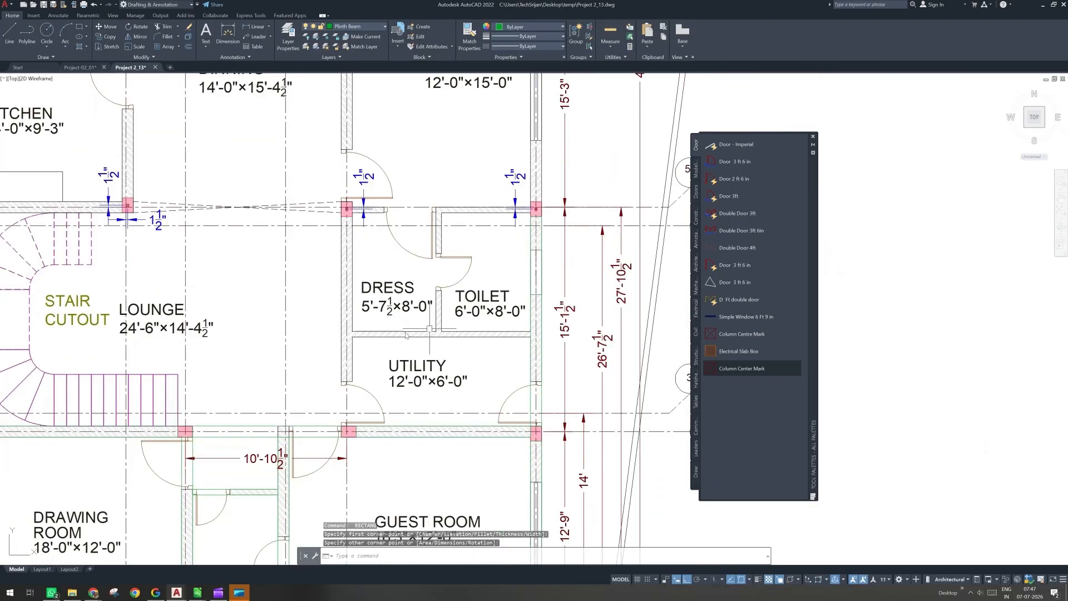
middle_click_drag(340, 451, 447, 378)
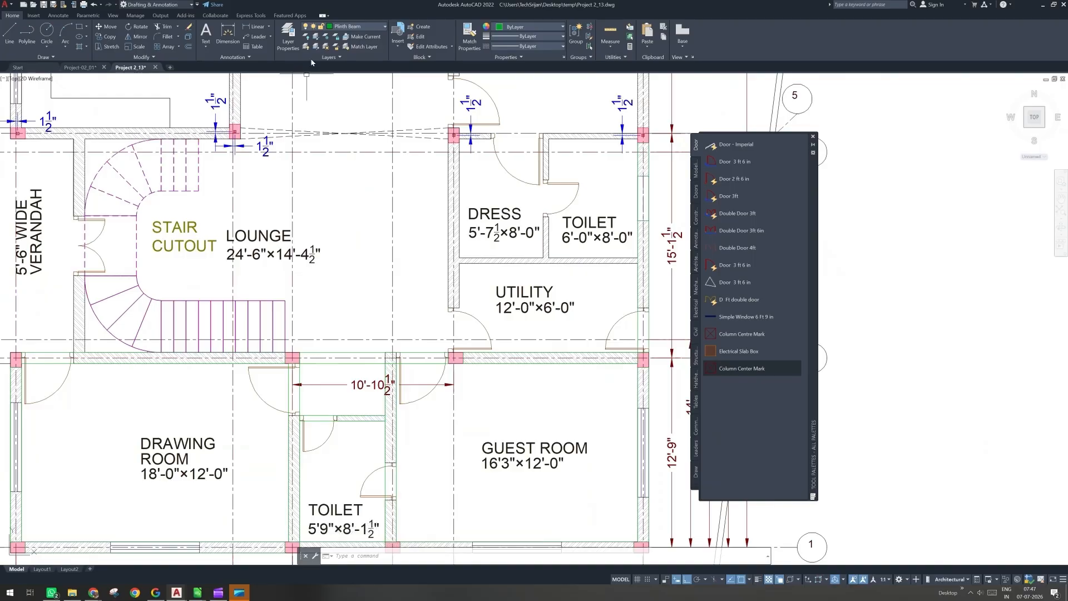
left_click(317, 39)
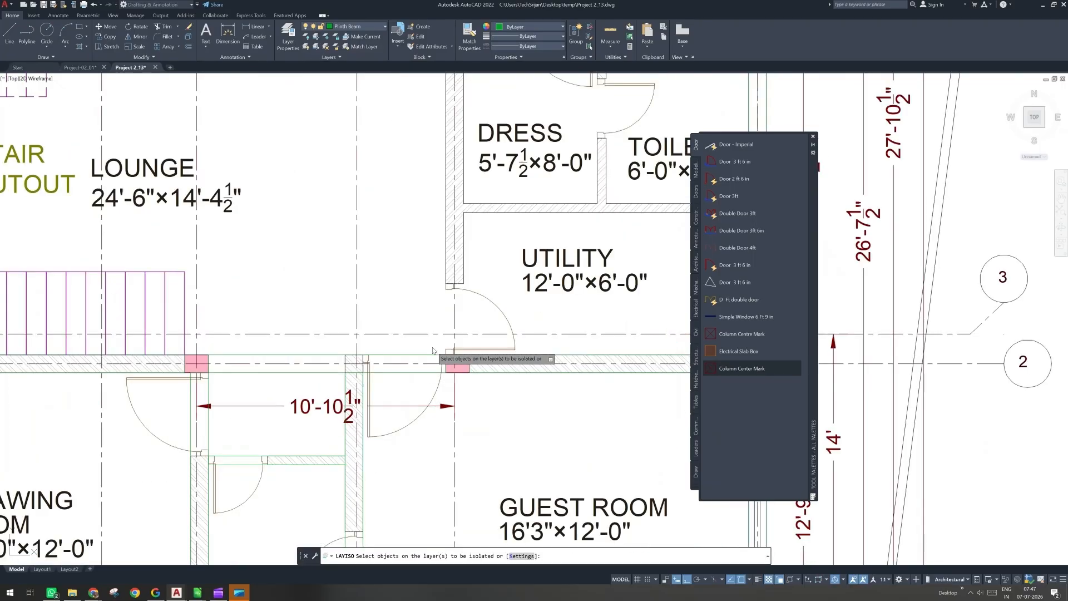
left_click(433, 351)
left_click(479, 384)
left_click(399, 348)
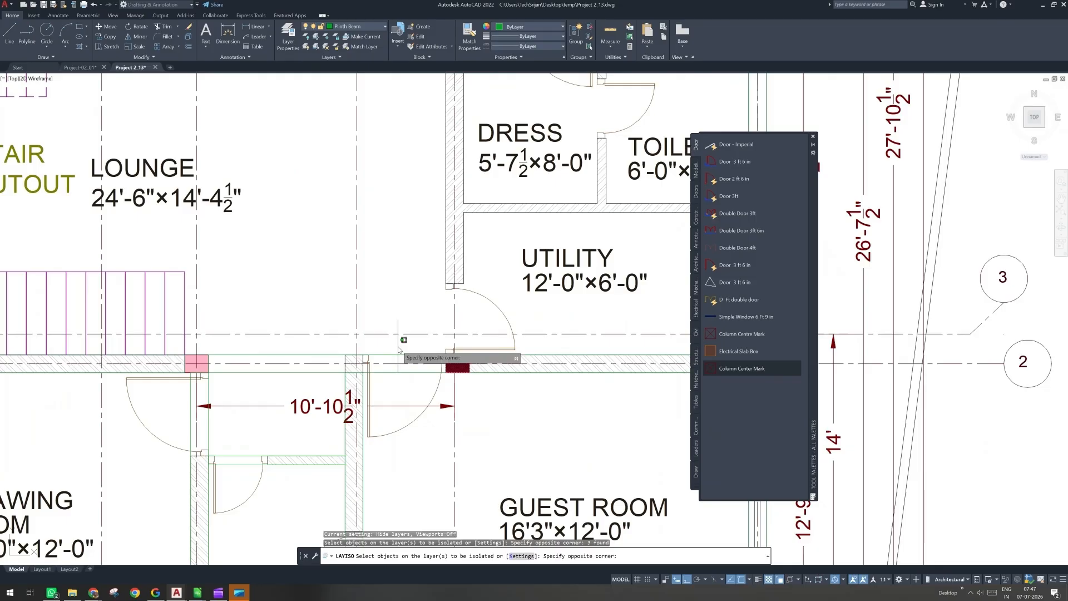
left_click(391, 359)
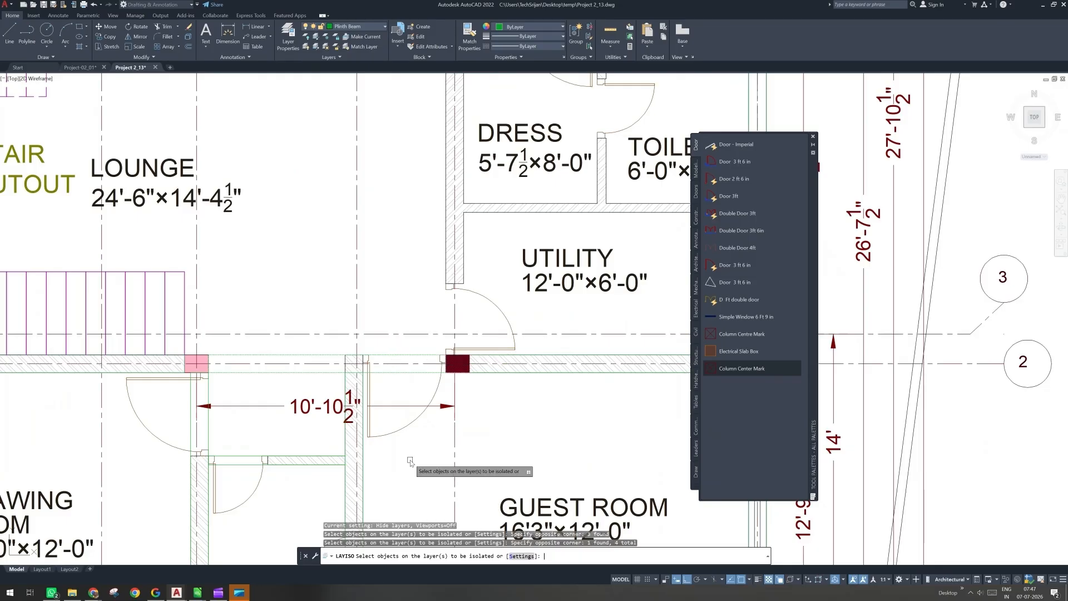
key("Return")
scroll(422, 352, "down", 2)
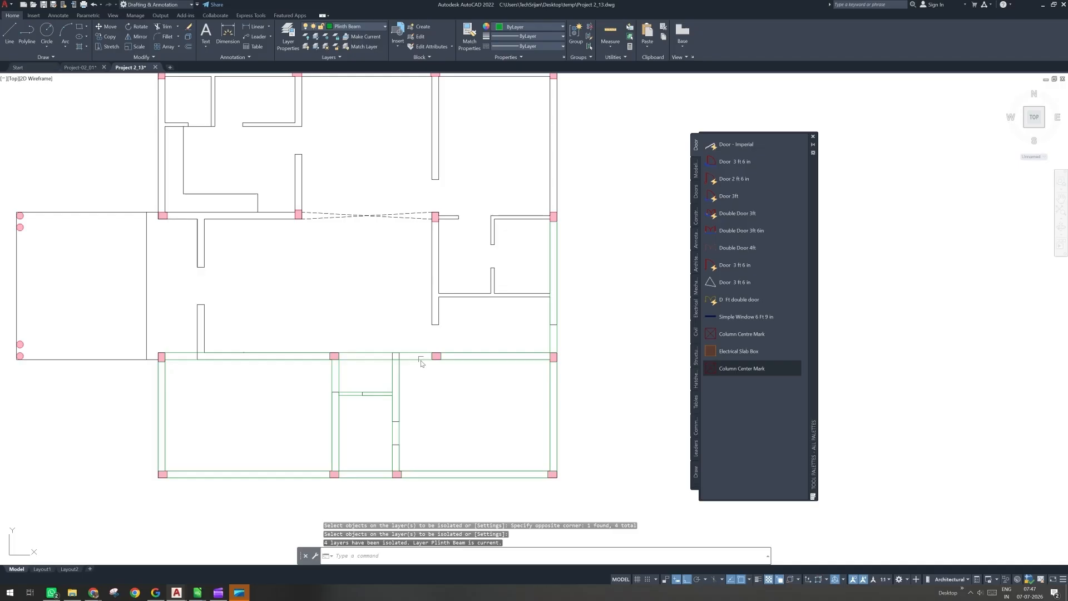
Step: Check which layer the lines belong to at the upper end of the wall between the toilet and guest room
left_click_drag(410, 377, 395, 378)
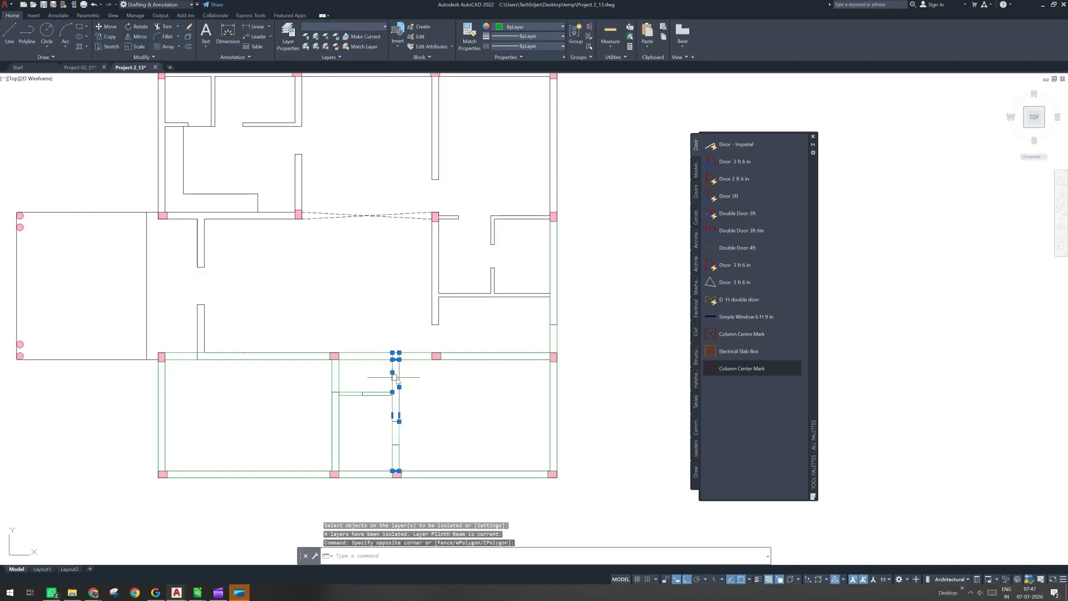
key("Escape")
scroll(396, 373, "up", 3)
left_click_drag(364, 321, 414, 373)
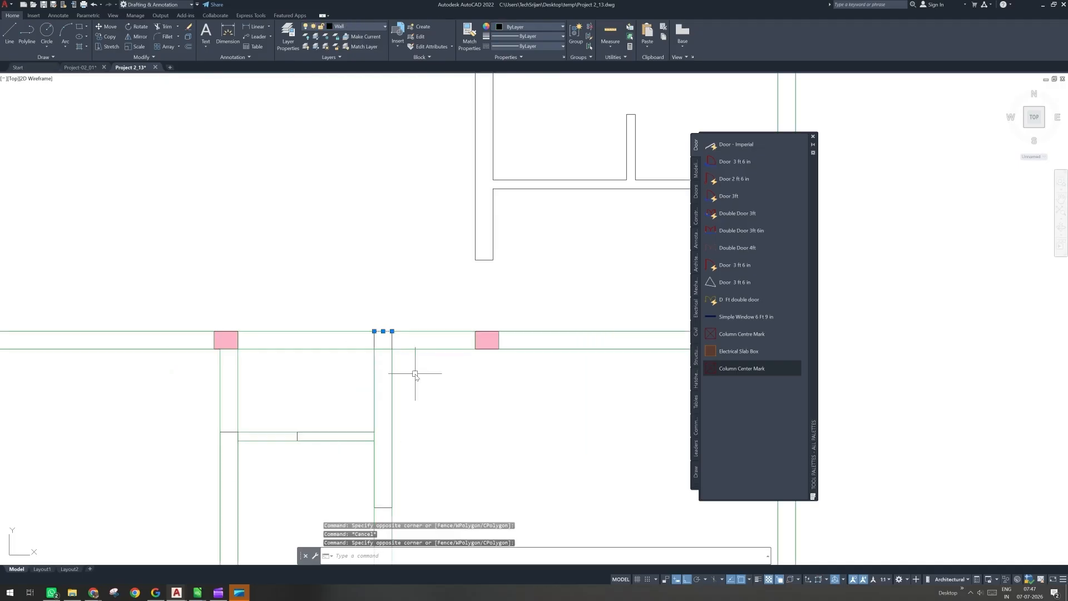
left_click(393, 341)
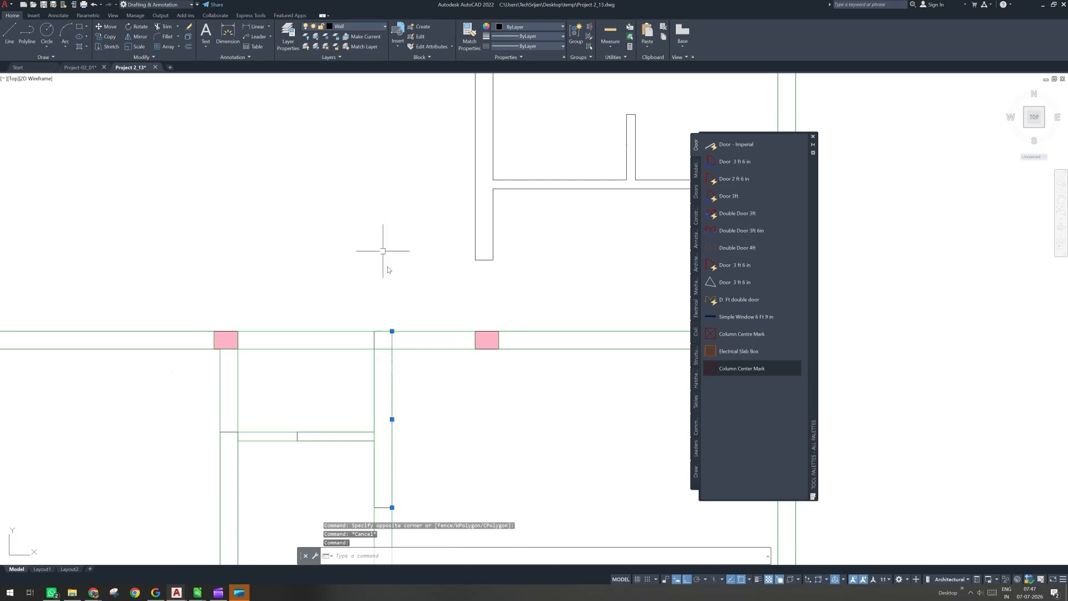
scroll(448, 353, "down", 5)
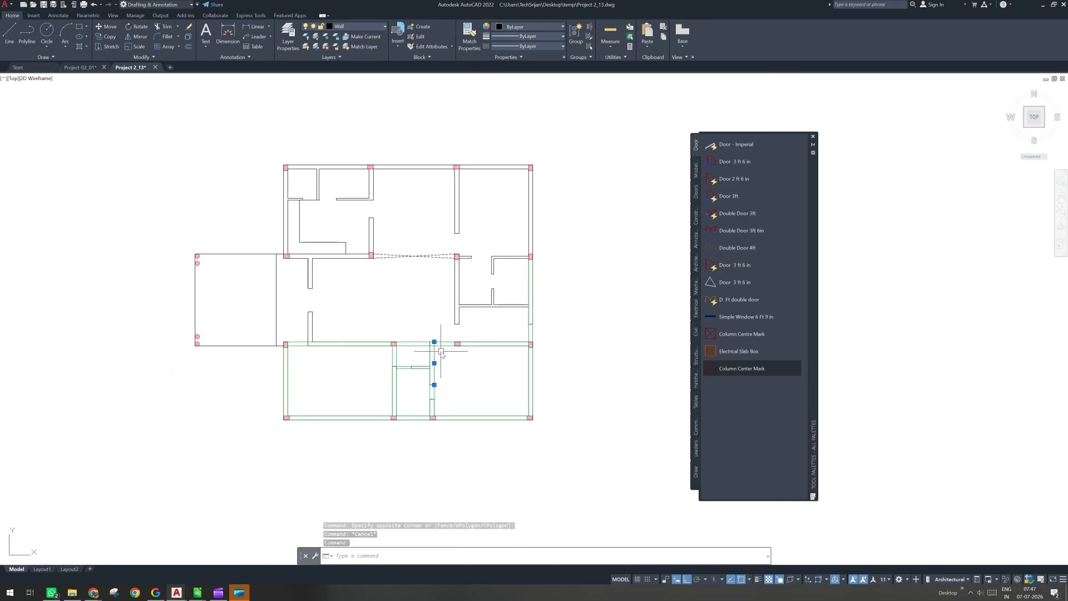
key("Escape")
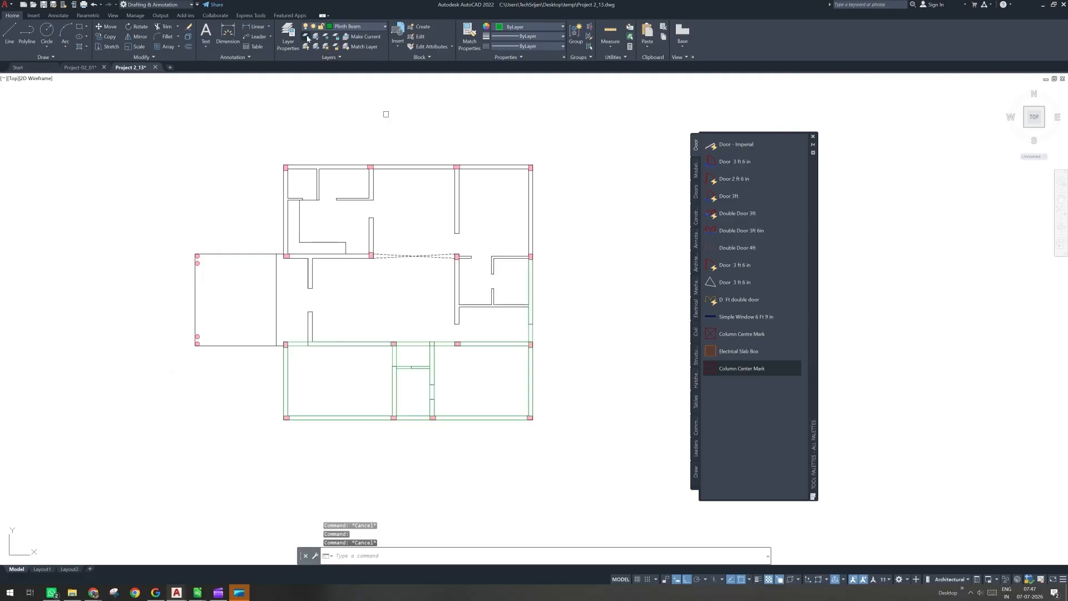
Step: Turn off the Wall layer by picking a wall line in the plan
left_click(307, 36)
left_click(352, 257)
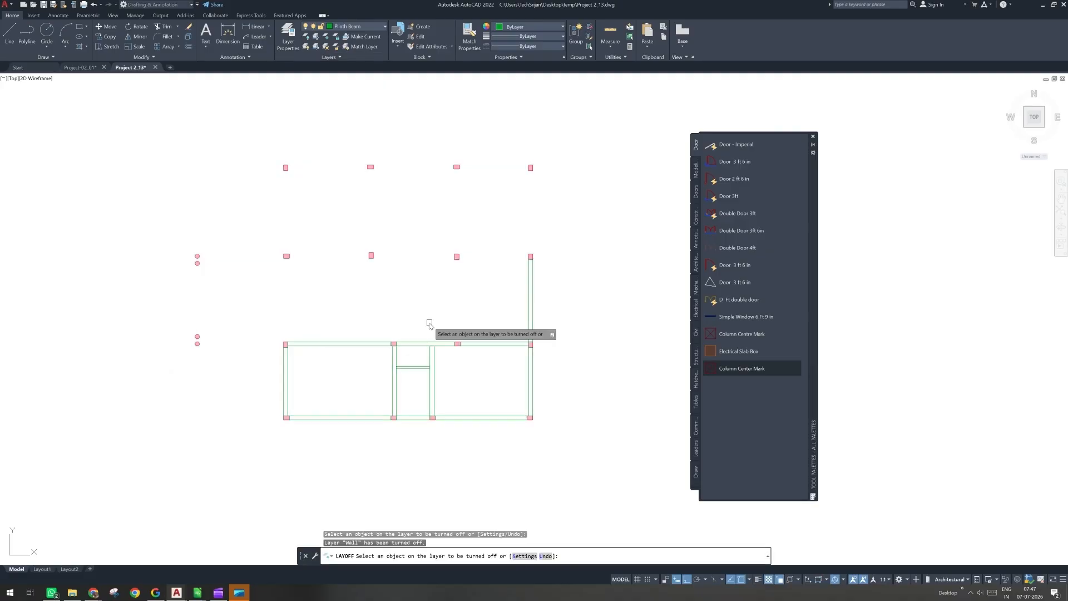
key("Escape")
scroll(417, 365, "up", 2)
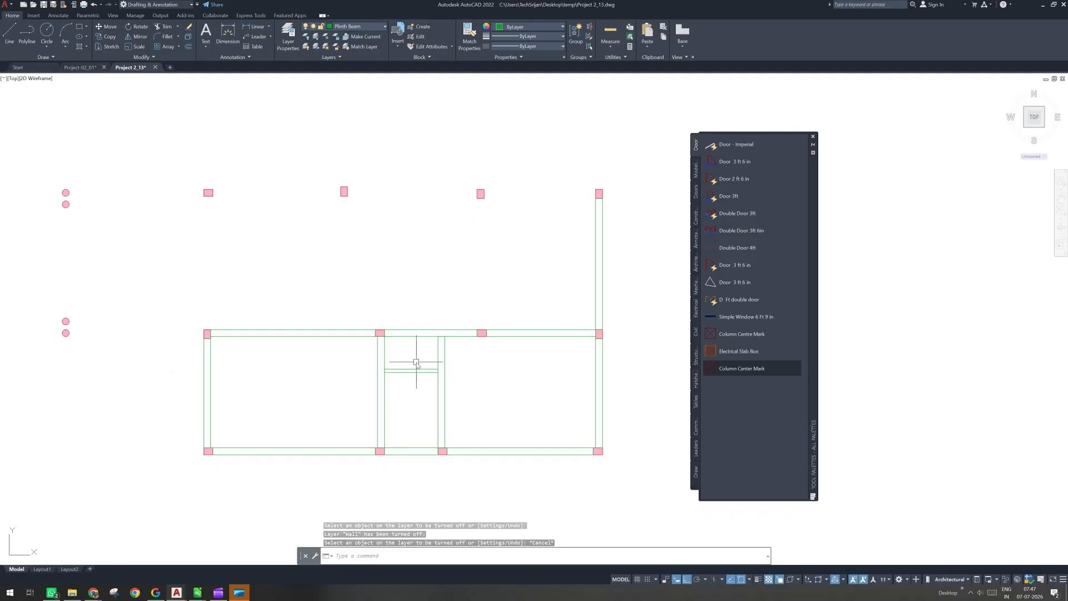
Step: Isolate the Plinth Beam layer using the beam between the guest room and the utility
left_click(553, 331)
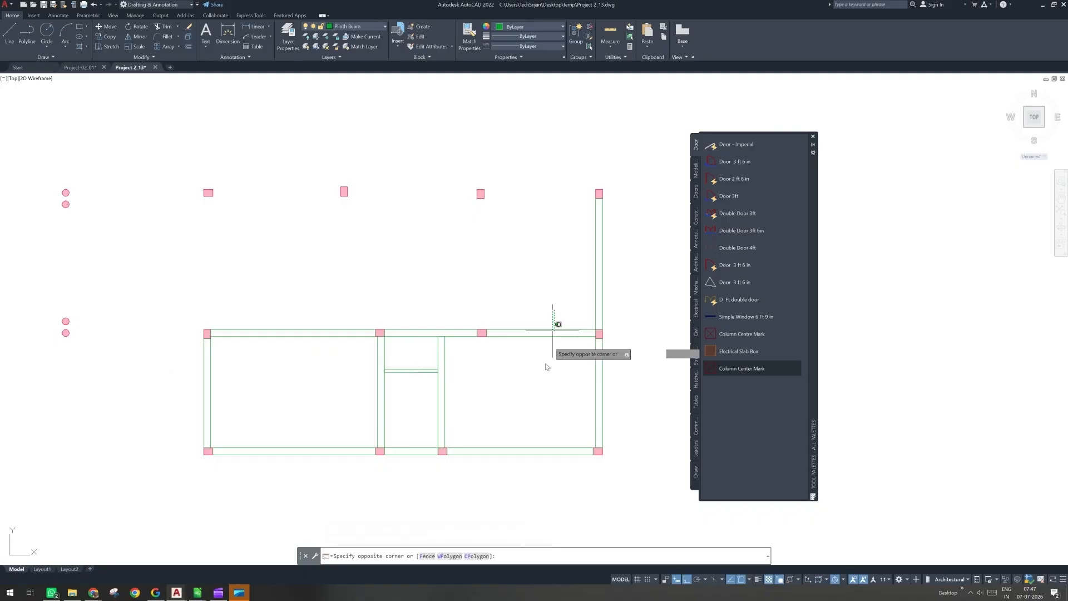
left_click(547, 367)
left_click(315, 37)
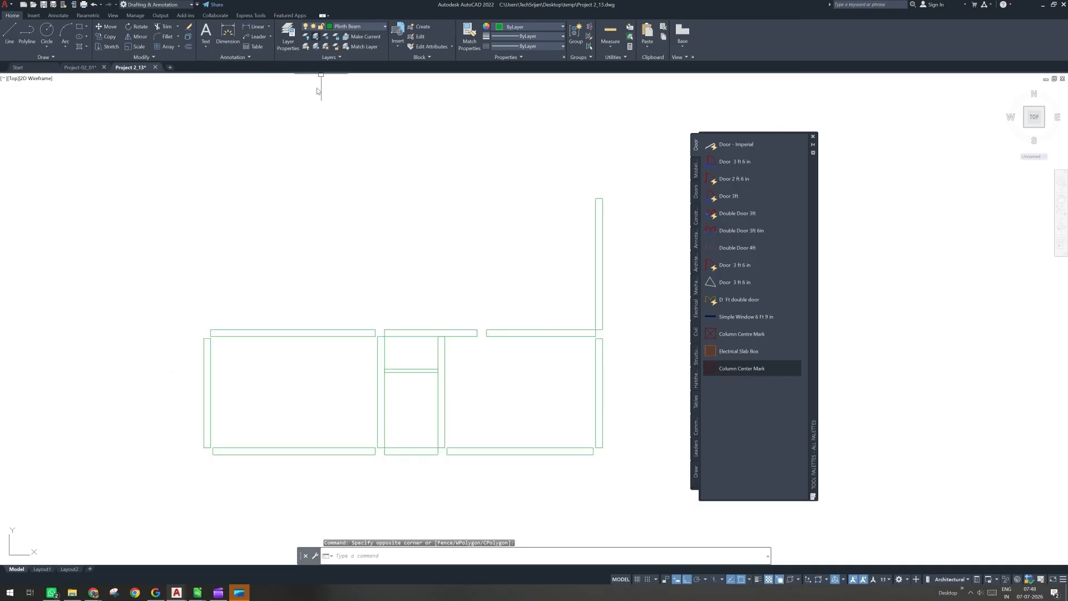
scroll(366, 394, "down", 2)
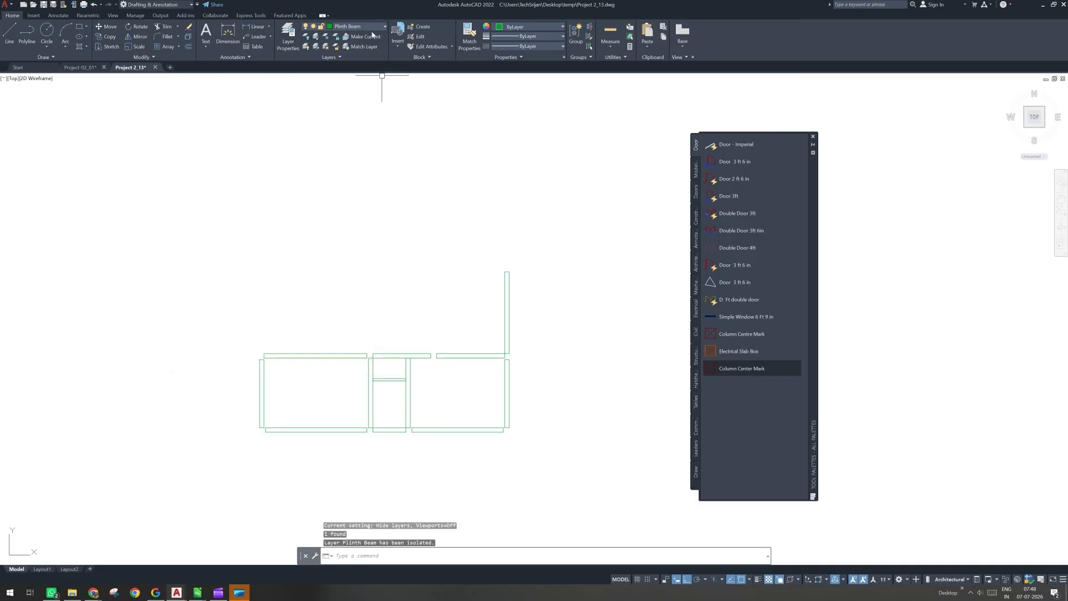
Step: Turn on the Plinth Beam Hatch layer and make it the current layer
left_click(372, 28)
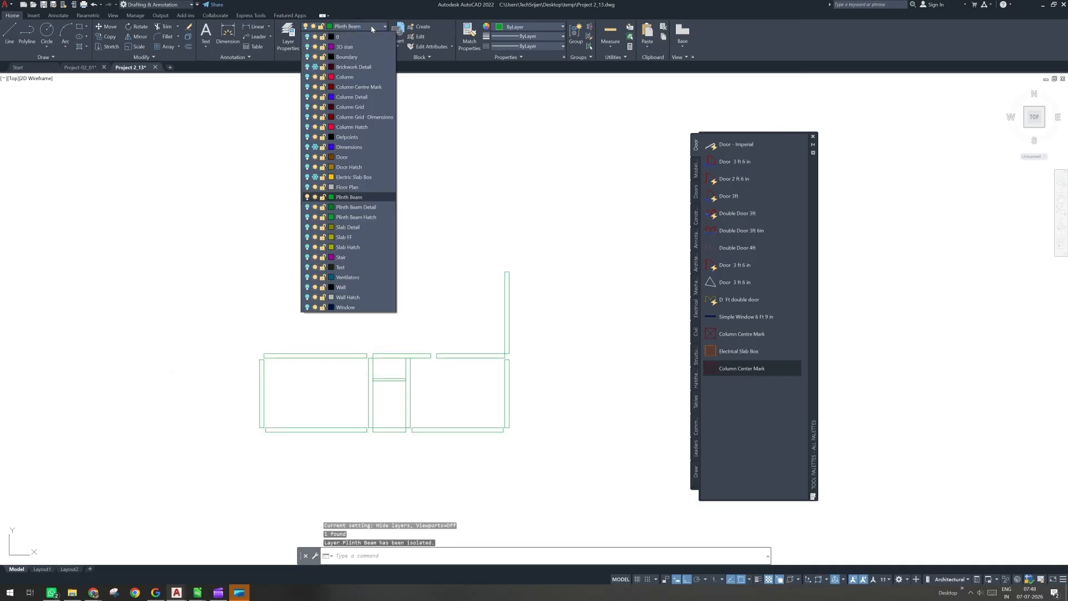
left_click(308, 217)
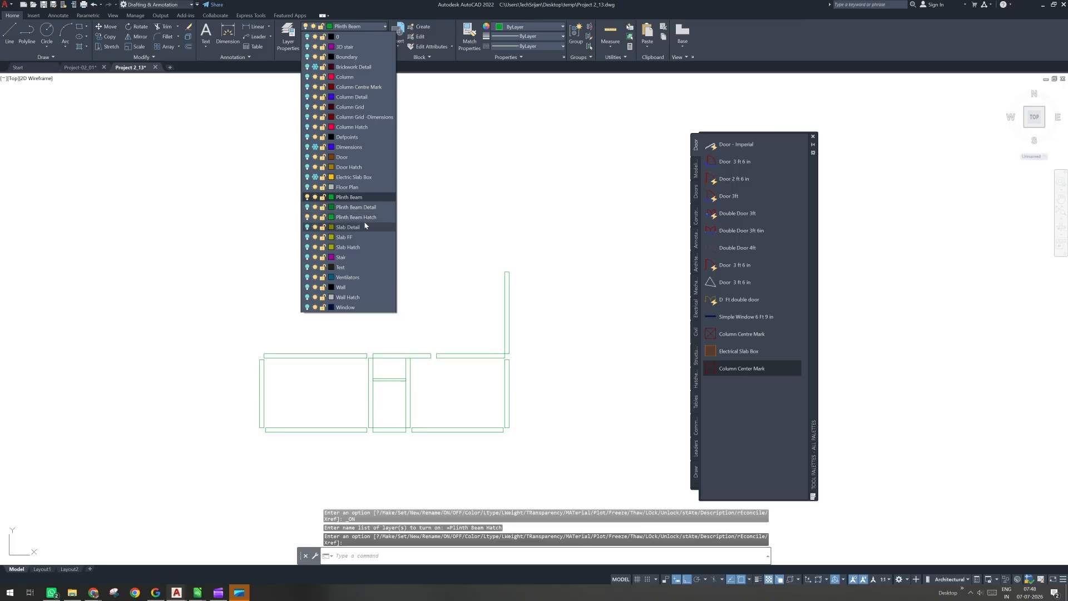
left_click(356, 217)
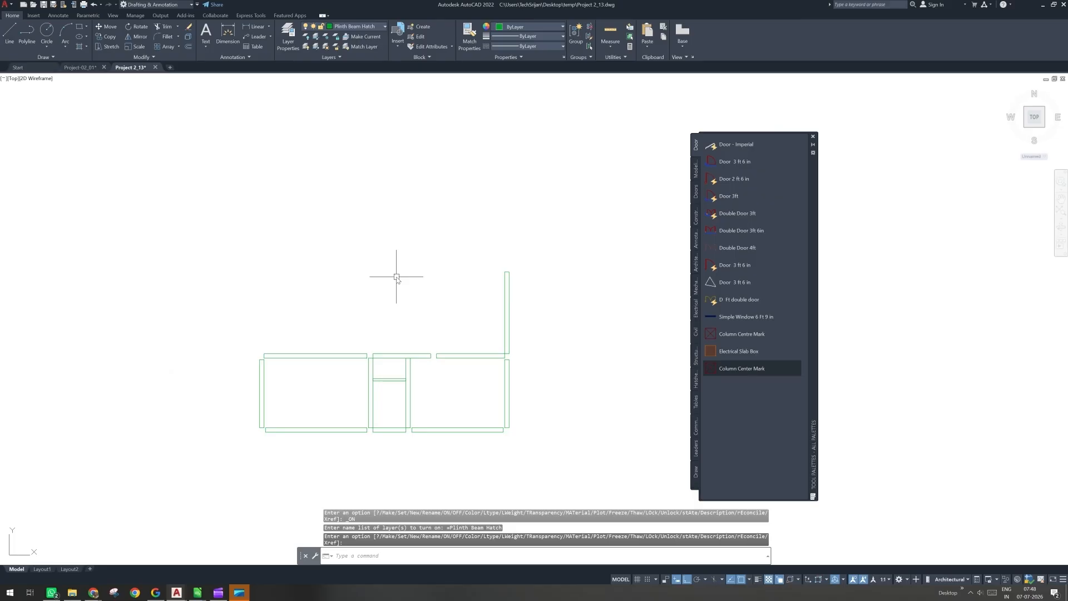
Step: Set up an associative solid hatch with ByLayer colour that creates a separate hatch for each boundary
type("h")
key("Return")
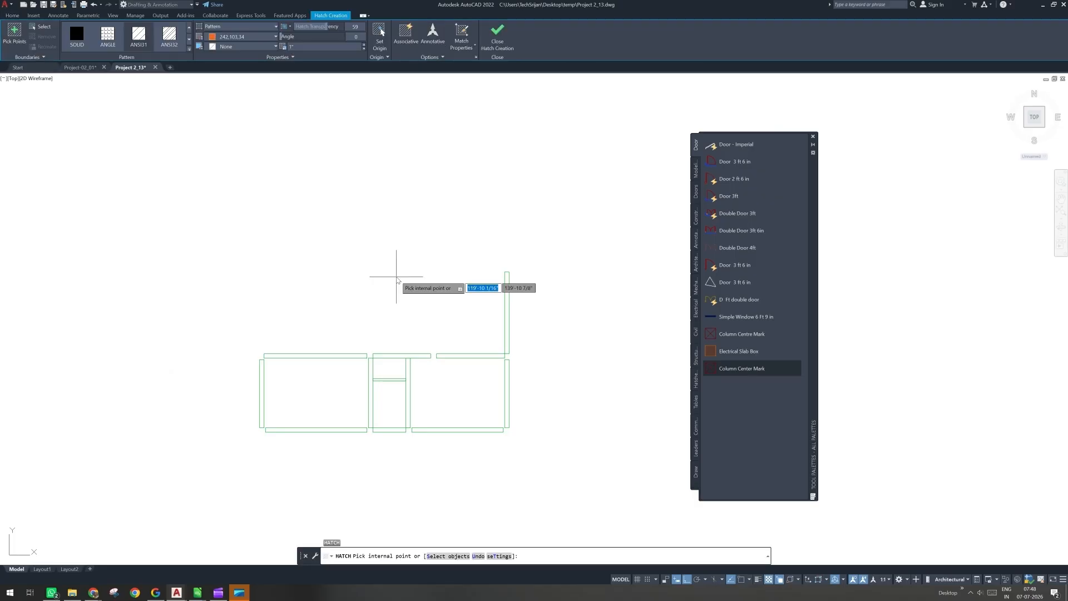
left_click(11, 16)
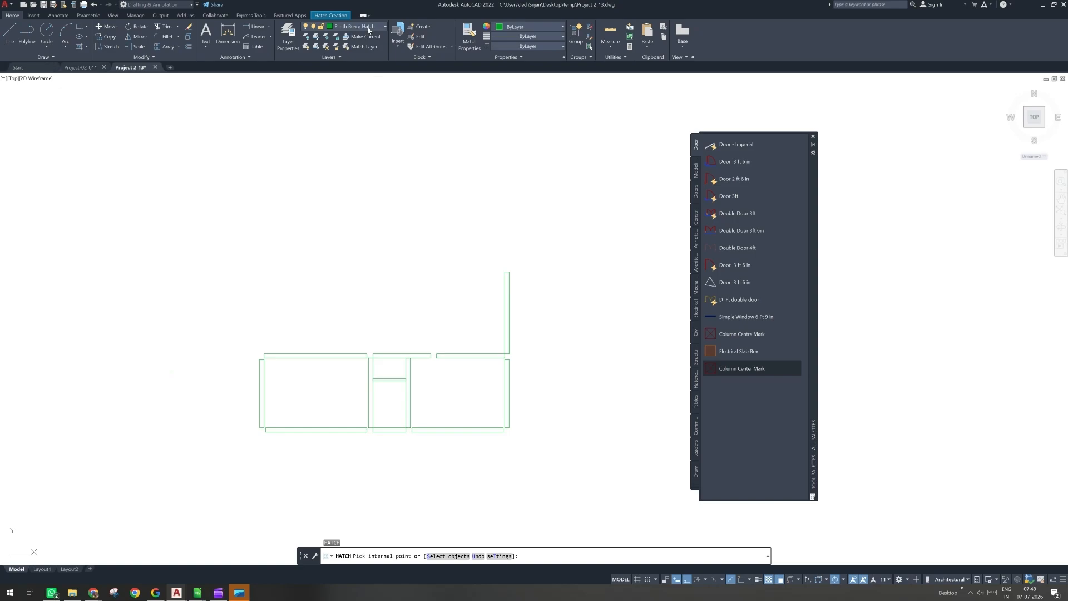
left_click(334, 16)
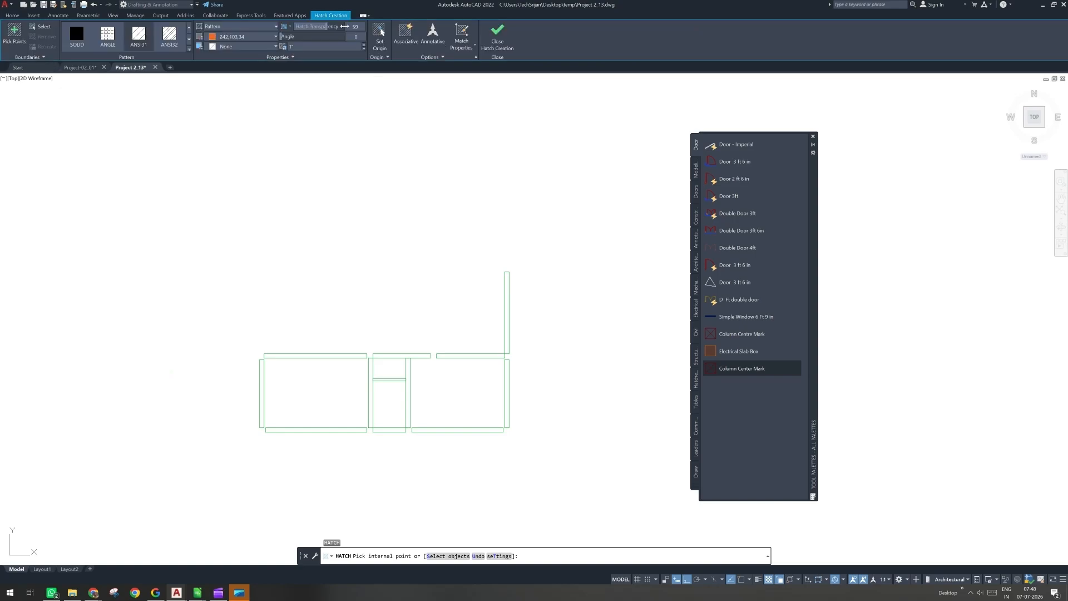
left_click(242, 37)
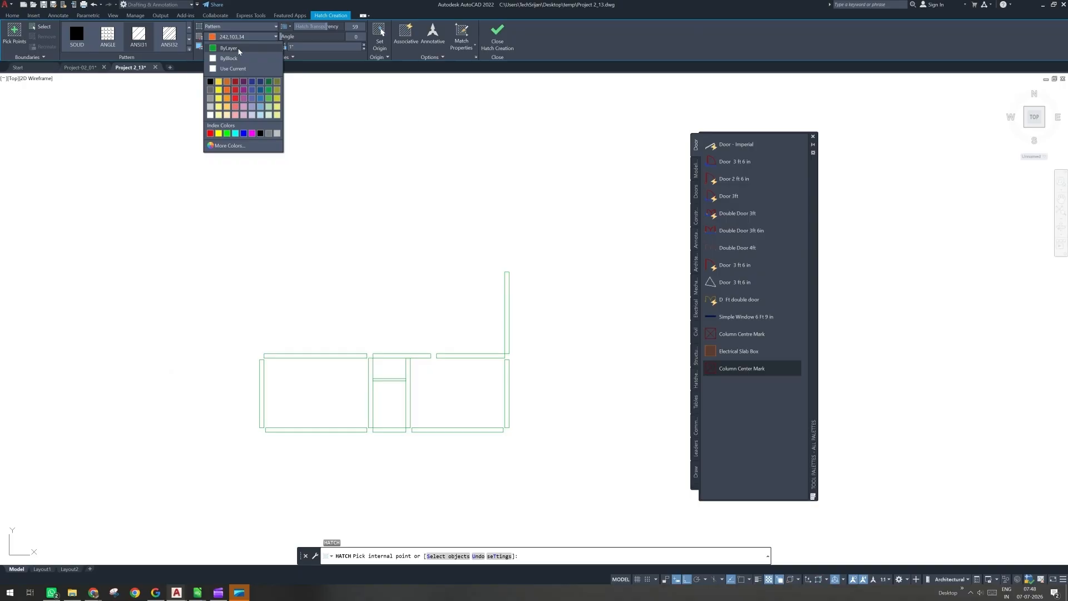
left_click(240, 49)
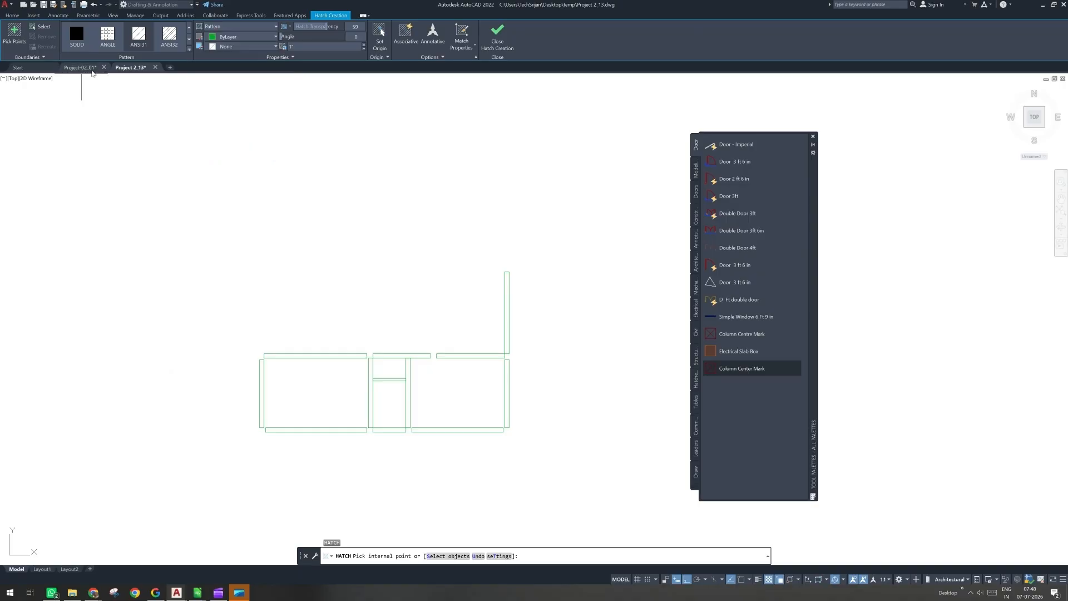
left_click(78, 36)
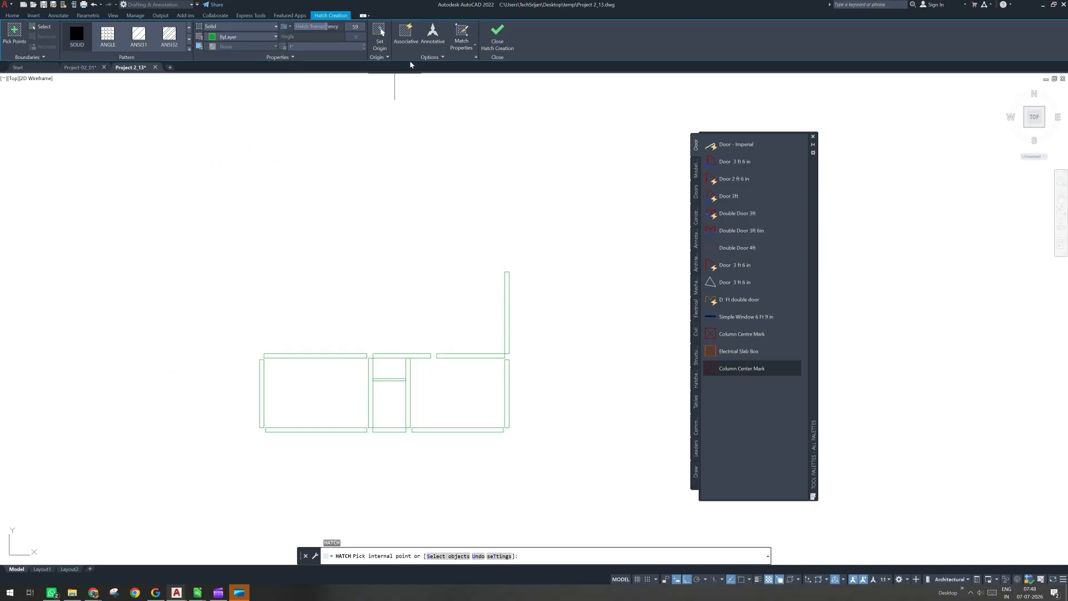
left_click(406, 35)
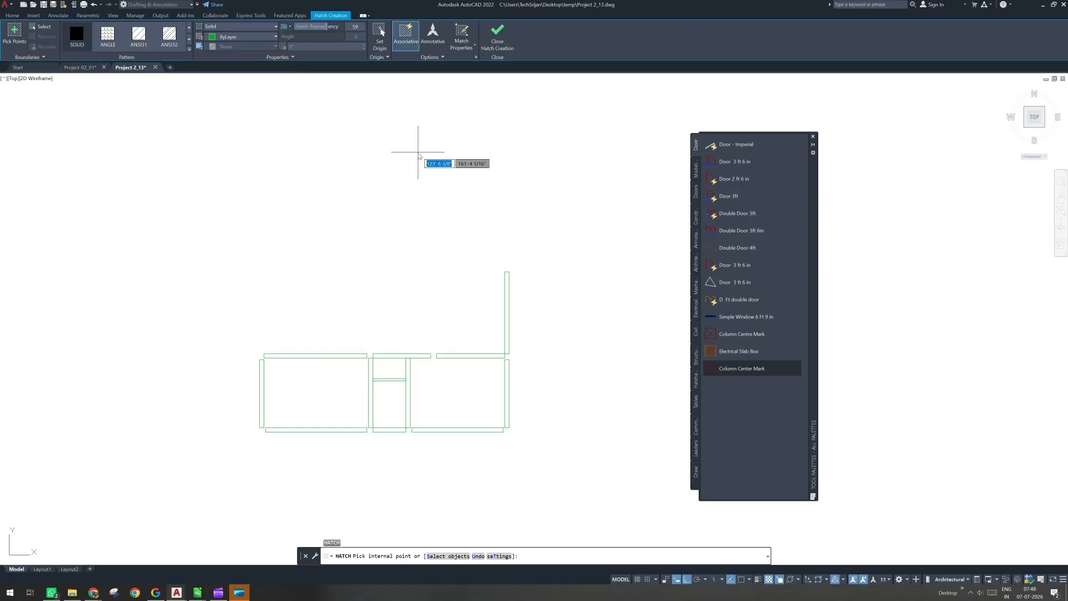
left_click(434, 58)
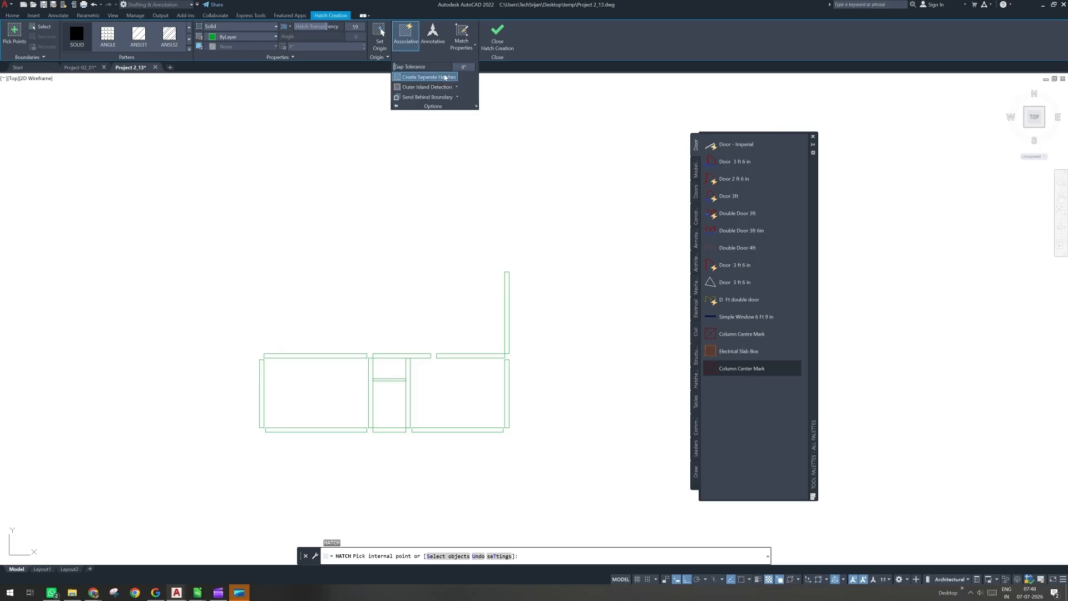
Step: Hatch all the plinth beam rectangles at once by selecting them as boundary objects
left_click(388, 412)
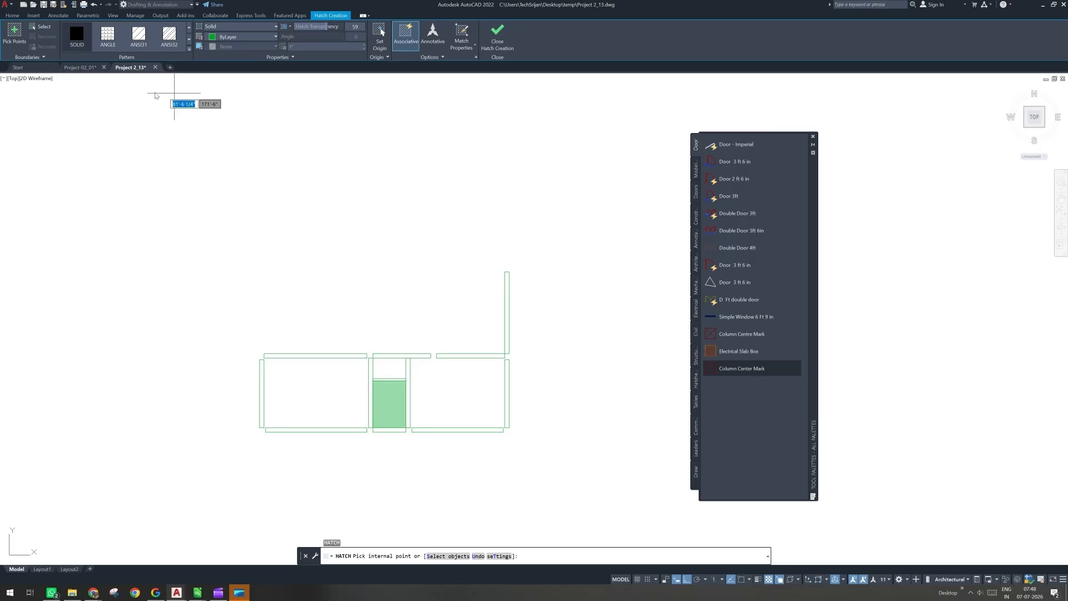
left_click(44, 28)
left_click(560, 249)
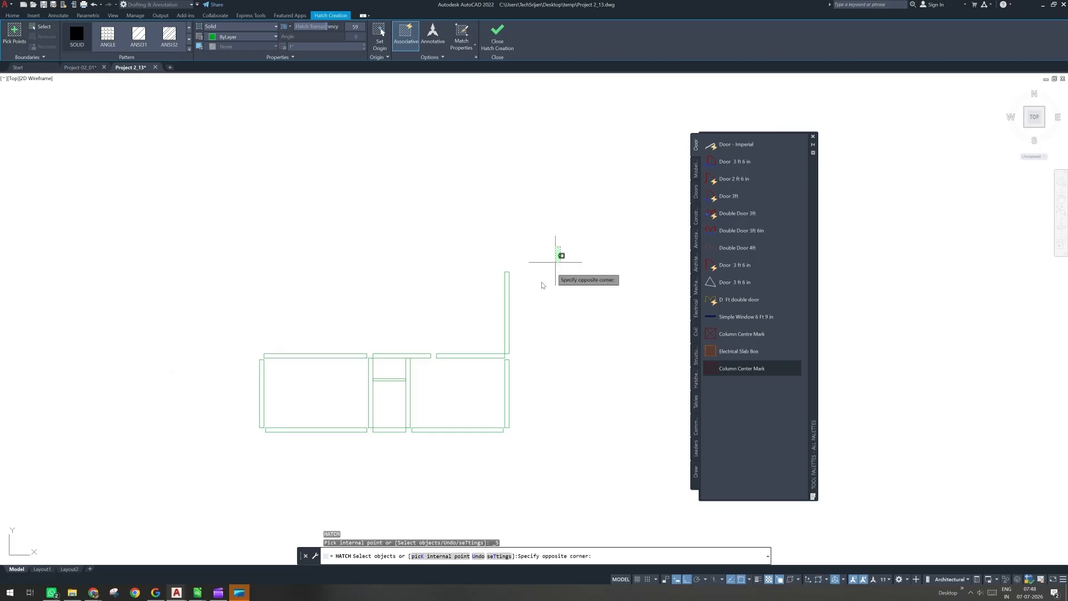
left_click(146, 472)
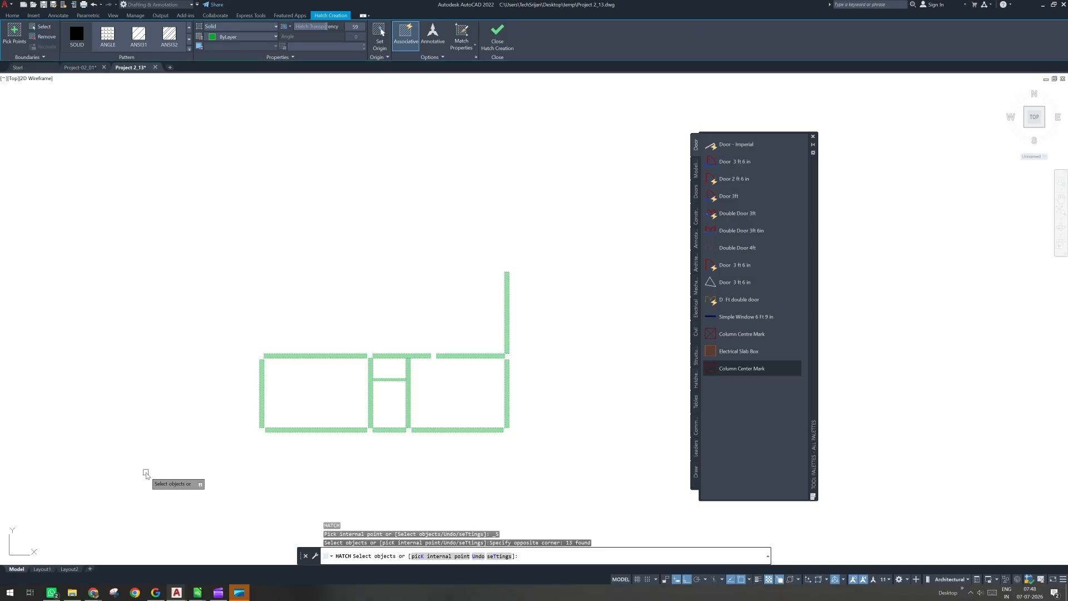
key("Return")
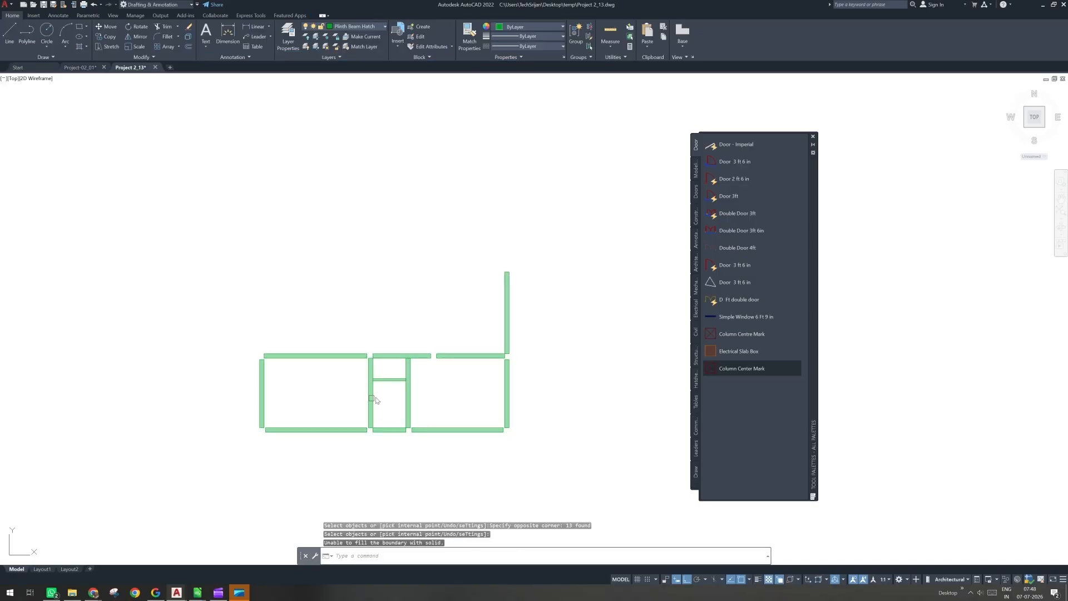
Step: Try stretching the open end of the beam beside the upper wall gap towards the neighbouring beam, and undo the stretch
scroll(419, 376, "up", 4)
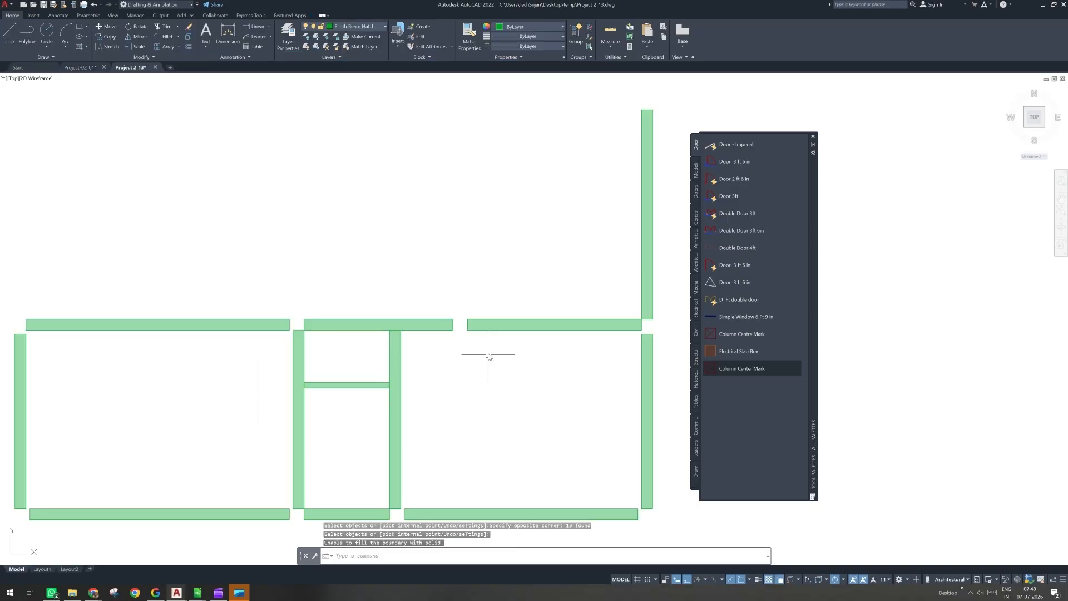
scroll(480, 344, "up", 2)
middle_click_drag(478, 344, 330, 342)
left_click(327, 283)
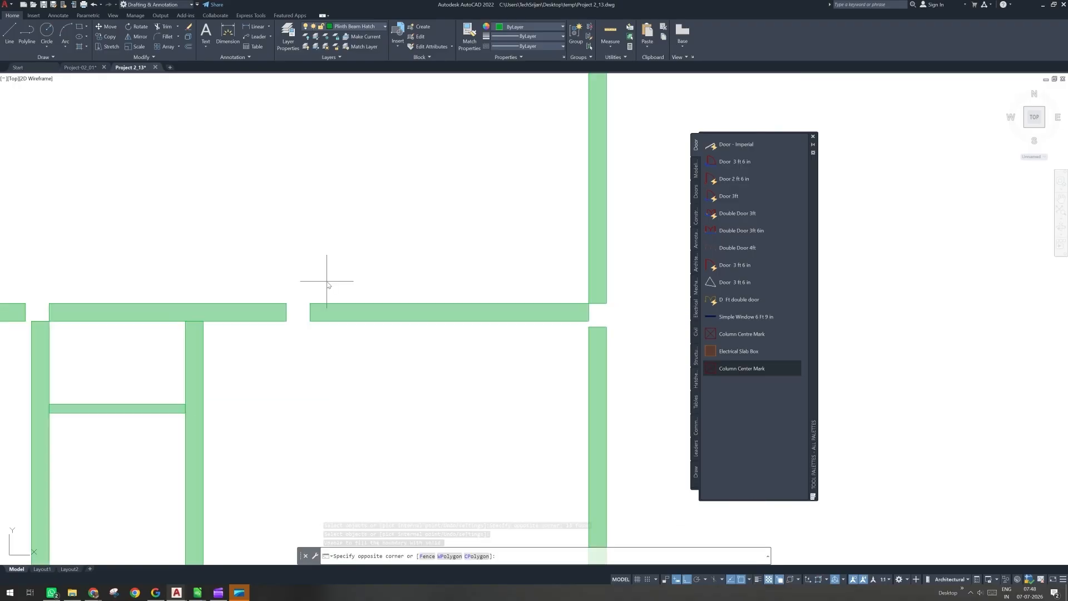
left_click(302, 352)
scroll(312, 320, "up", 2)
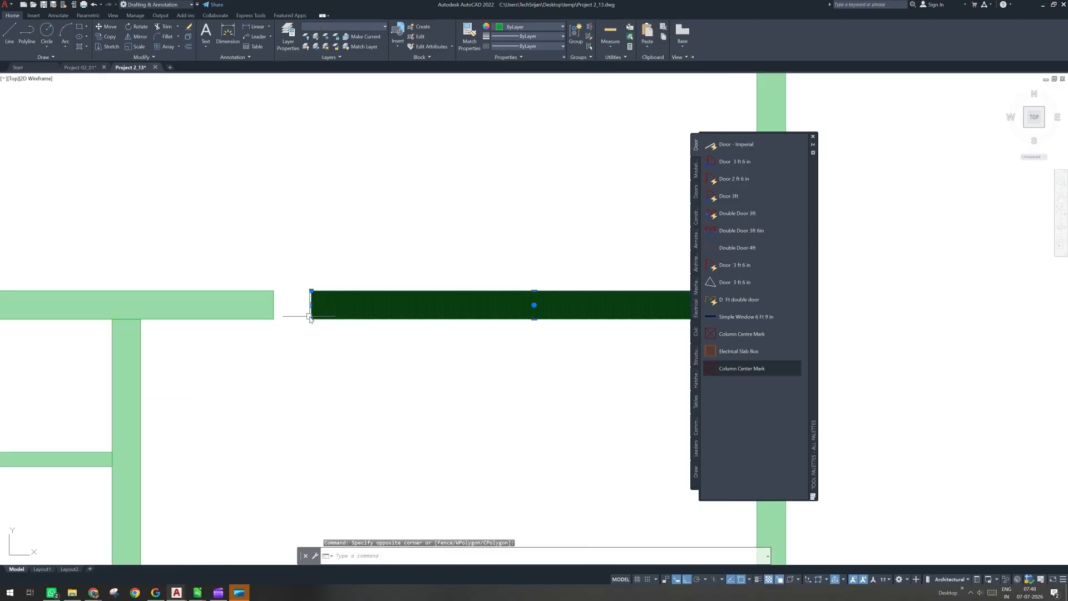
left_click(311, 305)
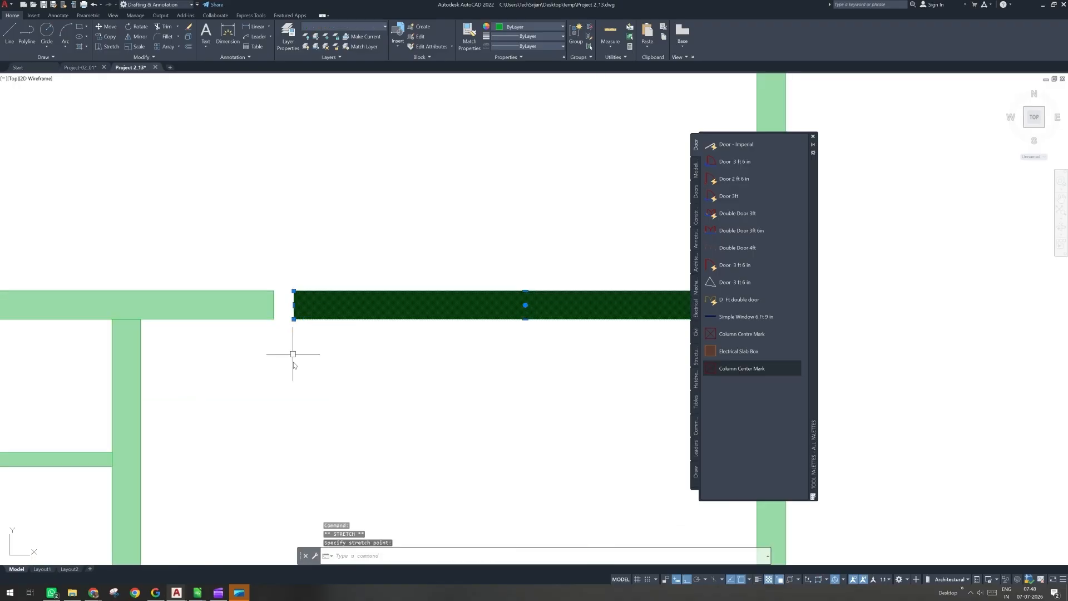
key("Escape")
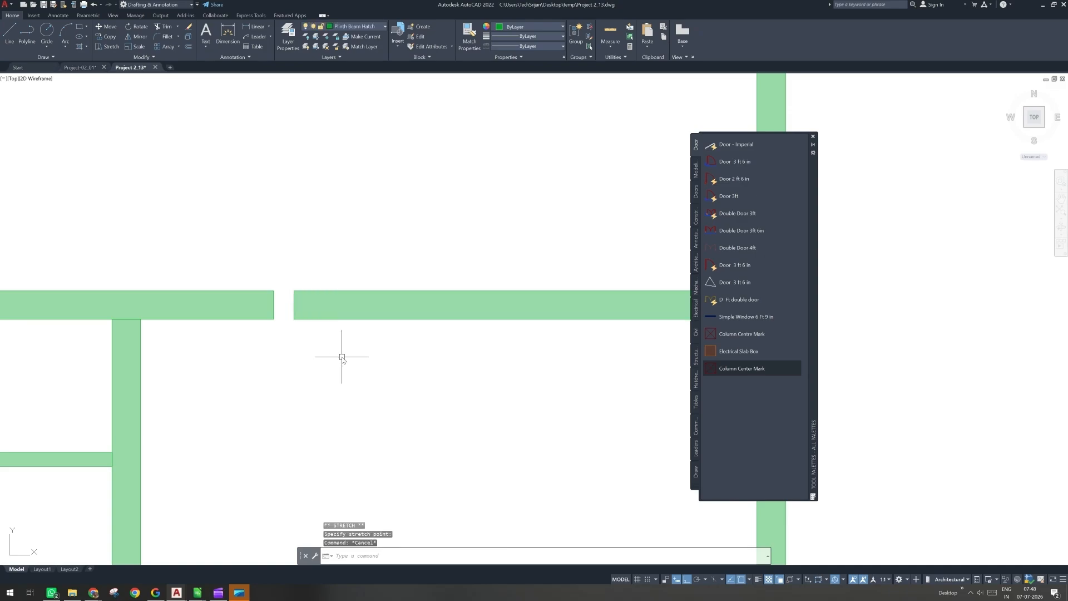
key("ctrl+z")
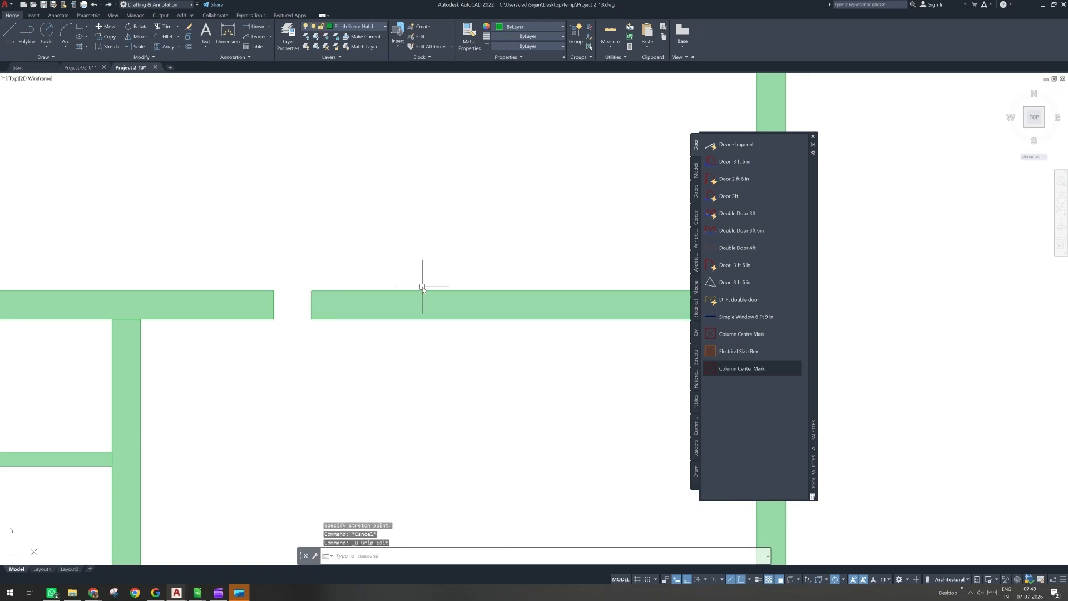
Step: Move only the polyline outline of that same beam upward to test the hatch association
left_click(457, 293)
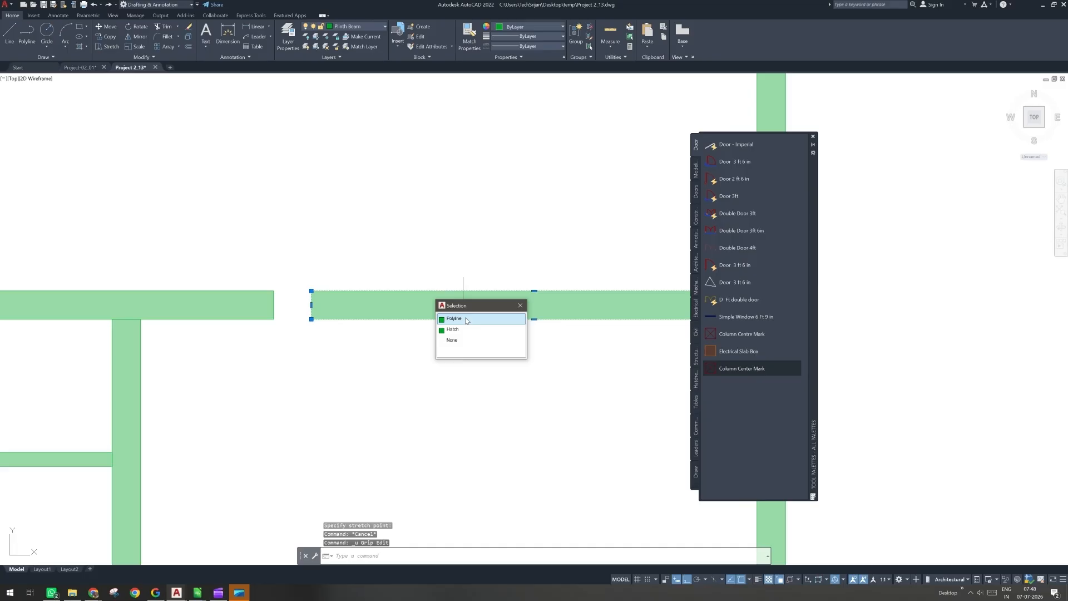
left_click(467, 320)
scroll(405, 380, "down", 2)
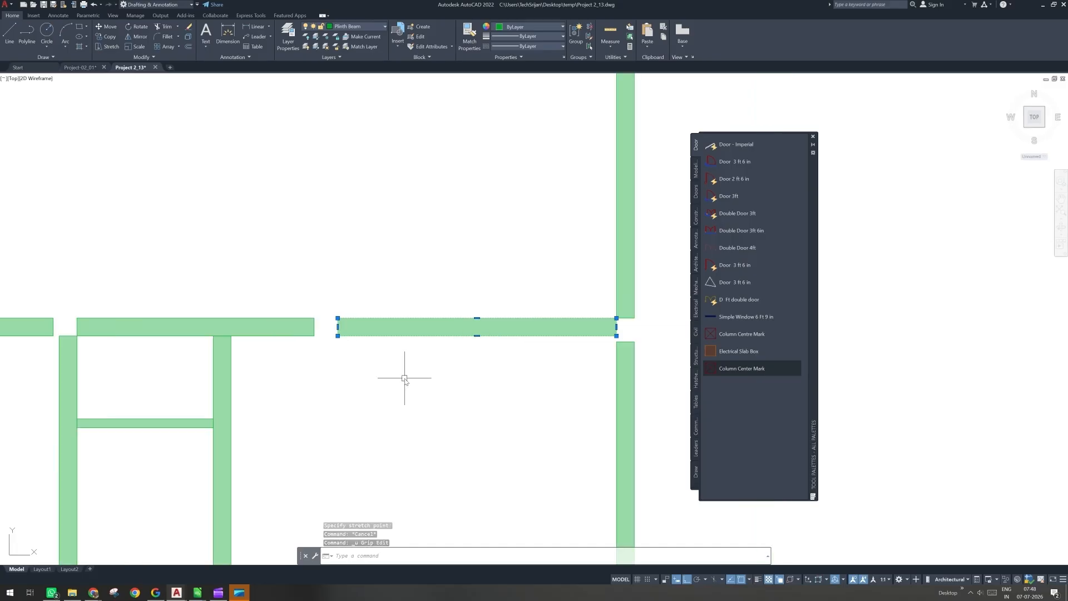
type("m")
key("Return")
left_click(463, 411)
left_click(481, 372)
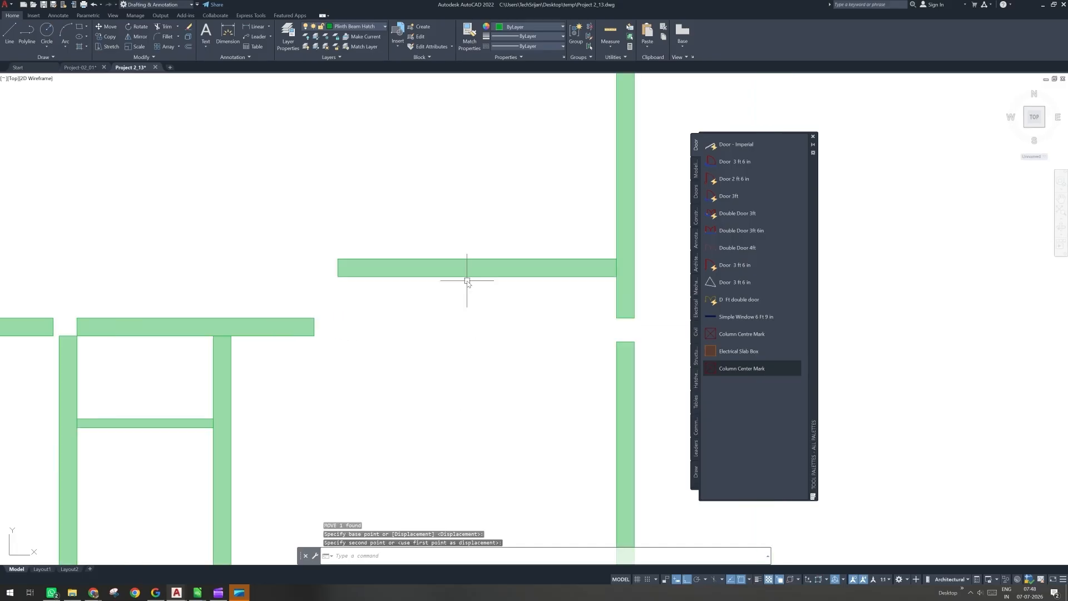
Step: Try stretching the lower left corner of the moved beam outline downward, and undo both the stretch and the move
left_click(468, 281)
left_click(501, 308)
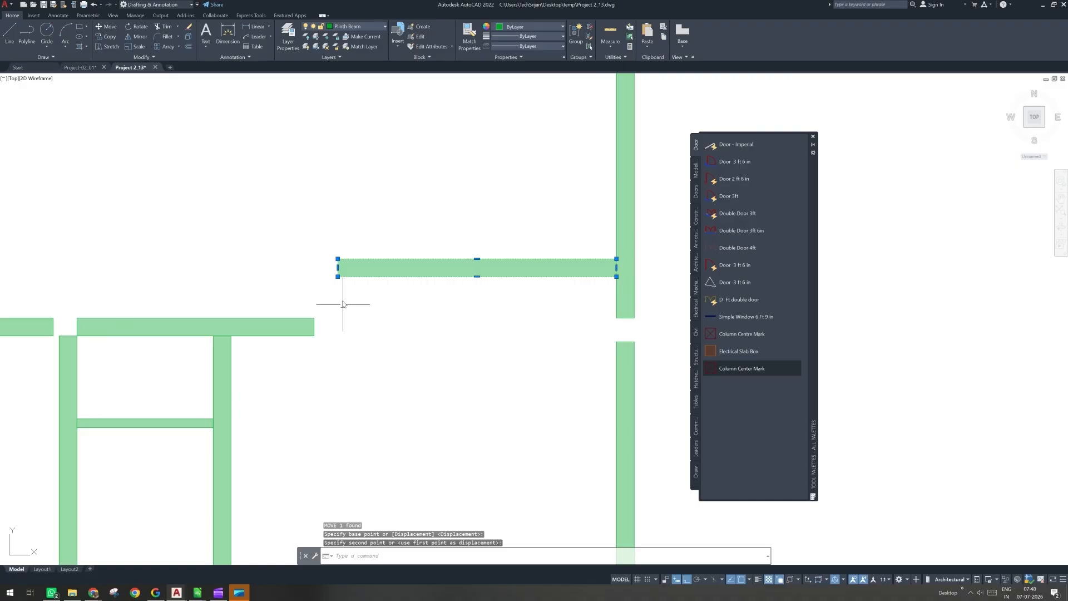
left_click(338, 277)
left_click(337, 326)
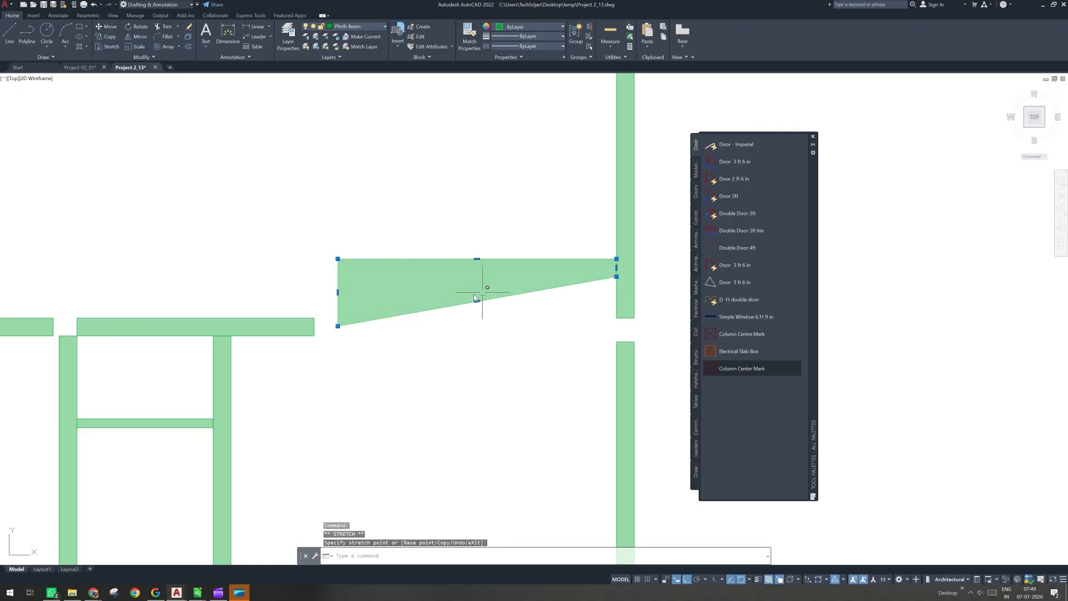
key("ctrl+z")
key("ctrl+z")
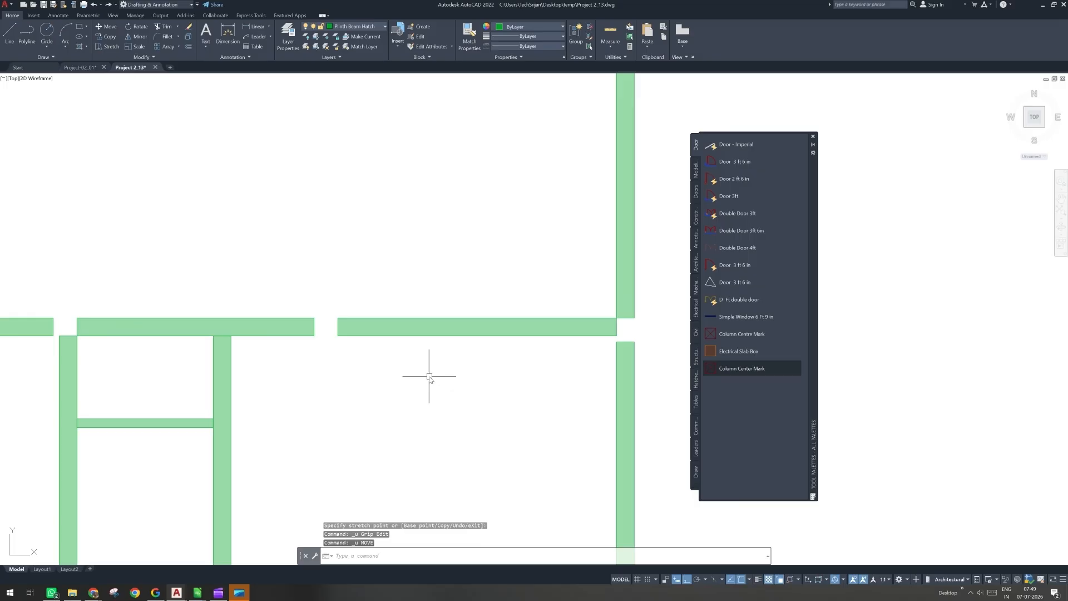
scroll(430, 377, "down", 4)
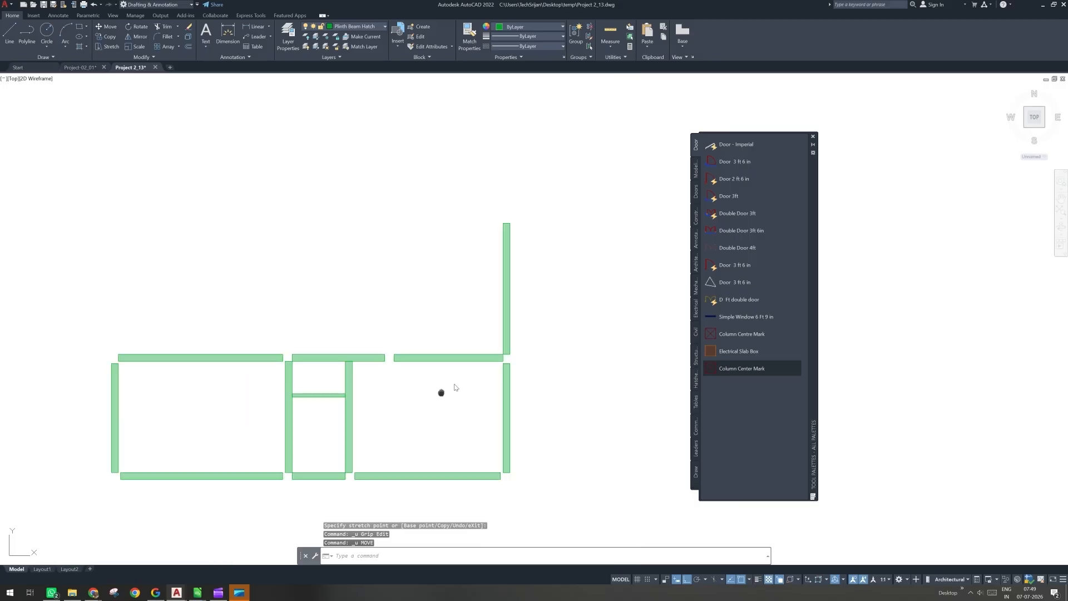
middle_click_drag(442, 392, 480, 374)
scroll(292, 337, "up", 2)
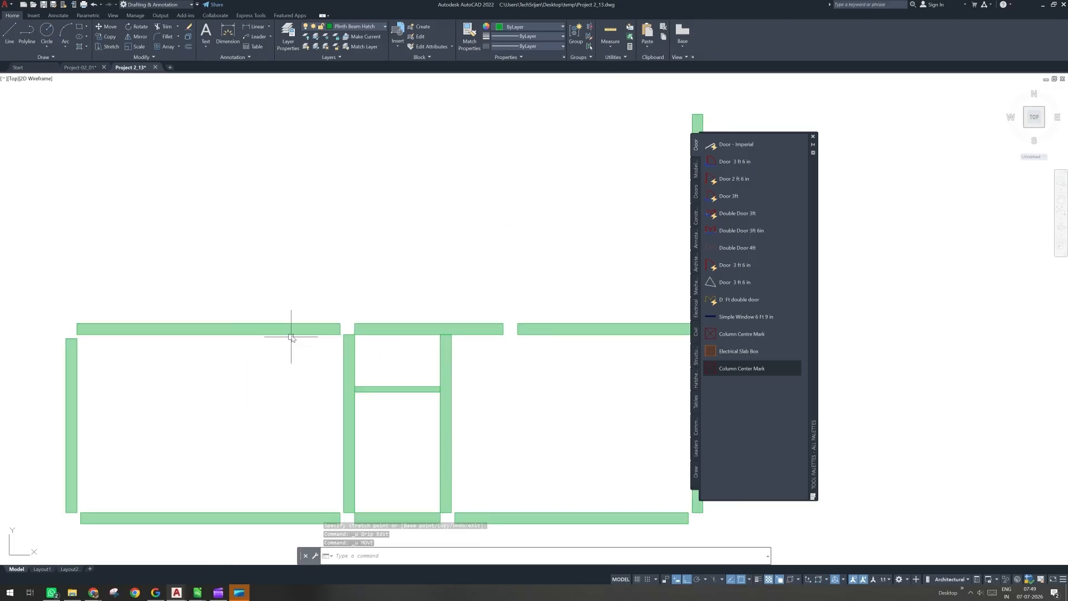
left_click(291, 338)
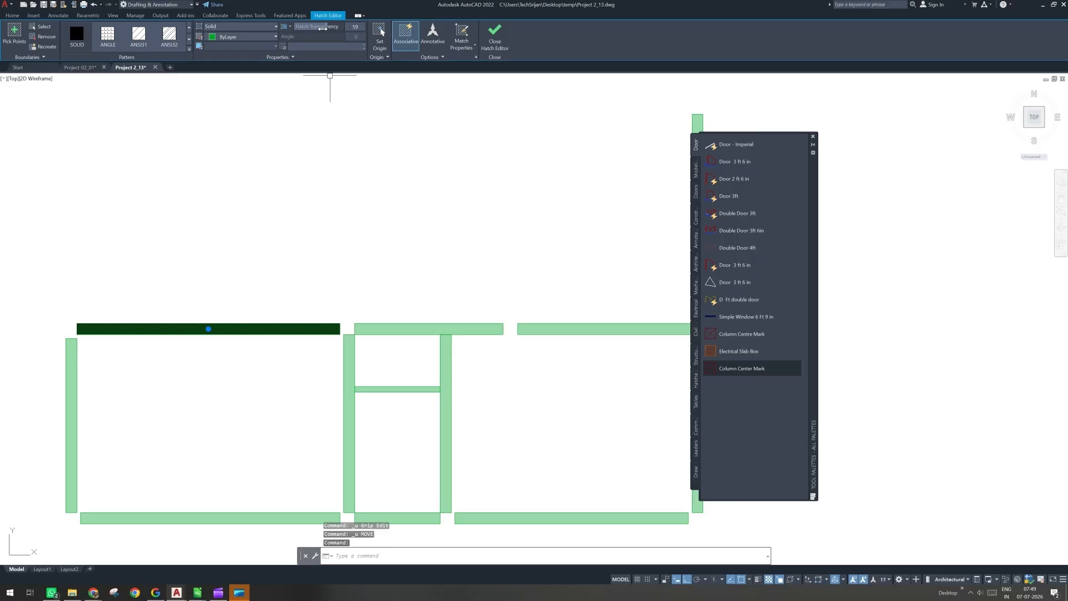
scroll(259, 286, "down", 2)
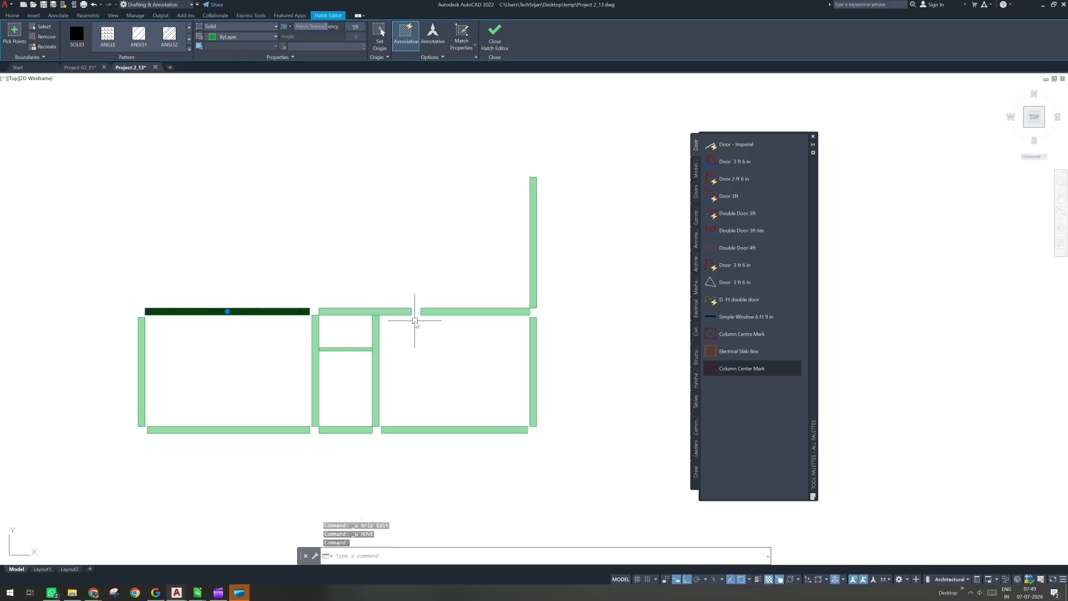
key("Escape")
Step: Apply an object selection filter that accepts only Hatch objects
type("FI")
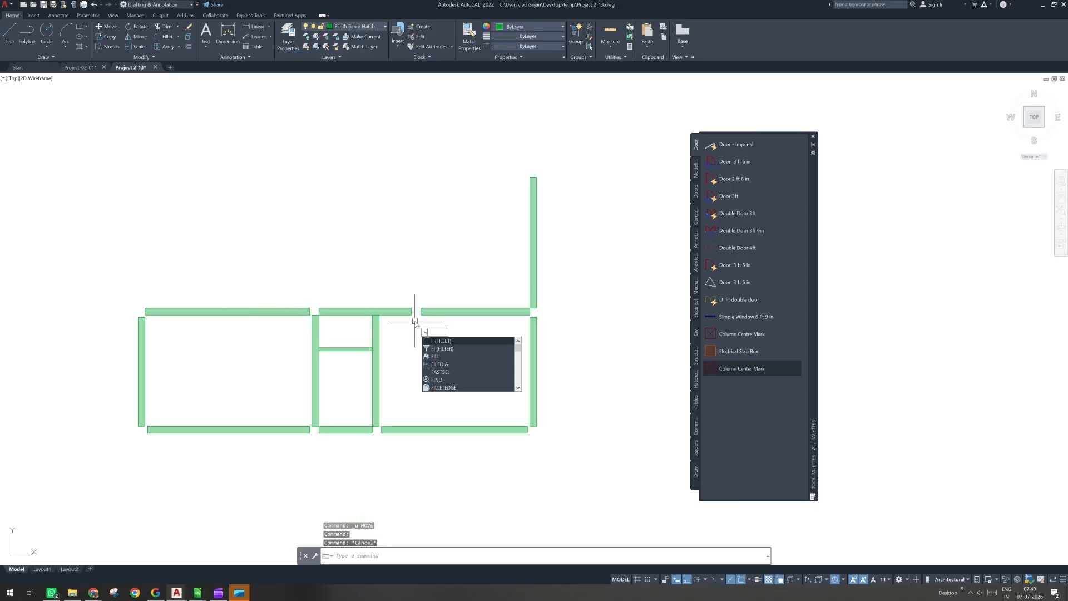
key("Return")
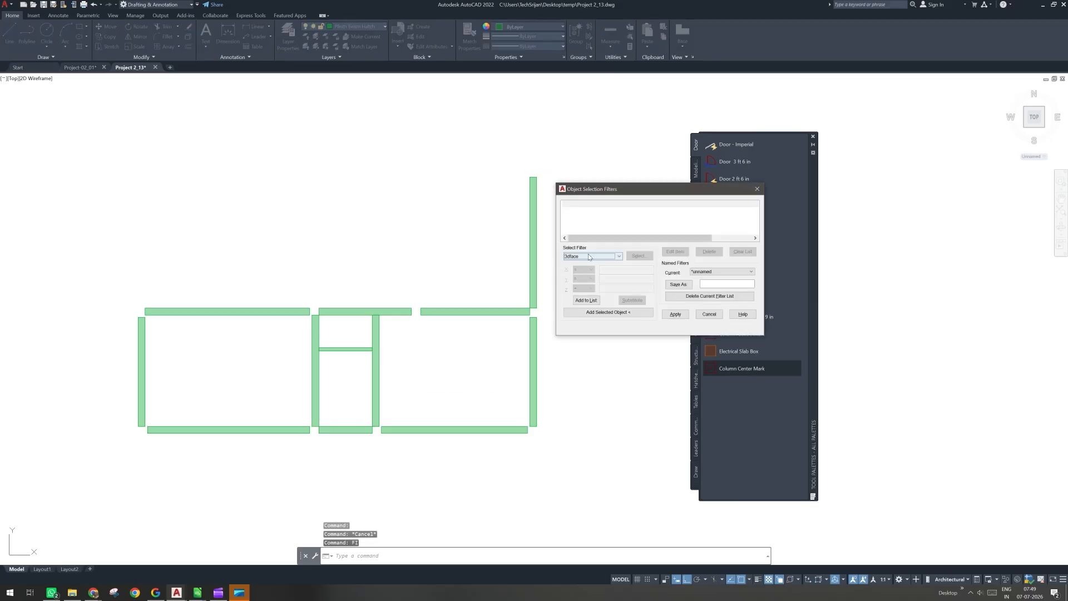
key("h")
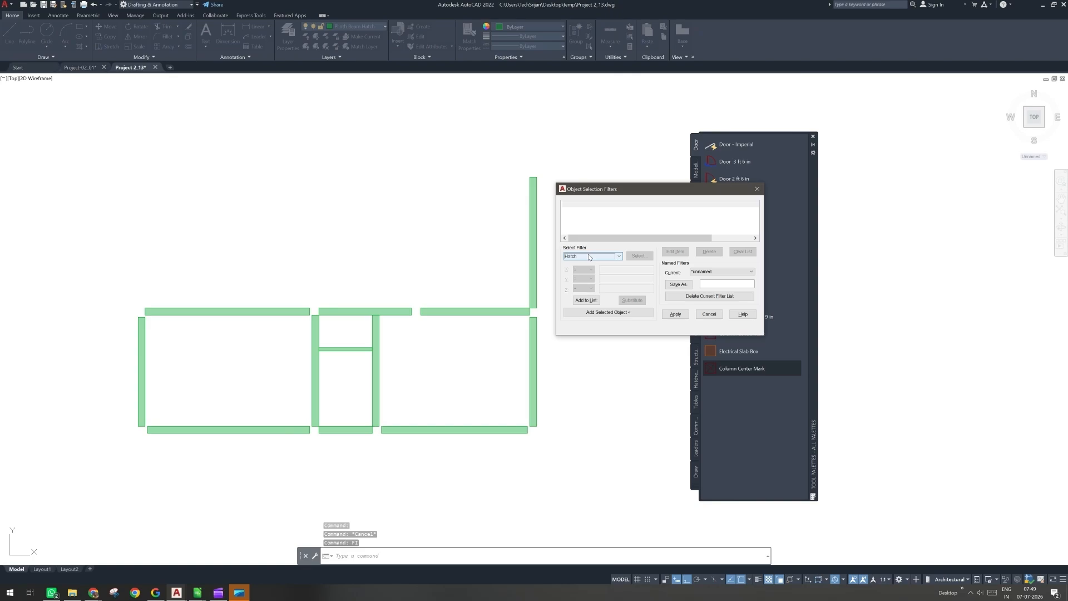
left_click(595, 302)
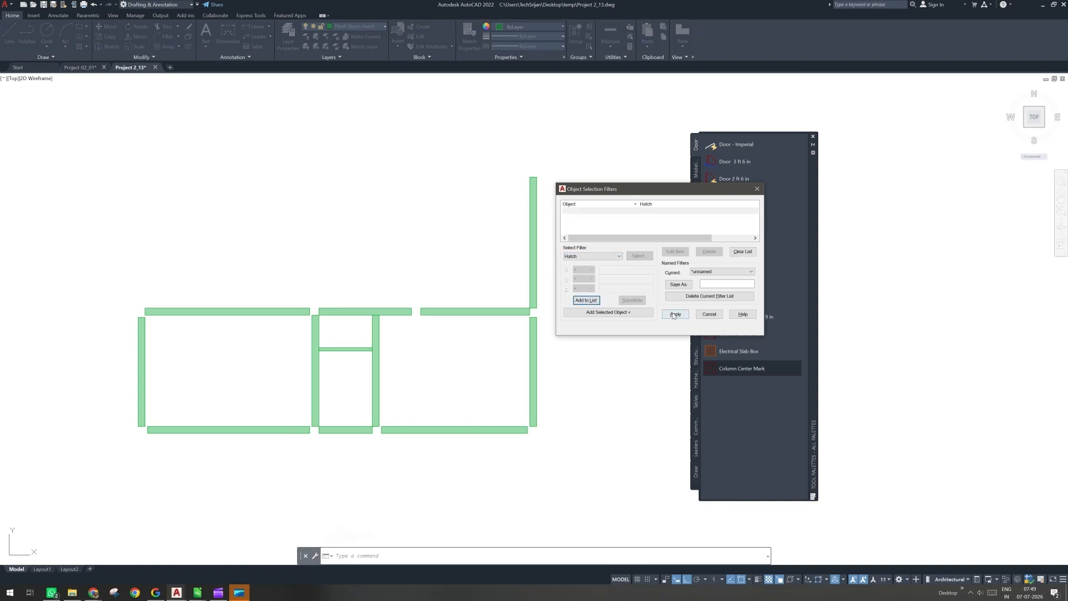
left_click(674, 315)
Step: Select all the plinth beam hatches through the filter and set their transparency to 75
left_click(584, 156)
left_click(97, 472)
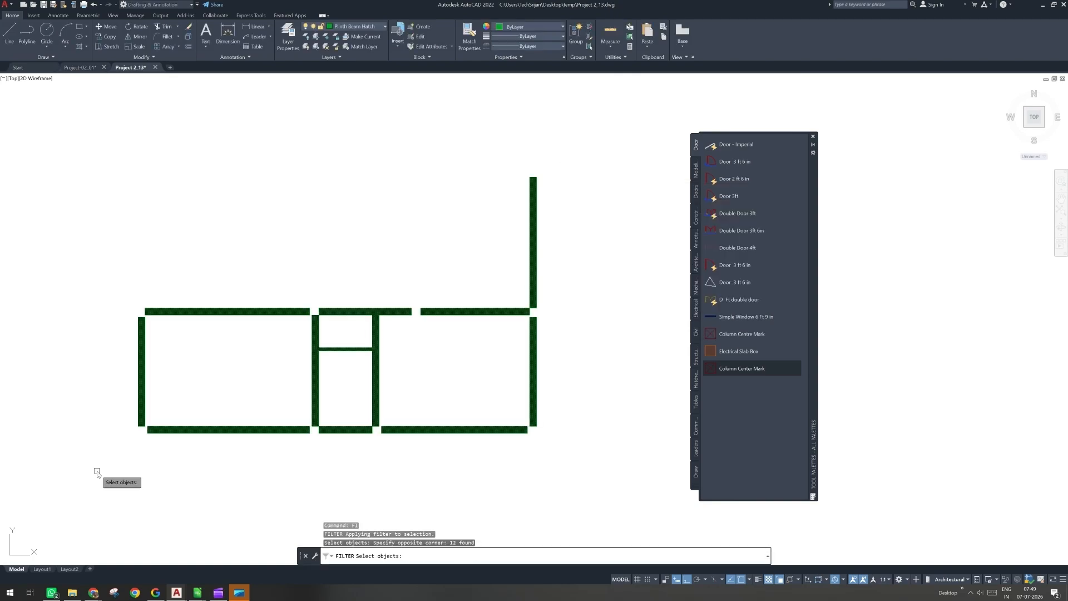
key("Return")
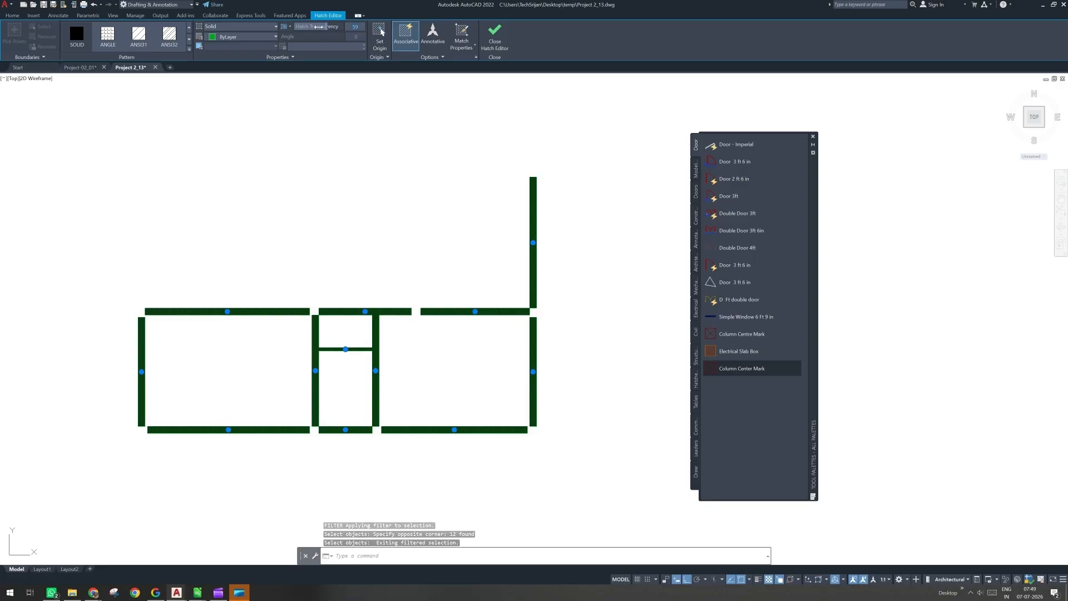
type("75")
key("Return")
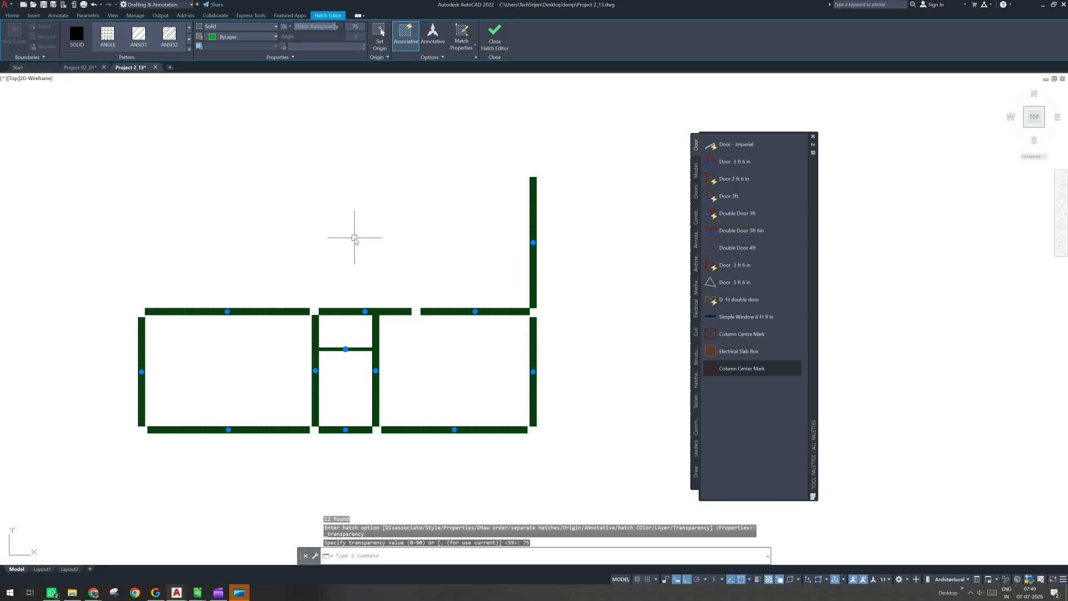
Step: Leave the hatch editing, restore the isolated layers and turn all layers back on
key("Escape")
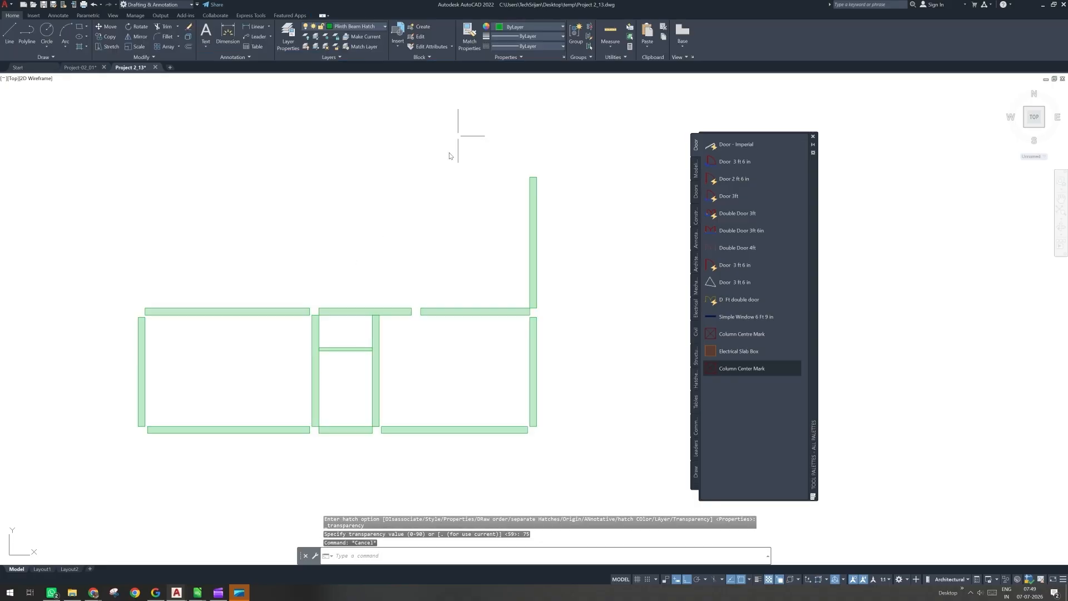
left_click(313, 47)
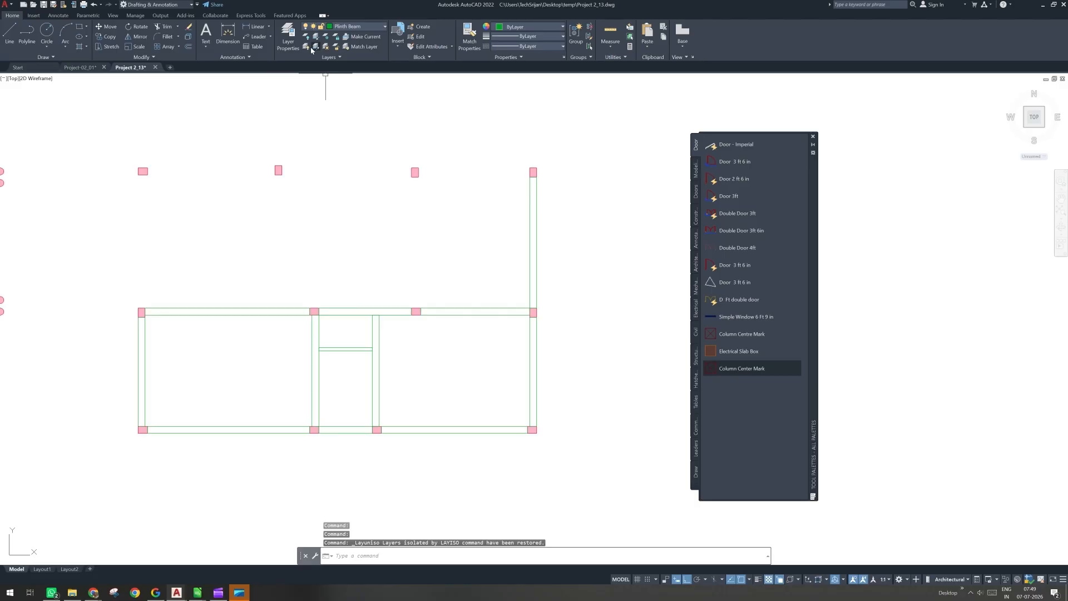
left_click(306, 47)
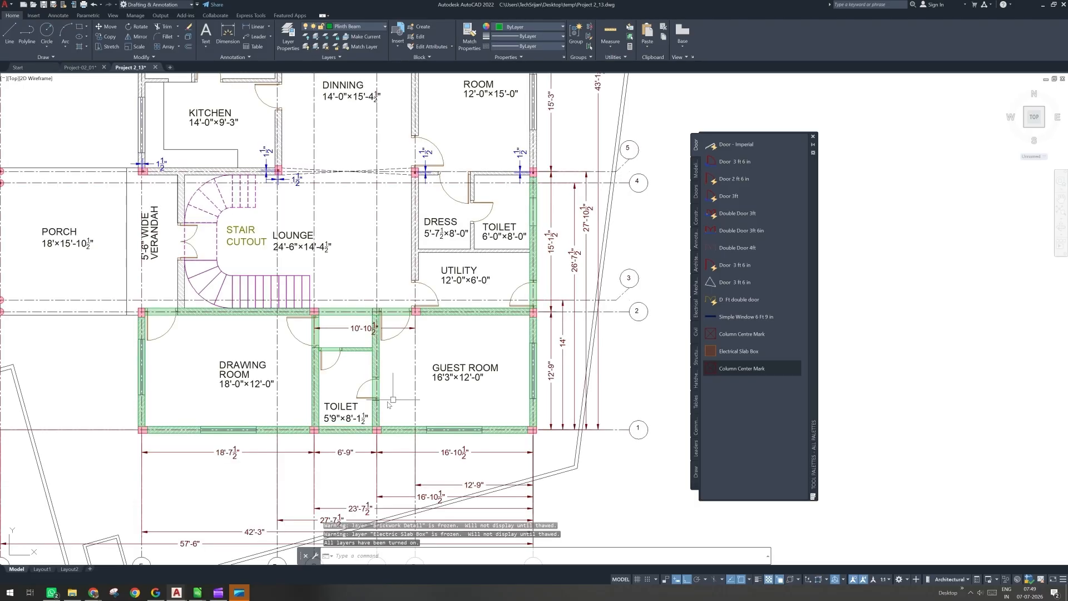
Step: Examine the hatched plinth beams against the floor plan, including the walls around the toilet, lounge, dining and kitchen
scroll(270, 373, "left", 2)
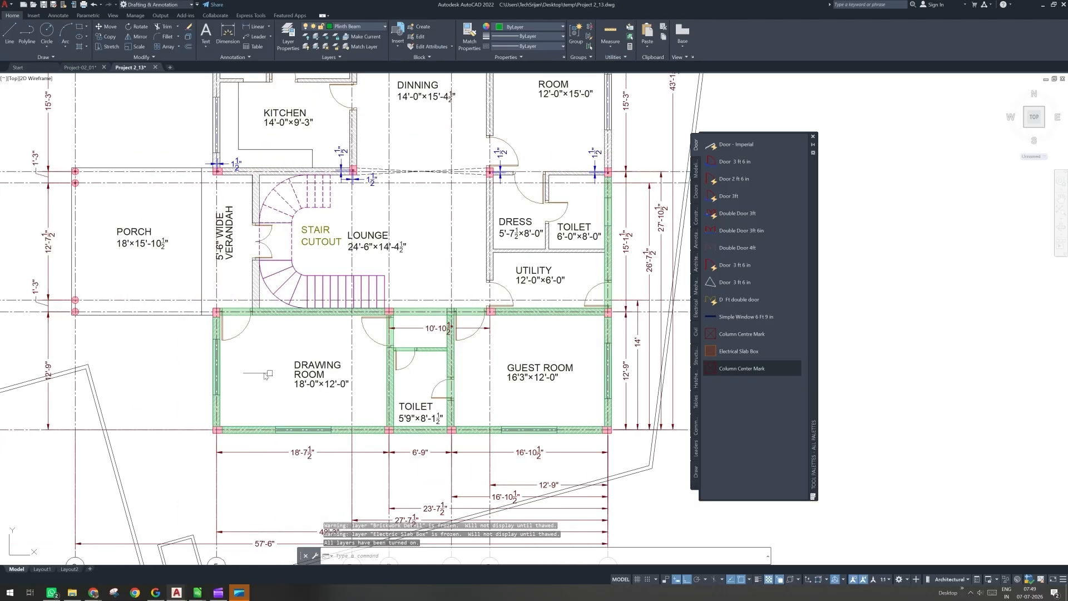
scroll(256, 312, "up", 2)
scroll(257, 301, "up", 2)
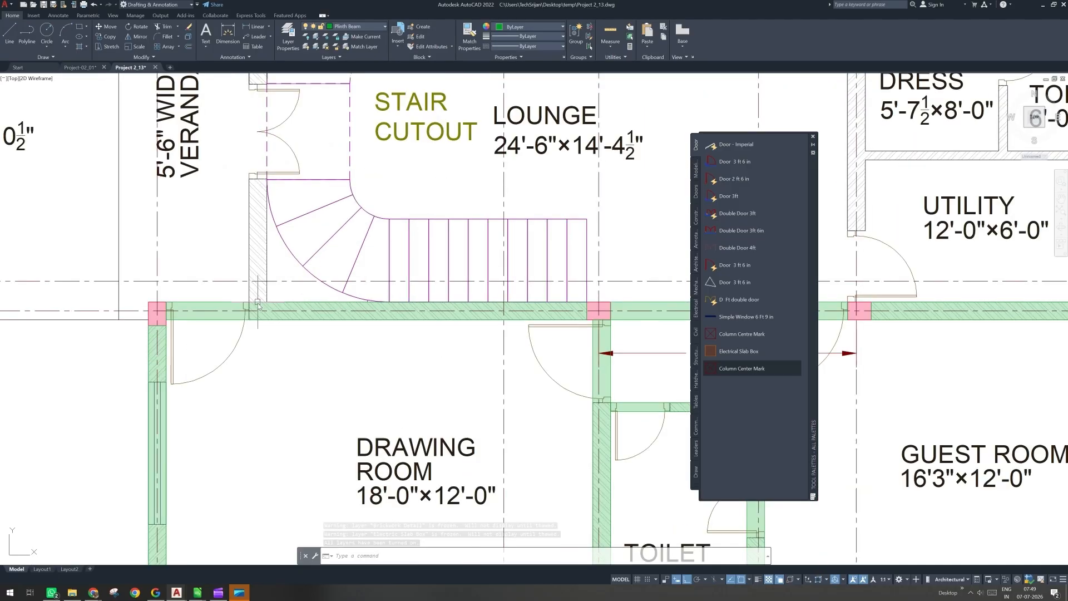
middle_click_drag(520, 428, 325, 362)
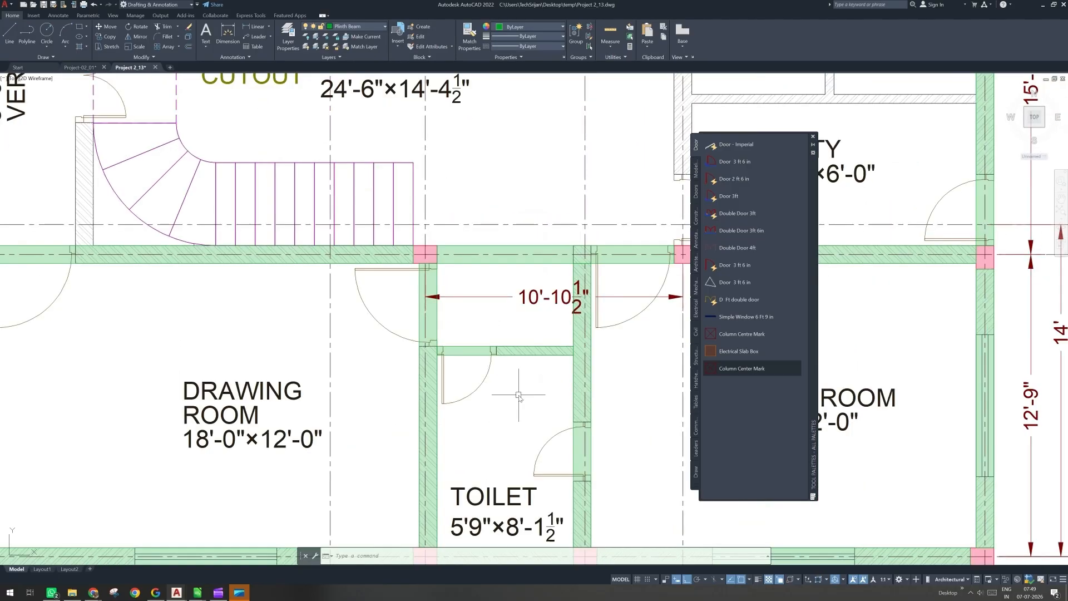
middle_click_drag(519, 395, 345, 444)
middle_click_drag(417, 334, 415, 334)
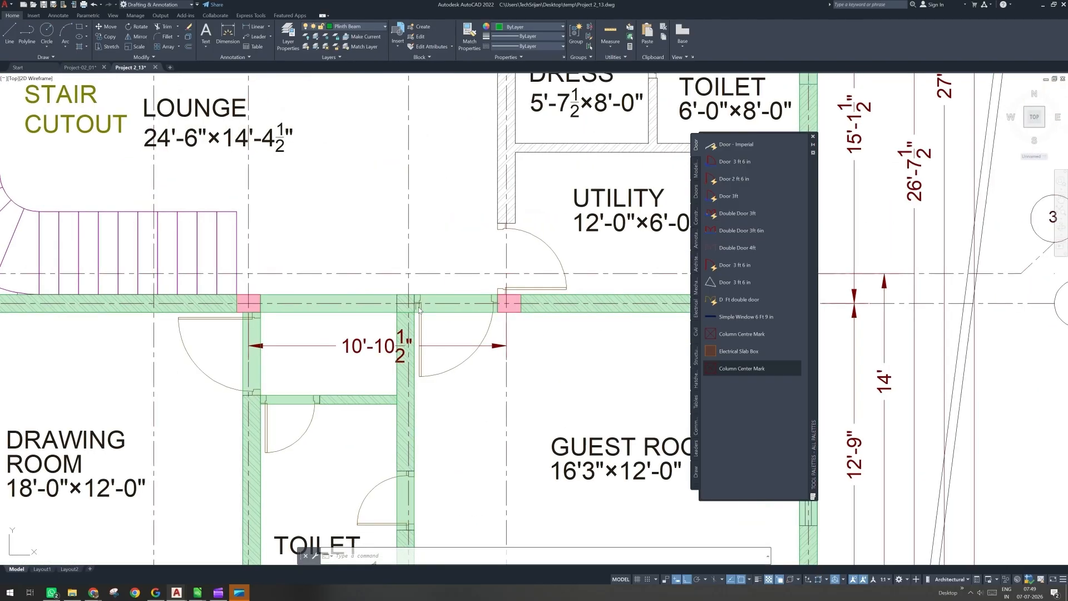
scroll(451, 397, "down", 4)
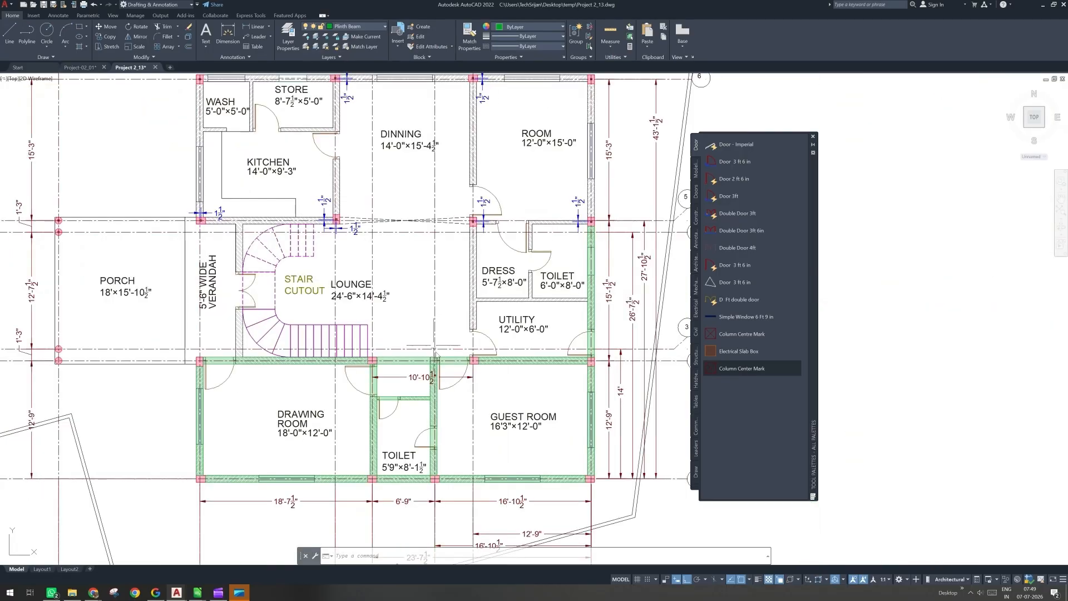
middle_click_drag(580, 244, 576, 285)
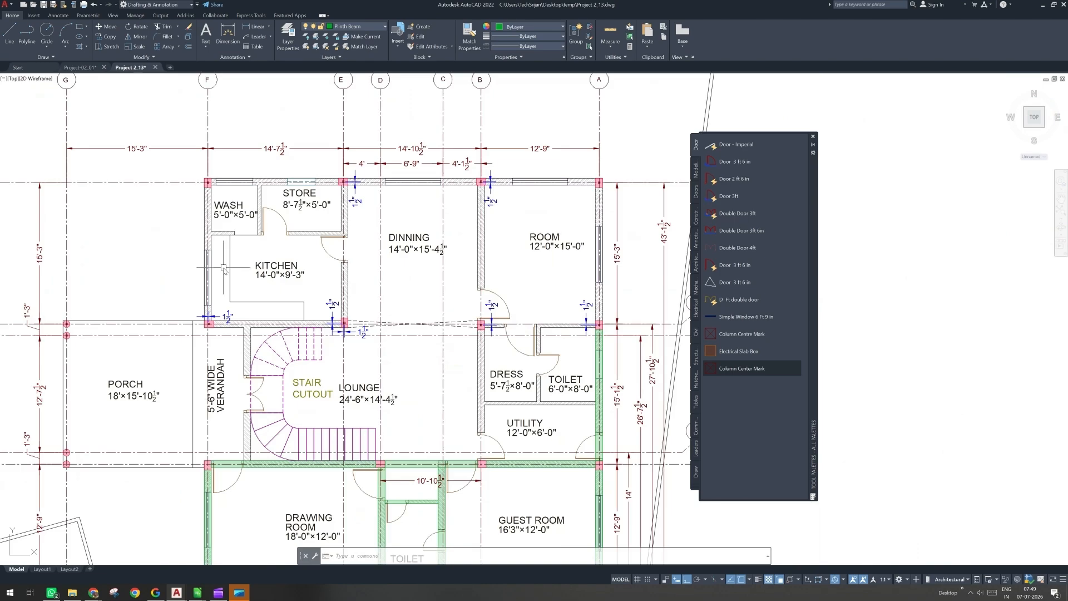
middle_click_drag(223, 267, 261, 249)
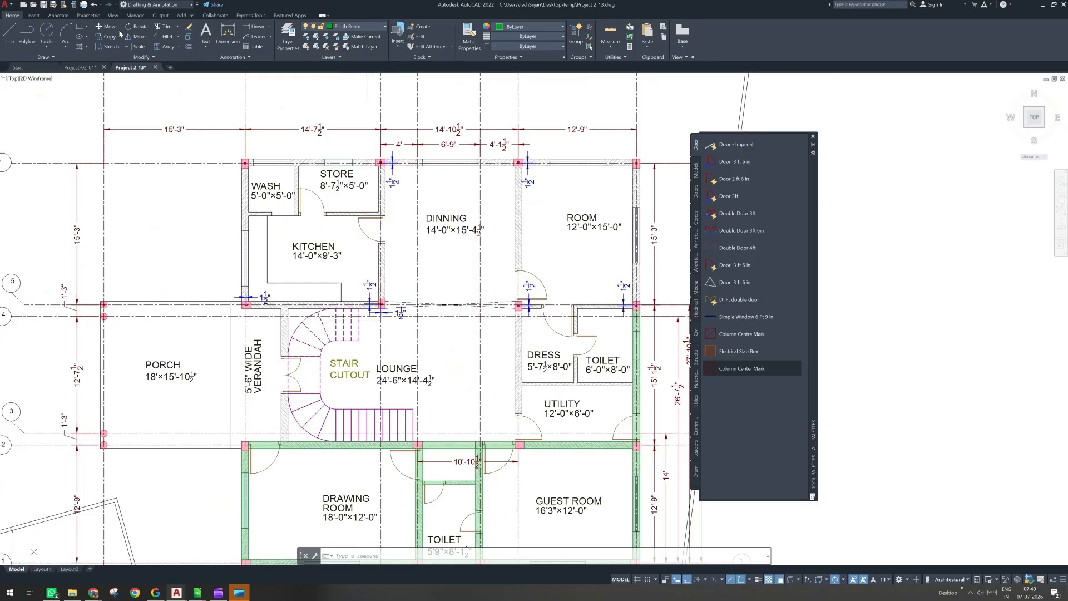
Step: Draw a rectangular plinth beam outline along the wall below the kitchen, between its two columns
left_click(80, 27)
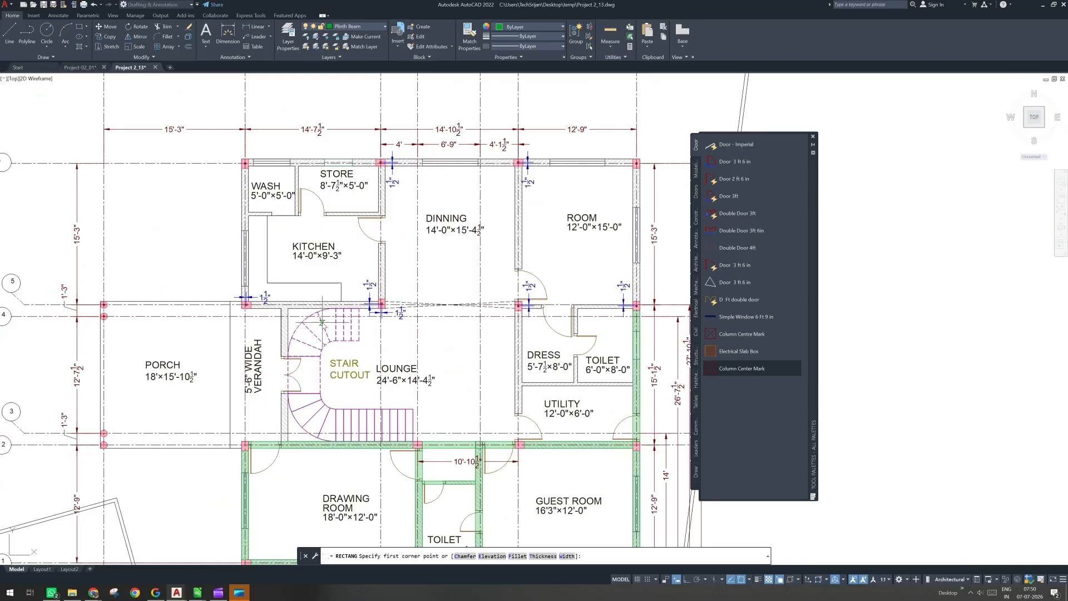
left_click(218, 593)
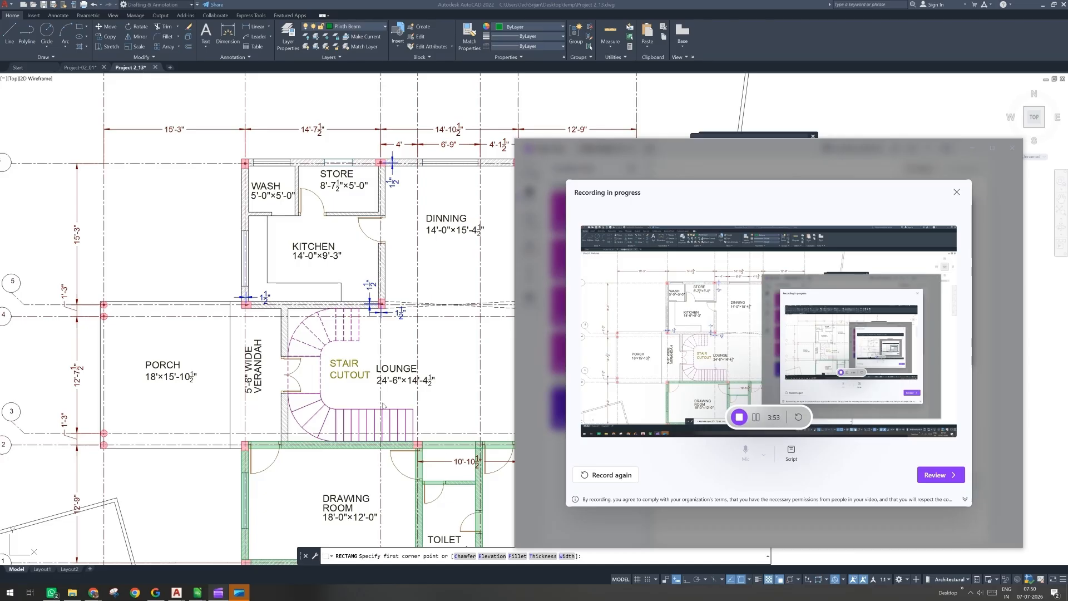
left_click(388, 361)
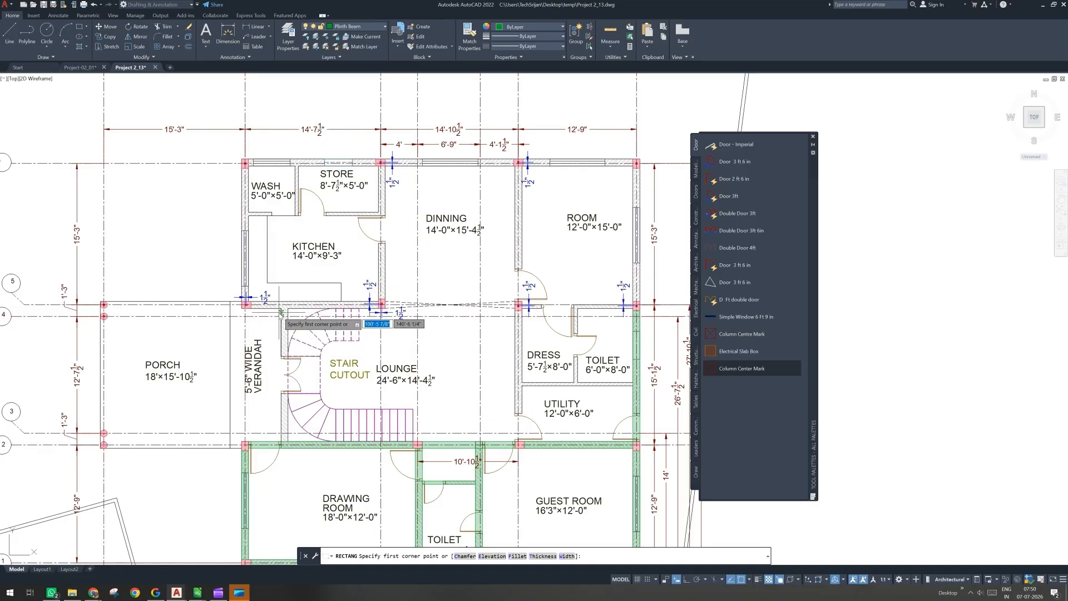
scroll(276, 334, "up", 3)
left_click(194, 292)
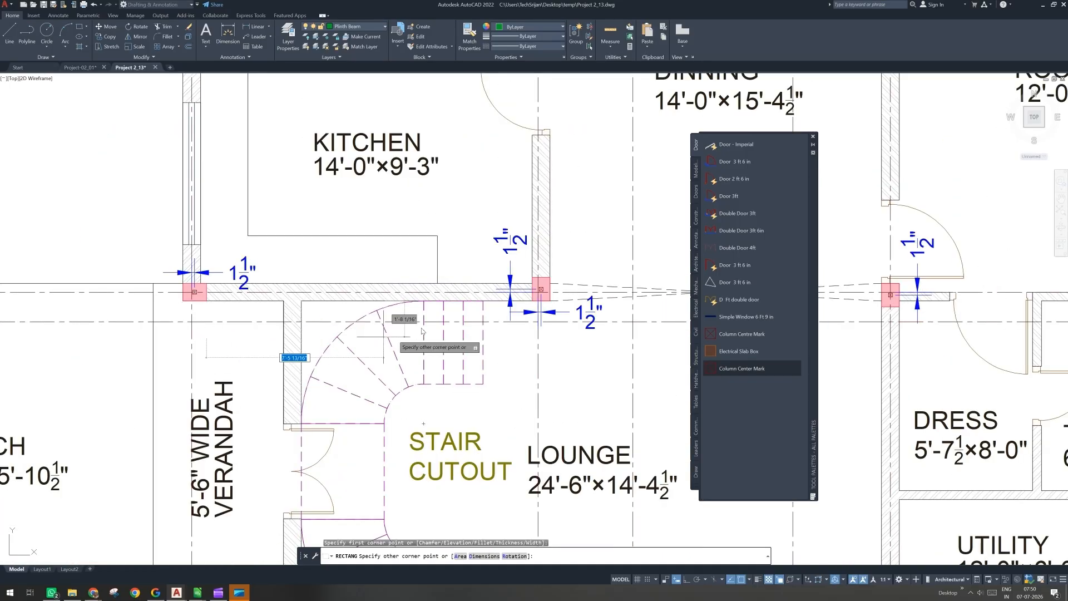
left_click(537, 298)
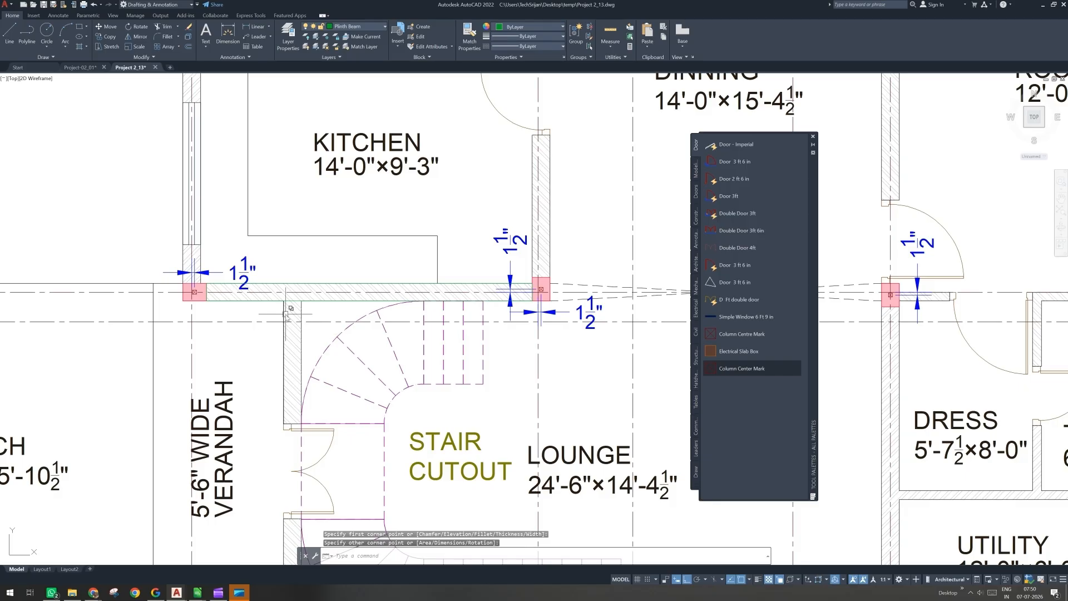
Step: Draw a rectangular plinth beam outline over the wall between the verandah and the stair, spanning between the two horizontal beams
middle_click_drag(283, 286, 281, 205)
key("space")
left_click(282, 220)
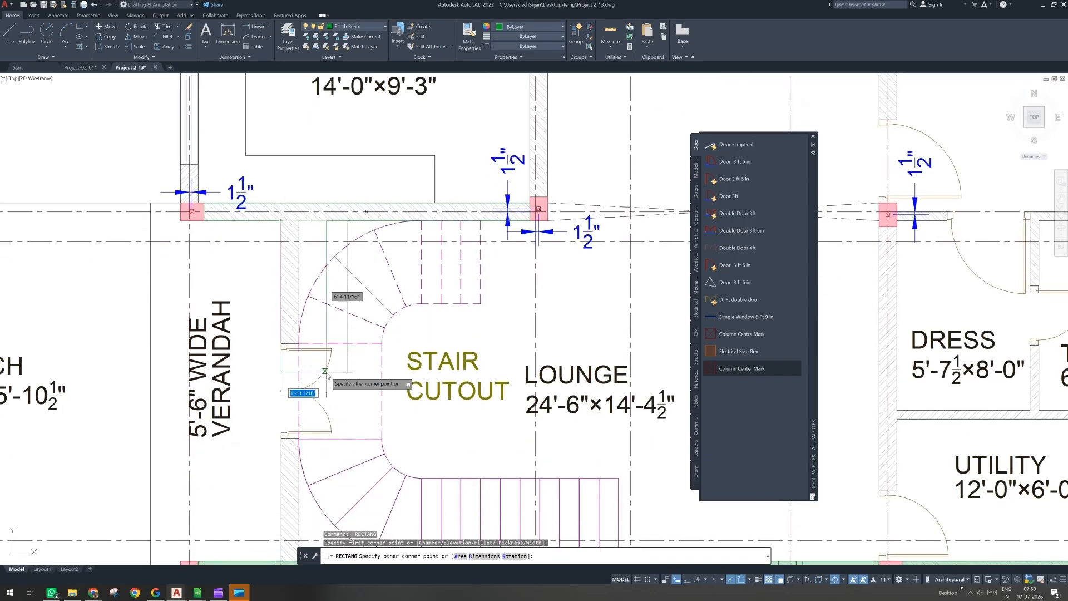
middle_click_drag(345, 481, 293, 323)
left_click(281, 454)
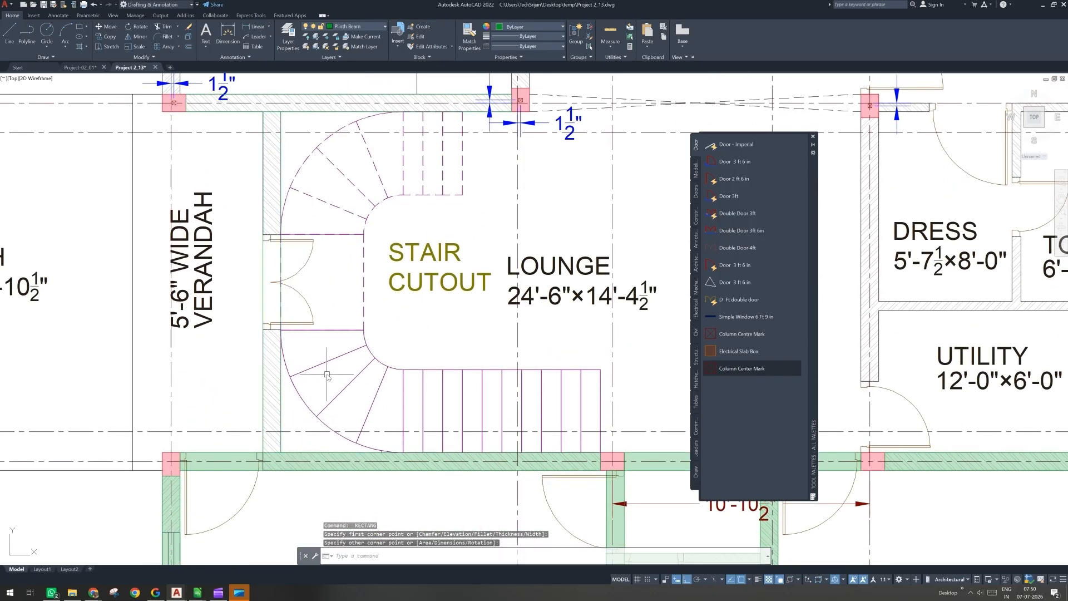
Step: Draw a rectangular plinth beam outline across the opening between the lounge and dining area, from column to column
scroll(332, 372, "down", 2)
scroll(438, 365, "down", 1)
scroll(529, 67, "up", 1)
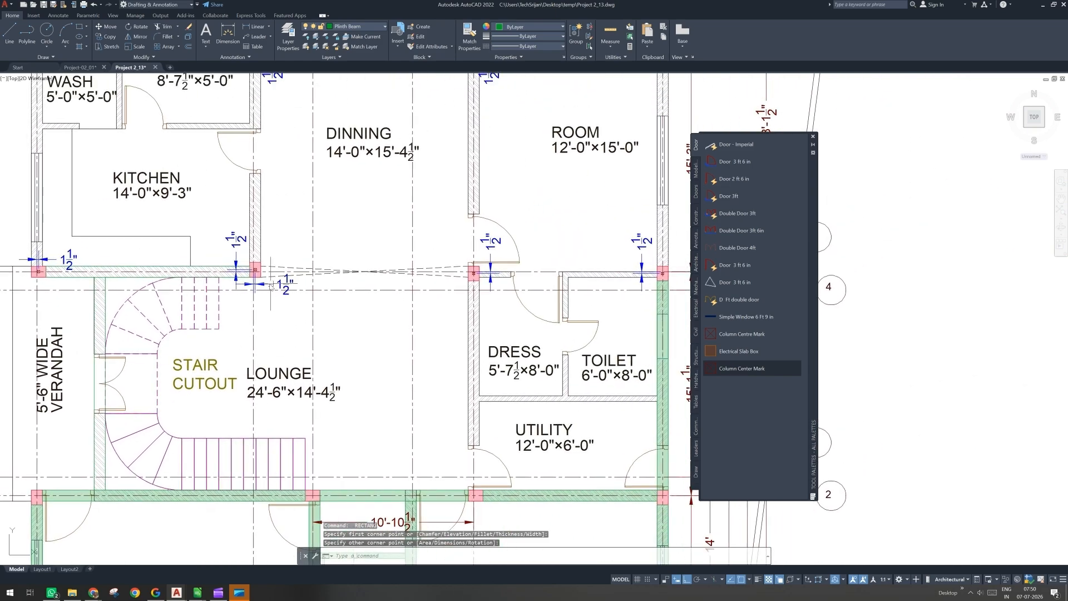
scroll(260, 278, "up", 2)
scroll(431, 274, "down", 2)
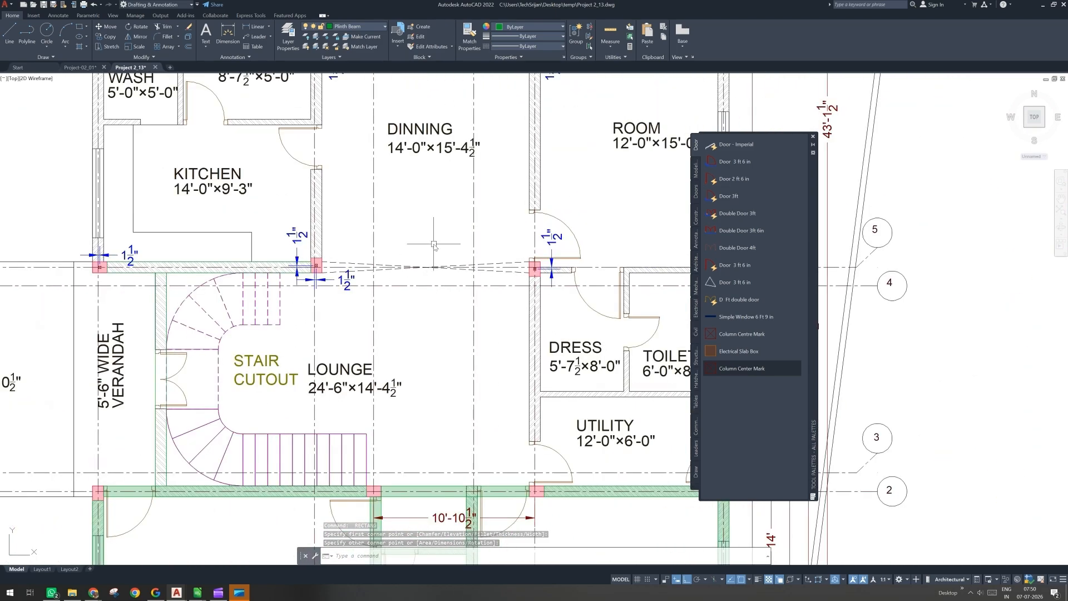
middle_click_drag(405, 285, 399, 318)
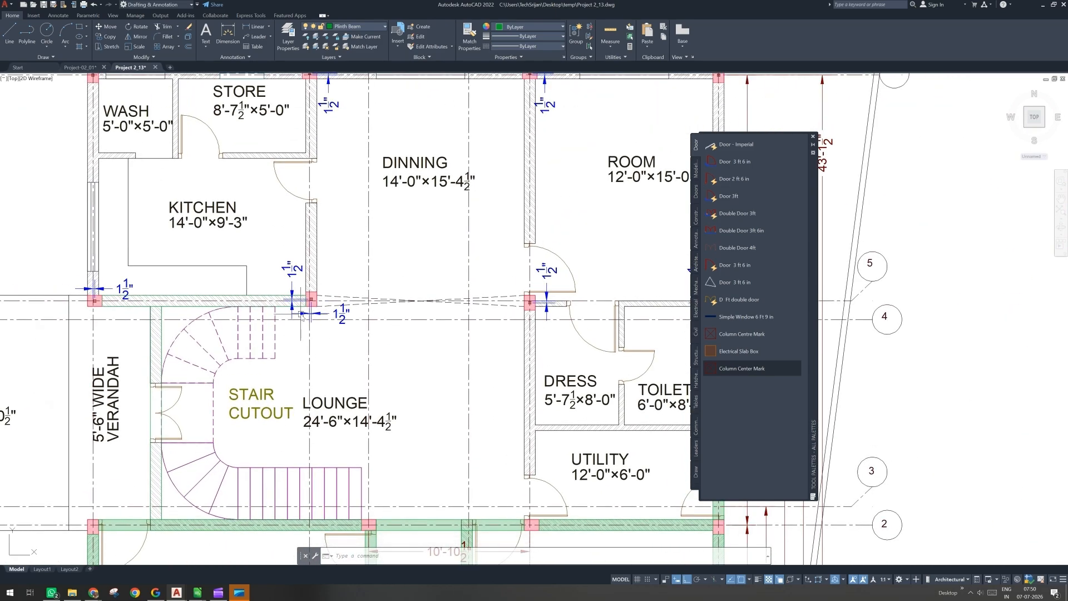
scroll(322, 305, "up", 2)
type("rec")
key("Return")
left_click(305, 306)
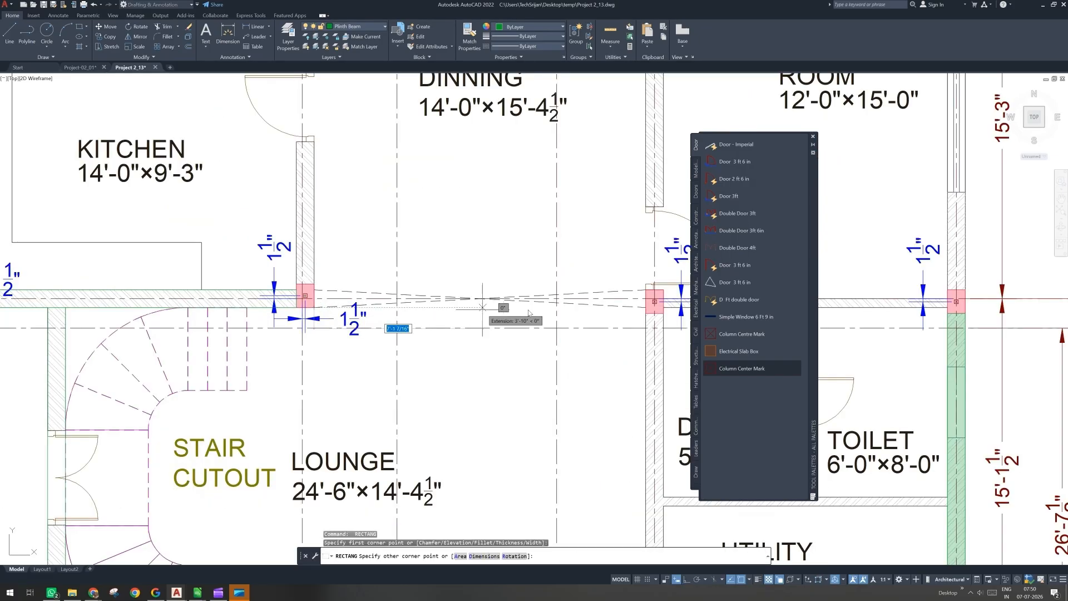
scroll(655, 306, "up", 2)
left_click(652, 305)
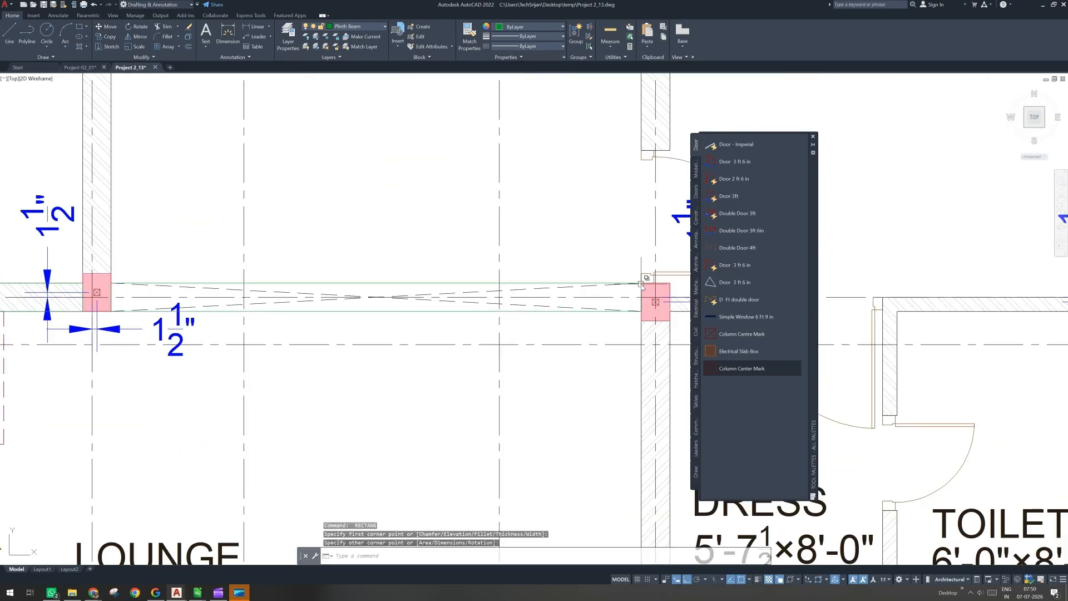
scroll(390, 332, "down", 2)
scroll(323, 330, "down", 2)
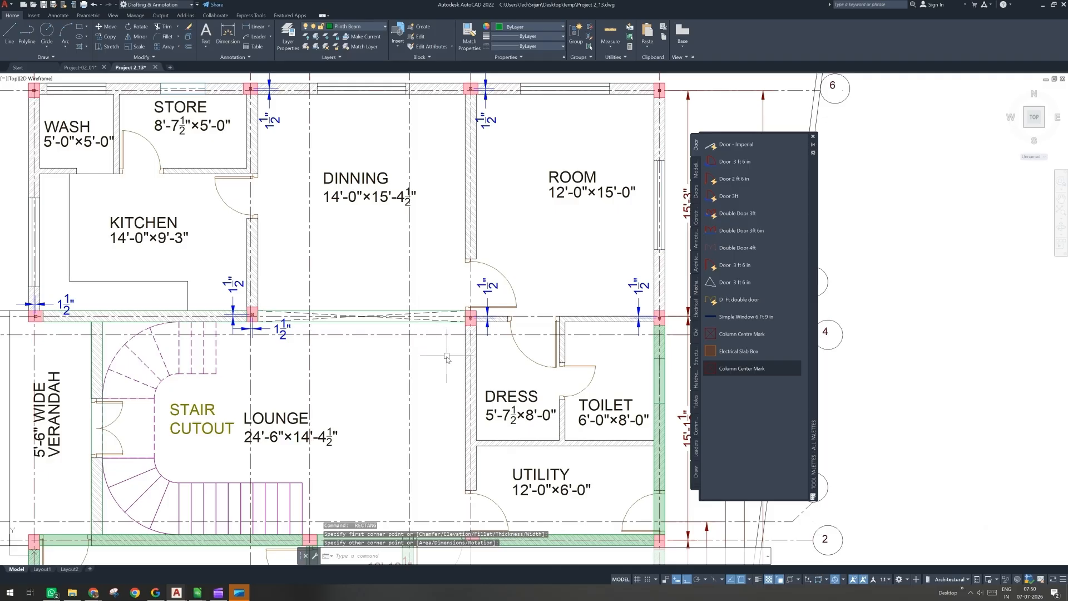
middle_click_drag(447, 356, 371, 276)
scroll(395, 239, "up", 2)
key("Return")
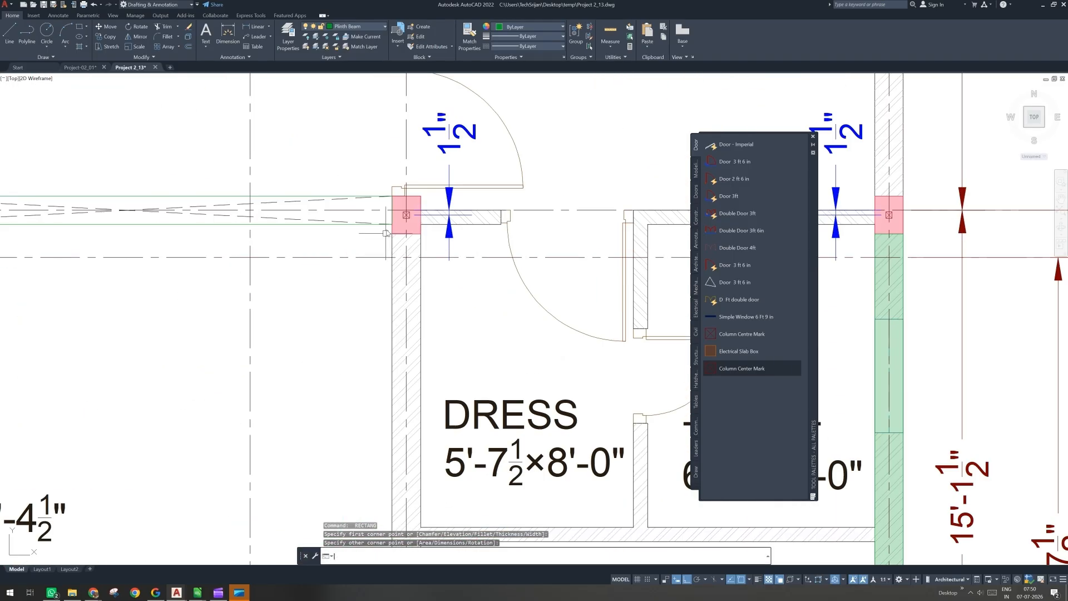
left_click(393, 226)
scroll(392, 225, "down", 2)
middle_click_drag(391, 435, 419, 305)
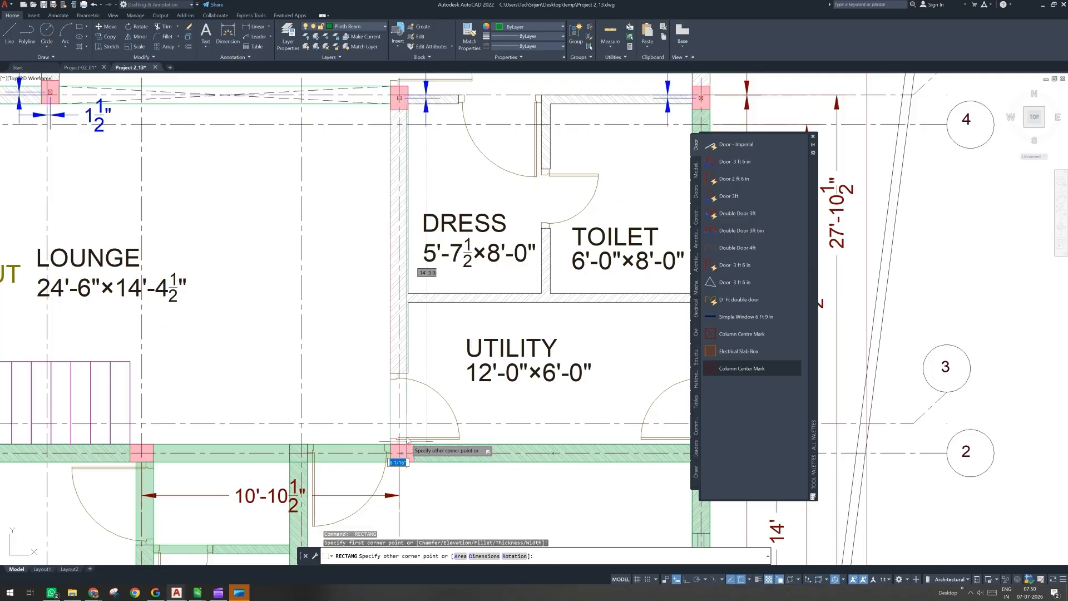
key("Escape")
middle_click_drag(402, 449, 396, 456)
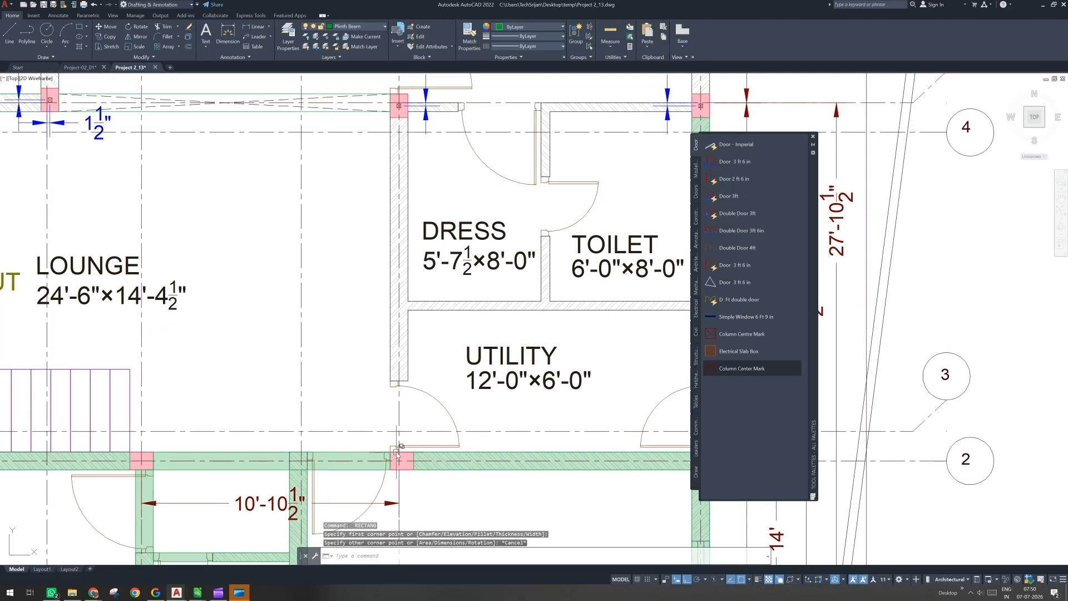
Step: Draw a rectangular plinth beam outline over the wall separating the lounge from the dress and utility rooms, between its columns
key("Return")
scroll(391, 457, "up", 4)
left_click(384, 459)
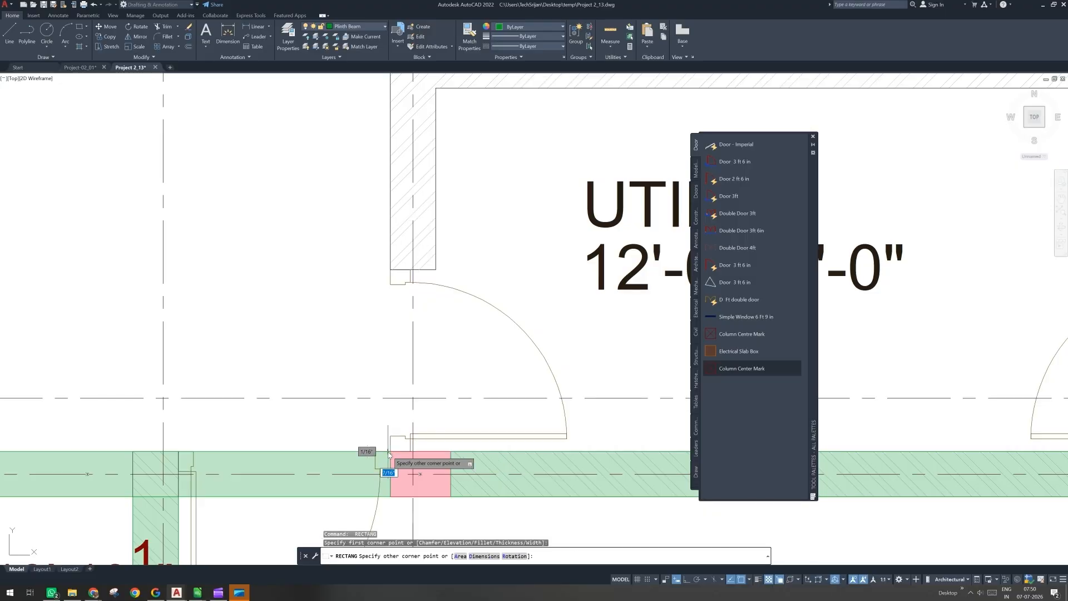
scroll(387, 453, "down", 3)
scroll(394, 444, "down", 2)
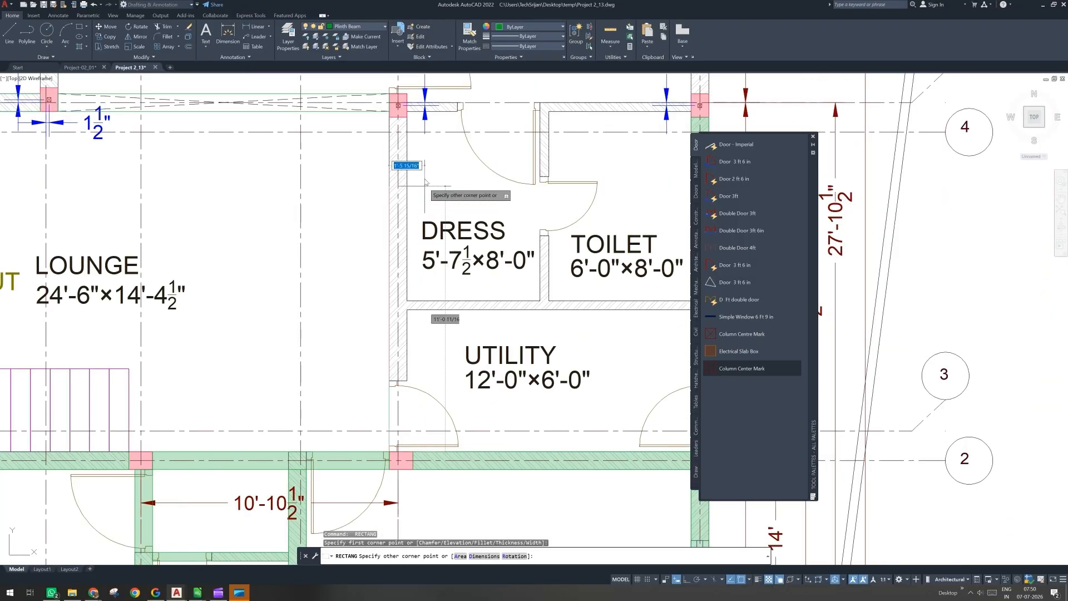
left_click(408, 118)
Step: Select a beam outline, a beam hatch, the stair lines and a column with its hatch, and isolate their layers
scroll(465, 240, "down", 2)
middle_click_drag(303, 168, 378, 249)
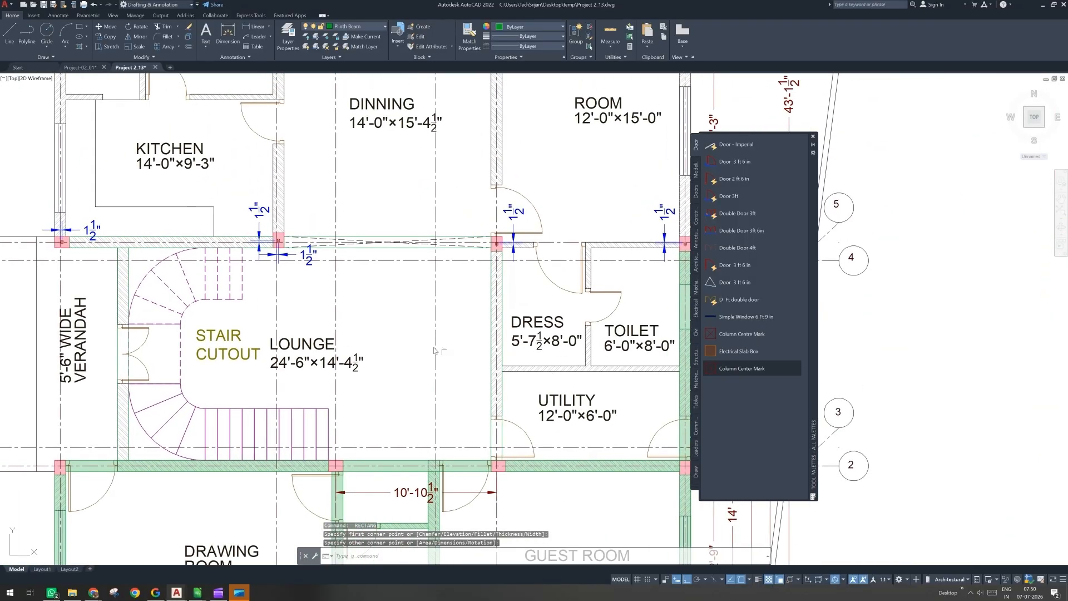
scroll(386, 463, "up", 4)
left_click(386, 463)
scroll(389, 413, "down", 4)
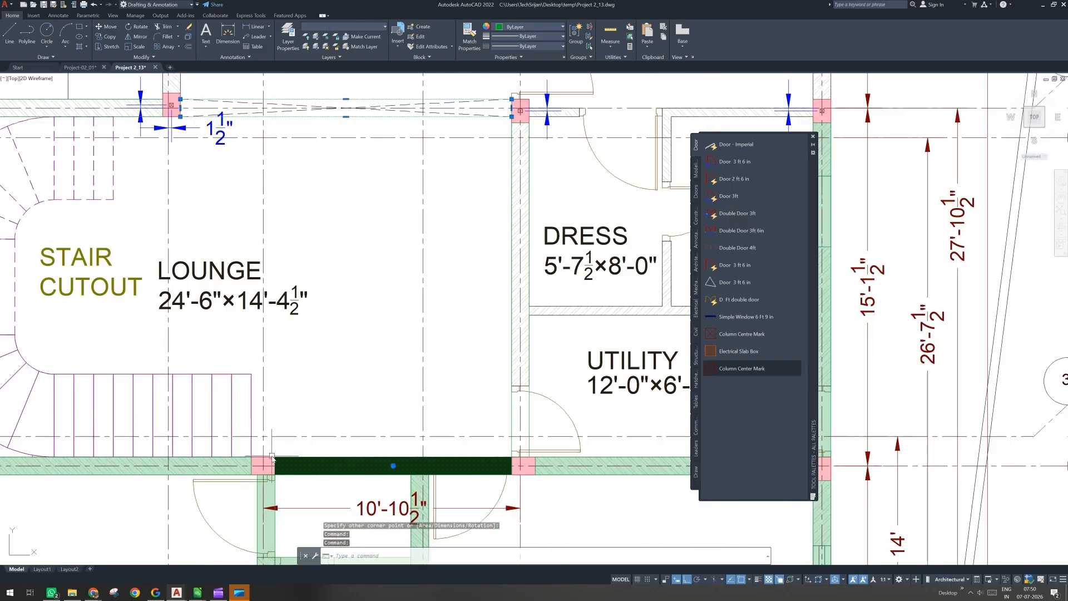
left_click(245, 400)
scroll(260, 460, "up", 4)
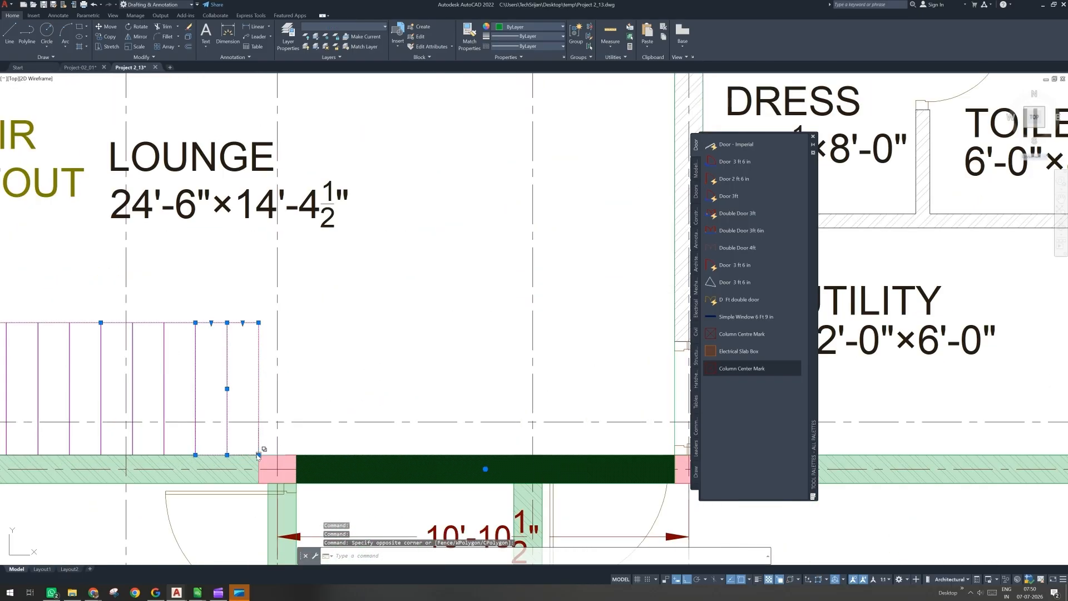
left_click(314, 490)
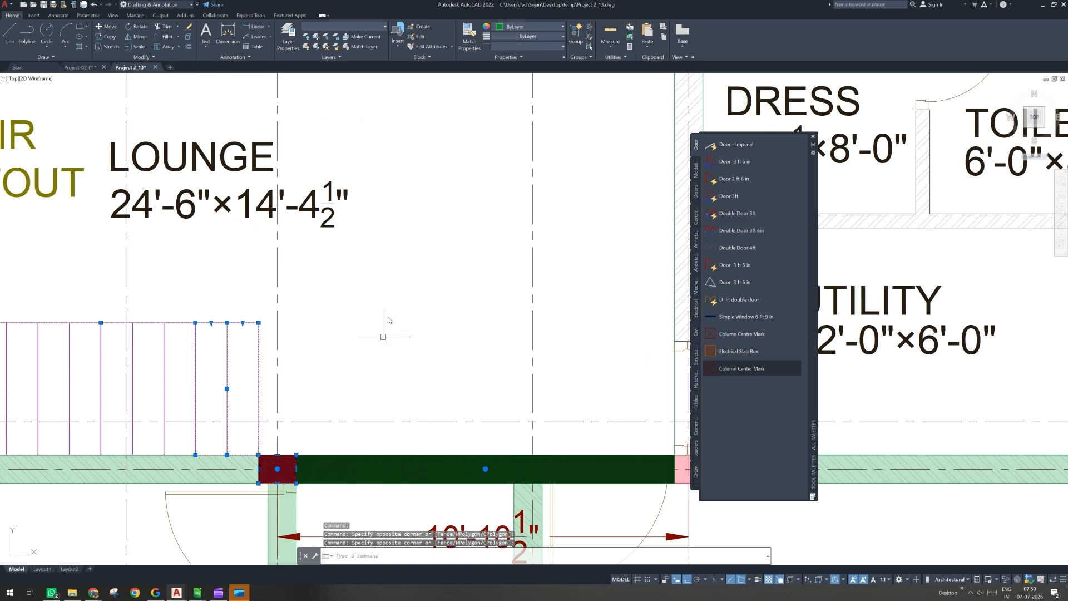
left_click(317, 41)
Step: Hatch the four beam outlines around the stair and lounge with the solid pattern on the Plinth Beam Hatch layer
scroll(440, 401, "down", 4)
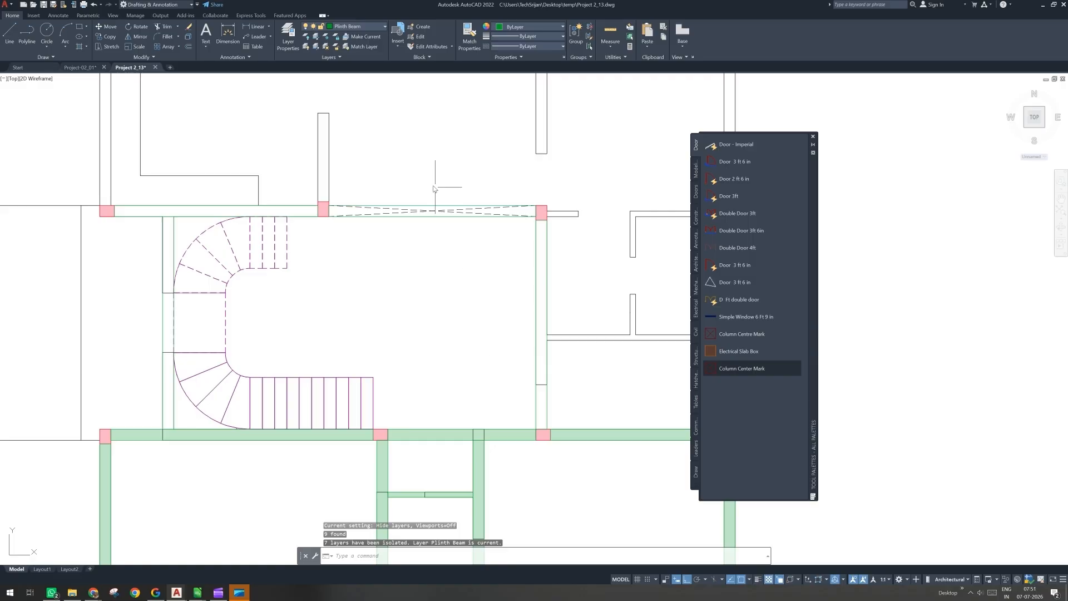
type("h")
key("Return")
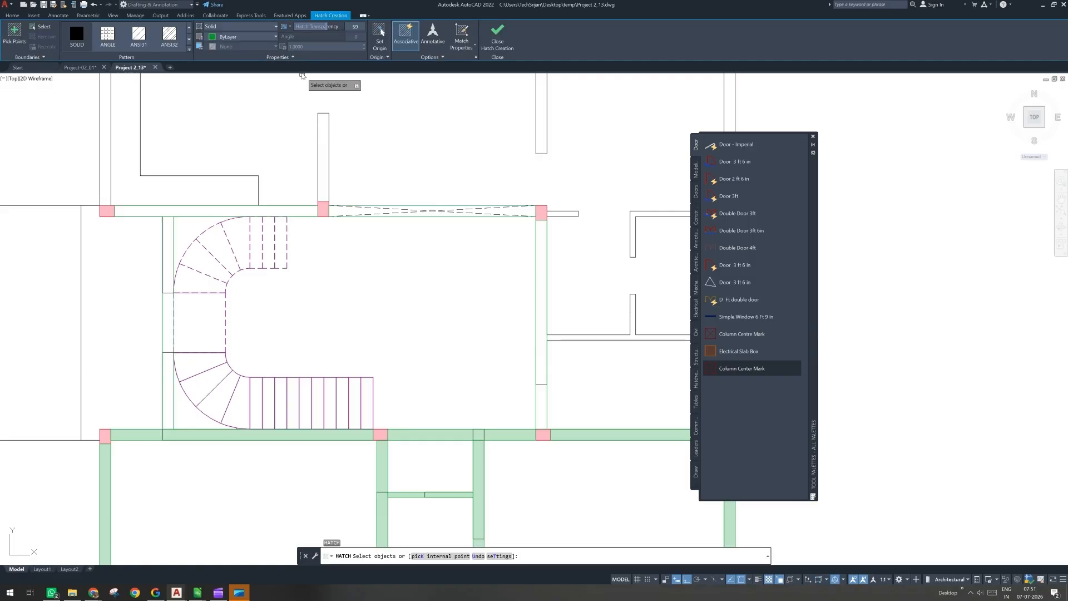
left_click(12, 16)
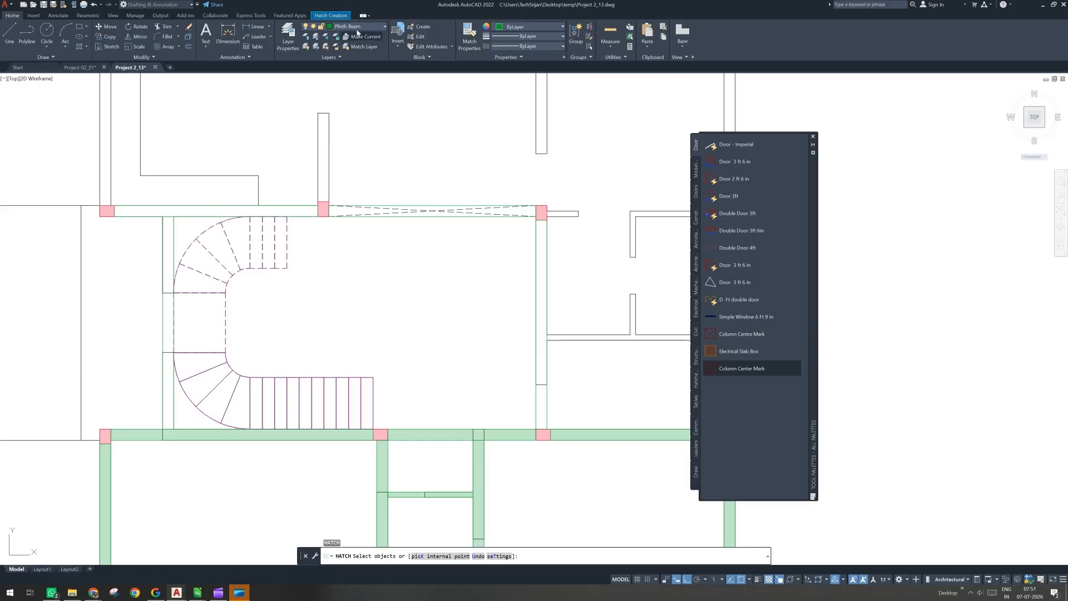
left_click(356, 28)
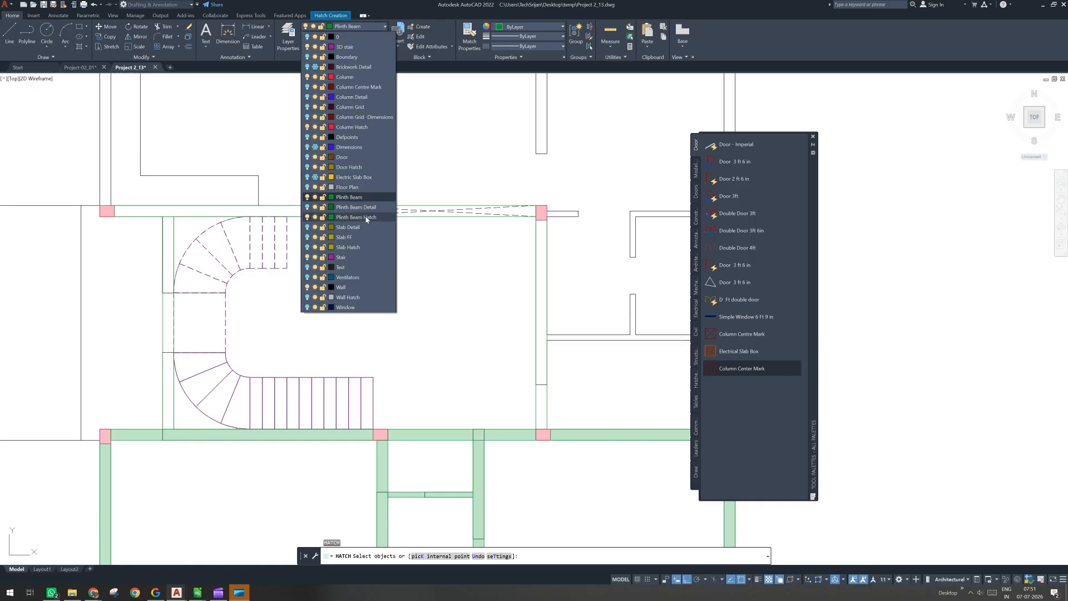
left_click(367, 218)
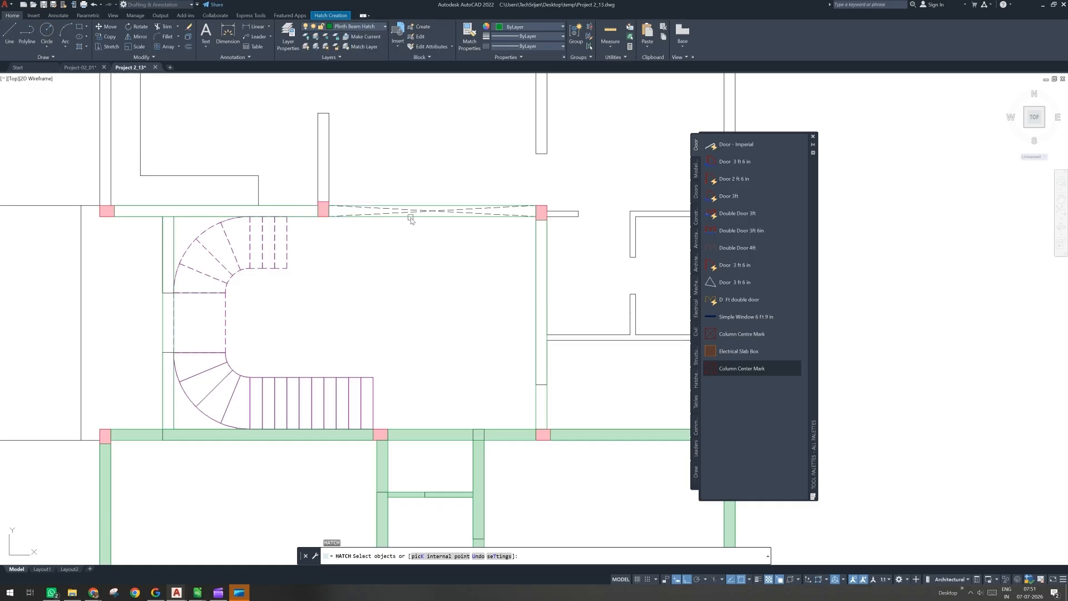
left_click(411, 218)
left_click(290, 211)
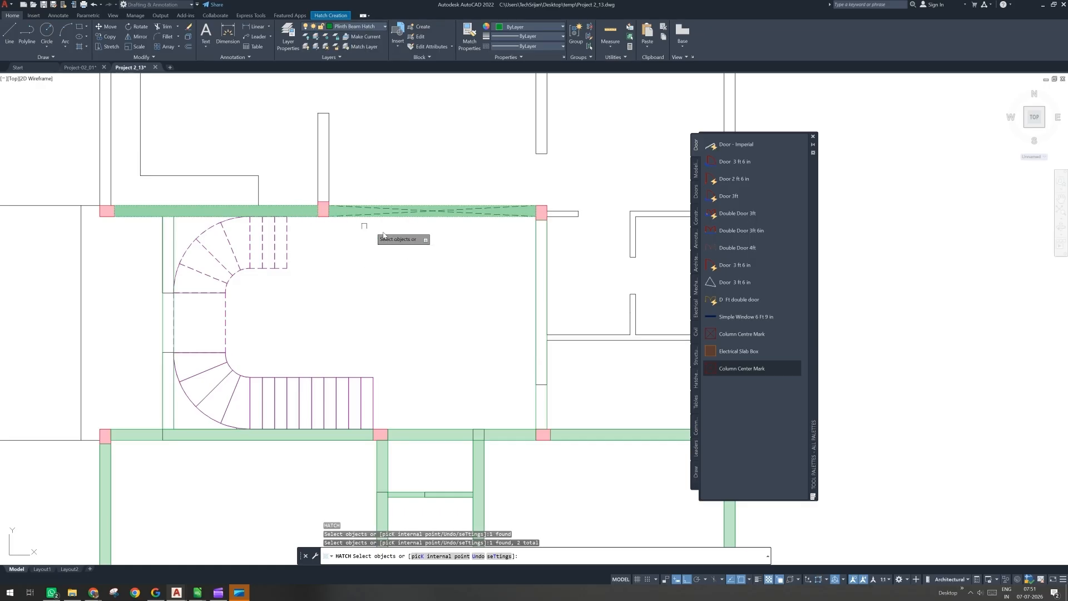
left_click(547, 283)
left_click(167, 308)
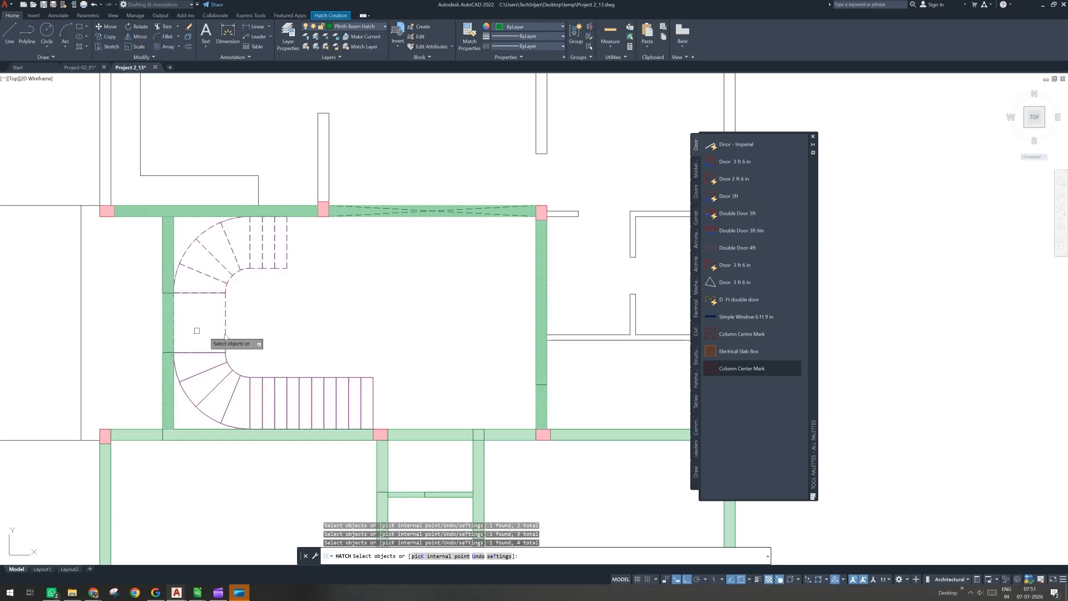
key("Return")
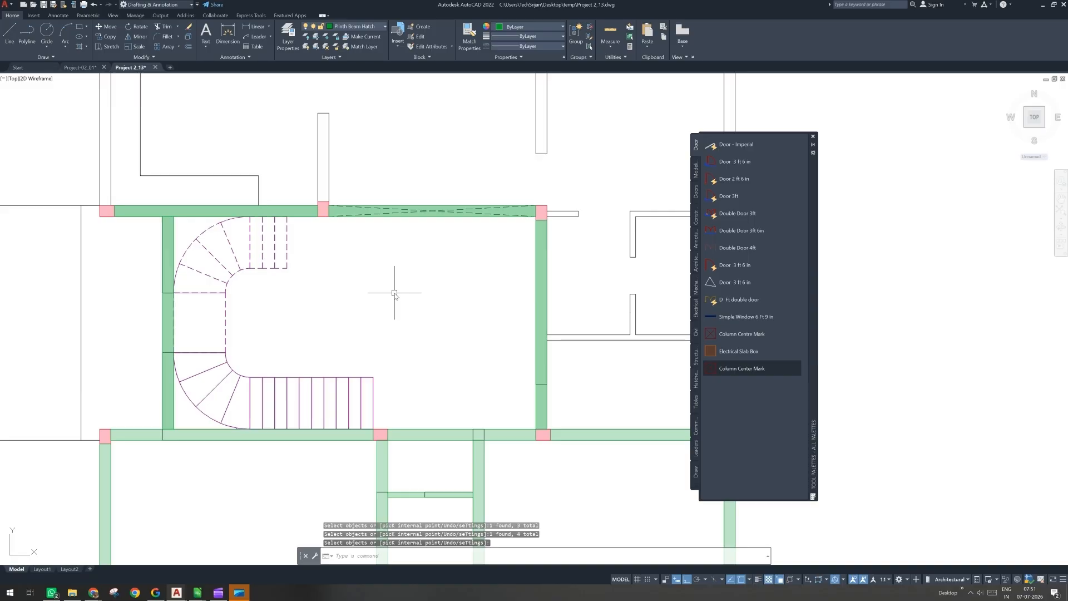
scroll(395, 294, "down", 2)
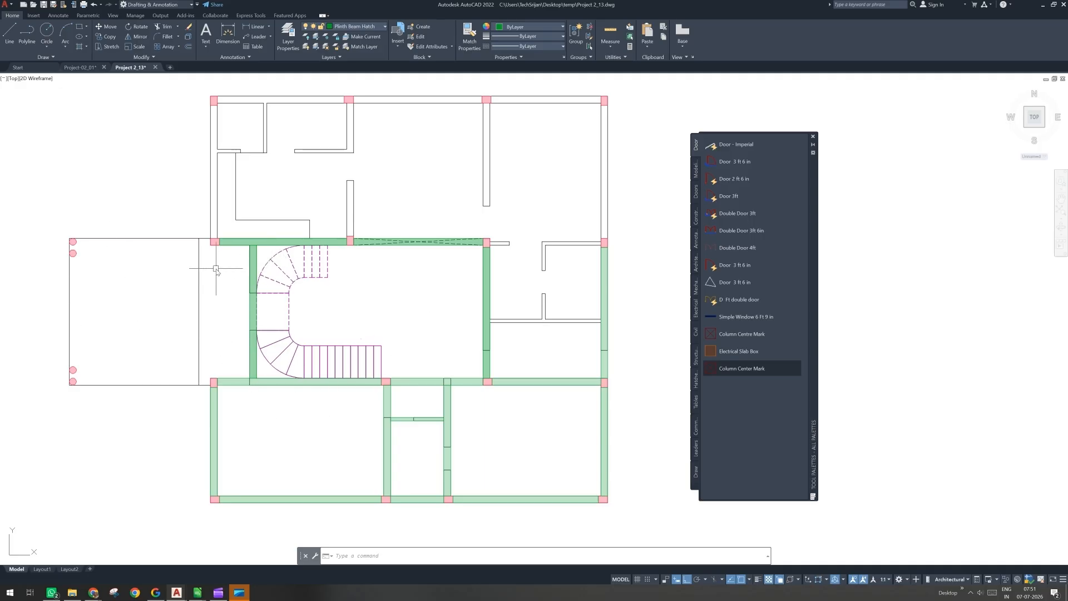
left_click(287, 35)
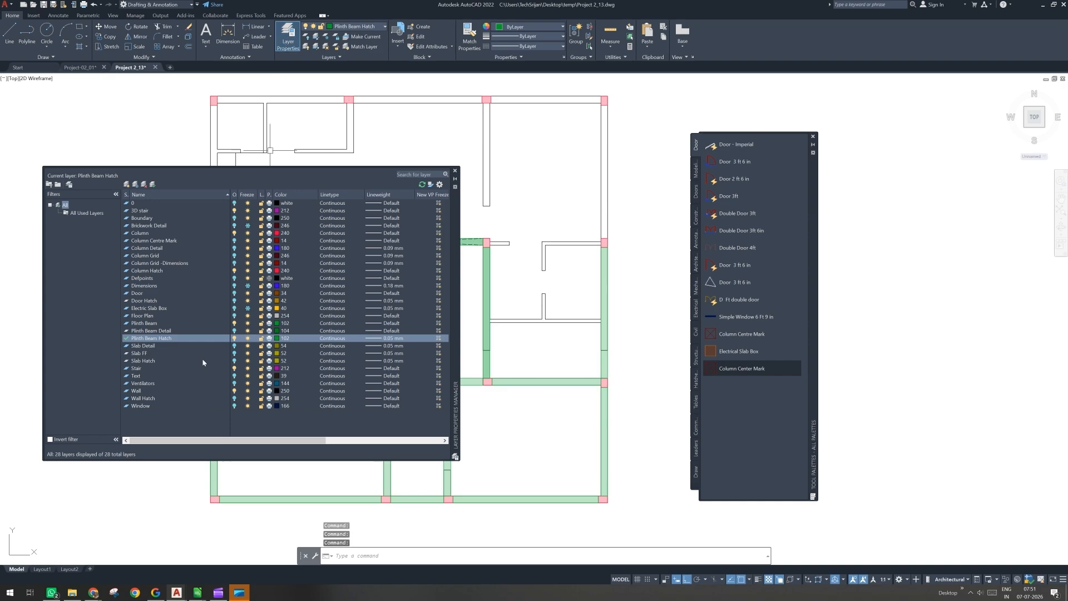
left_click(140, 353)
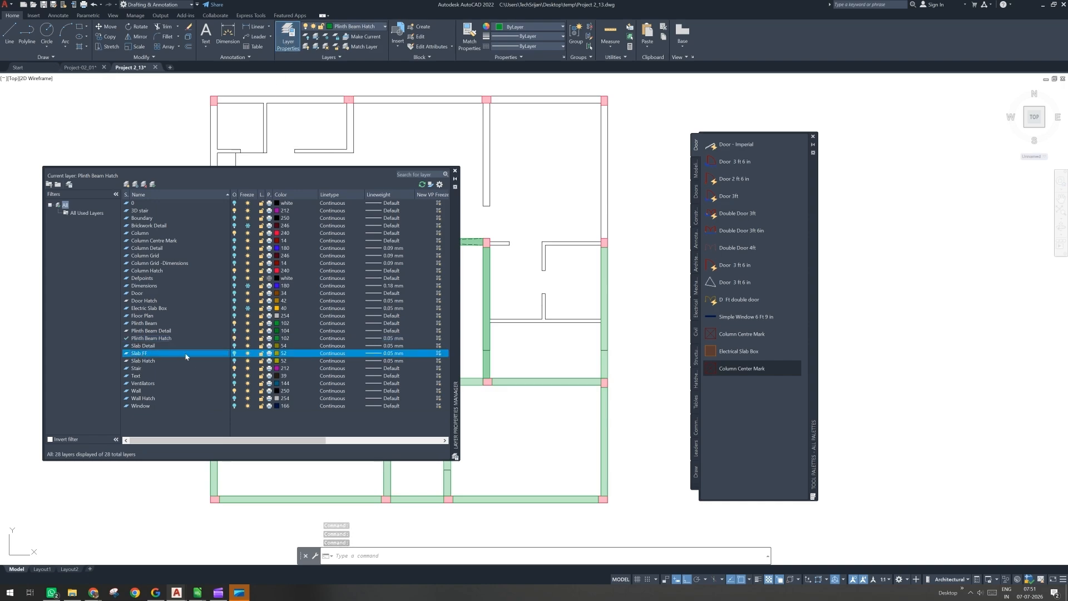
left_click(455, 172)
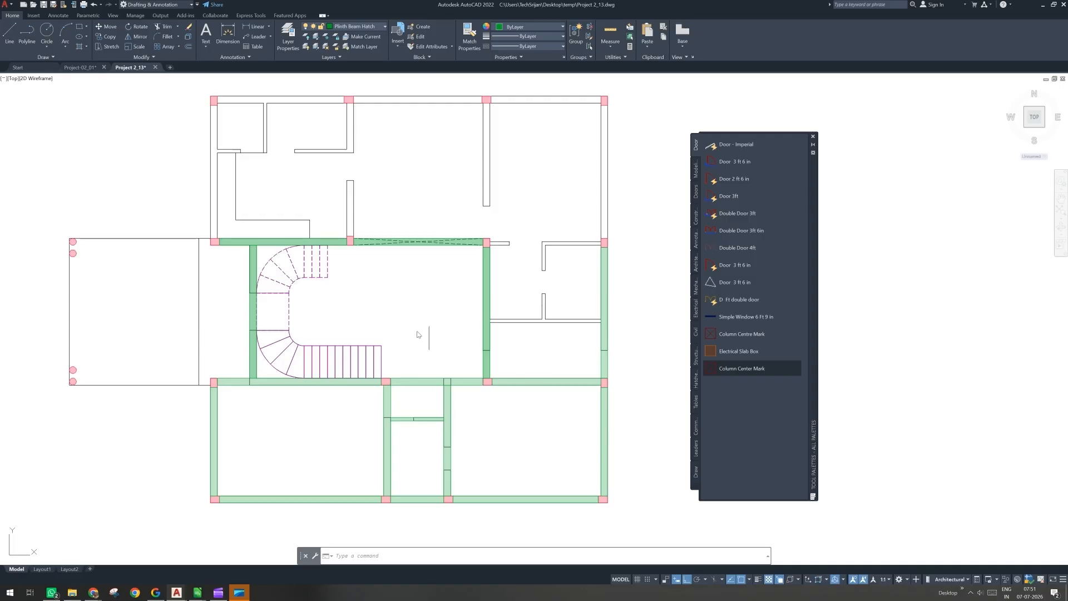
Step: Make Slab FF the current layer and keep it turned on
left_click(289, 34)
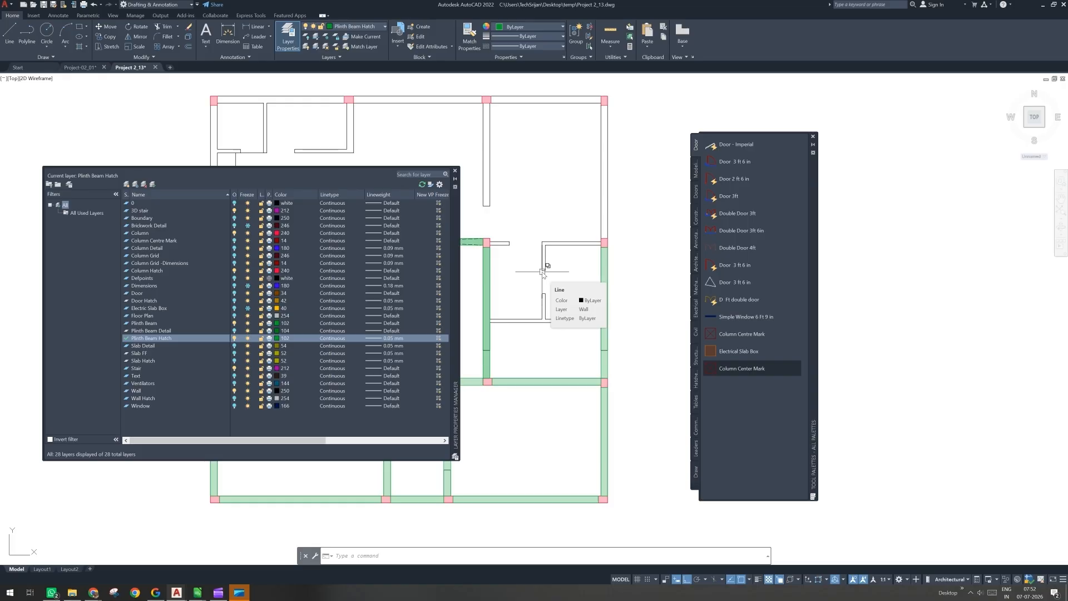
scroll(557, 278, "down", 3)
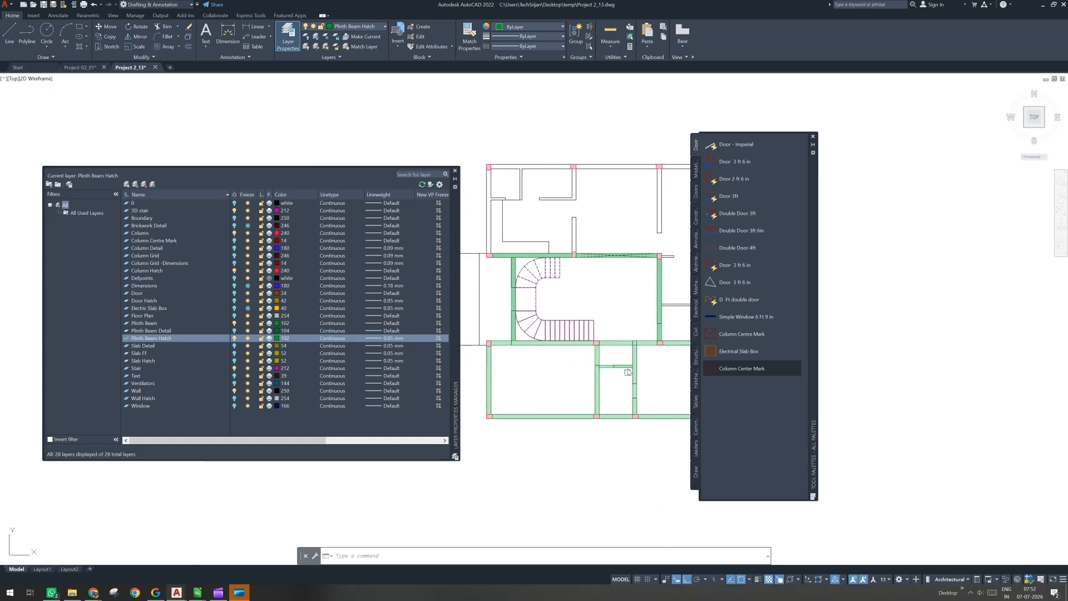
middle_click_drag(588, 349, 527, 358)
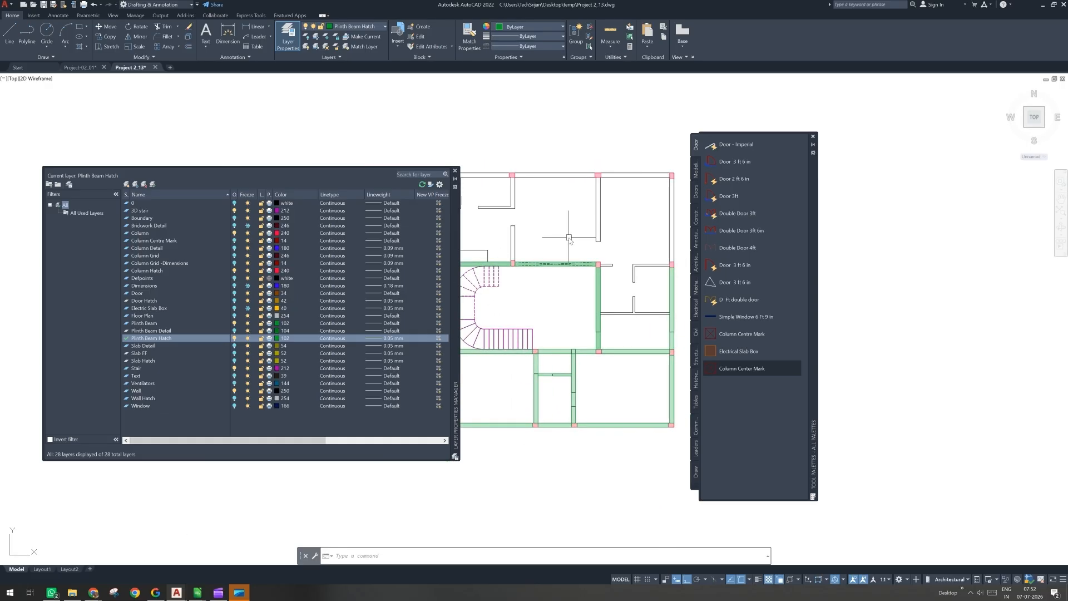
left_click(144, 354)
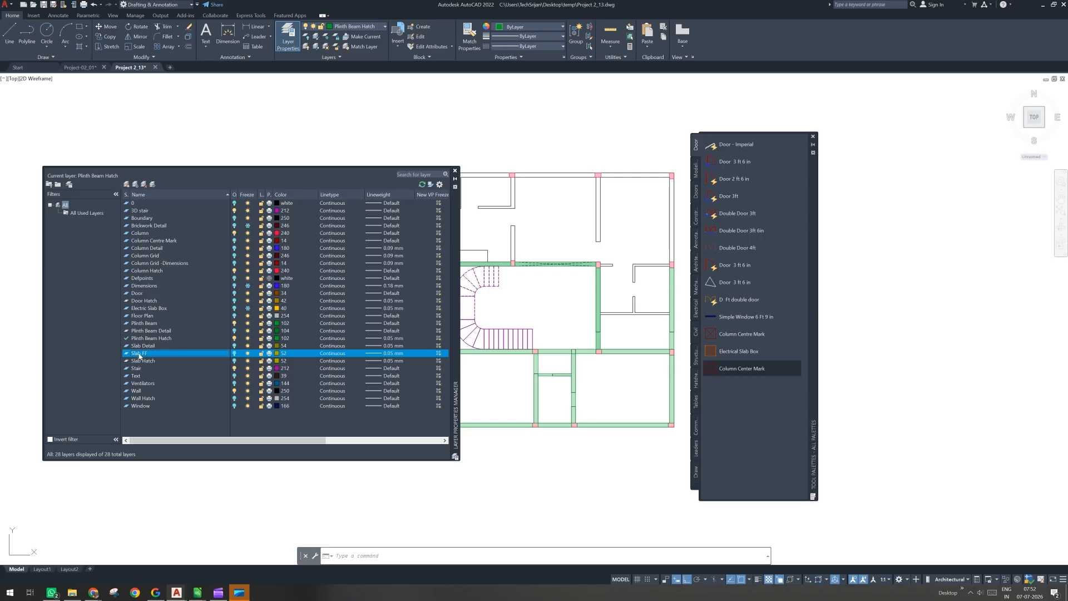
left_click(144, 361)
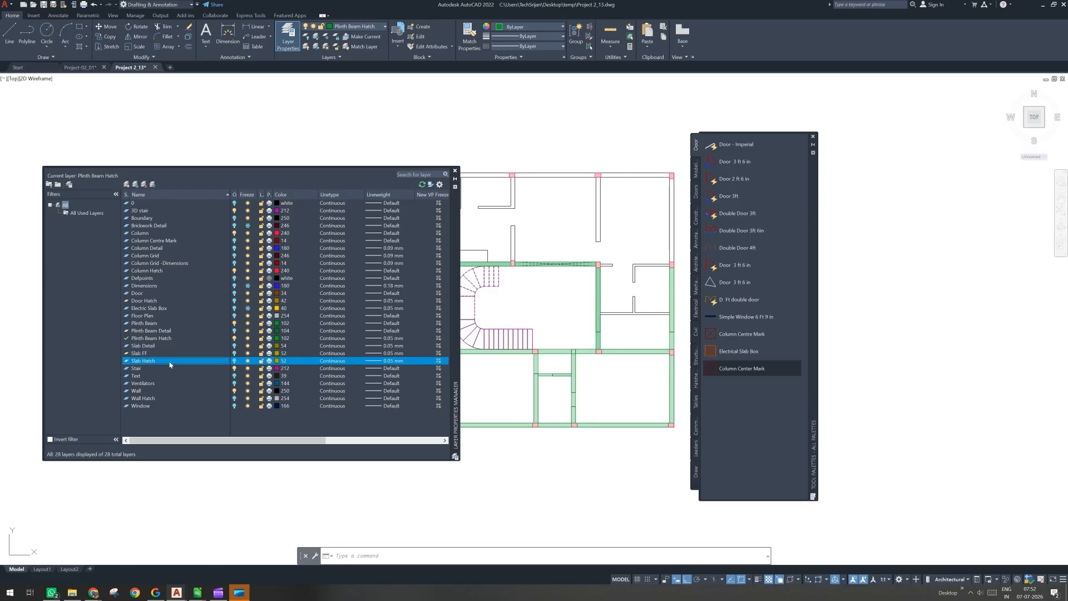
left_click(143, 347)
left_click(150, 354)
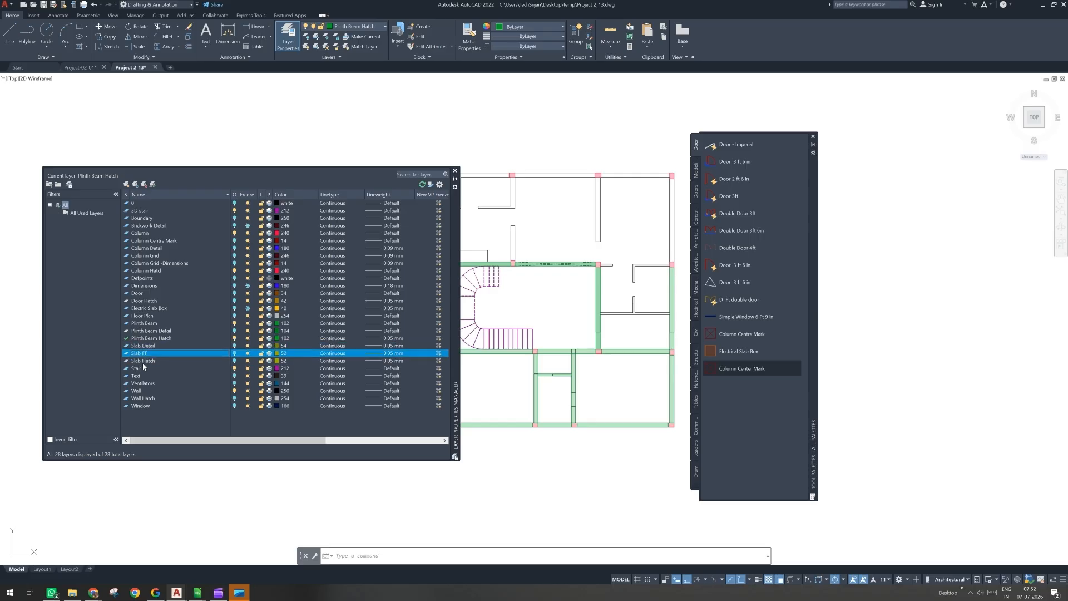
left_click(235, 338)
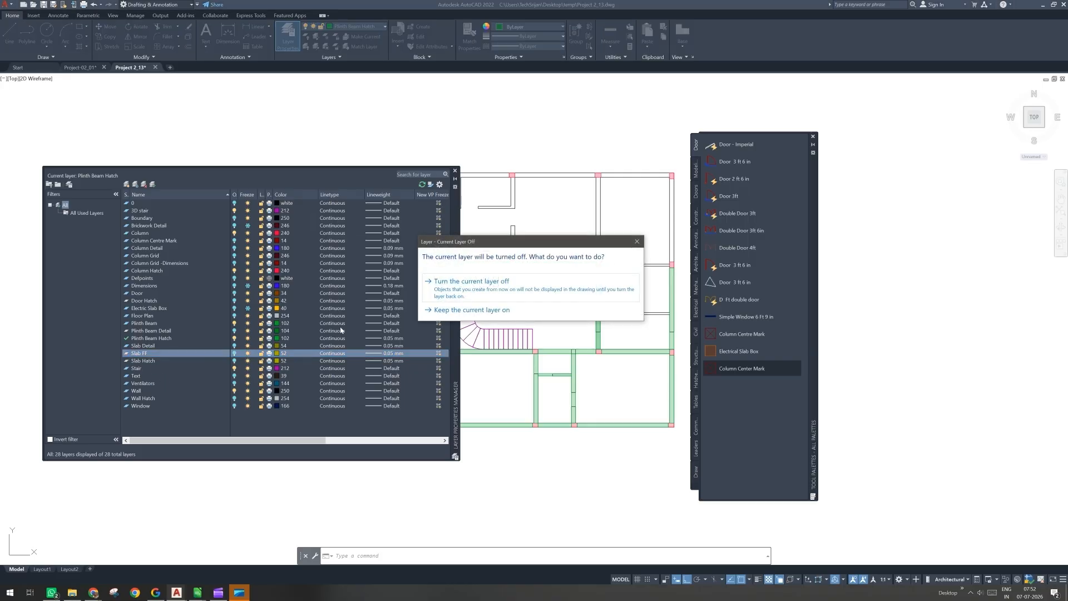
left_click(491, 313)
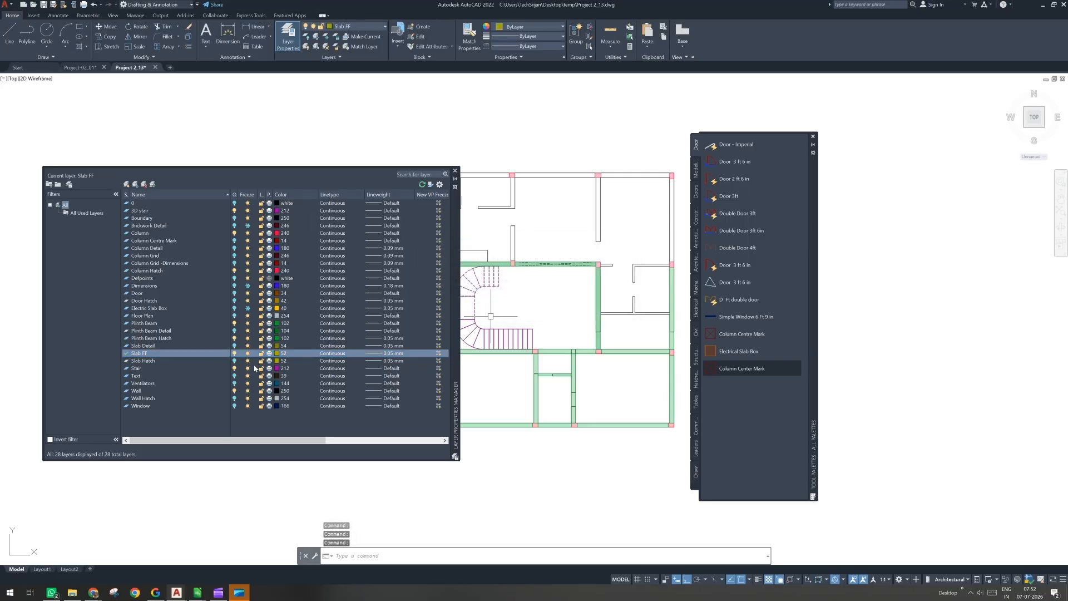
Step: Turn on the Slab Hatch and Slab Detail layers and leave the layer manager
left_click(235, 361)
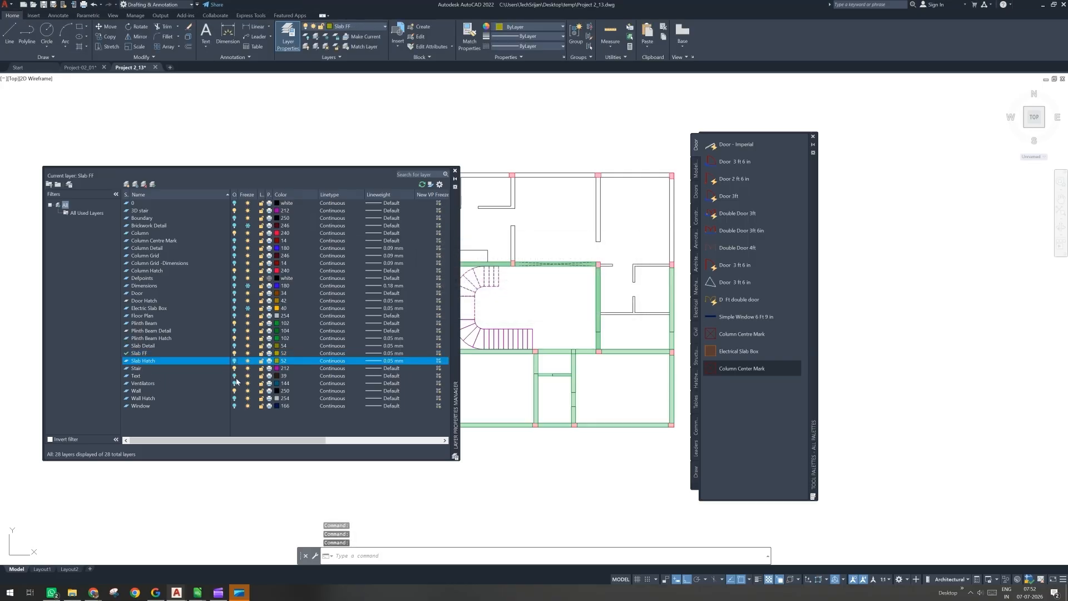
left_click(234, 346)
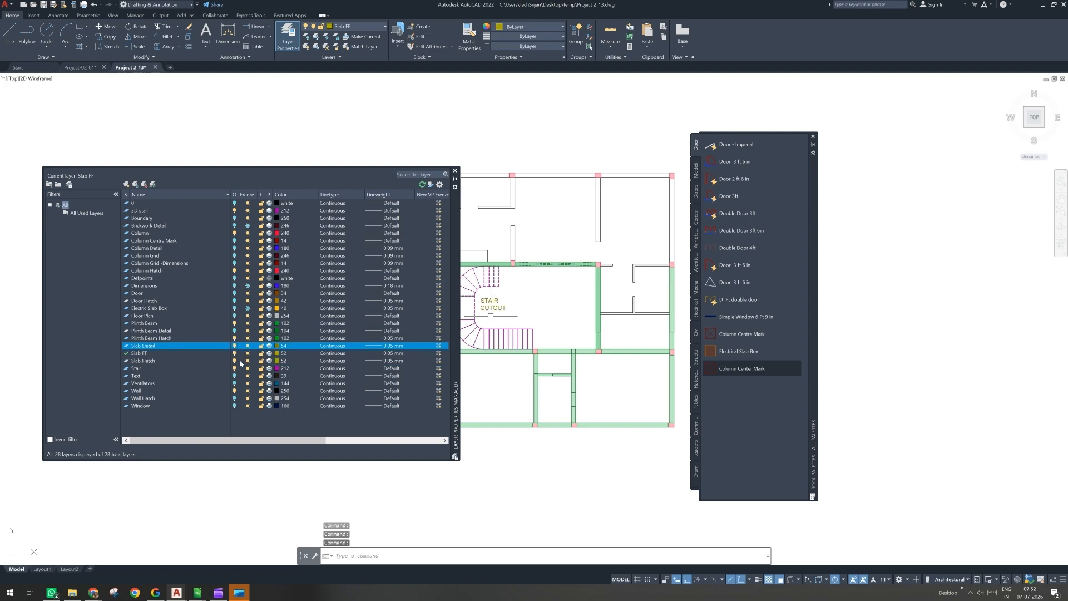
left_click(144, 354)
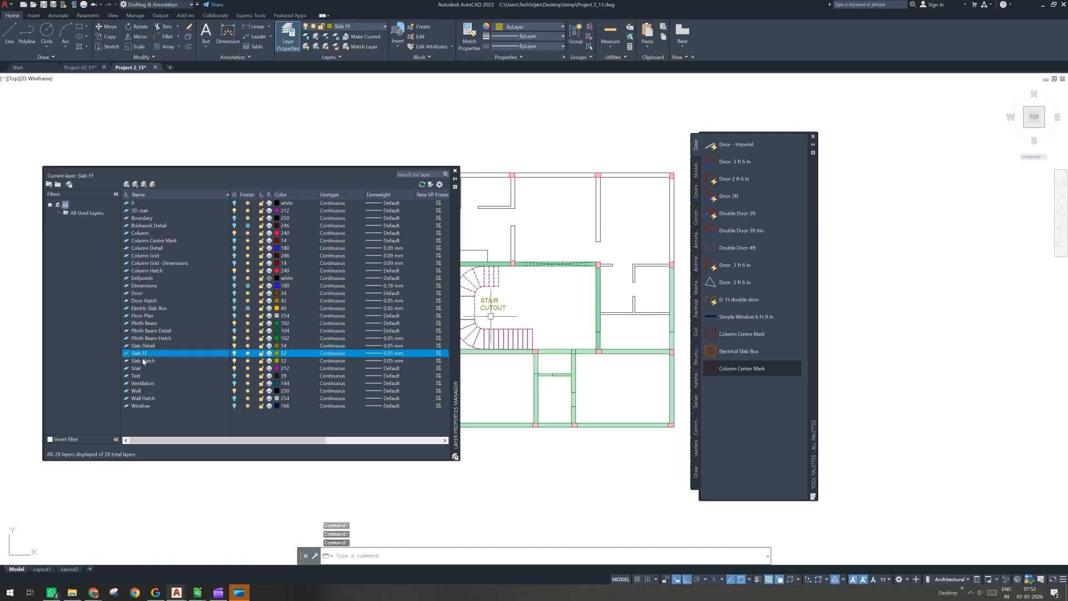
left_click(455, 172)
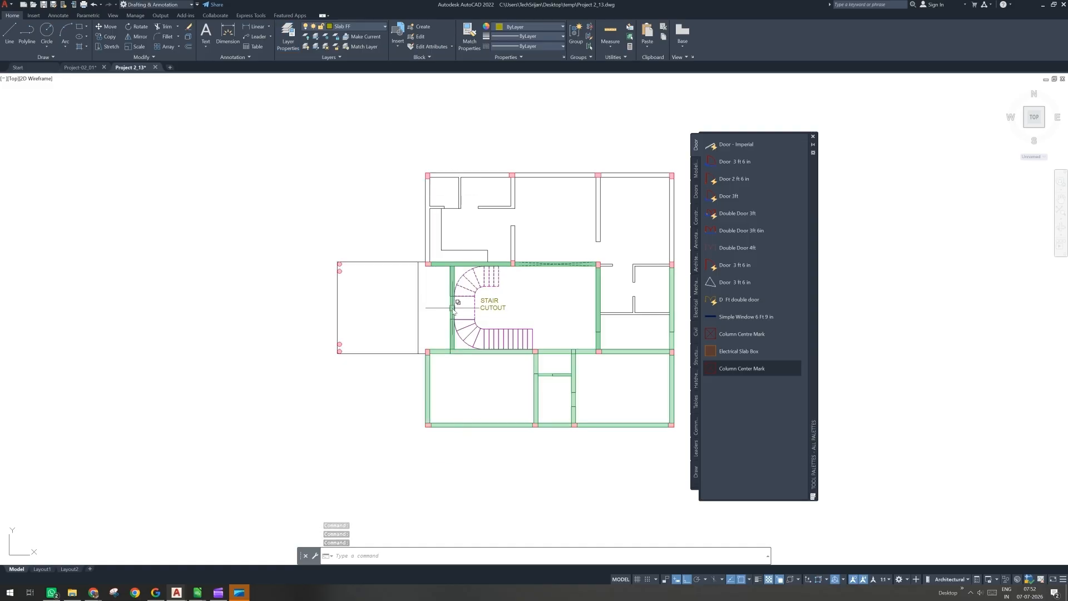
Step: Delete the STAIR CUTOUT label beside the stair
middle_click_drag(490, 316, 360, 307)
left_click(361, 304)
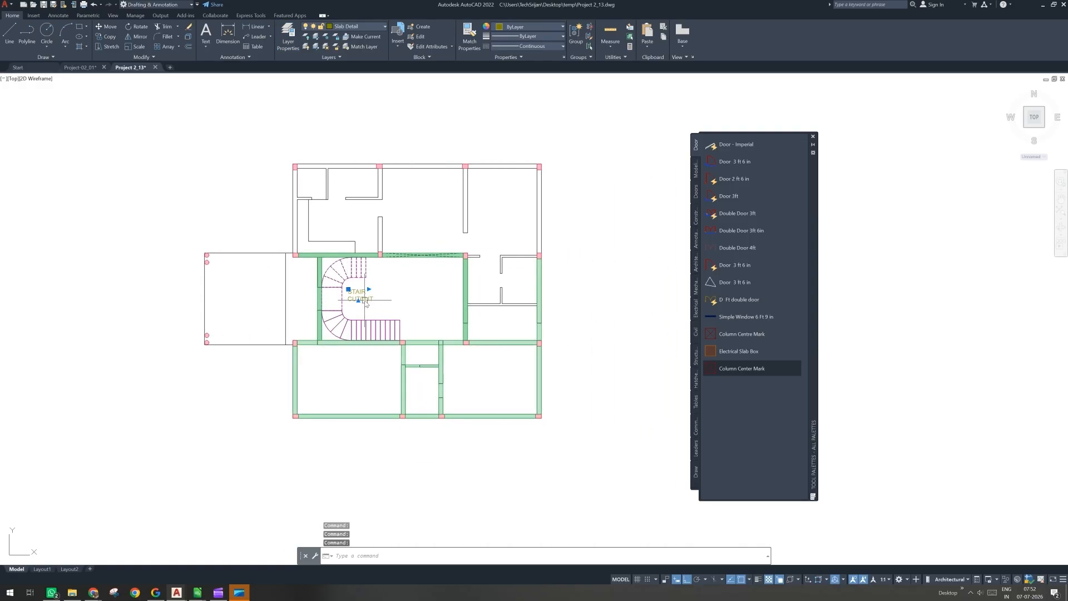
key("Delete")
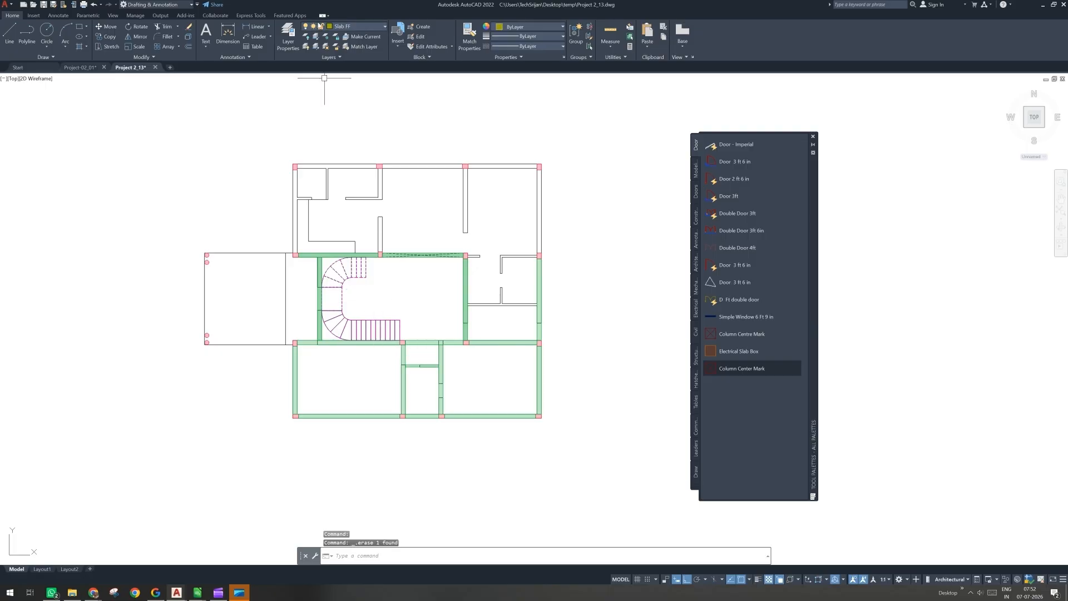
Step: Start a slab outline polyline at the round-column bay's lower outer corner and trace the lower perimeter to the building's lower right corner
middle_click_drag(323, 325, 278, 316)
type("pl")
key("Return")
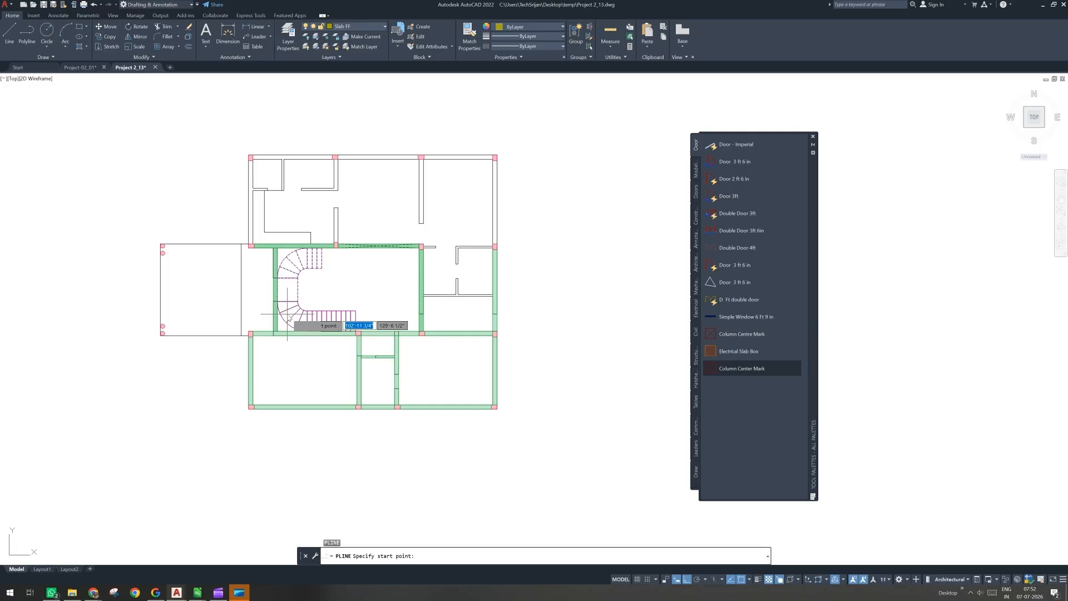
scroll(156, 340, "up", 4)
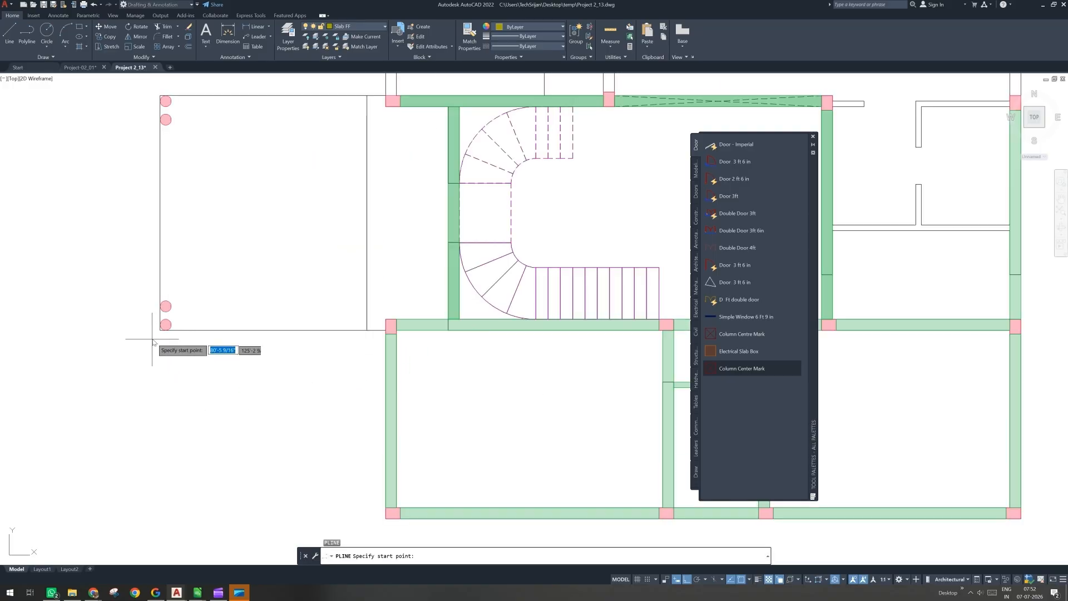
left_click(160, 329)
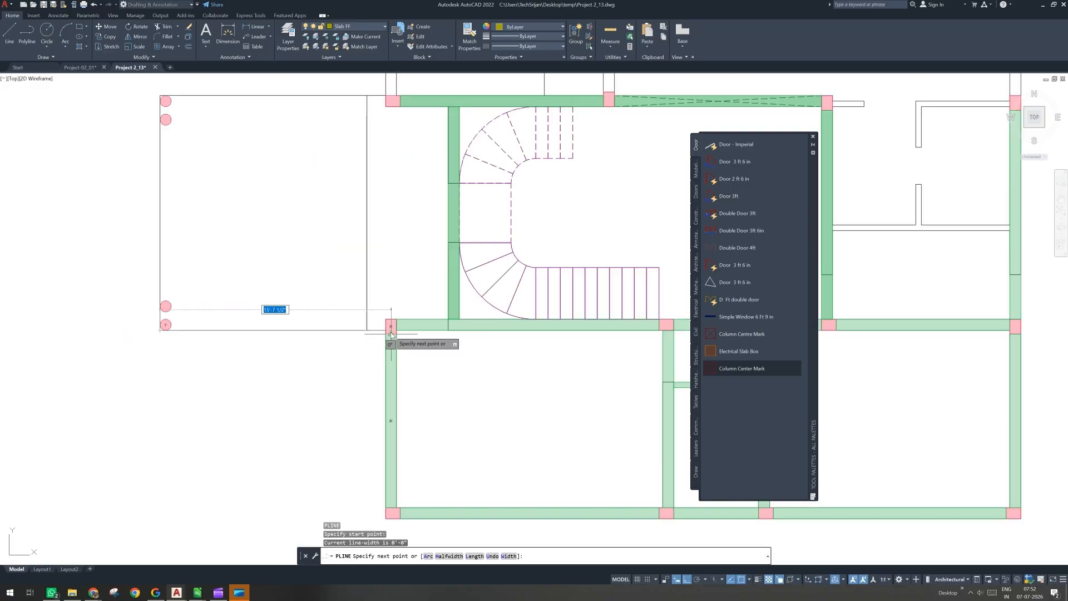
left_click(367, 329)
middle_click_drag(370, 434, 296, 319)
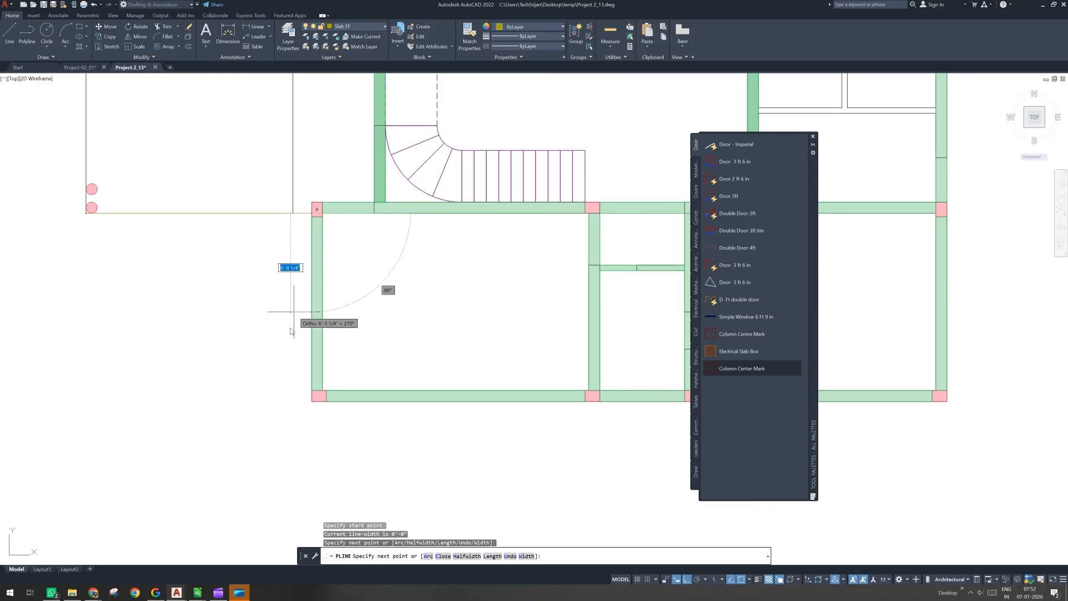
left_click(316, 401)
scroll(303, 405, "down", 4)
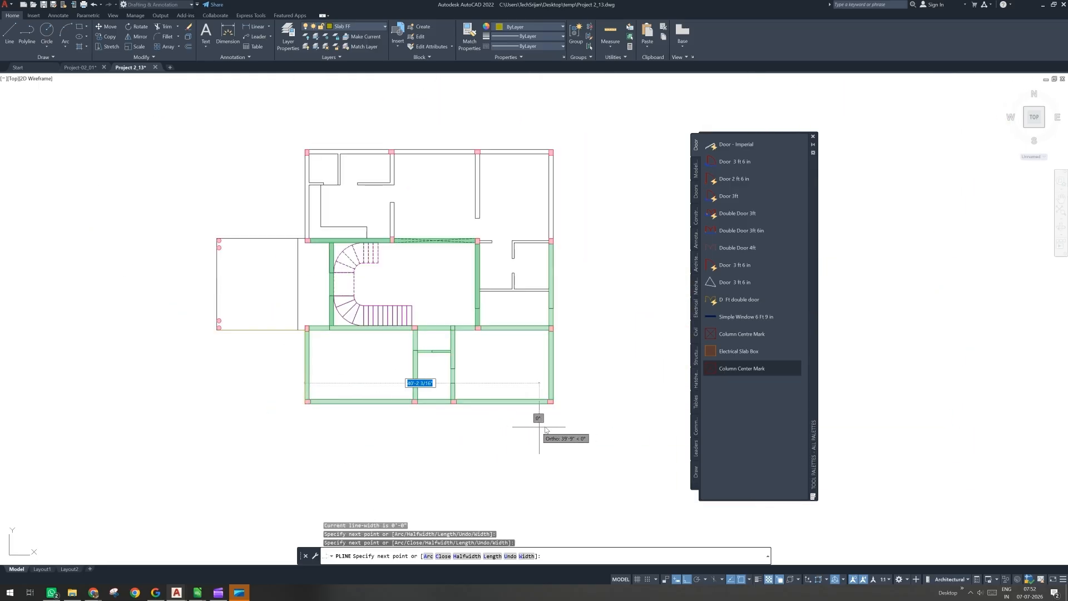
left_click(551, 402)
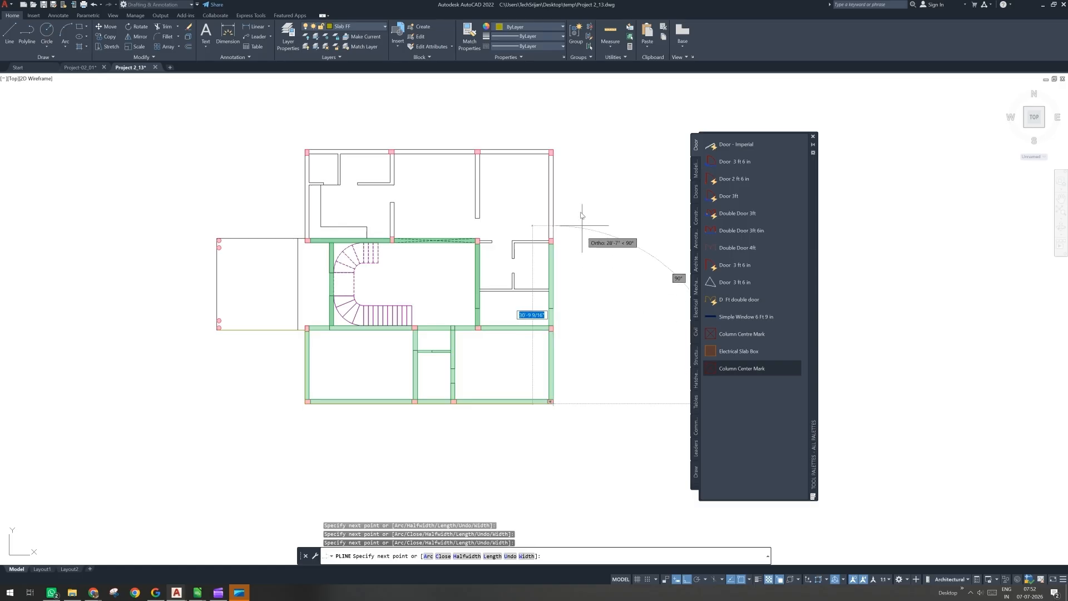
Step: Trace the slab outline up the building's right side, along the upper edge and around the round-column bay, closing the polyline
left_click(553, 151)
scroll(322, 145, "up", 4)
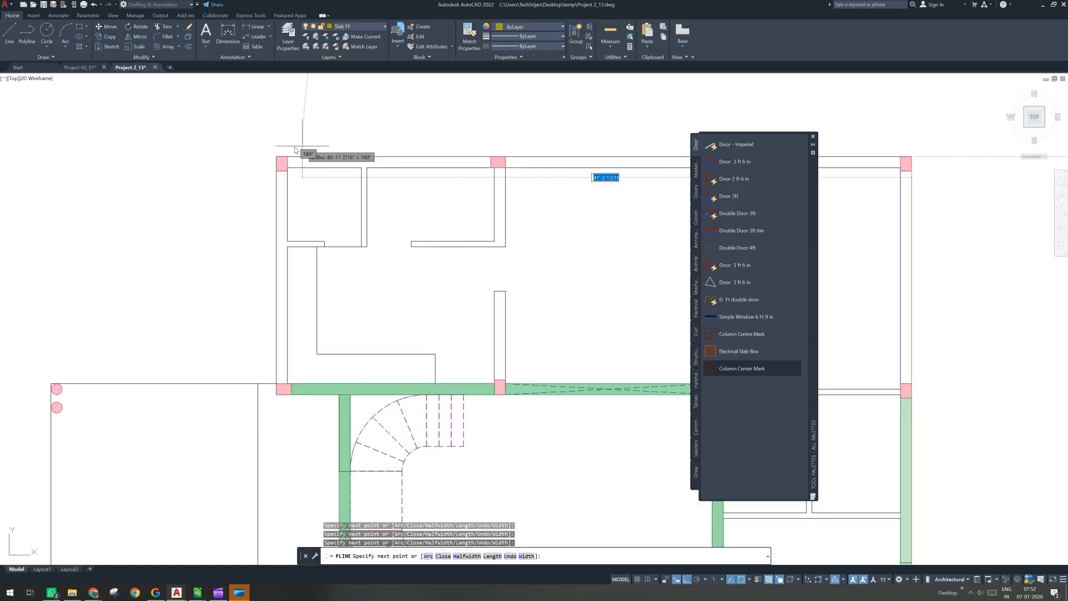
left_click(282, 165)
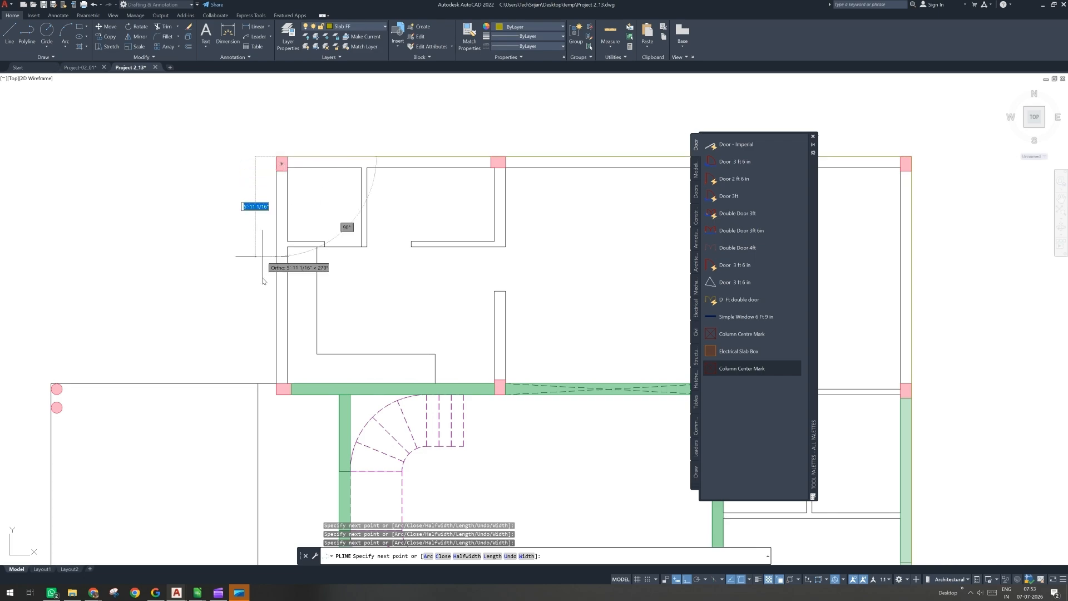
left_click(276, 384)
middle_click_drag(167, 363, 331, 233)
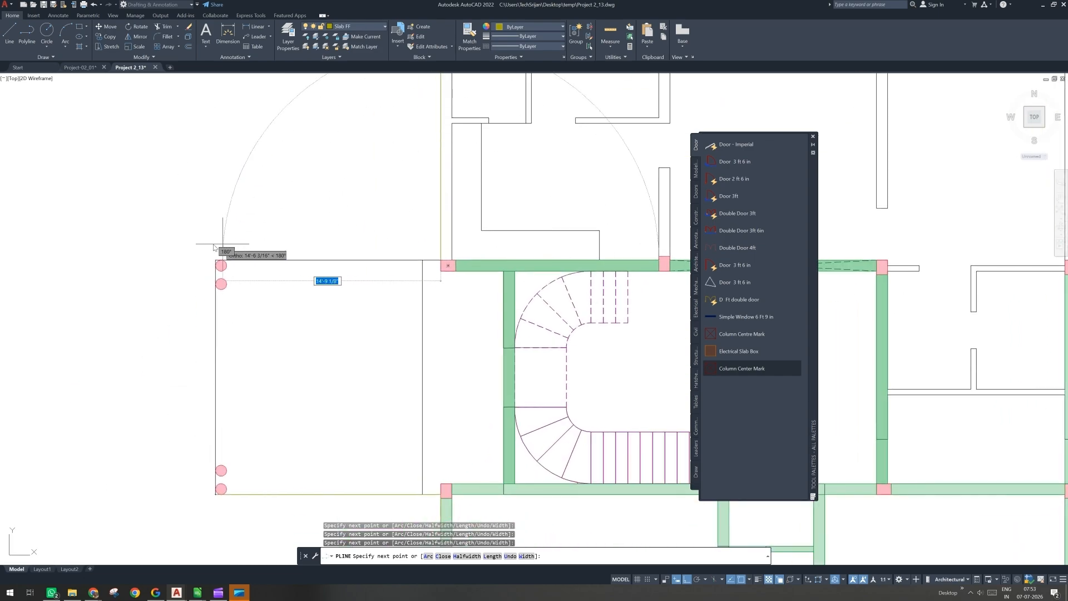
left_click(195, 261)
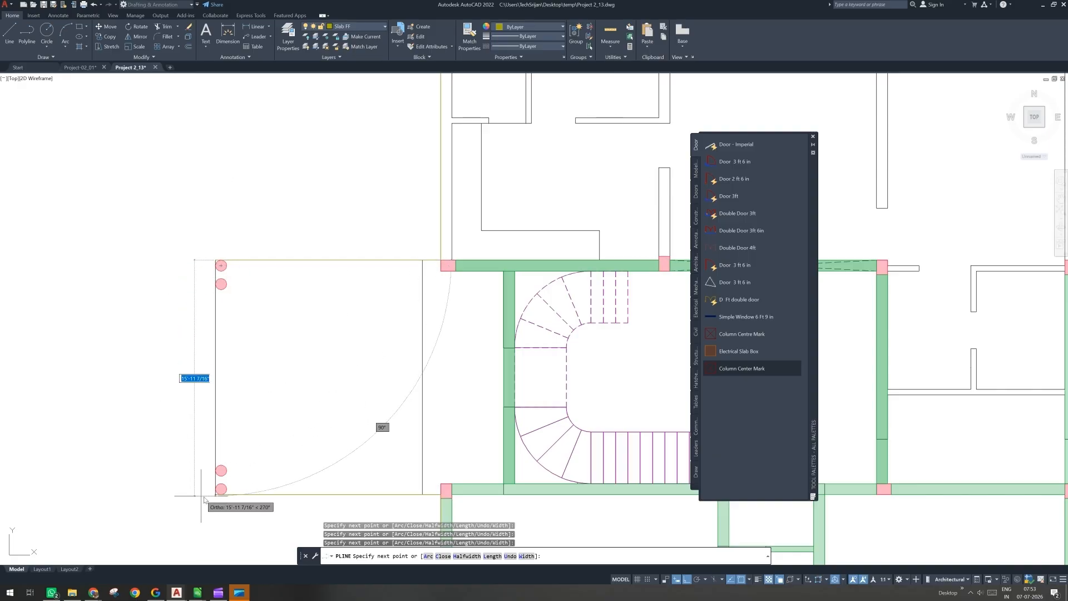
type("c")
key("Return")
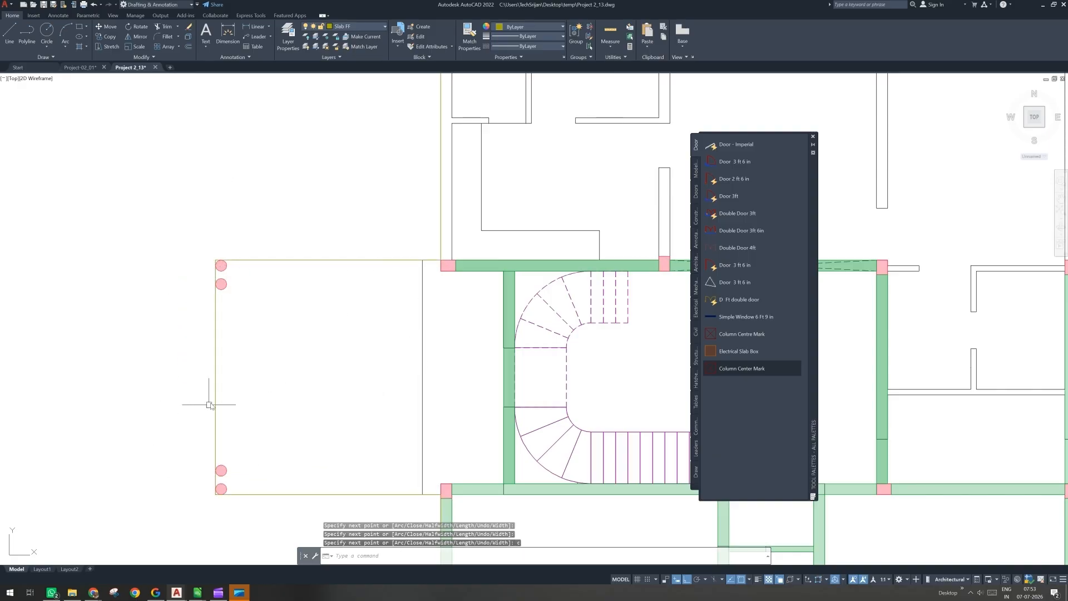
Step: Edit the closed slab outline polyline and give all its segments a width of 2
left_click(215, 389)
scroll(179, 366, "down", 6)
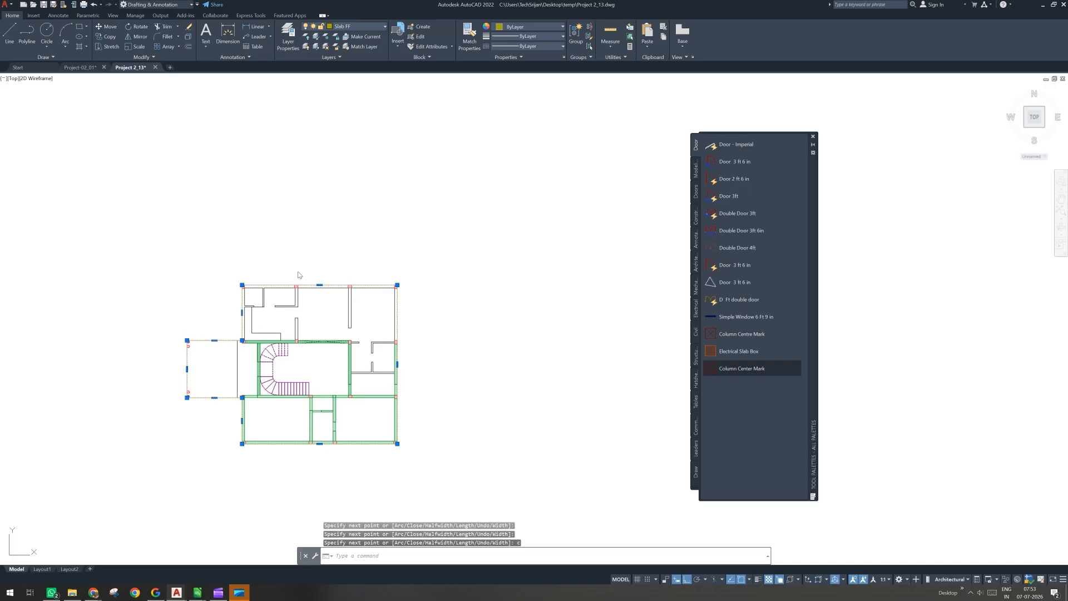
scroll(181, 368, "up", 2)
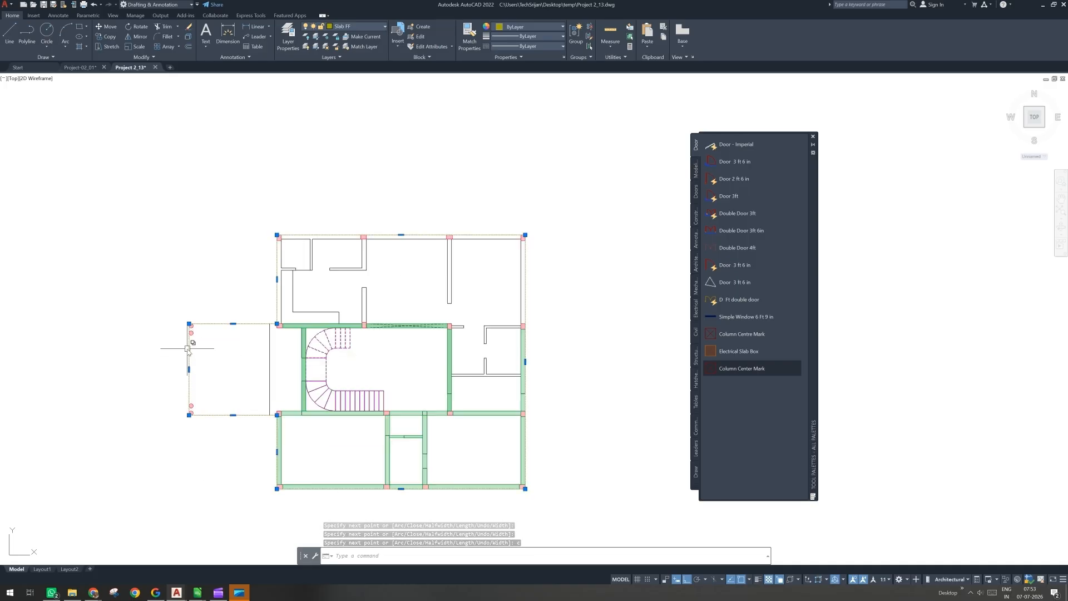
double_click(188, 349)
key("Down")
key("Down")
key("Down")
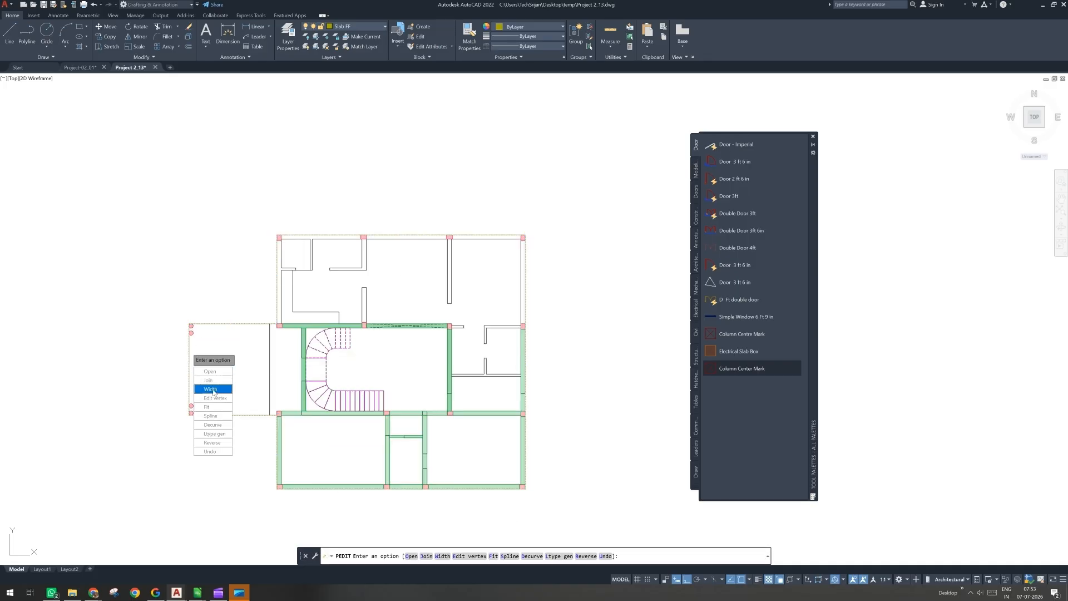
key("Return")
type("2")
key("Return")
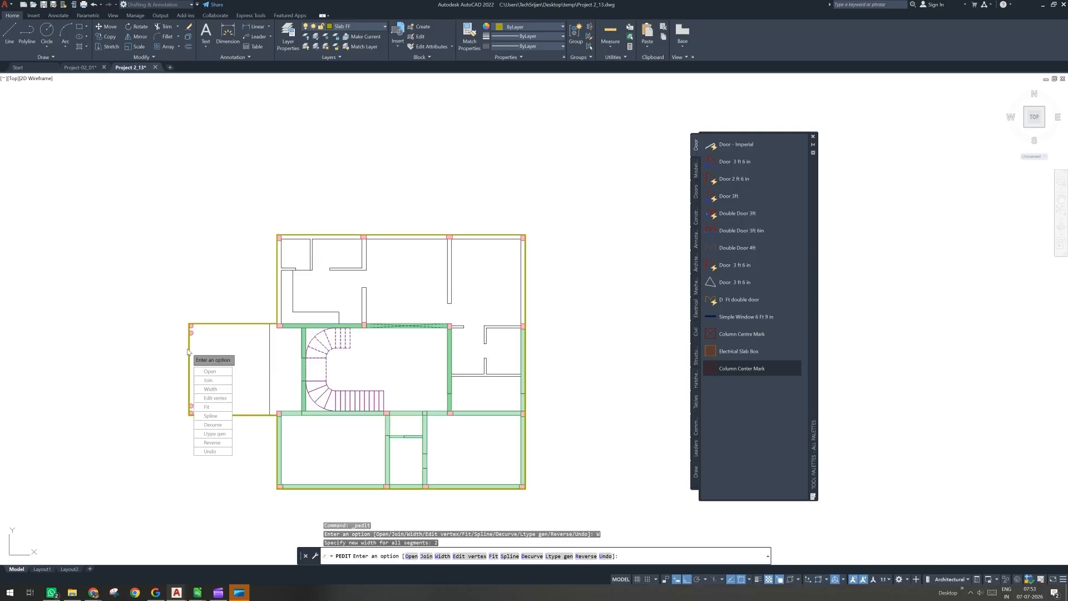
Step: Set the slab outline polyline's width to 5 and end the polyline edit
key("Down")
key("Down")
key("Down")
key("Return")
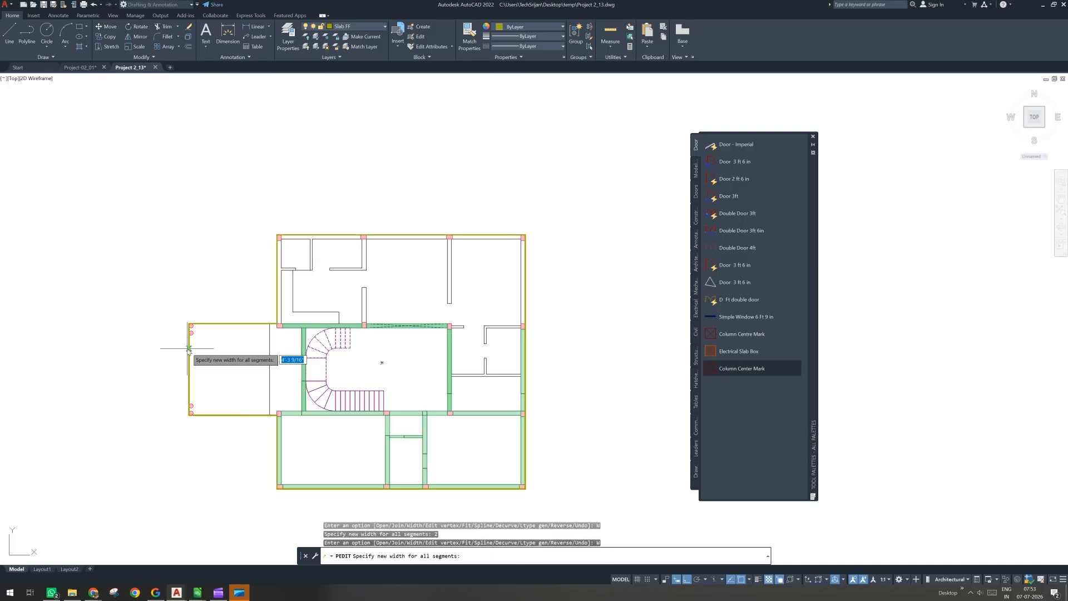
type("5")
key("Return")
key("Escape")
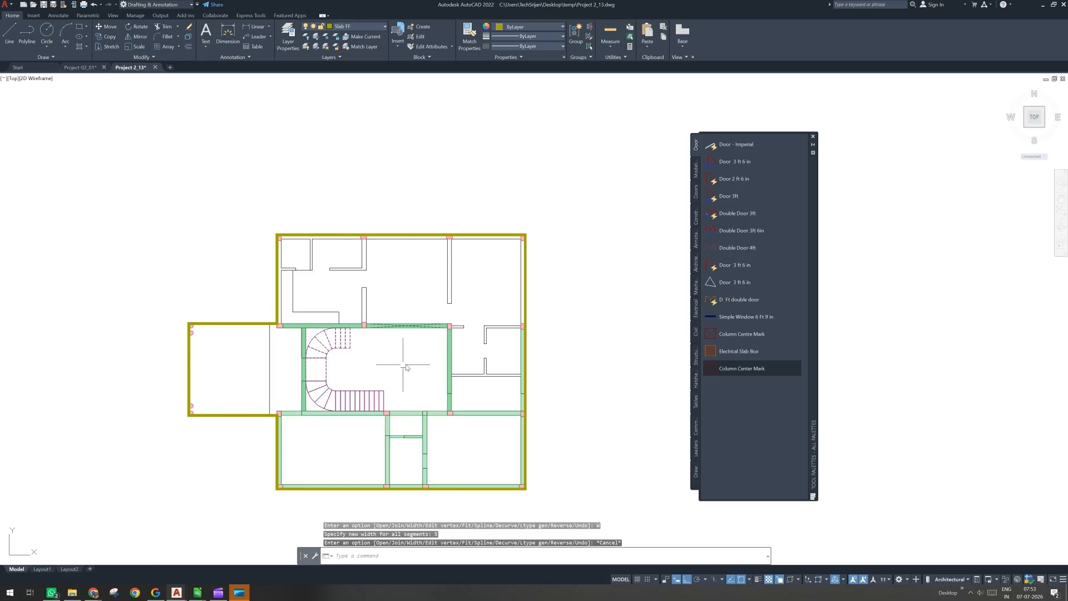
Step: Start a stair cutout polyline at the lower flight's outer corner beside the column and run it along the beam to the stairwell's lower left corner
middle_click_drag(406, 368, 453, 335)
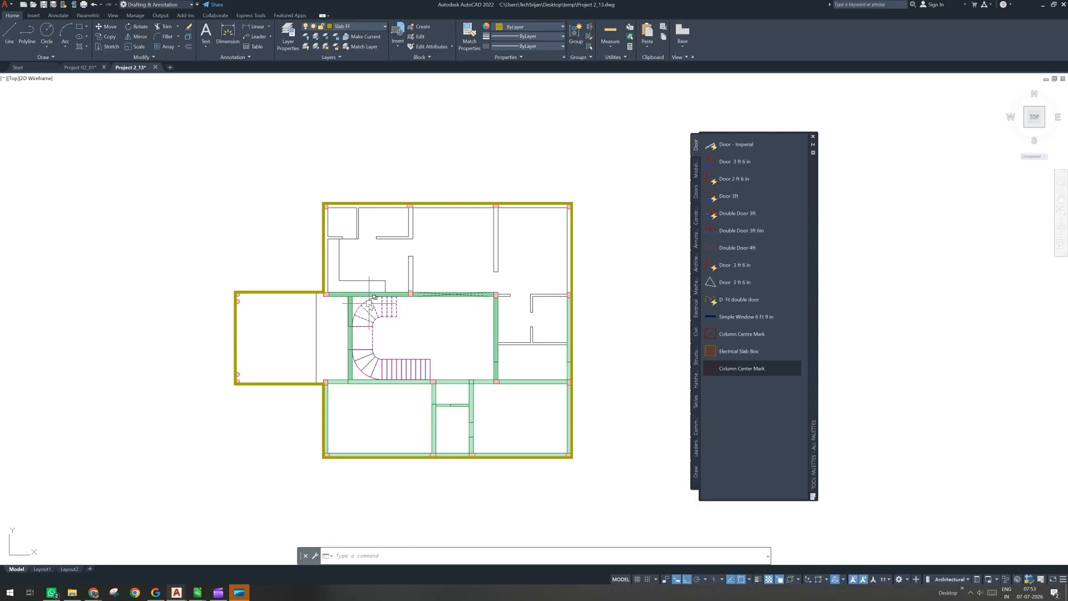
scroll(399, 342, "up", 4)
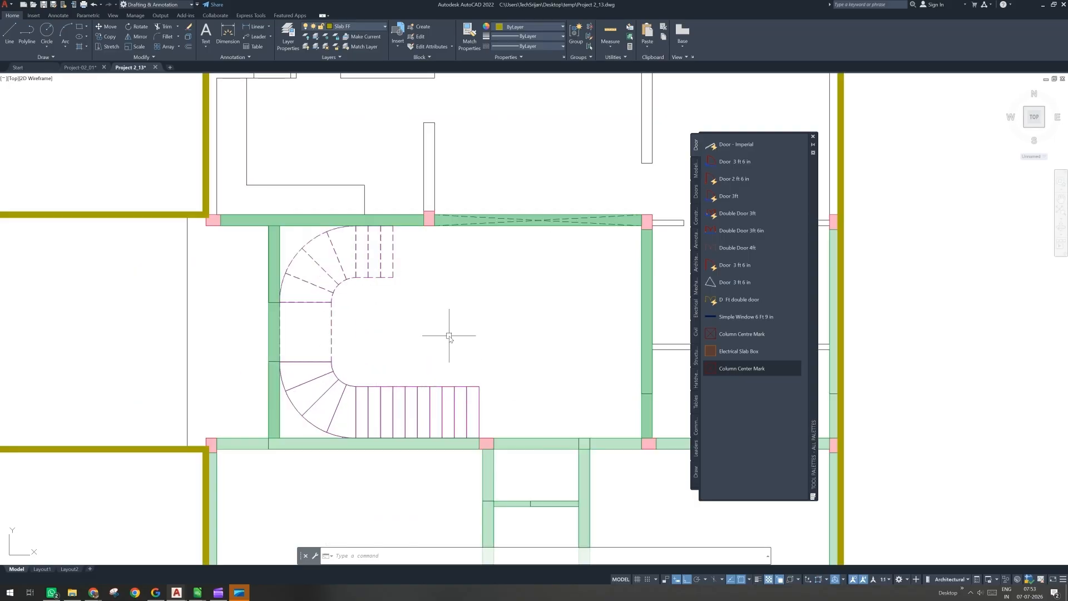
scroll(449, 336, "down", 2)
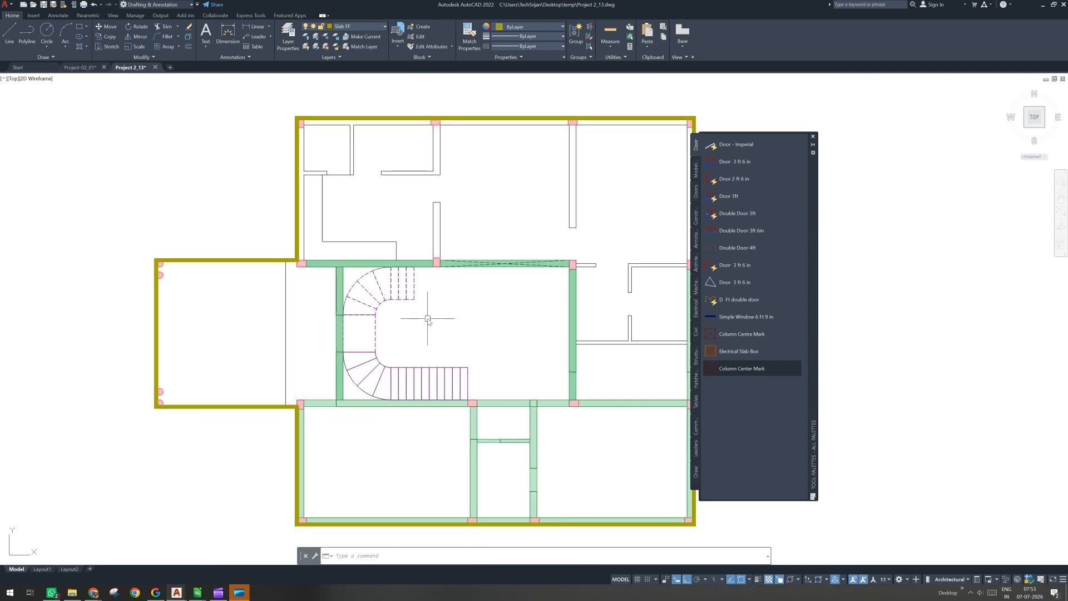
key("Return")
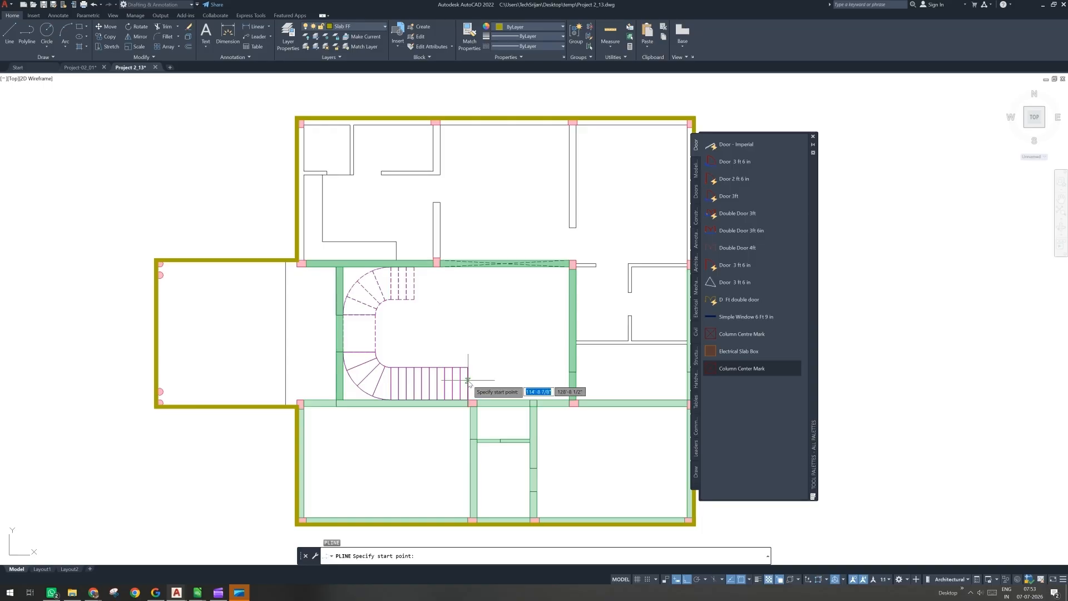
scroll(467, 380, "up", 2)
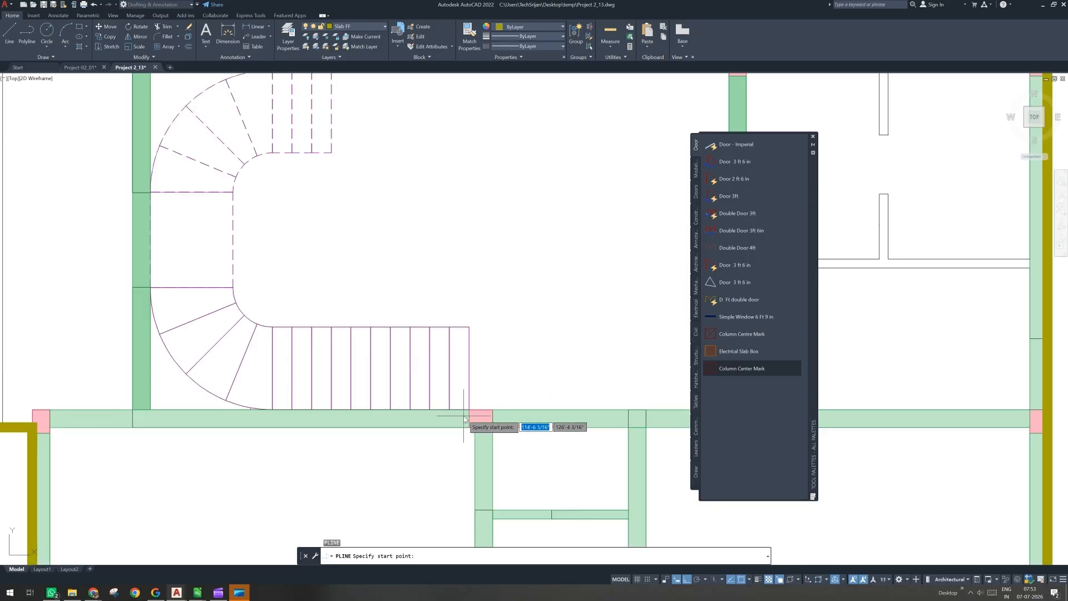
scroll(470, 412, "up", 2)
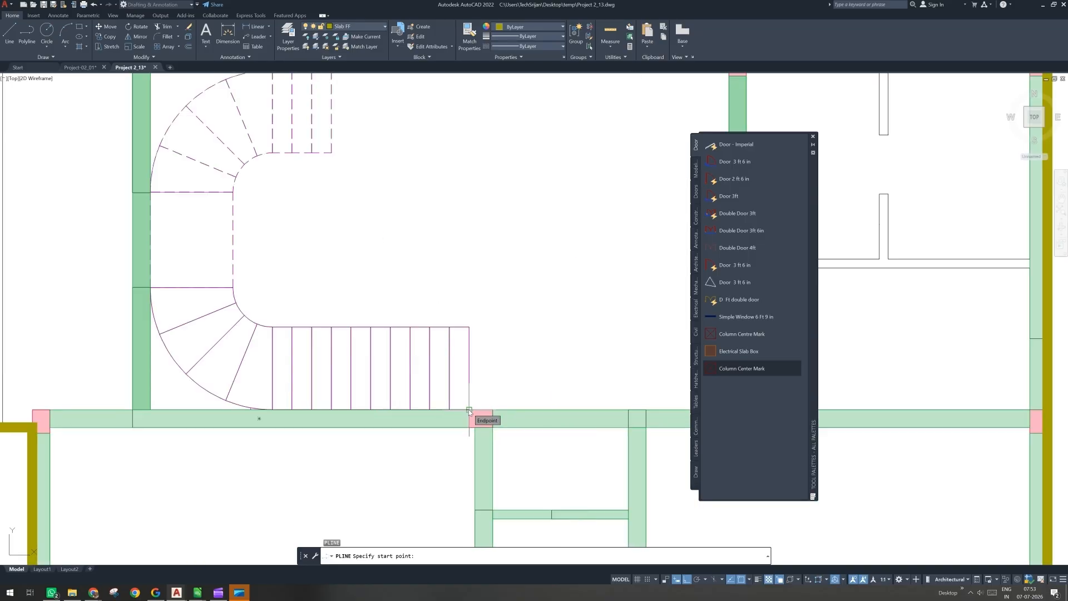
left_click(469, 412)
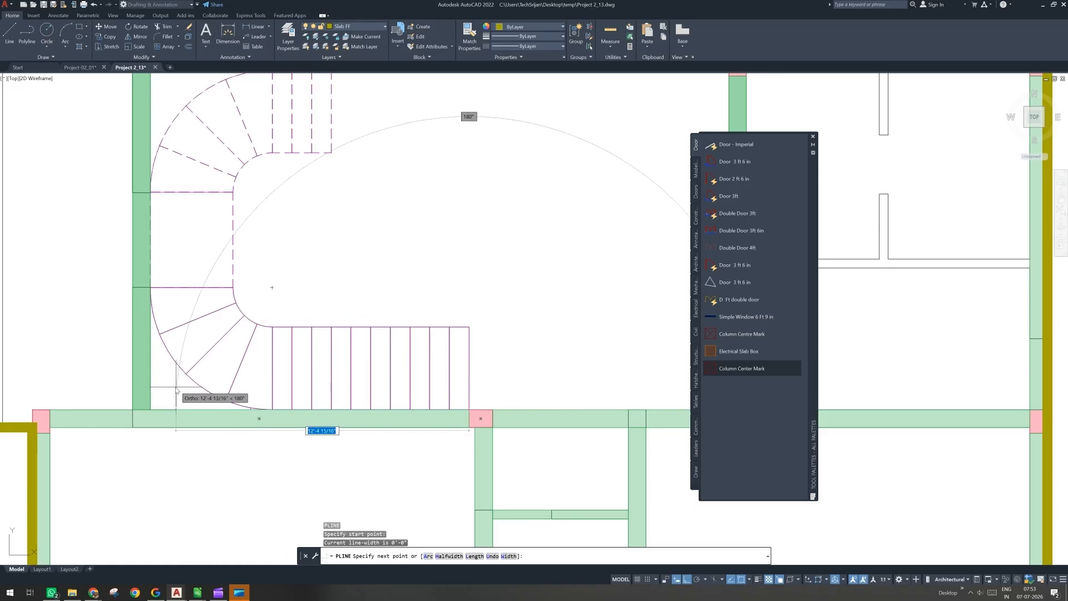
scroll(176, 389, "down", 2)
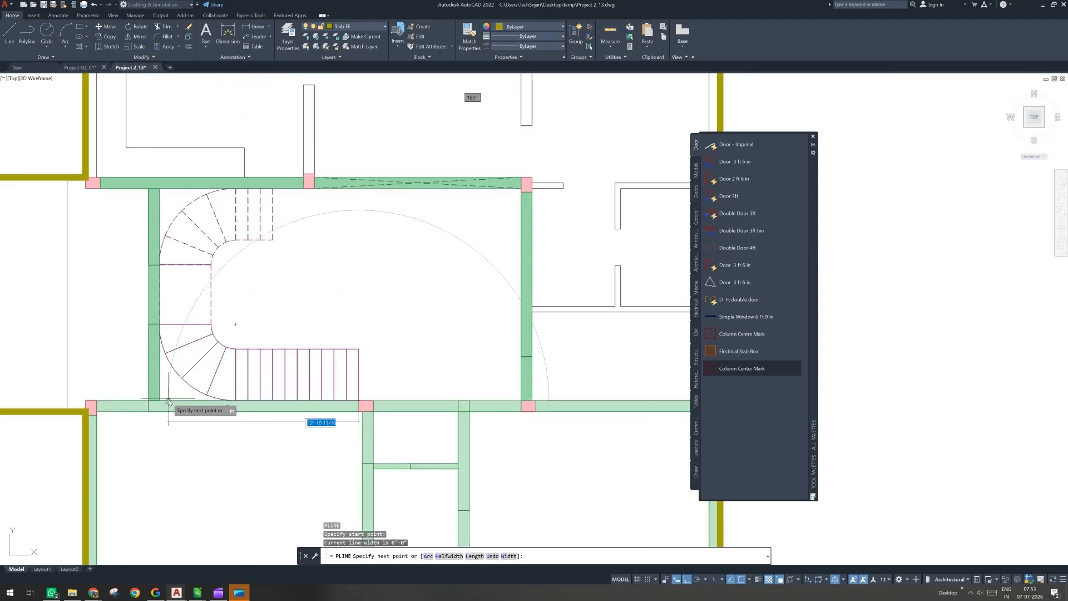
scroll(168, 400, "up", 2)
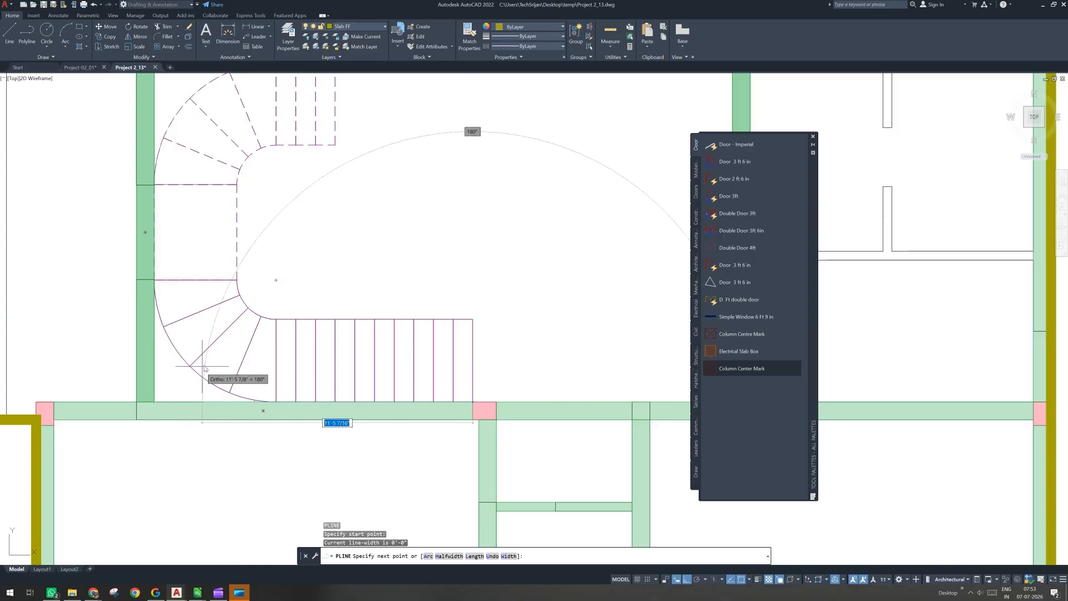
left_click(158, 403)
Step: Continue the cutout polyline up the stairwell's left wall, across to the dashed flight's end, down its last riser and back to the inner curve
middle_click_drag(164, 296, 185, 446)
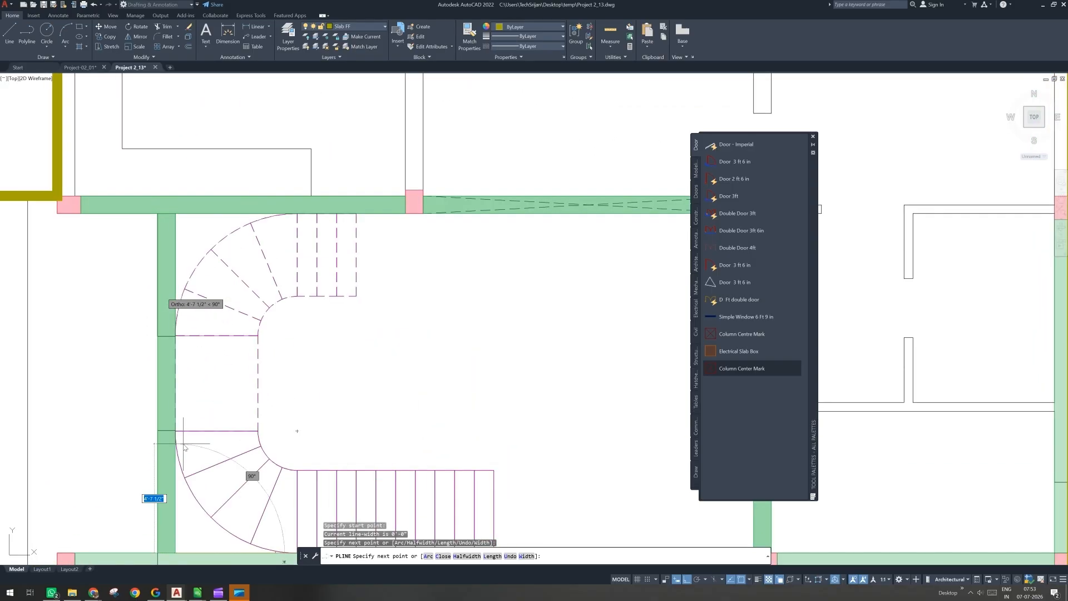
left_click(176, 215)
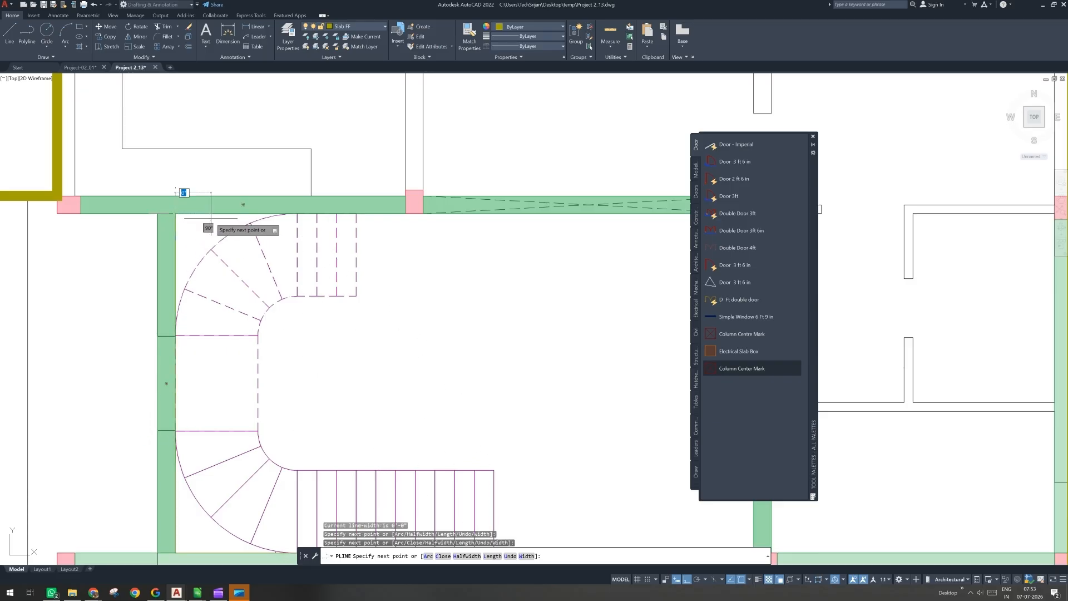
left_click(357, 214)
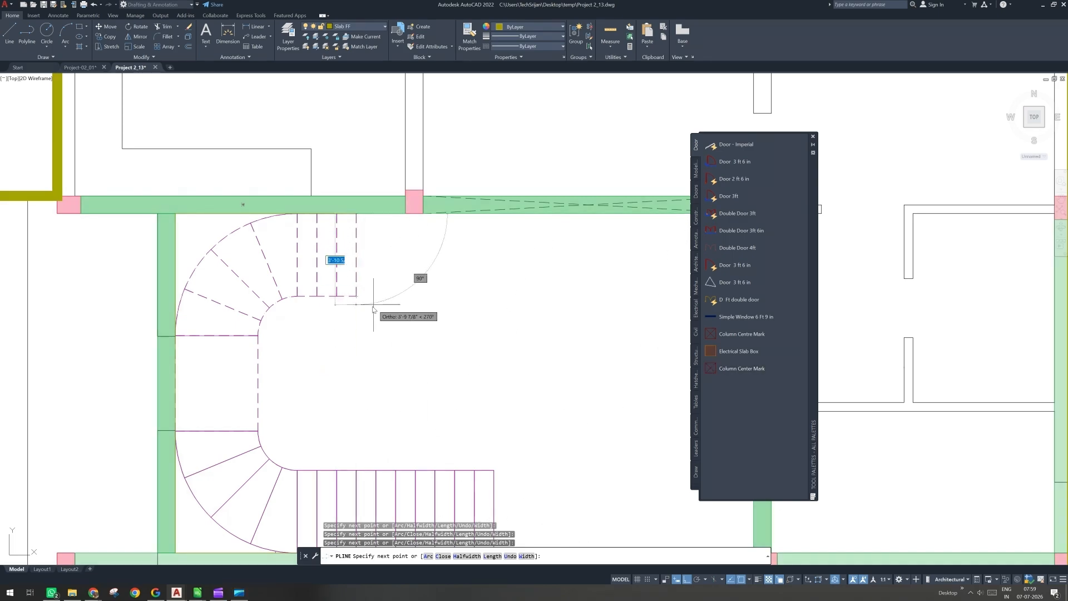
middle_click_drag(369, 306, 373, 310)
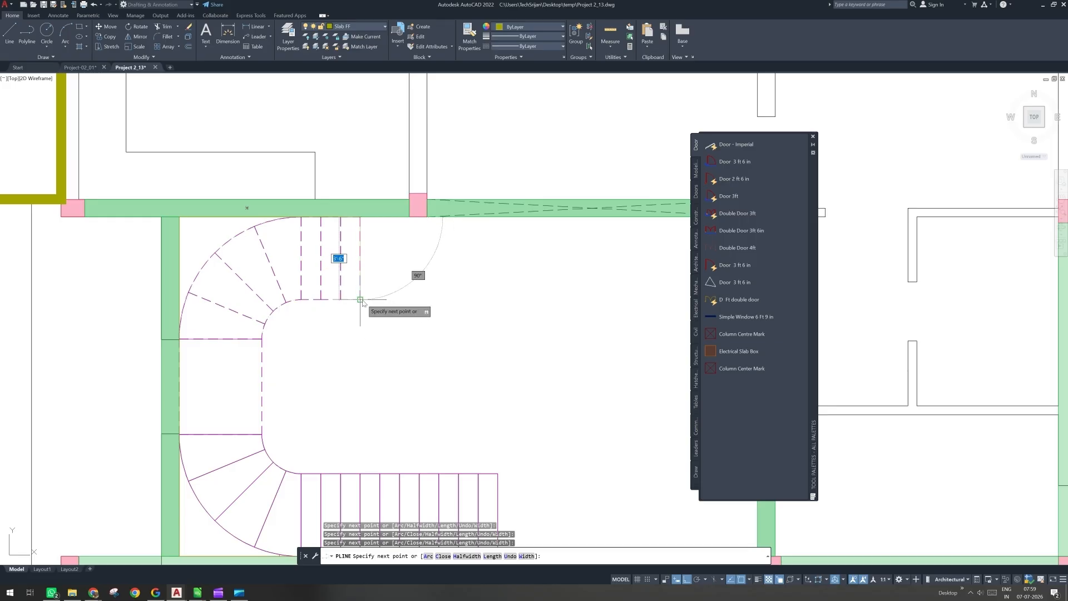
mouse_move(474, 409)
middle_mouse_down()
mouse_move(398, 257)
mouse_move(419, 375)
middle_mouse_up()
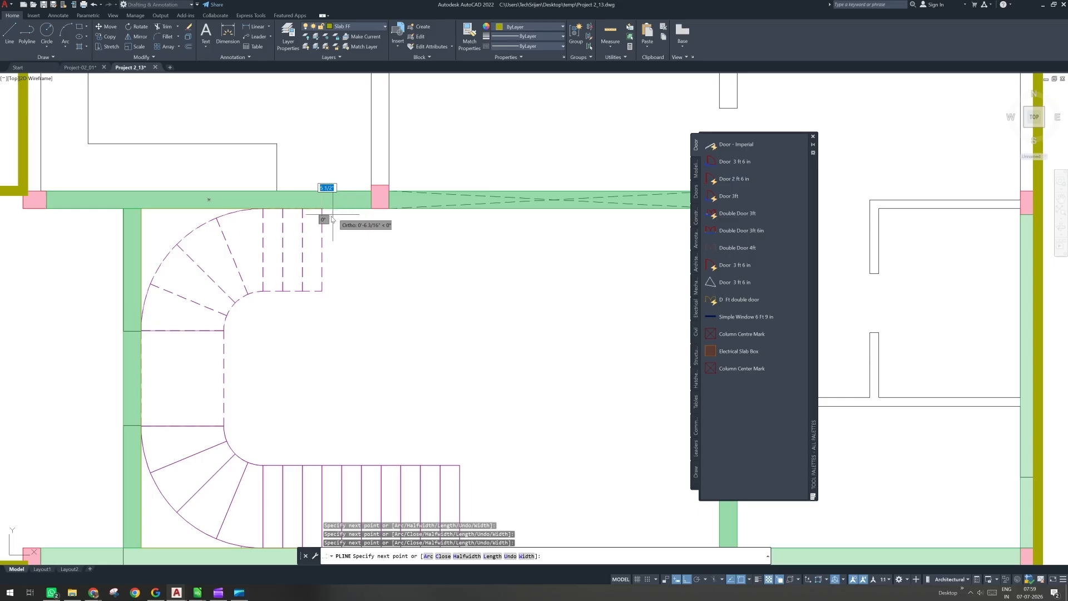
scroll(329, 222, "up", 2)
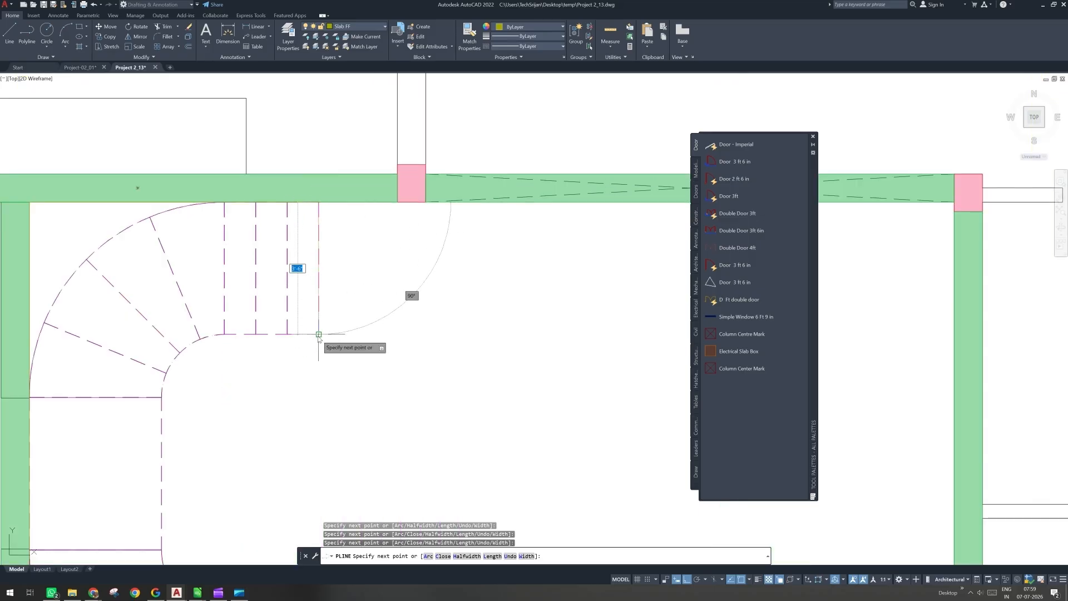
left_click(320, 335)
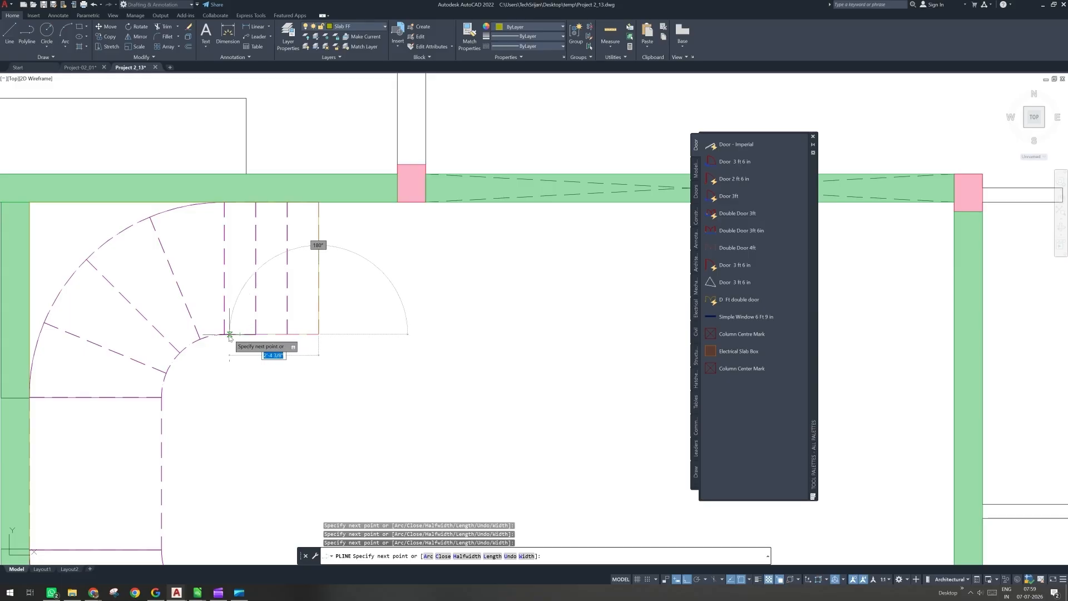
scroll(225, 334, "up", 5)
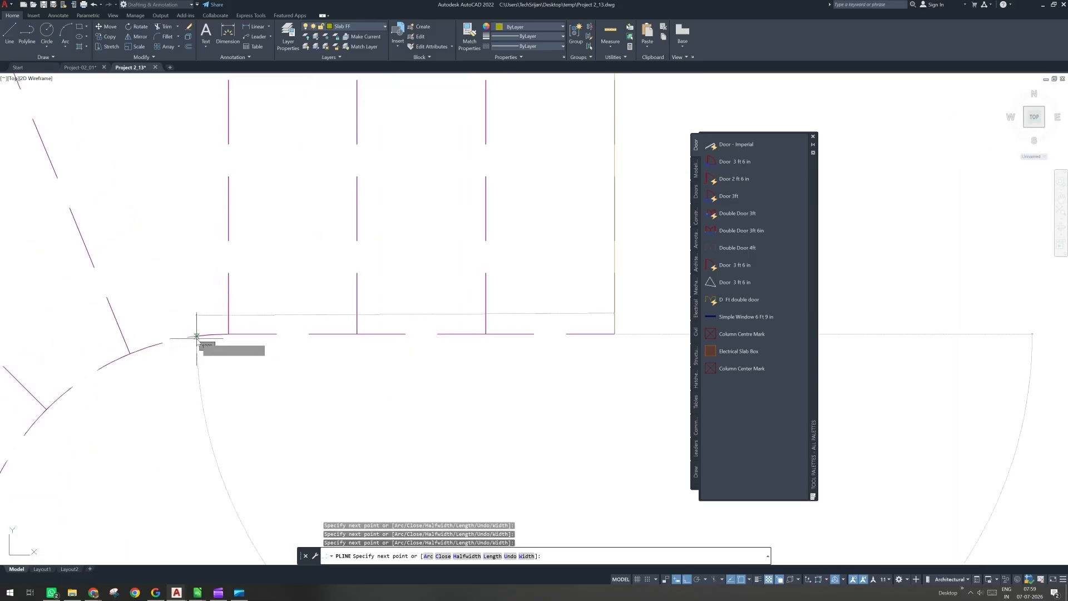
left_click(228, 334)
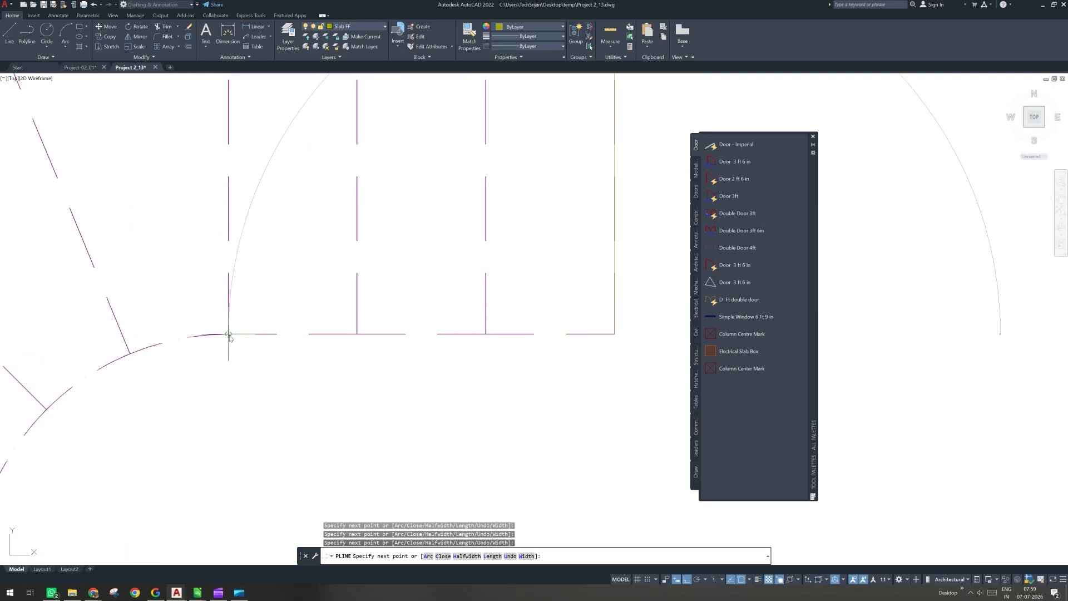
Step: Switch the polyline to arc segments with Ortho off and trace the upper inner curve of the stair to the landing edge
scroll(226, 357, "down", 5)
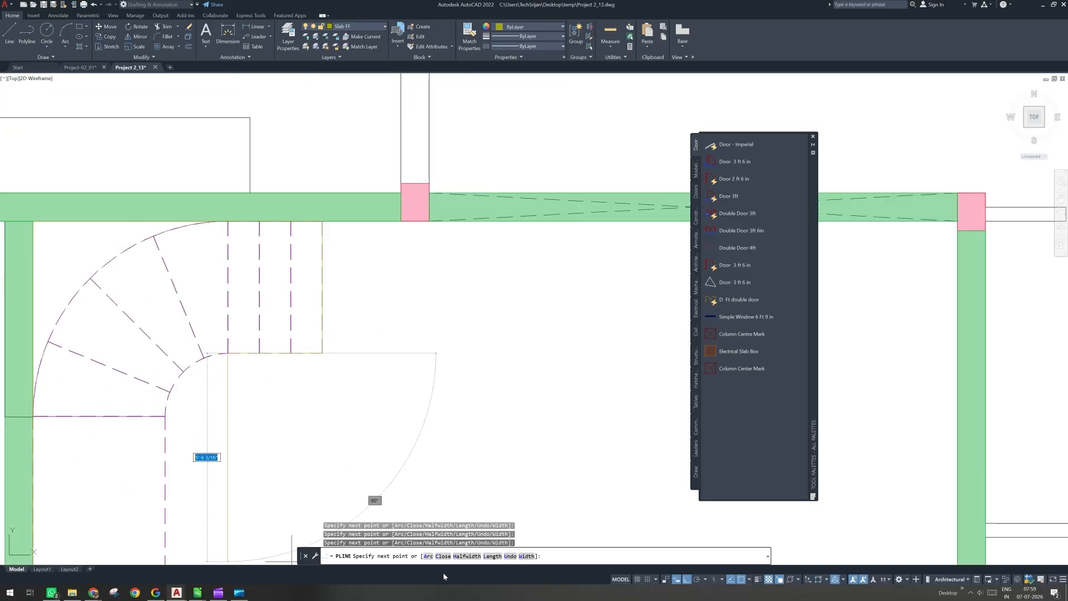
left_click(428, 557)
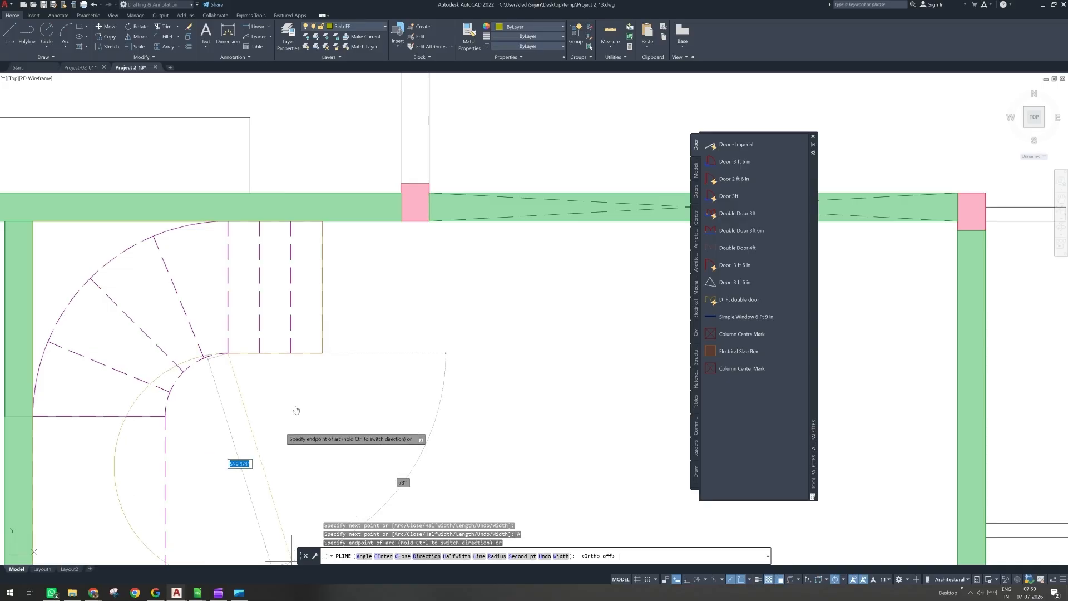
key("F8")
scroll(237, 406, "down", 3)
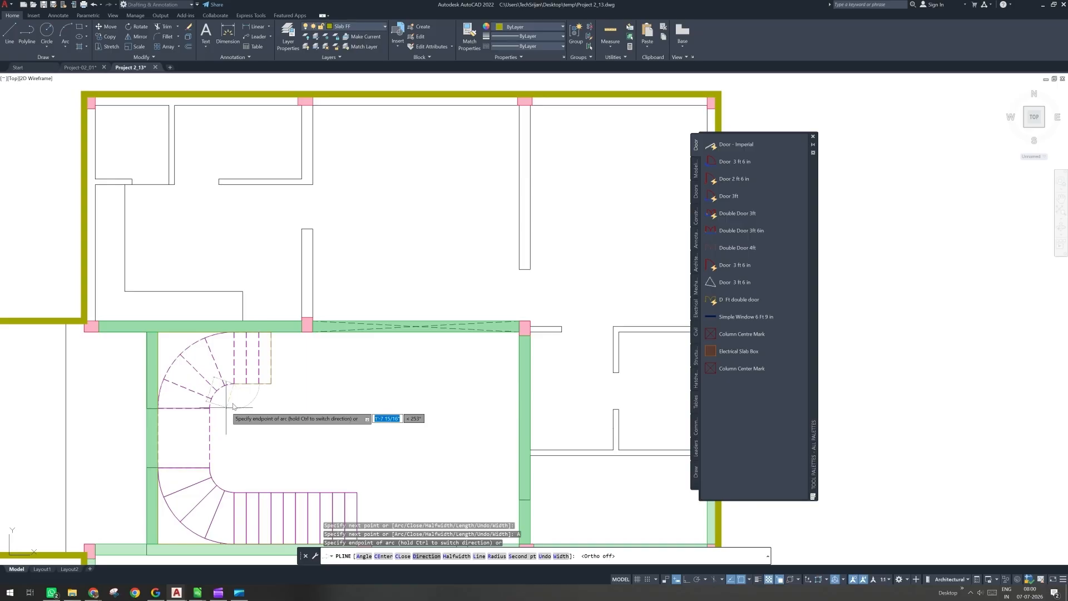
middle_click_drag(234, 407, 290, 371)
scroll(290, 371, "up", 5)
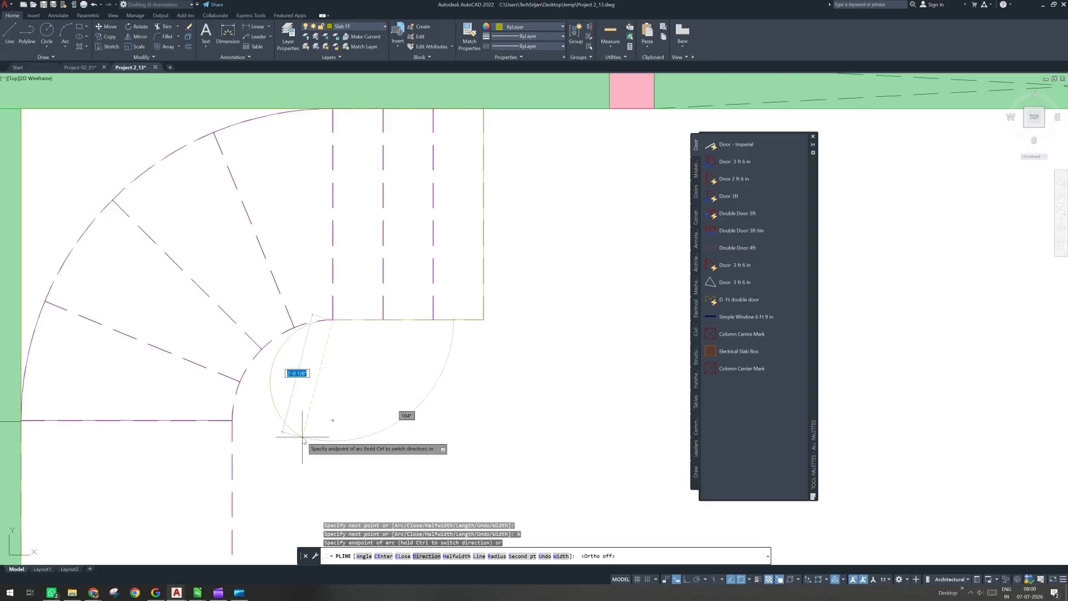
left_click(232, 420)
middle_click_drag(304, 475, 264, 309)
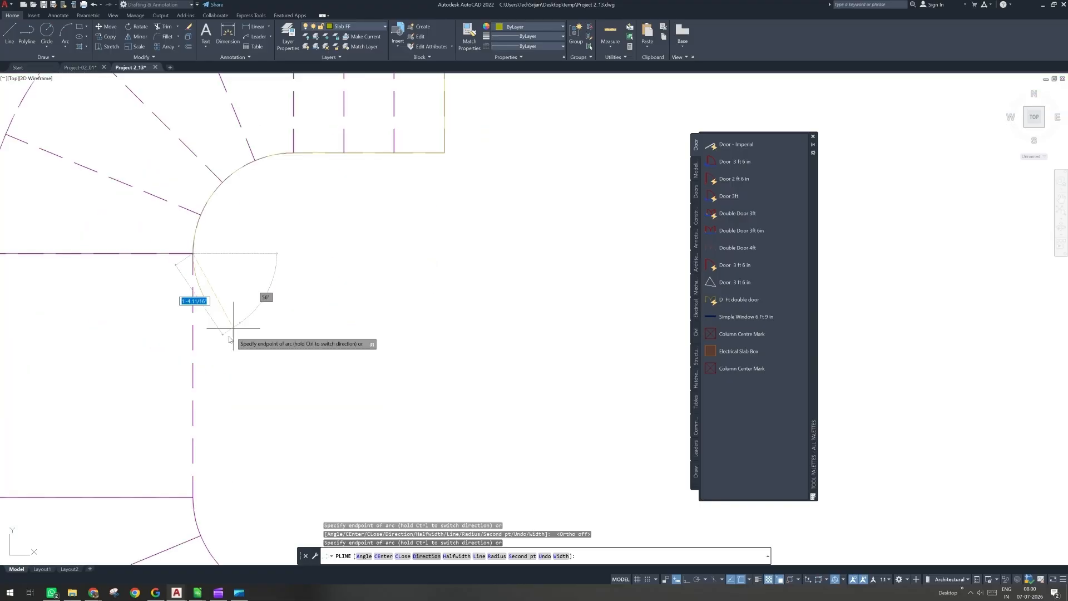
scroll(229, 339, "down", 3)
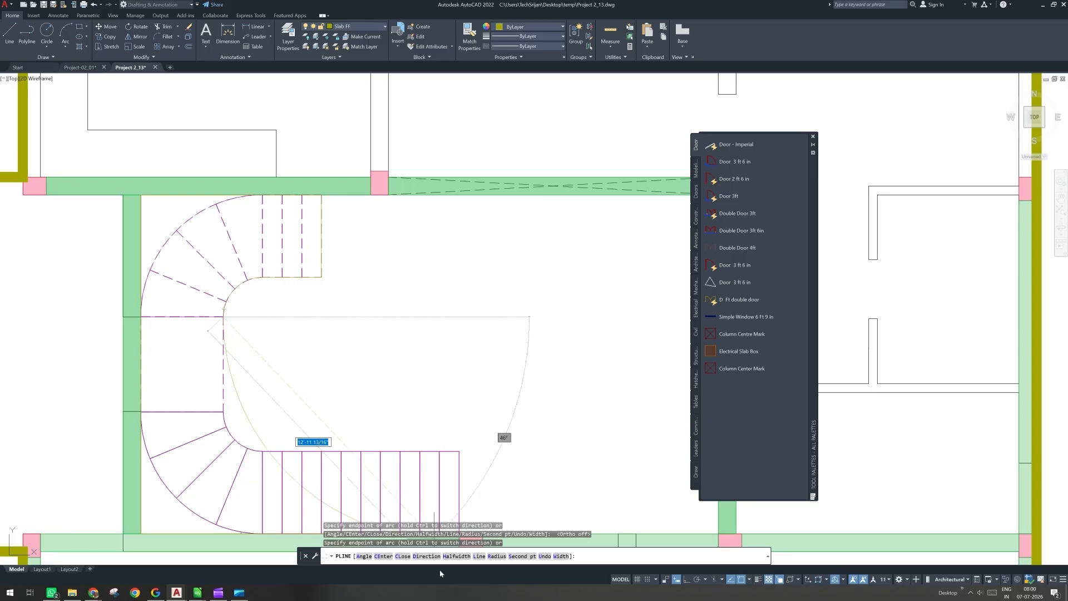
Step: Switch the cutout polyline to straight segments and run it down the landing's inner edge to the start of the lower inner curve
left_click(480, 557)
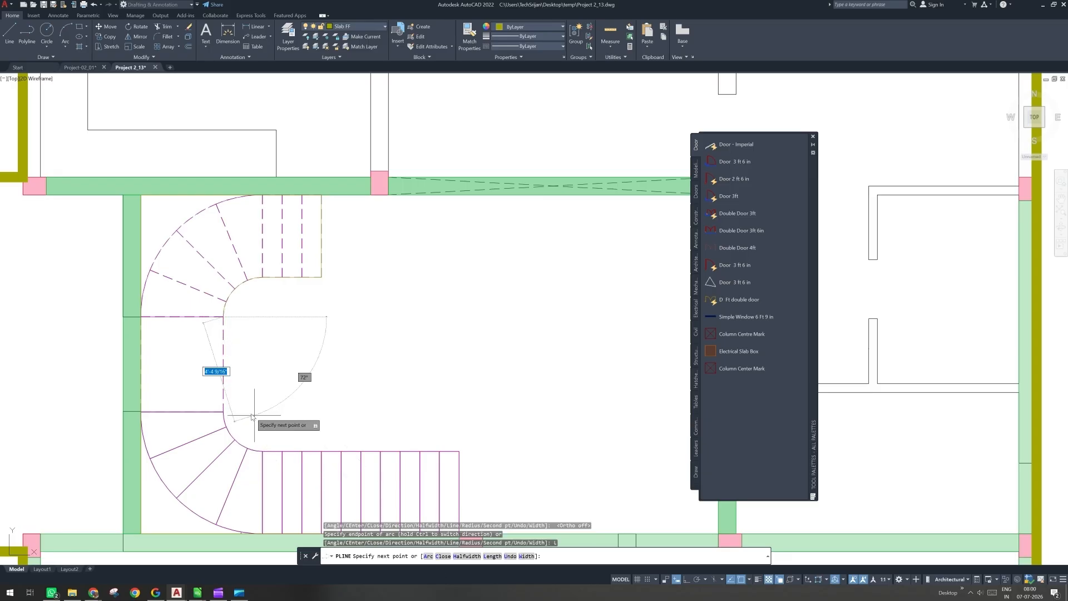
scroll(237, 408, "up", 2)
left_click(221, 415)
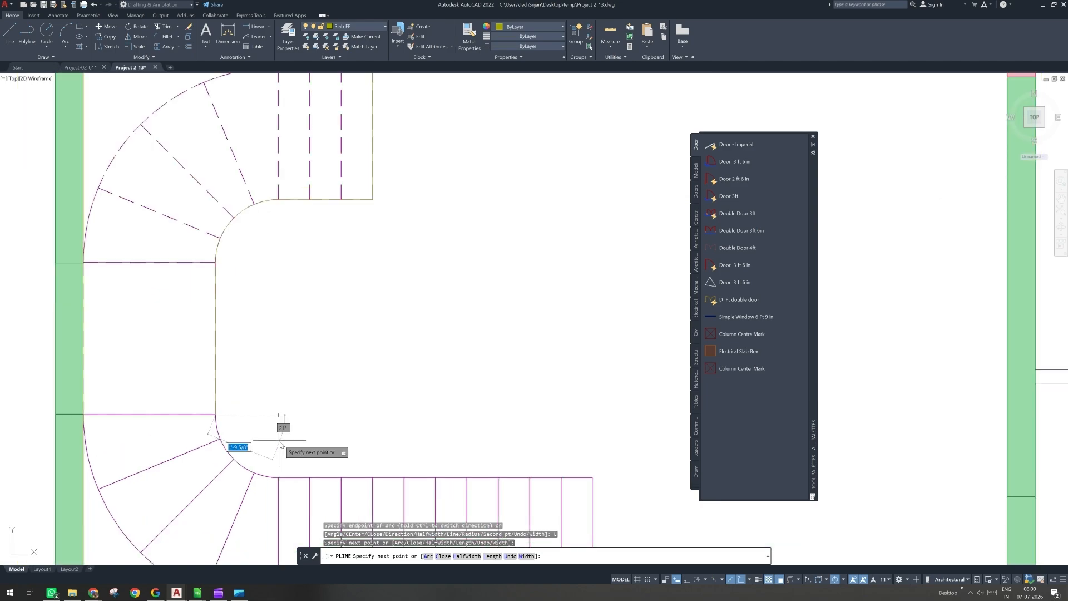
middle_click_drag(280, 441, 258, 361)
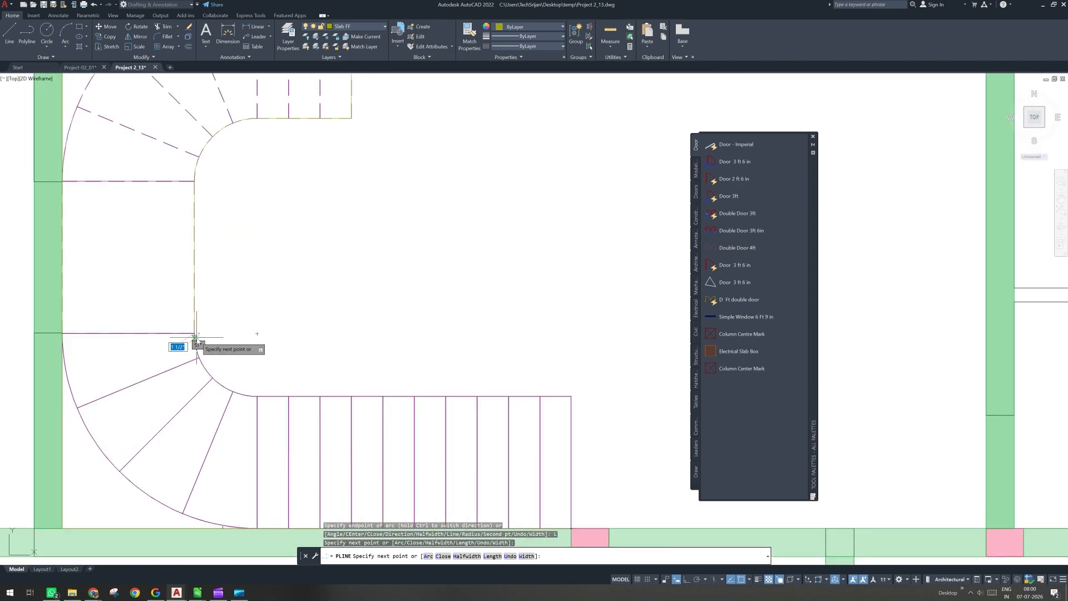
Step: Trace the stair's lower inner curve with an arc segment ending where the straight lower flight begins
left_click(429, 556)
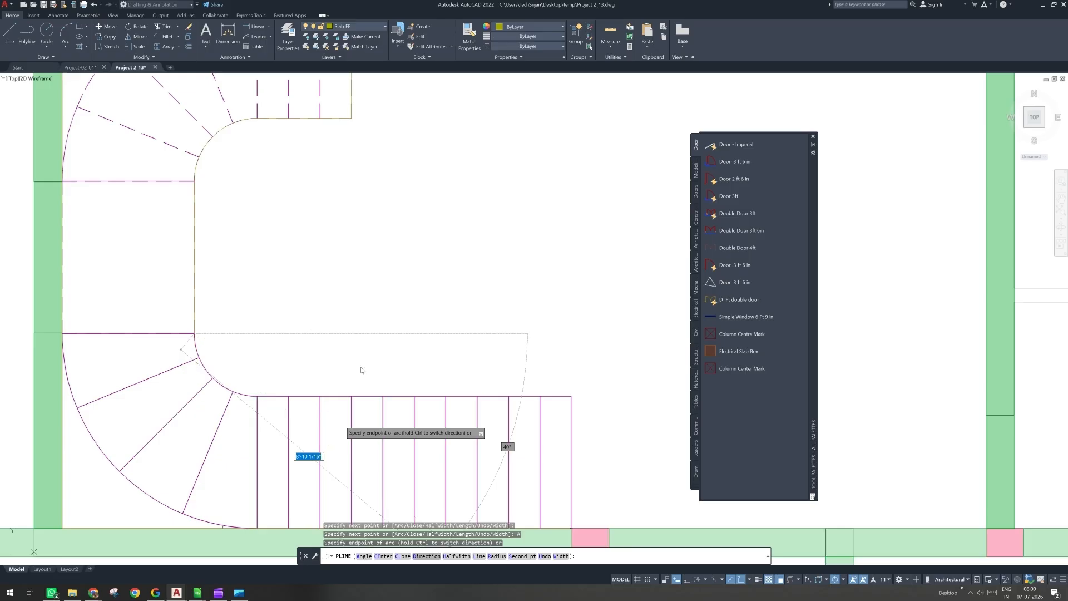
scroll(256, 381, "up", 4)
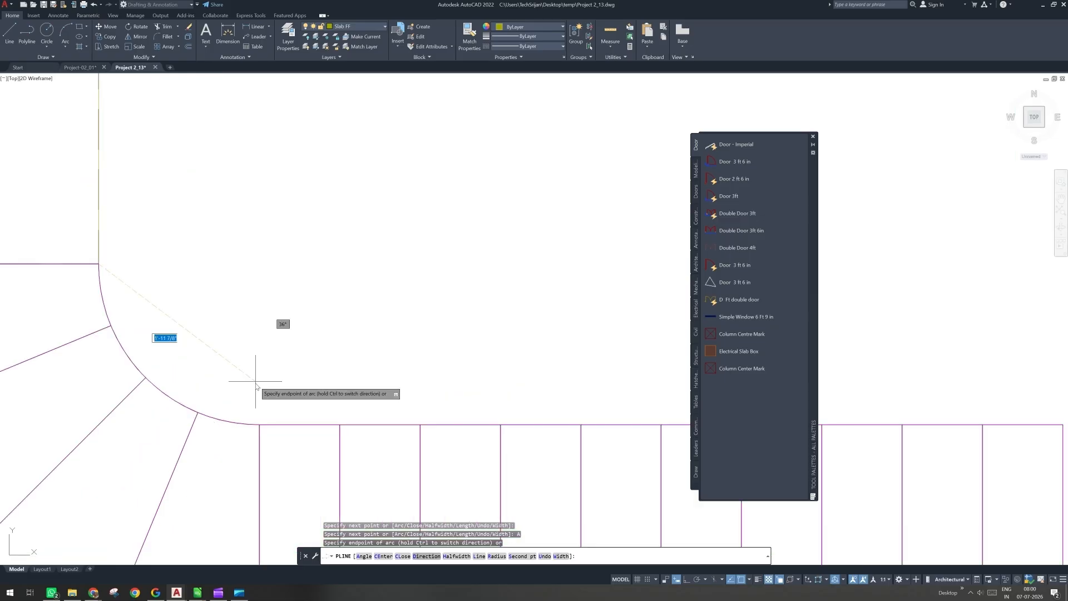
left_click(258, 427)
scroll(234, 414, "down", 4)
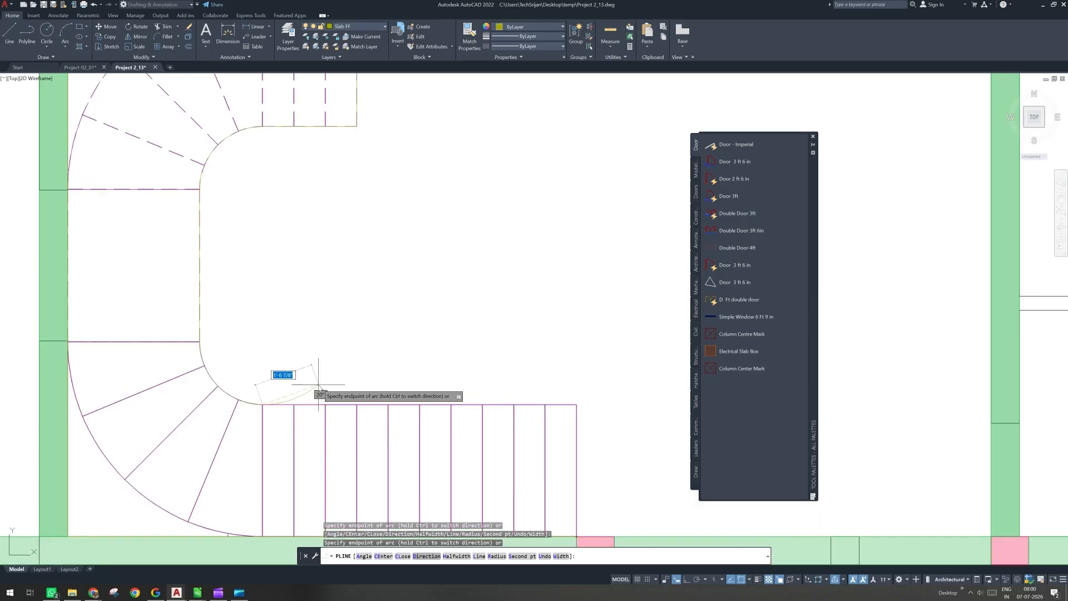
middle_click_drag(362, 371, 371, 349)
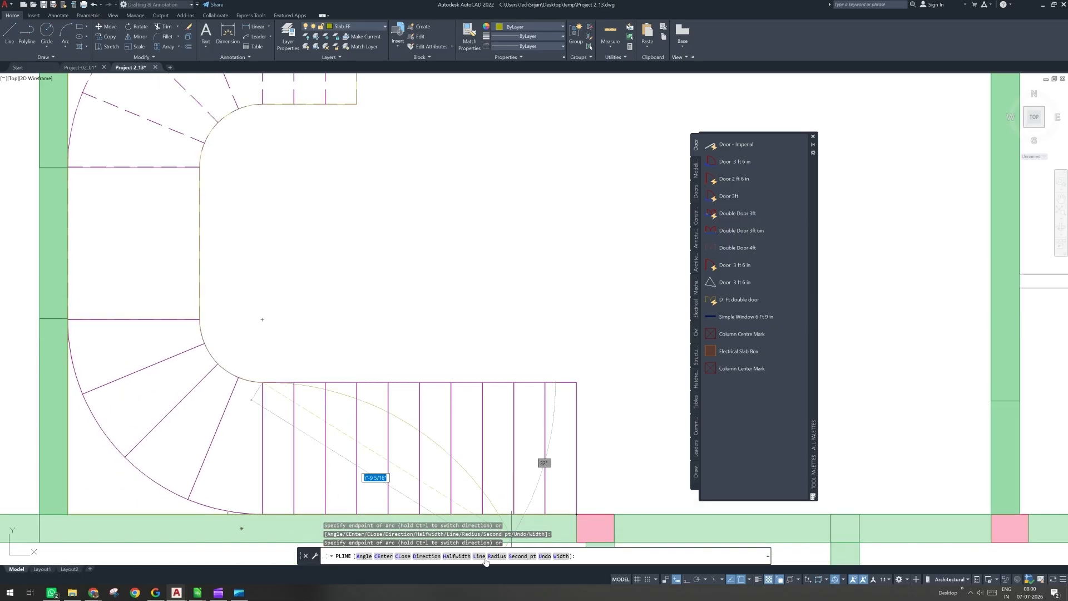
Step: Return to line segments, follow the lower flight's inner edge to its last riser and close the cutout polyline
left_click(485, 558)
scroll(435, 315, "down", 2)
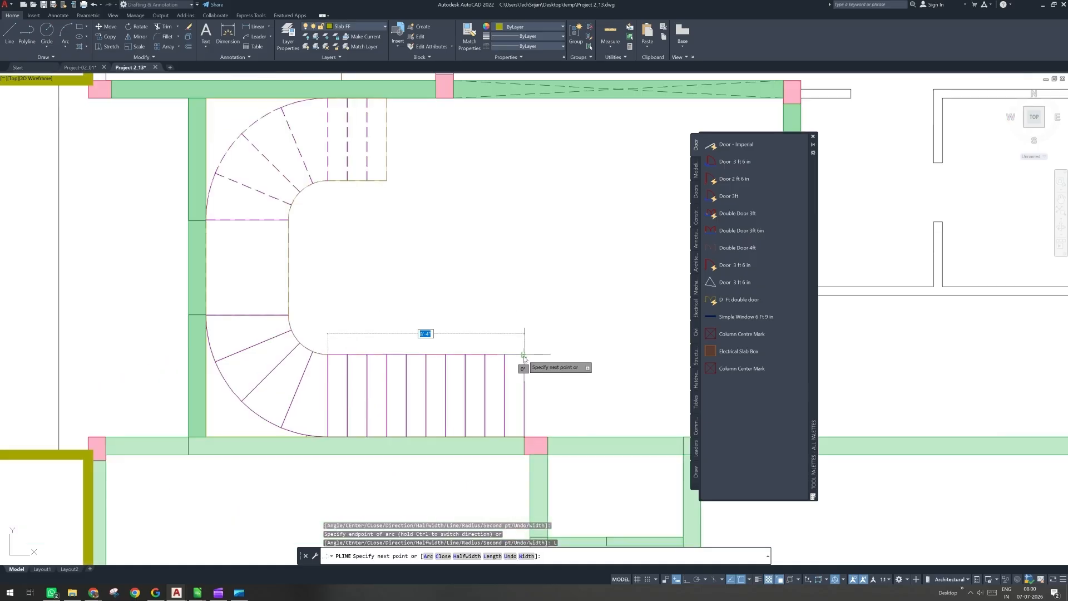
left_click(524, 355)
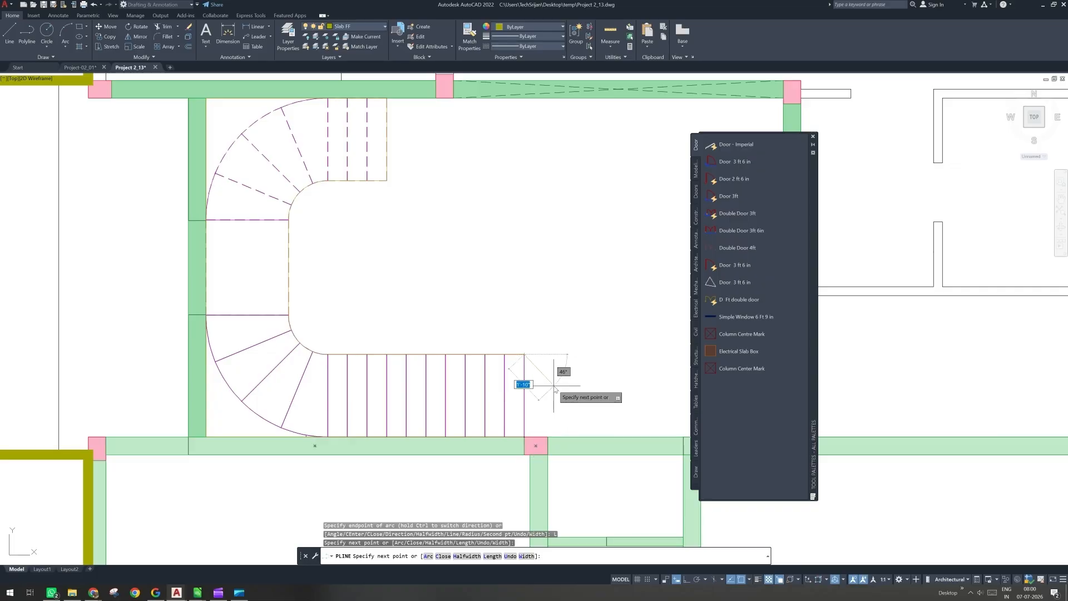
scroll(512, 428, "up", 2)
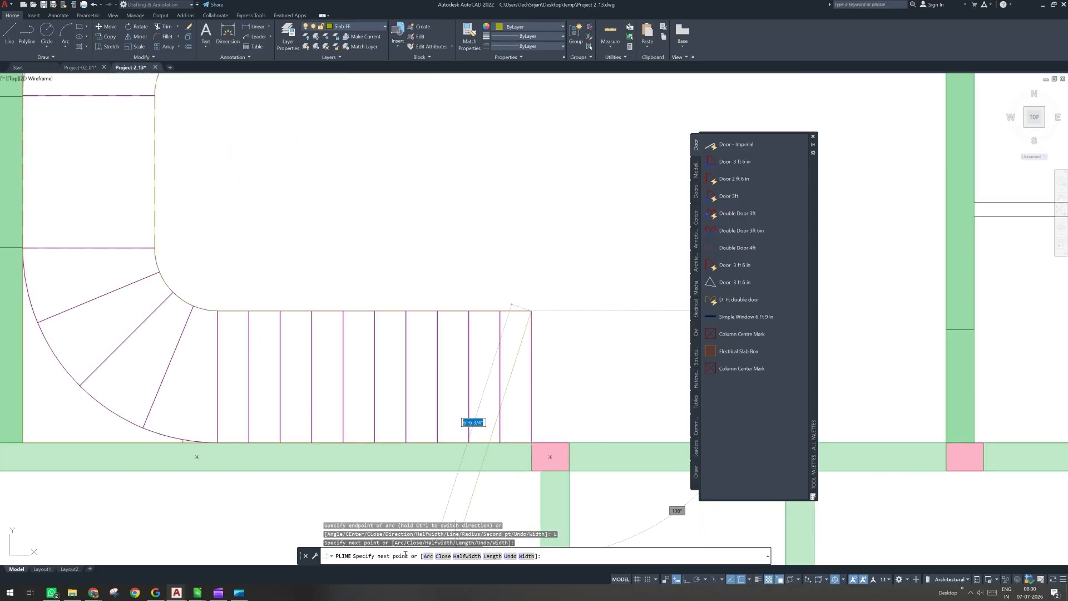
left_click(443, 559)
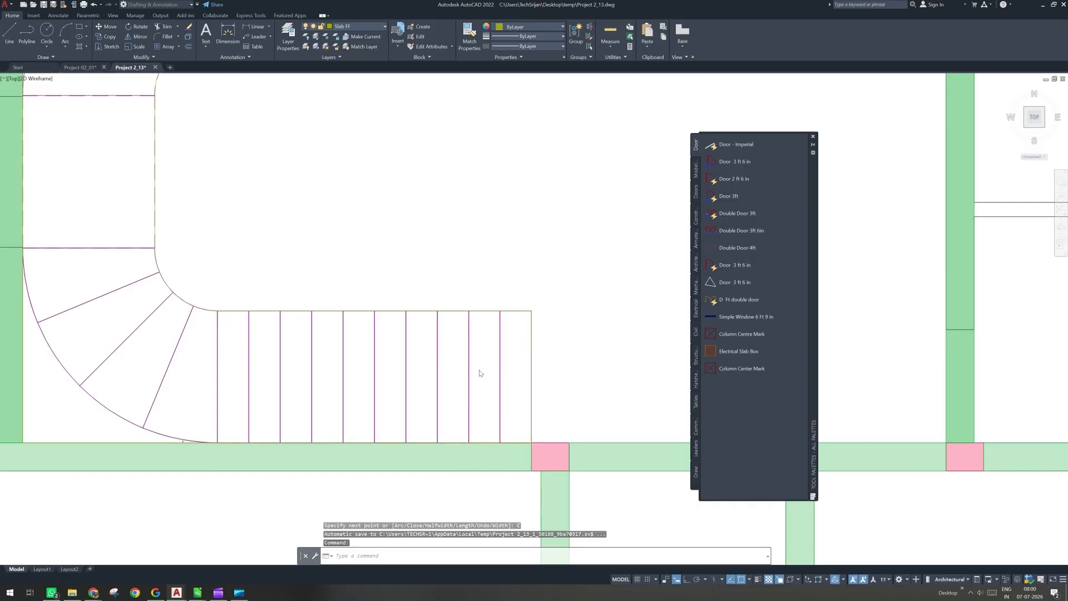
Step: Isolate the Slab FF layer using the closed stair cutout polyline
scroll(481, 373, "down", 2)
left_click(320, 336)
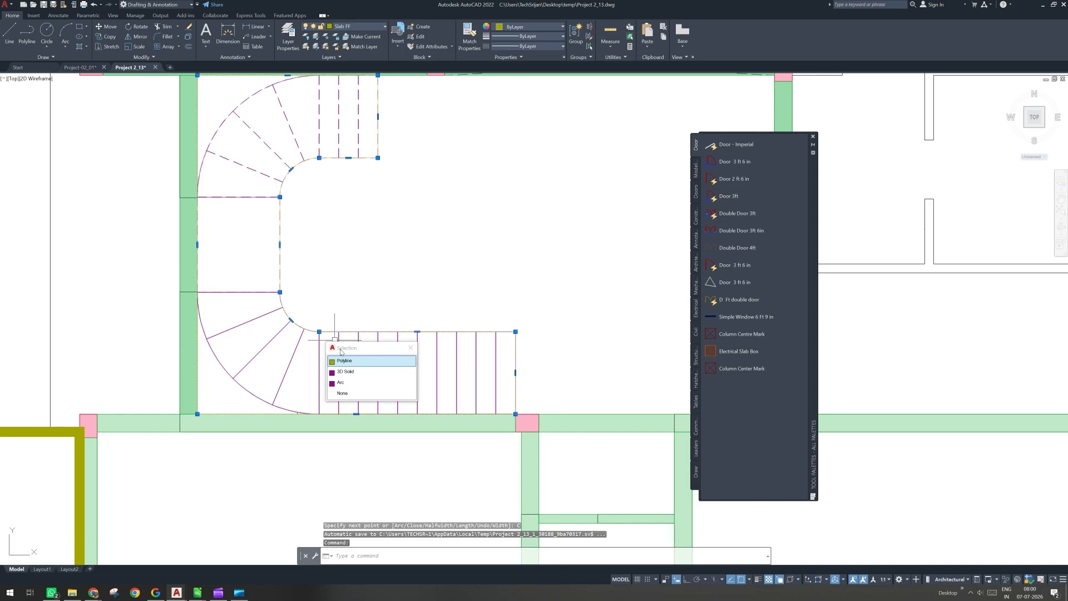
left_click(347, 361)
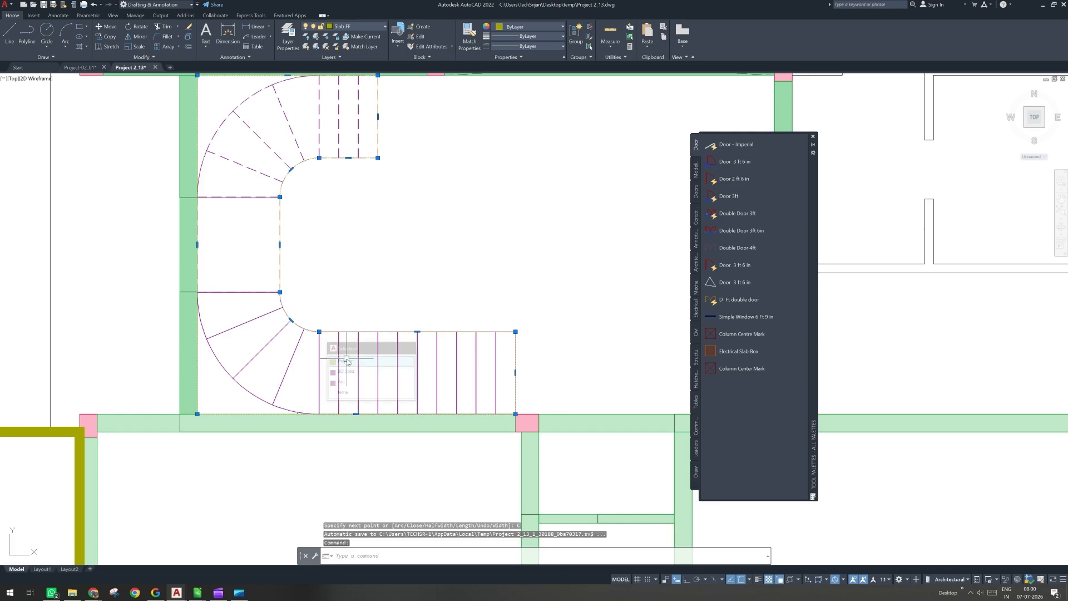
left_click(317, 37)
scroll(304, 366, "down", 6)
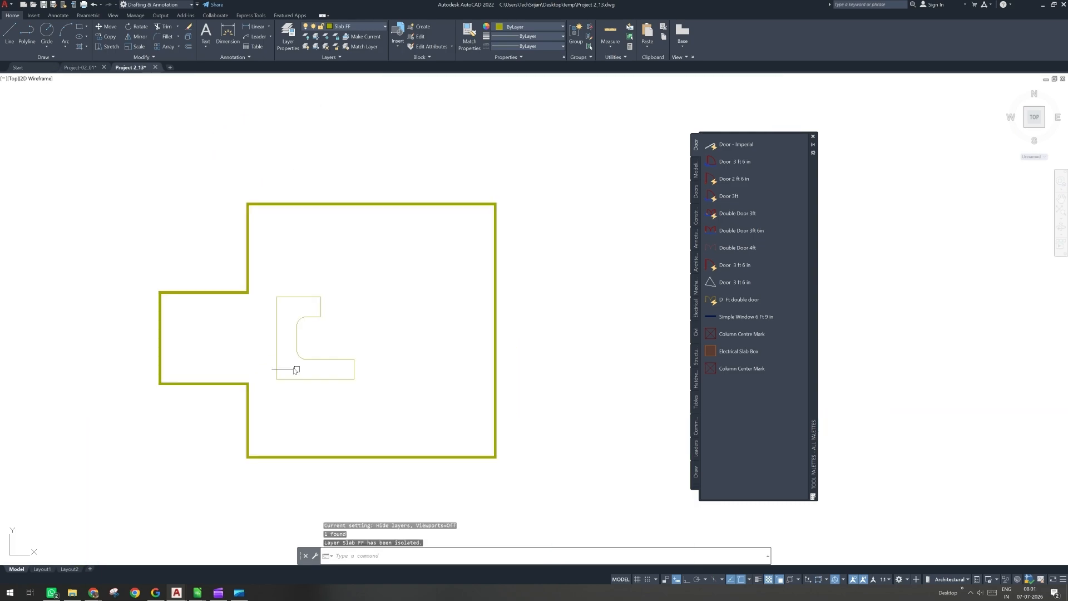
Step: Set the slab outline polyline's width to 0 and end the polyline edit
double_click(247, 241)
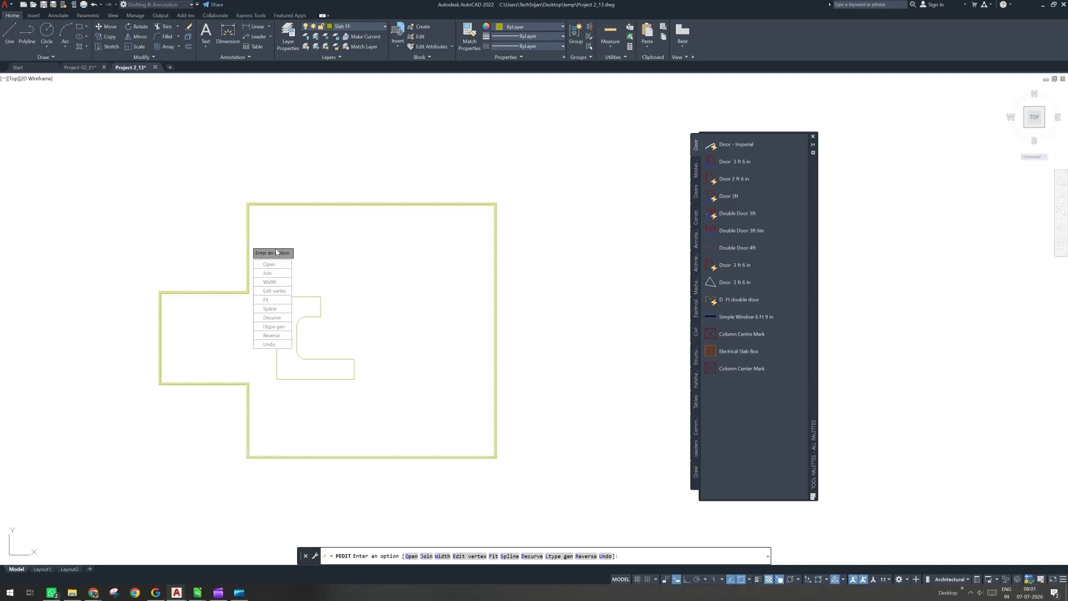
left_click(277, 284)
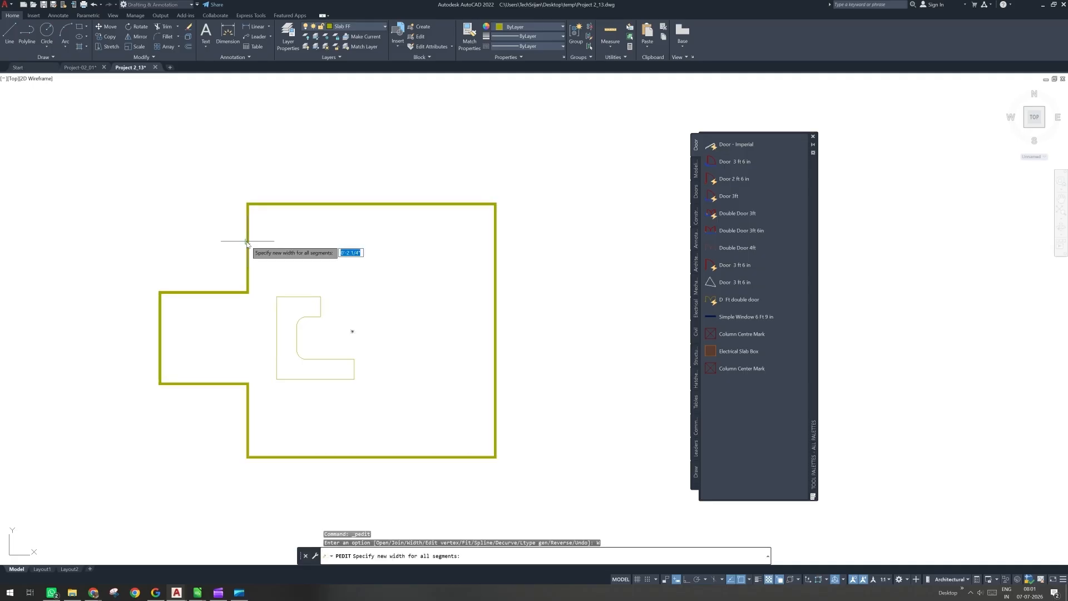
type("0")
key("Return")
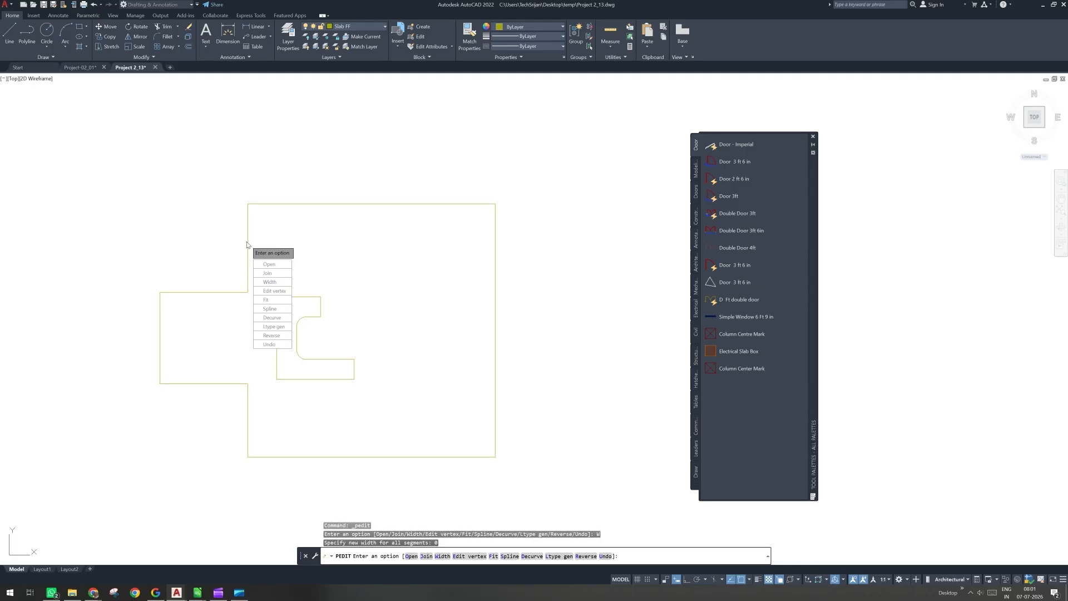
key("Escape")
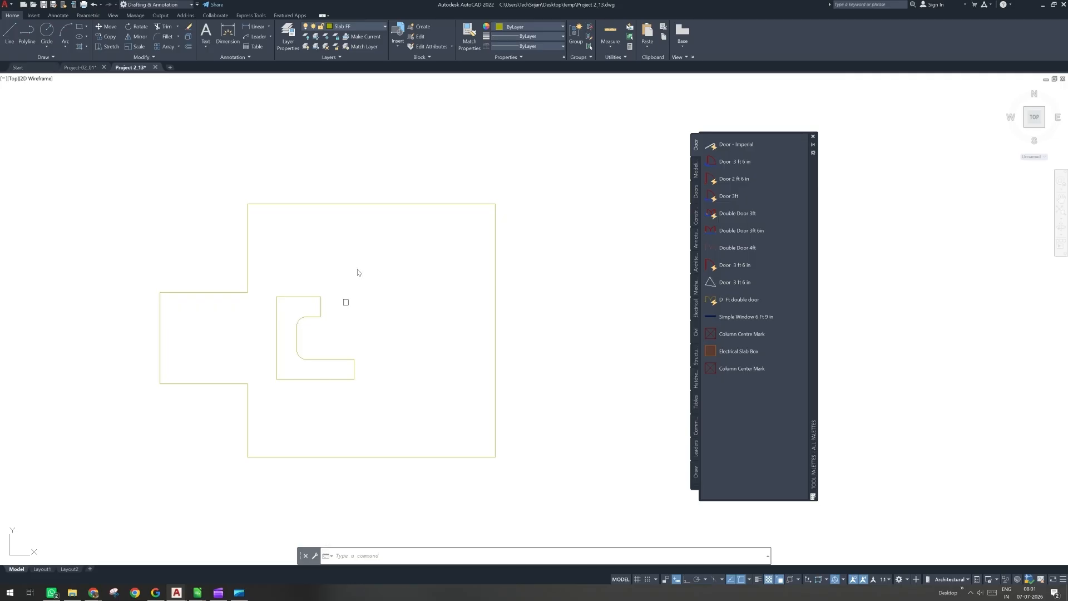
Step: Restore the isolated layers and turn on all layers of the floor plan
left_click(316, 47)
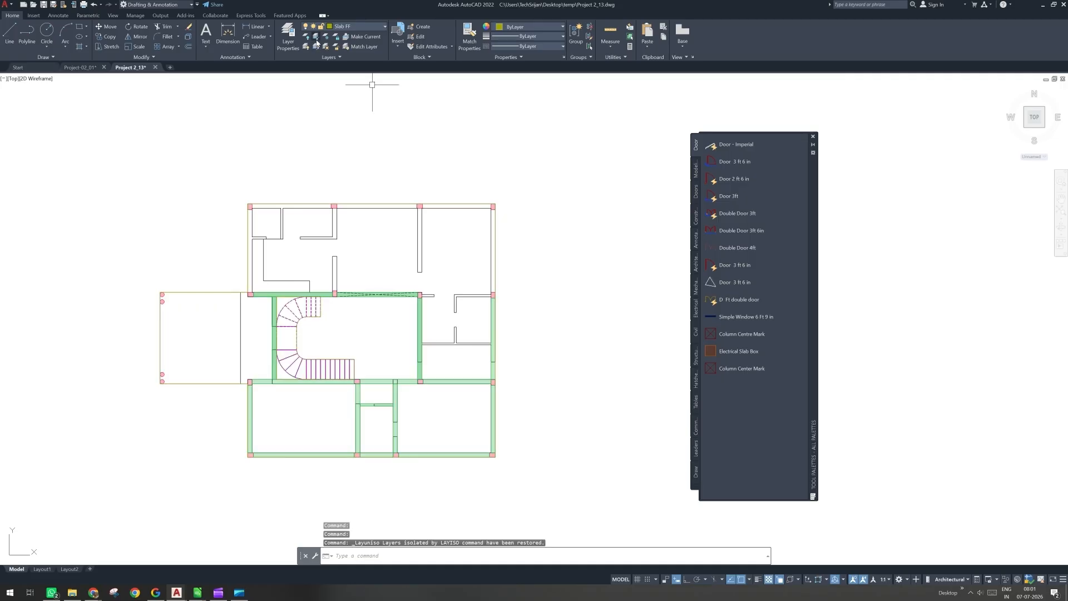
left_click(316, 40)
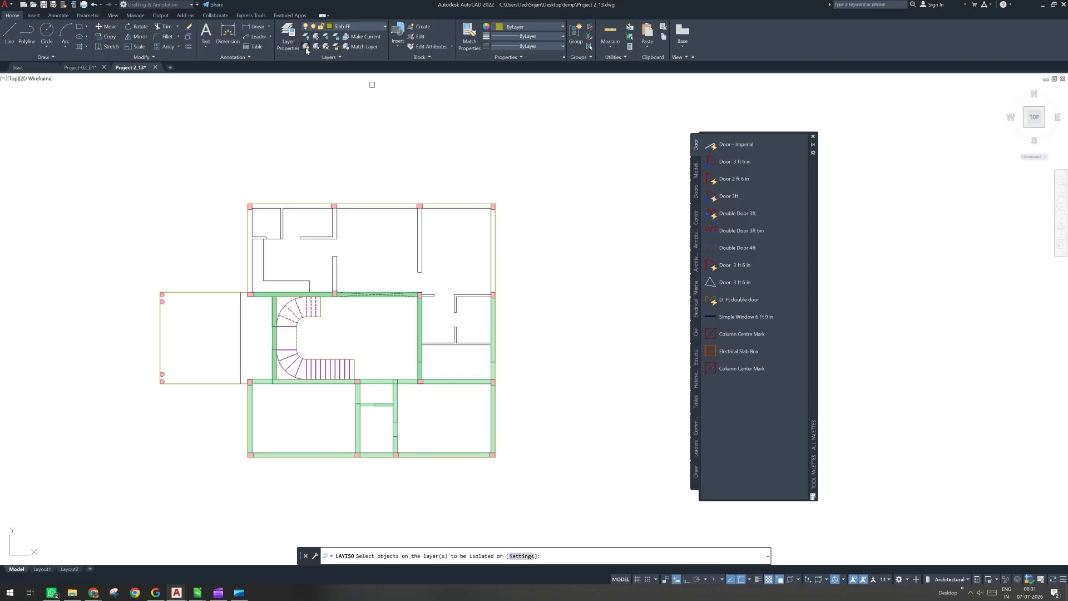
left_click(306, 47)
scroll(336, 334, "up", 2)
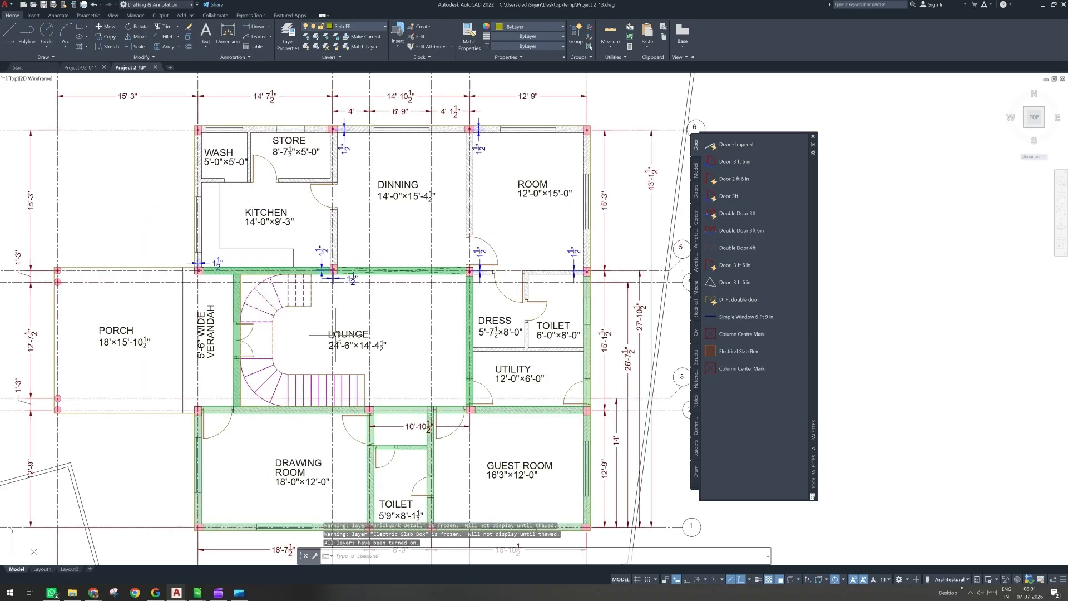
scroll(336, 335, "up", 2)
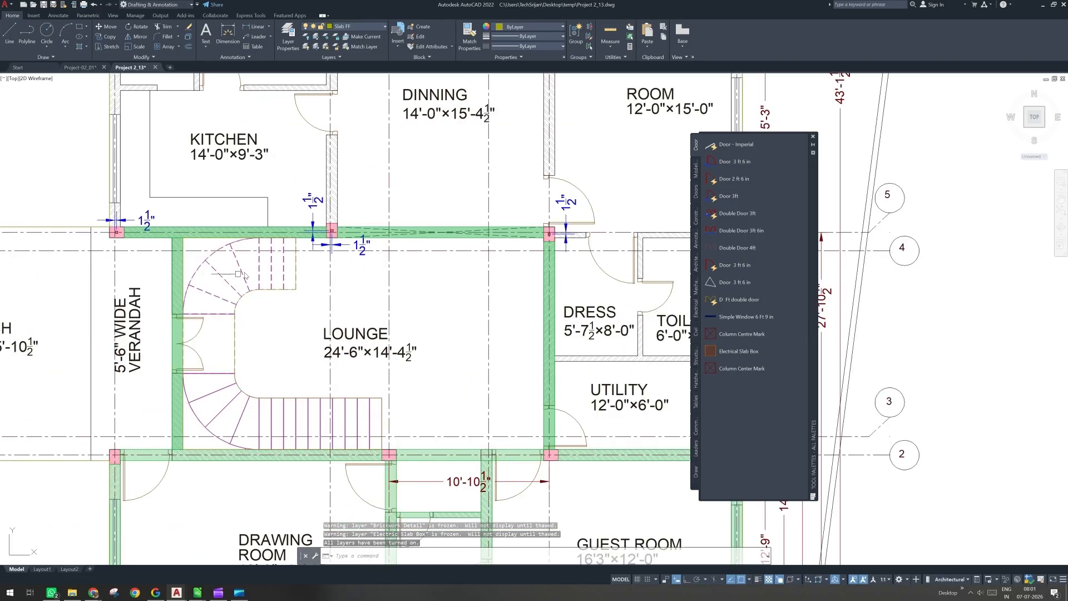
left_click(291, 300)
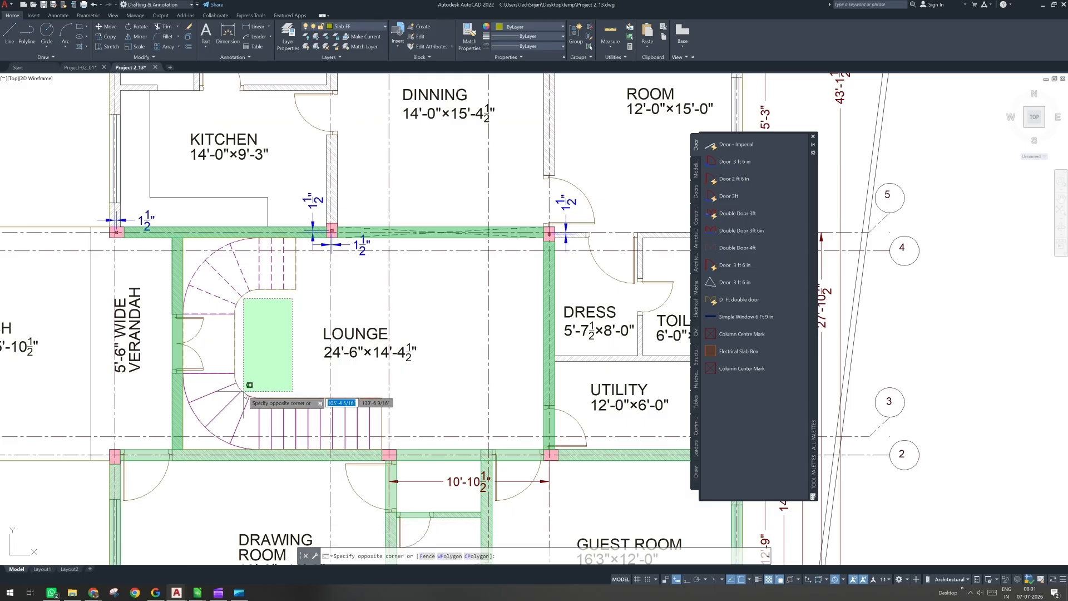
left_click(244, 394)
key("Escape")
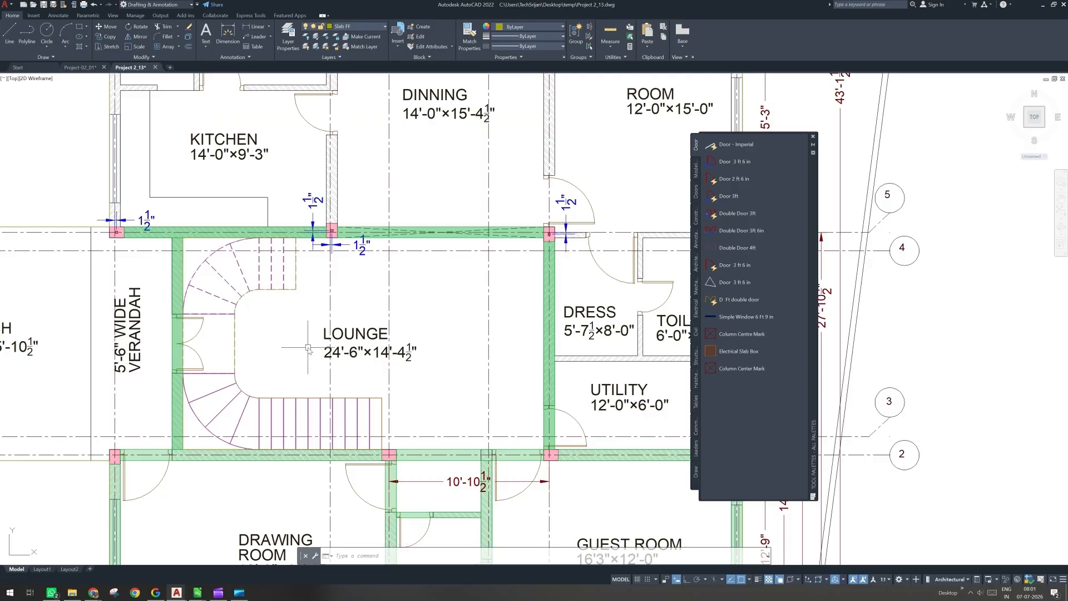
Step: Draw a horizontal line with Ortho on from the dashed upper flight's inner corner across the lounge to align with the lower flight's end
type("l")
key("Return")
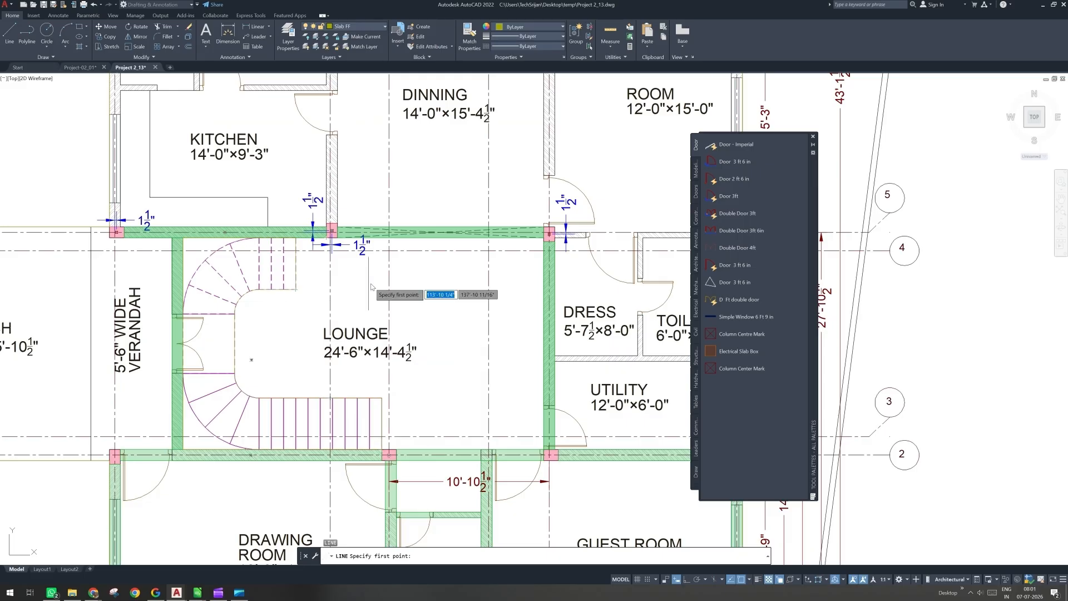
middle_click_drag(393, 249, 391, 299)
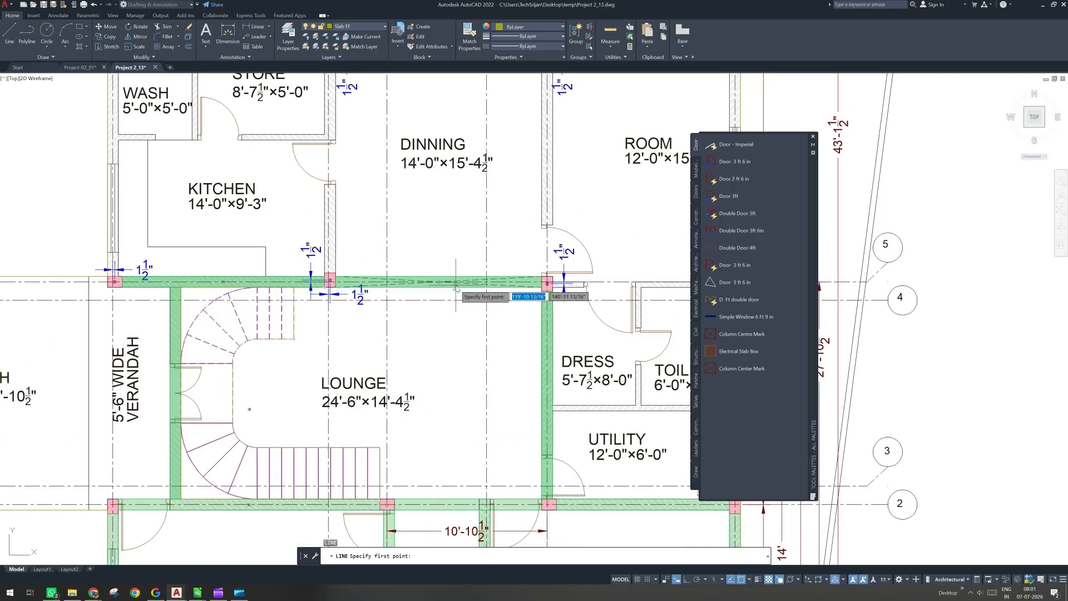
left_click(294, 340)
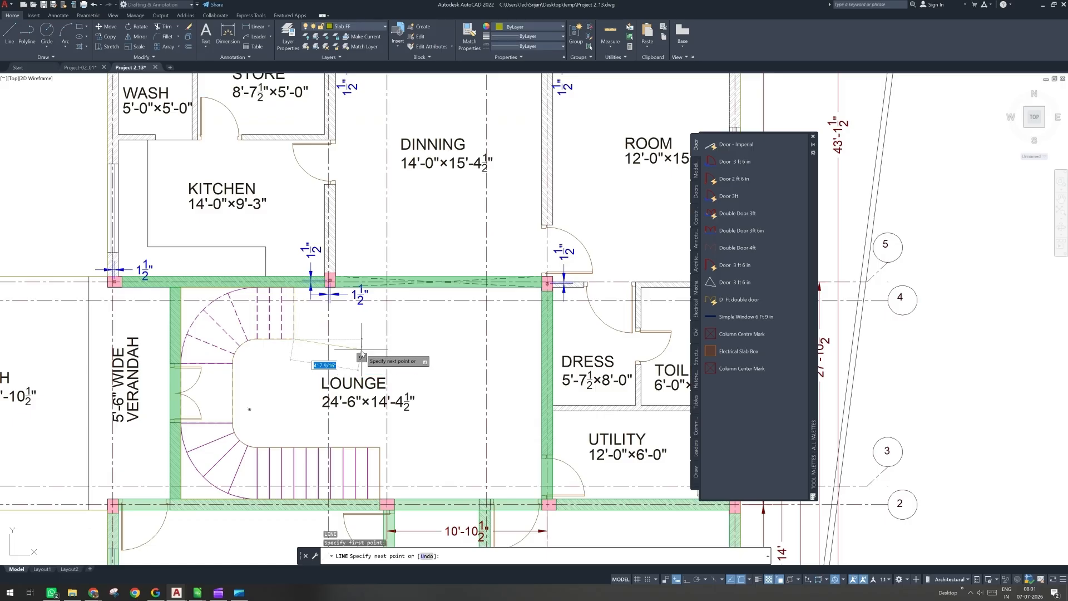
key("F8")
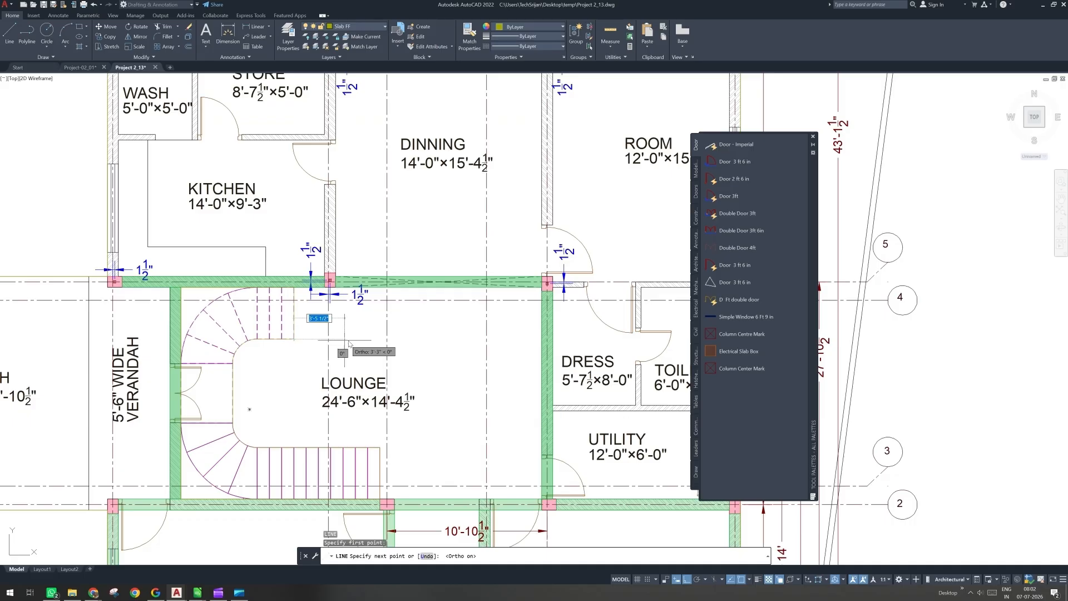
left_click(386, 339)
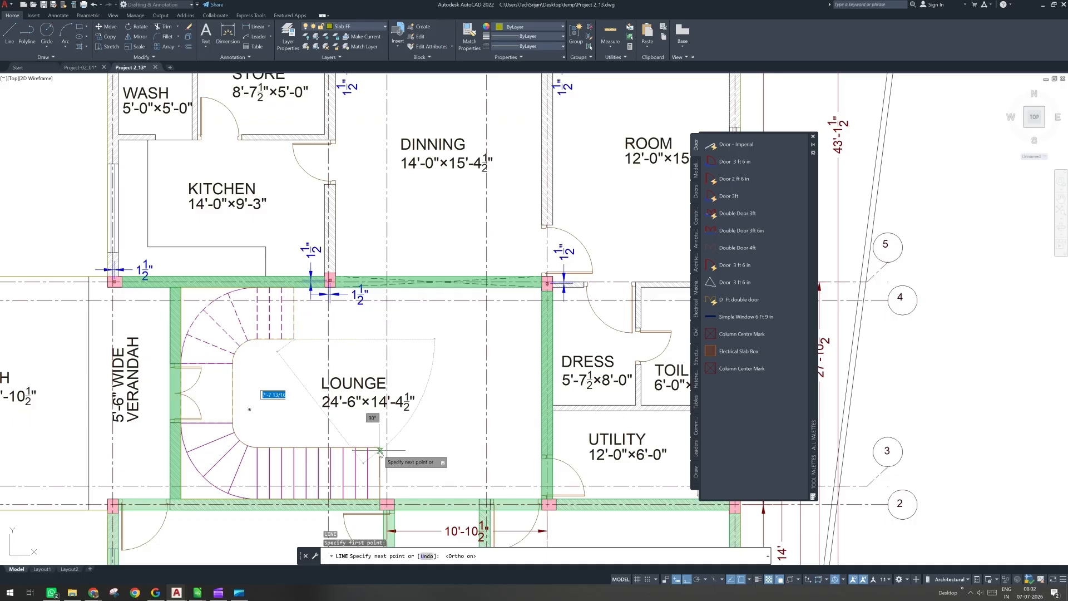
left_click(381, 339)
key("Escape")
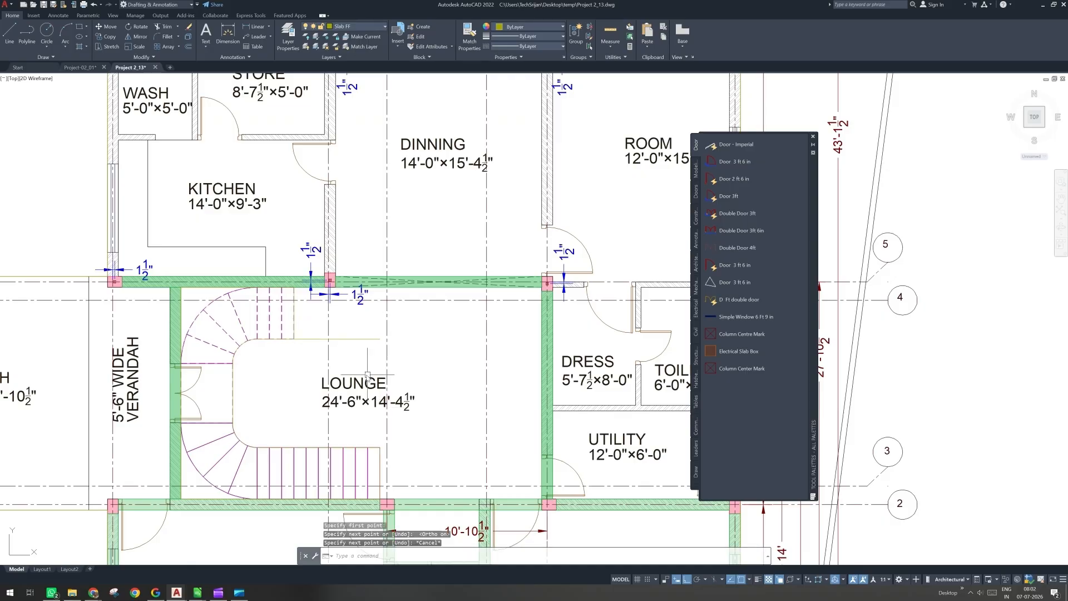
Step: Select the arc of the stair's upper inner curve from the overlapping objects
left_click(242, 346)
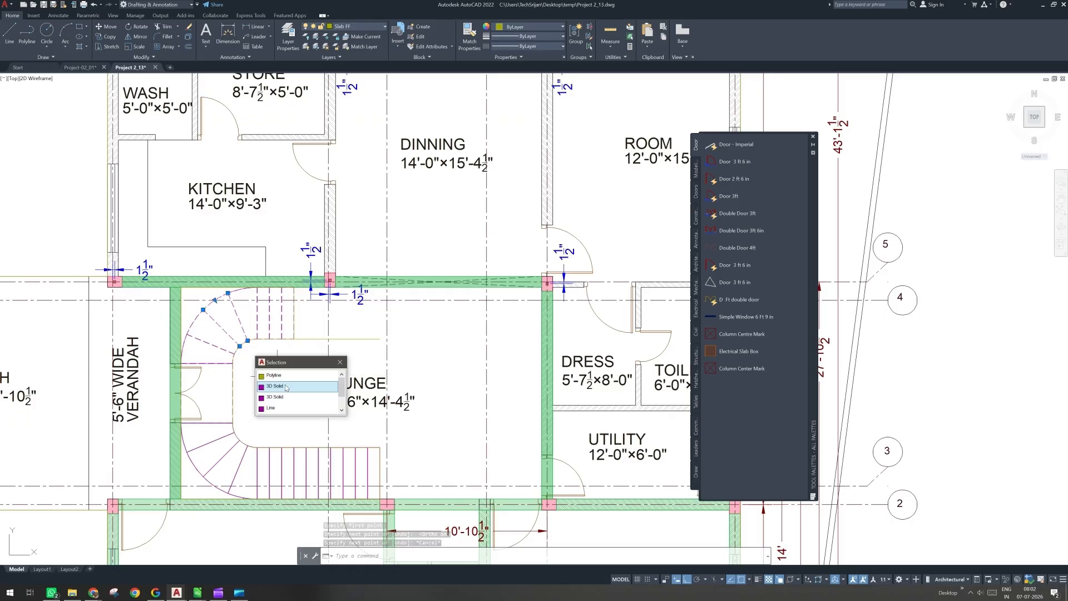
scroll(284, 395, "down", 2)
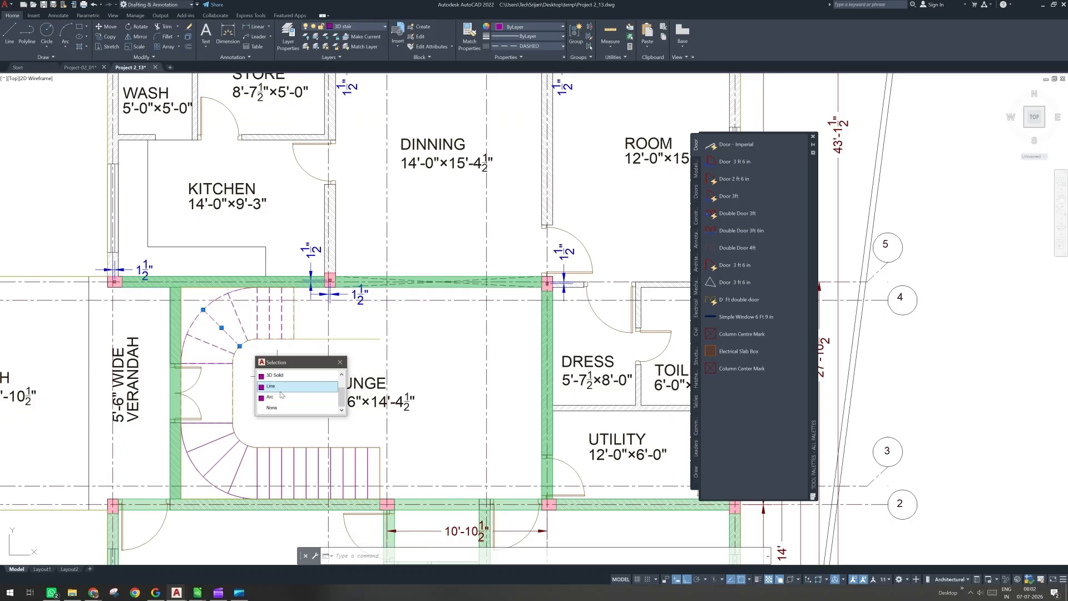
left_click(281, 396)
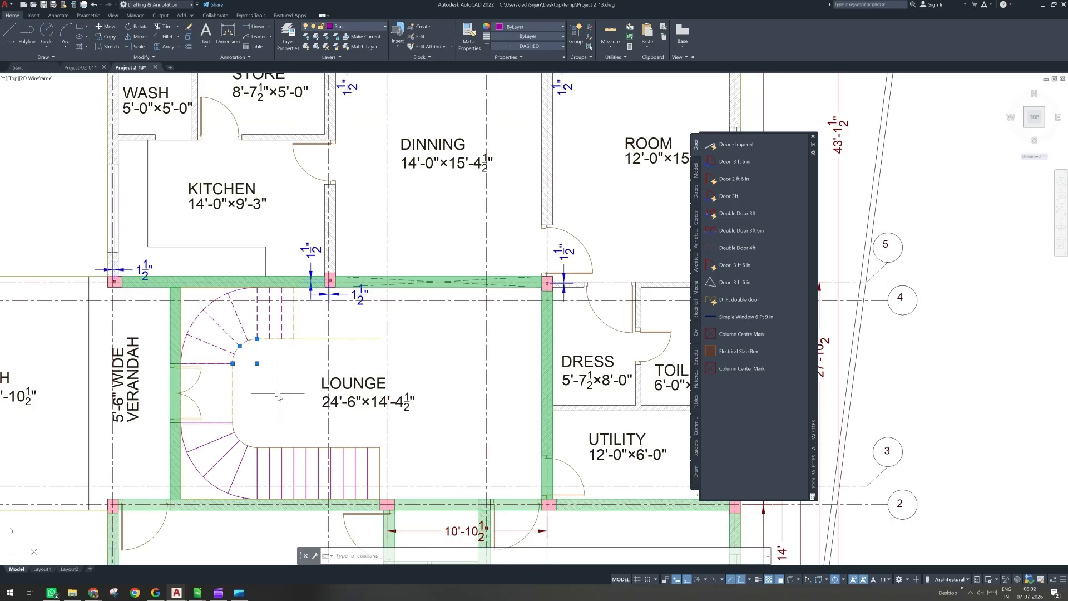
Step: Mirror the stair's upper inner corner arc across a vertical line midway between the upper slab edge's two ends, keeping the original
type("MI")
key("Return")
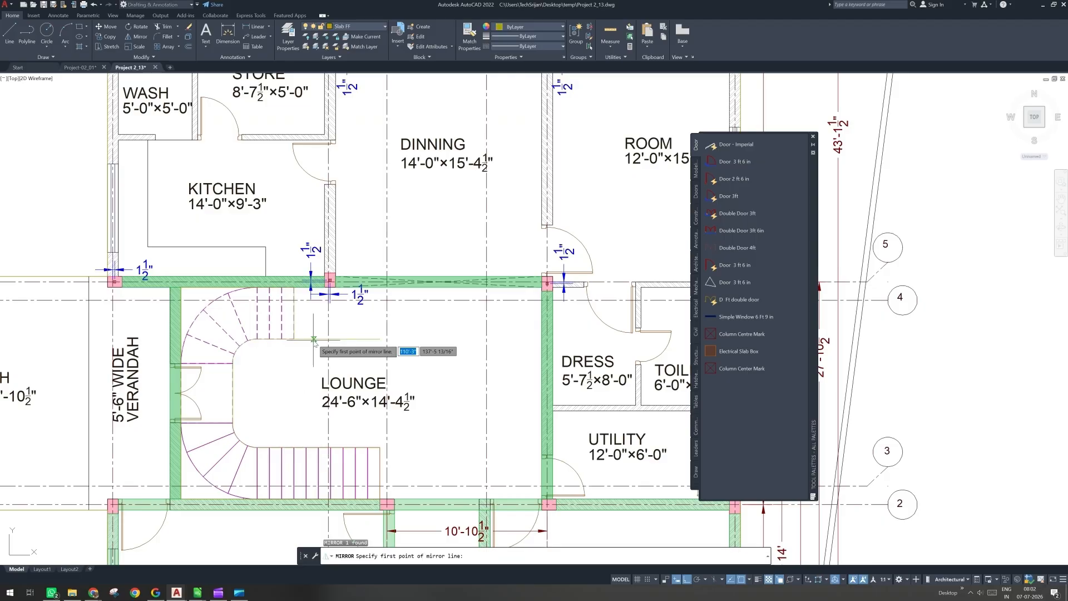
right_click(299, 356, "shift")
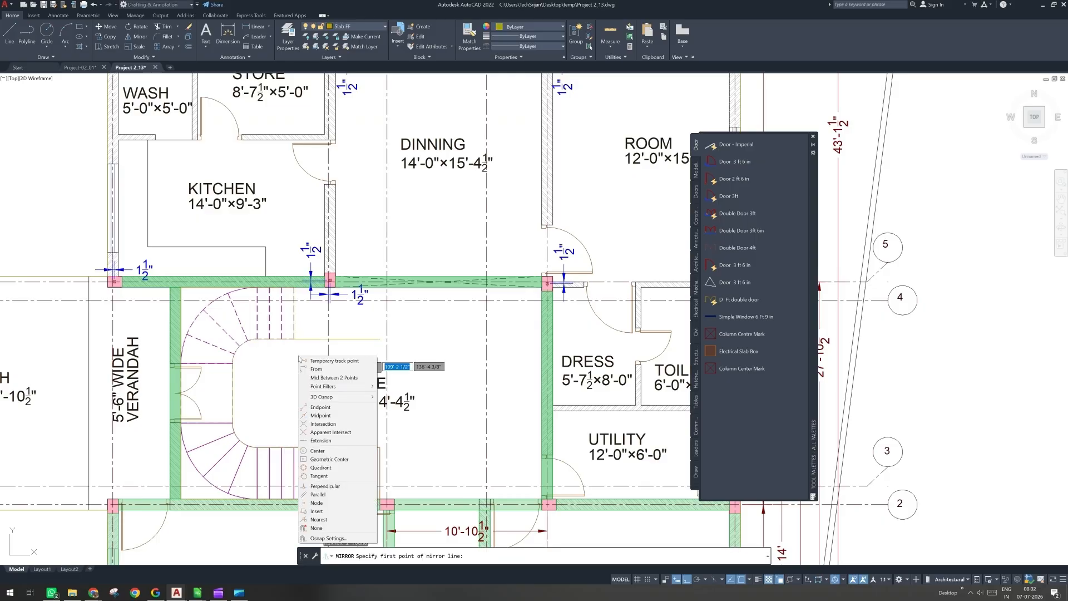
left_click(333, 378)
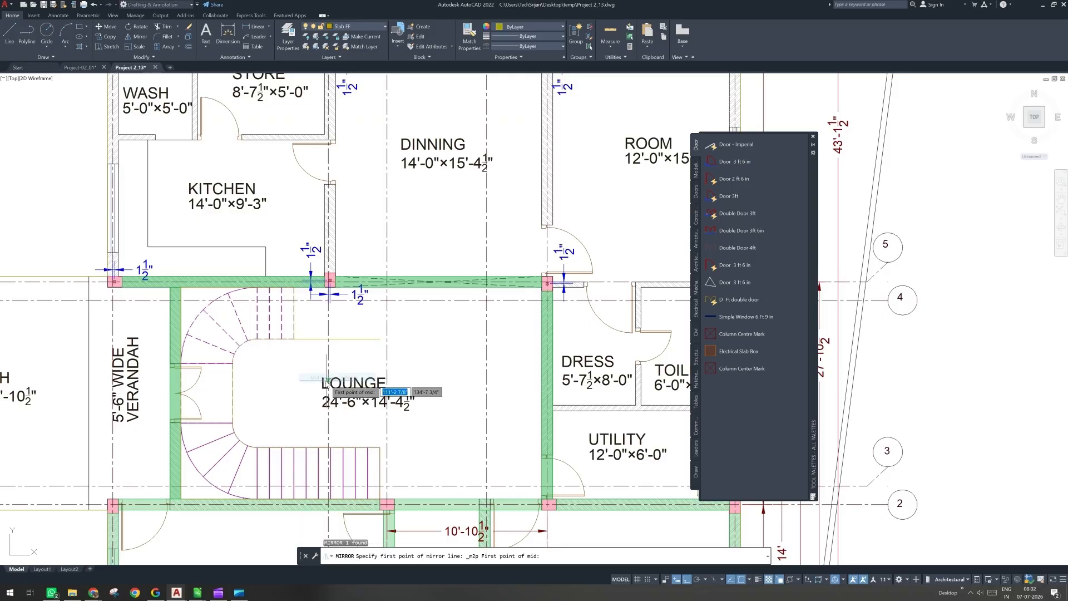
left_click(257, 340)
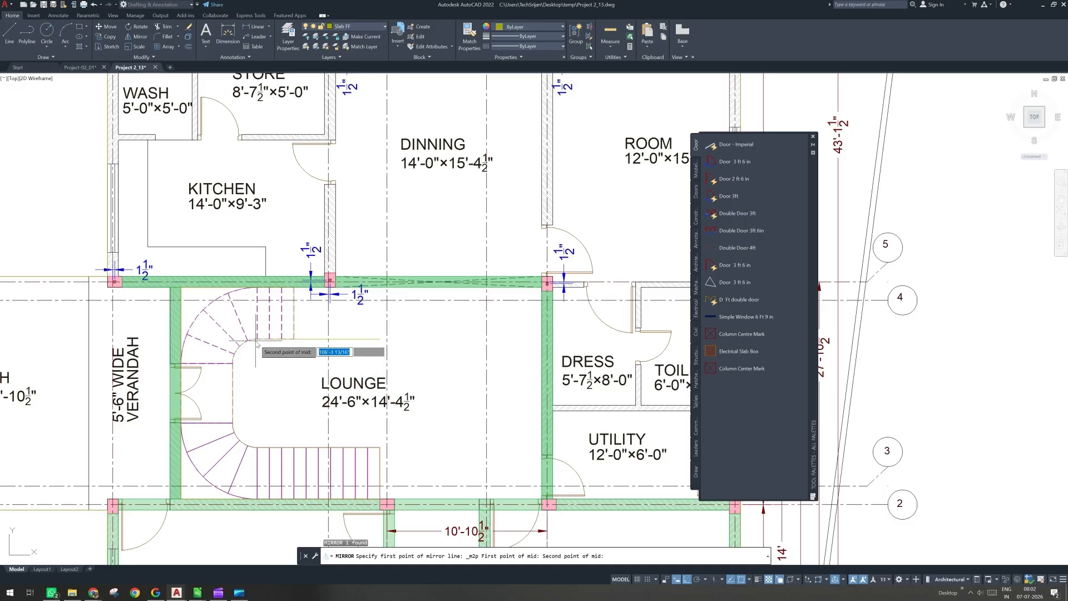
left_click(381, 339)
left_click(307, 368)
key("Return")
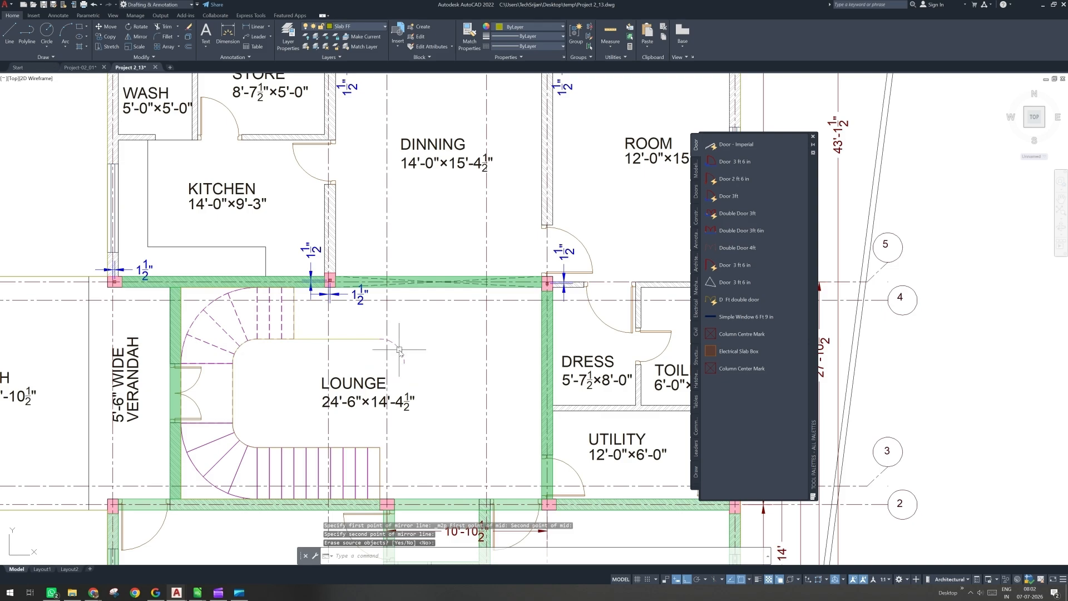
Step: Mirror the stair's lower inner corner arc across a vertical line from the lower inner edge, keeping the original arc
left_click(240, 436)
left_click(279, 491)
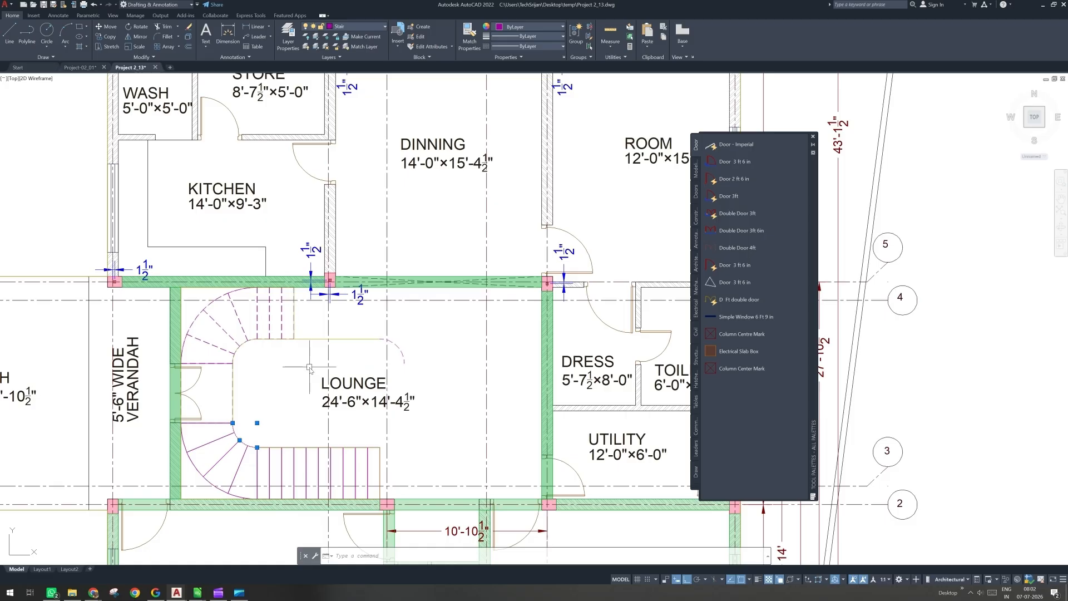
type("mi")
key("Return")
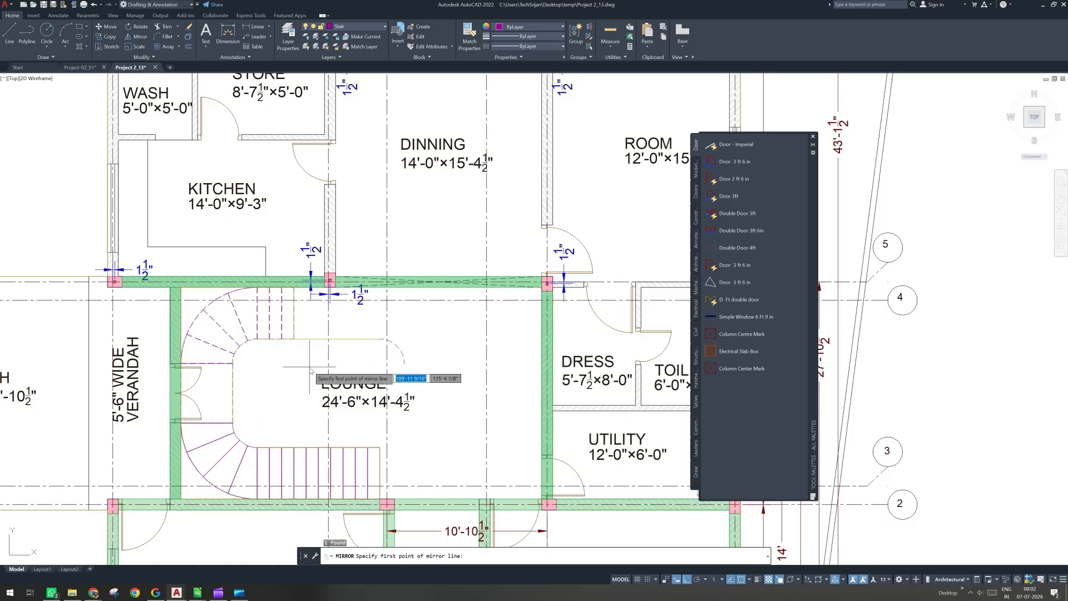
left_click(313, 451)
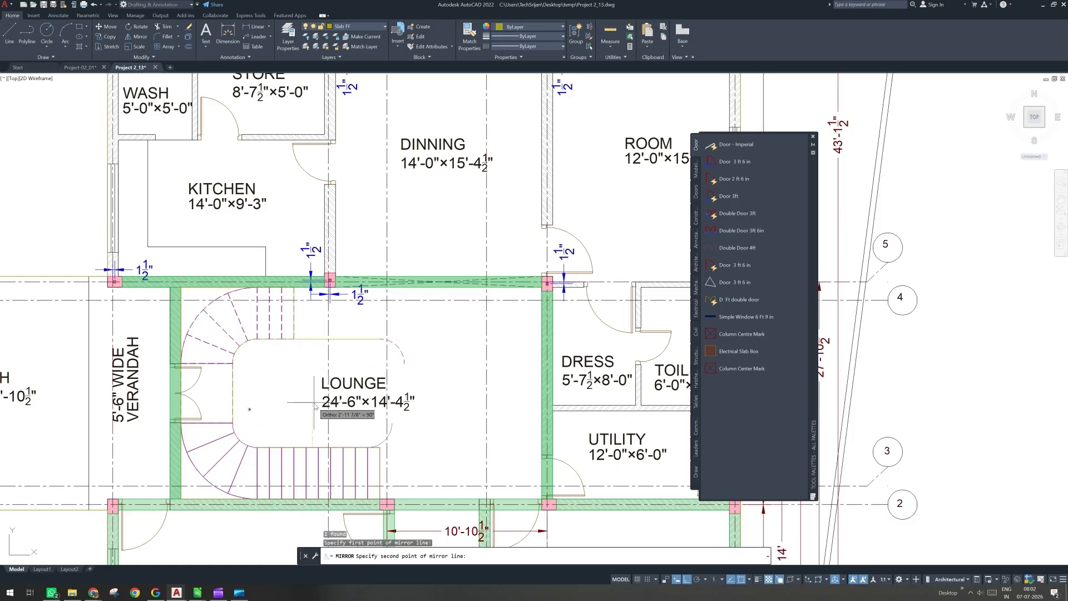
left_click(314, 405)
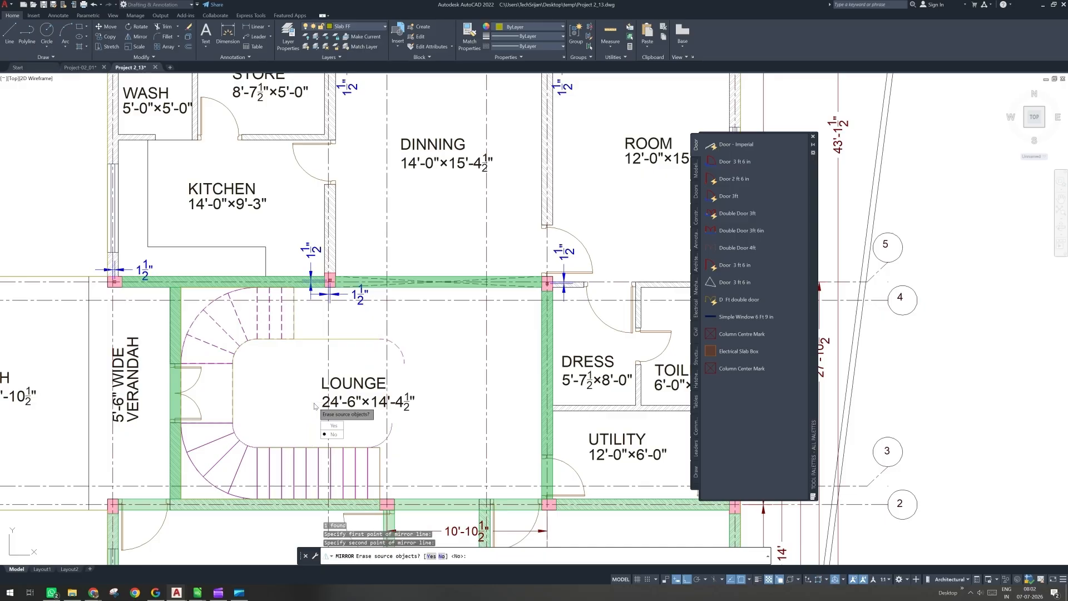
key("Return")
Step: Move the mirrored lower arc so that its outer end lines up vertically with the mirrored upper arc
left_click(392, 423)
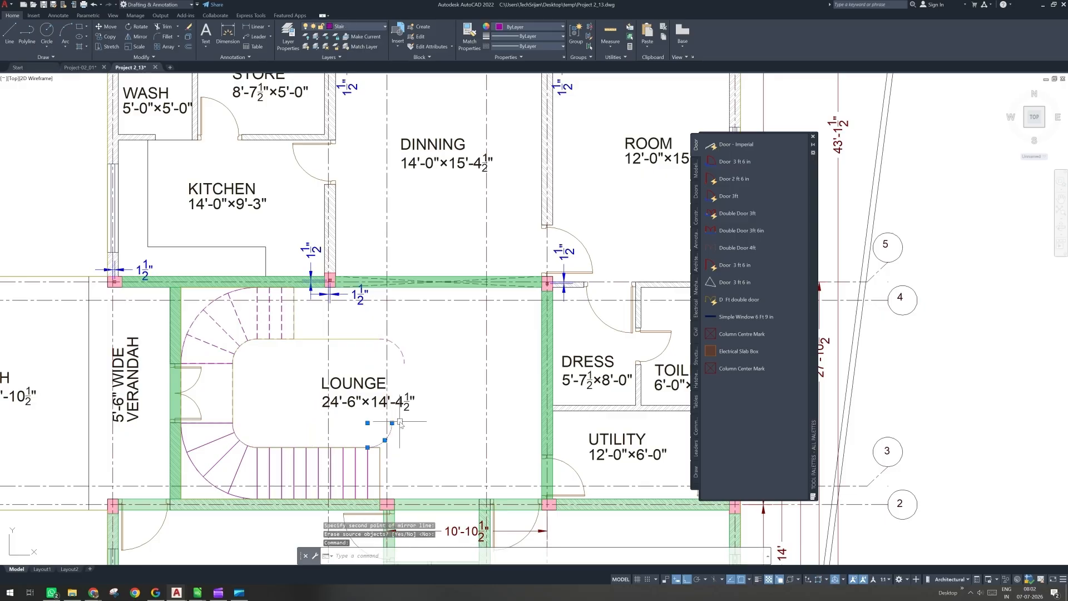
type("m")
key("Return")
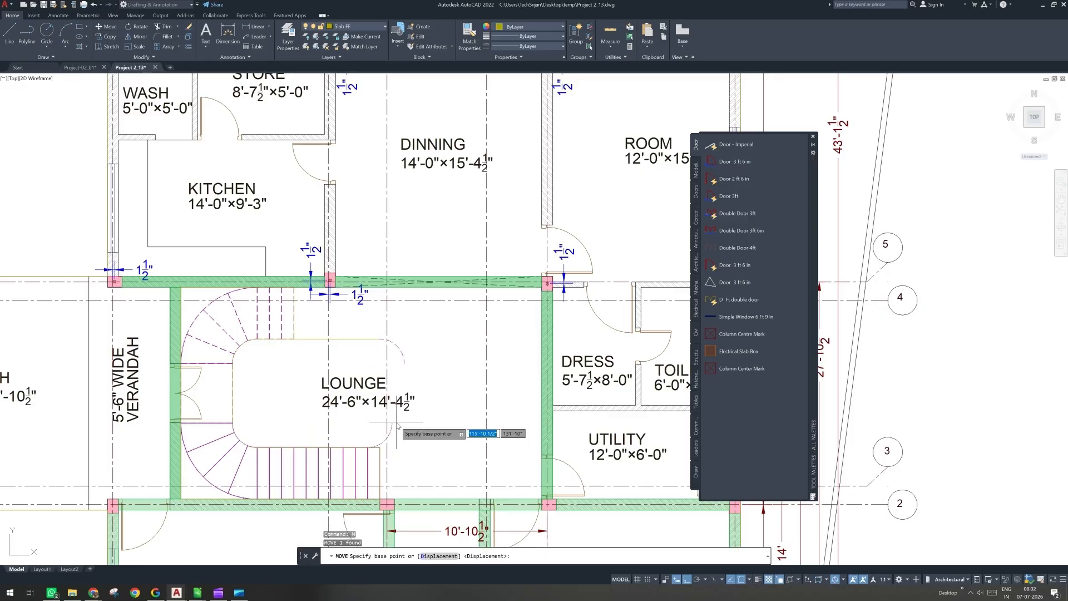
left_click(392, 423)
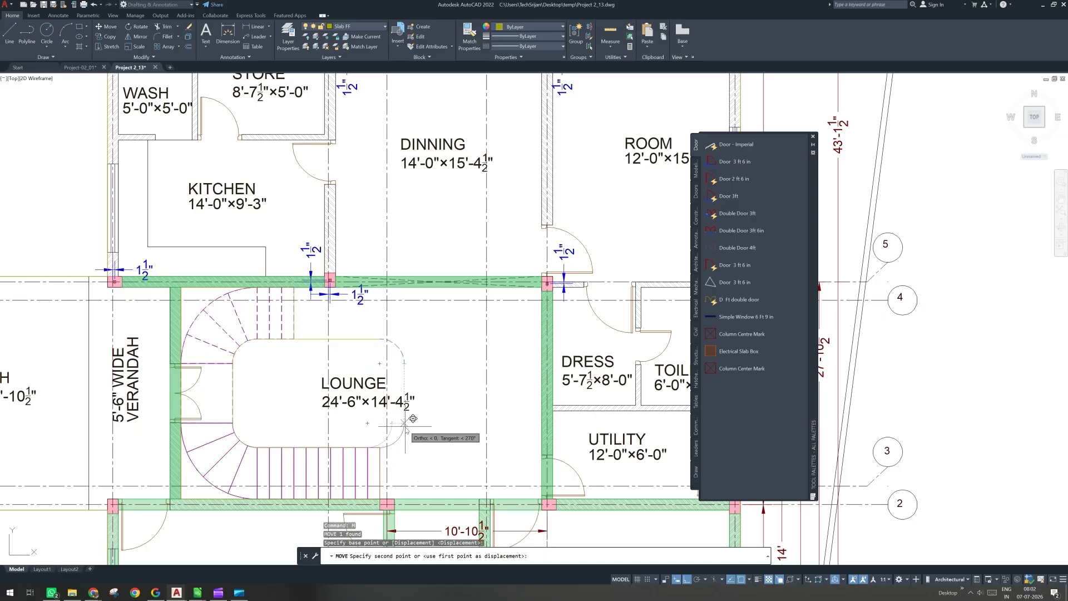
left_click(395, 442)
key("Escape")
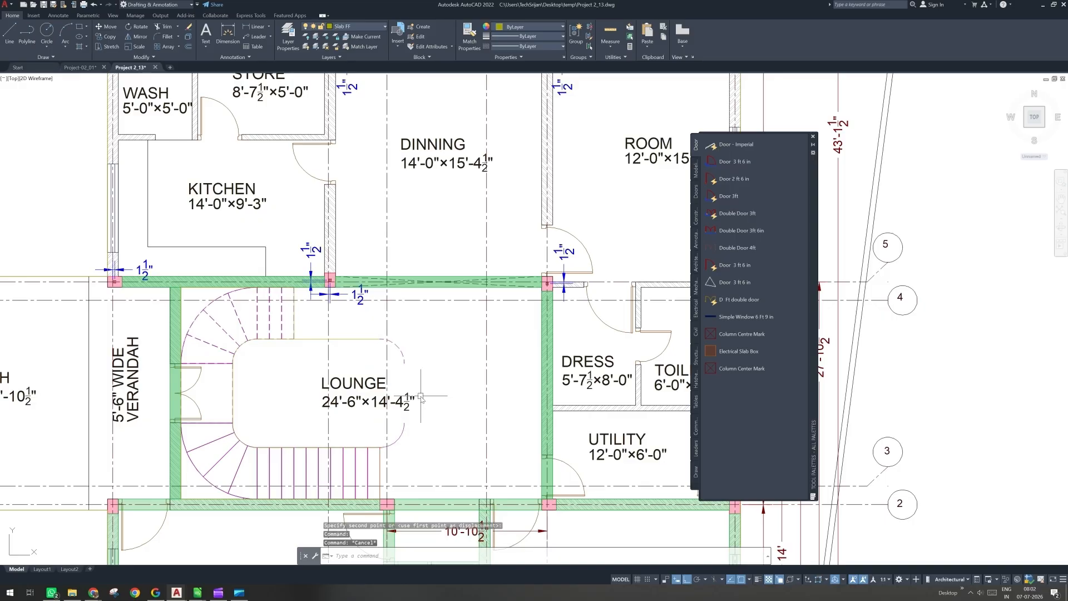
Step: Draw a vertical line joining the open ends of the two mirrored arcs on the lounge side
type("l")
key("Return")
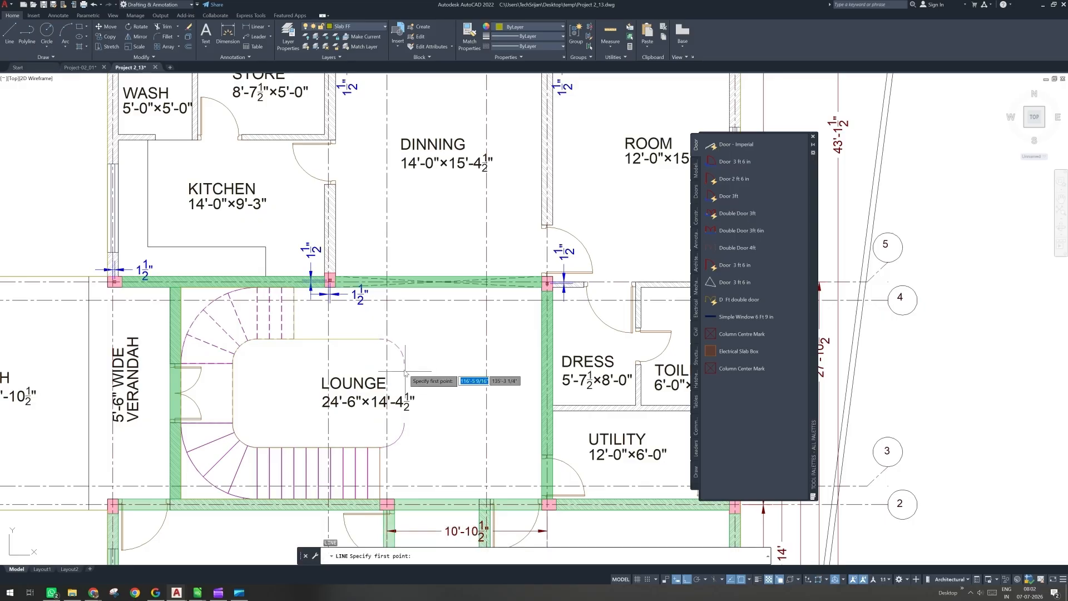
left_click(404, 363)
key("Escape")
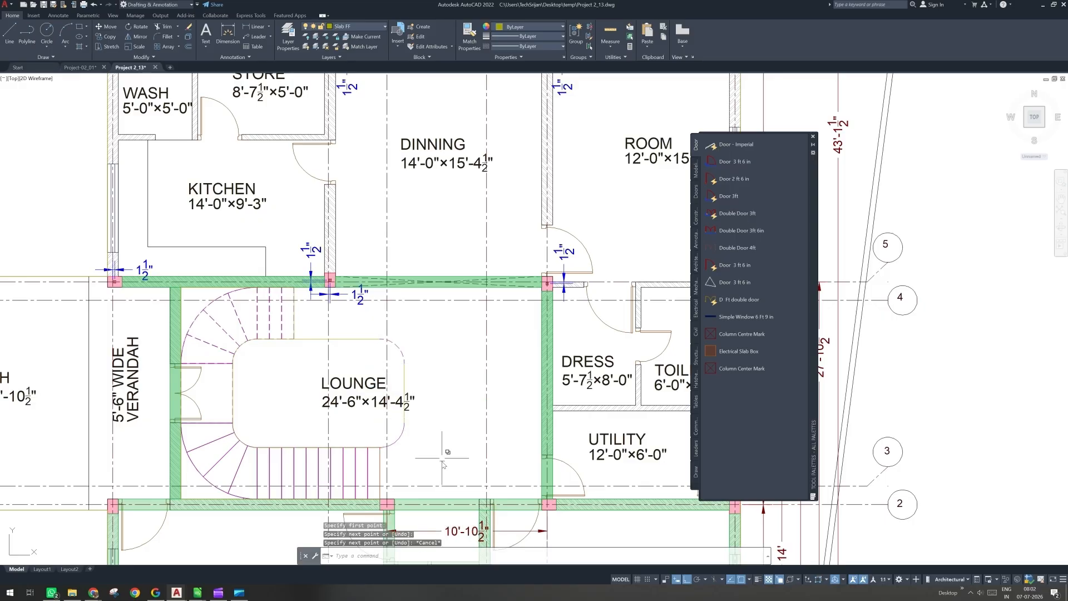
Step: Isolate the layers of the two mirrored arcs, the vertical connecting line and the upper slab edge
left_click(411, 452)
left_click(396, 432)
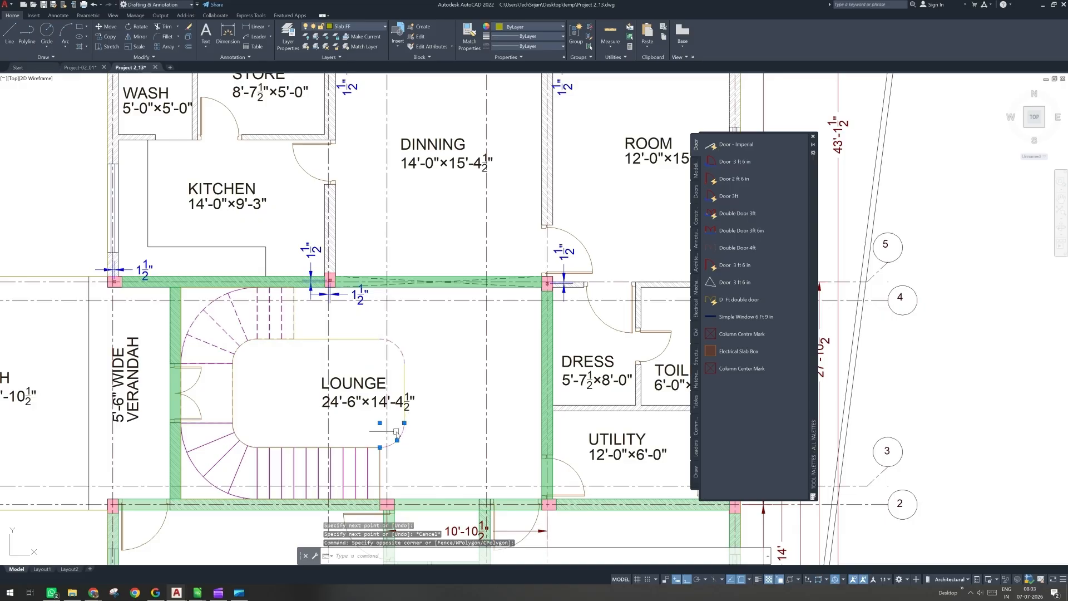
left_click(413, 345)
left_click(400, 374)
left_click(357, 338)
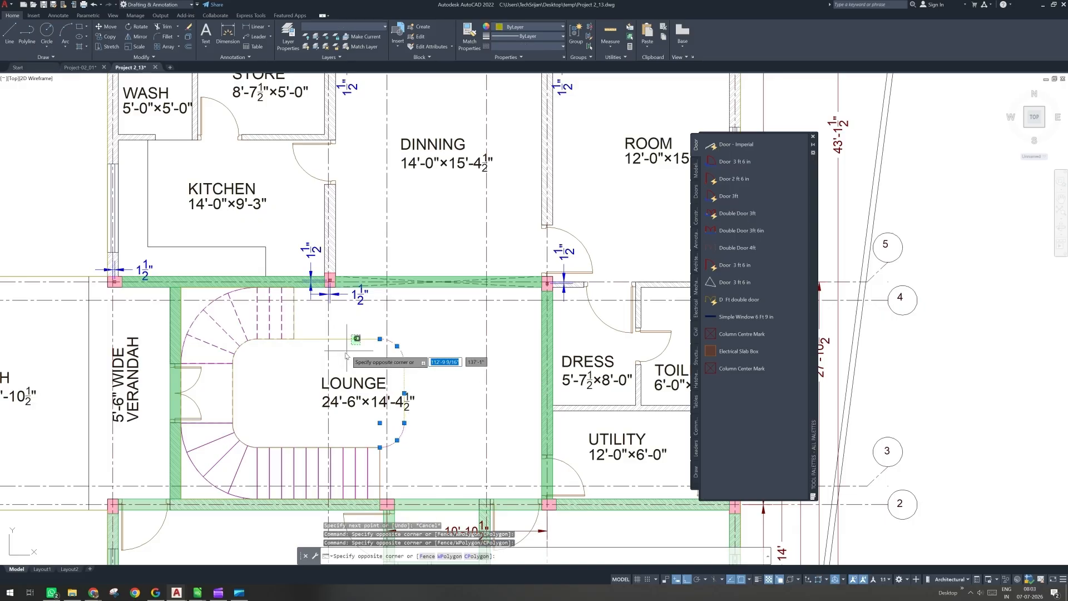
left_click(335, 383)
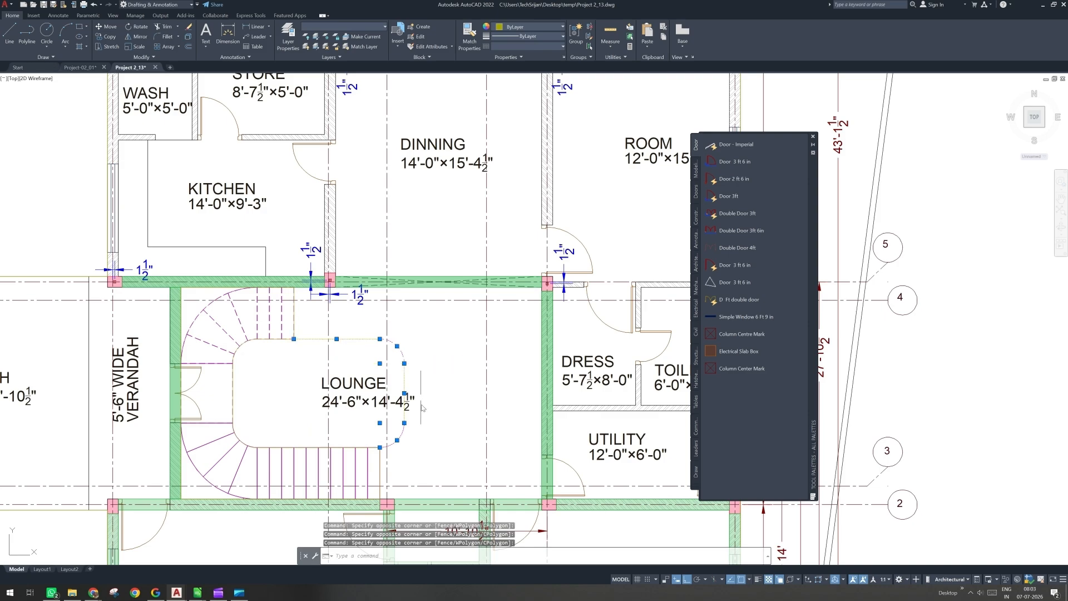
left_click(307, 47)
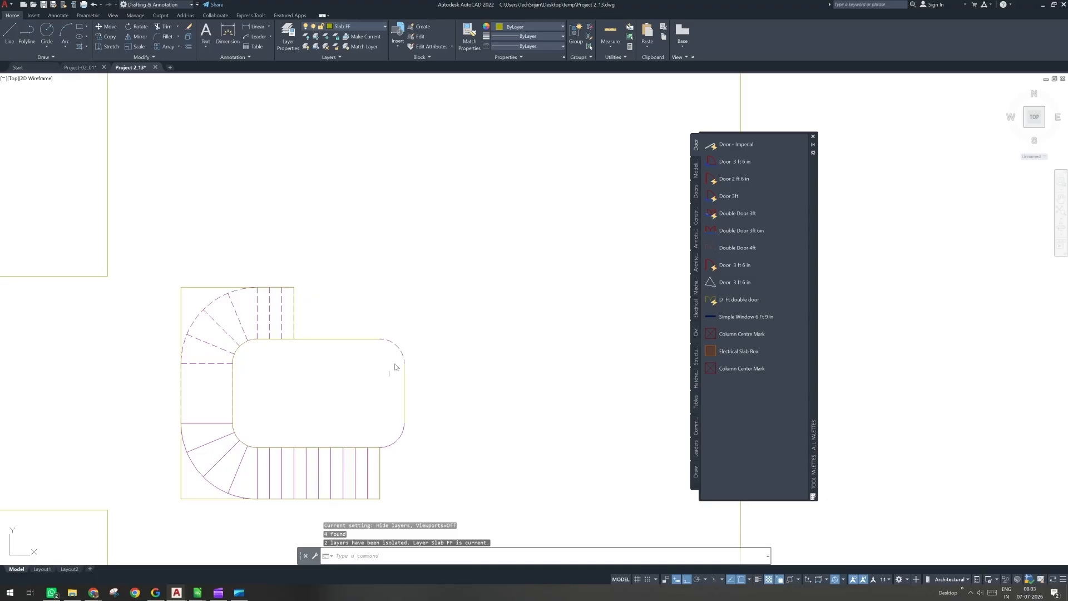
Step: Assign the two mirrored arcs and the vertical connecting line to the Slab FF layer
left_click(425, 319)
left_click(396, 446)
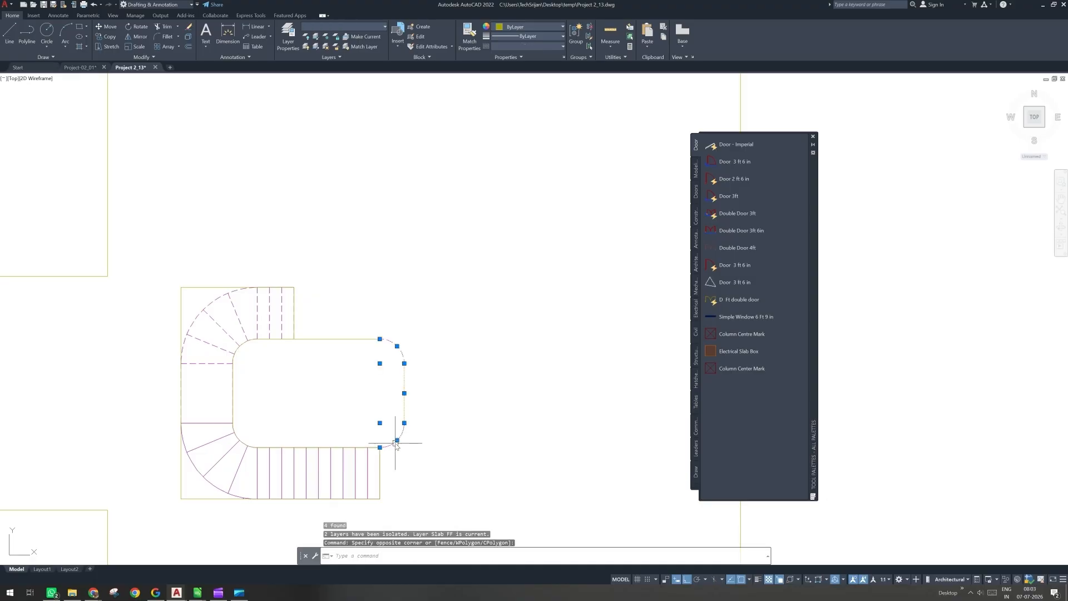
left_click(367, 32)
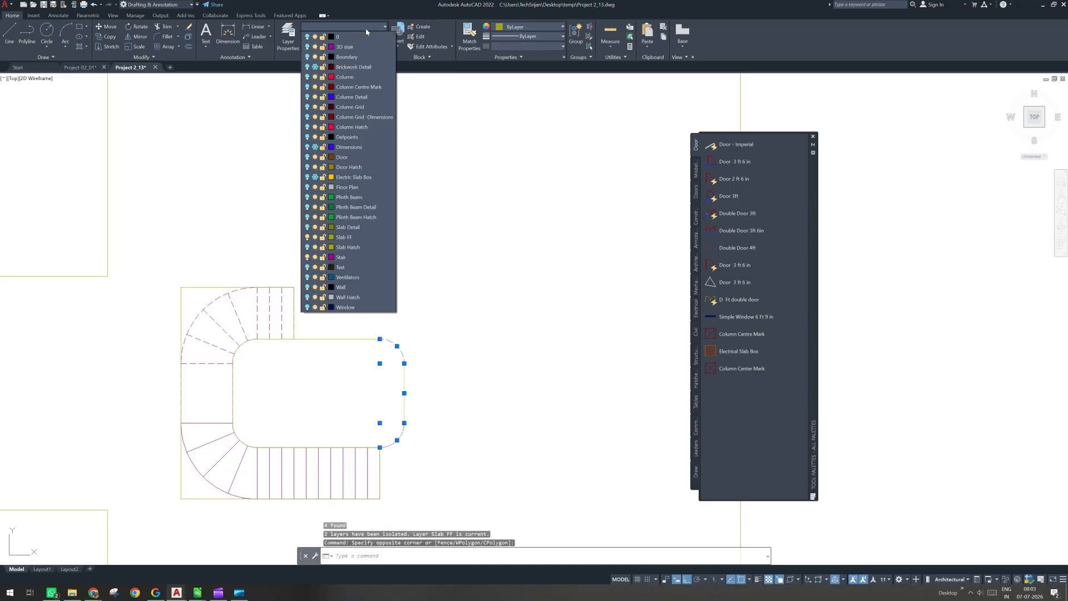
left_click(347, 236)
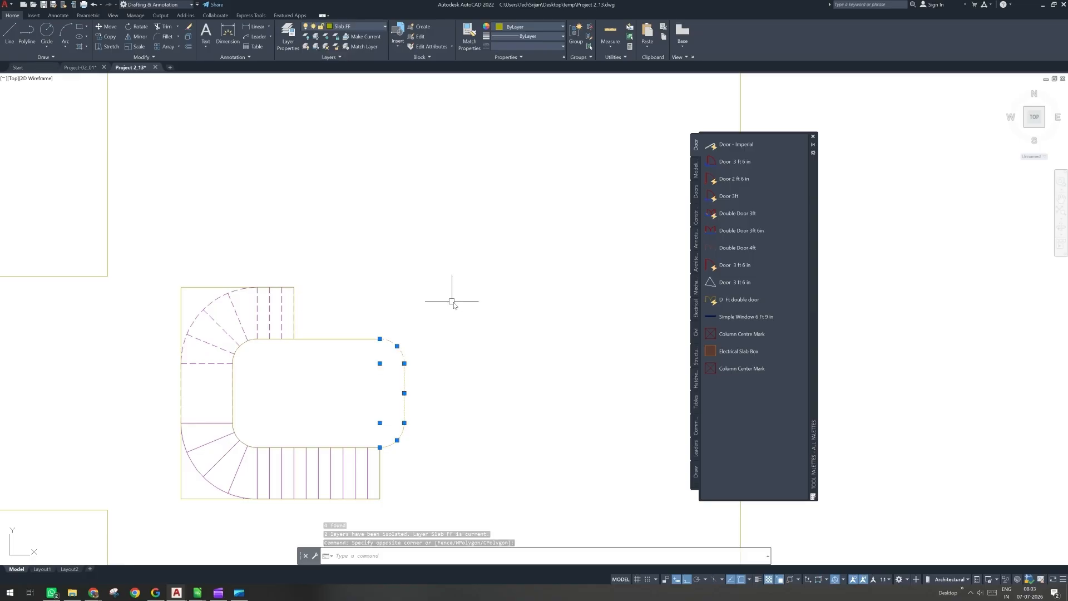
key("Escape")
key("Escape")
Step: Set the linetype of the two mirrored arcs and the vertical connecting line to ByLayer
left_click(424, 339)
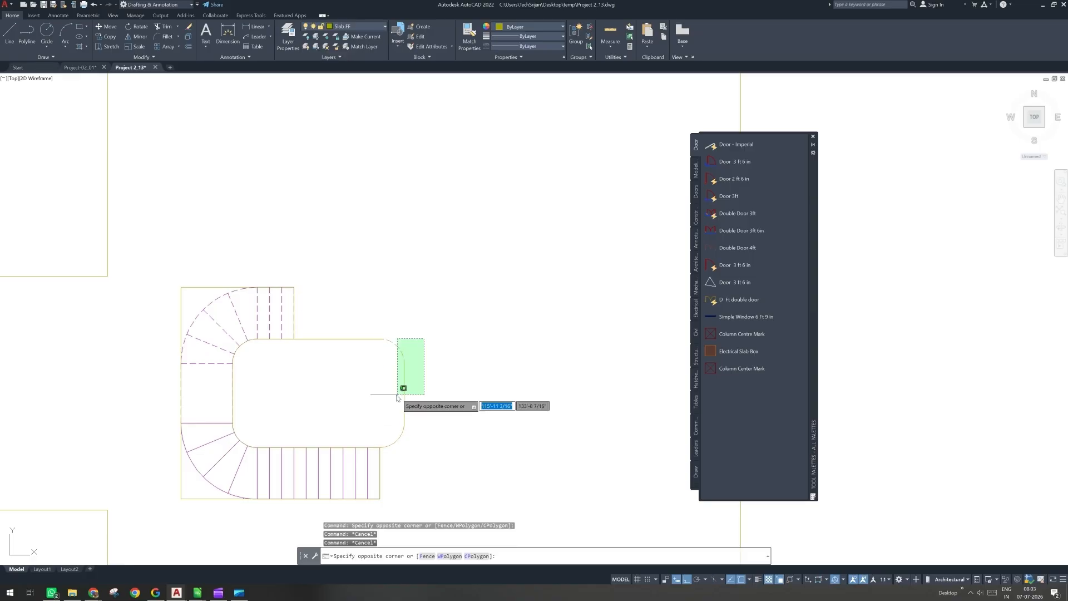
left_click(398, 396)
left_click(417, 455)
left_click(387, 402)
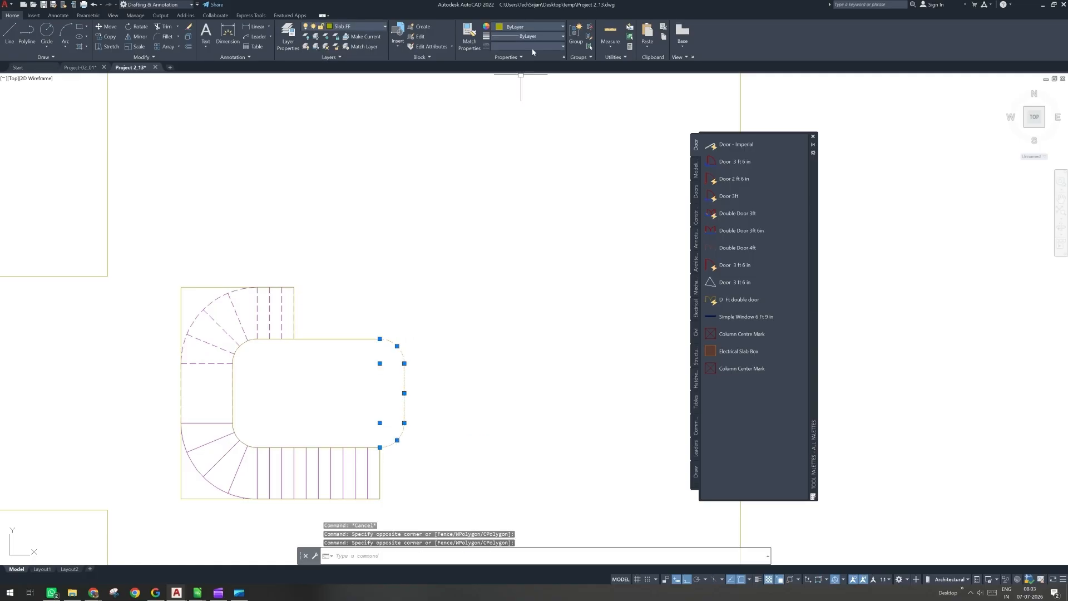
left_click(530, 46)
left_click(528, 57)
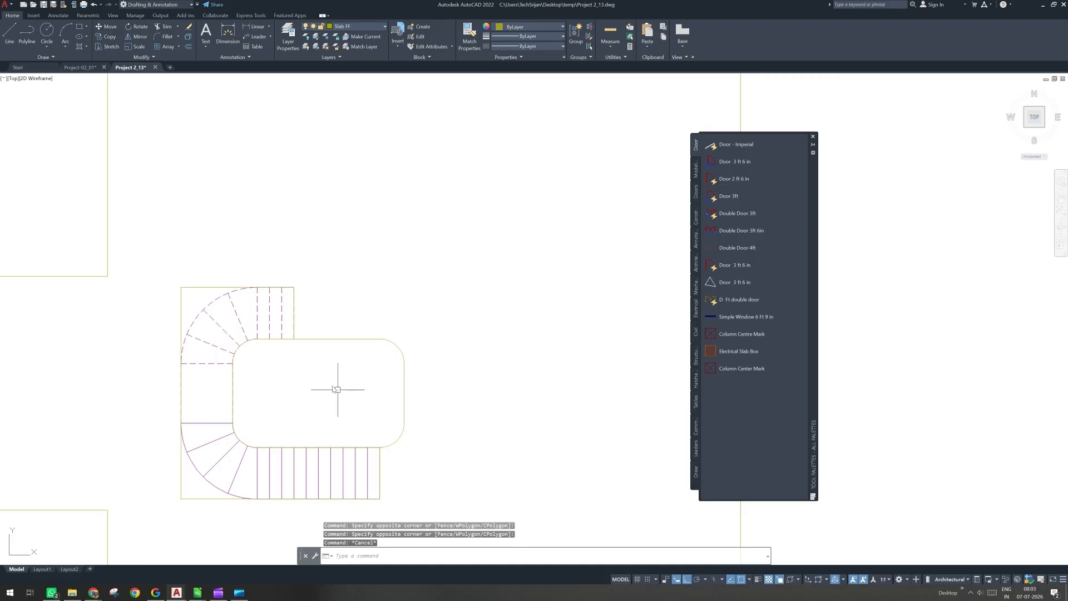
key("Escape")
Step: Examine which parts of the opening belong to the stair outline polyline and which are separate objects
left_click(204, 287)
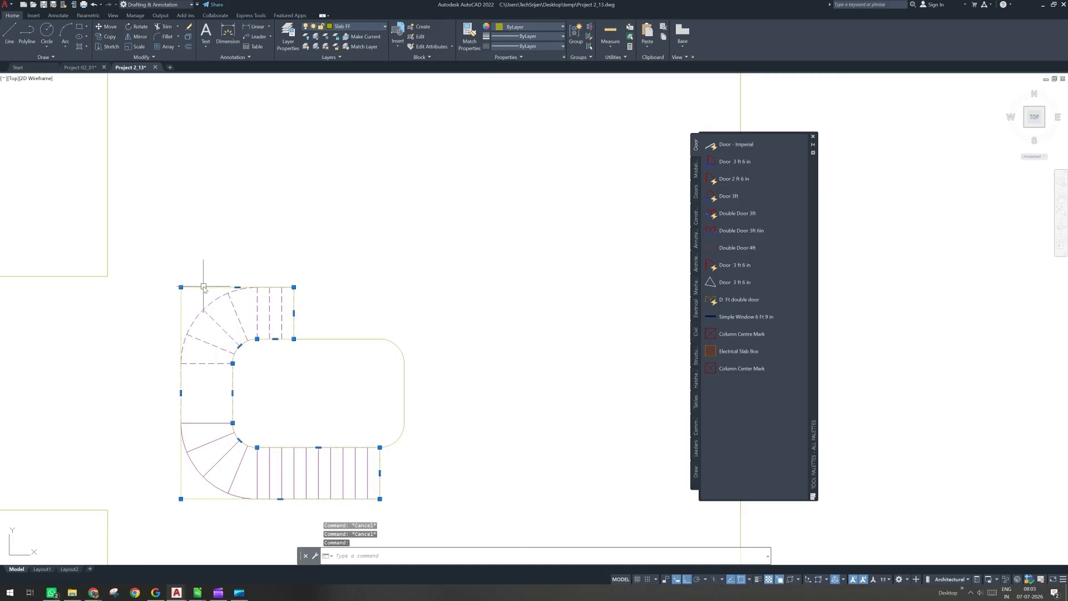
key("Escape")
left_click(366, 329)
left_click(355, 349)
left_click(440, 358)
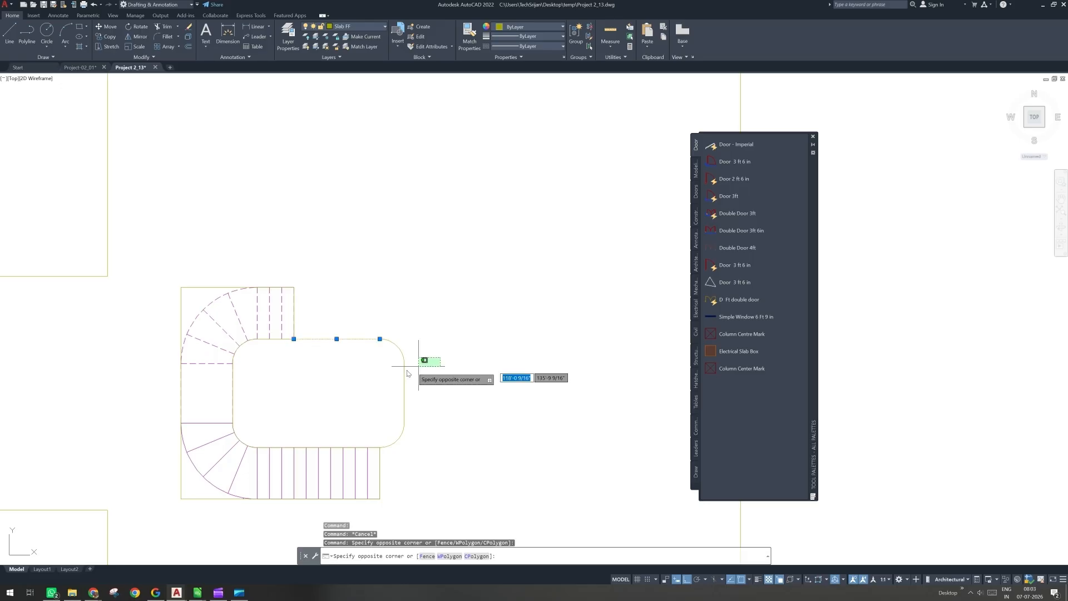
left_click(398, 374)
left_click(426, 427)
key("Escape")
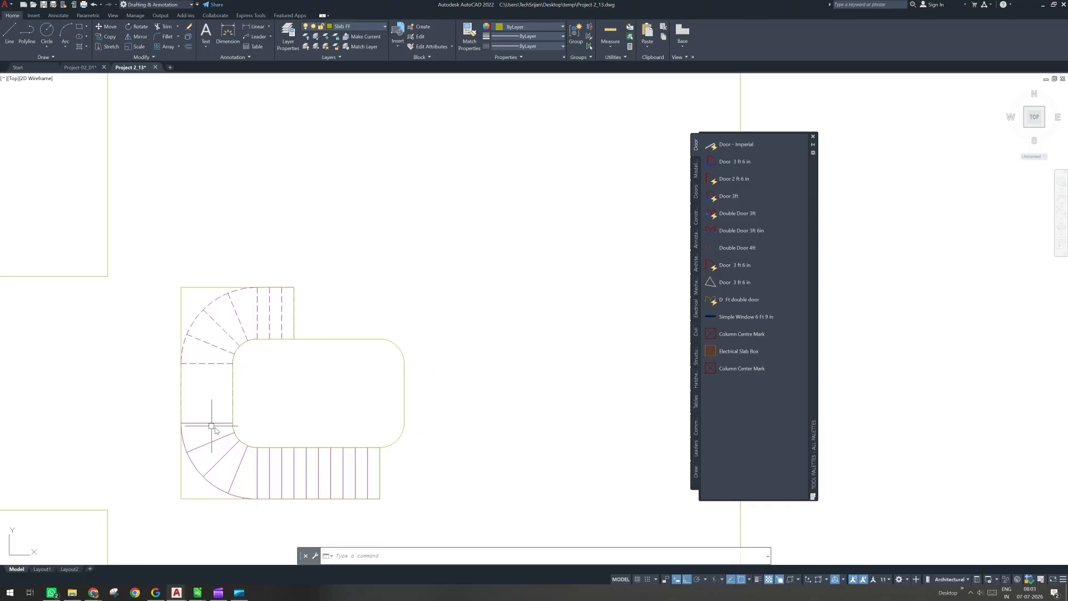
left_click(232, 379)
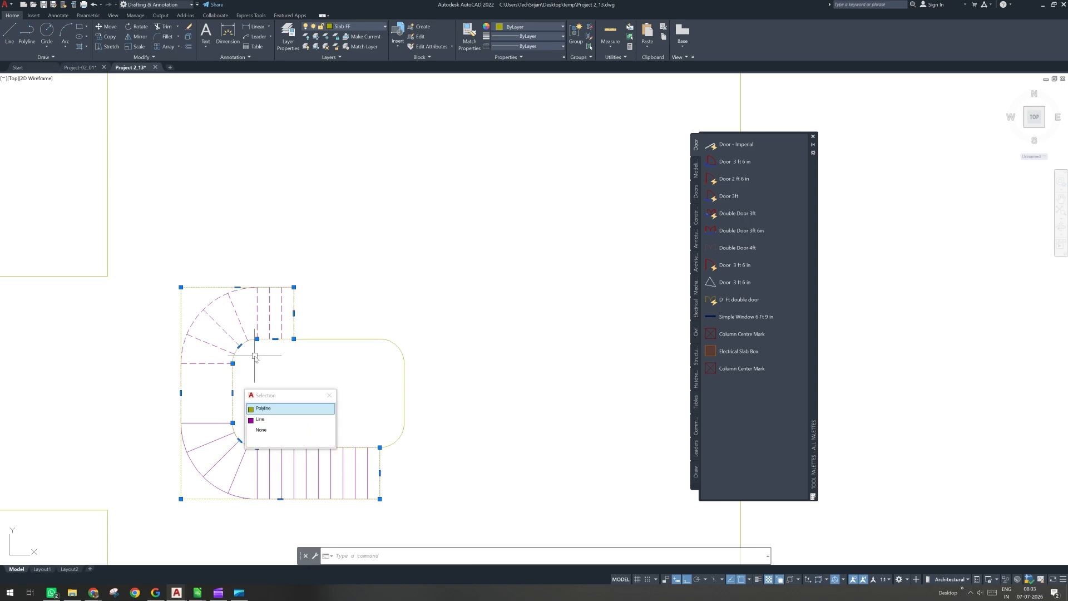
key("Escape")
key("Escape")
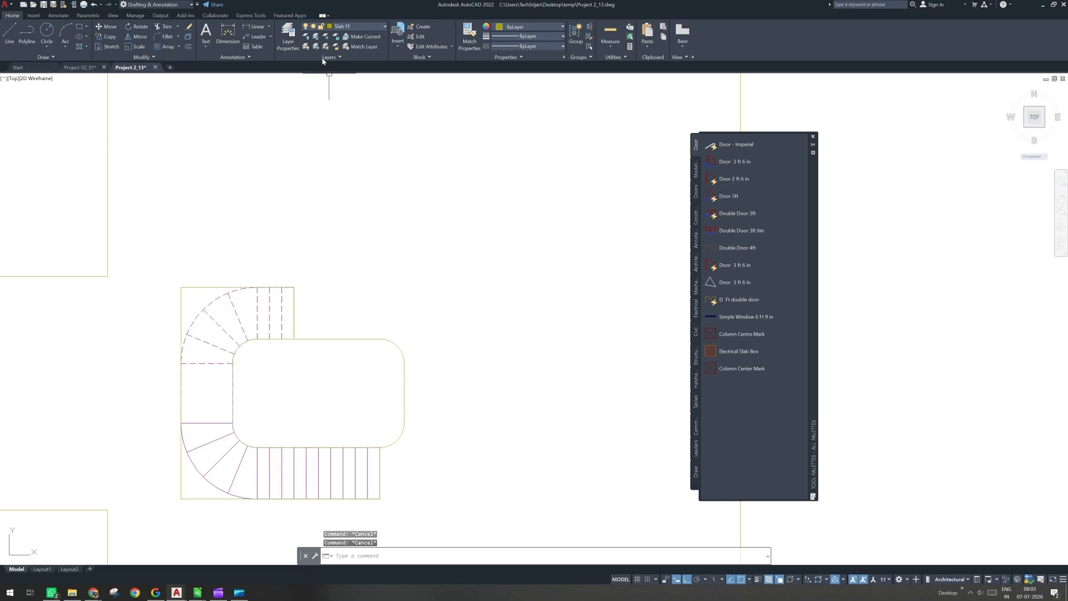
Step: Turn off the Stair layer by picking one of the stair lines
left_click(315, 37)
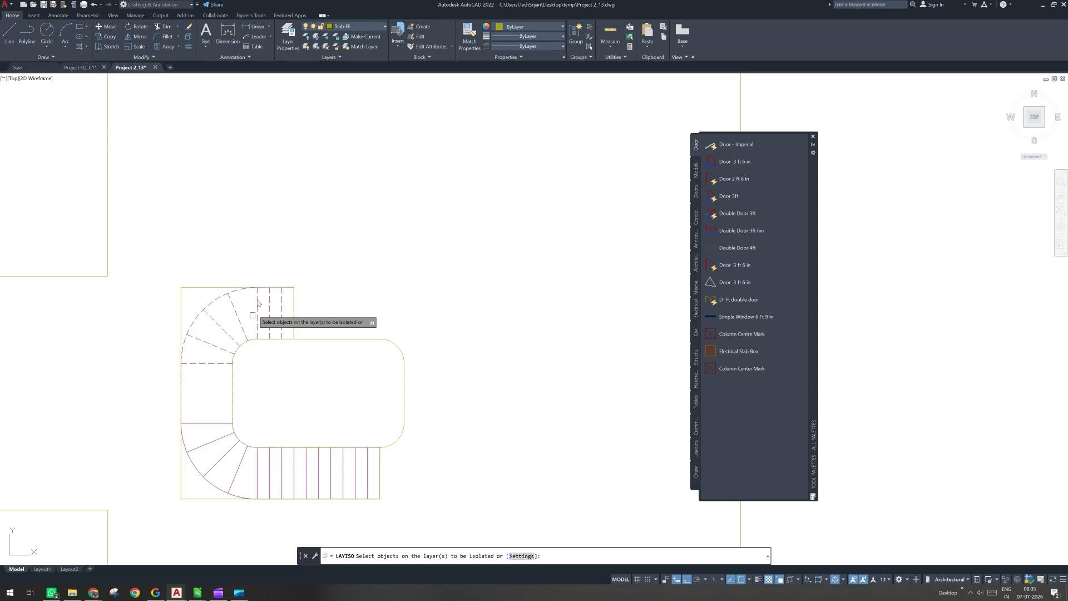
key("Escape")
left_click(305, 38)
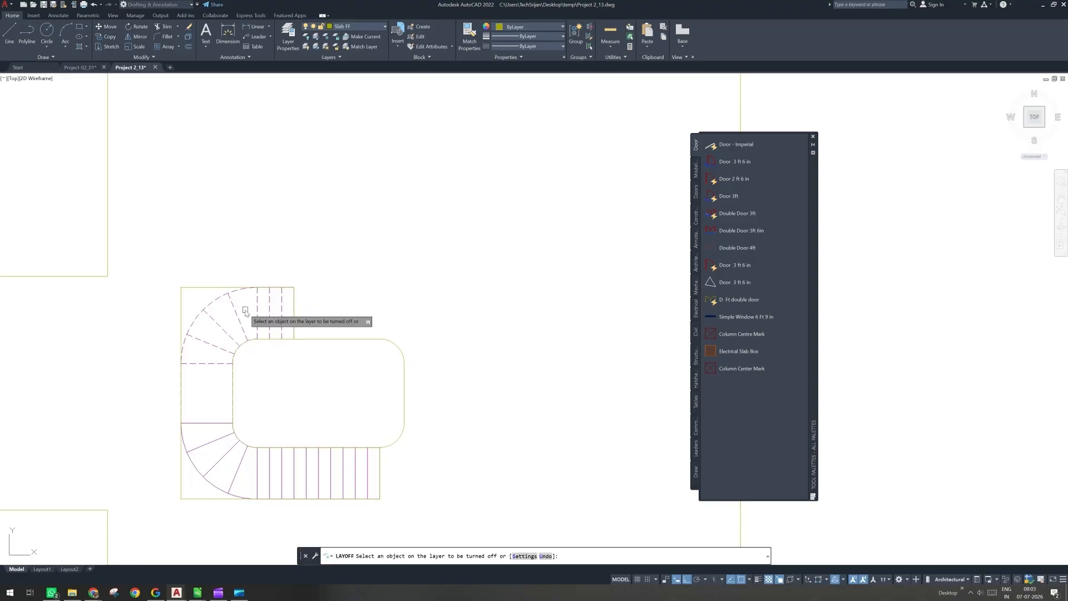
left_click(245, 328)
key("Escape")
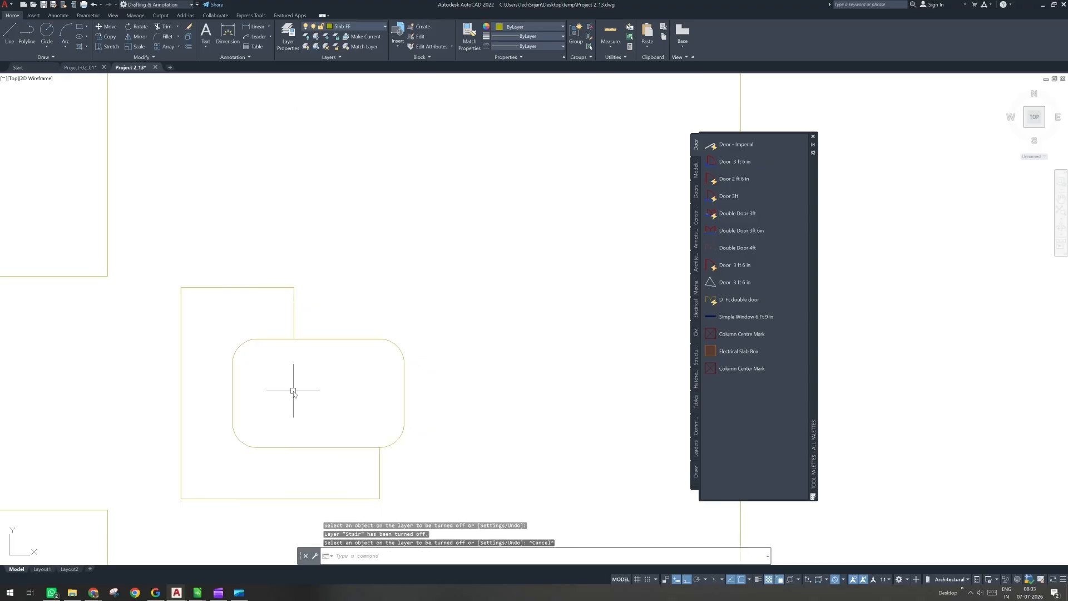
type("TEXT")
key("Return")
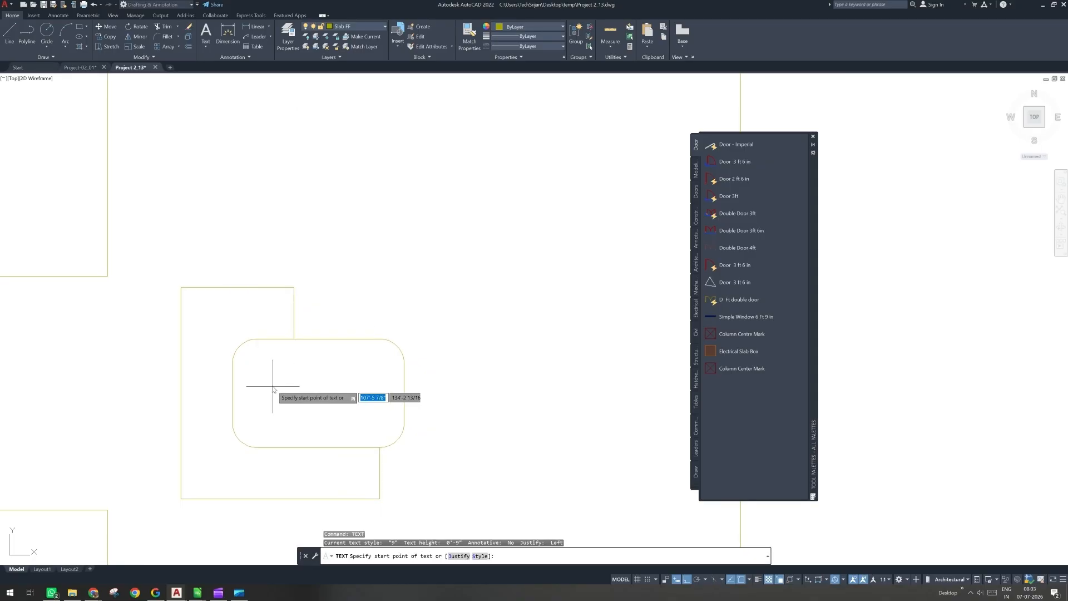
key("Escape")
Step: Trim the horizontal edges of the rounded rectangle inside the stair opening outline and erase its leftover curved piece on the verandah side
type("tr")
key("Return")
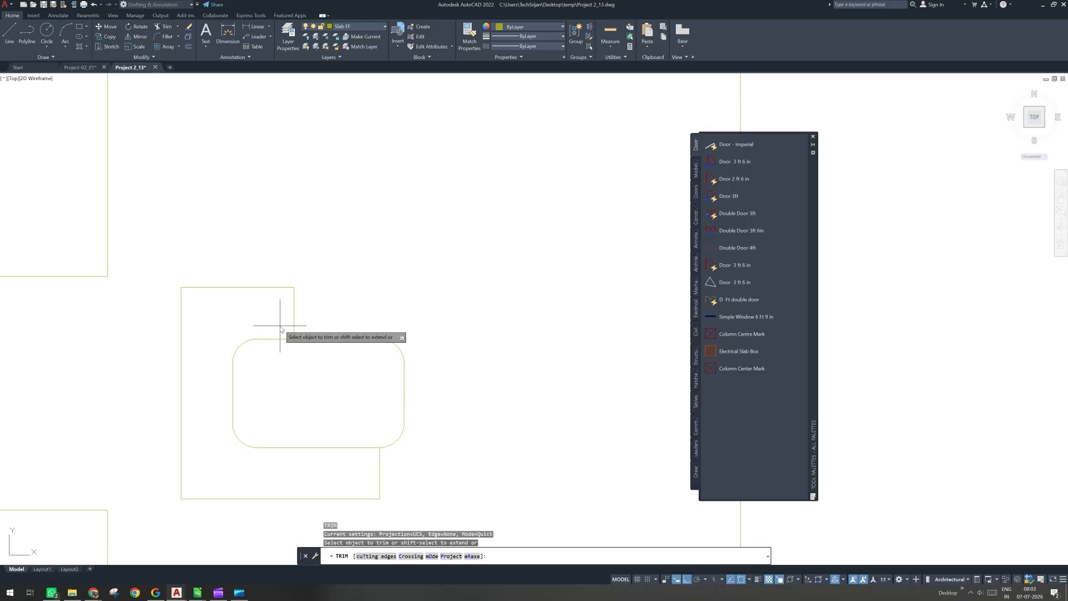
mouse_move(280, 326)
left_mouse_down()
mouse_move(373, 440)
mouse_move(314, 459)
left_mouse_up()
key("Escape")
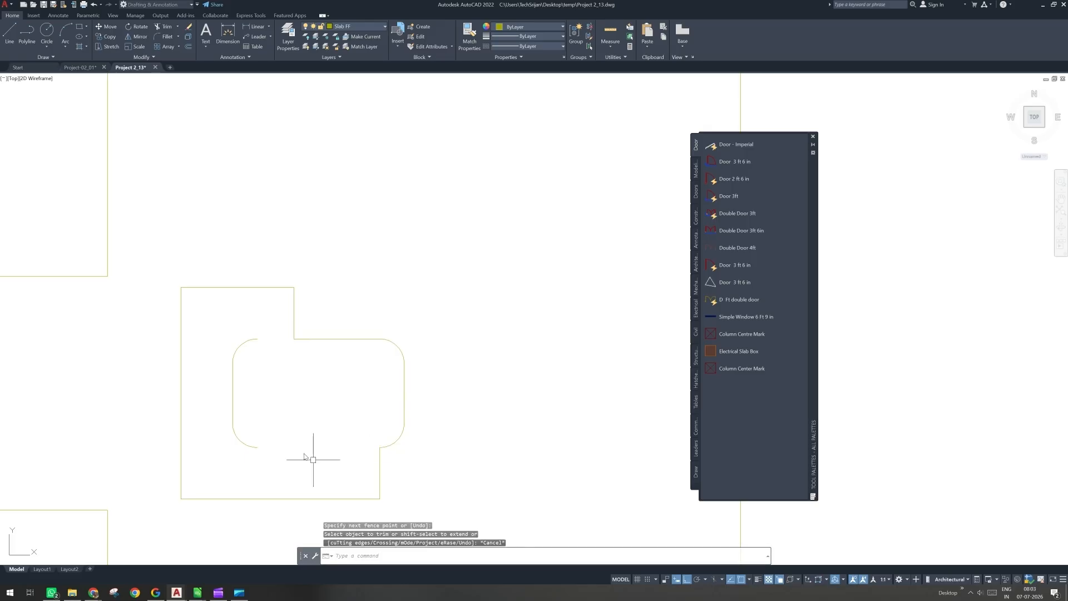
left_click(262, 328)
left_click(232, 433)
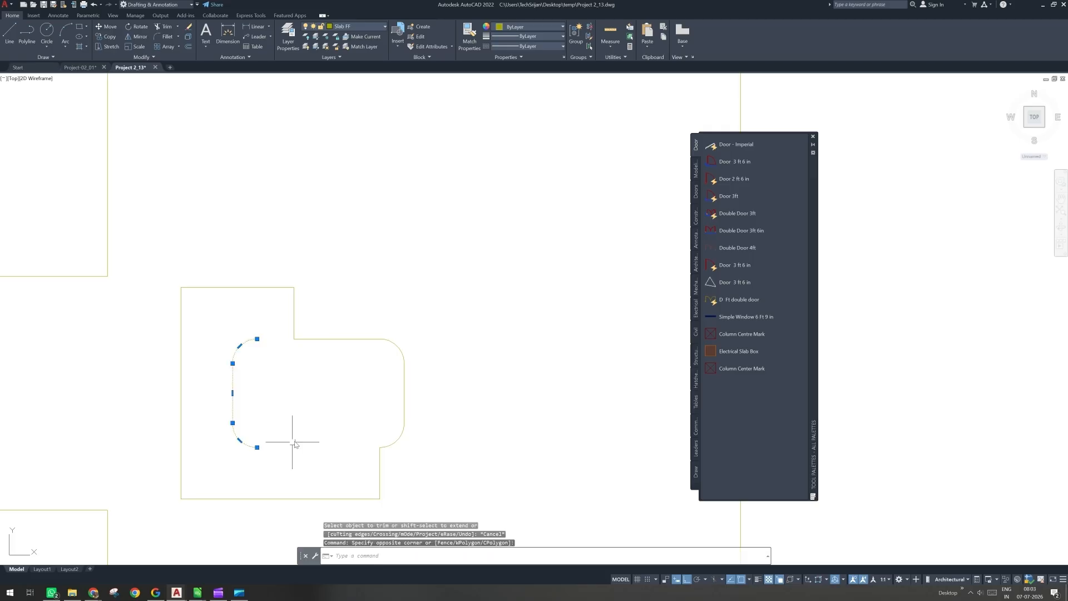
key("Delete")
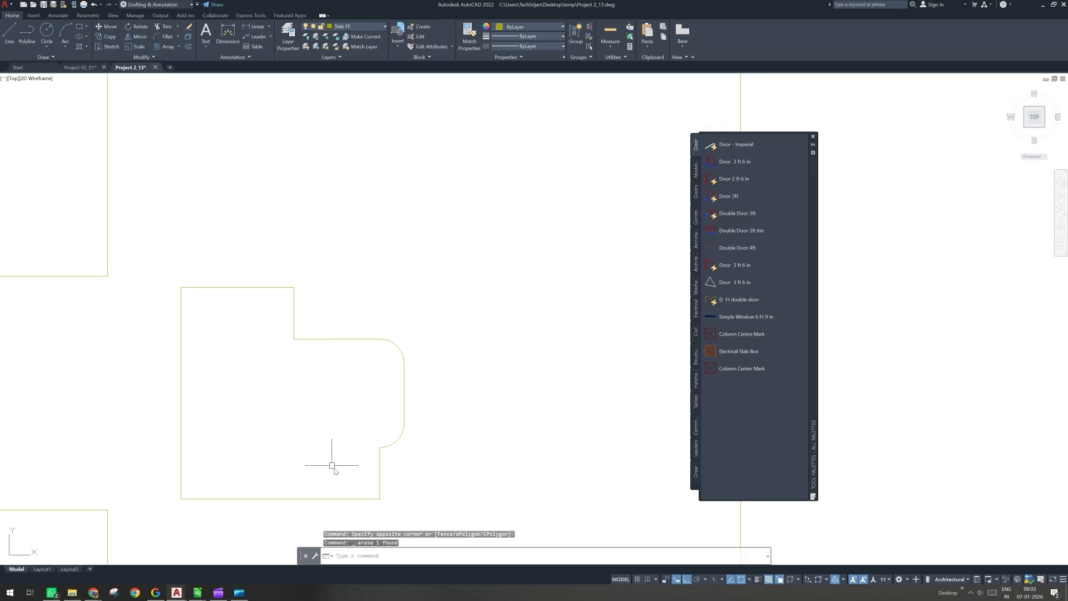
left_click(381, 467)
key("Escape")
left_click(397, 442)
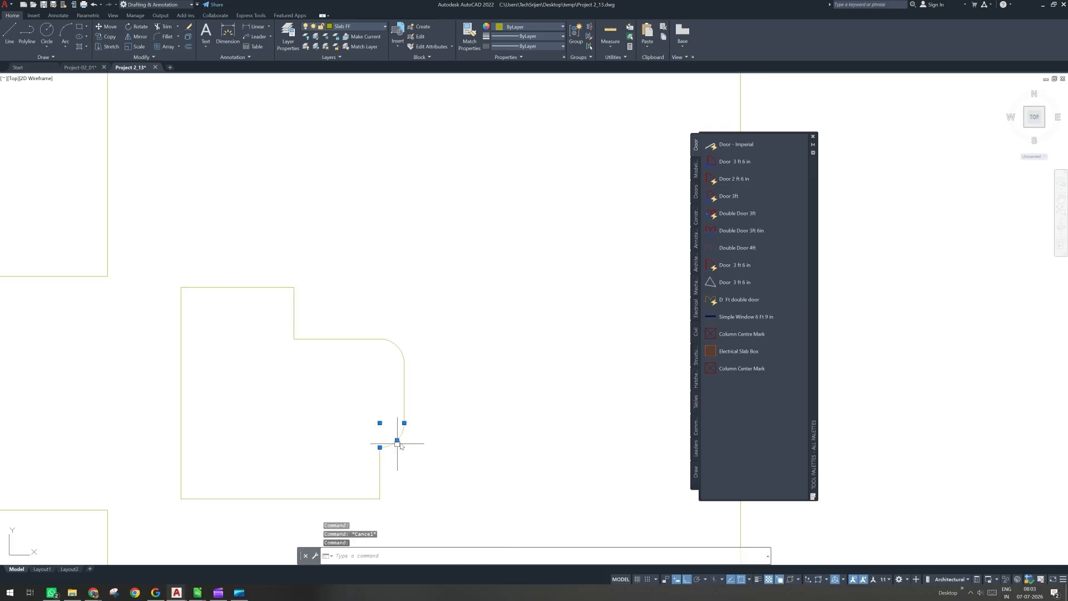
key("Escape")
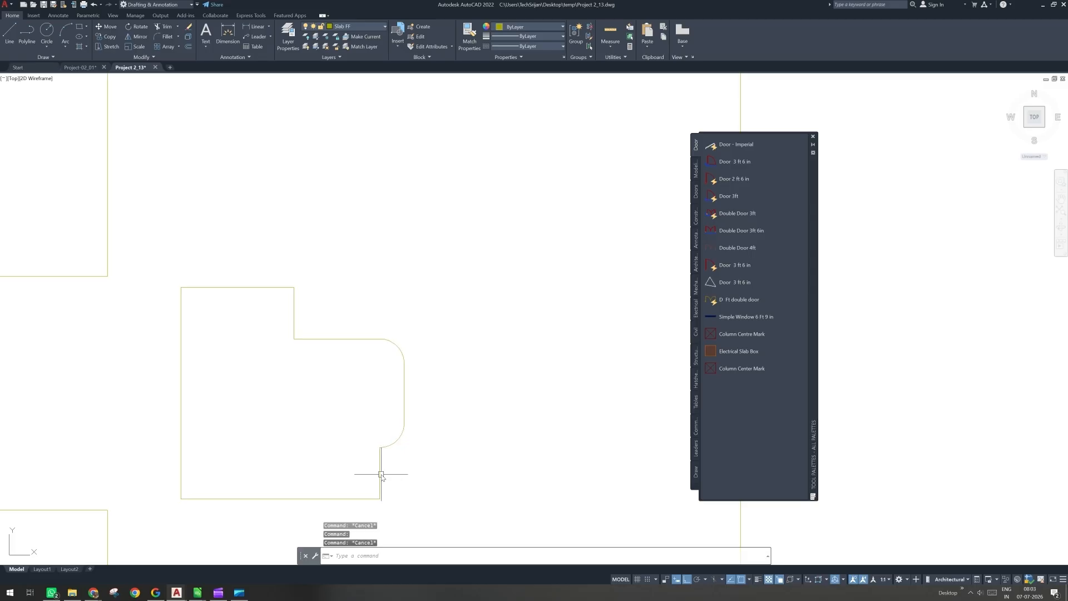
double_click(381, 475)
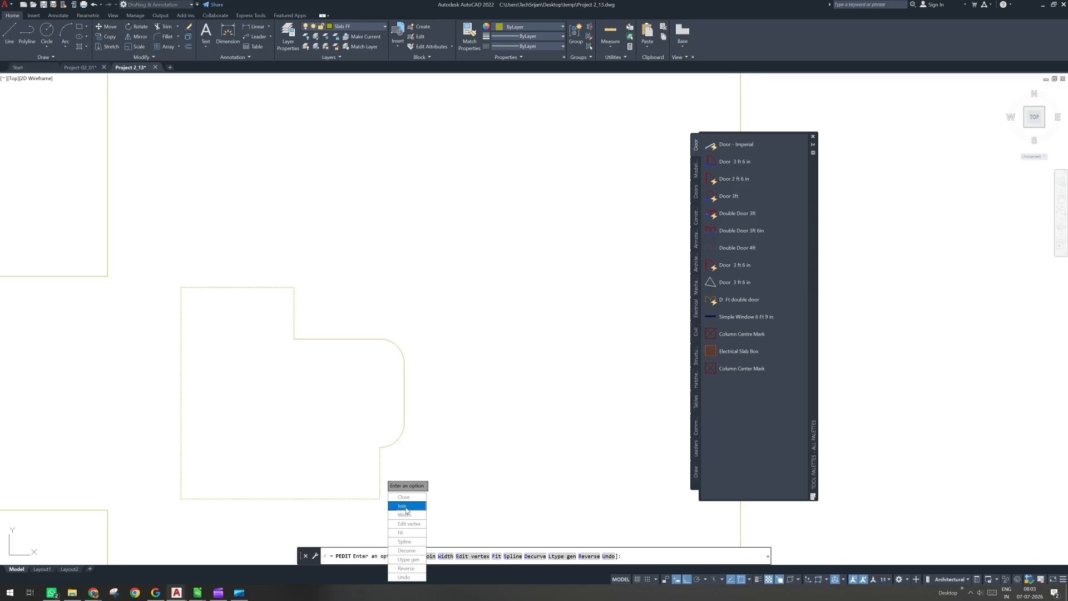
key("Escape")
Step: Join all segments of the stair opening outline, including both corner arcs, into one polyline and check that it selects as one object
left_click(460, 273)
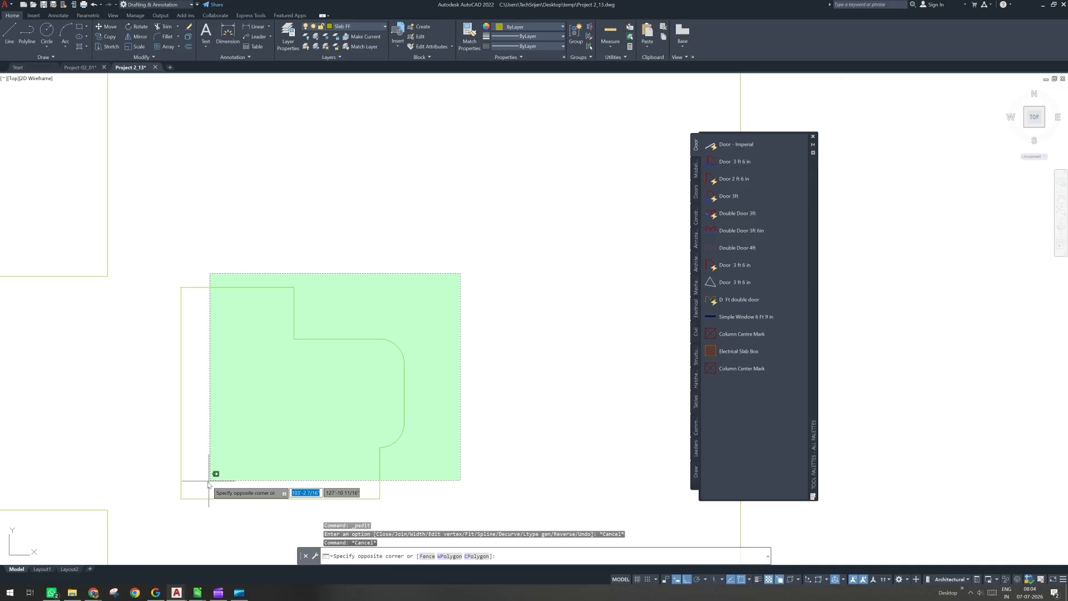
left_click(154, 507)
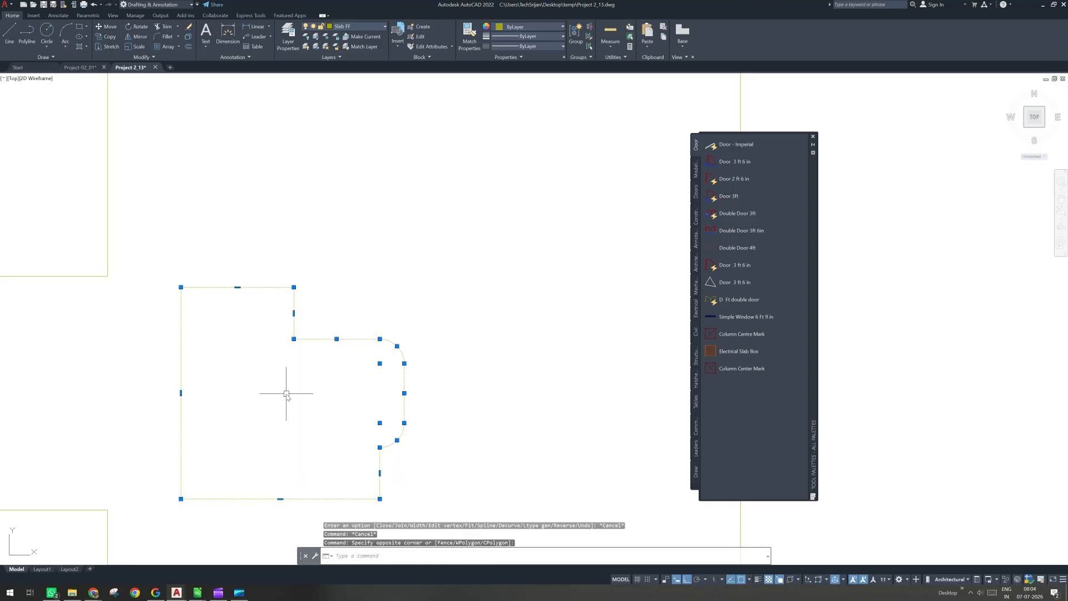
type("j")
key("Return")
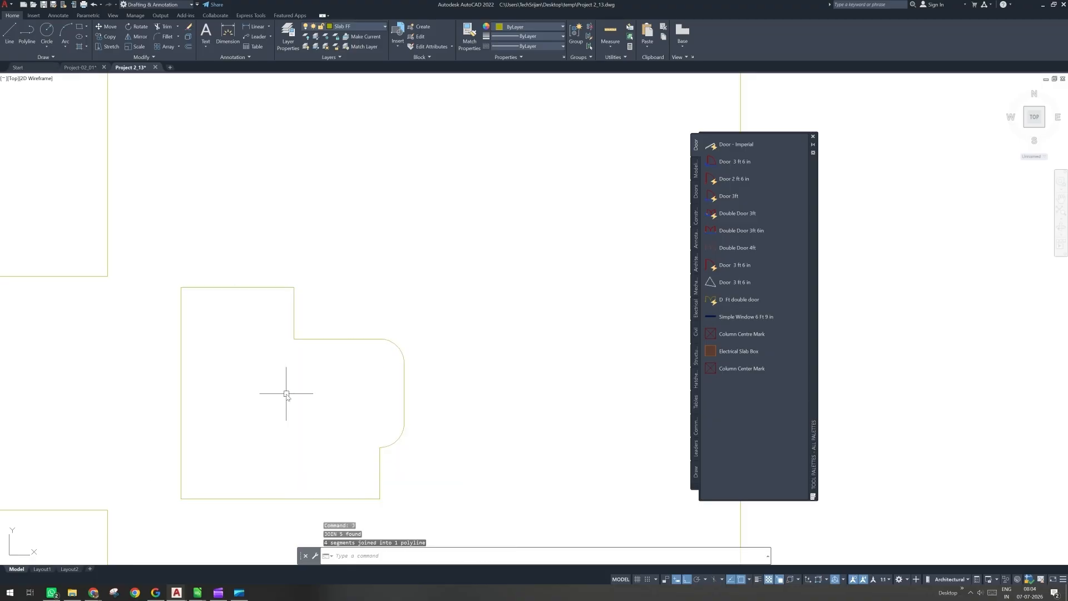
left_click(318, 340)
scroll(340, 369, "down", 2)
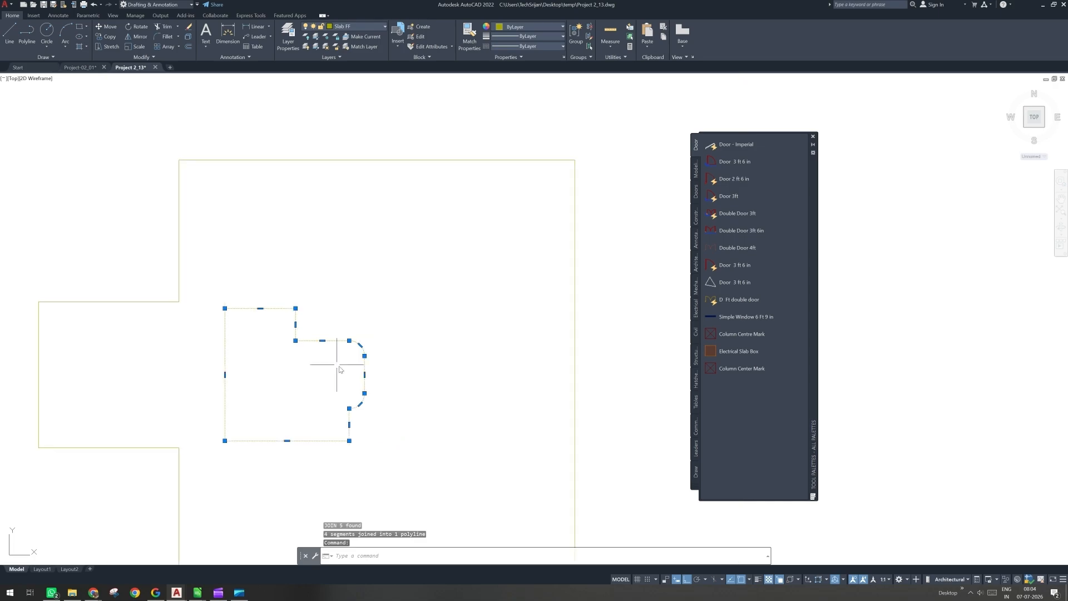
scroll(340, 369, "down", 2)
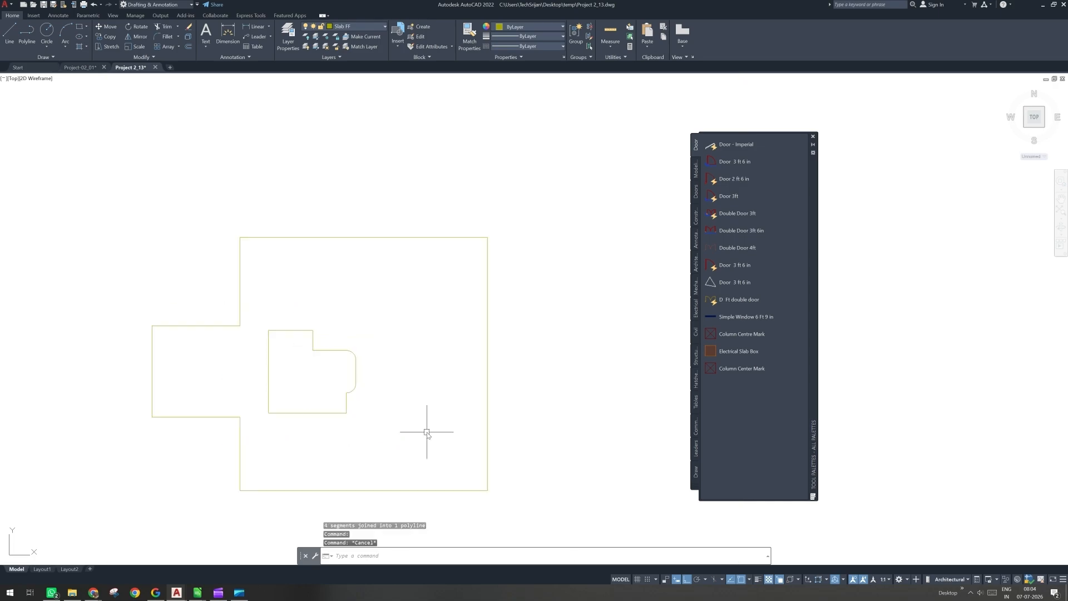
Step: Restore the isolated layers and turn on all layers of the plan
left_click(306, 48)
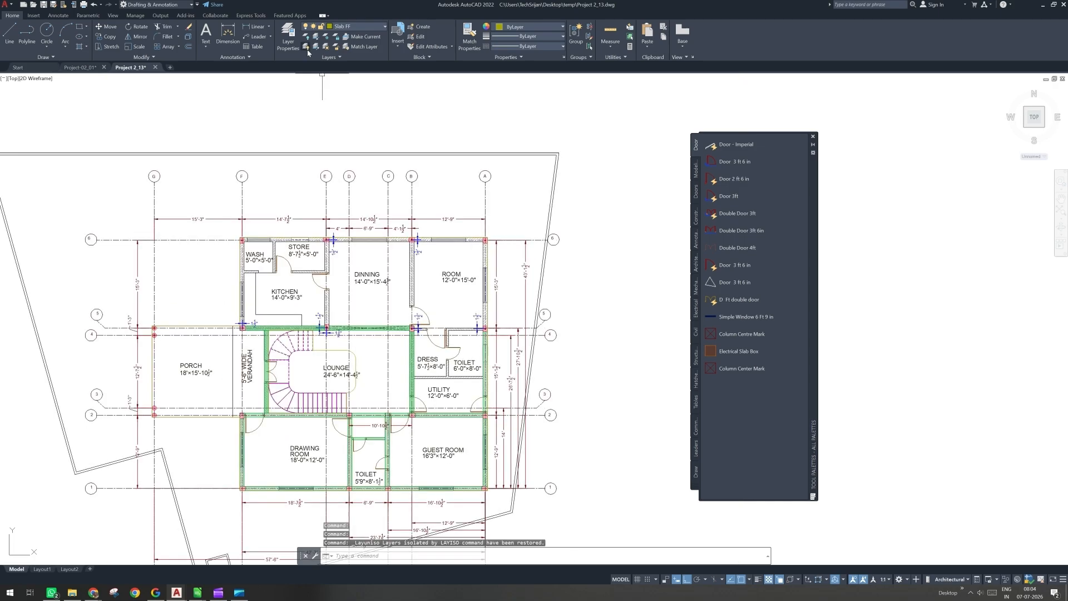
left_click(307, 48)
Step: Set the polyline width of the stair opening outline in the lounge to 5 for all segments
scroll(359, 381, "up", 2)
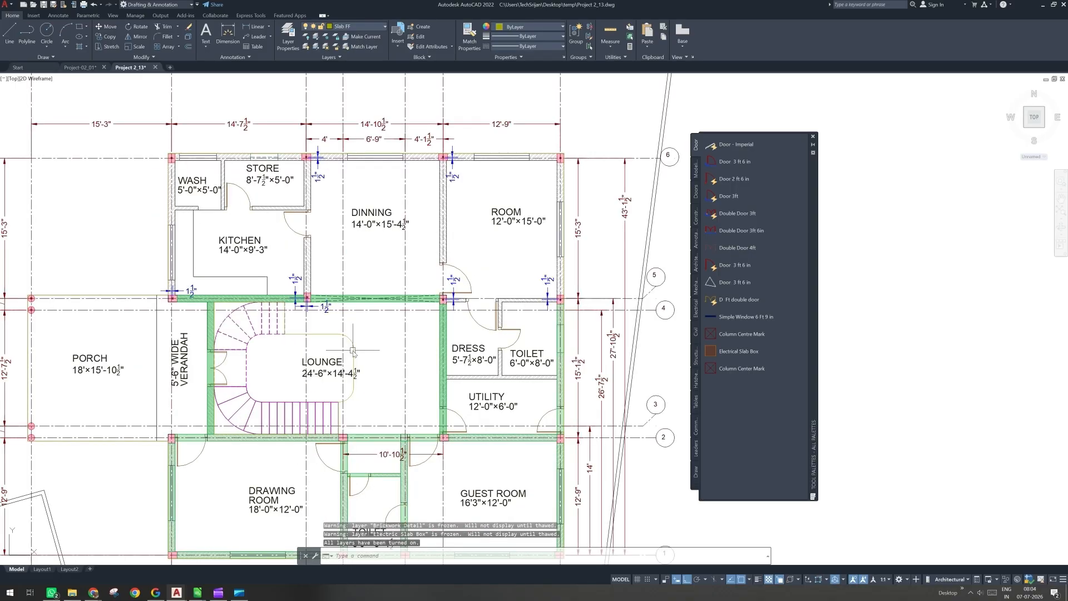
double_click(353, 351)
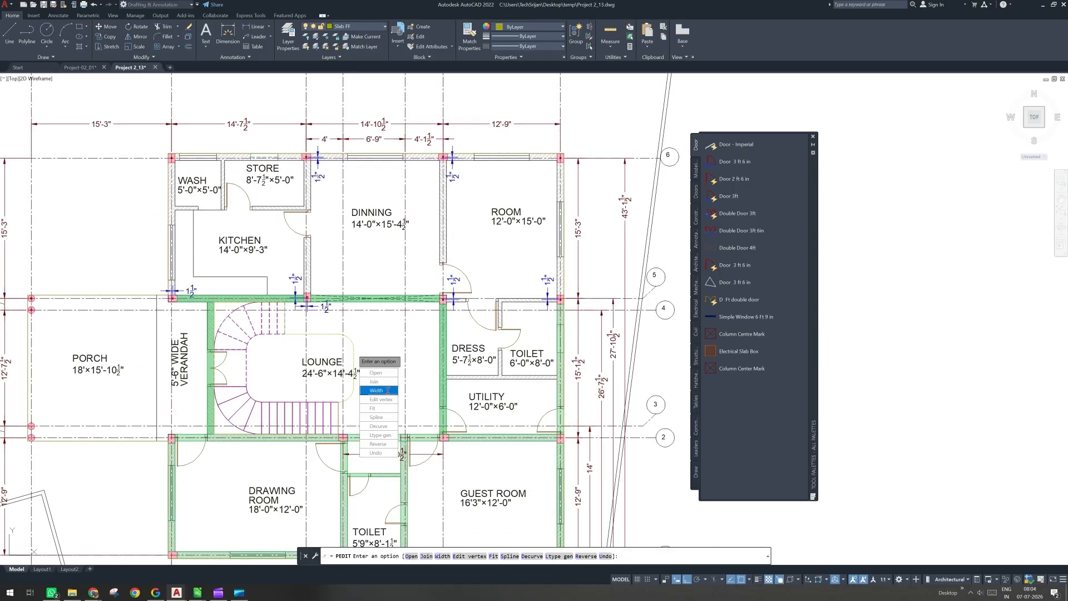
left_click(388, 390)
type("5")
key("Return")
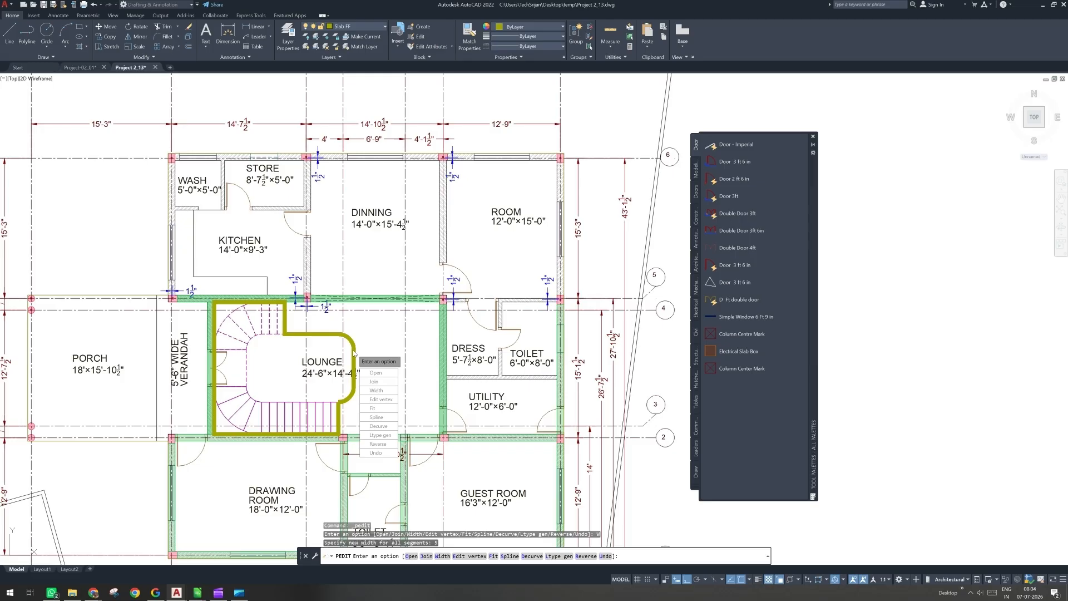
key("Escape")
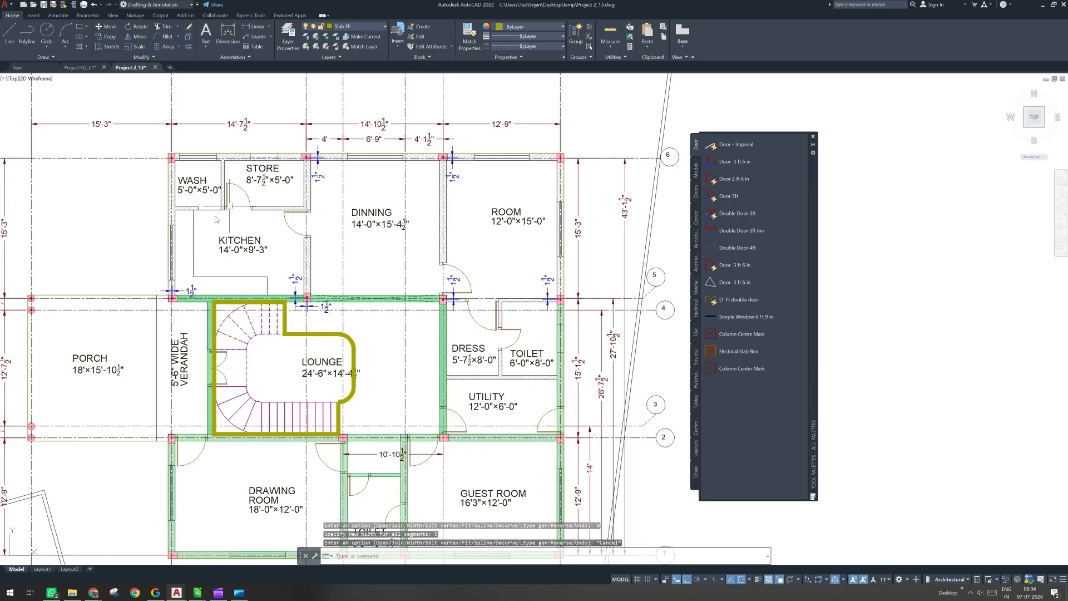
Step: Set the polyline width of the outer slab outline around the house and porch to 5 for all segments
double_click(142, 295)
left_click(174, 337)
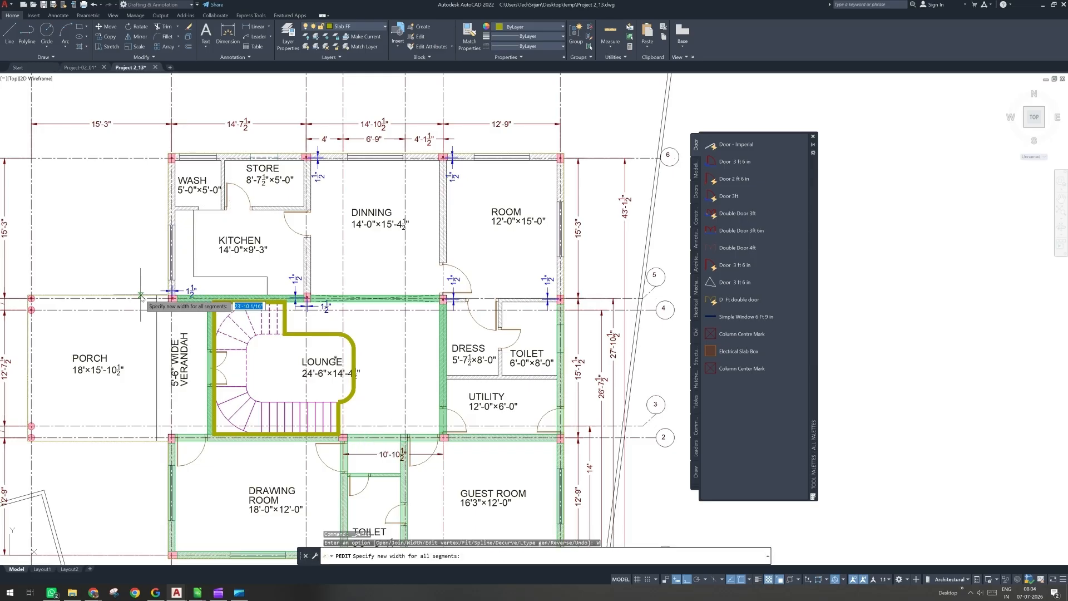
type("5")
key("Return")
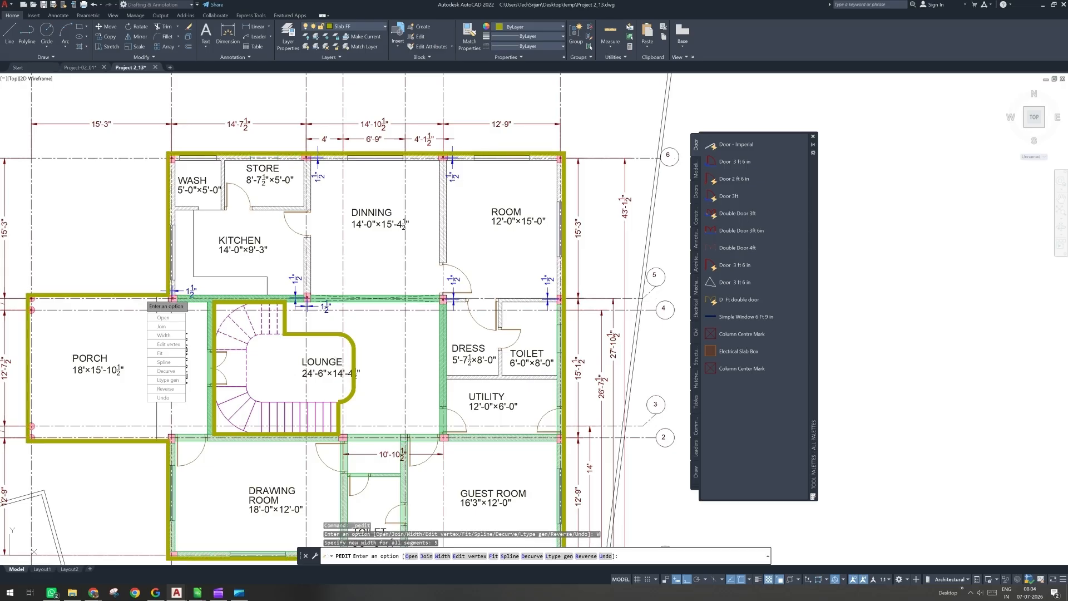
key("Escape")
Step: Examine the thickened slab boundary and the stair opening against the staircase, lounge and surrounding rooms of the plan
scroll(245, 299, "down", 3)
middle_click_drag(245, 299, 285, 265)
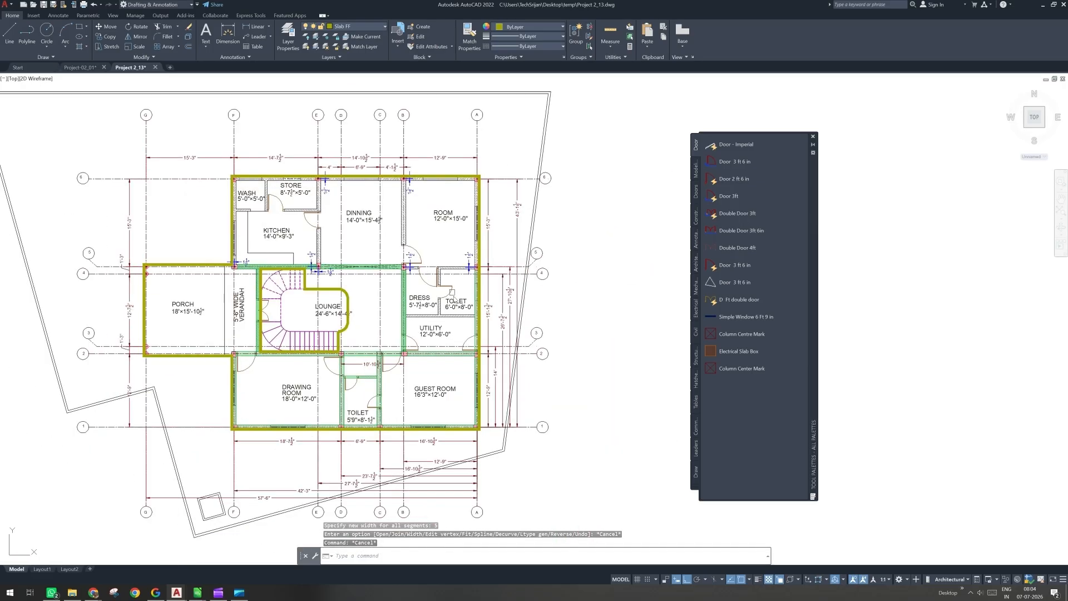
scroll(303, 376, "up", 2)
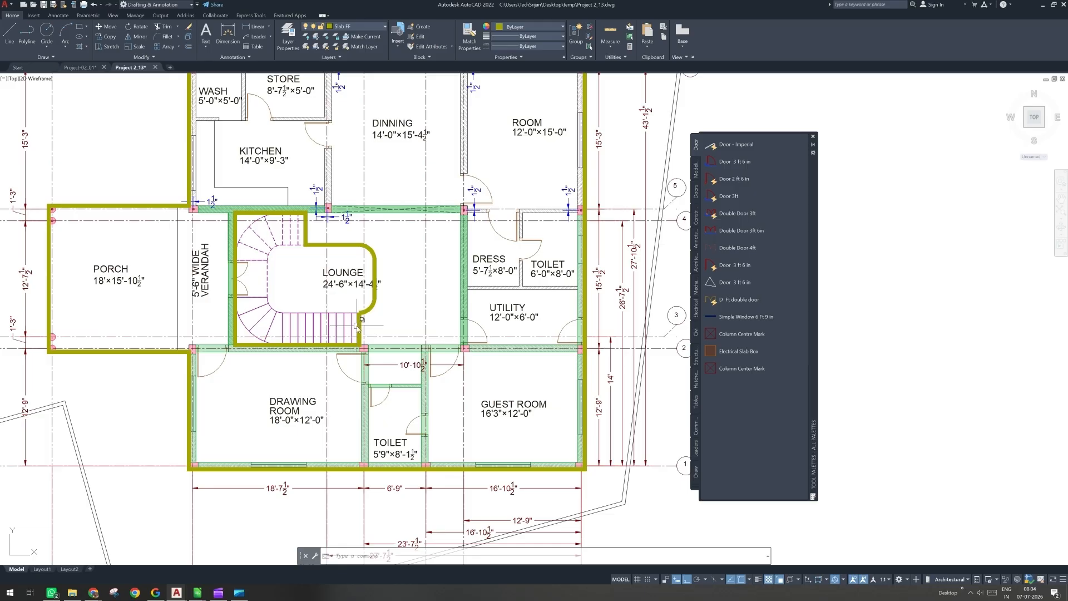
scroll(359, 325, "up", 2)
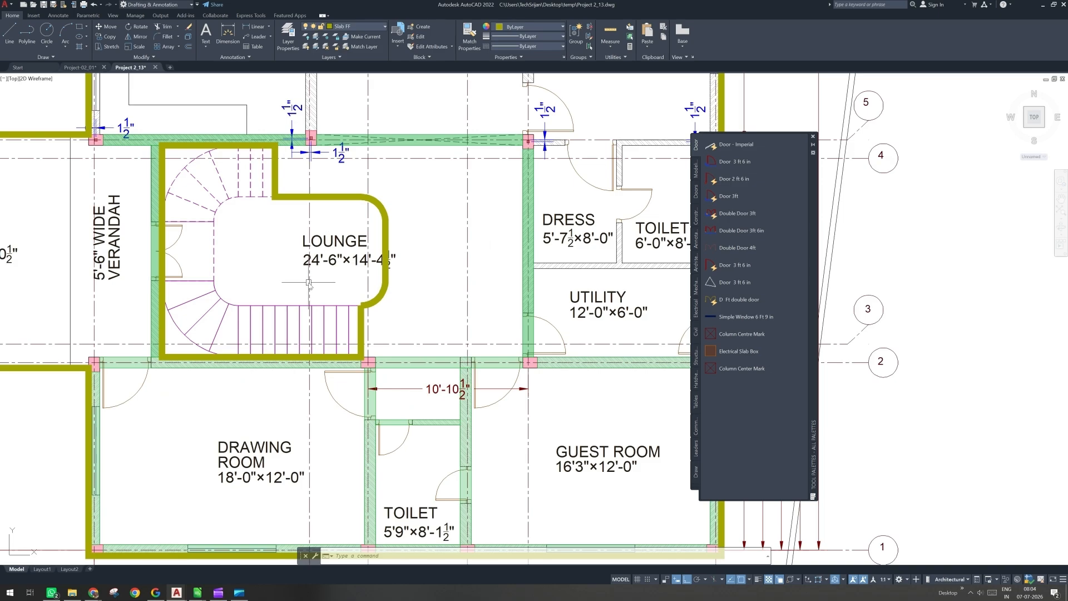
middle_click_drag(327, 293, 324, 300)
scroll(322, 309, "down", 2)
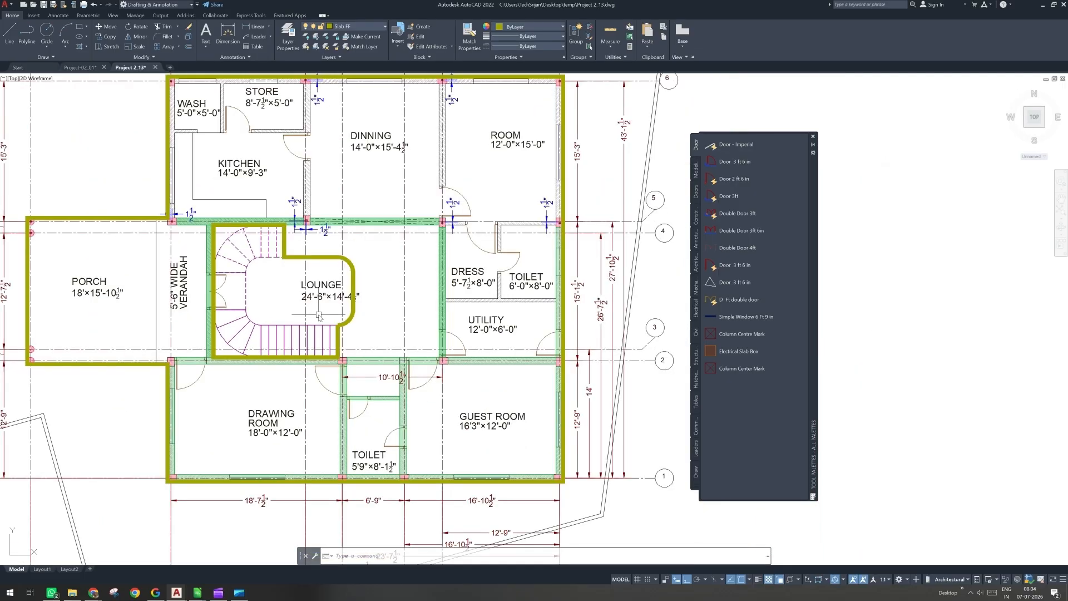
scroll(317, 377, "up", 2)
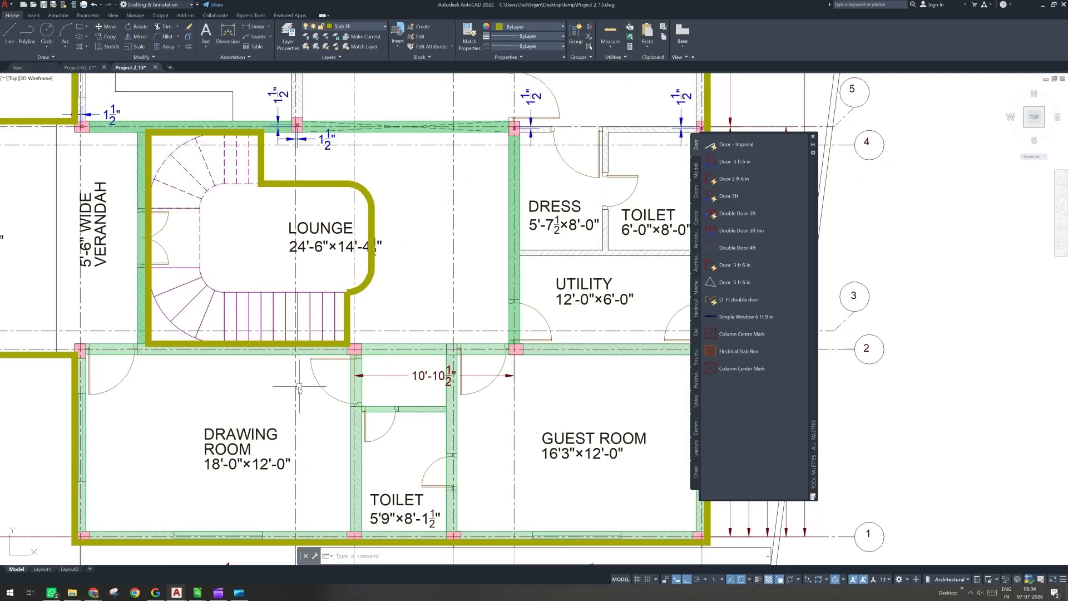
scroll(317, 380, "down", 2)
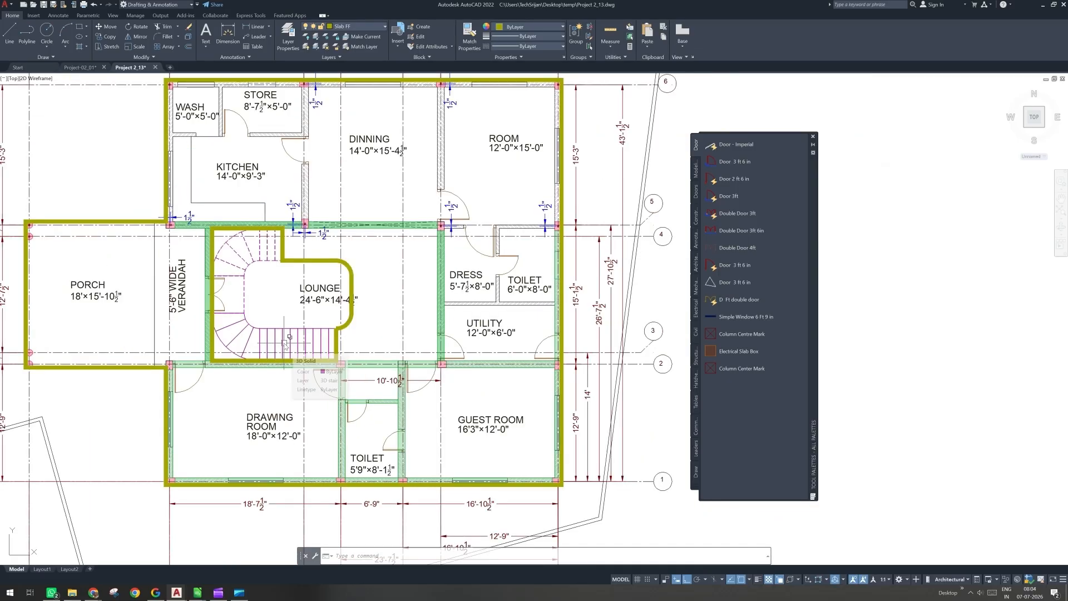
middle_click_drag(347, 168, 347, 190)
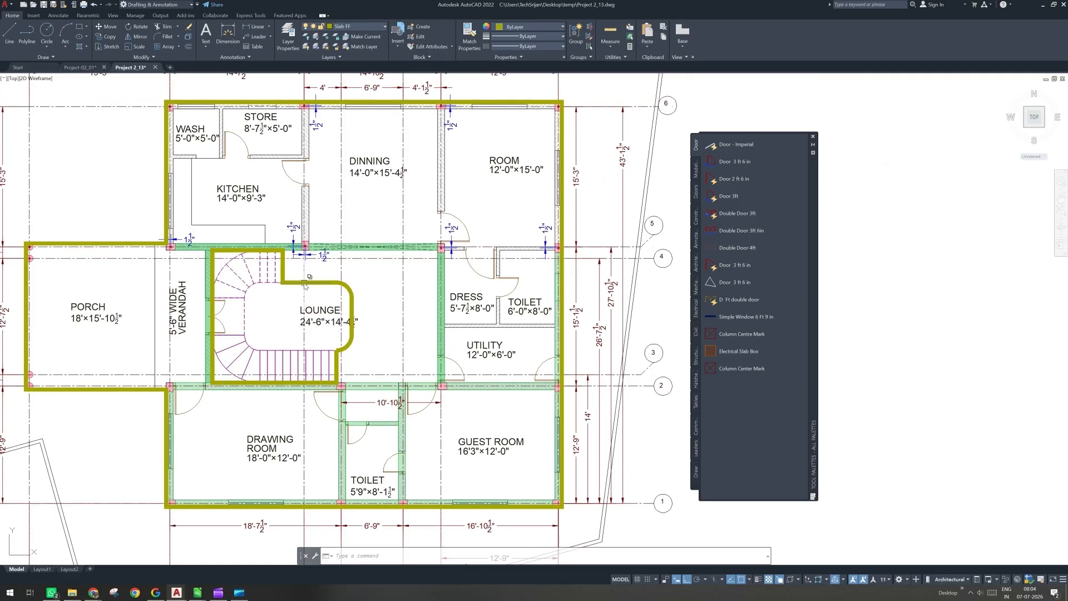
mouse_move(304, 285)
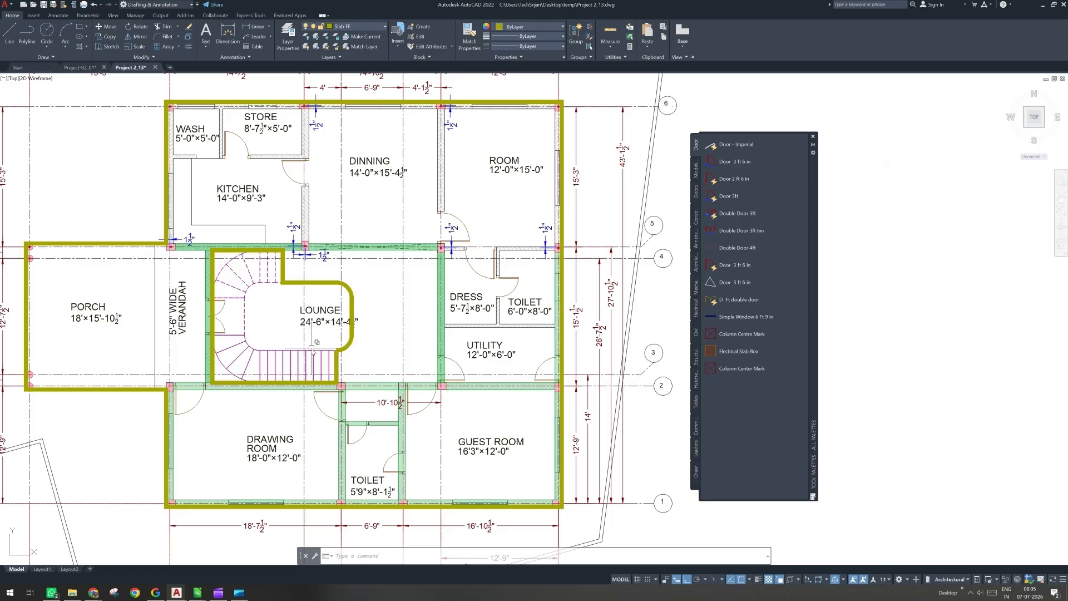
mouse_move(312, 349)
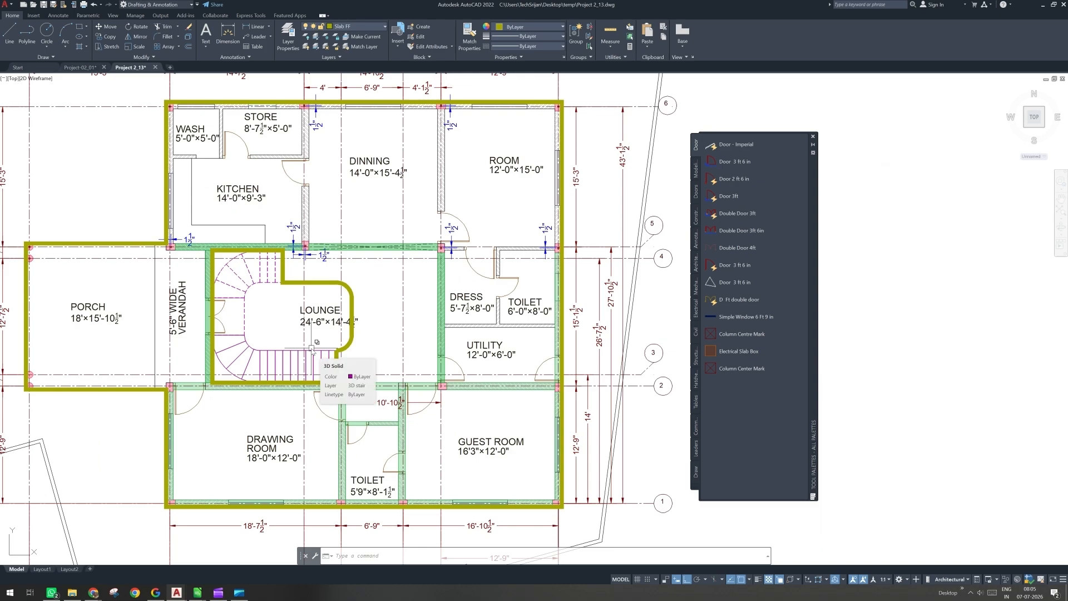
Step: Isolate the Slab FF layer using the stair opening outline and set the outer slab outline's polyline width to 0
left_click(327, 284)
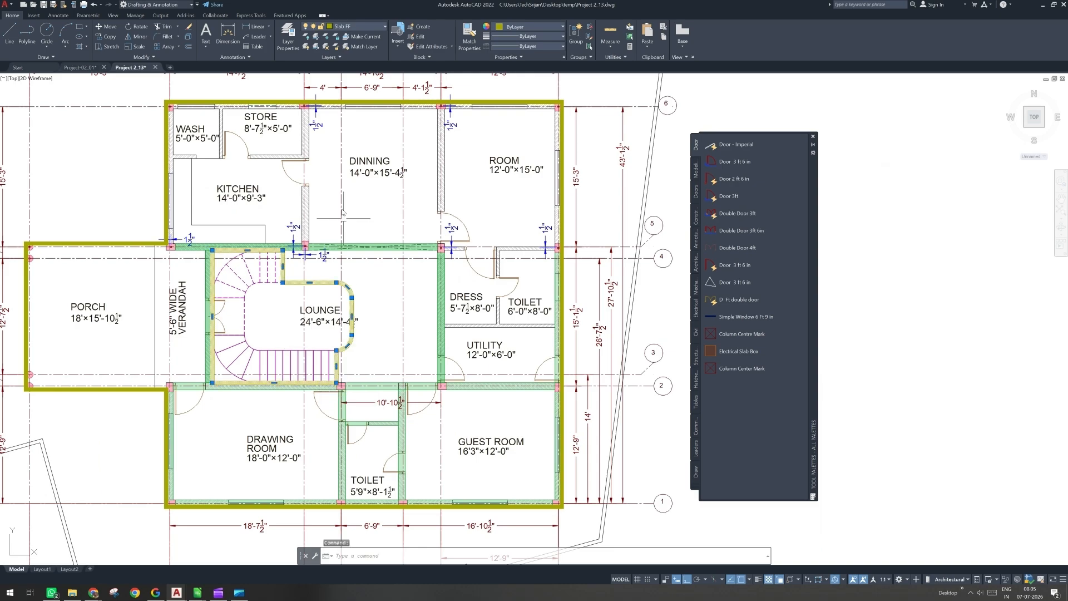
left_click(315, 36)
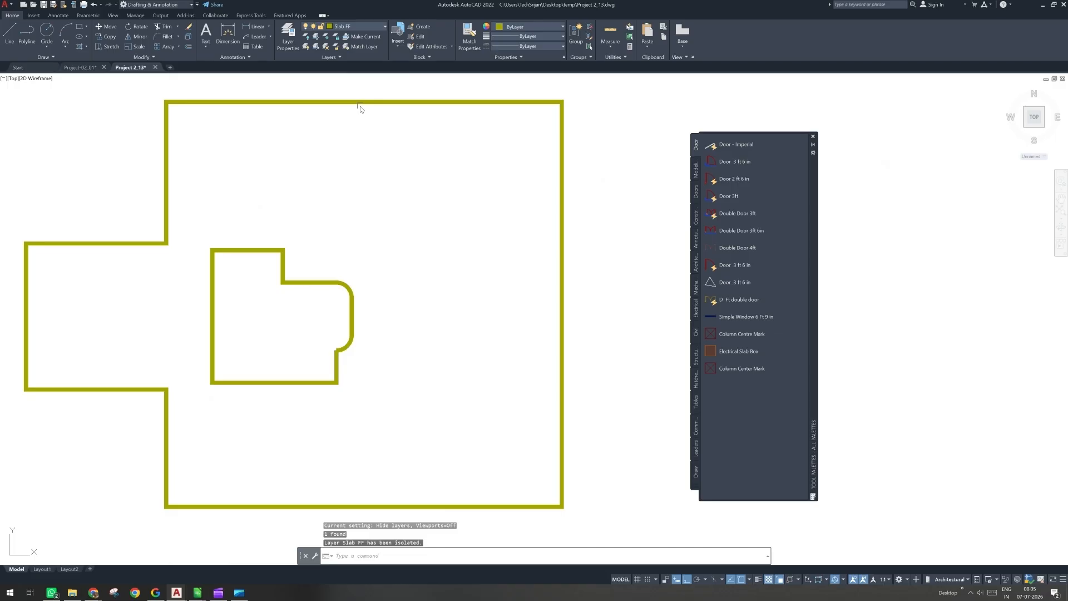
double_click(359, 102)
left_click(383, 147)
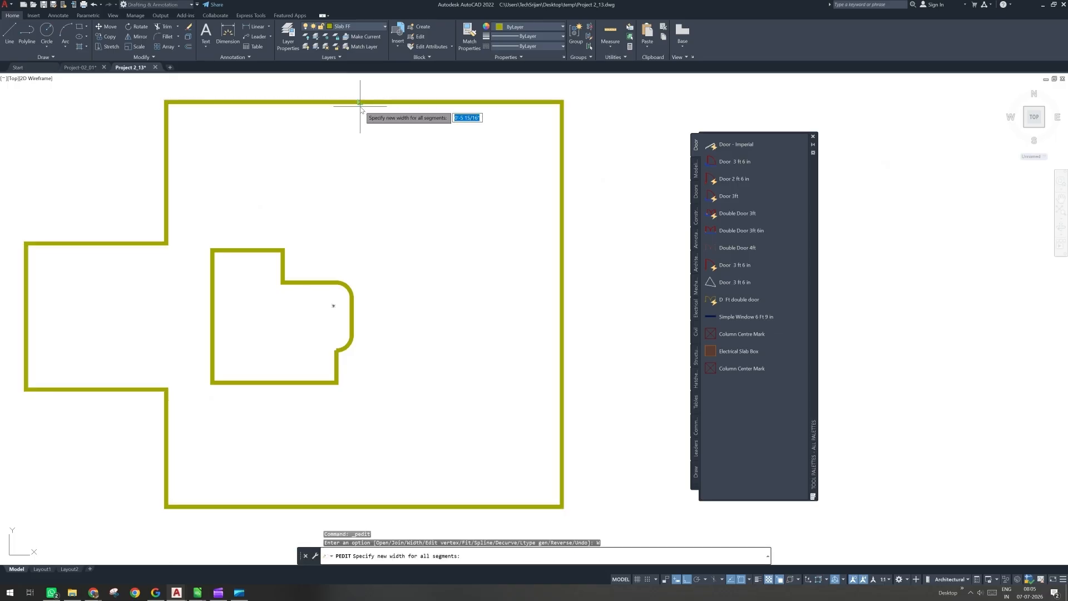
type("0")
key("Return")
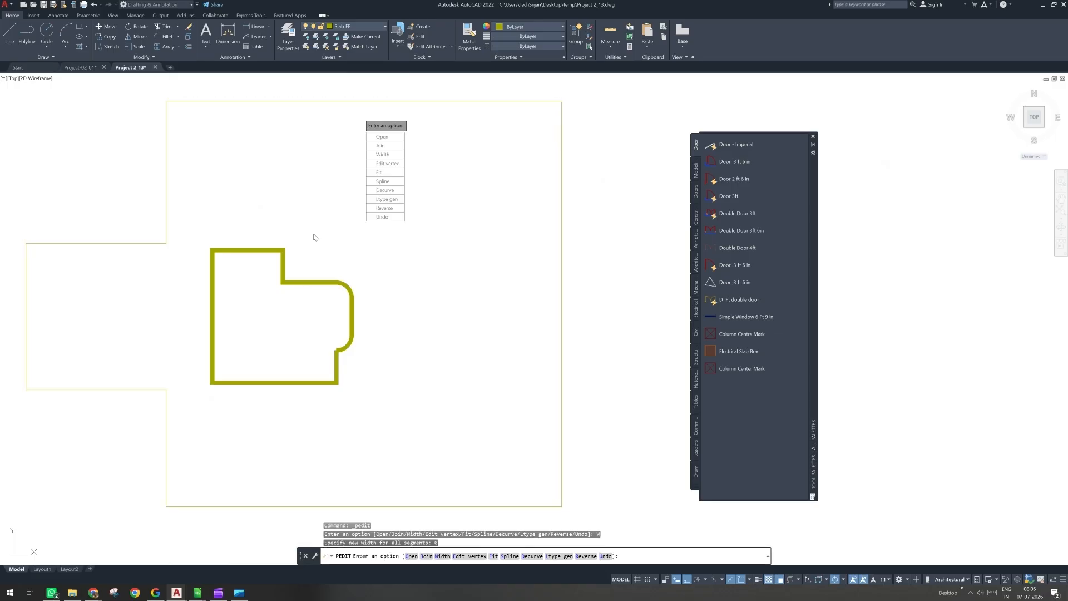
Step: Set the stair opening outline's polyline width to 0 for all segments
key("Down")
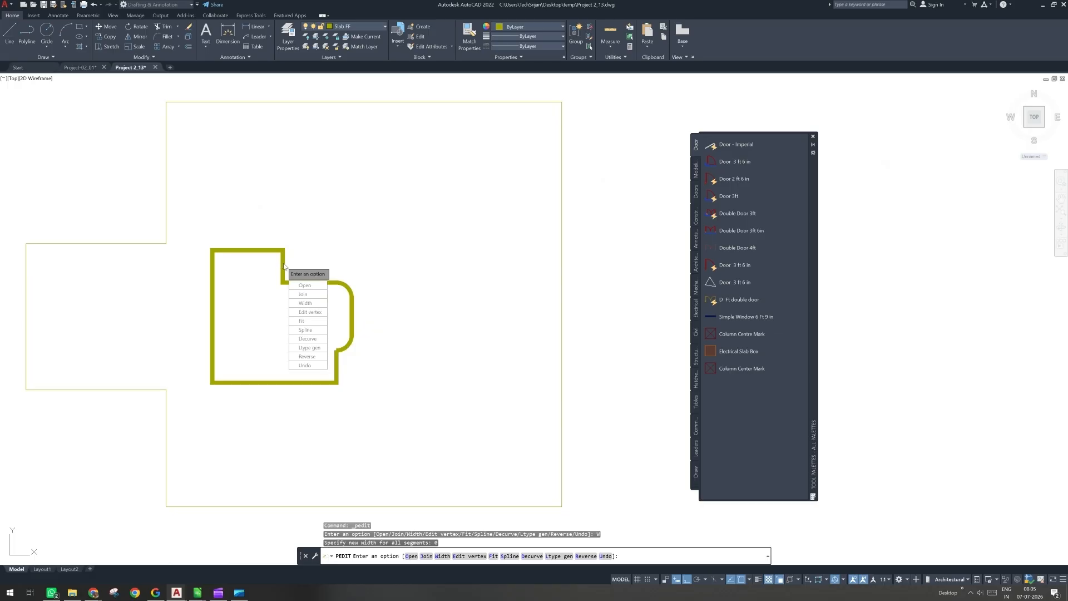
left_click(307, 302)
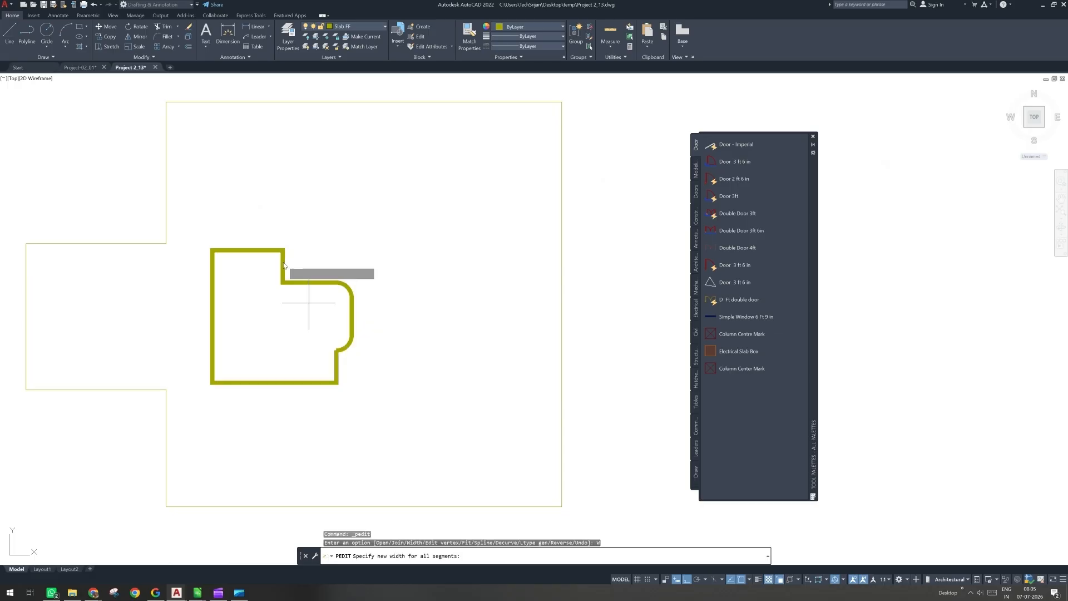
type("0")
key("Return")
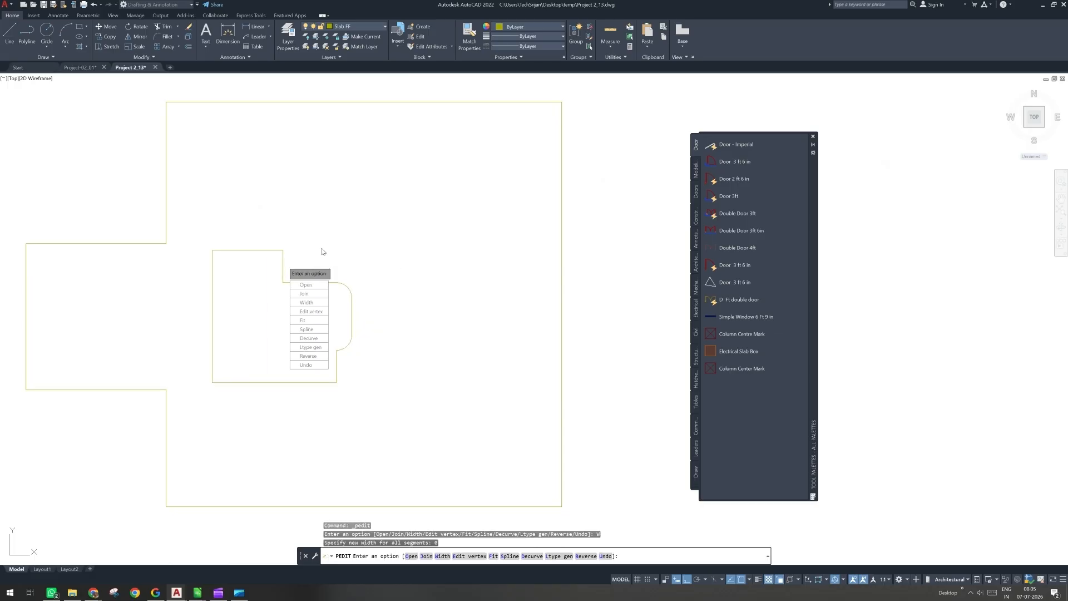
Step: Turn on the Slab Hatch layer and make it the current layer
key("Escape")
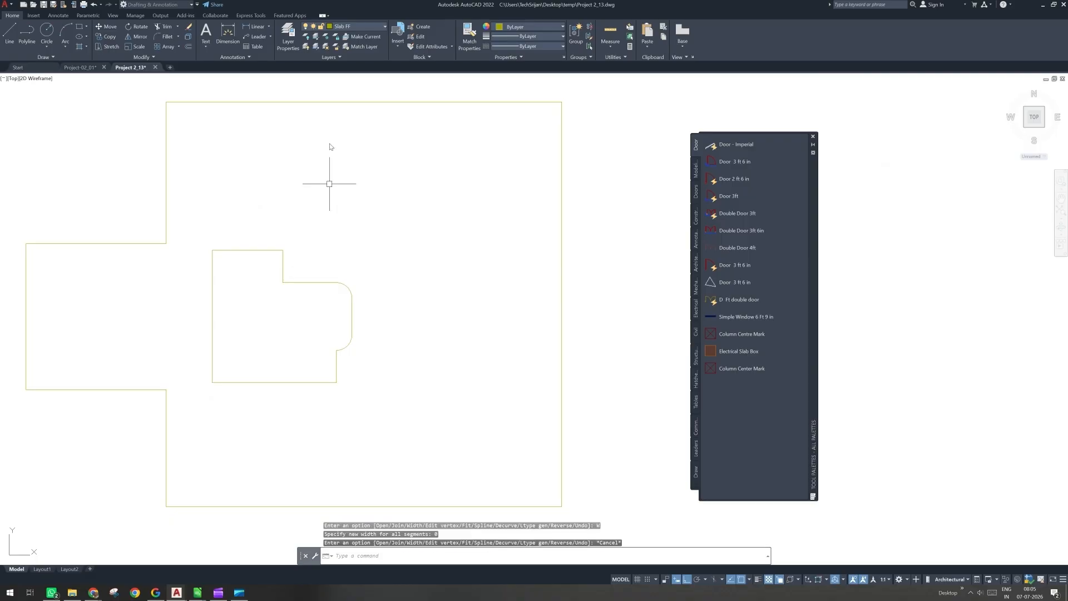
left_click(345, 29)
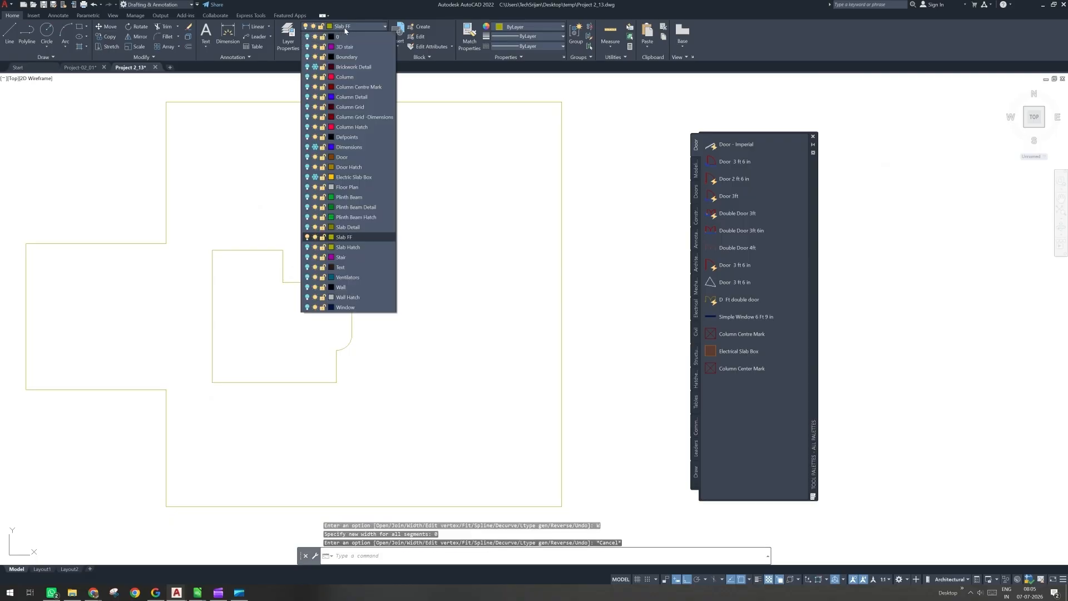
left_click(308, 247)
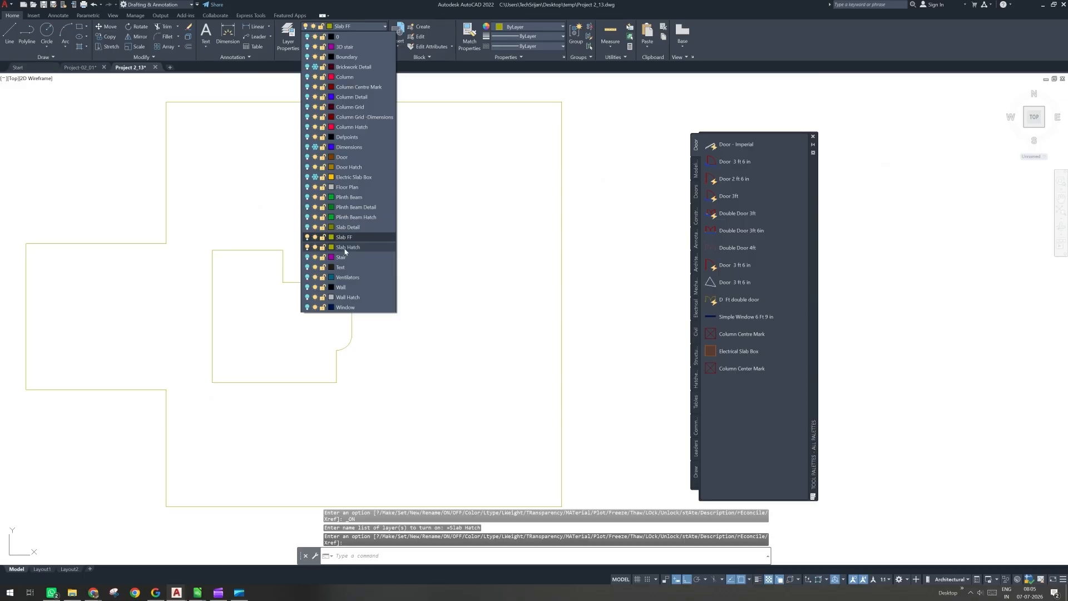
left_click(346, 248)
Step: Hatch the area between the outer slab outline and the stair opening with a Solid fill at 75 transparency
type("h")
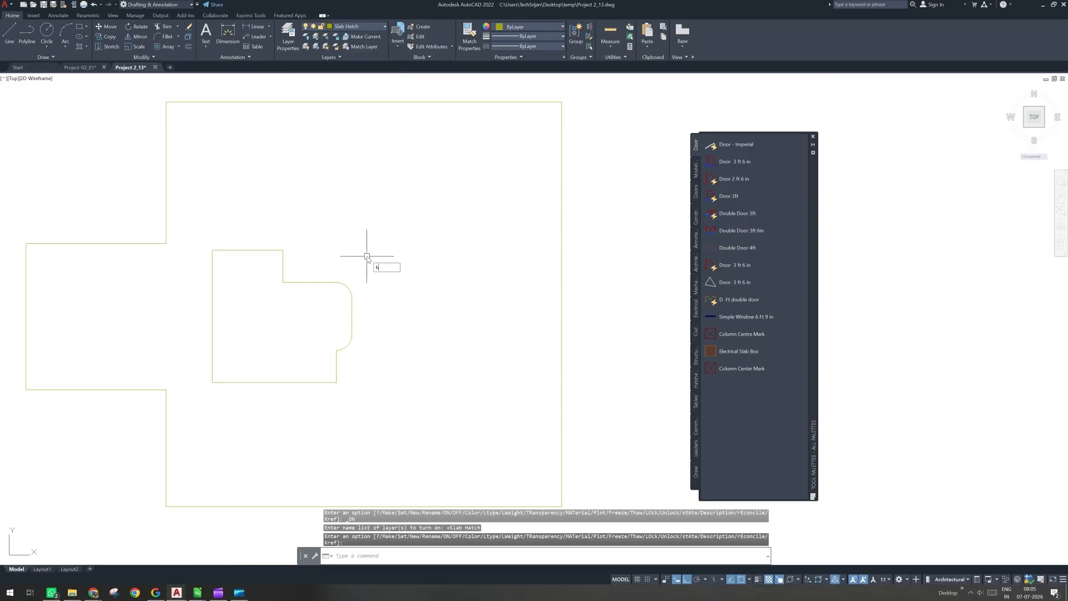
key("Return")
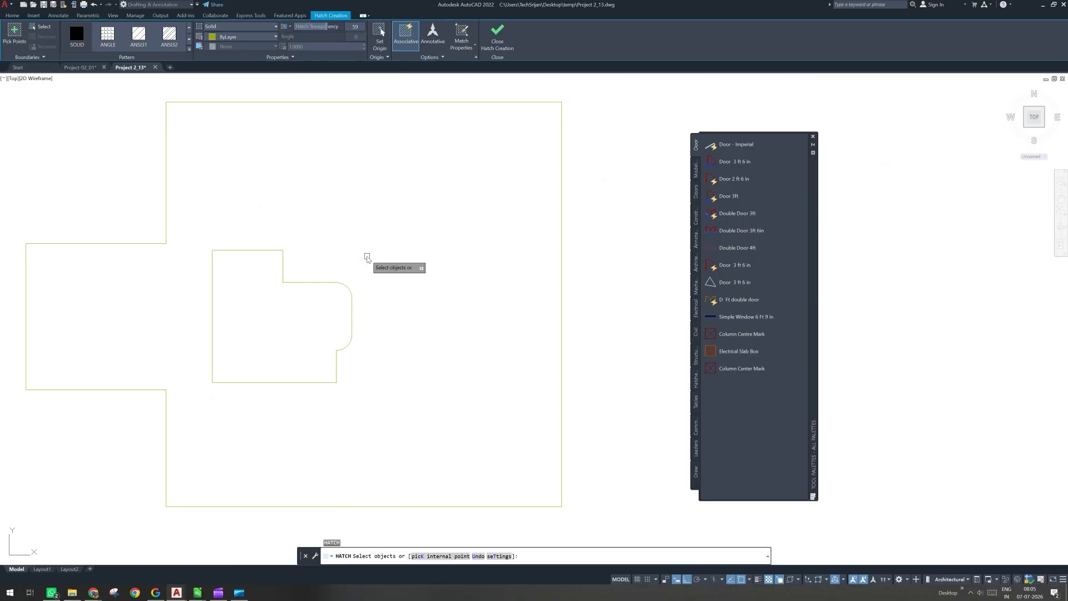
left_click(13, 15)
left_click(320, 16)
scroll(342, 184, "down", 2)
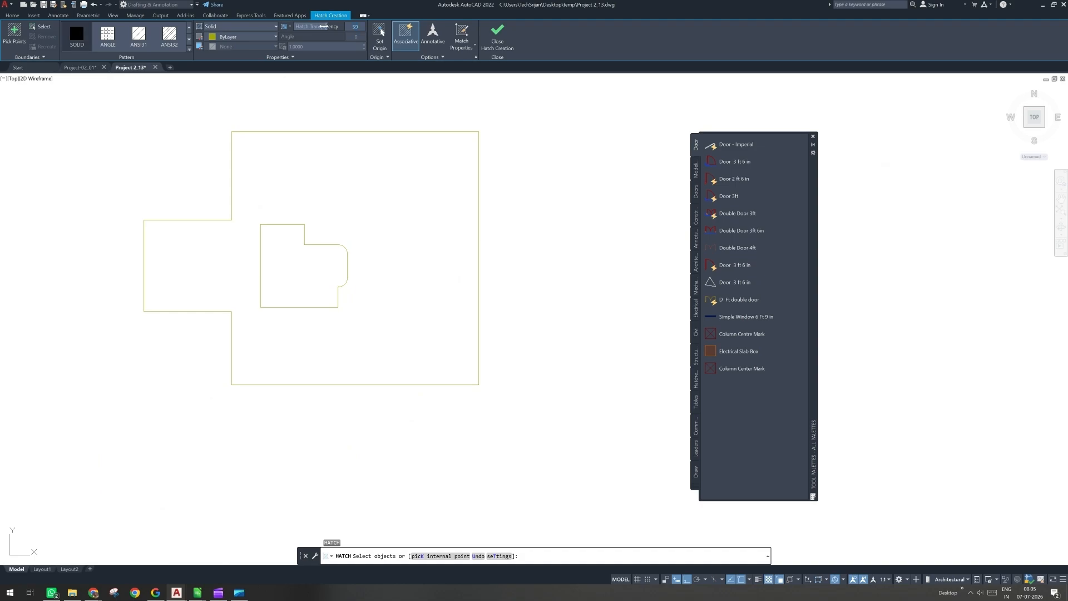
type("5")
left_click(438, 60)
middle_click_drag(518, 266, 551, 282)
left_click(563, 203)
left_click(359, 295)
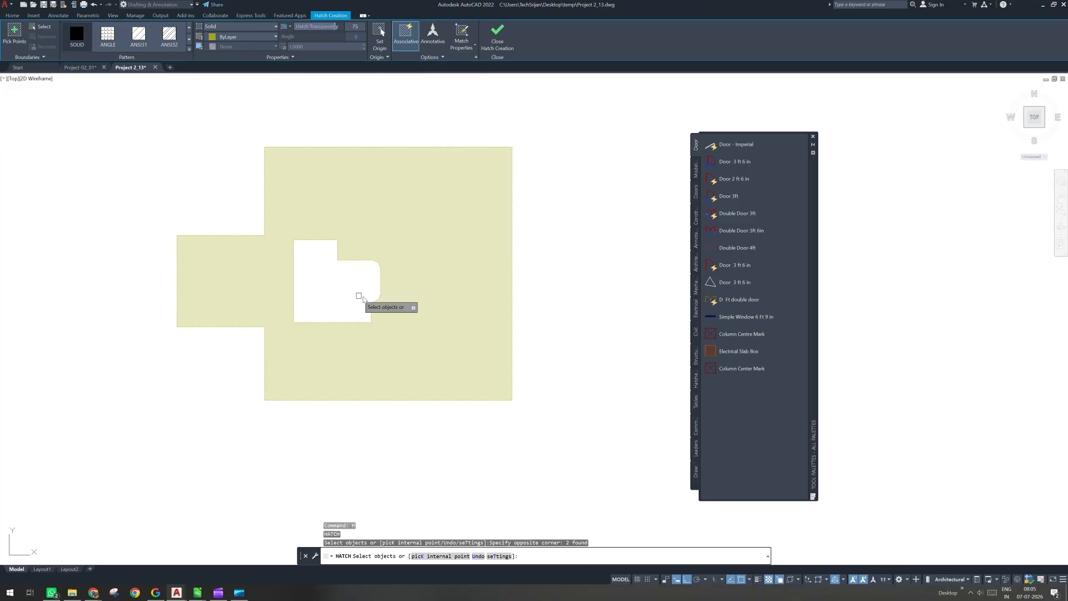
key("Return")
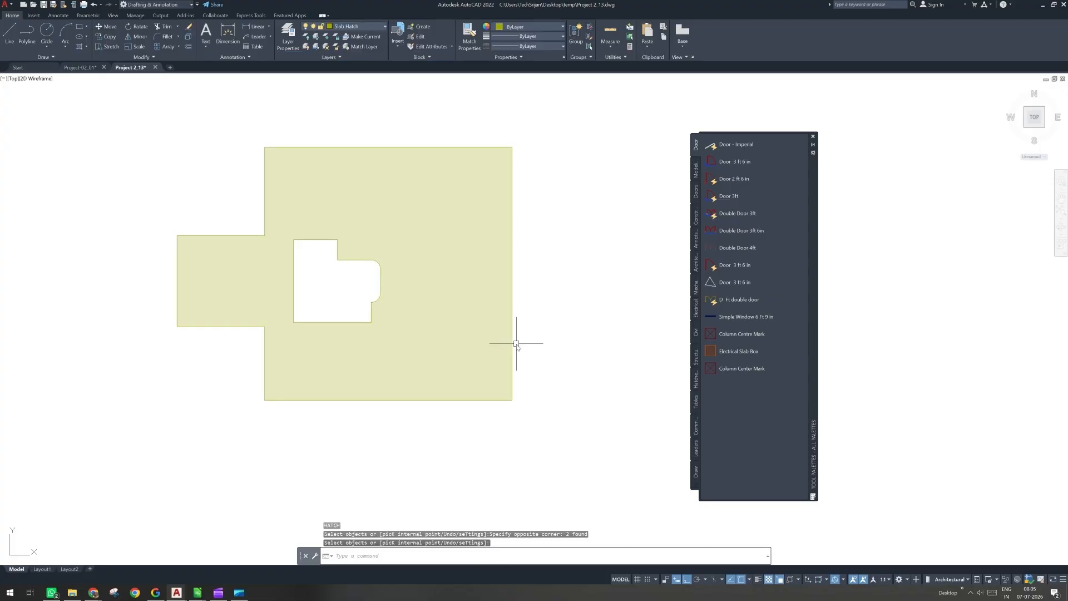
Step: Set the Slab Hatch layer's color to index color 50
left_click(365, 26)
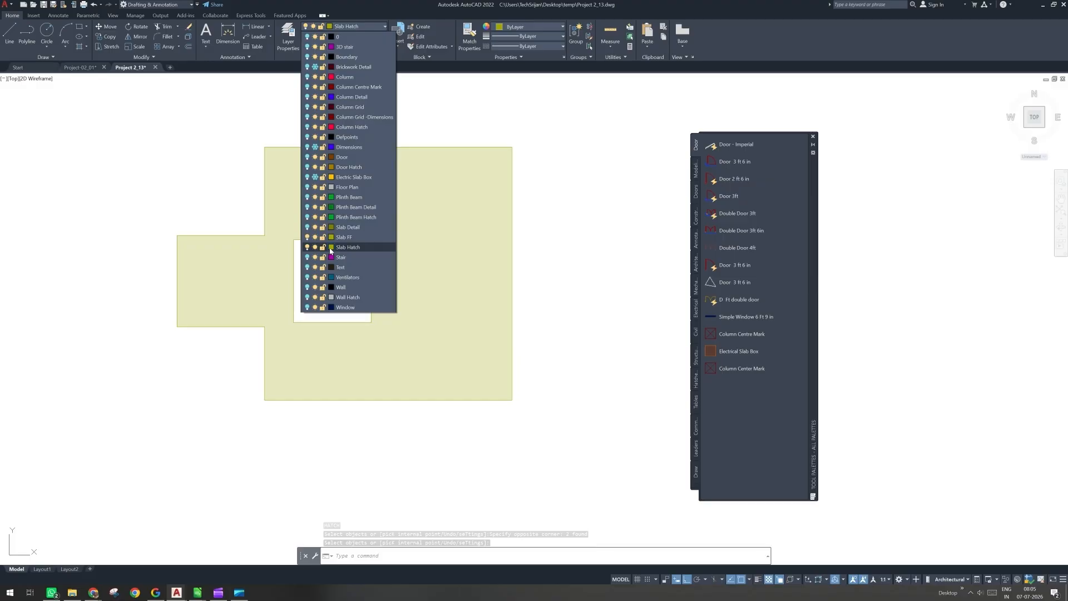
left_click(332, 248)
type("50")
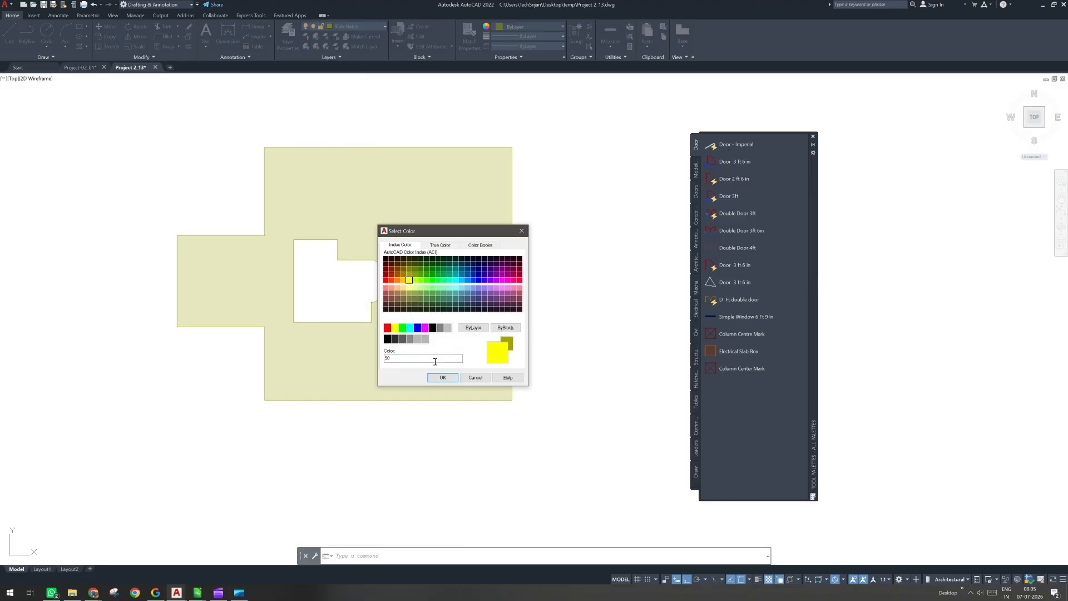
key("Return")
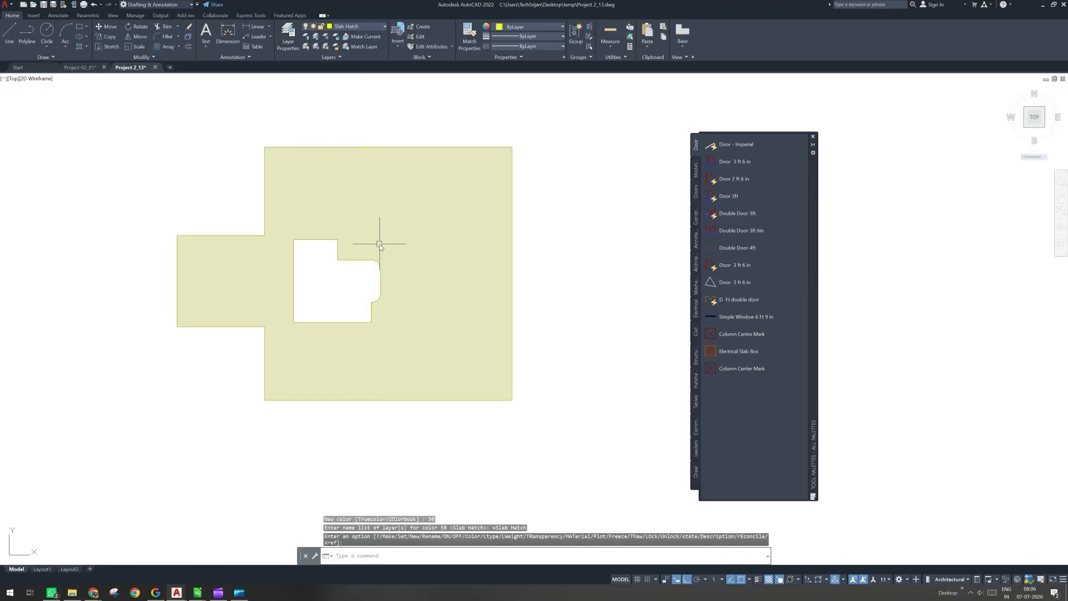
Step: Examine the slab hatch's properties and its fill around the stair opening
key("Return")
left_click(398, 257)
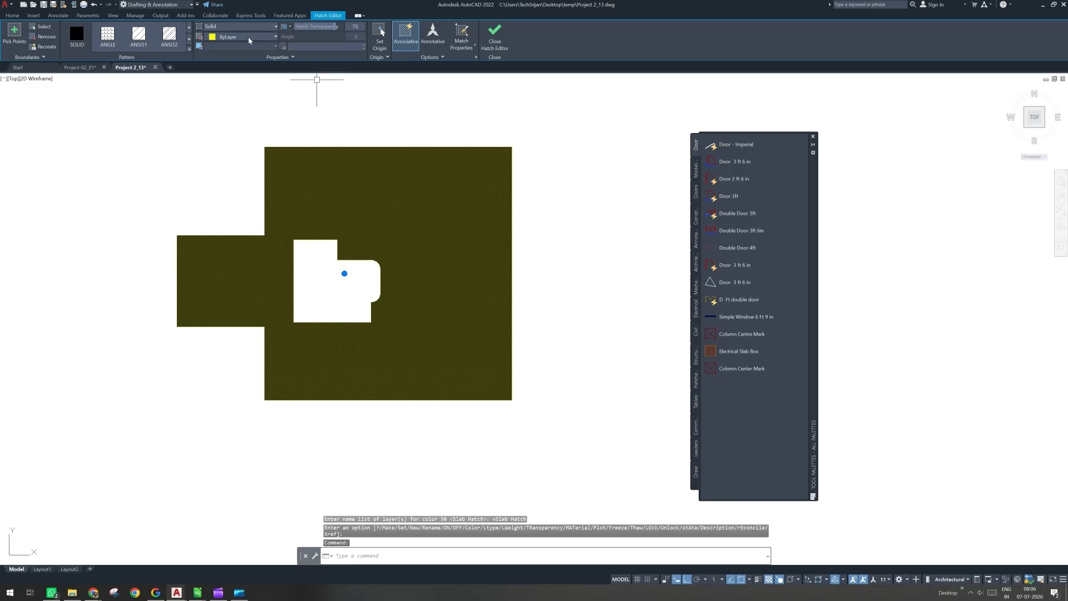
key("Escape")
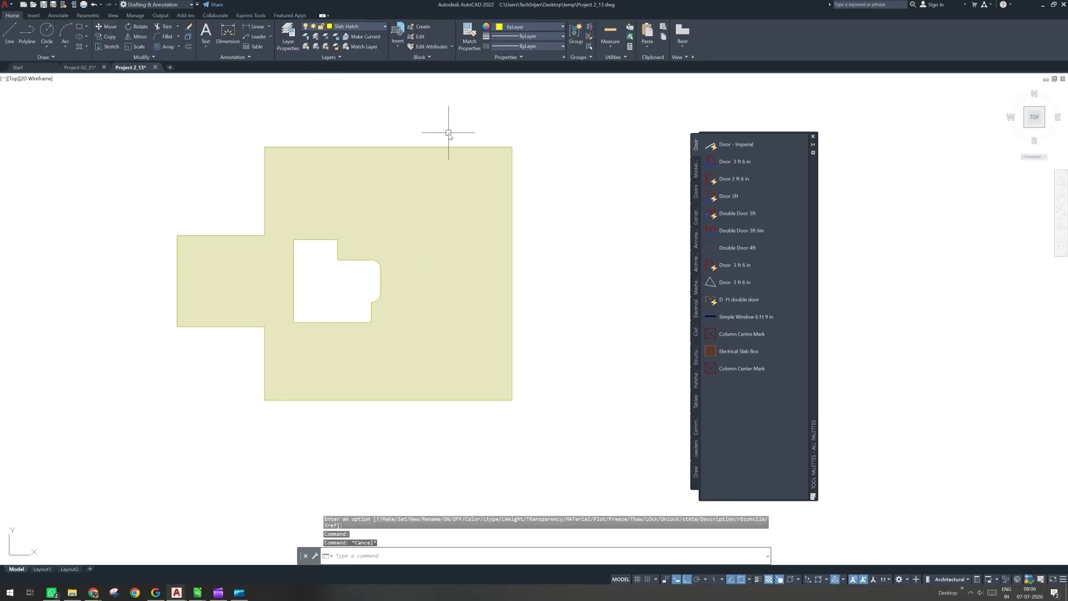
scroll(329, 259, "up", 4)
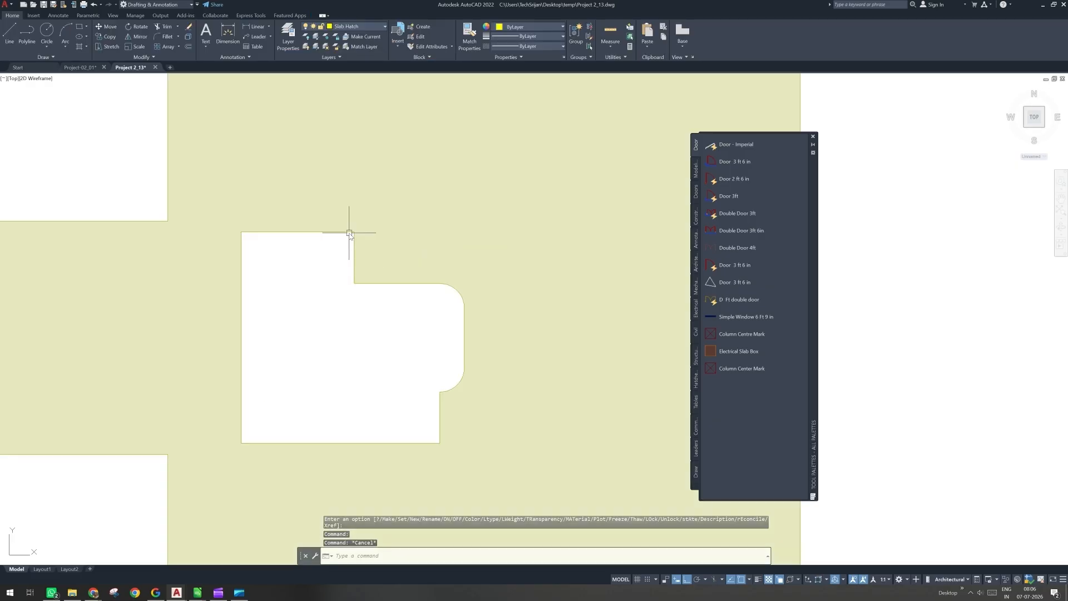
scroll(354, 285, "down", 4)
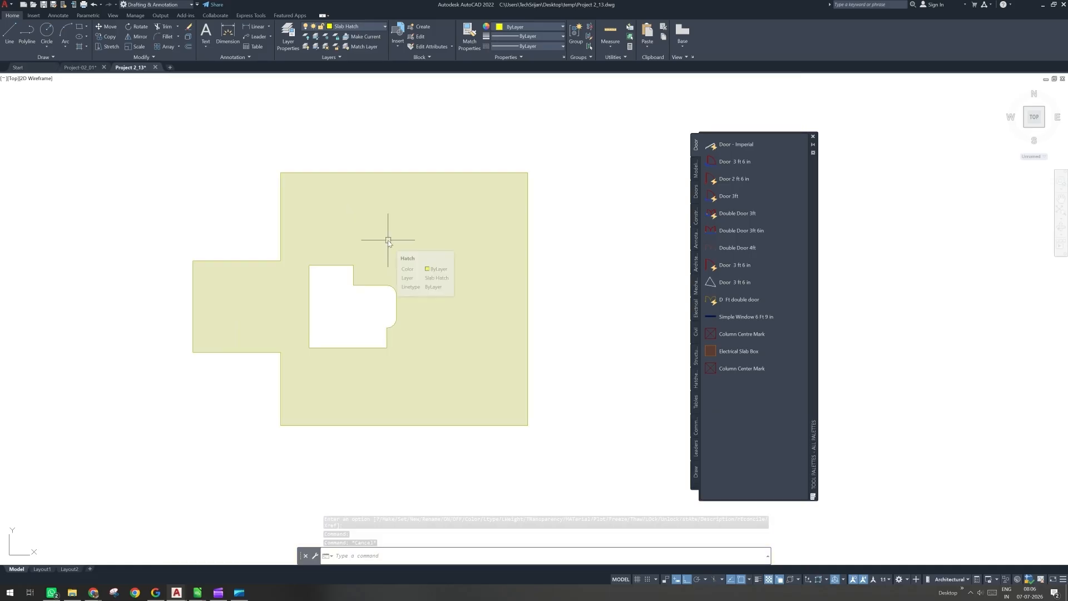
left_click(388, 240)
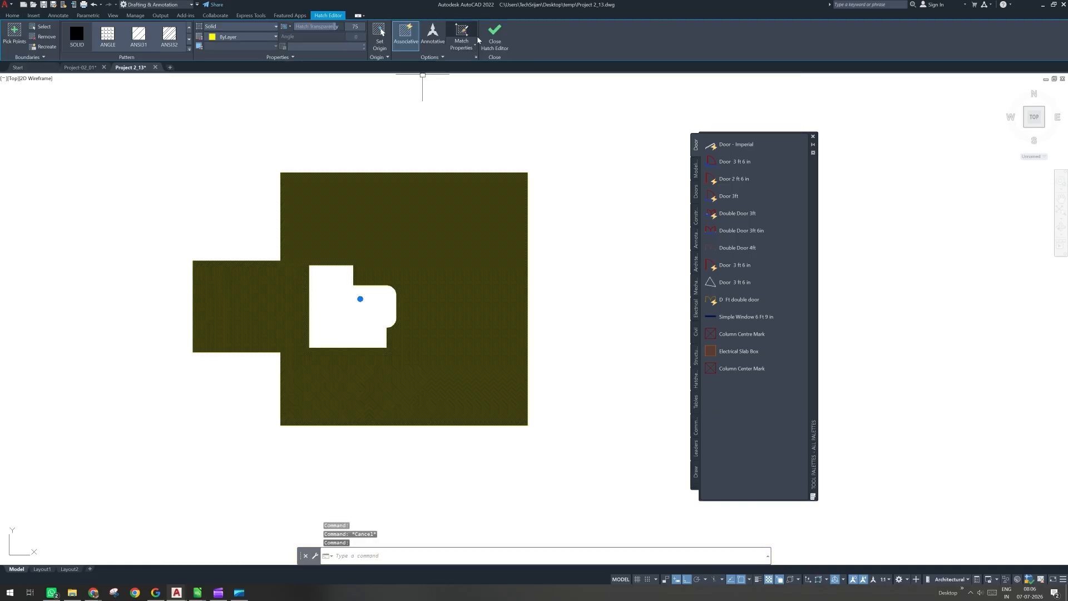
key("Escape")
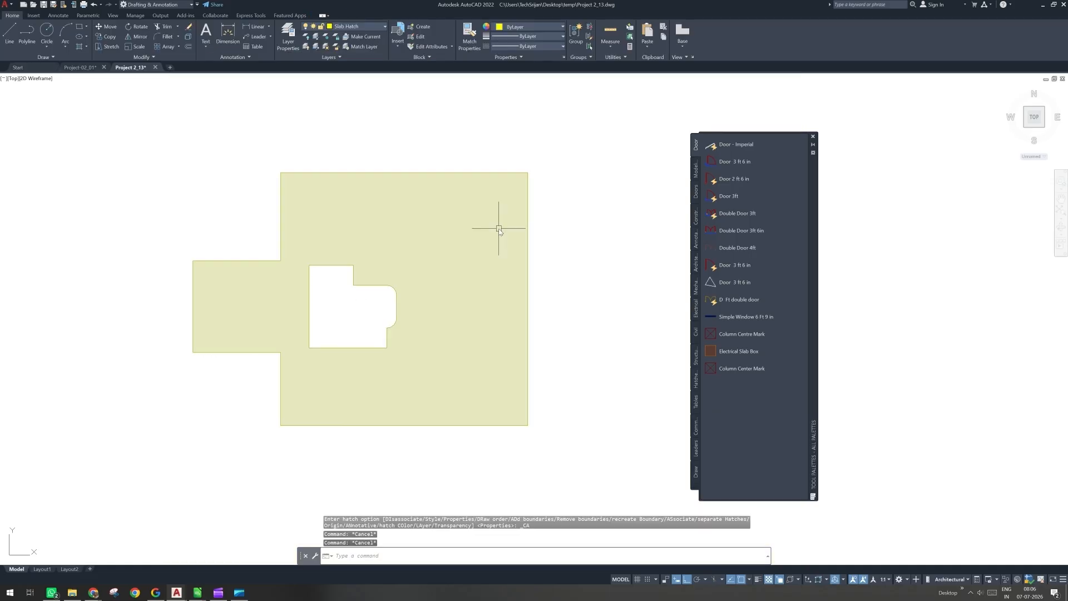
Step: Restore the hidden layers by turning all layers on, and check the slab hatch around the staircase
left_click(306, 47)
left_click(306, 47)
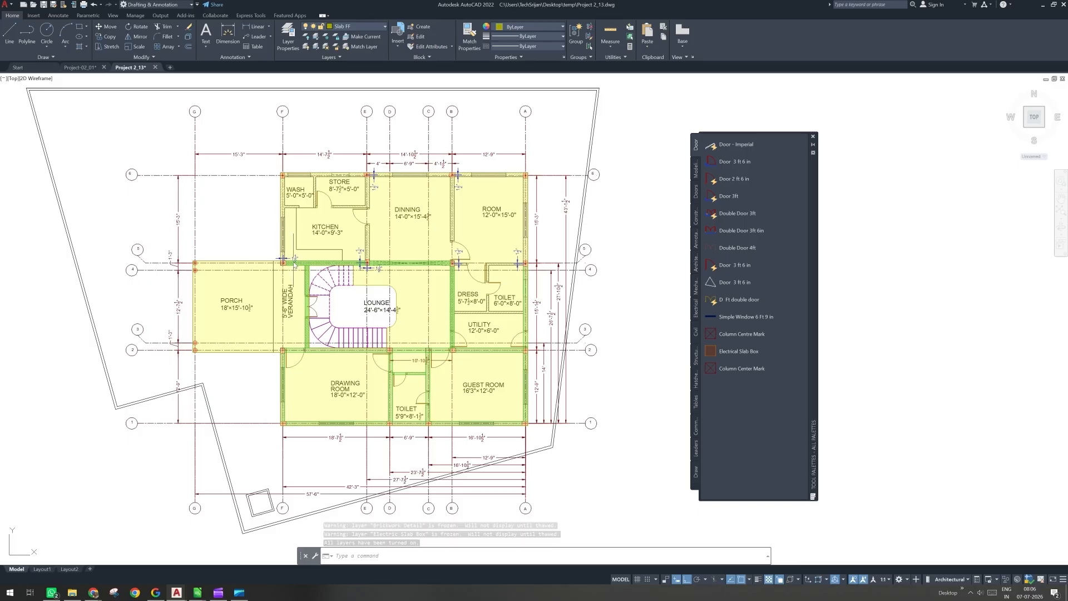
scroll(310, 260, "up", 4)
middle_click_drag(351, 308, 333, 308)
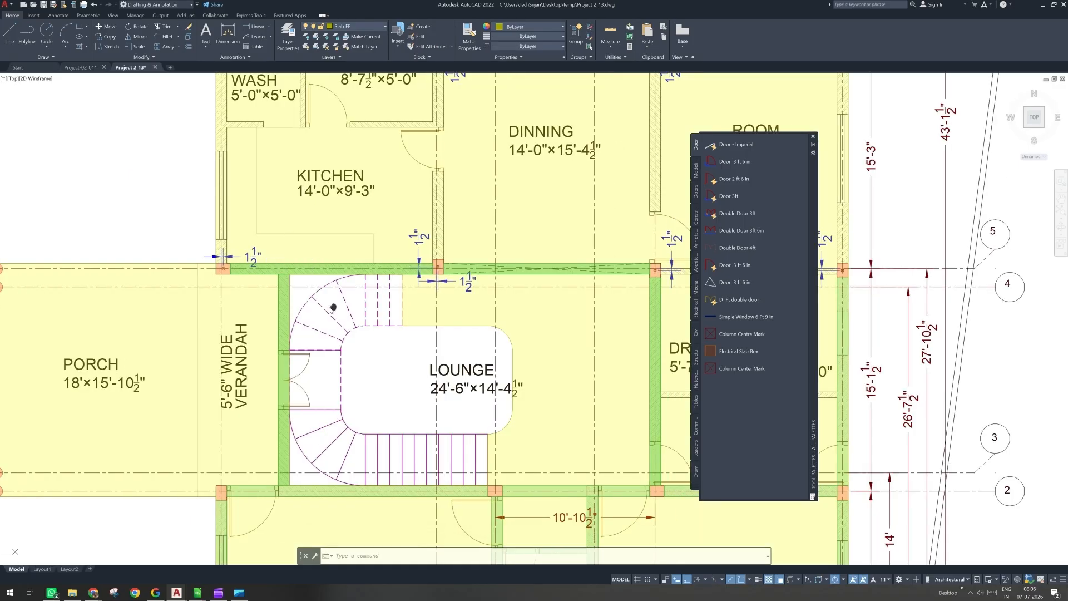
scroll(326, 283, "up", 4)
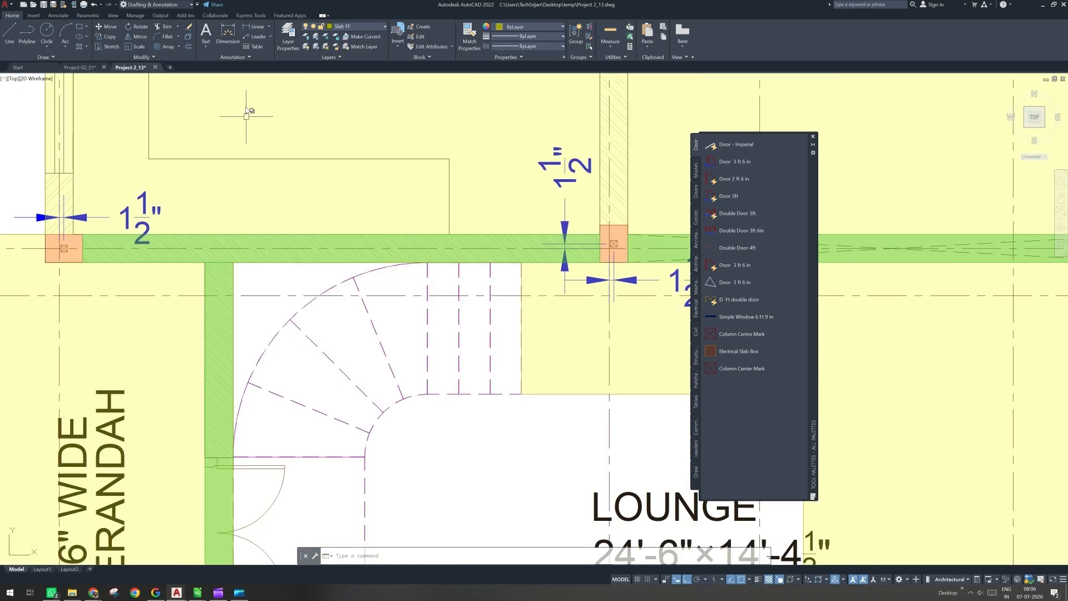
left_click(320, 39)
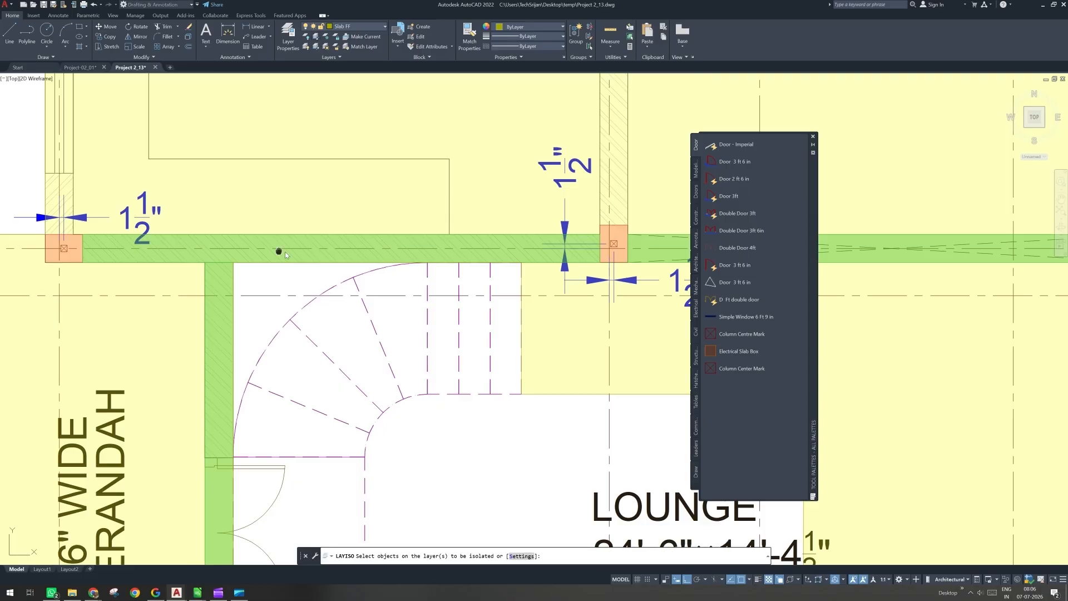
middle_click_drag(285, 252, 354, 312)
scroll(354, 312, "down", 2)
middle_click_drag(415, 380, 324, 322)
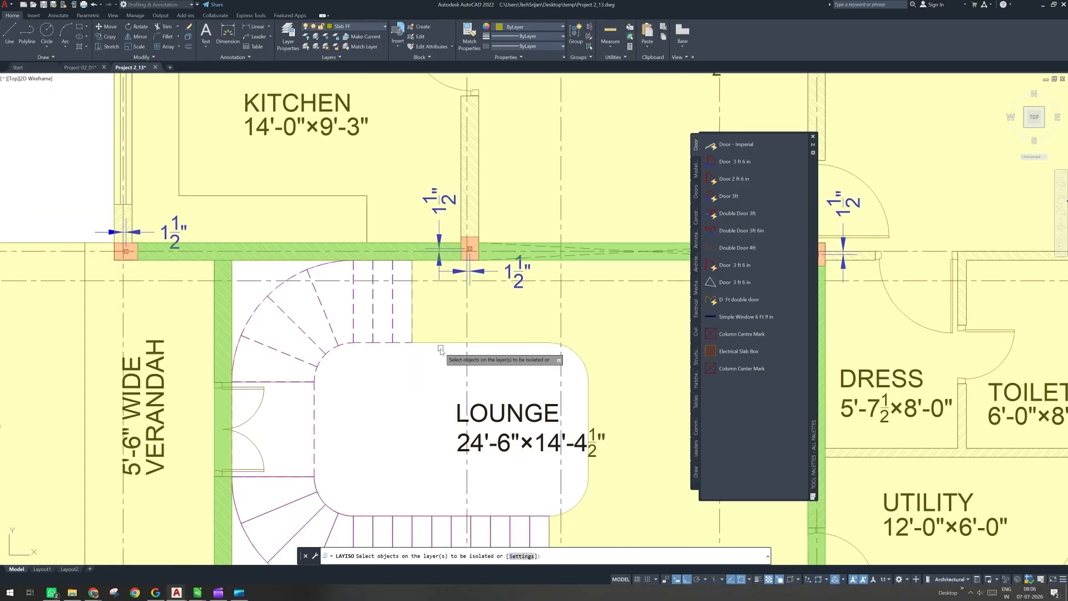
scroll(441, 350, "up", 2)
left_click(449, 350)
left_click(439, 322)
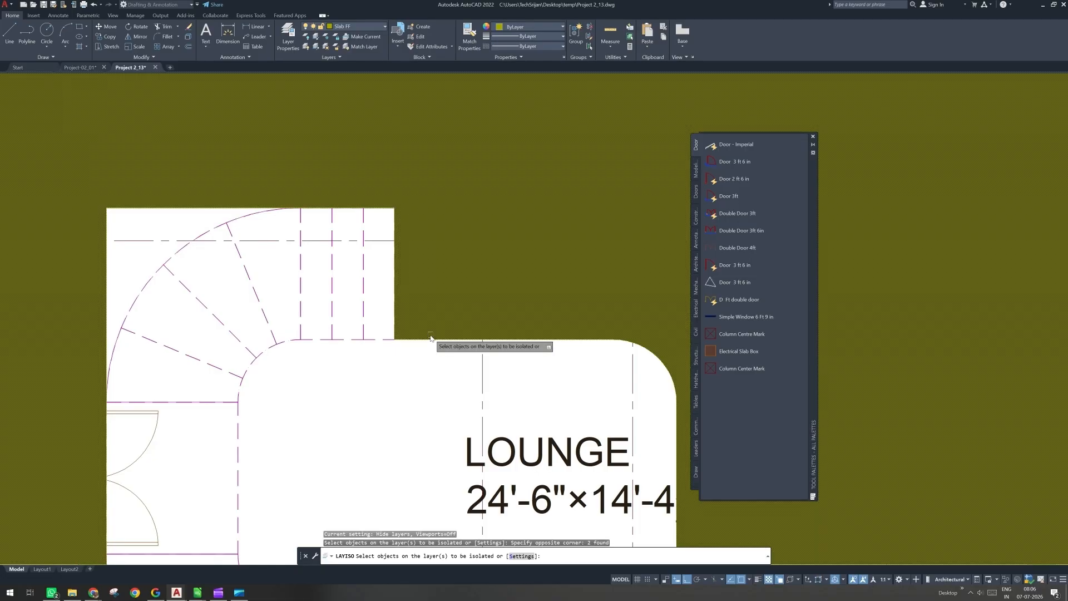
scroll(431, 338, "down", 2)
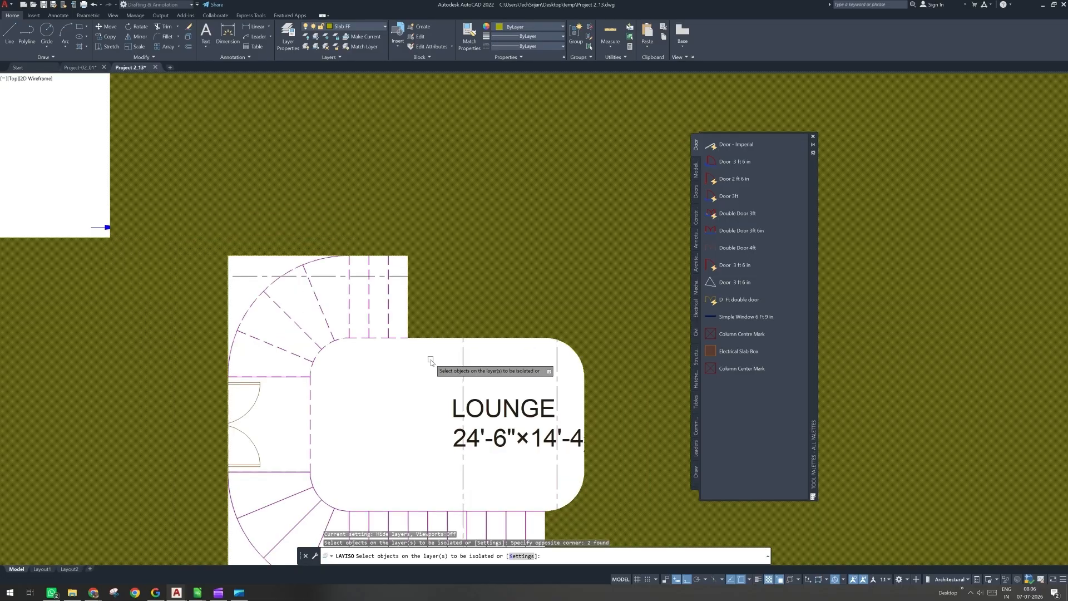
key("Escape")
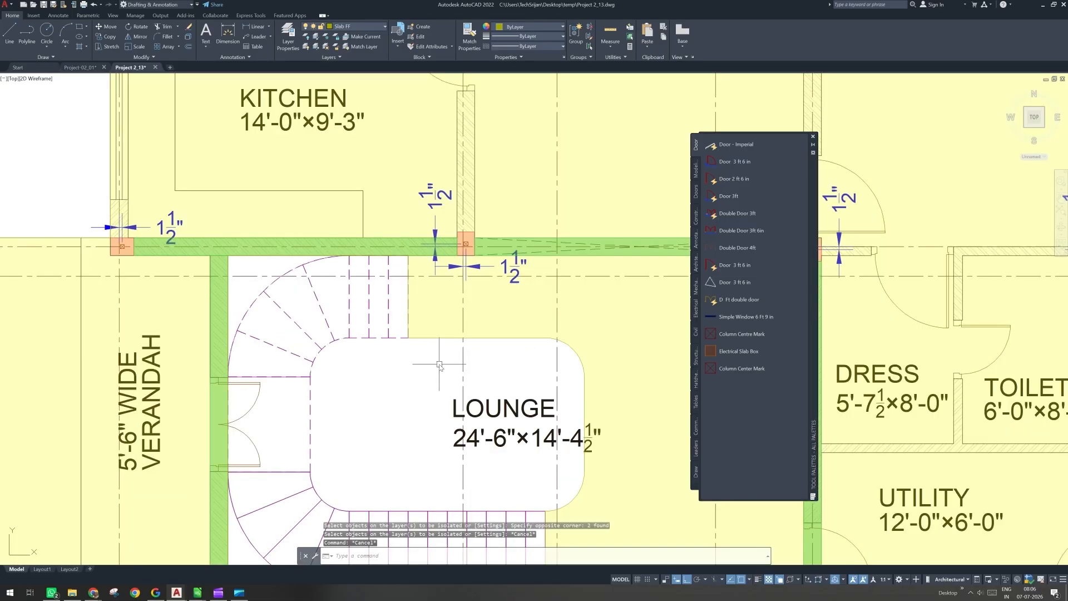
Step: Start isolating layers and select the green plinth beam hatch between the verandah and the staircase
middle_click_drag(440, 364, 433, 280)
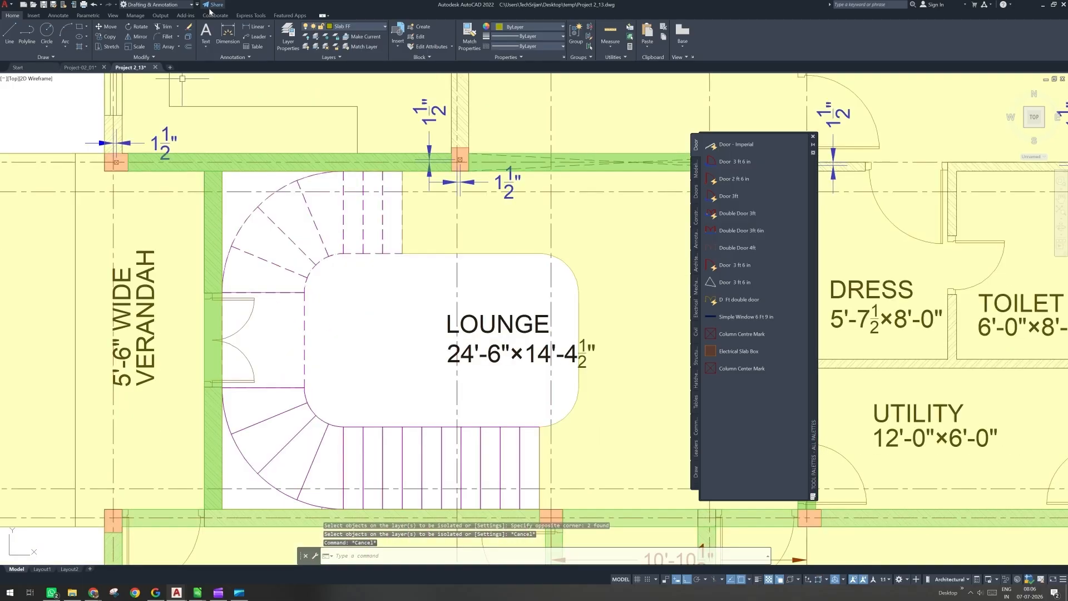
left_click(317, 37)
middle_click_drag(231, 506, 234, 440)
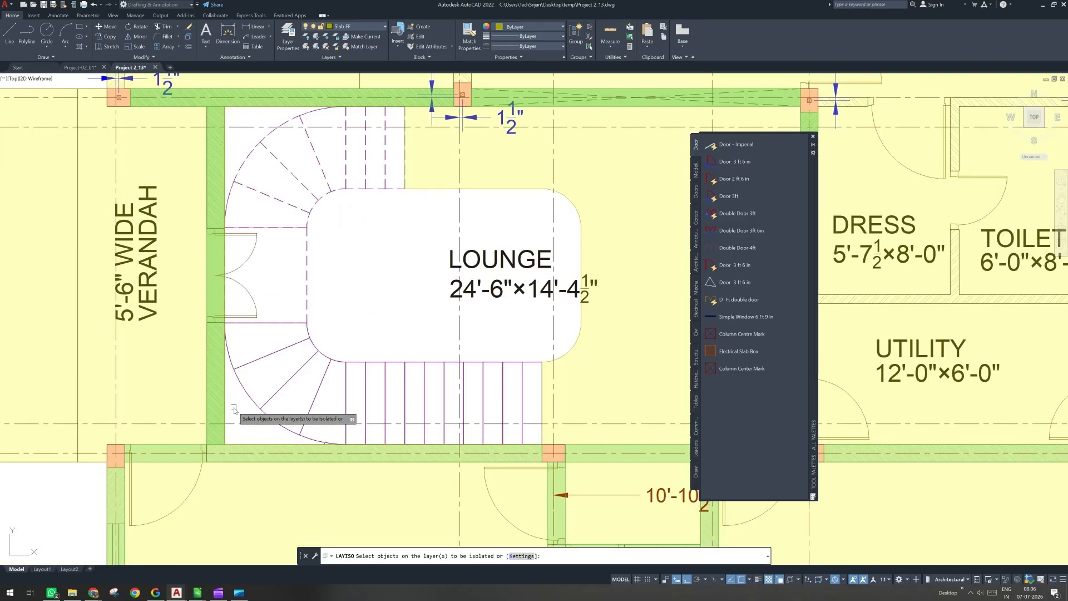
left_click(233, 410)
left_click(226, 411)
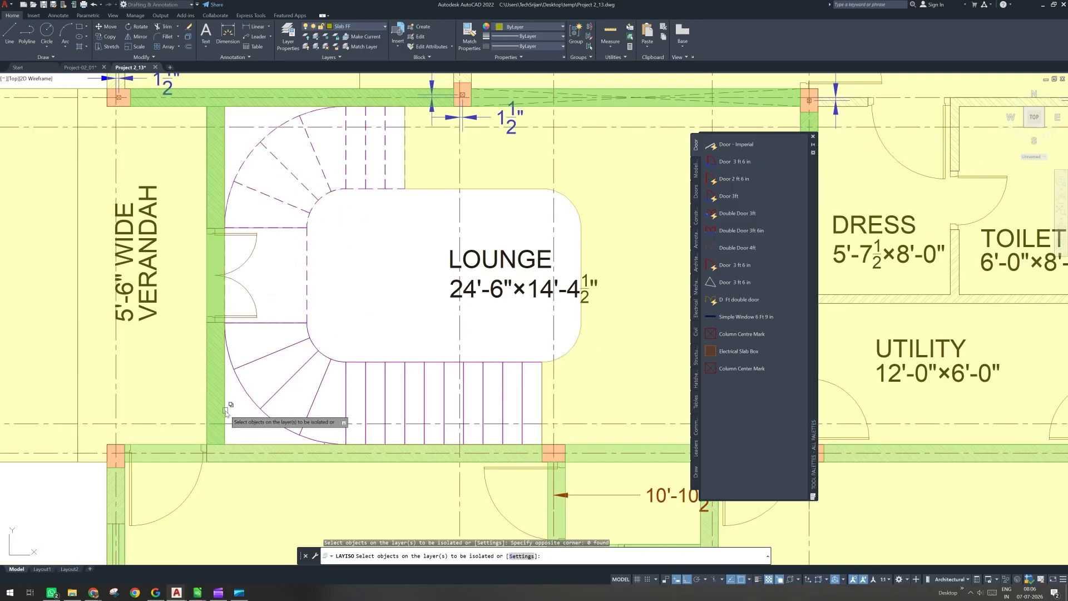
left_click(244, 422)
left_click(261, 452)
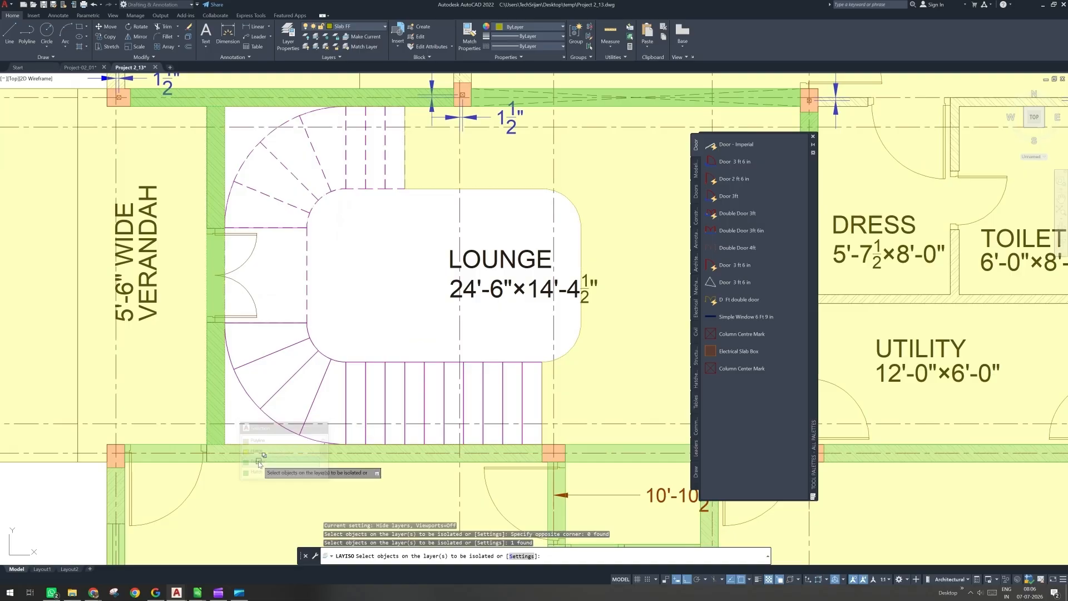
left_click(227, 409)
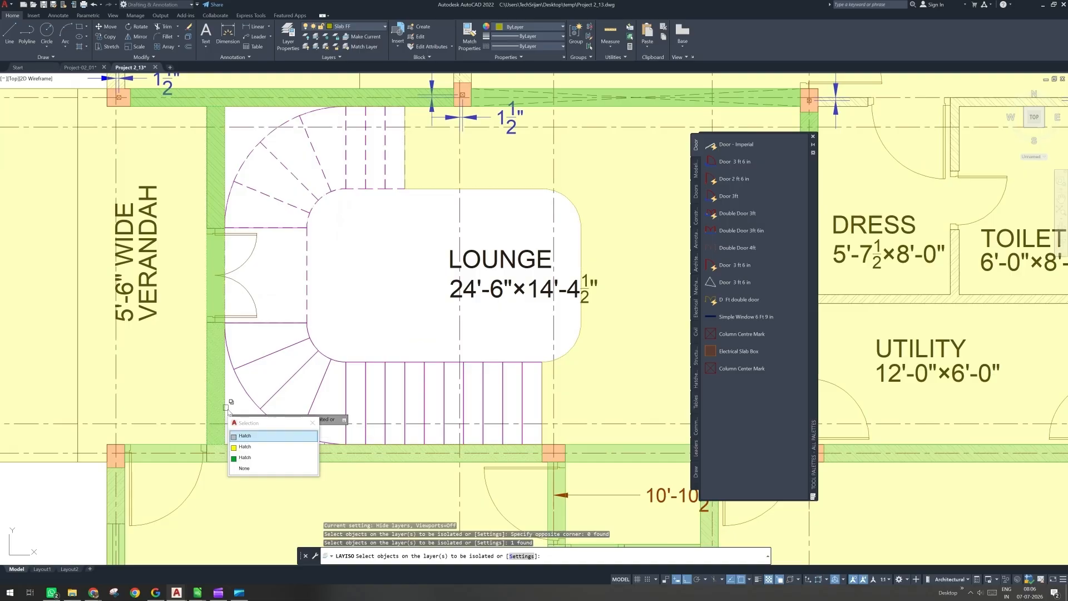
left_click(254, 458)
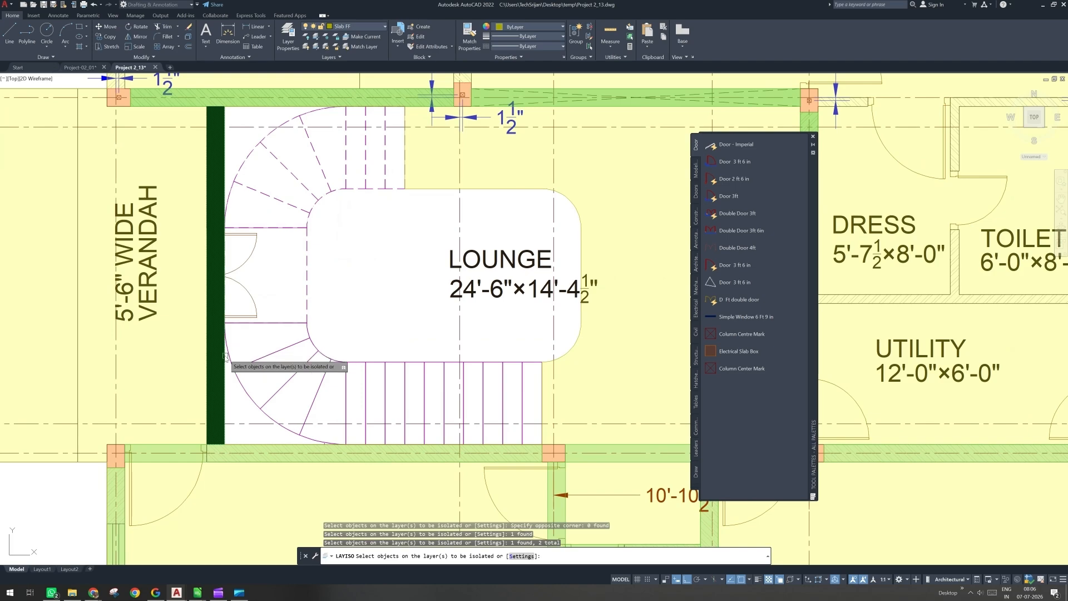
Step: Add the corner column below the verandah and the slab hatch at the stair opening to the selection, and isolate the selected layers
scroll(224, 356, "down", 2)
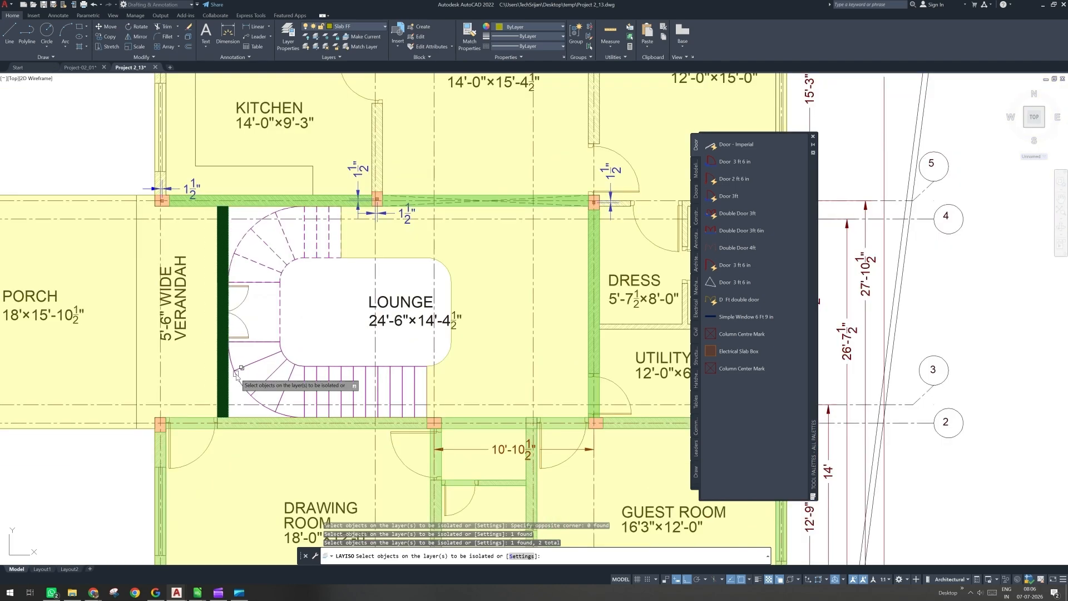
scroll(149, 446, "up", 2)
left_click(140, 443)
left_click(185, 397)
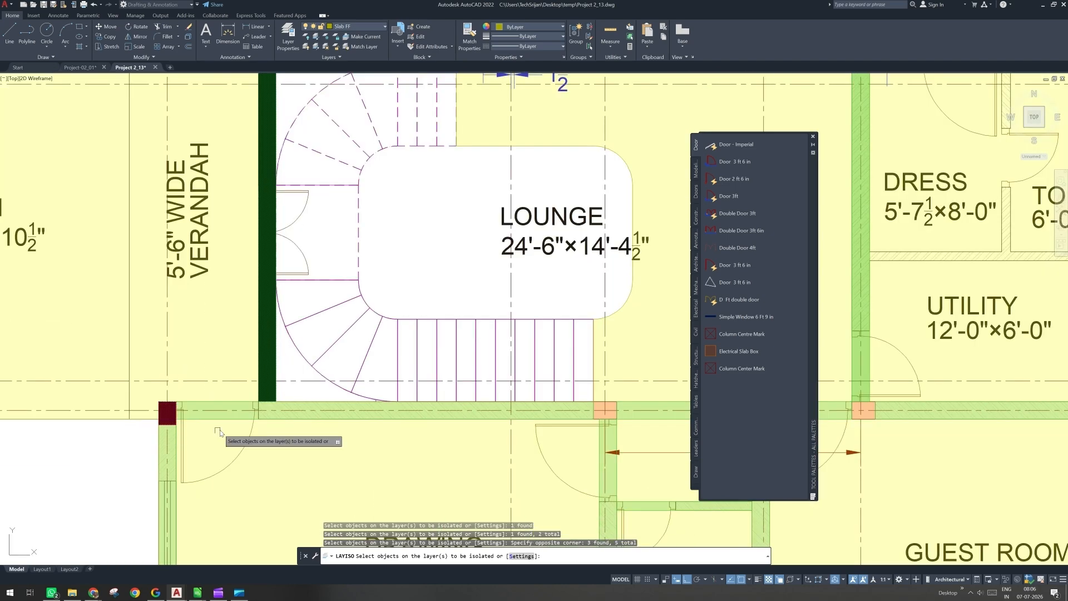
scroll(184, 434, "down", 2)
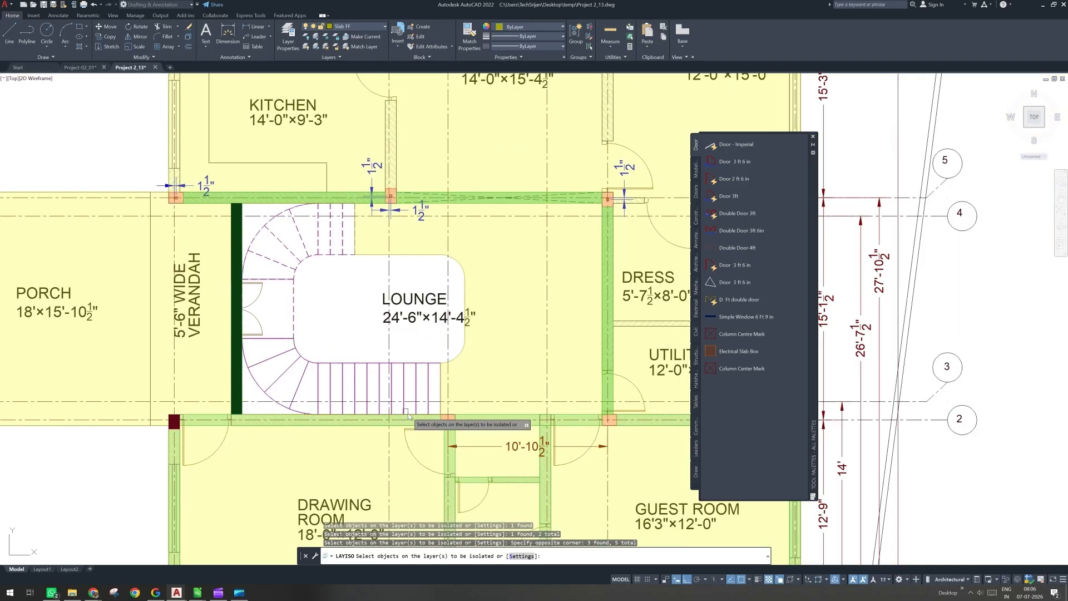
scroll(456, 355, "up", 2)
left_click(456, 355)
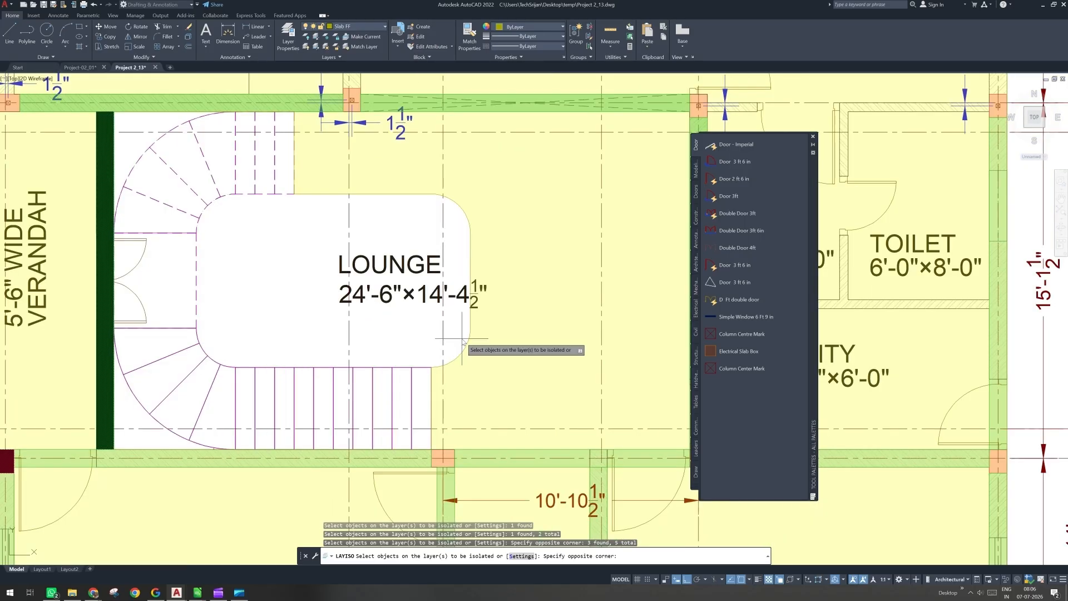
left_click(451, 375)
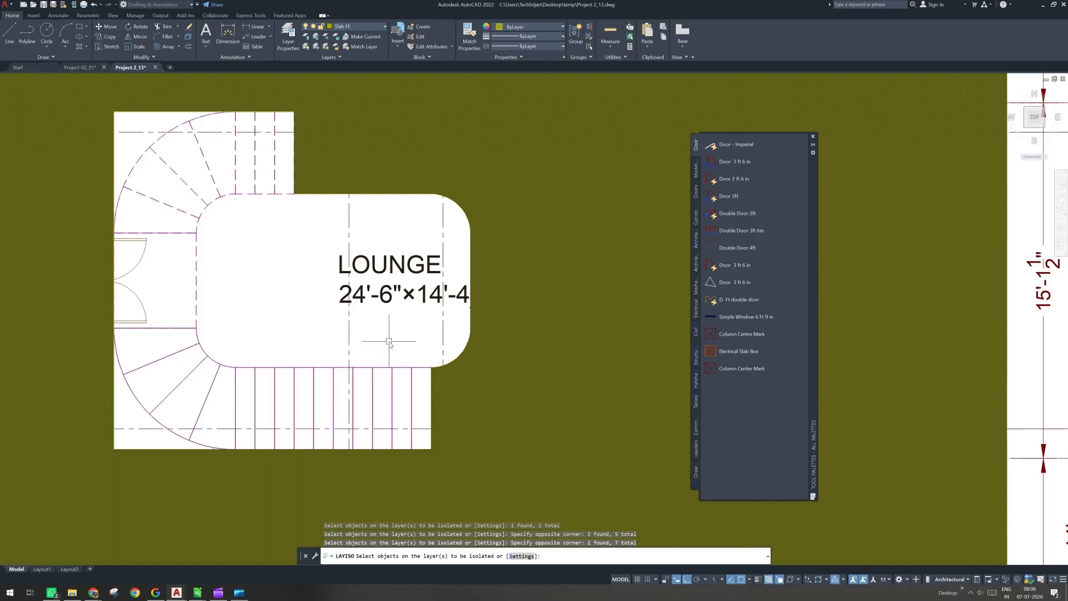
key("Return")
scroll(388, 342, "down", 2)
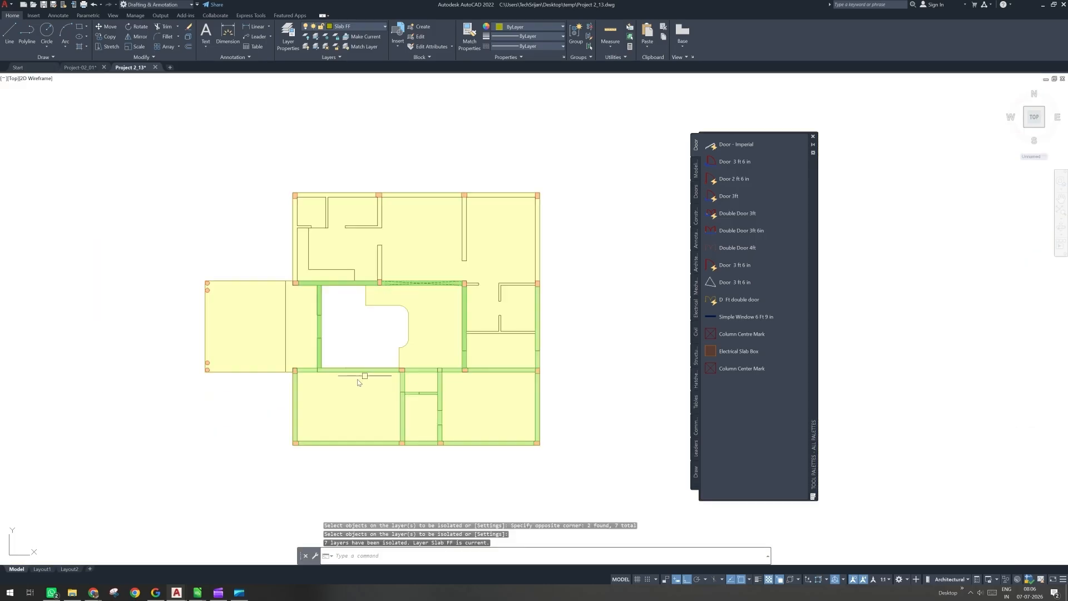
Step: Turn on the Plinth Beam Detail layer and make it the current layer
scroll(359, 382, "up", 2)
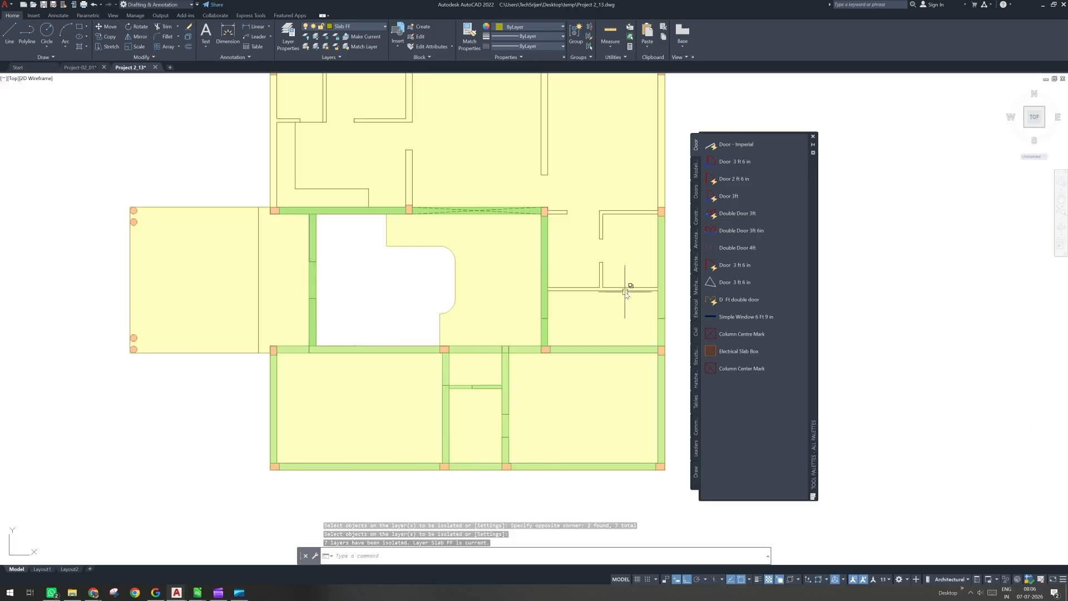
scroll(409, 378, "up", 2)
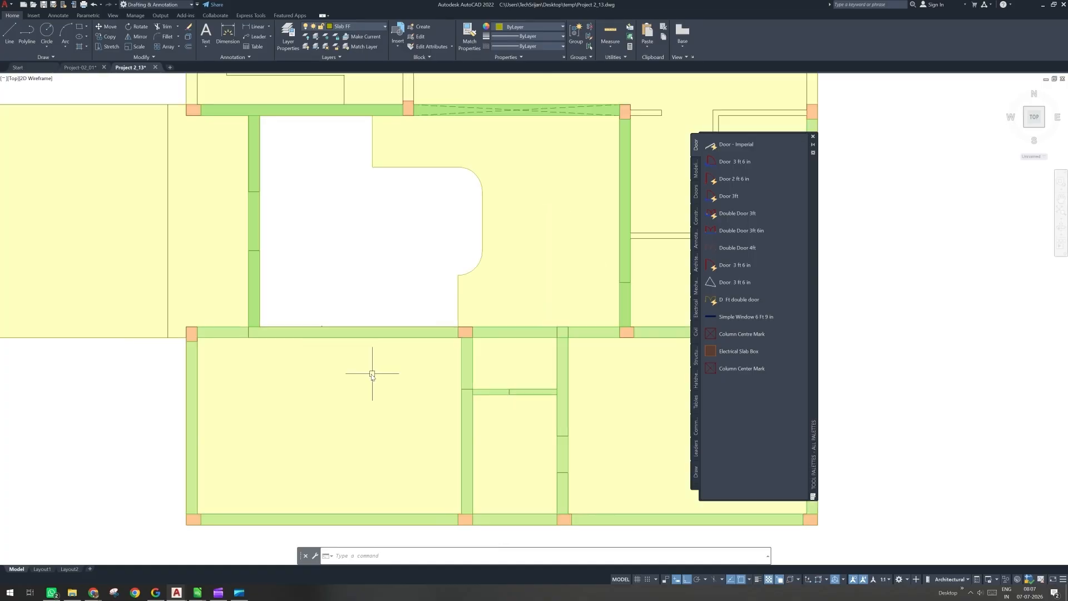
scroll(372, 374, "up", 2)
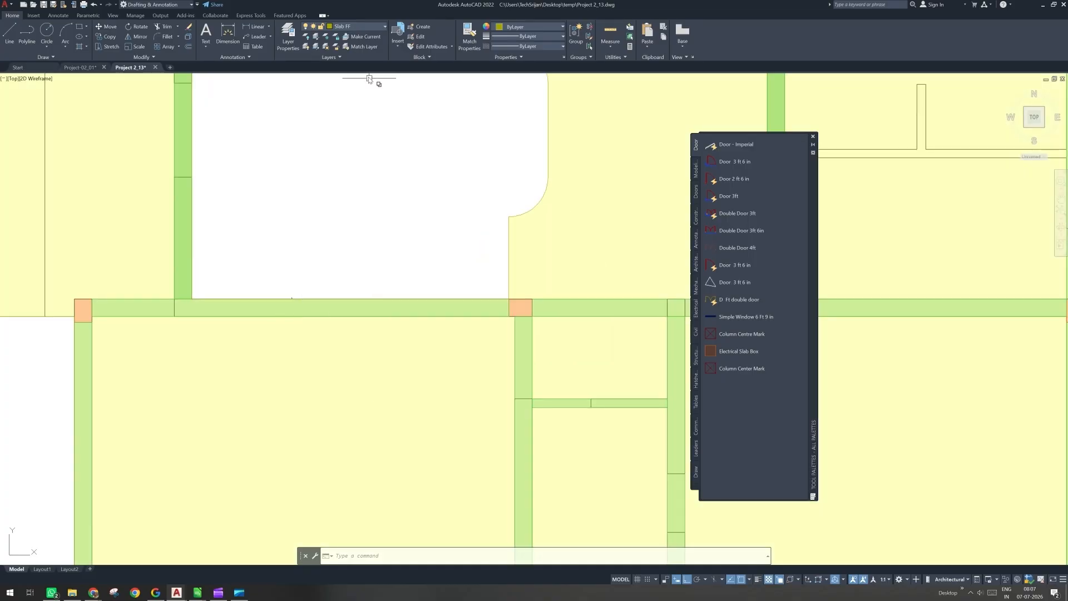
left_click(359, 26)
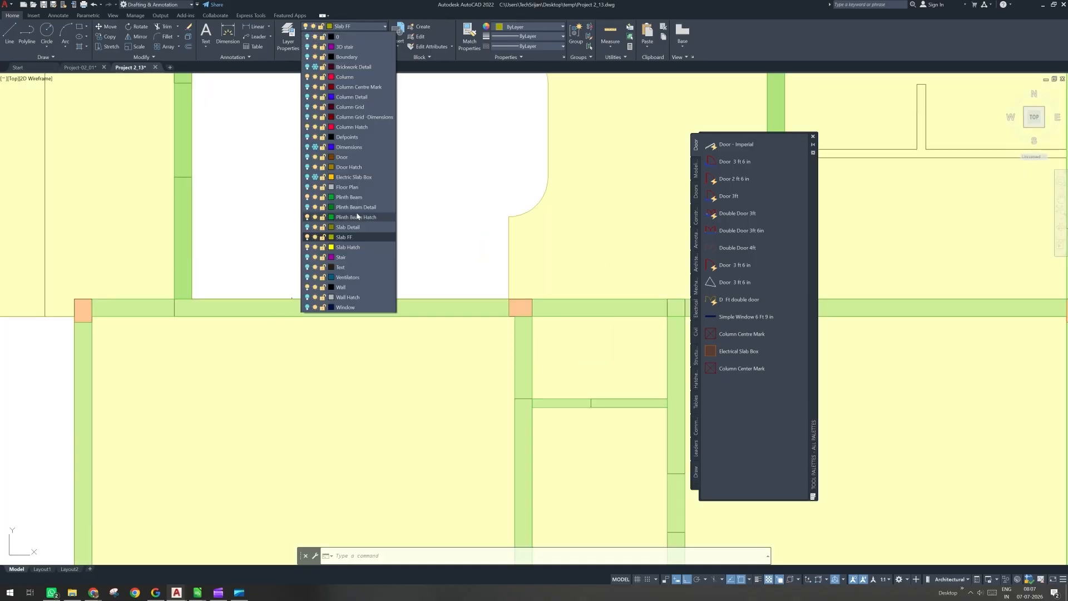
left_click(307, 207)
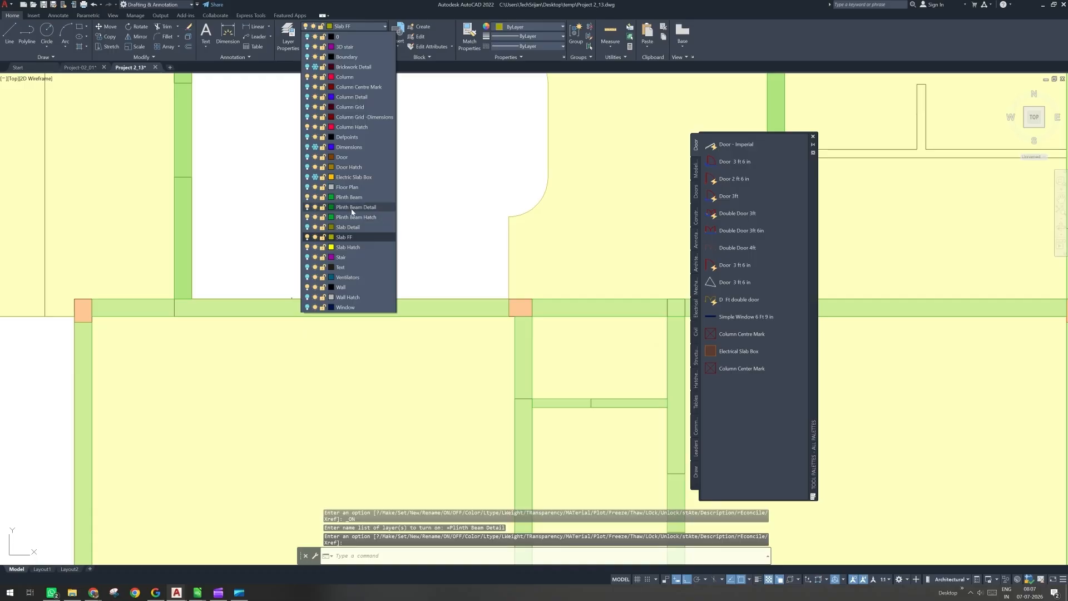
left_click(352, 208)
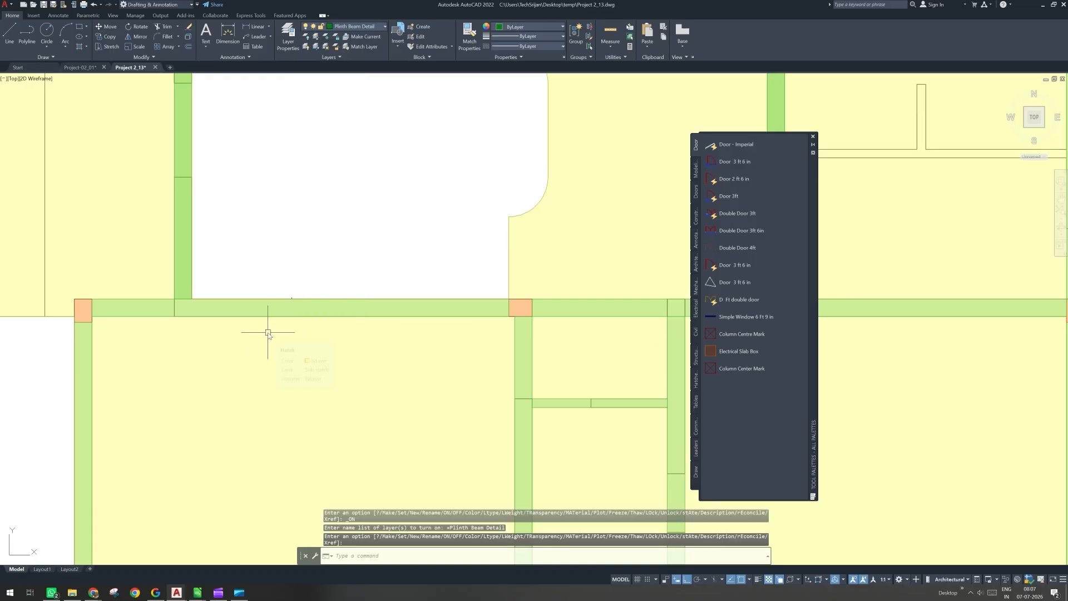
Step: Start a multiline text on the horizontal plinth beam below the stair opening and enter 9" in it
scroll(264, 309, "up", 2)
type("t")
key("space")
left_click(254, 298)
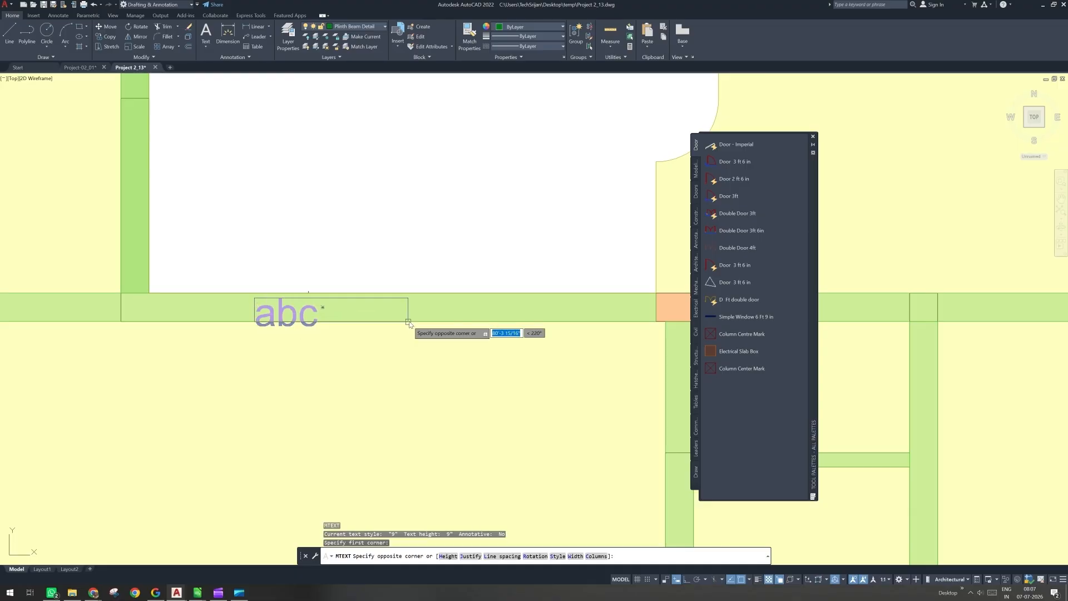
left_click(408, 322)
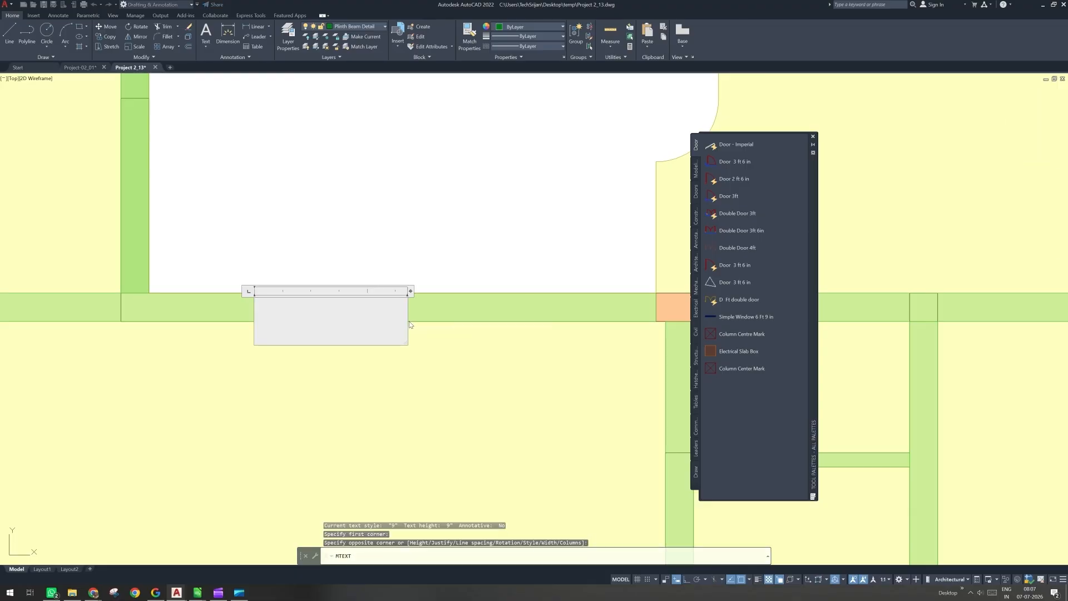
type("9")
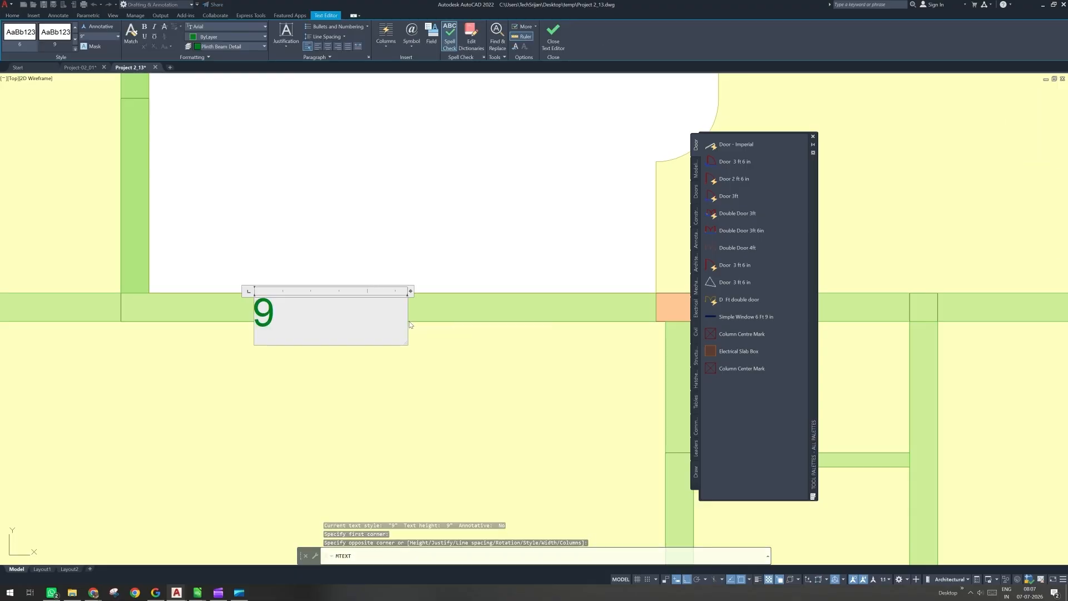
type("\"")
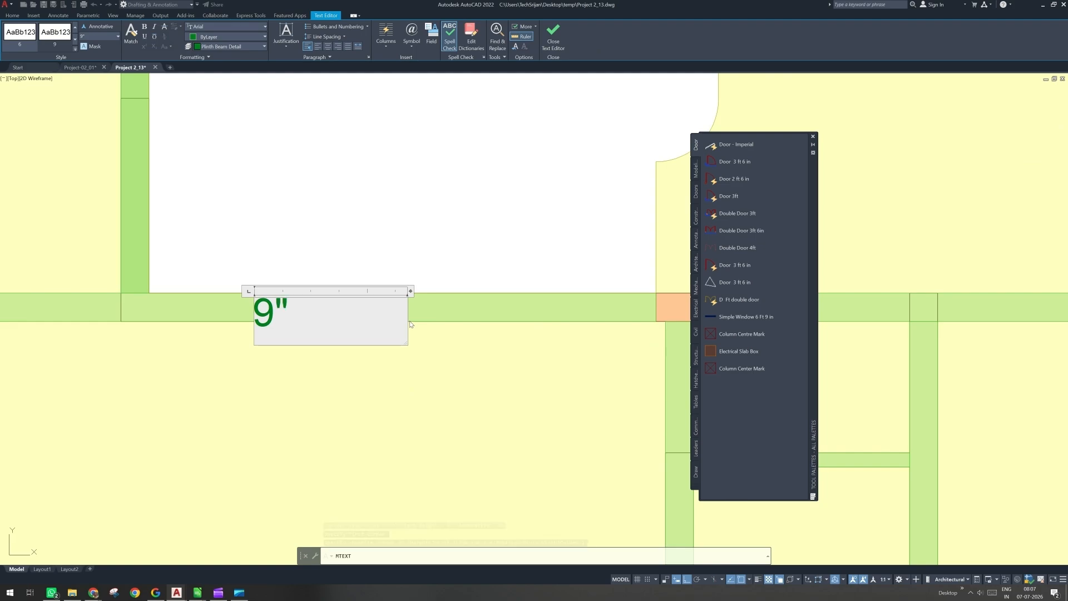
Step: Insert a multiplication sign from the Character Map's Arial font after 9" and remove the extra line break
left_click(413, 45)
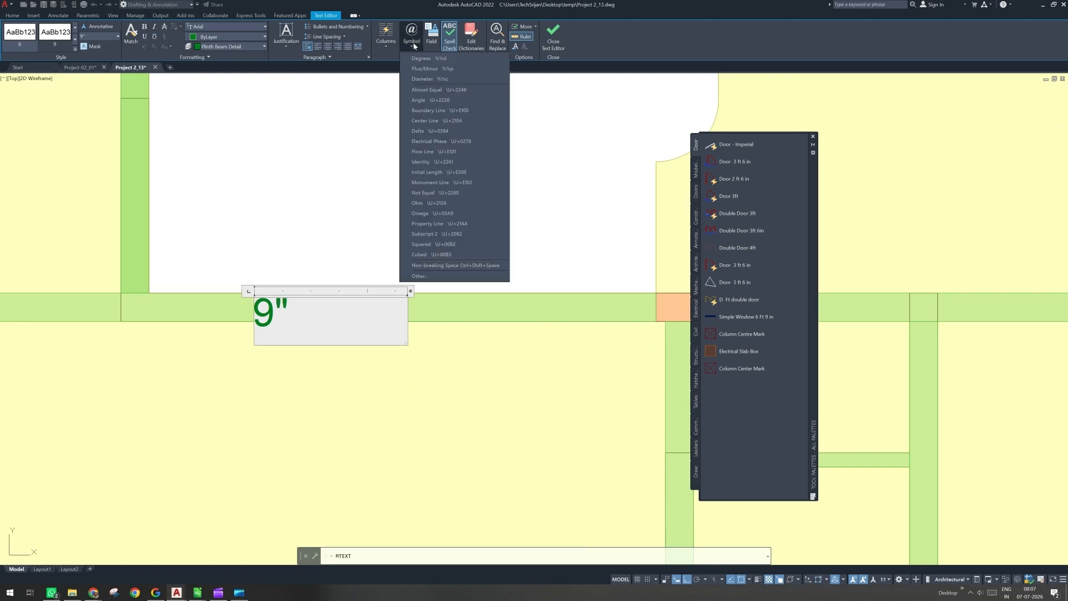
left_click(418, 277)
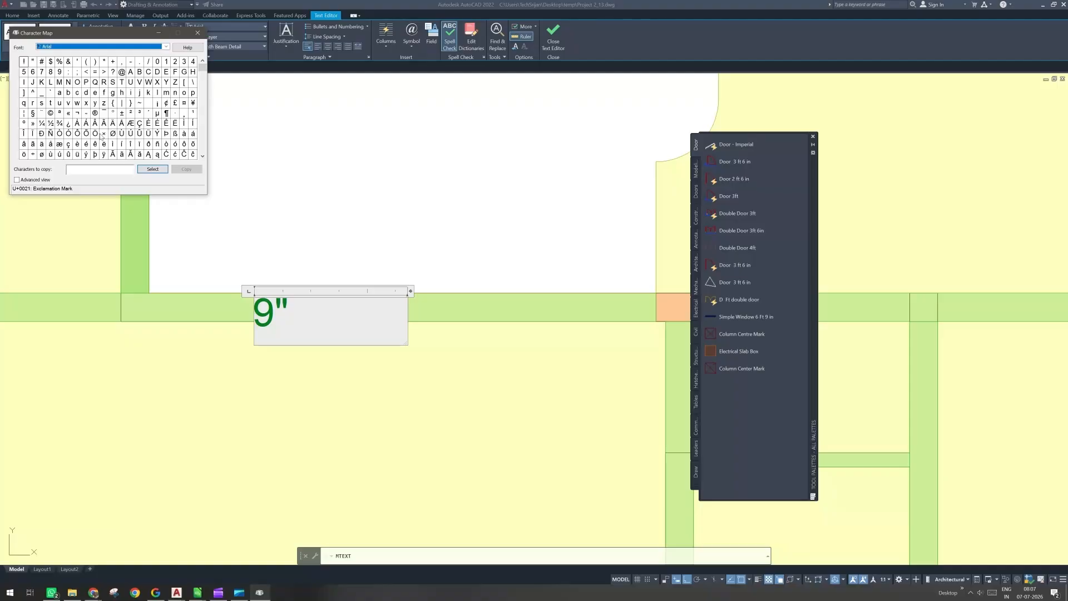
left_click(102, 134)
left_click(149, 168)
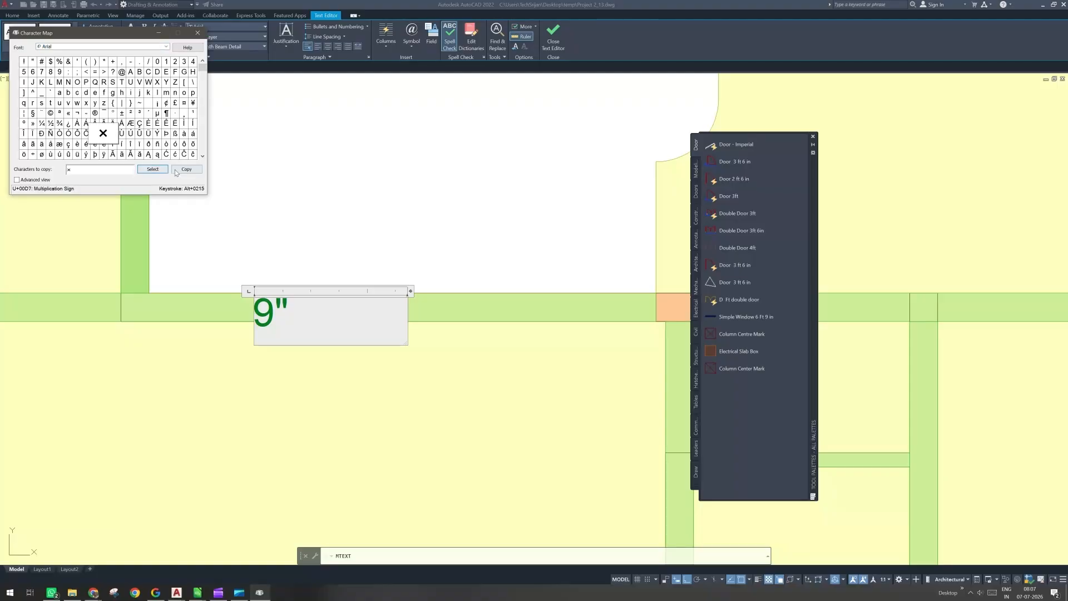
left_click(178, 170)
left_click(308, 316)
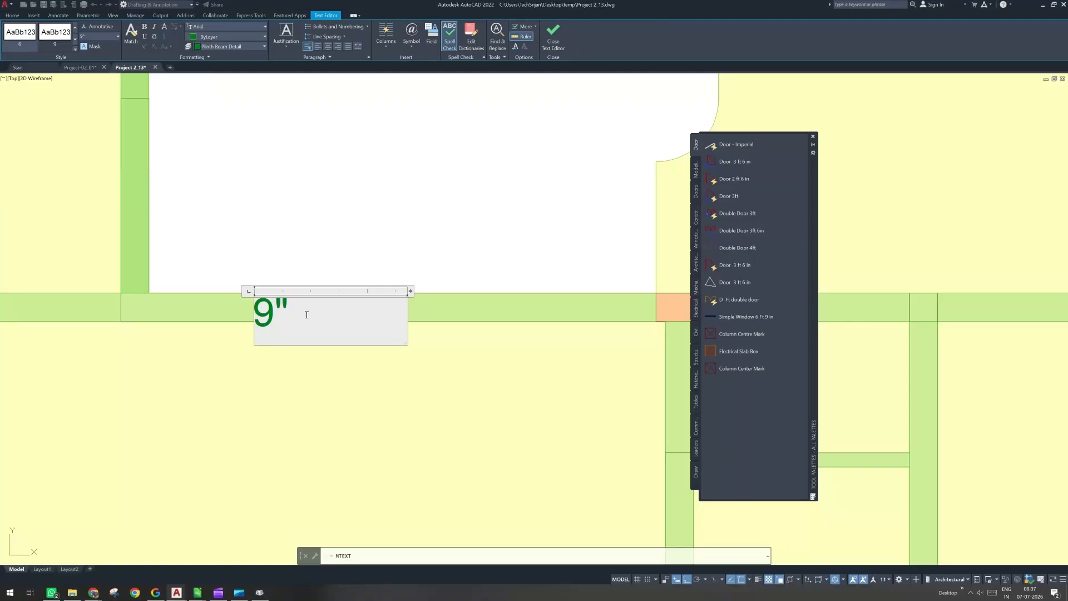
key("ctrl+v")
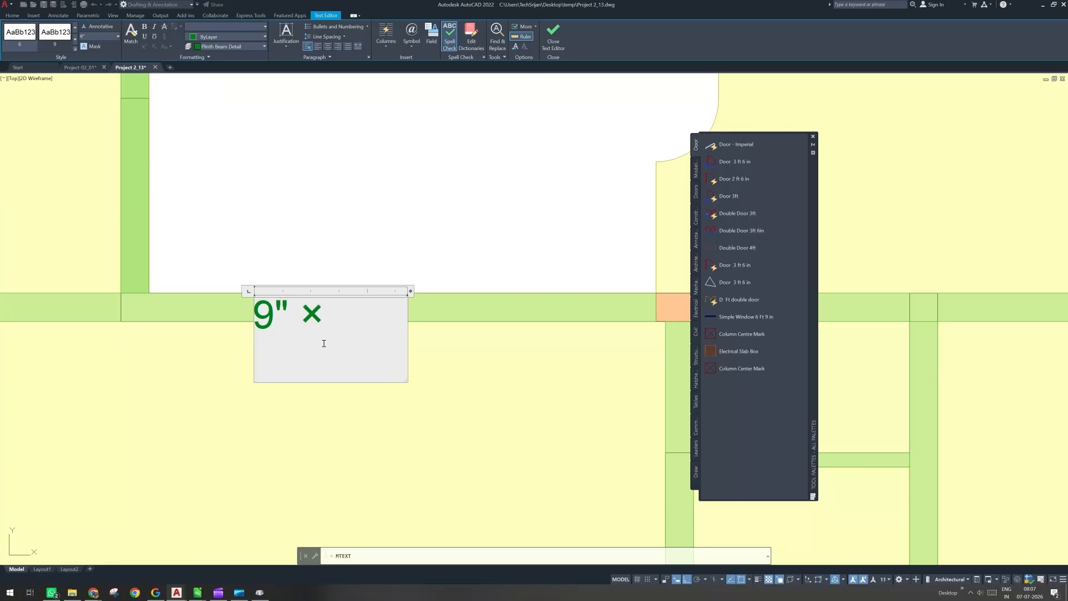
key("BackSpace")
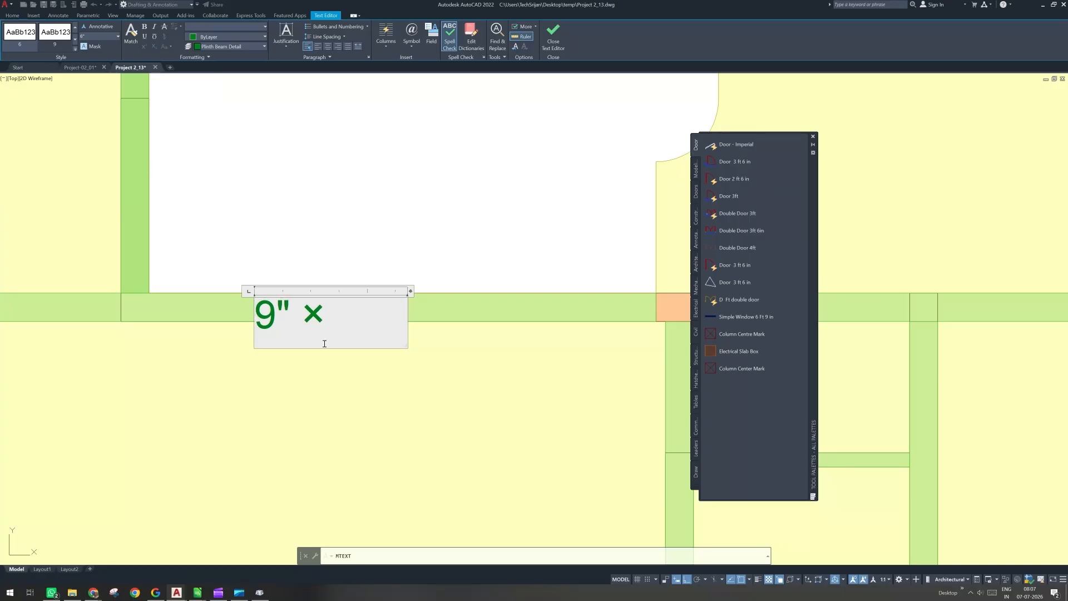
Step: Complete the beam label with 12" after the multiplication sign and set that part's font to Arial
type("12”")
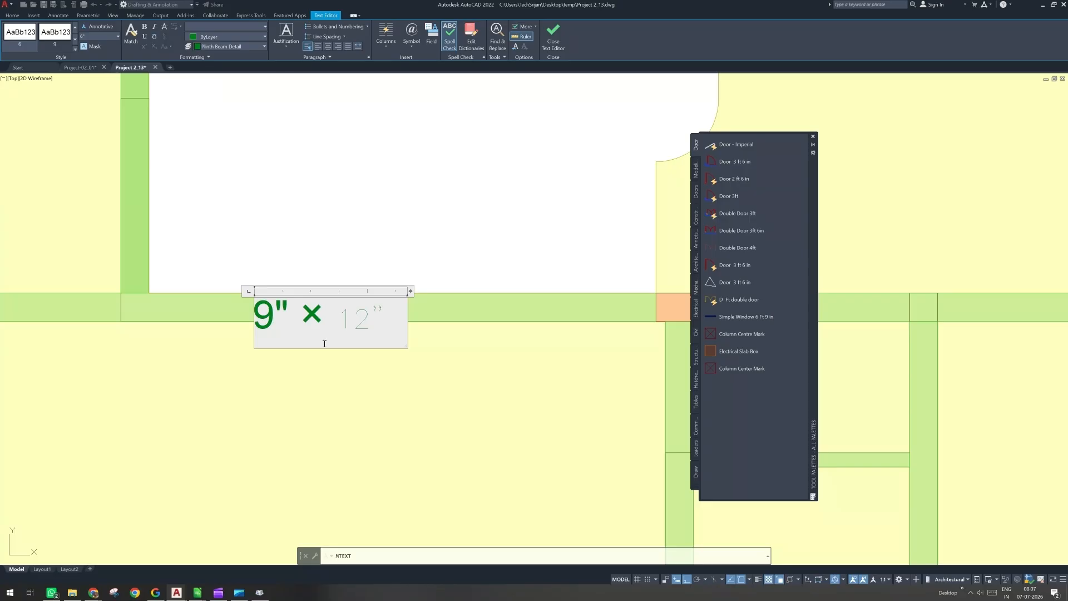
left_click_drag(396, 320, 259, 308)
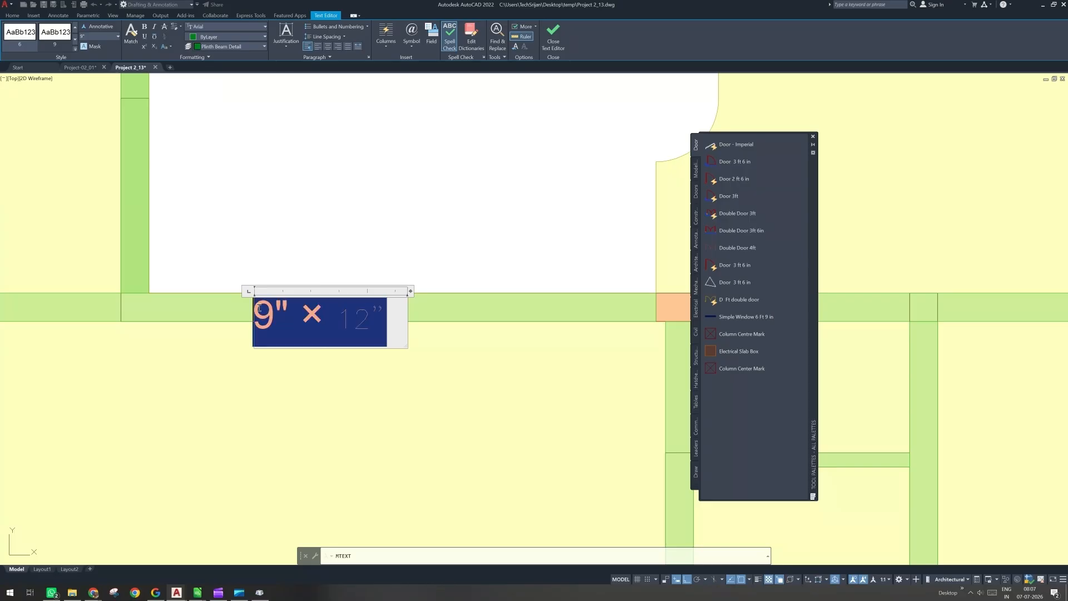
left_click(215, 26)
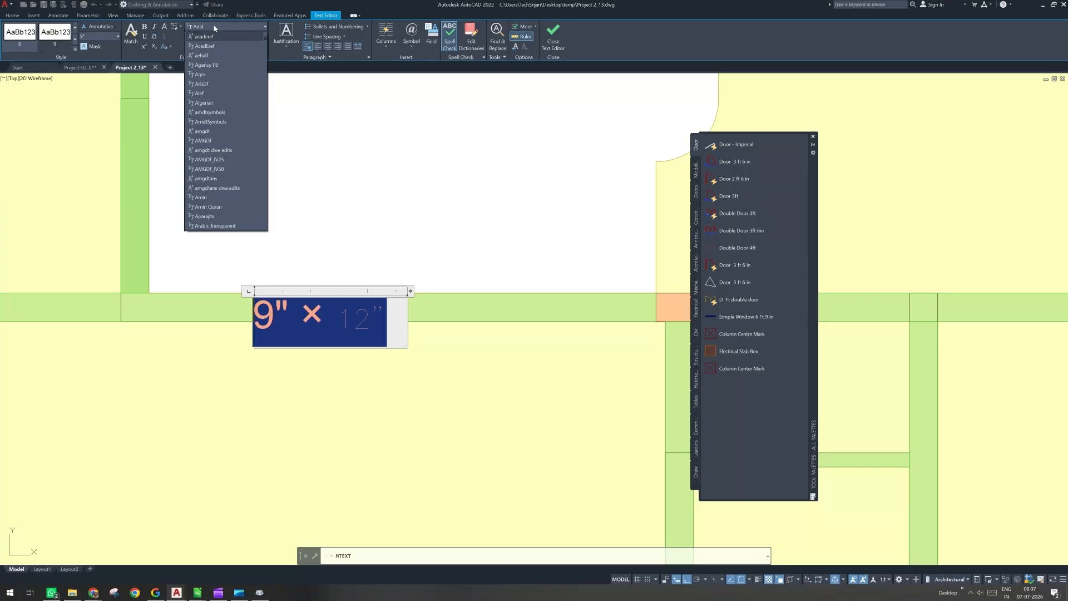
left_click(215, 27)
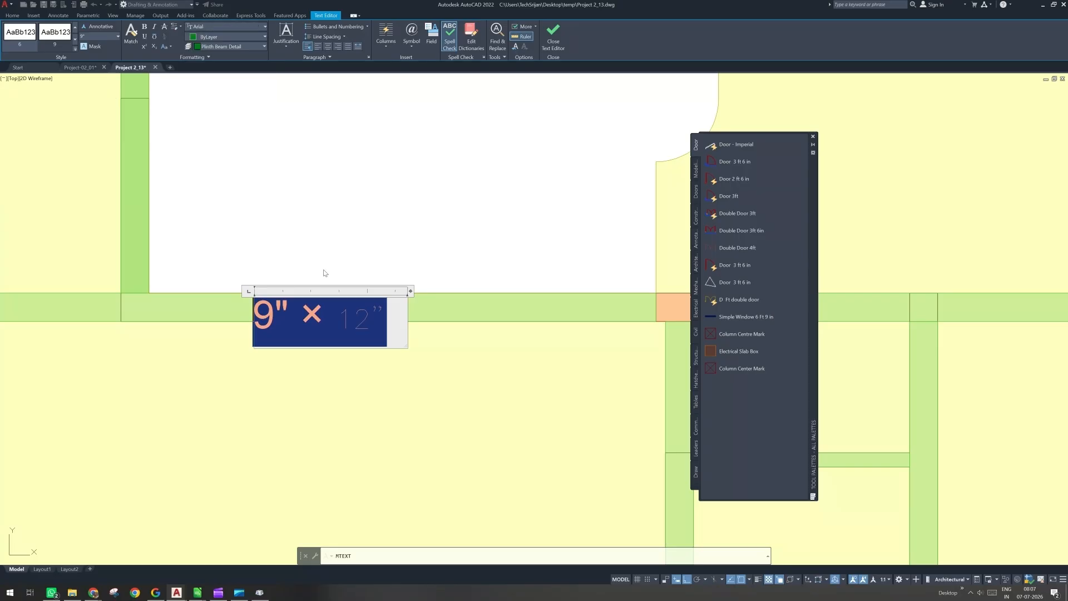
left_click(392, 312)
left_click_drag(392, 313, 327, 316)
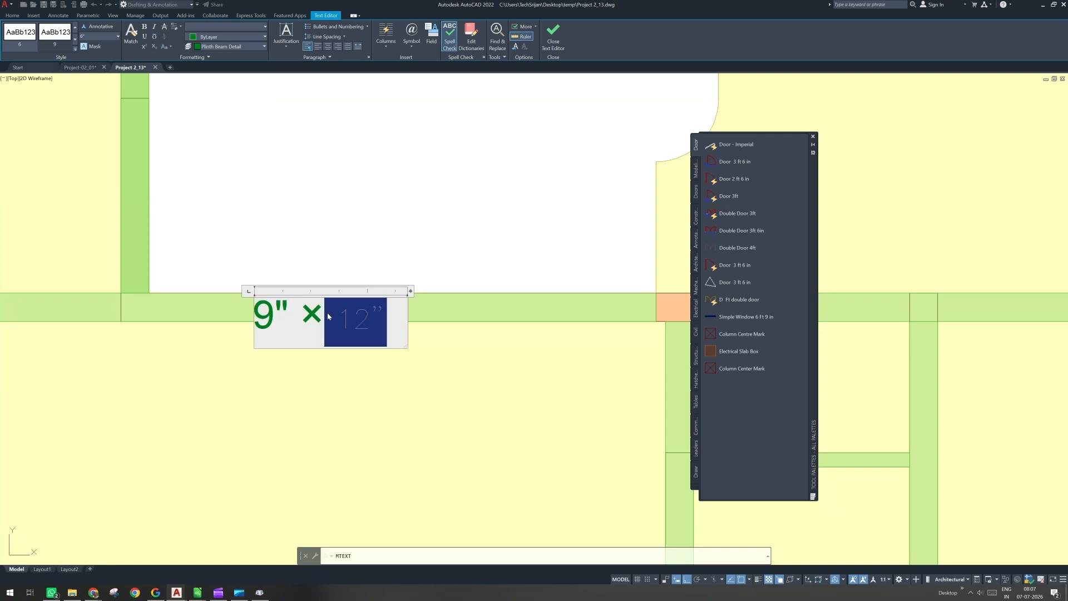
left_click(220, 28)
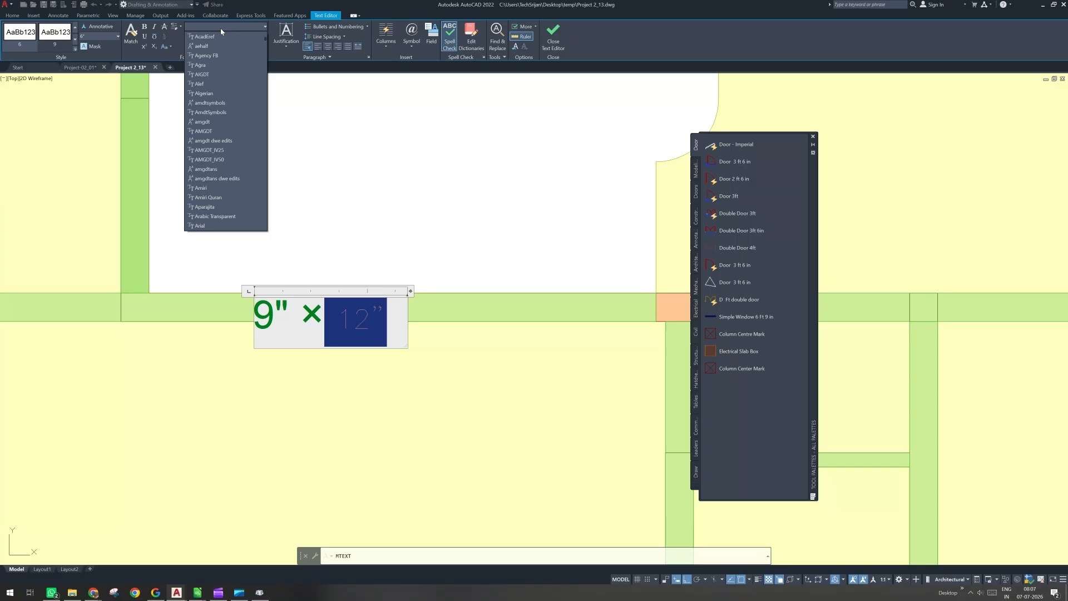
left_click(220, 29)
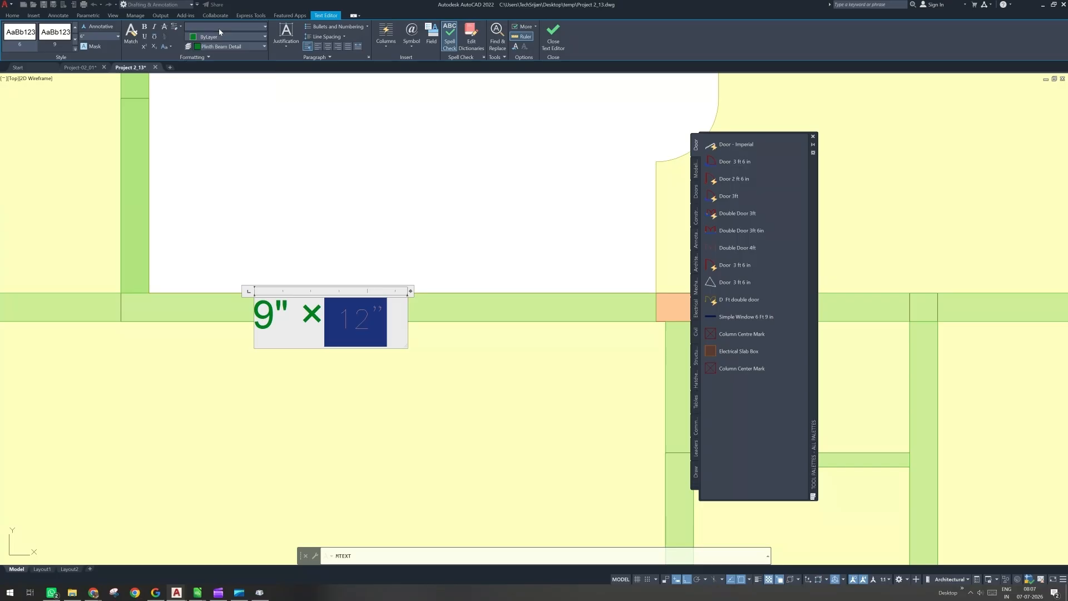
left_click(220, 29)
scroll(206, 184, "down", 1)
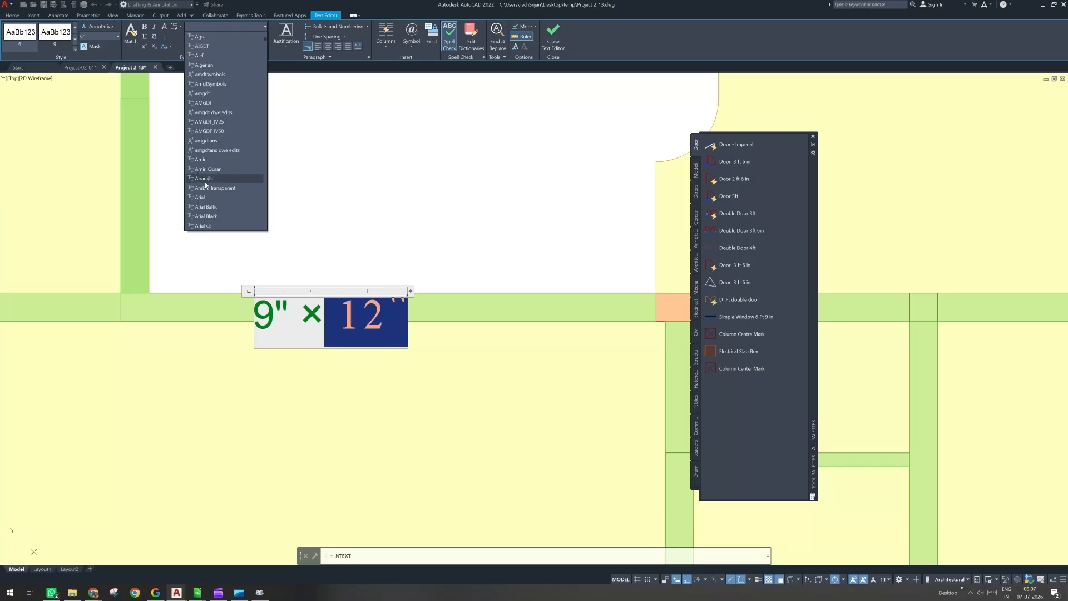
left_click(211, 198)
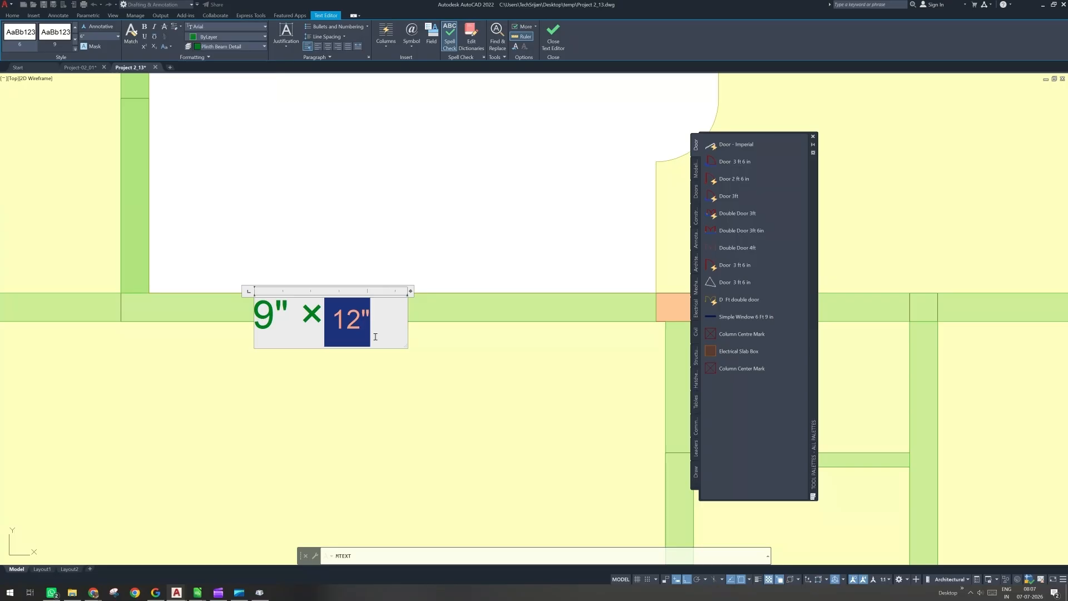
Step: Set the text height of the label's 12" part to 9
left_click(251, 319, "shift")
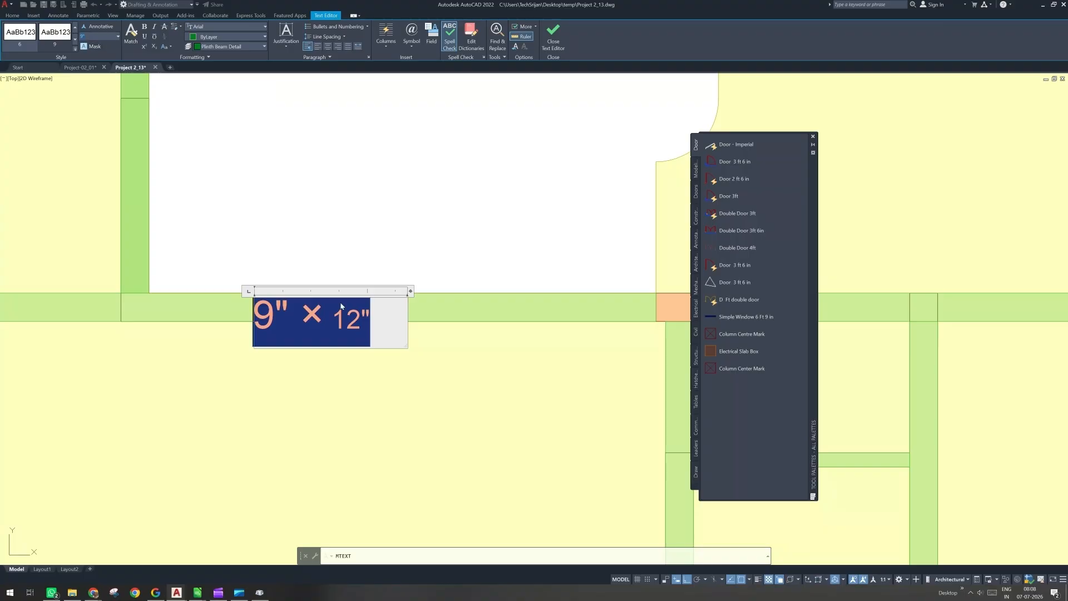
left_click(370, 317)
left_click_drag(370, 317, 325, 317)
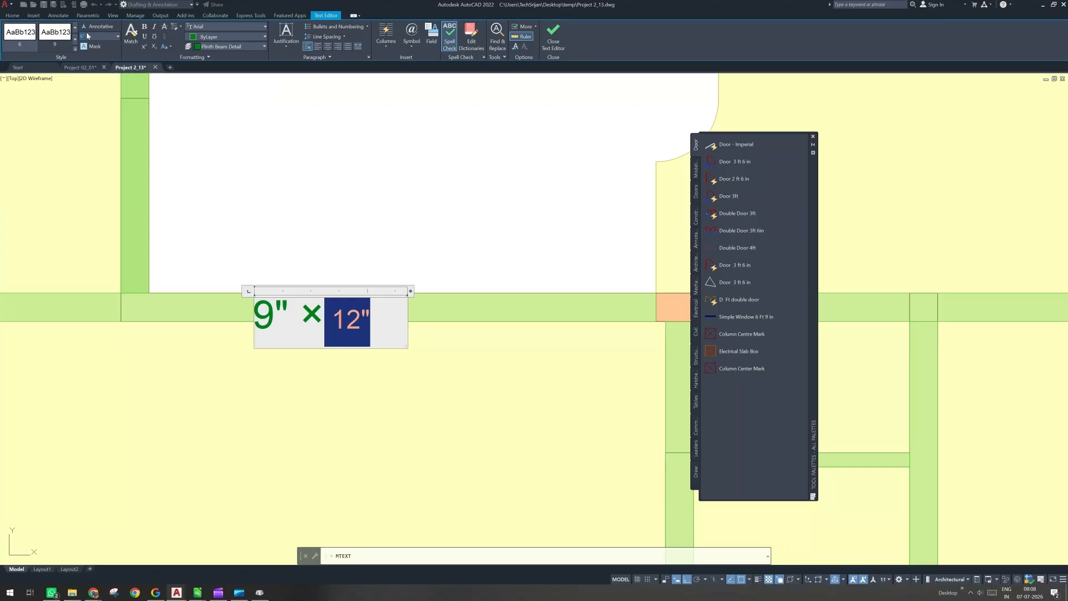
type("9")
key("Return")
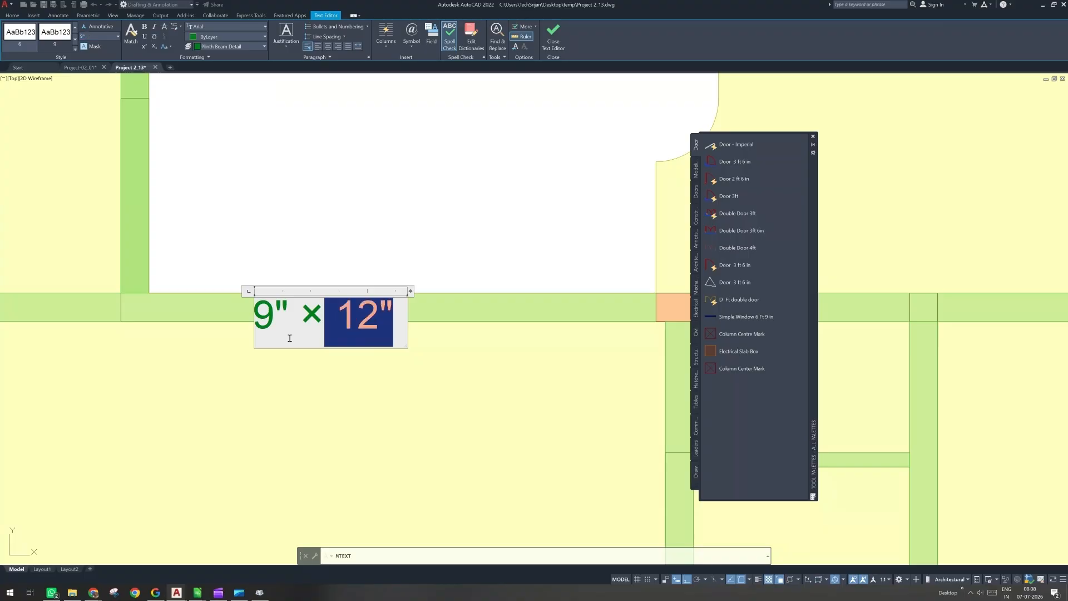
Step: Set the text height of the beam label's multiplication sign to 9 and finish editing the label
double_click(319, 311)
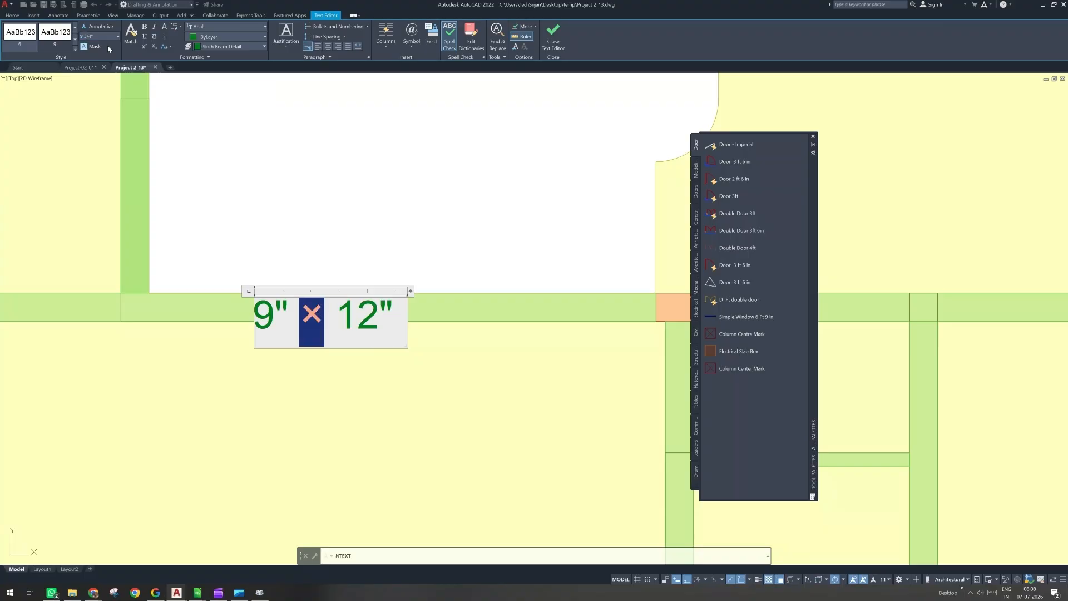
type("9")
key("Return")
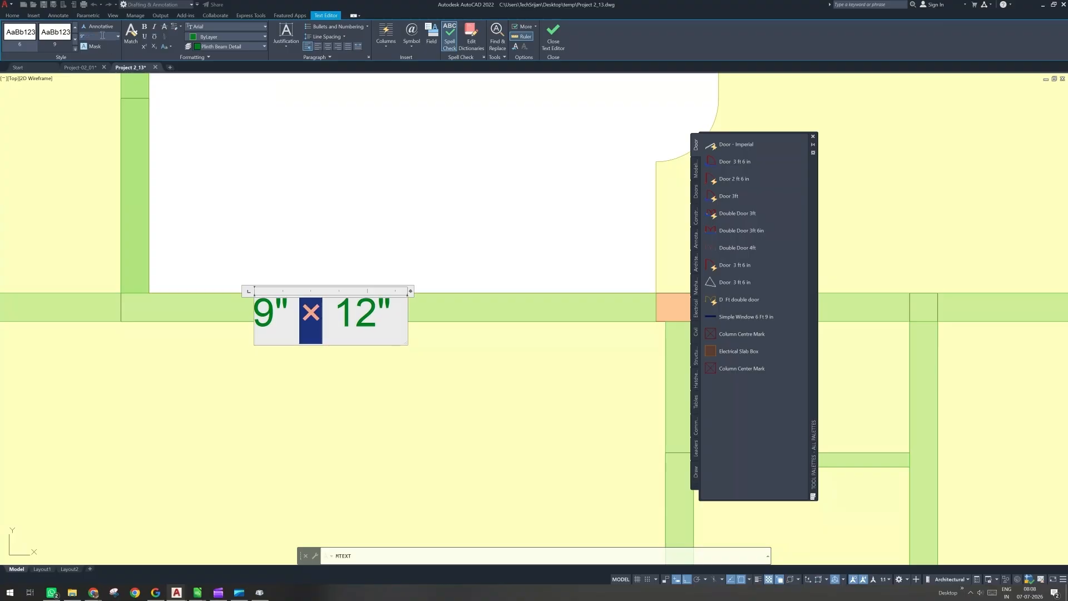
left_click(395, 313)
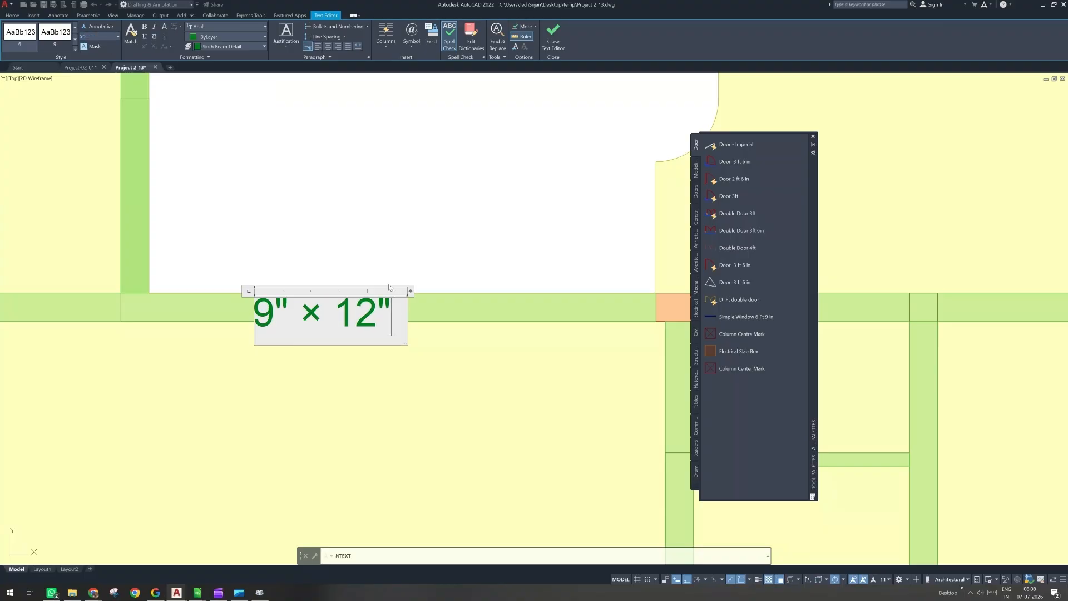
left_click(372, 364)
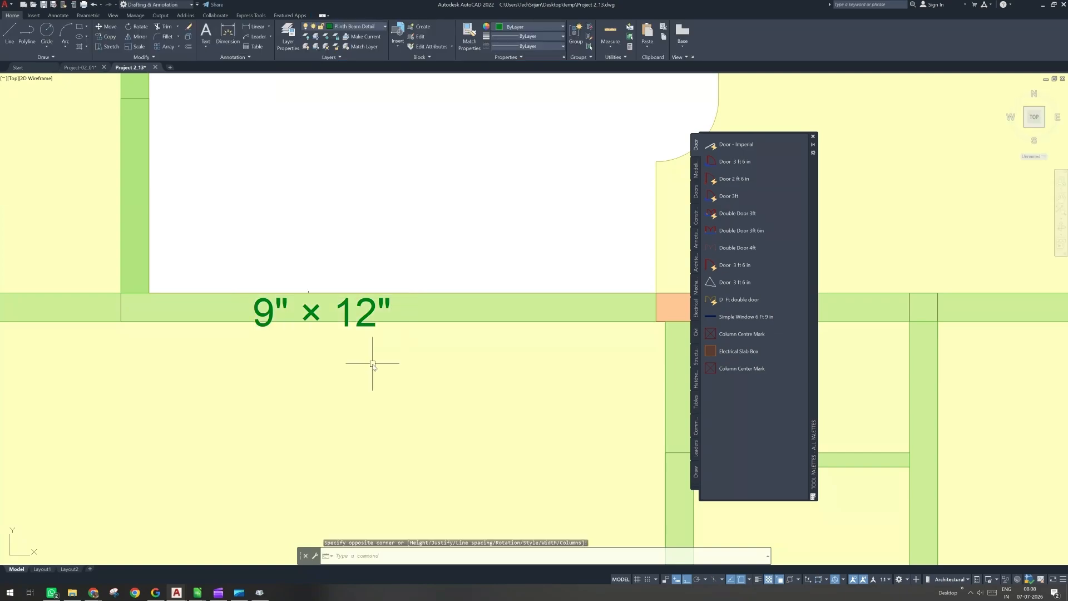
Step: Reopen the beam label and set the text height of its whole text to 6 3/4"
left_click(367, 329)
left_click_drag(394, 320, 253, 313)
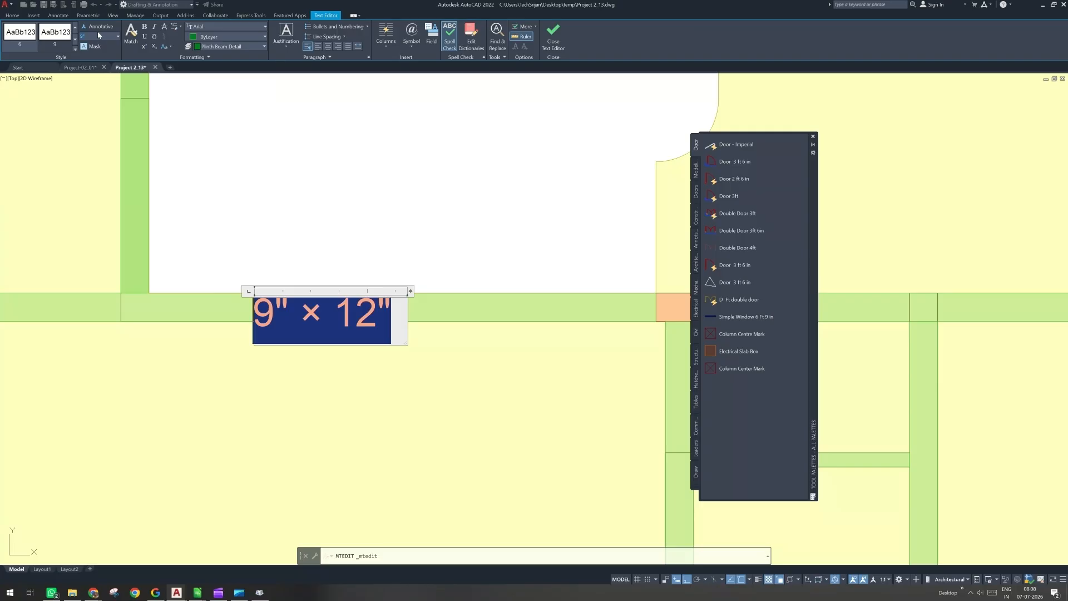
scroll(98, 35, "up", 1)
left_click(285, 234)
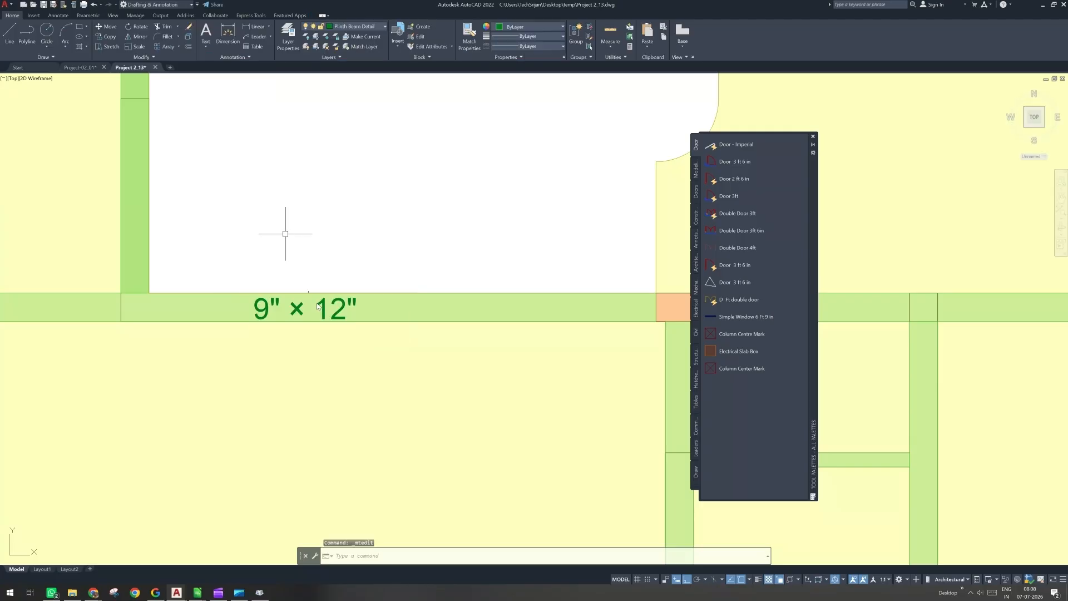
Step: Move the 9" × 12" label with ortho off so that it sits inside the beam below the stair opening
left_click(340, 308)
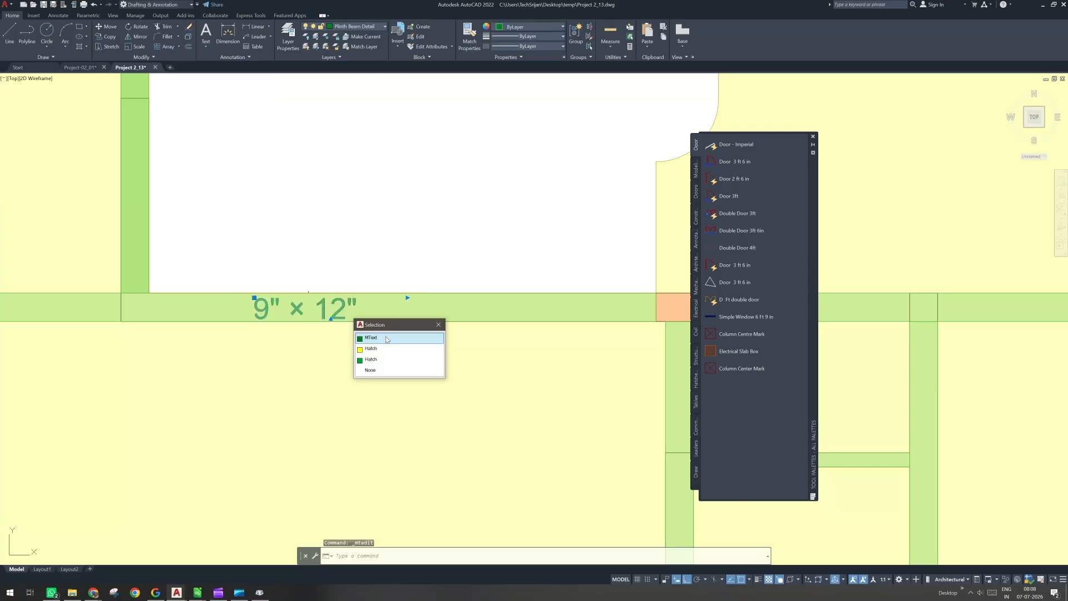
left_click(388, 338)
left_click(254, 299)
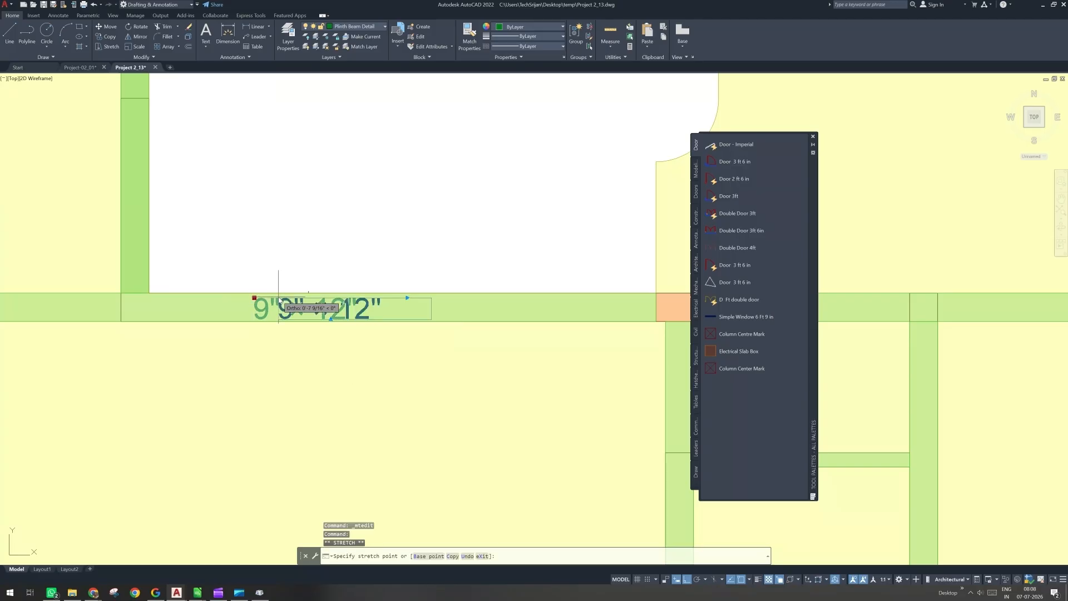
scroll(281, 301, "up", 4)
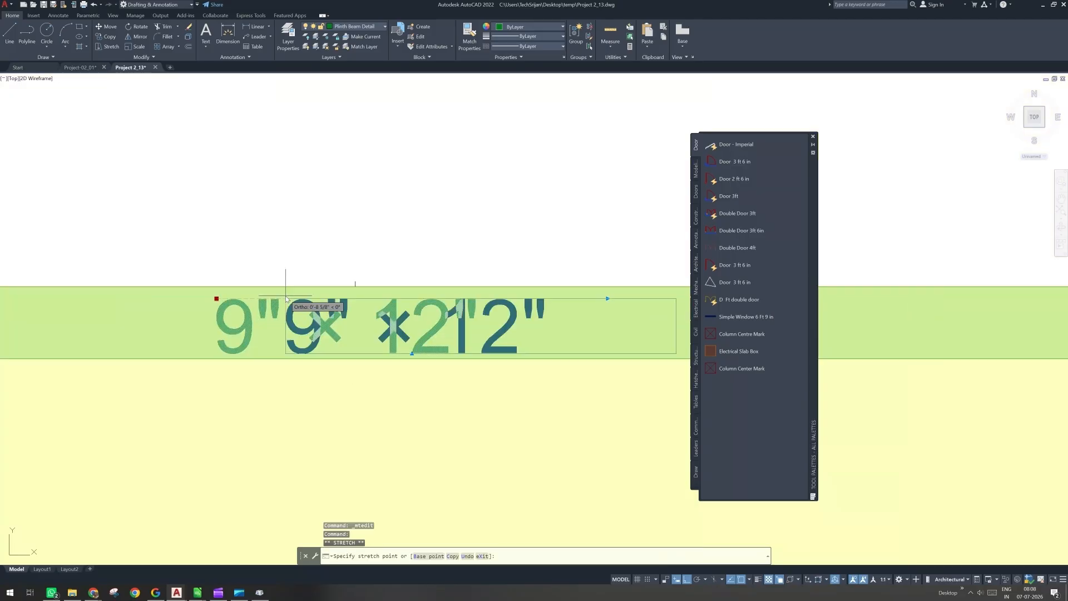
key("F8")
left_click(286, 298)
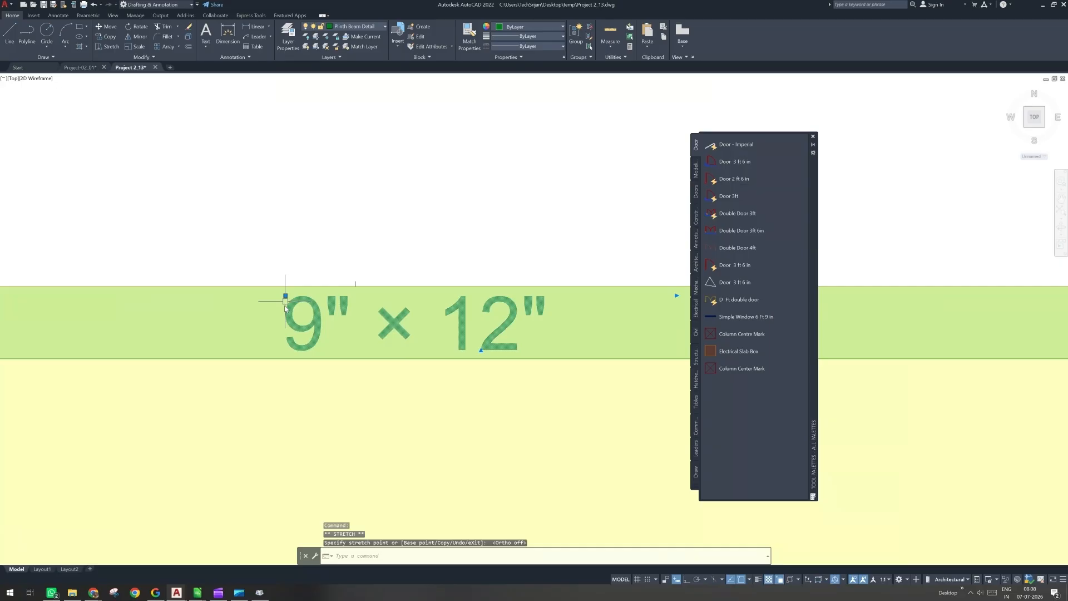
Step: Copy the 9" × 12" label onto the first two beam segments along the plan's lower edge
scroll(287, 309, "down", 5)
type("Co")
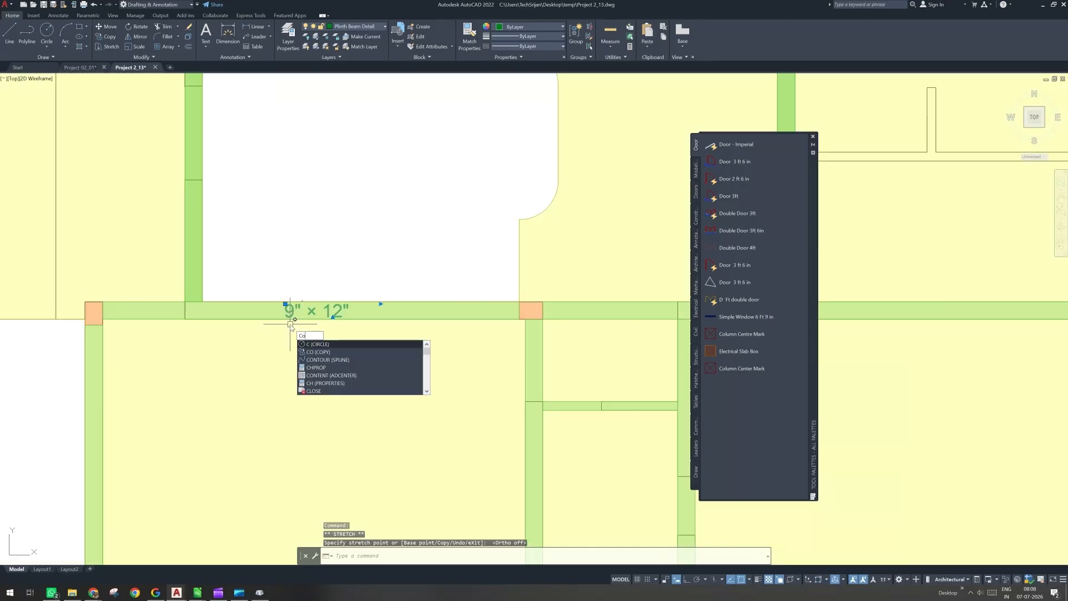
key("Return")
left_click(298, 313)
middle_click_drag(297, 313, 305, 148)
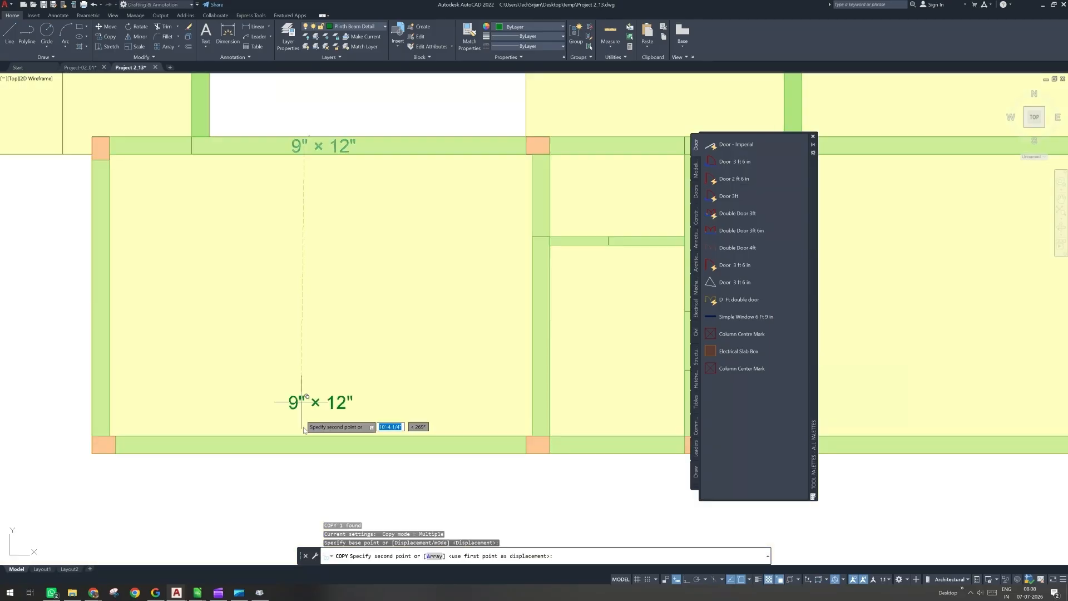
left_click(308, 448)
middle_click_drag(479, 454, 299, 445)
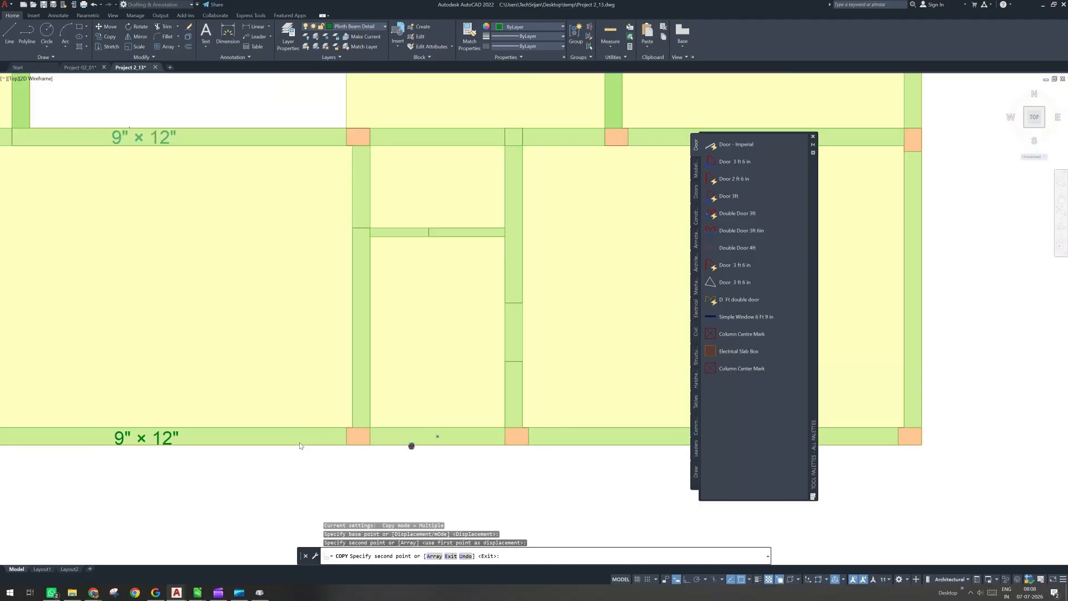
middle_click_drag(437, 437, 280, 434)
left_click(280, 434)
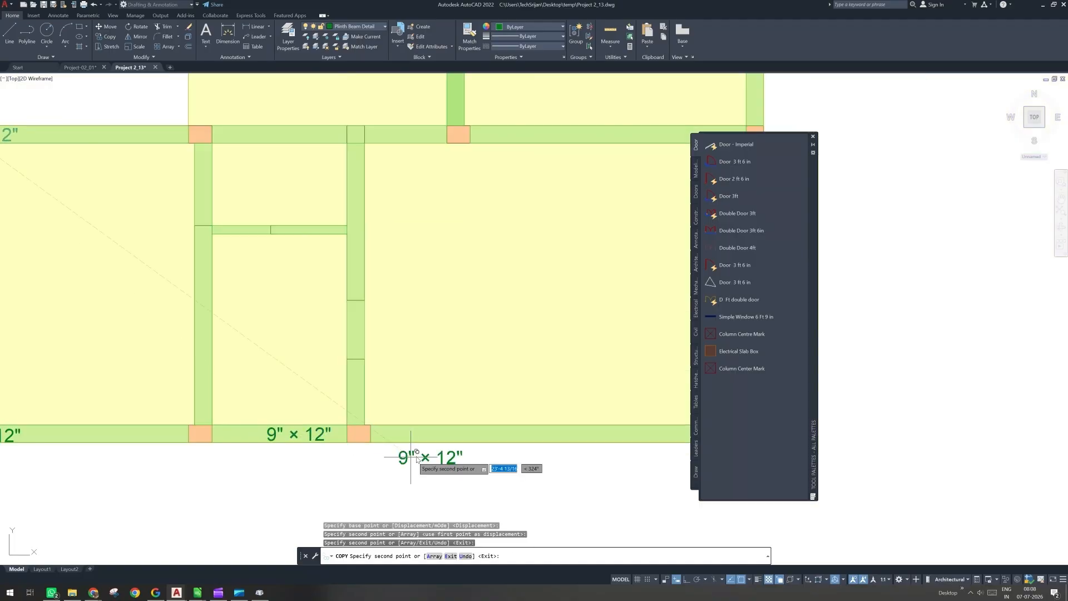
Step: Place two more copies of the 9" × 12" label on the horizontal beam segments between the stair opening's column and the next column
middle_click_drag(473, 443, 471, 443)
scroll(471, 443, "down", 2)
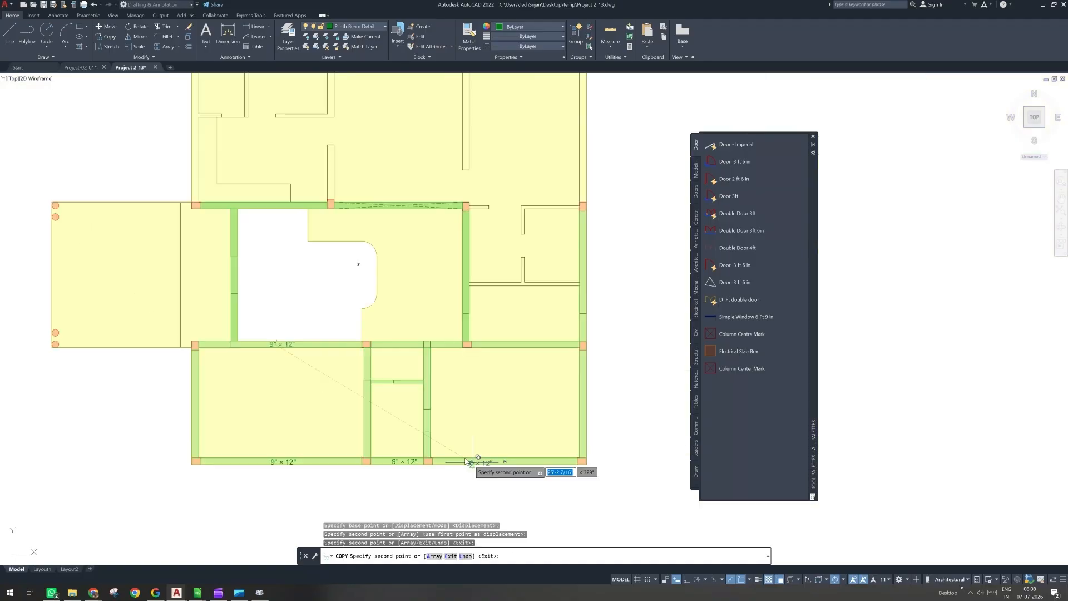
scroll(393, 344, "up", 1)
left_click(380, 339)
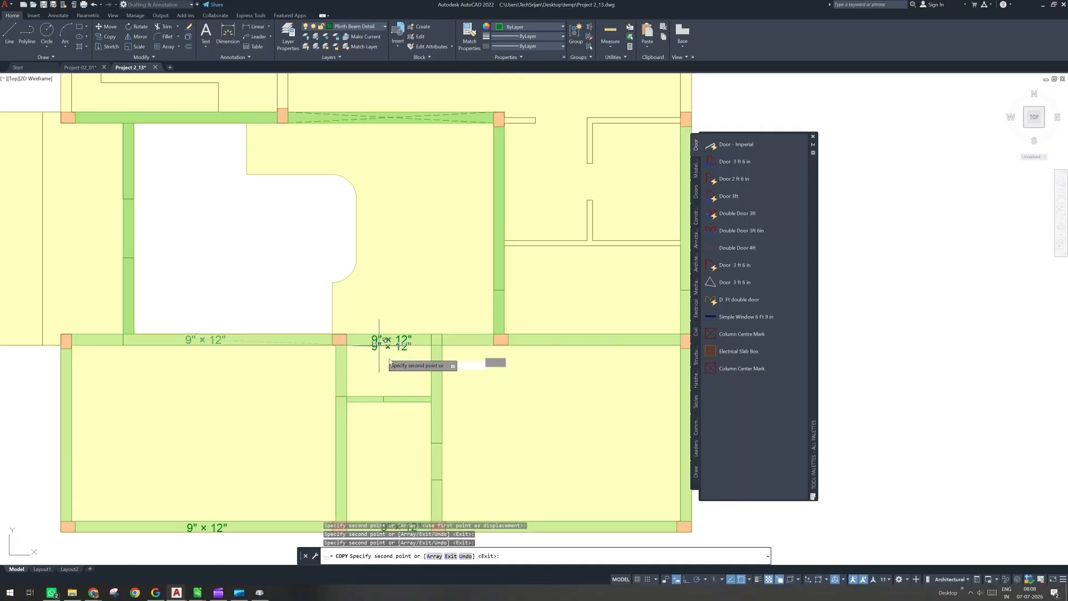
scroll(451, 340, "up", 2)
left_click(459, 341)
Step: Place another copy of the label on the thin horizontal beam of the small middle room and end the copying
middle_click_drag(464, 421, 474, 336)
middle_click_drag(326, 417, 365, 349)
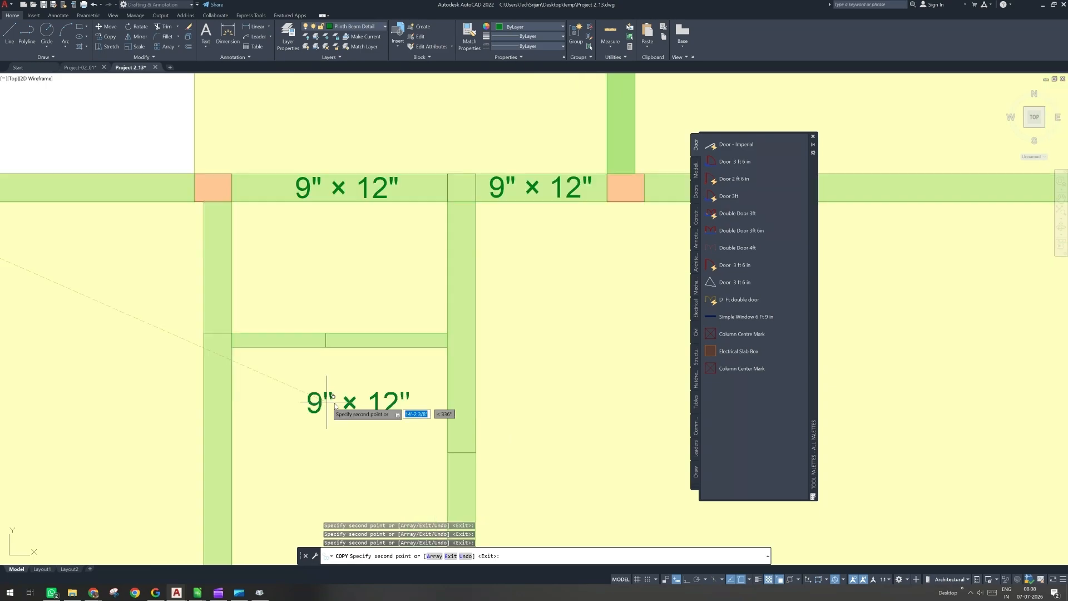
left_click(312, 343)
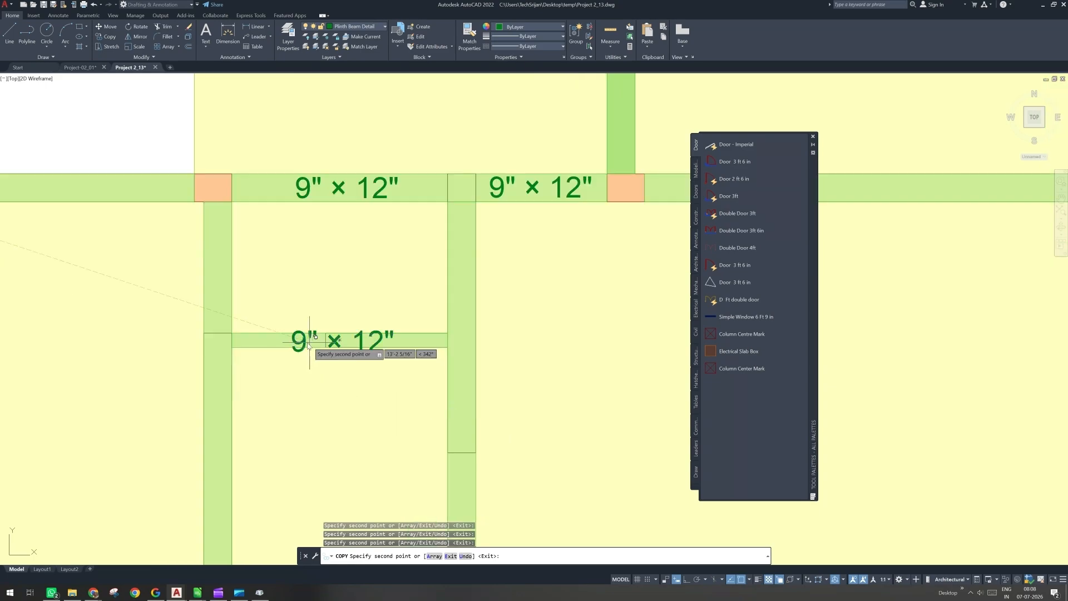
key("Escape")
Step: Change the thin beam's label to 4 1/2" × 12" and stack the 1/2 as a fraction
double_click(305, 345)
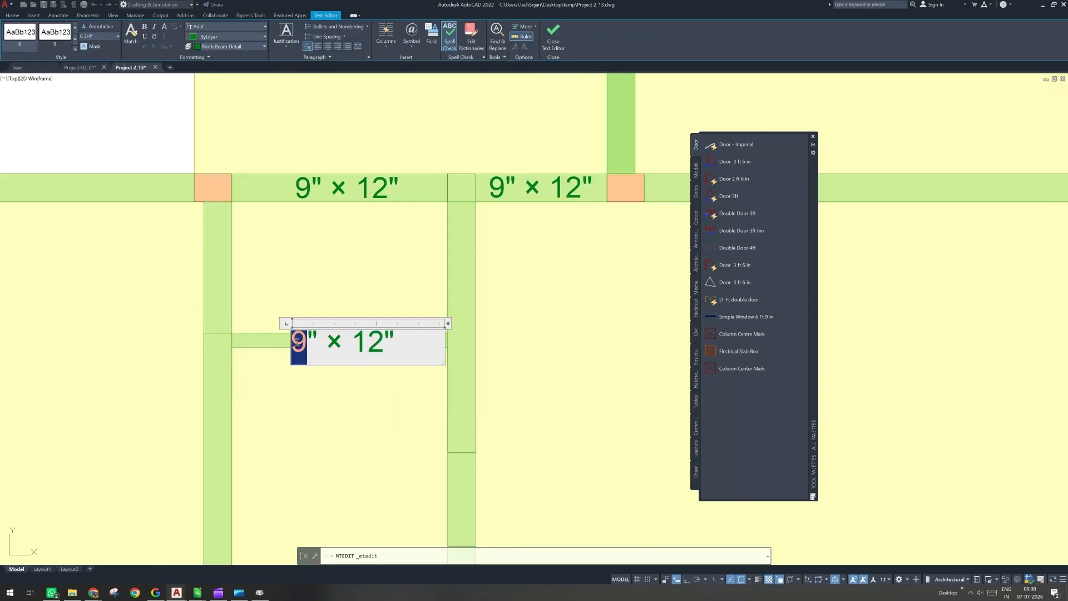
type("41")
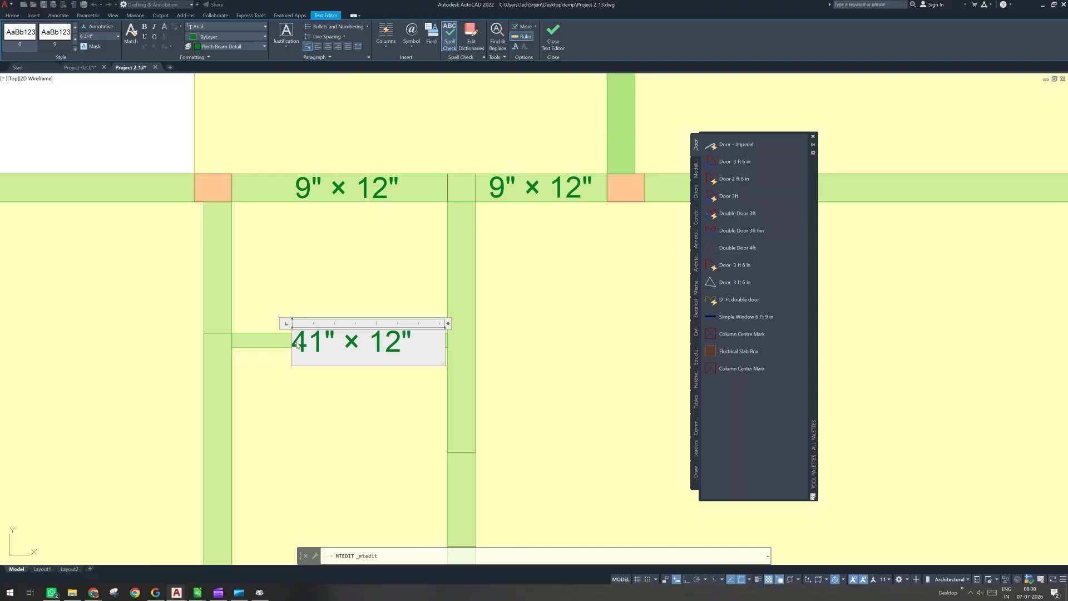
type("/2")
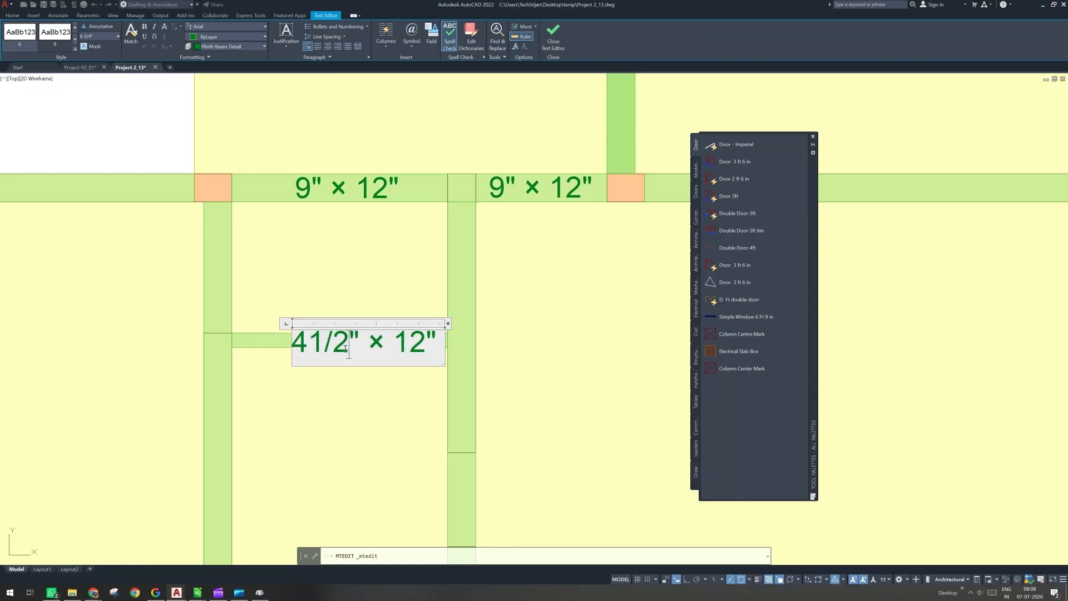
left_click_drag(346, 349, 310, 349)
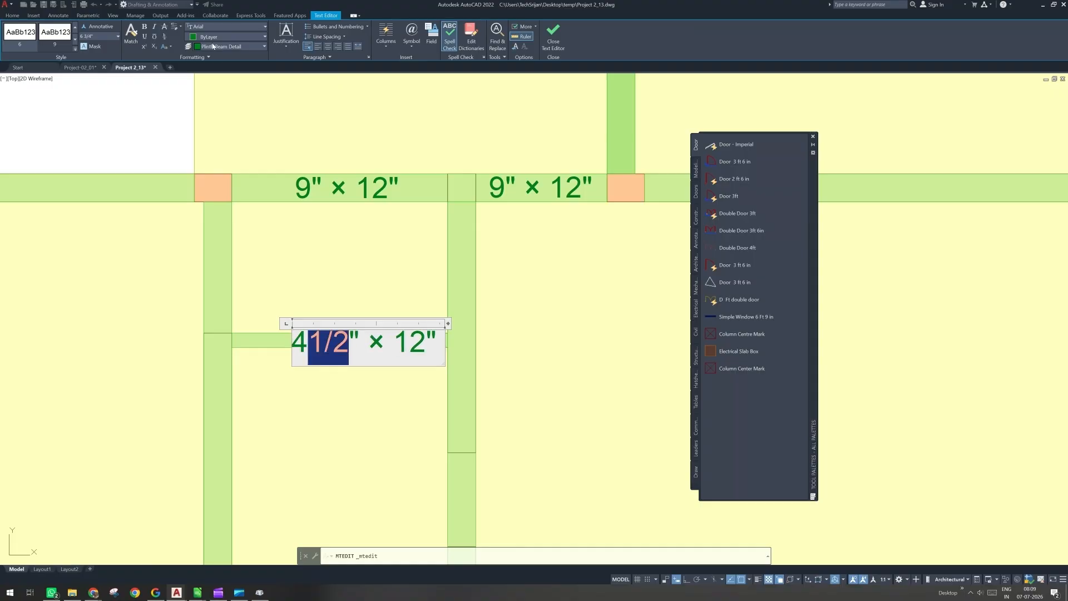
left_click(164, 37)
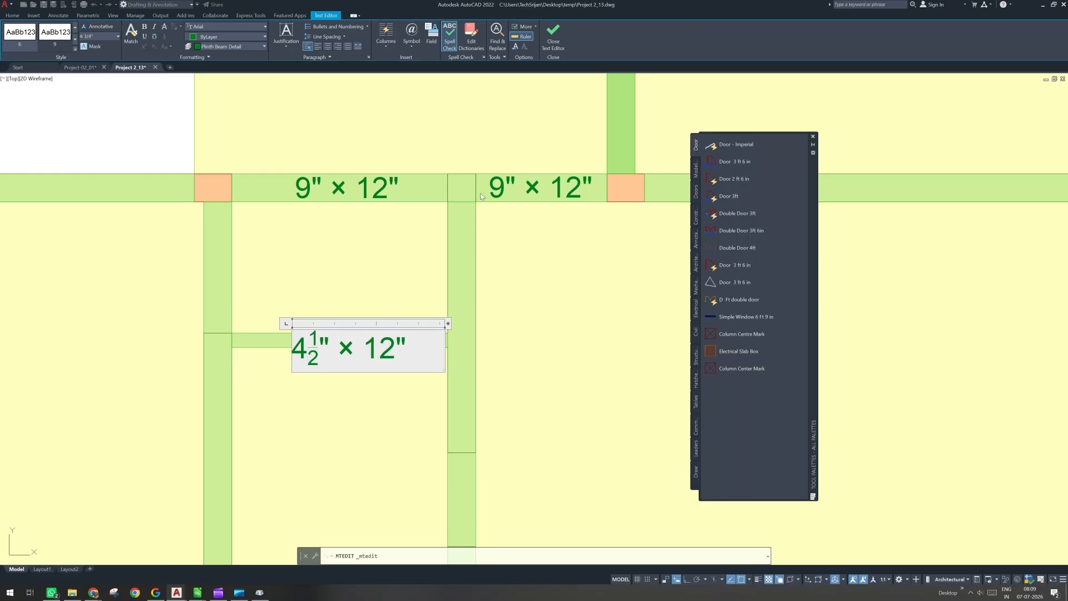
left_click(552, 35)
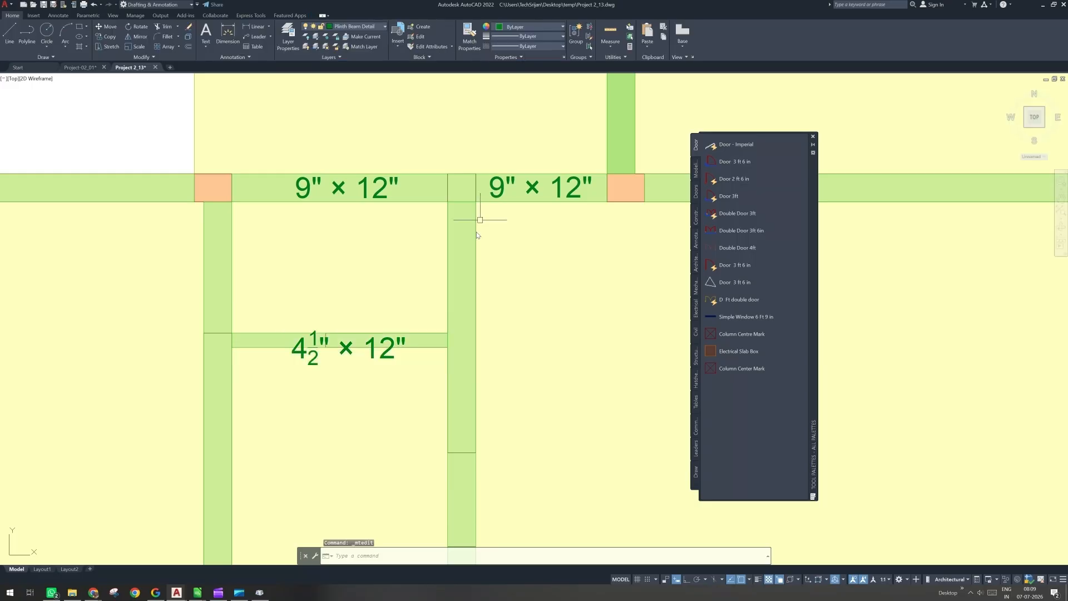
Step: Move the 4 1/2" × 12" label up slightly to centre it on the thin beam
left_click(384, 359)
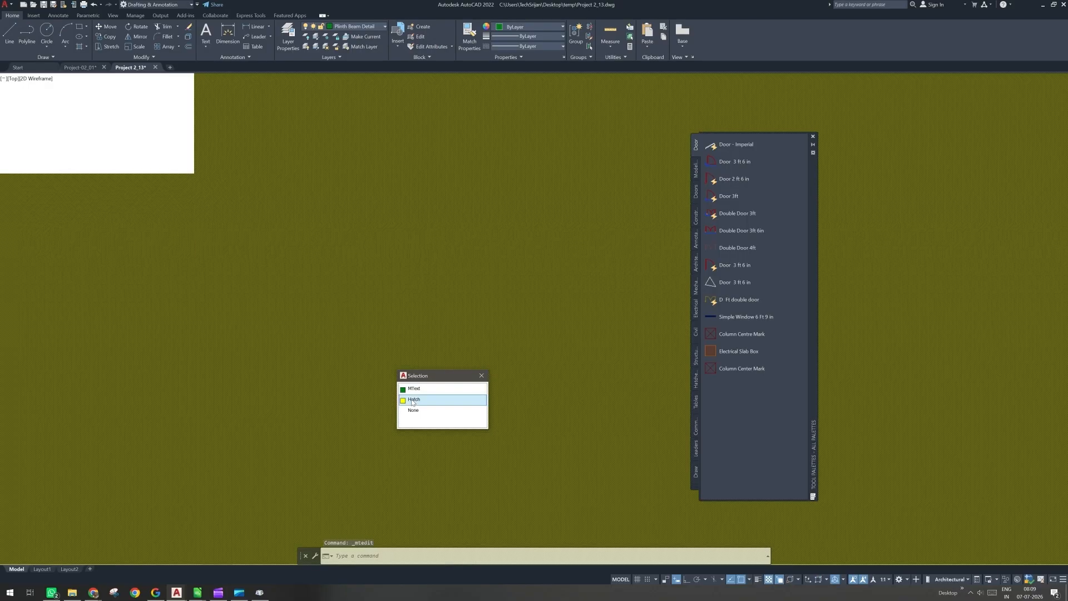
left_click(315, 339)
left_click(292, 331)
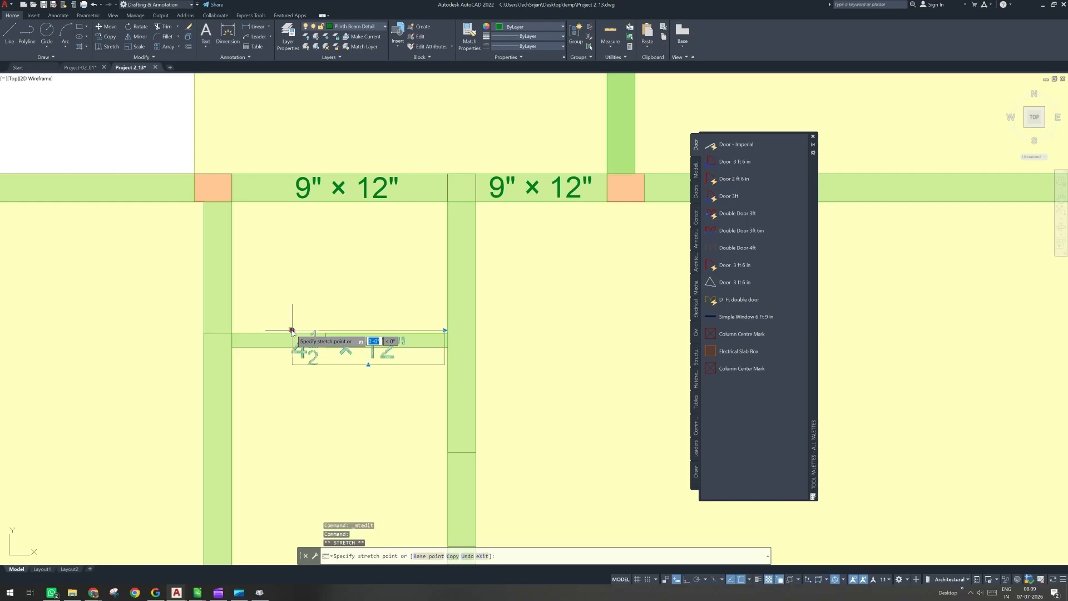
scroll(292, 331, "up", 2)
left_click(292, 325)
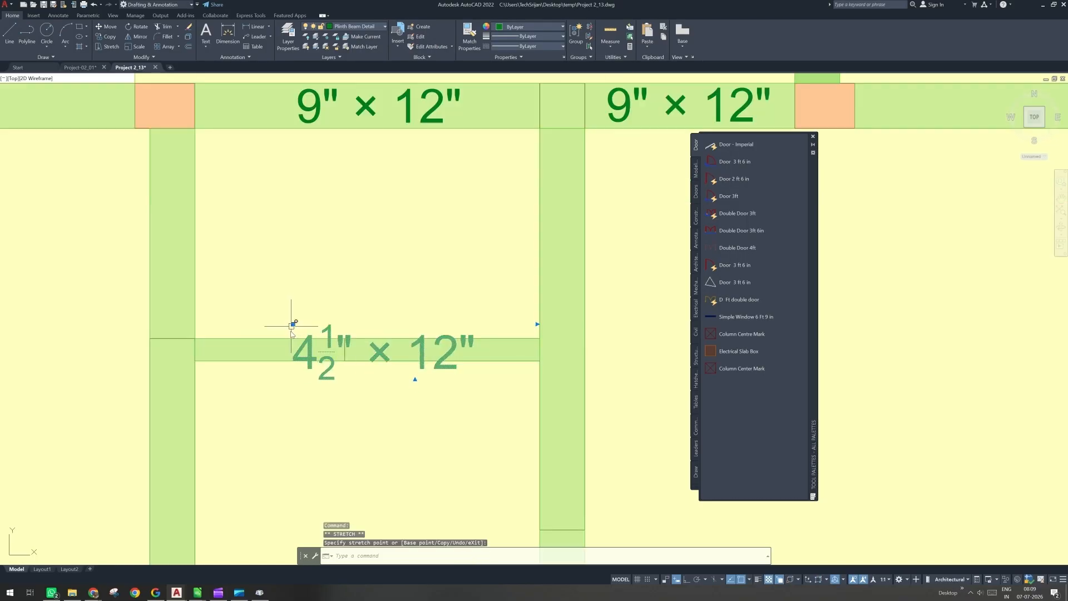
key("Escape")
key("Escape")
Step: Examine the placed beam labels and the Plinth Beam, Plinth Beam Hatch and Slab FF layers in the layer list
scroll(288, 356, "down", 5)
scroll(332, 365, "down", 2)
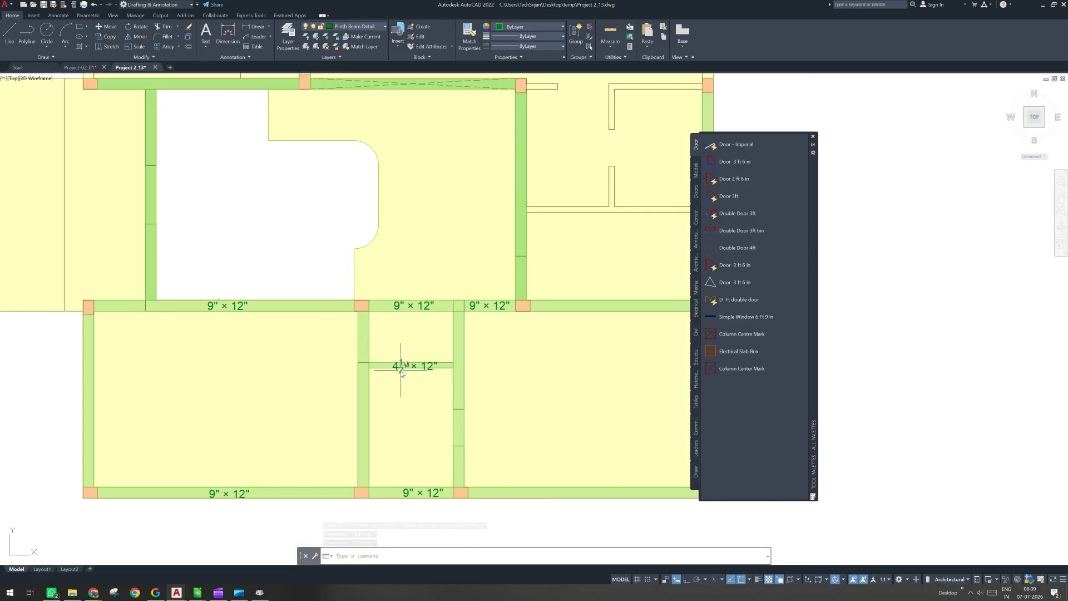
scroll(402, 372, "down", 2)
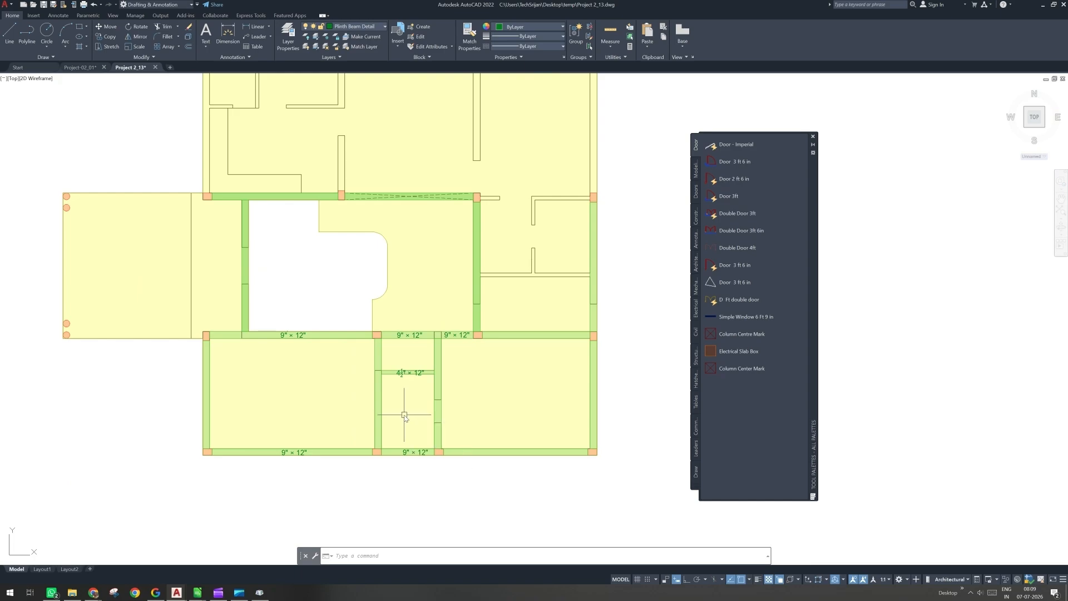
scroll(419, 395, "up", 2)
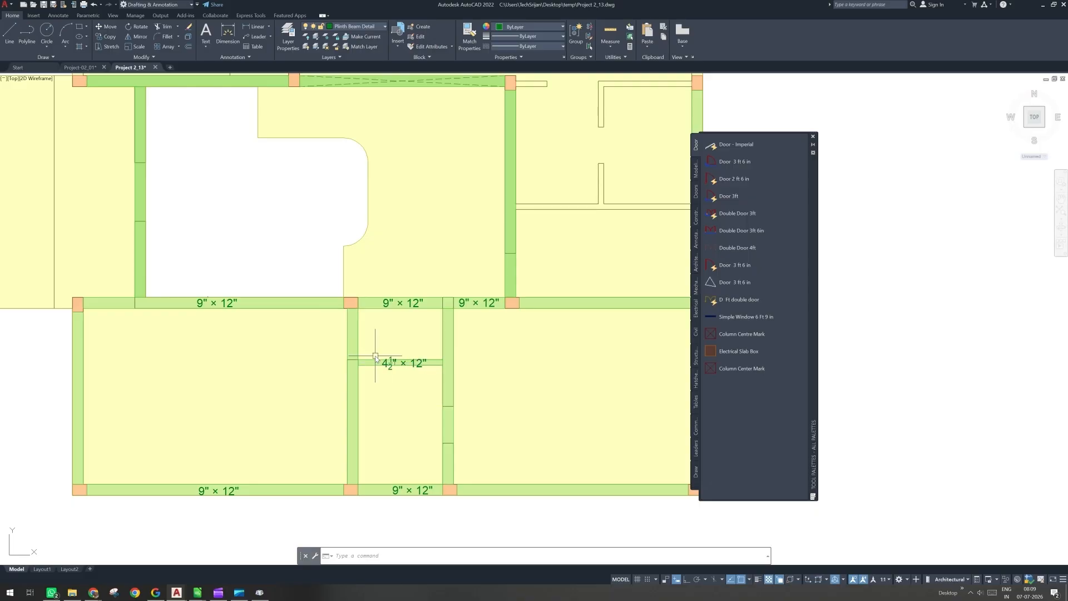
left_click(288, 40)
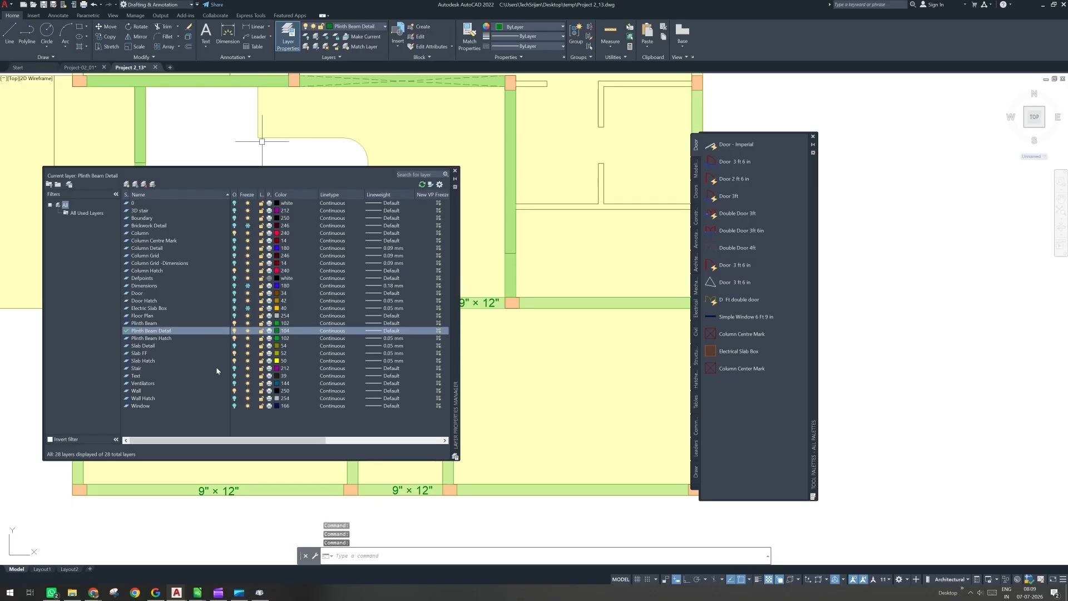
left_click(144, 324)
left_click(144, 338)
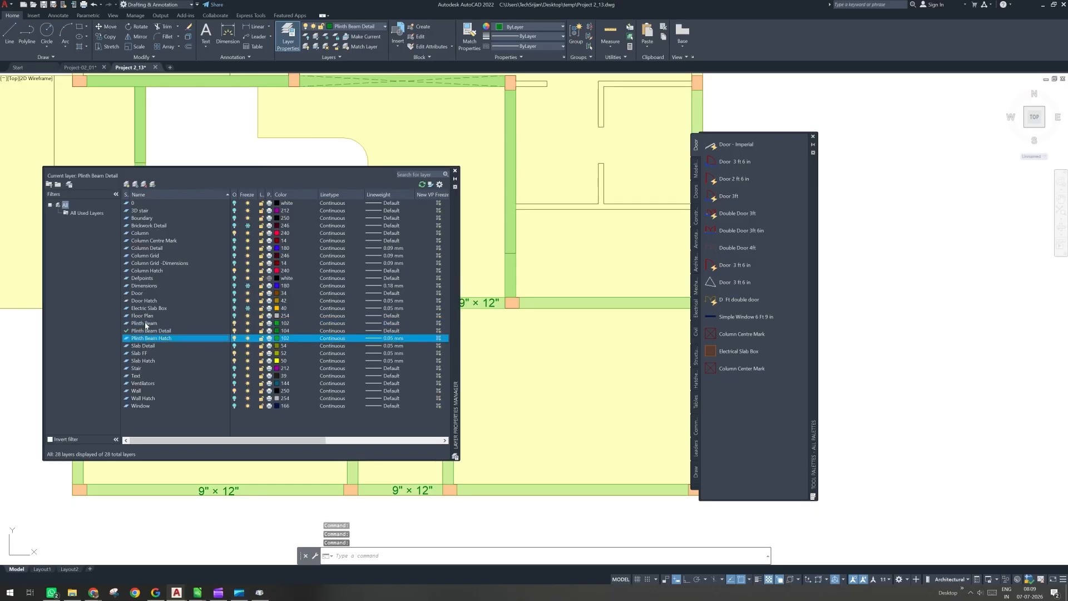
left_click(145, 324)
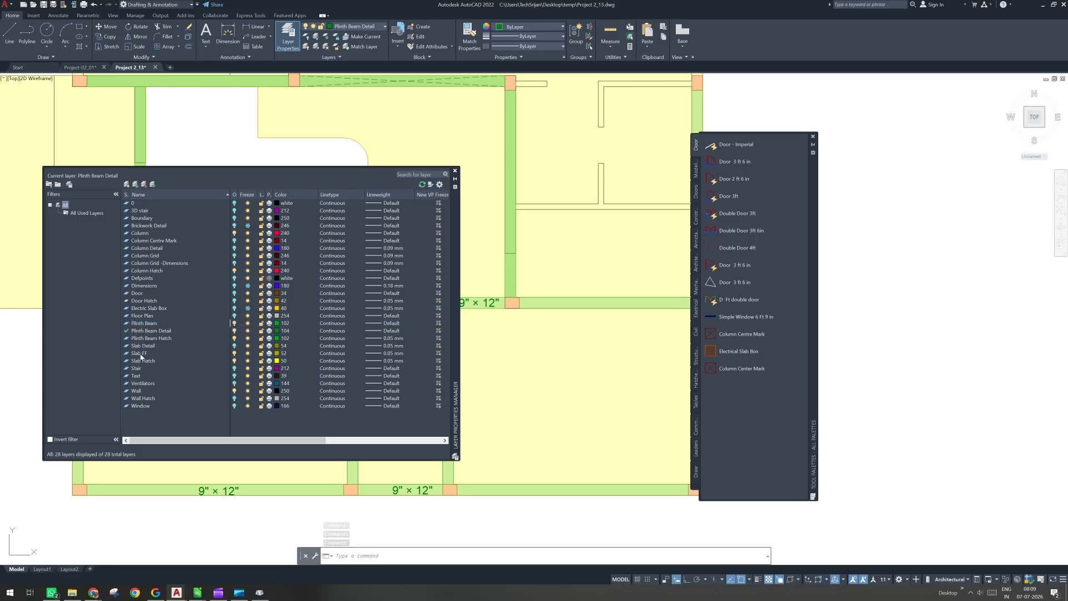
left_click(169, 354)
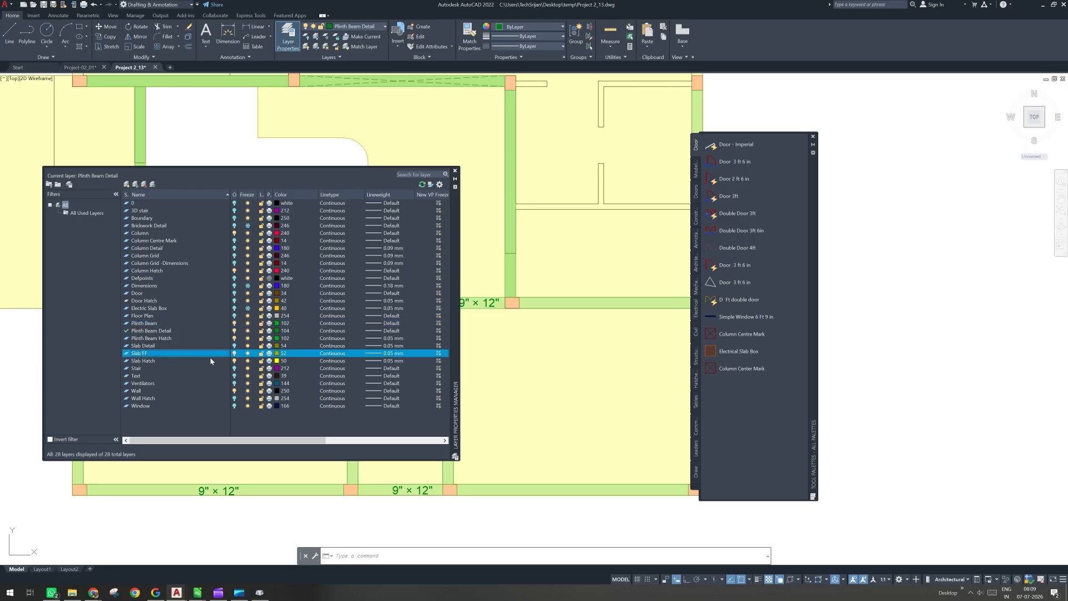
left_click(455, 171)
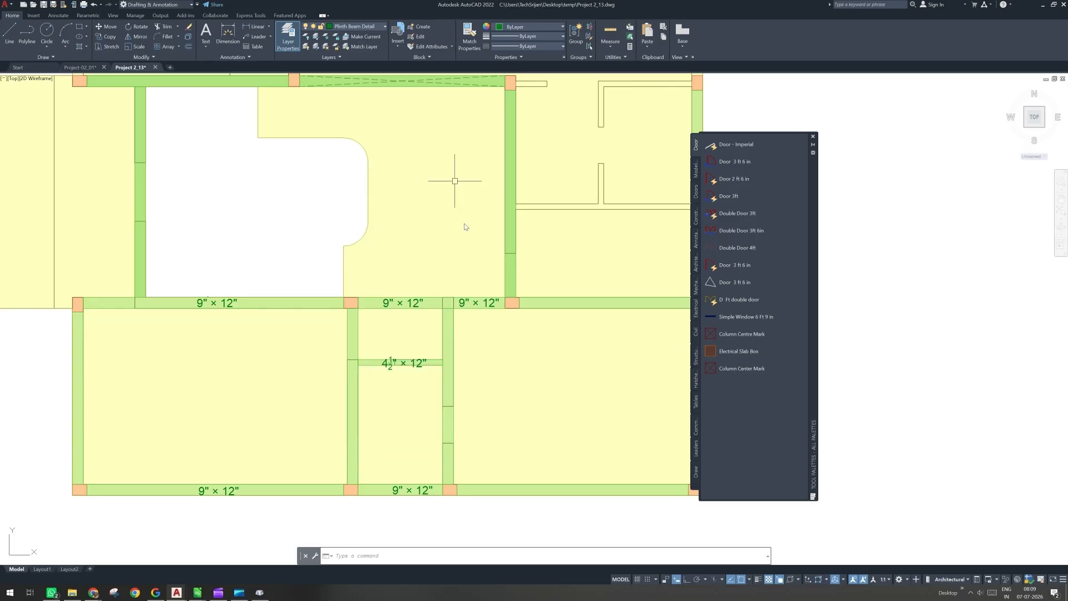
Step: Make Plinth Beam the current layer
scroll(483, 320, "down", 3)
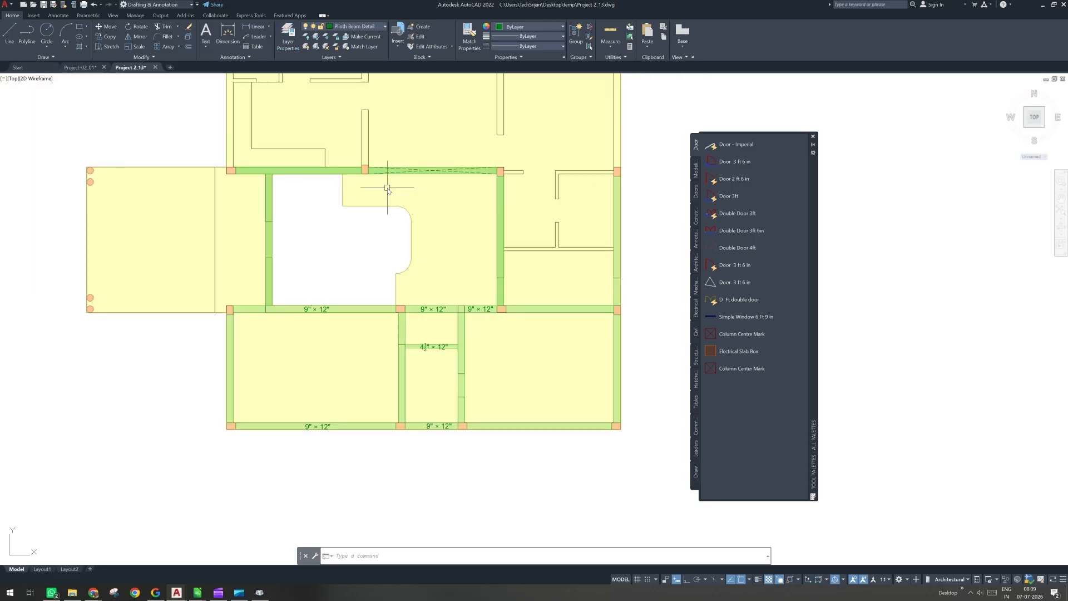
middle_click_drag(388, 189, 404, 264)
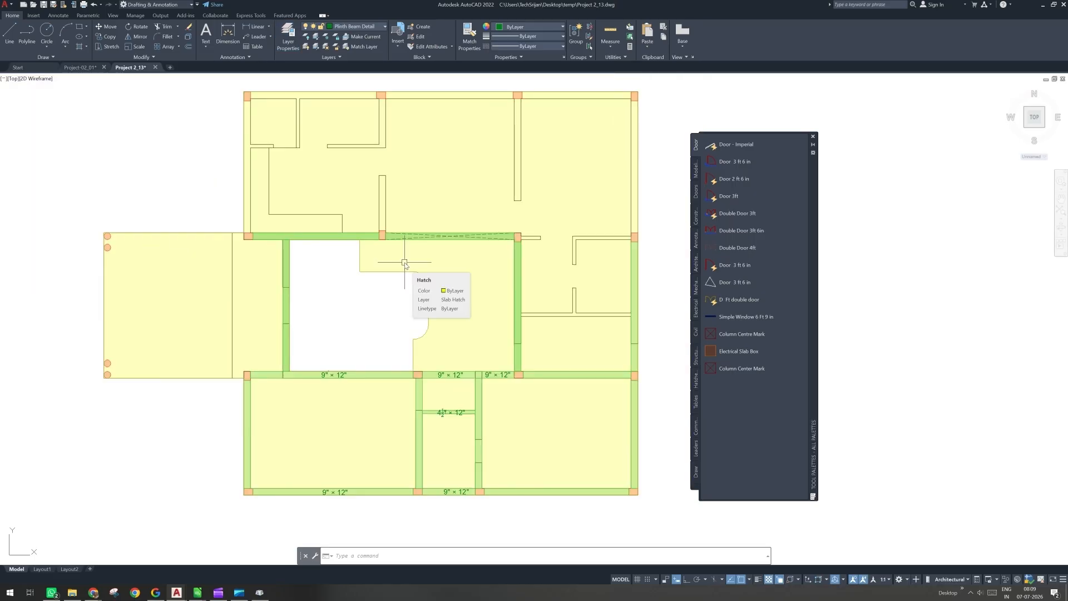
middle_click_drag(162, 358, 219, 359)
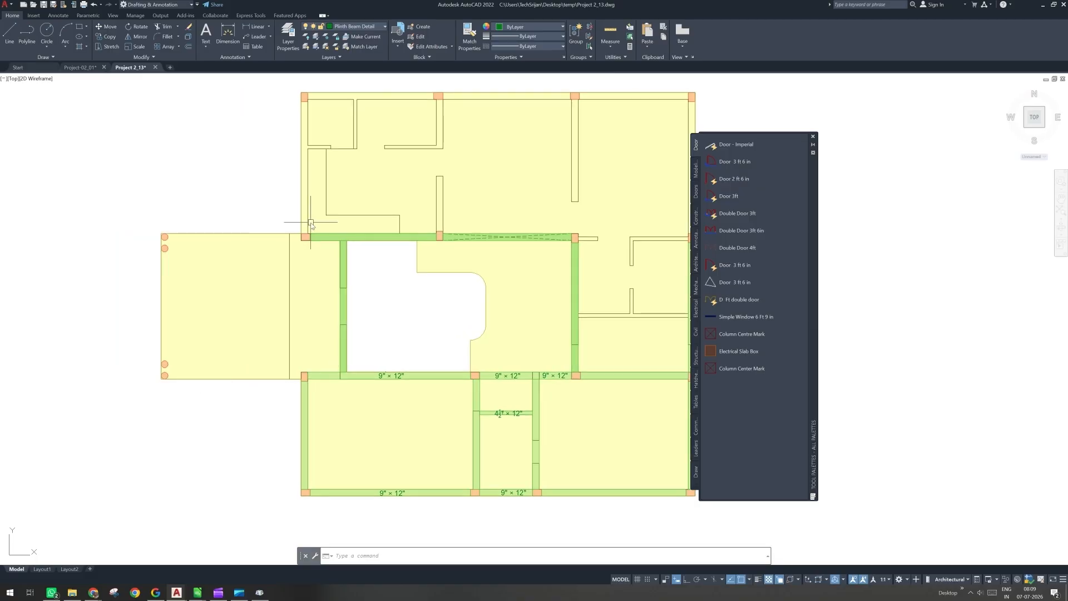
scroll(295, 241, "up", 2)
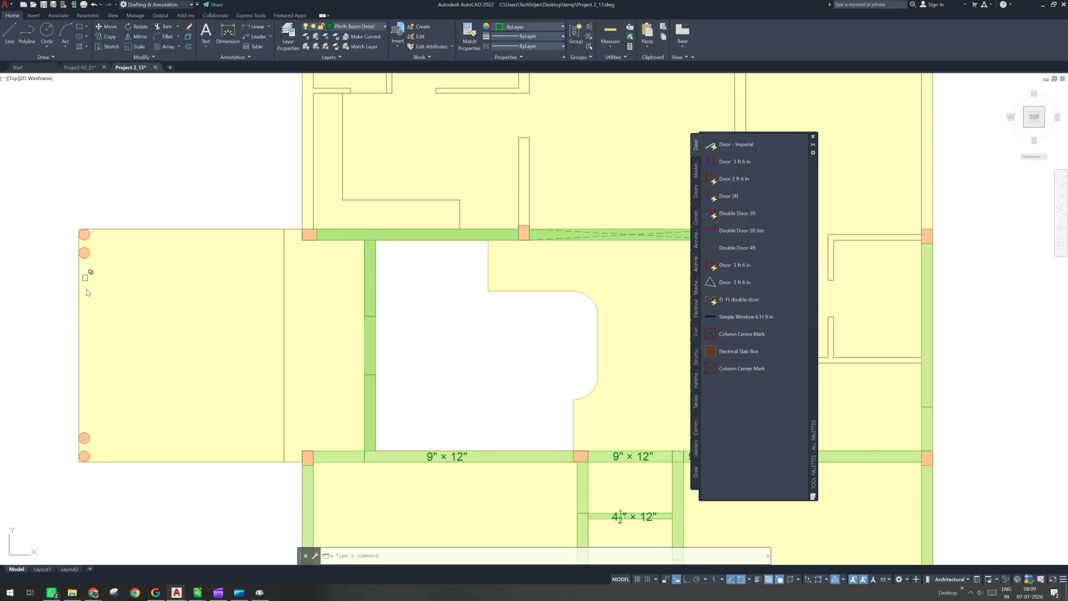
middle_click_drag(286, 461, 335, 449)
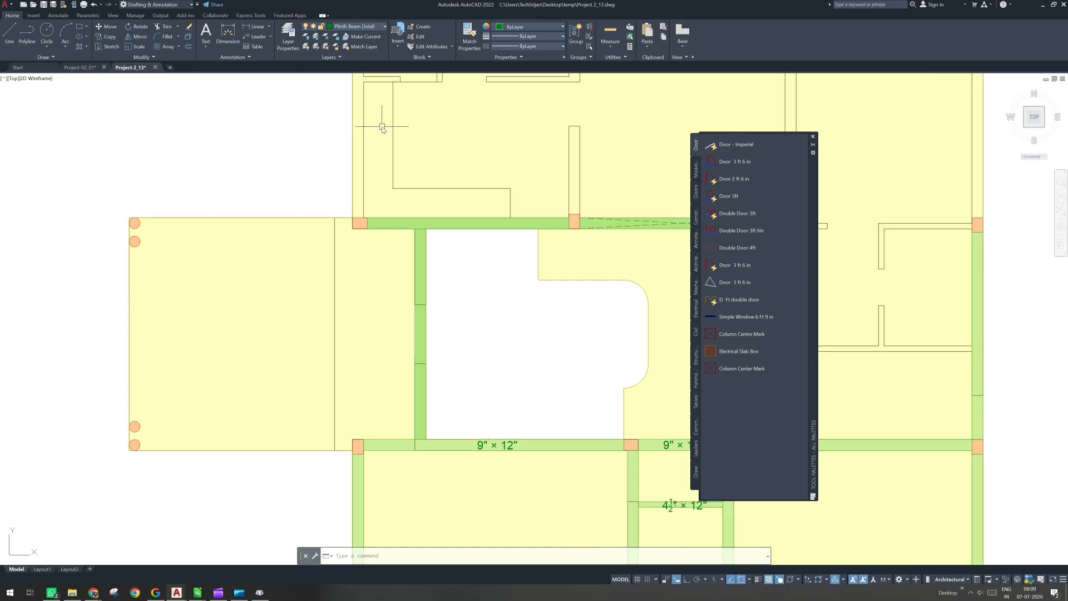
left_click(362, 27)
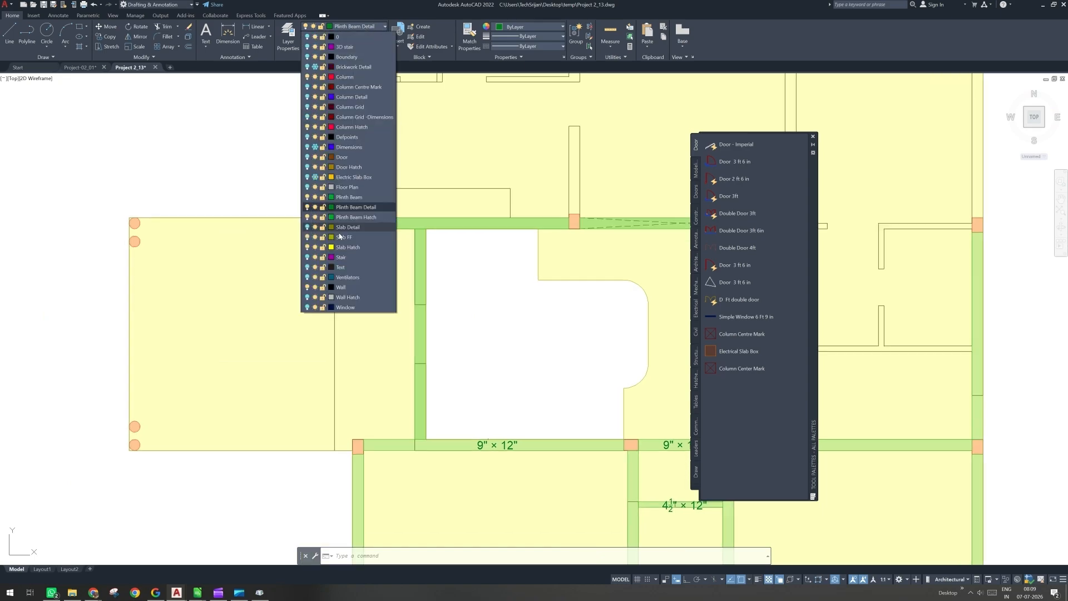
left_click(349, 197)
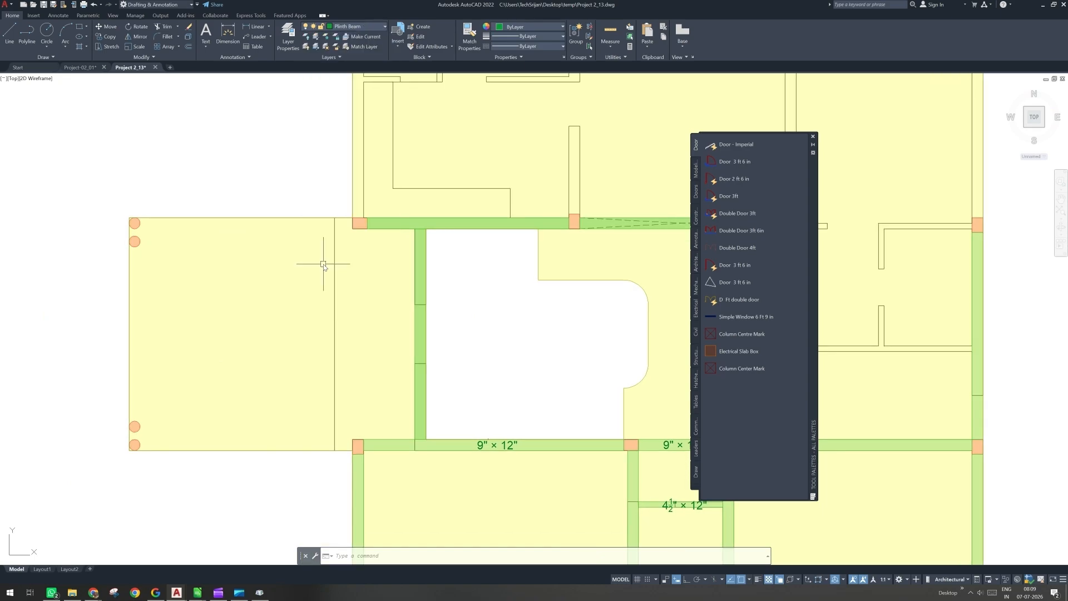
Step: Draw a closed U-shaped polyline beam outline around the porch slab, from the lower house column past the round columns to the upper house column
type("PL")
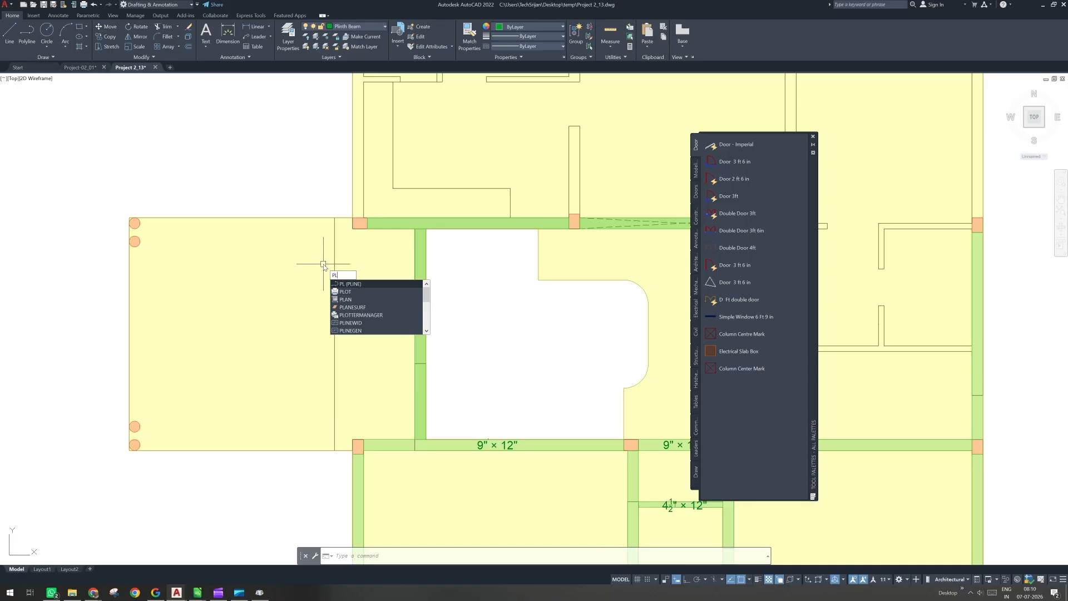
key("Return")
scroll(331, 414, "up", 3)
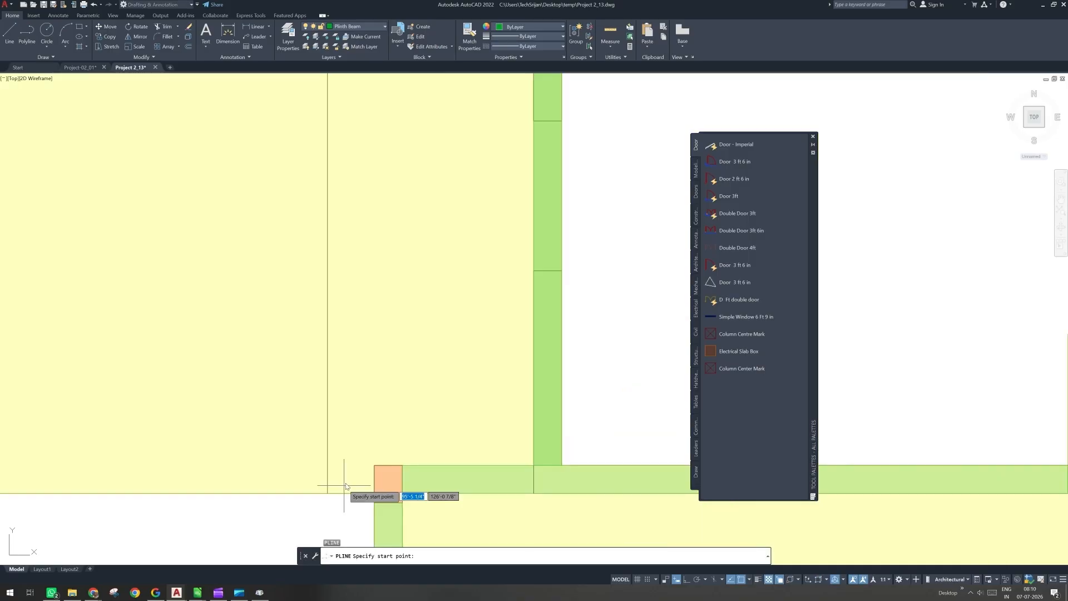
left_click(374, 466)
left_click(366, 493)
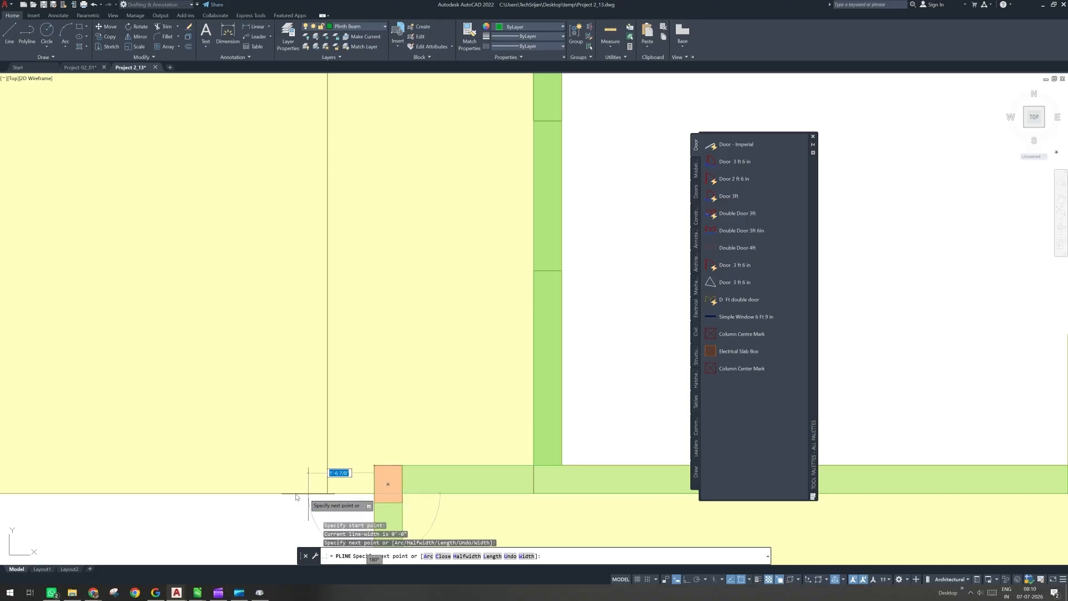
scroll(330, 490, "down", 2)
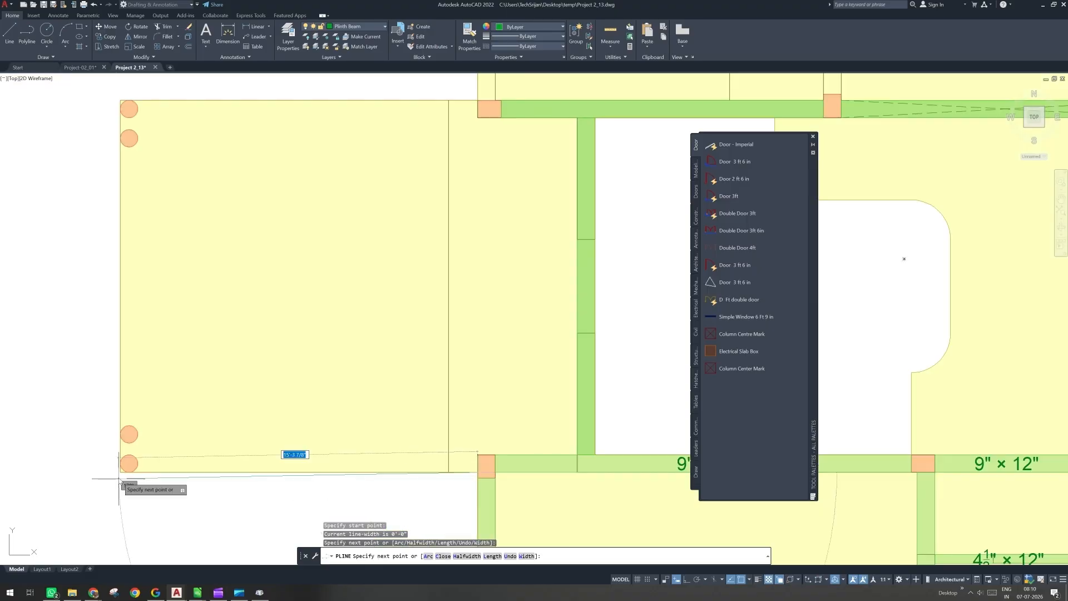
left_click(100, 473)
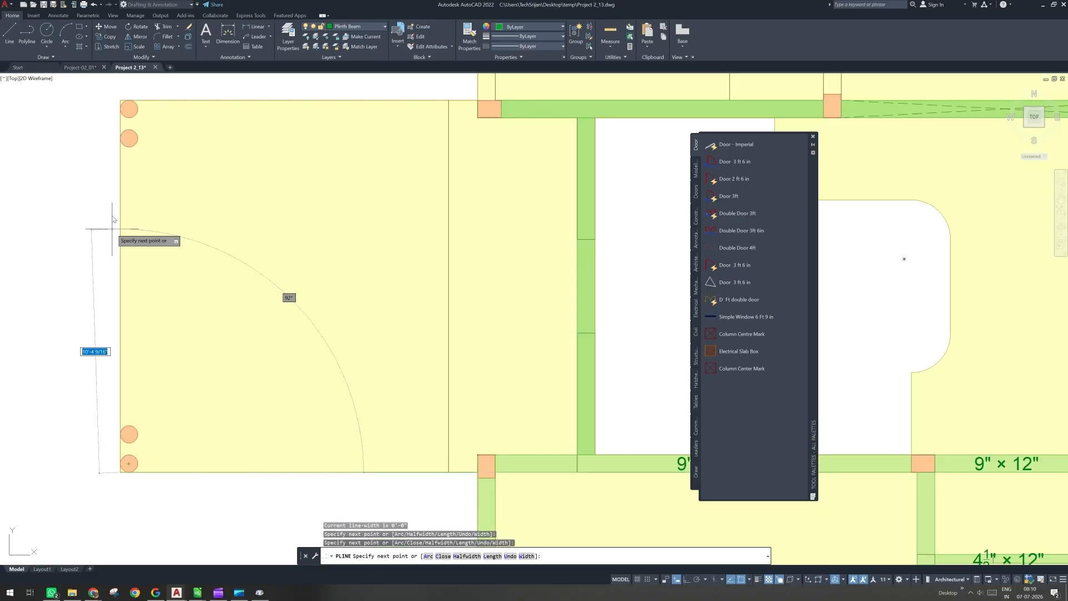
left_click(118, 80)
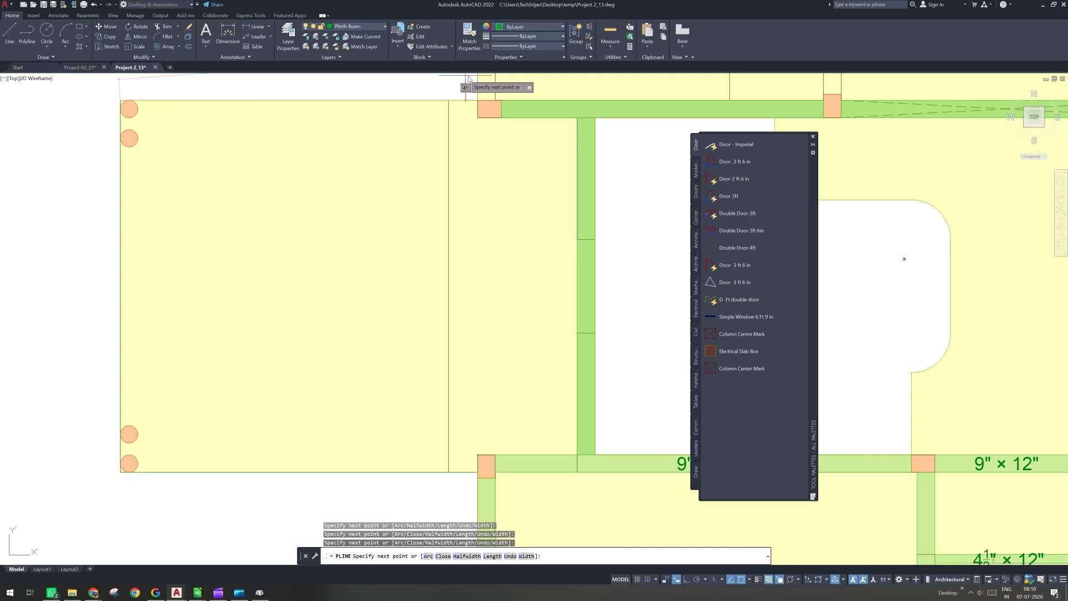
left_click(482, 108)
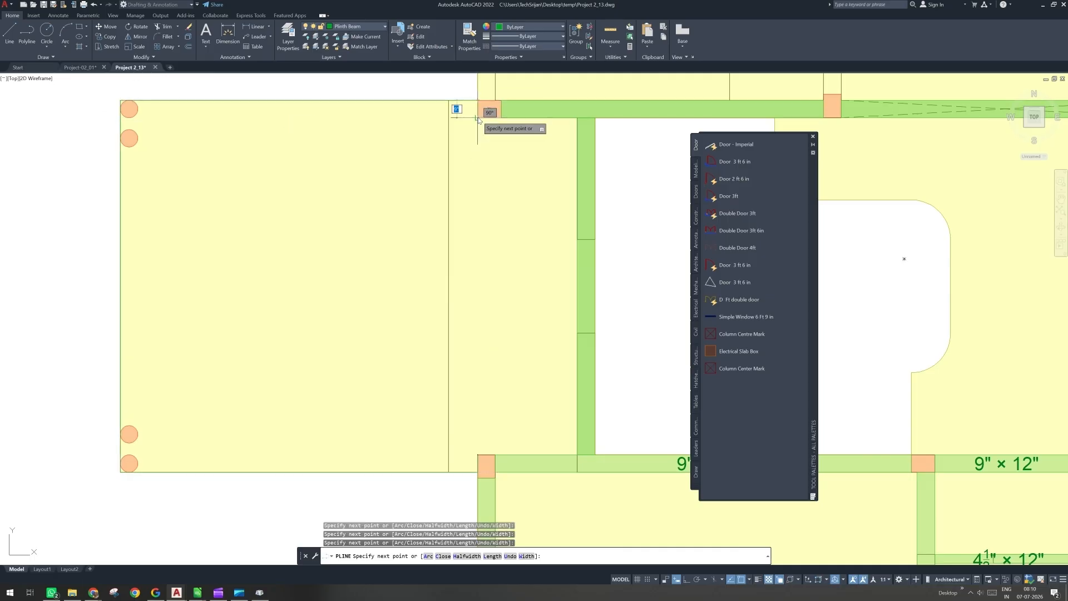
left_click(129, 118)
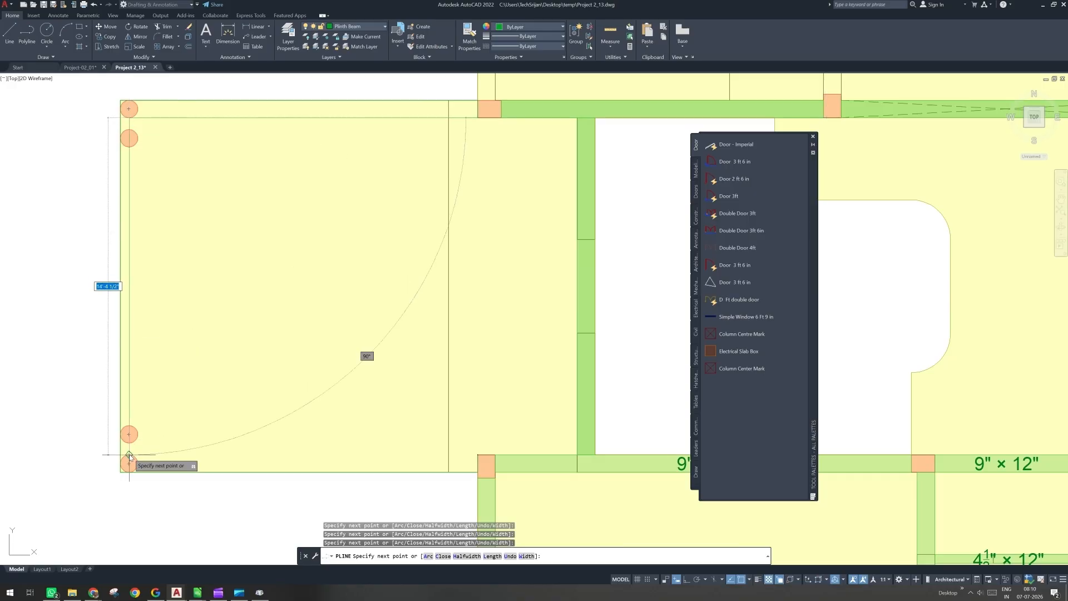
left_click(129, 434)
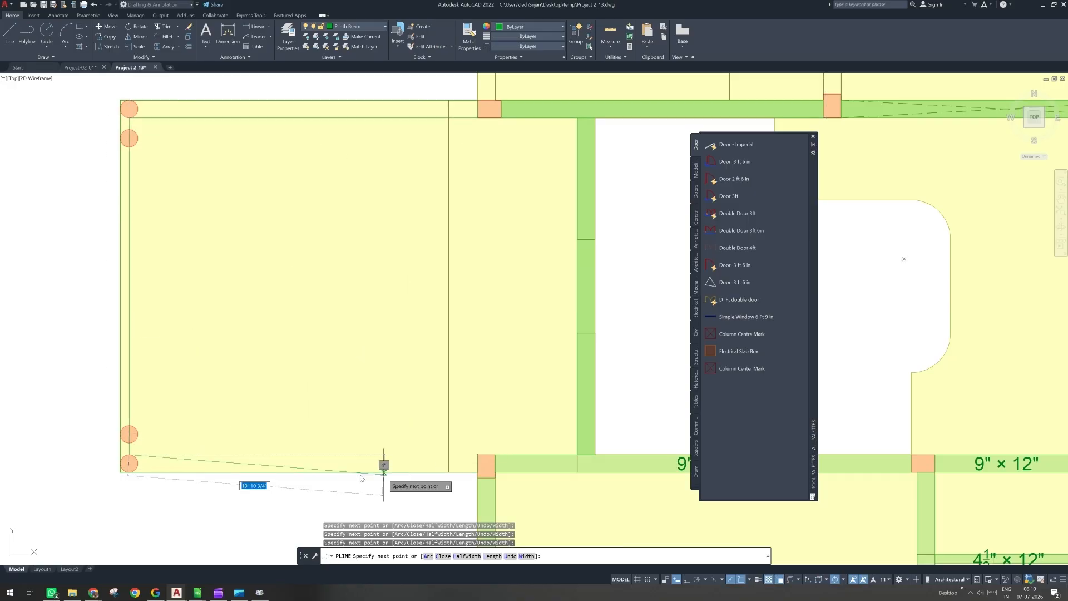
type("c")
key("Return")
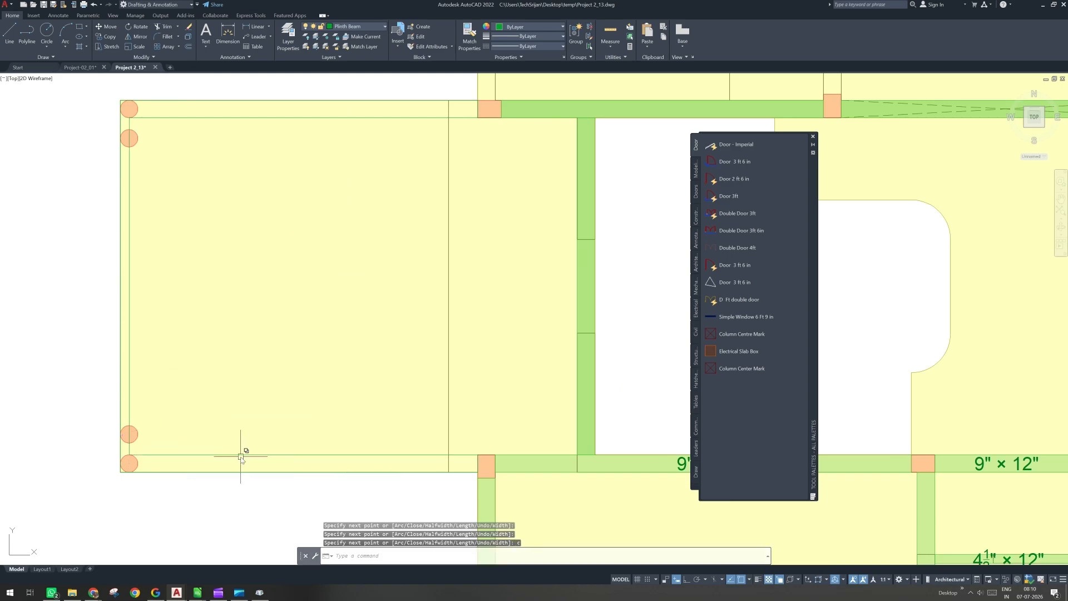
Step: Stretch the inner edge of the porch beam's outer side 4.5" toward the house
left_click(241, 456)
left_click(276, 487)
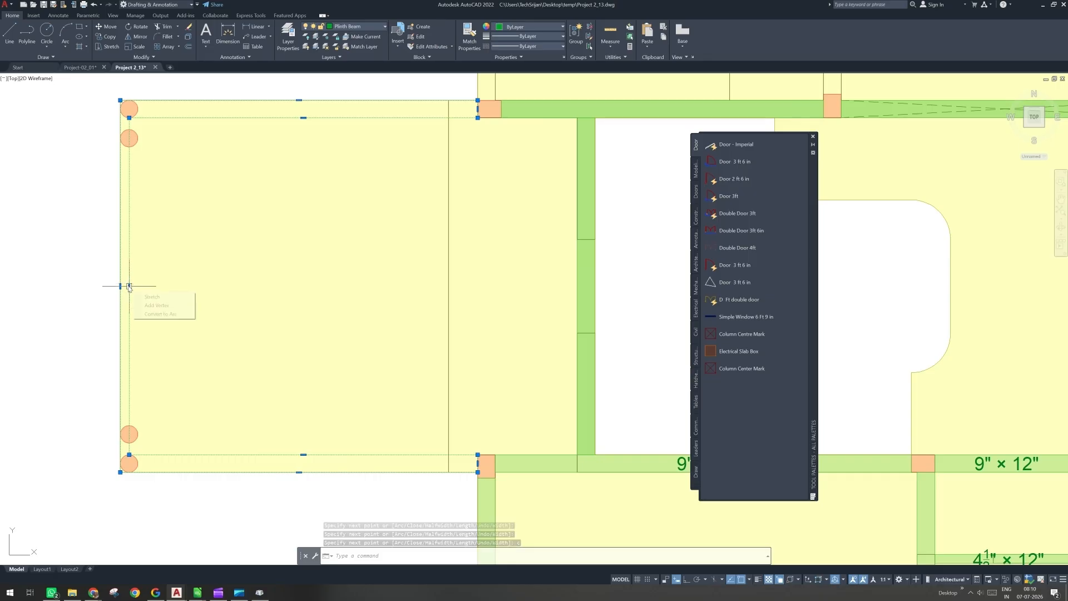
left_click(129, 286)
type("4")
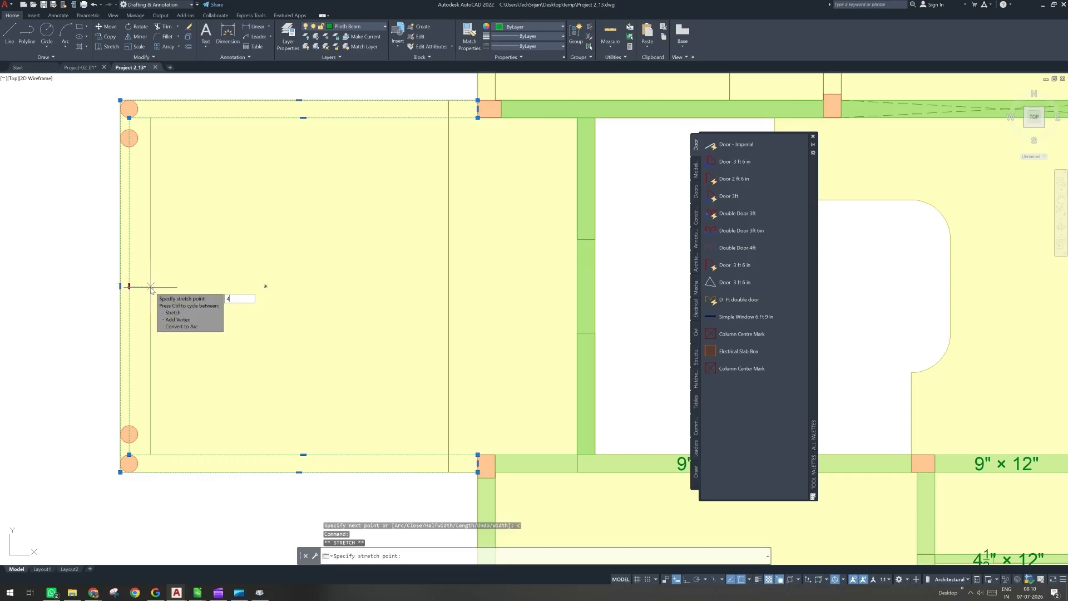
type(".5")
key("Return")
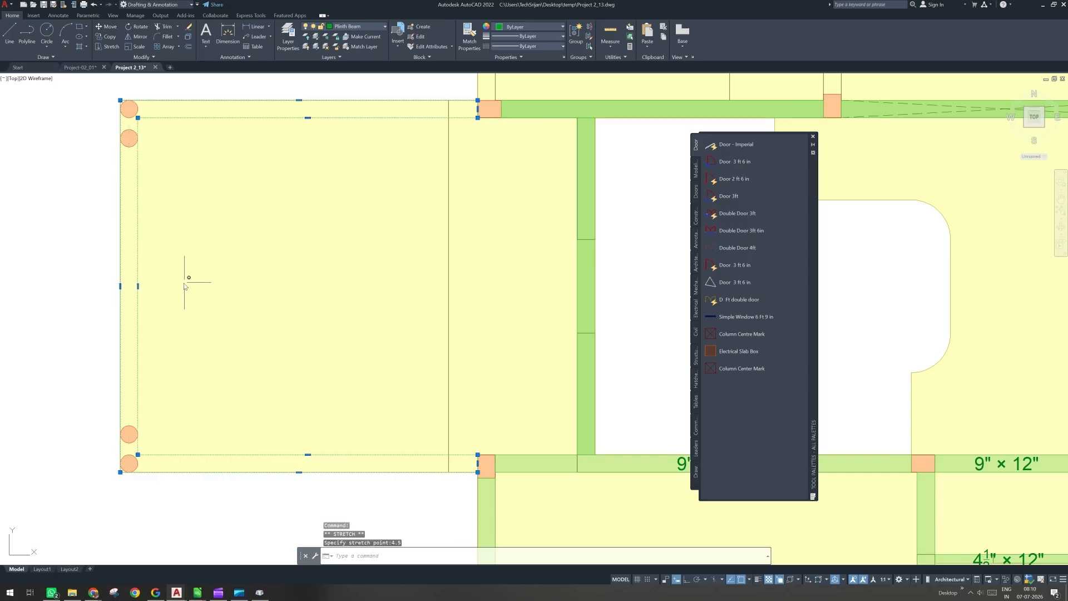
Step: Isolate the Plinth Beam layer using the selected porch beam outline and turn the Plinth Beam Hatch layer on
left_click(316, 38)
scroll(225, 254, "down", 2)
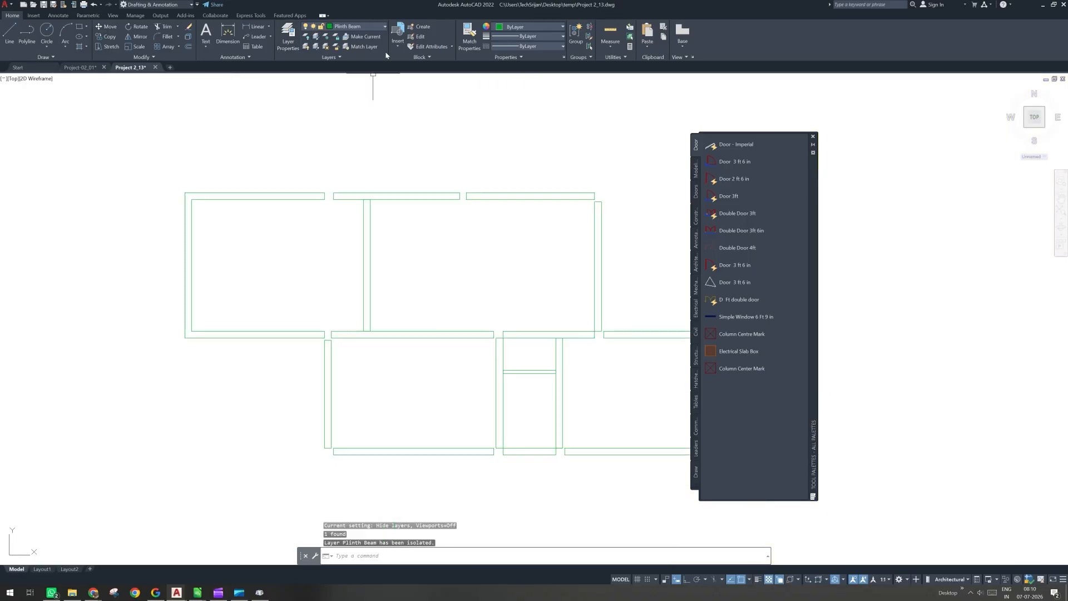
left_click(381, 26)
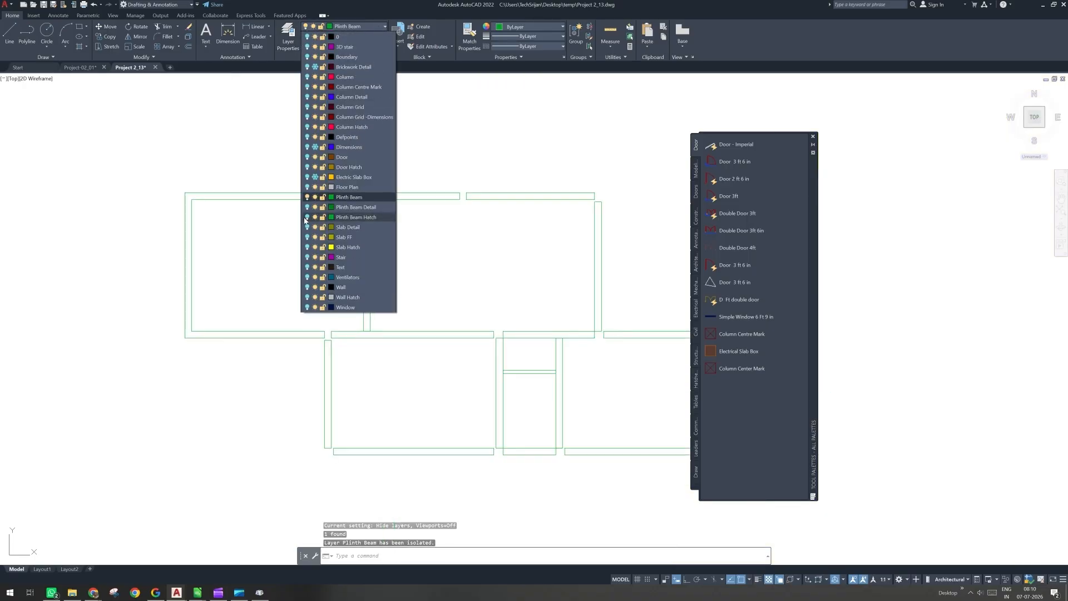
left_click(307, 218)
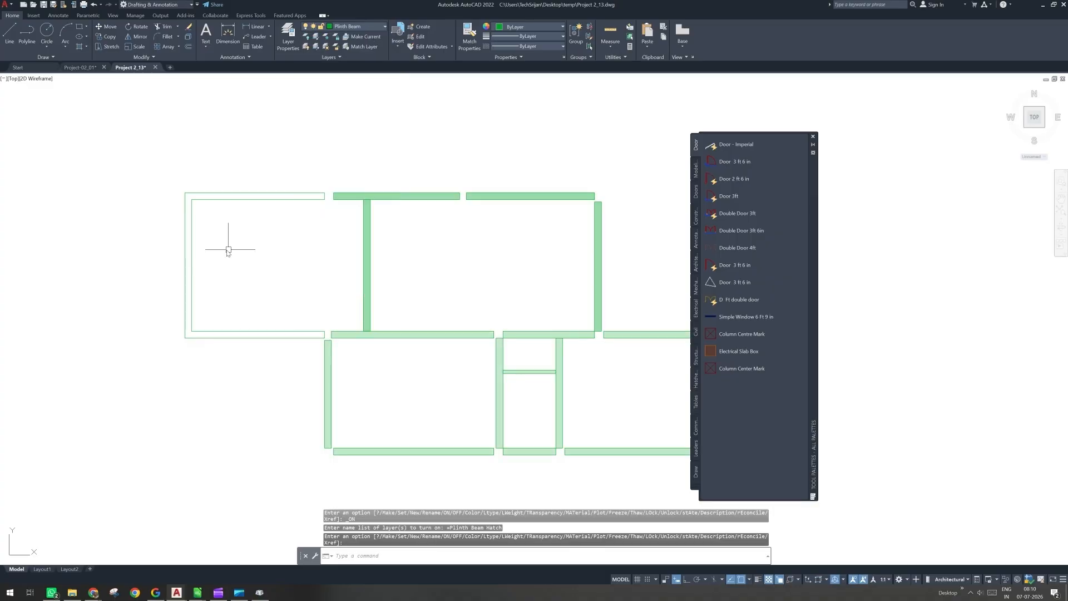
Step: Hatch the U-shaped porch beam outline, matching the properties of the existing hatch on the adjoining upper beam
type("h")
key("Return")
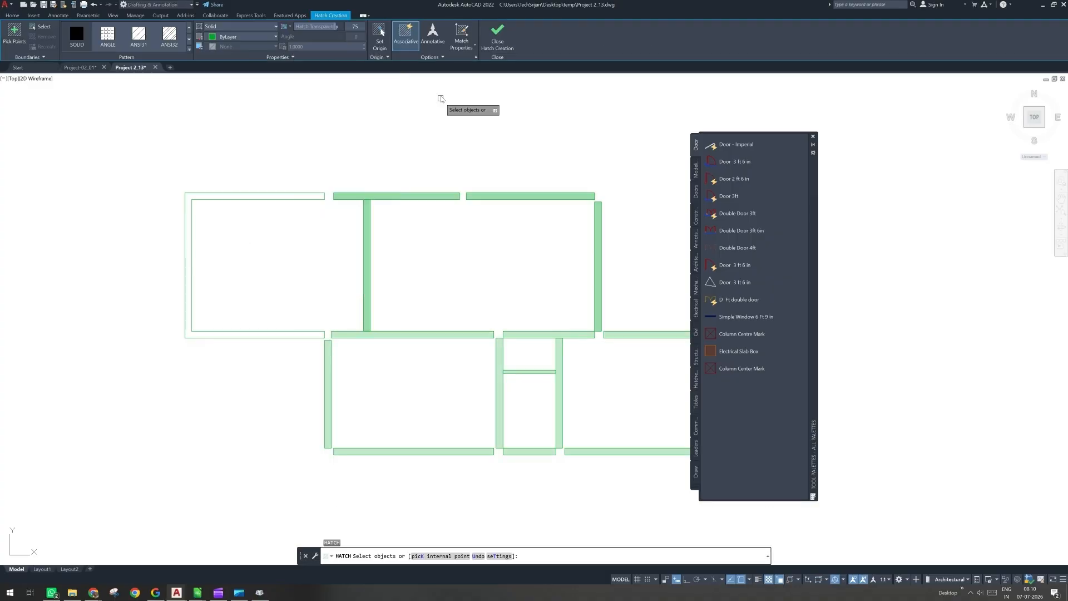
left_click(461, 34)
scroll(392, 210, "up", 4)
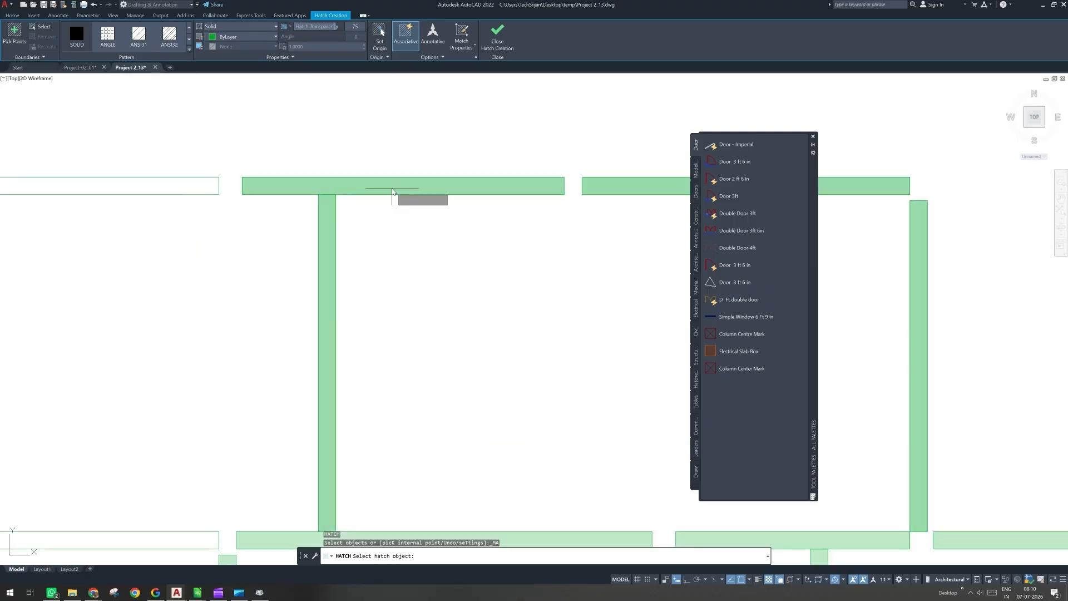
left_click(392, 192)
scroll(393, 195, "down", 6)
left_click(44, 27)
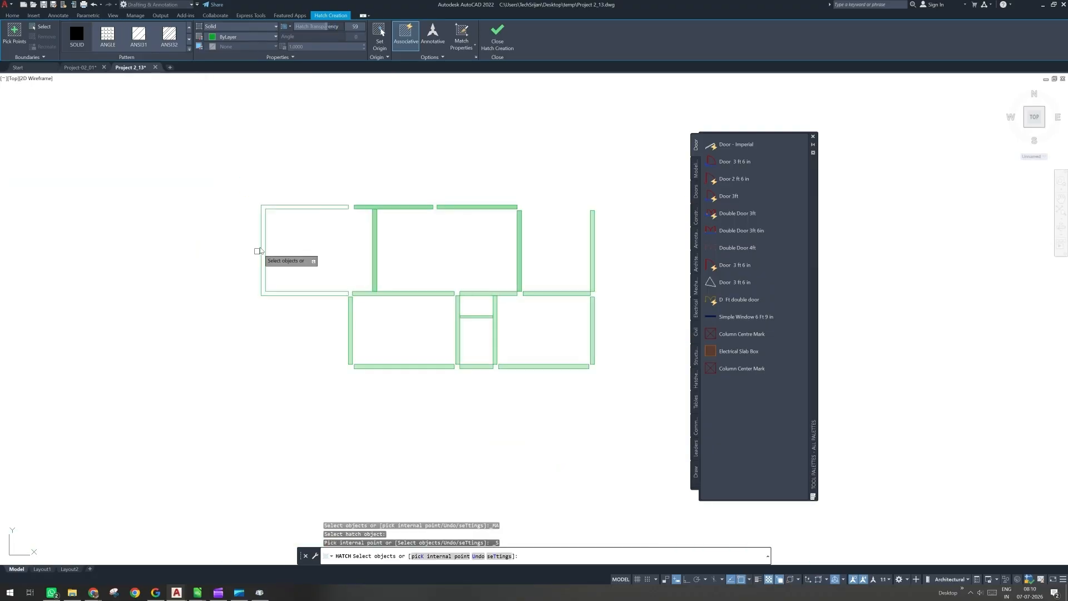
left_click(258, 251)
left_click(45, 292)
key("Return")
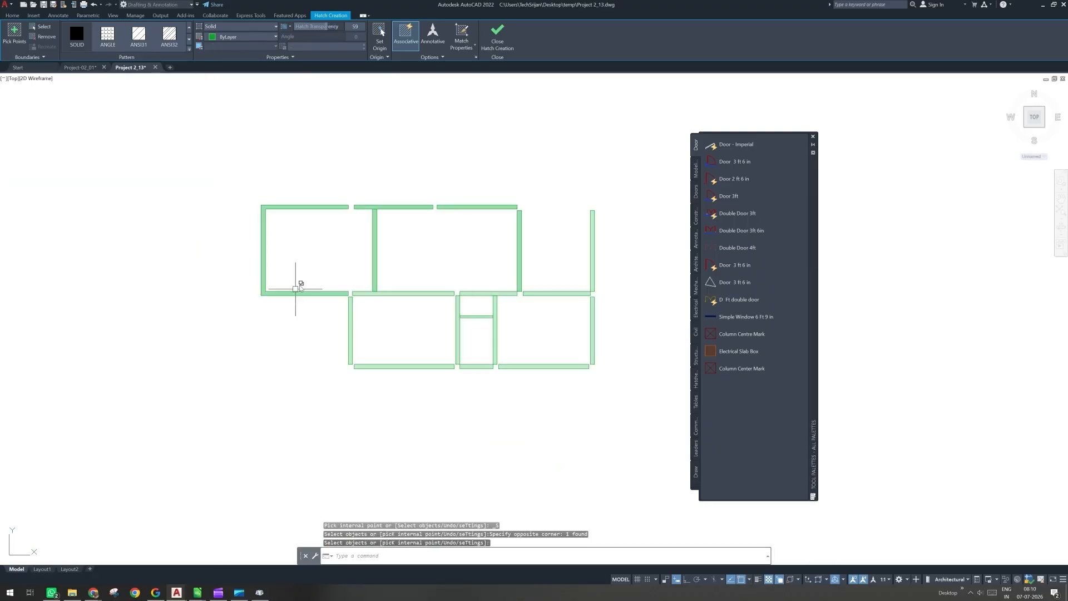
Step: Set the porch beam hatch's transparency to 75
scroll(299, 285, "up", 2)
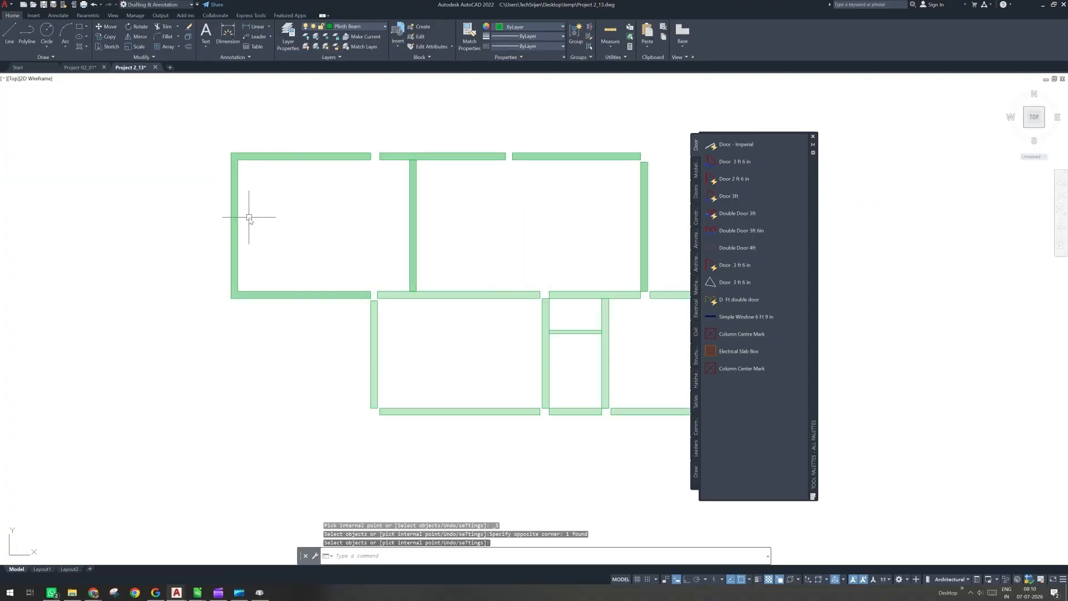
middle_click_drag(263, 274, 283, 378)
scroll(224, 233, "up", 4)
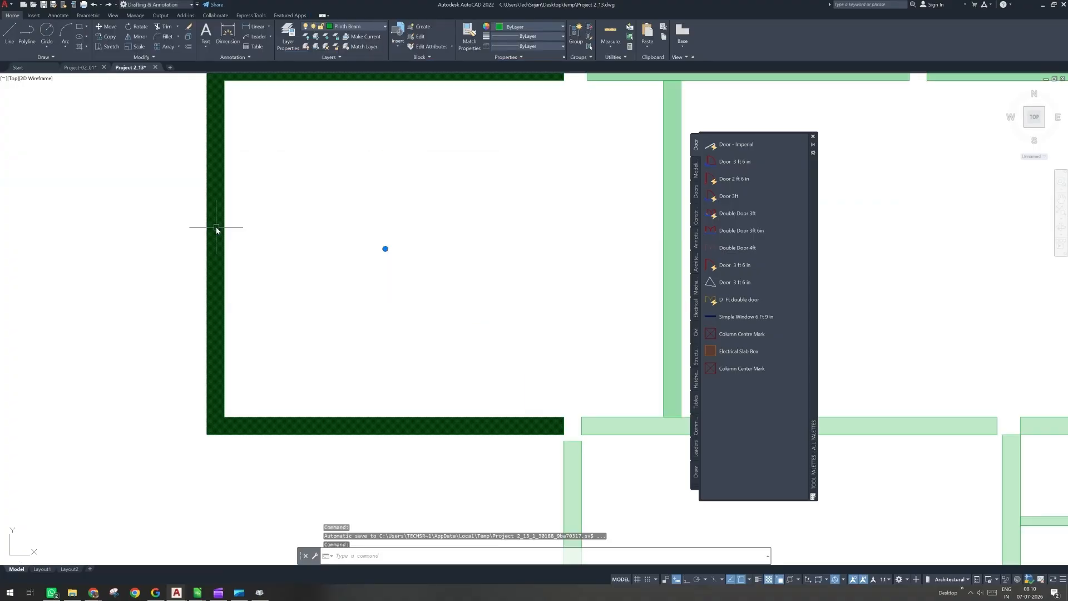
left_click(216, 230)
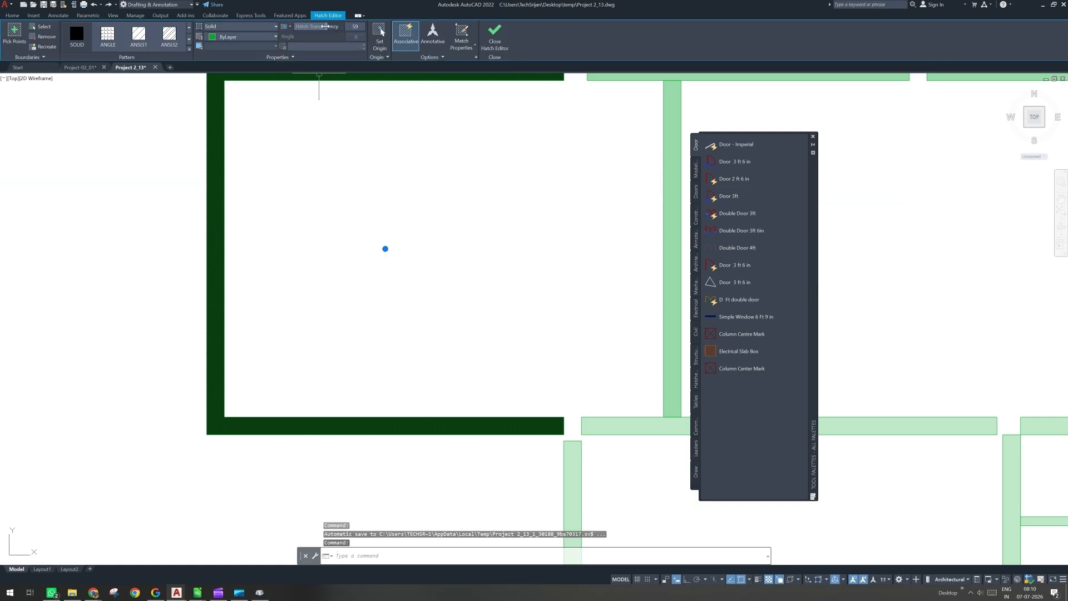
type("75")
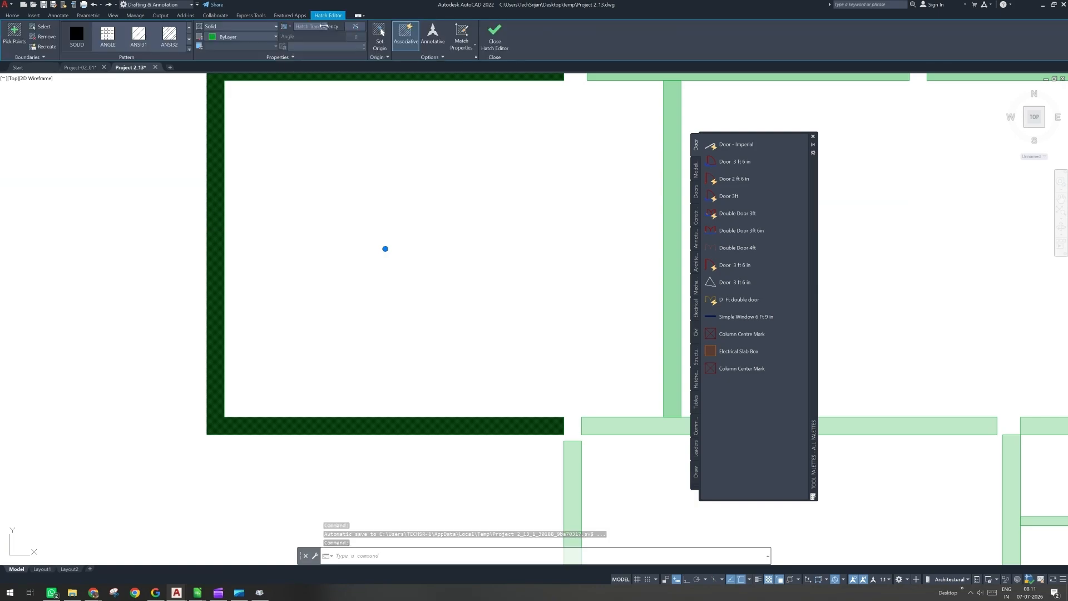
key("Return")
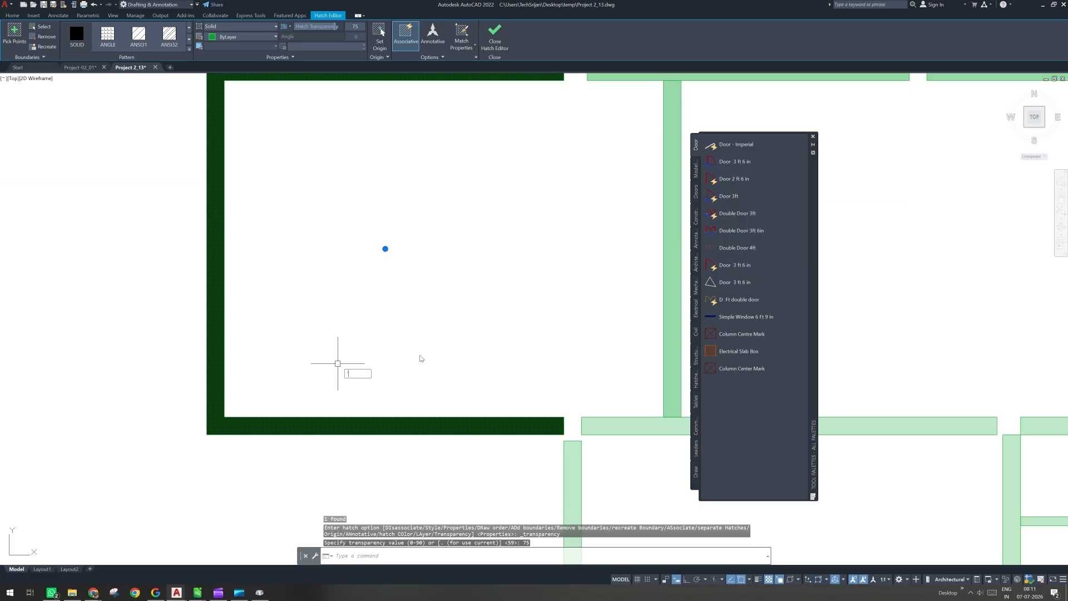
key("Escape")
Step: Isolate the Plinth Beam Hatch layer using the hatch of the vertical beam between the verandah and the lounge
scroll(418, 357, "down", 2)
middle_click_drag(572, 204, 257, 203)
left_click(265, 213)
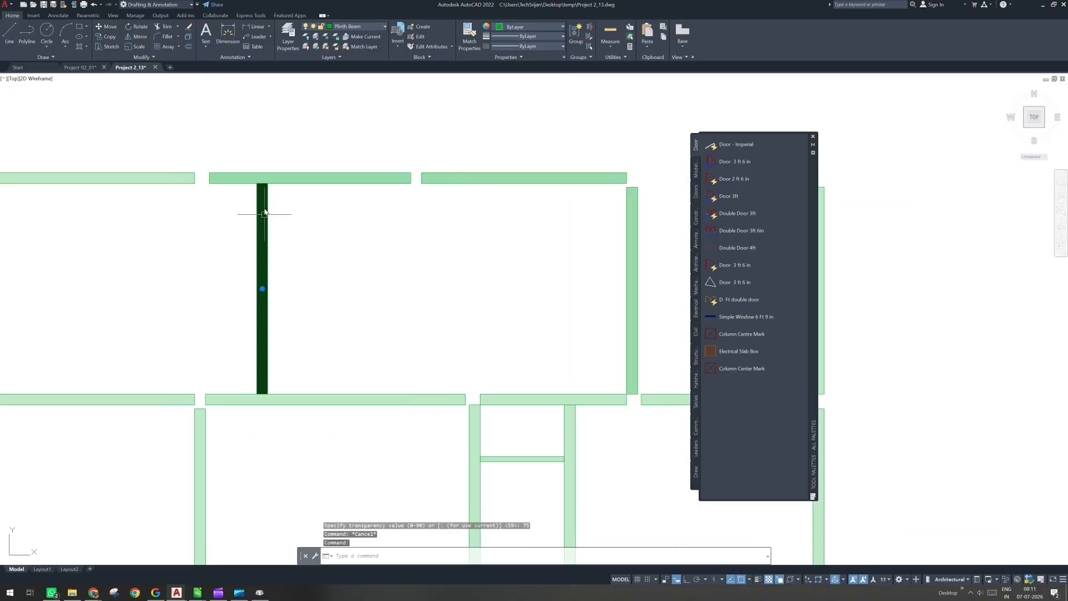
scroll(265, 213, "down", 4)
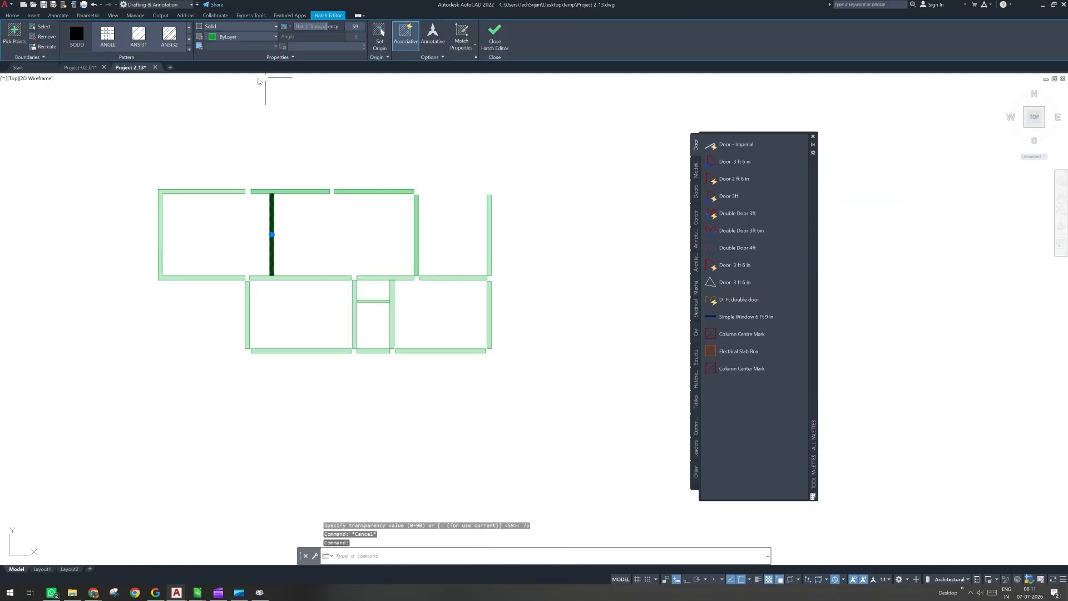
left_click(12, 16)
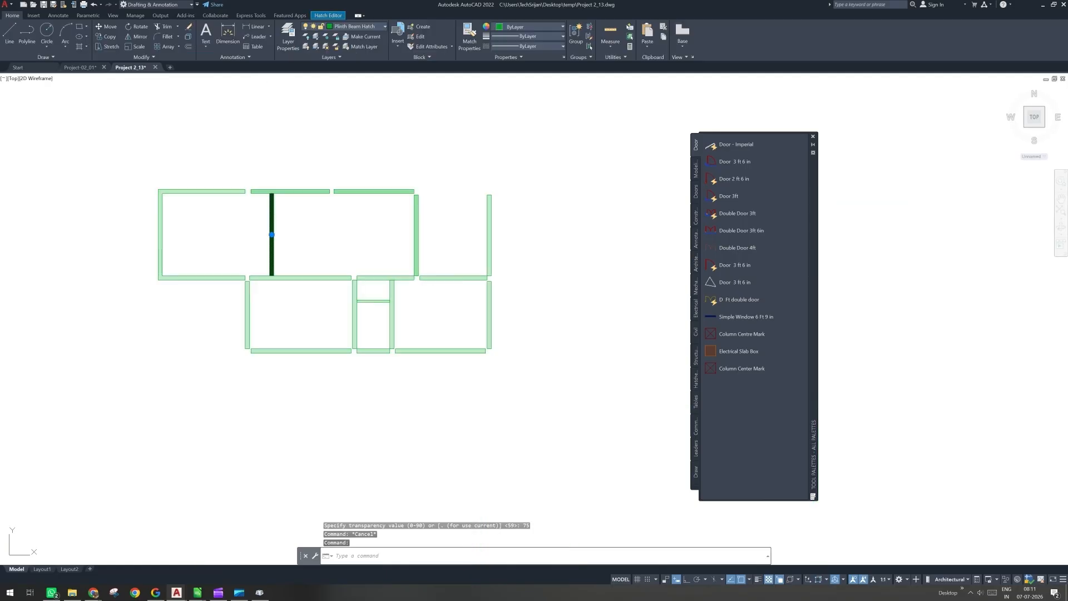
left_click(317, 47)
Step: Set the transparency of all plinth beam hatches in the plan to 75
left_click(455, 194)
left_click(210, 342)
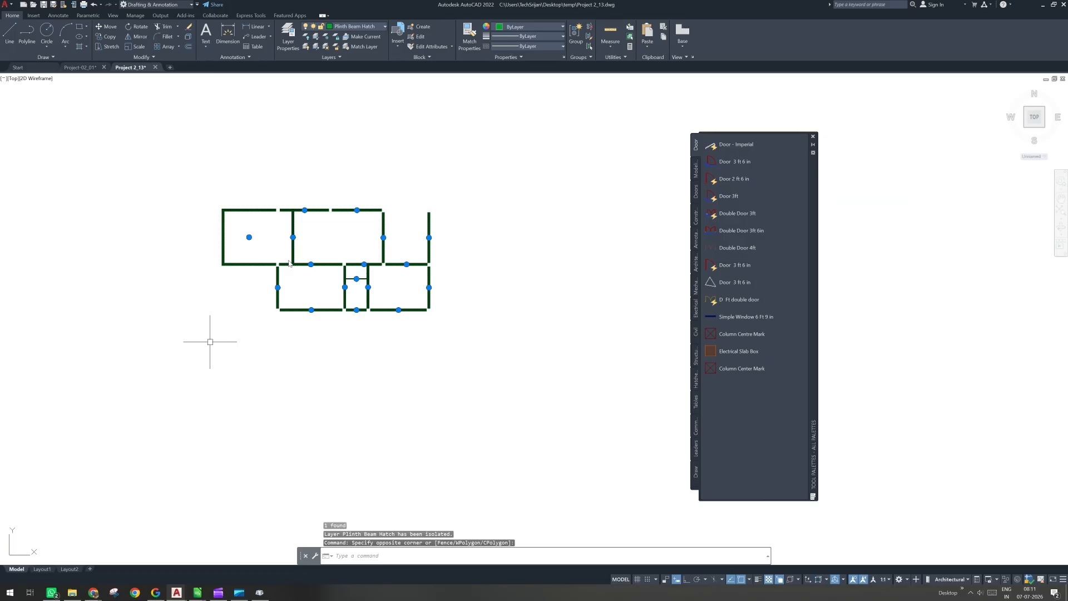
left_click(312, 27)
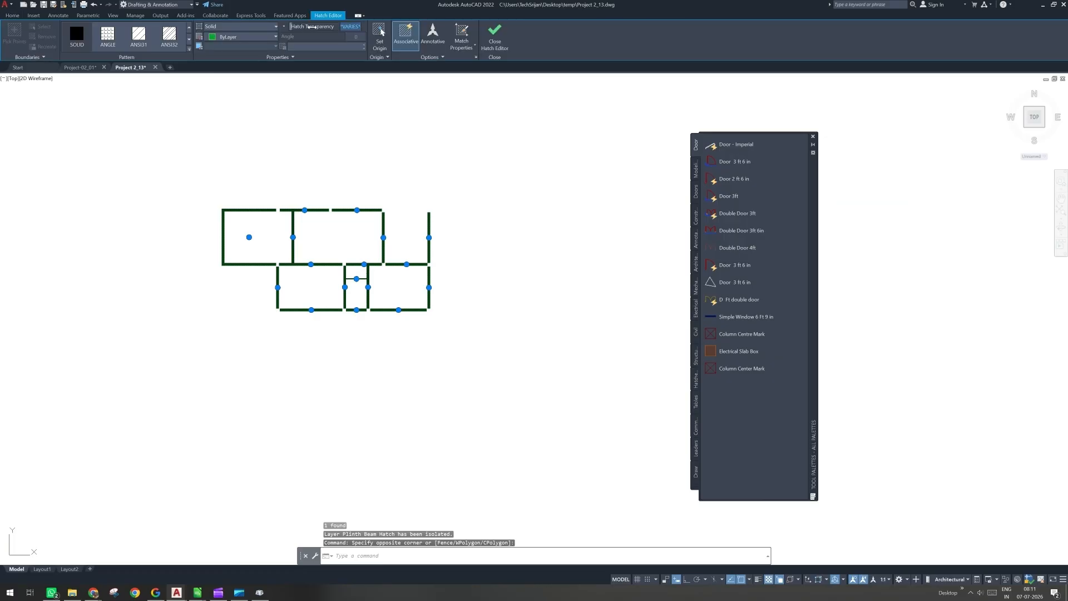
type("75")
key("Return")
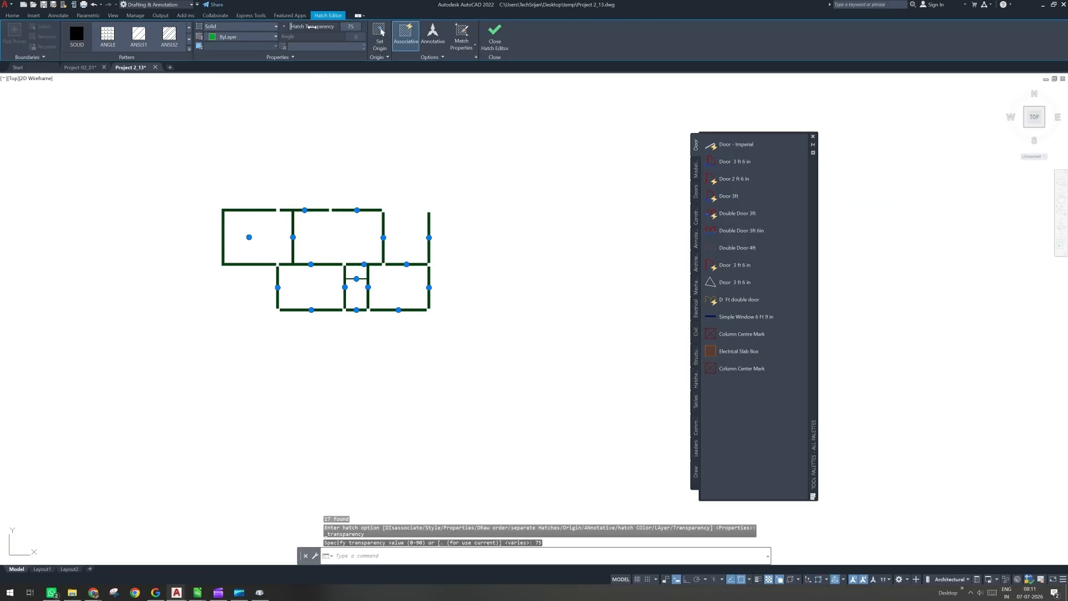
left_click(493, 37)
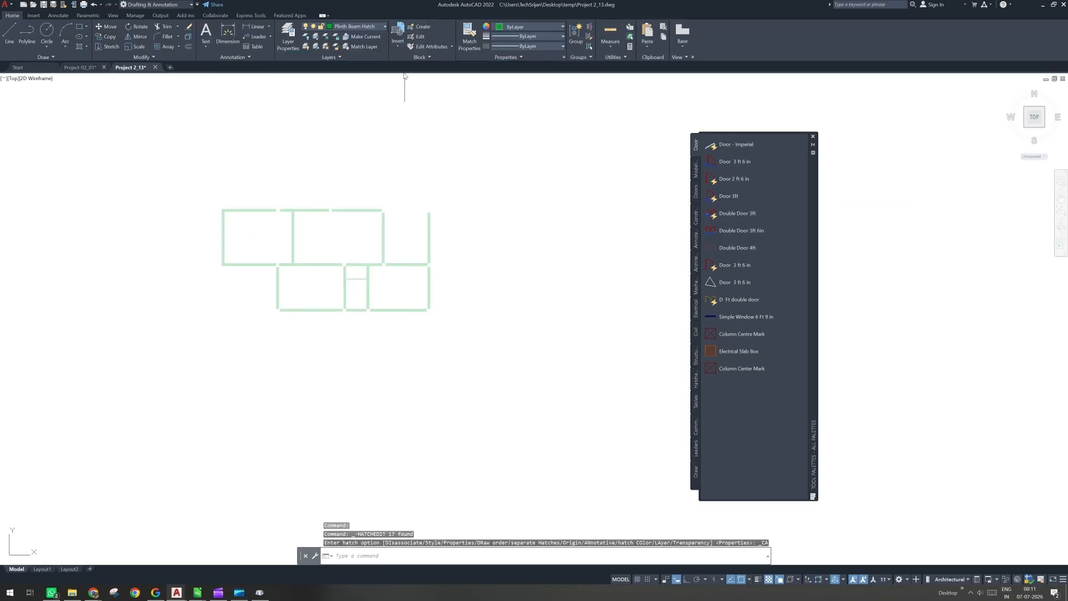
Step: Turn all layers of the floor plan back on
left_click(316, 47)
scroll(271, 263, "up", 4)
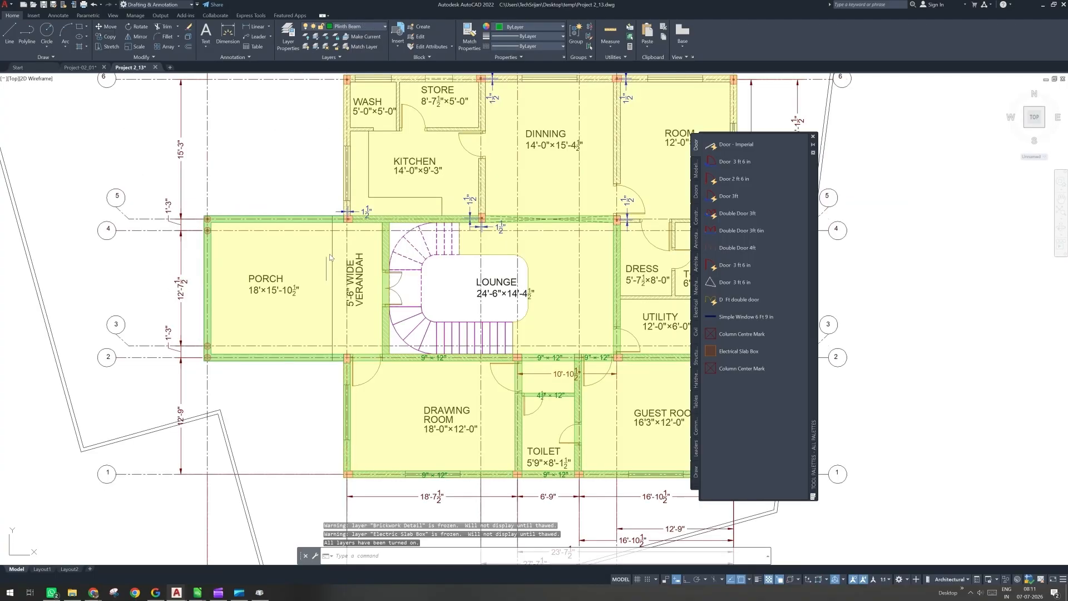
scroll(306, 363, "up", 2)
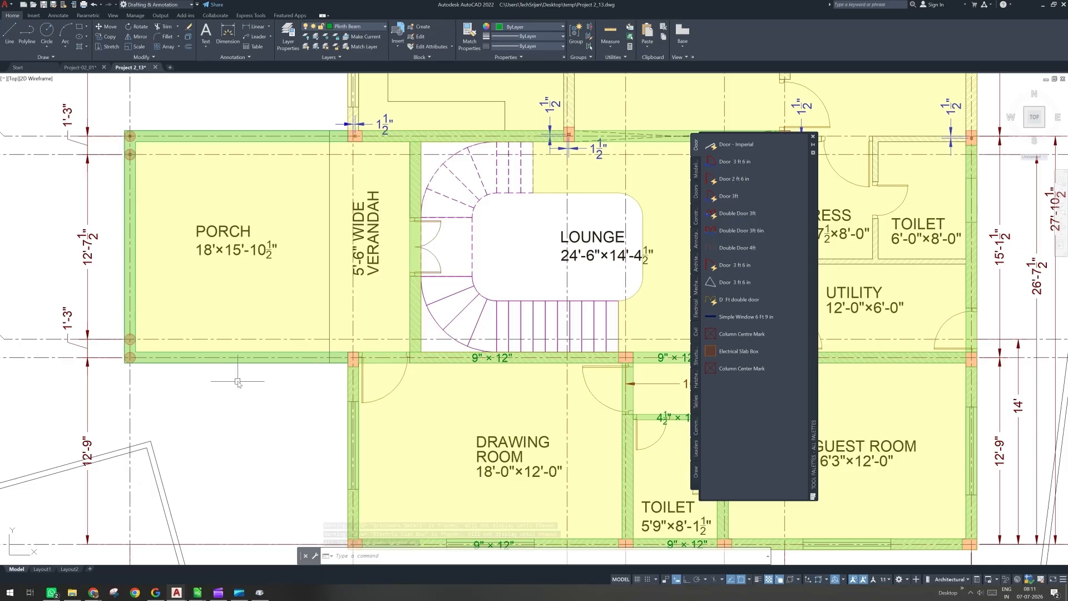
Step: Create a new layer named "Beam FF" based on the Plinth Beam layer
left_click(288, 38)
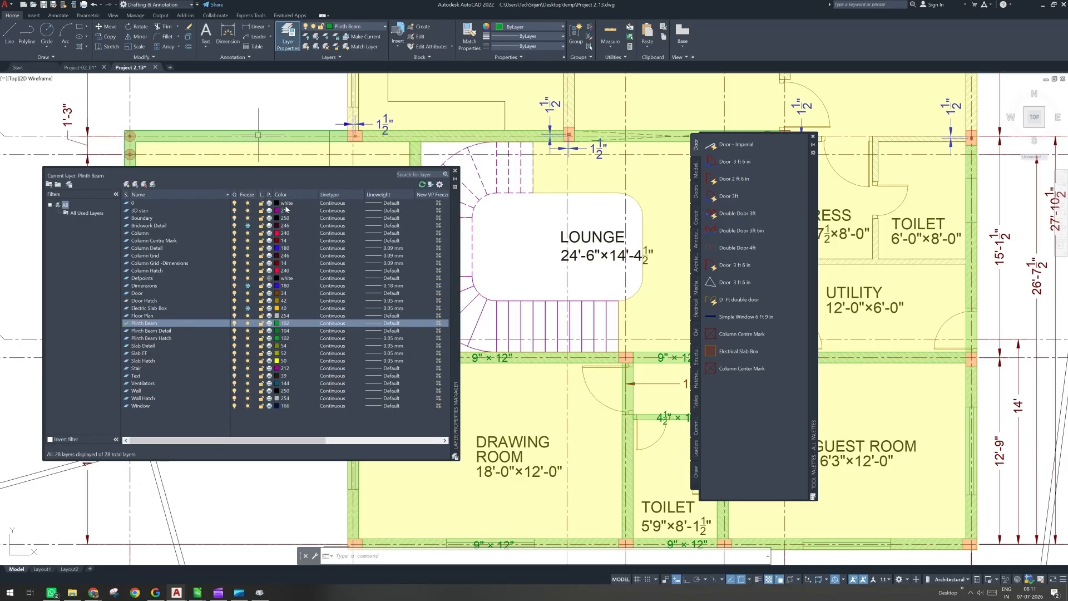
left_click(151, 324)
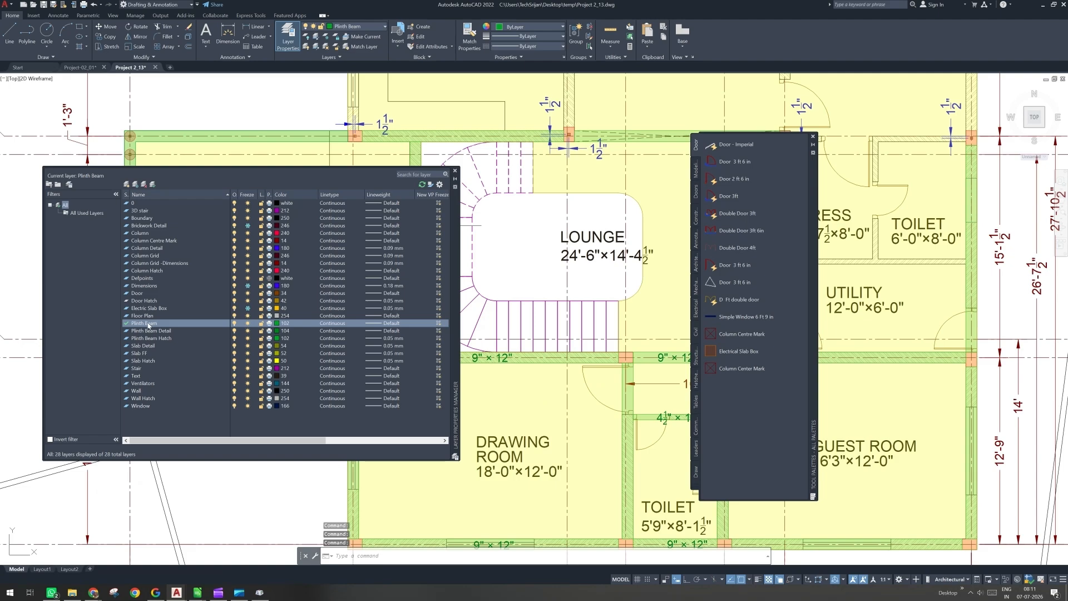
left_click(126, 184)
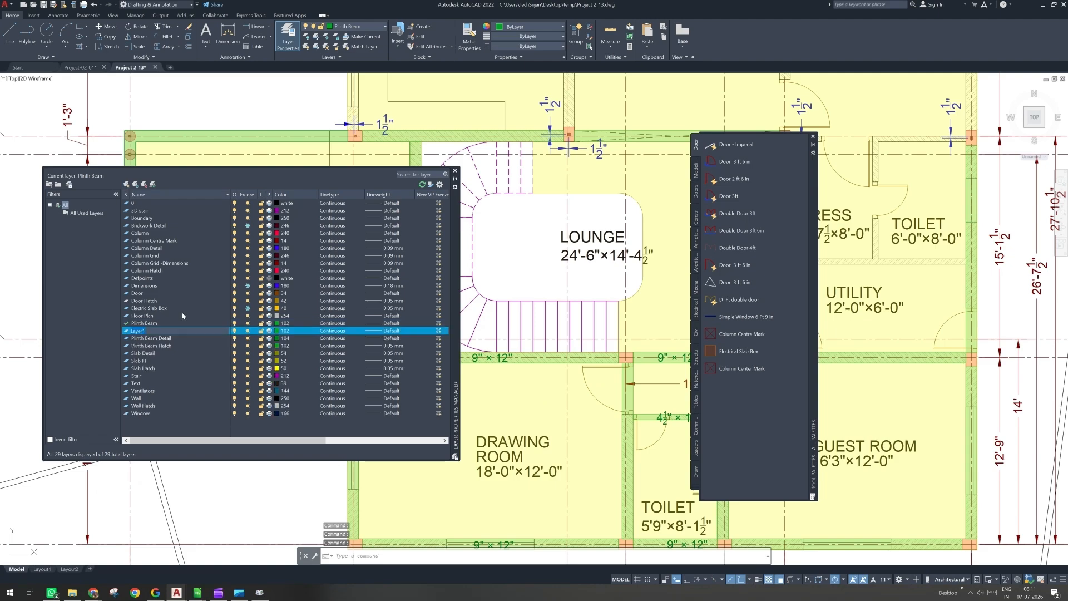
type("Beam ff")
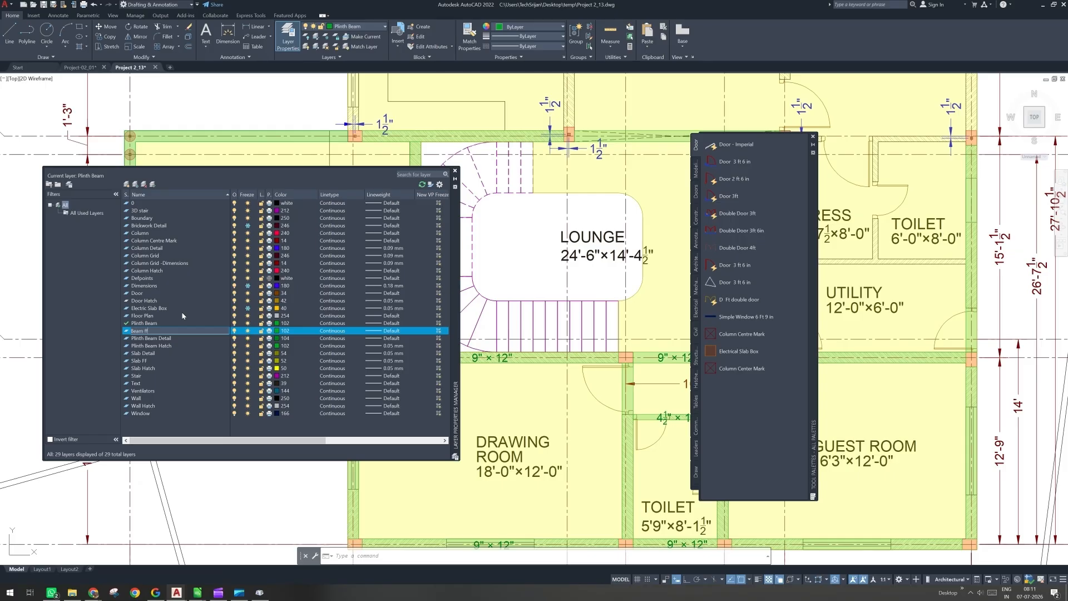
type(" FF")
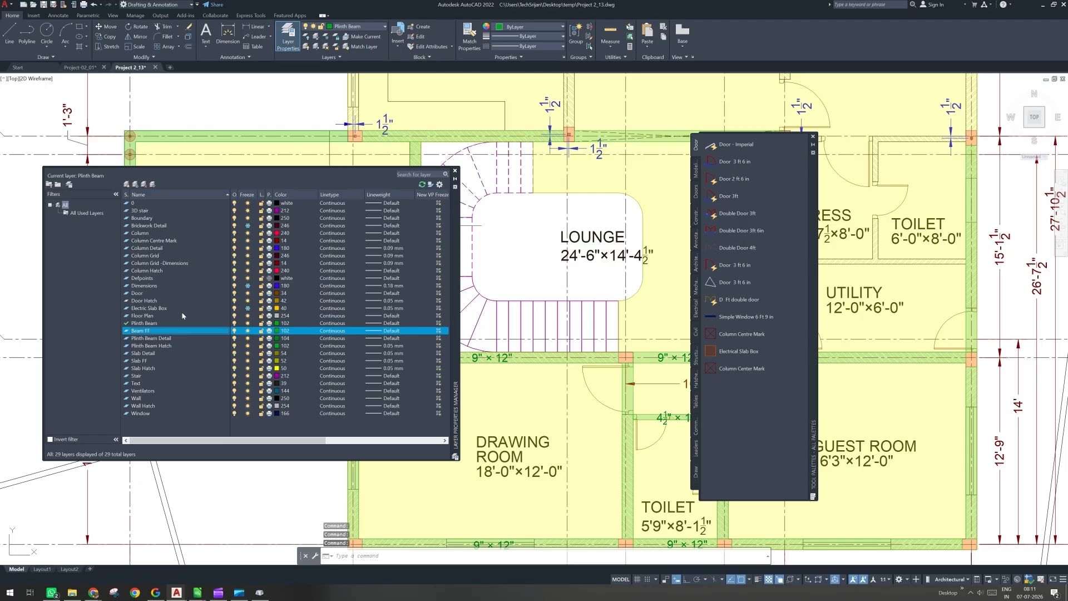
Step: Rename the Plinth Beam layer as "Beam Plinth"
left_click(159, 324)
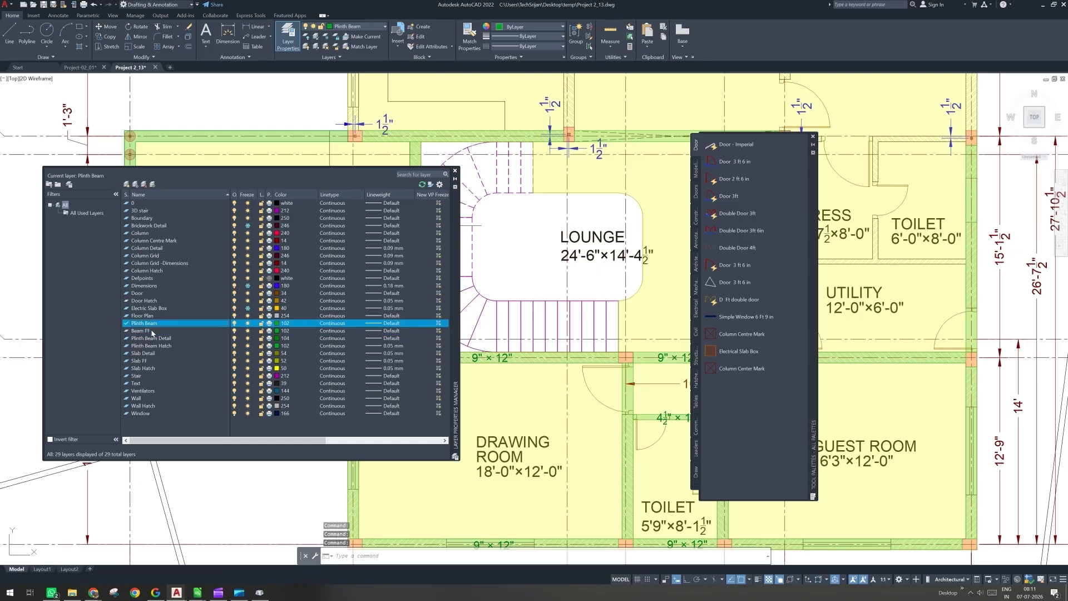
left_click(145, 324)
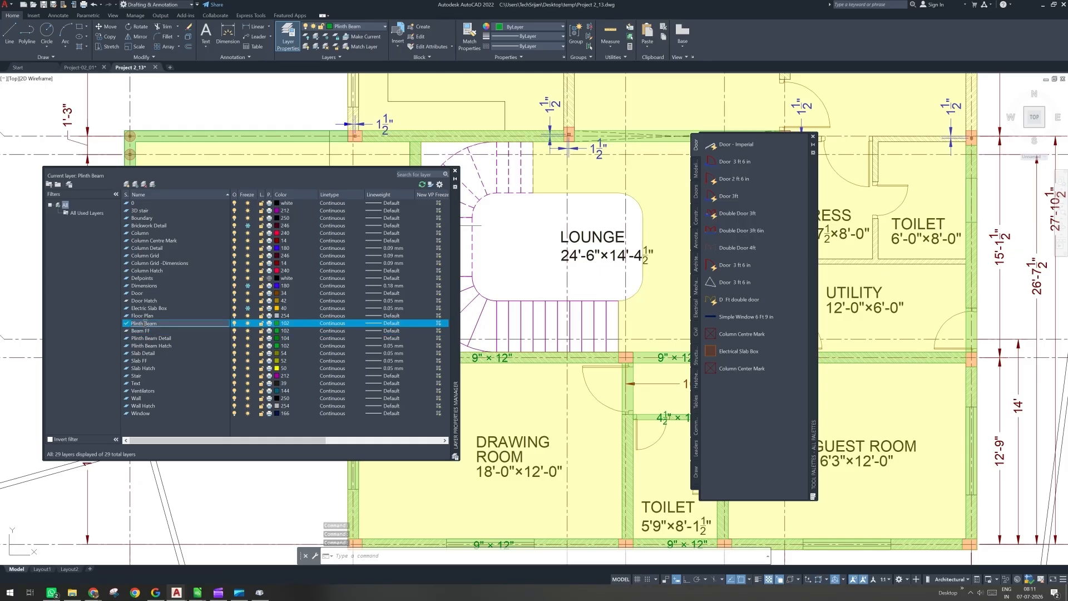
key("BackSpace")
key("BackSpace")
key("BackSpace")
key("BackSpace")
key("BackSpace")
key("BackSpace")
key("BackSpace")
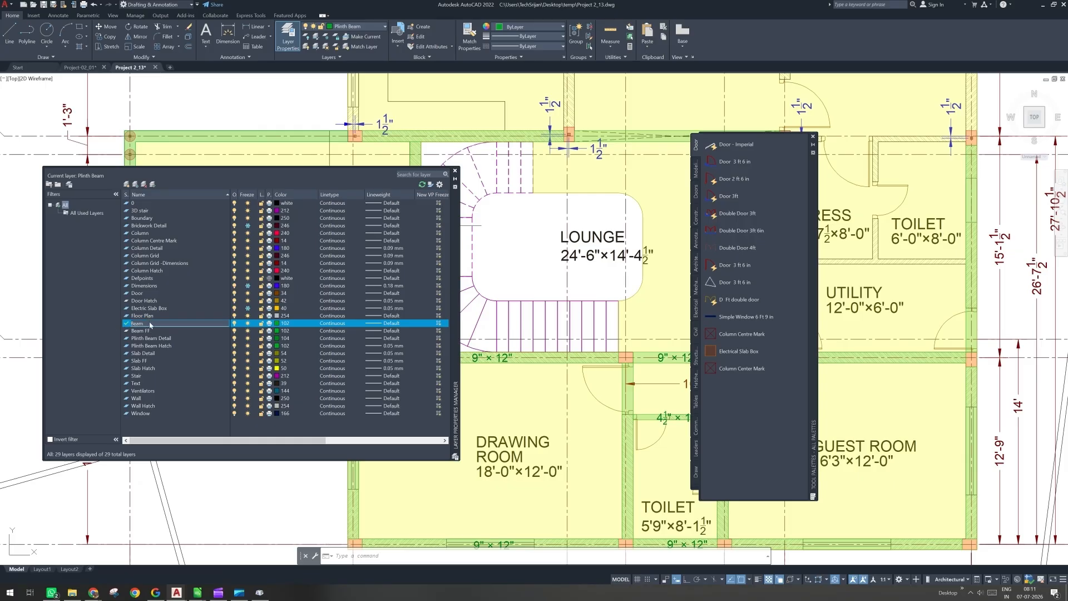
left_click(150, 325)
type("Plinth")
key("Return")
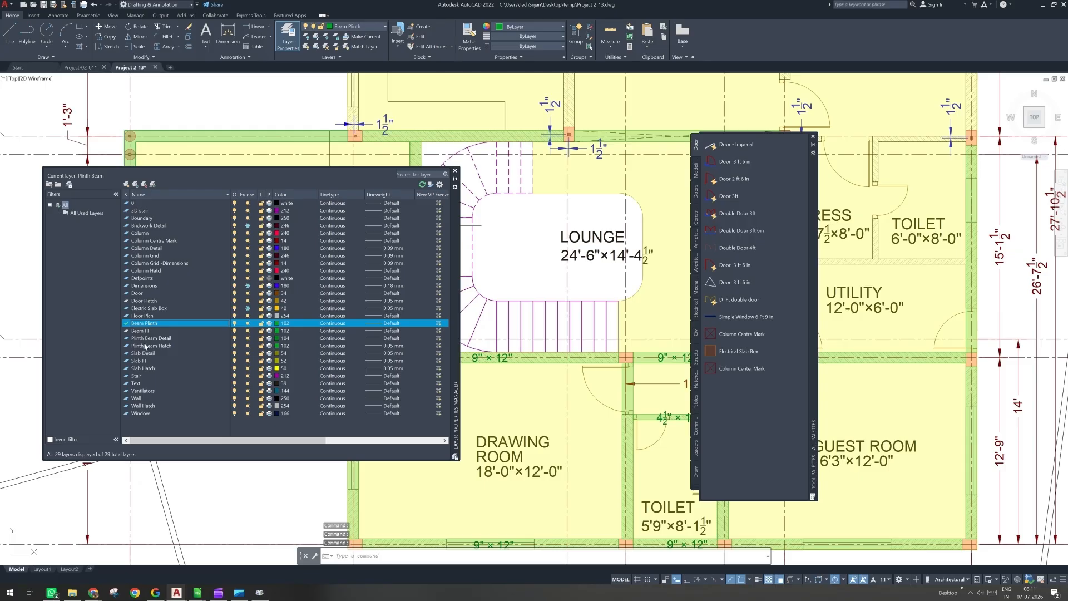
Step: Rename the Plinth Beam Detail layer as "Beam Detail Plinth"
left_click(145, 340)
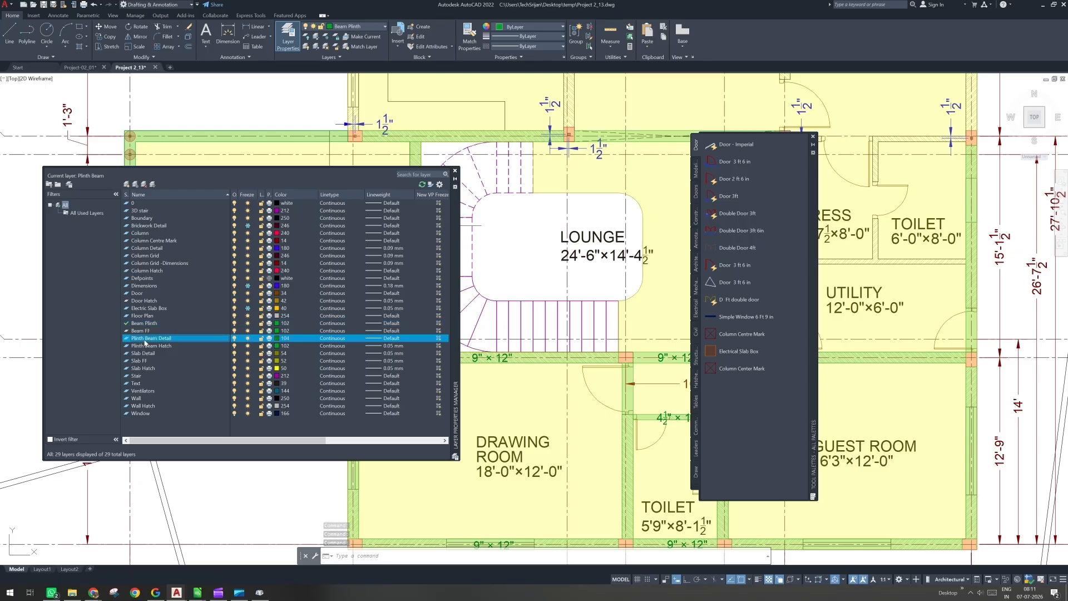
left_click(135, 339)
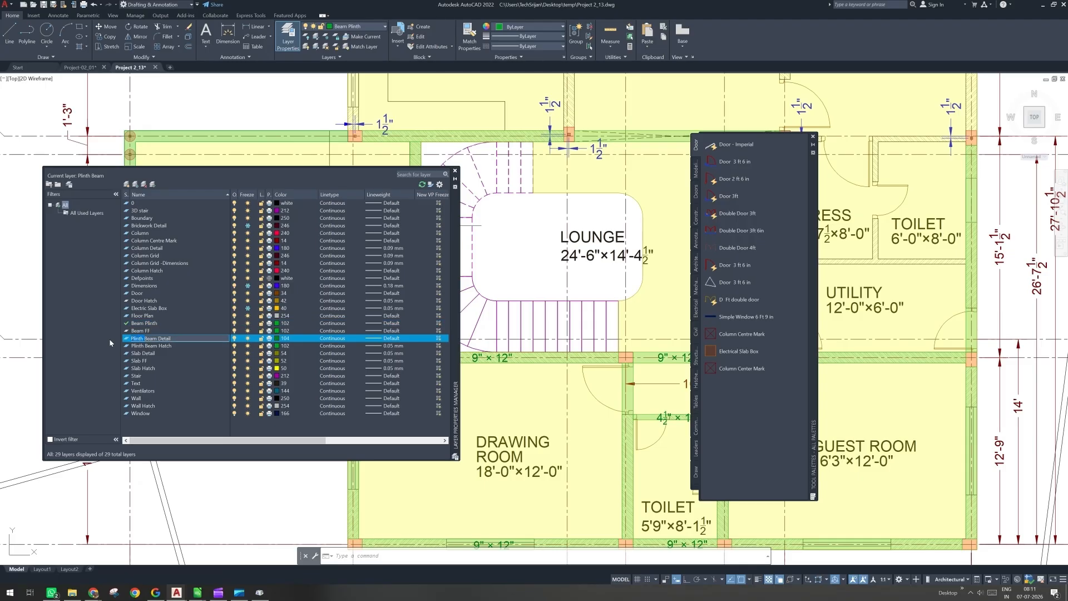
key("ctrl+x")
key("ctrl+v")
Step: Rename the Plinth Beam Hatch layer as "Beam Hatch Plinth"
left_click(154, 346)
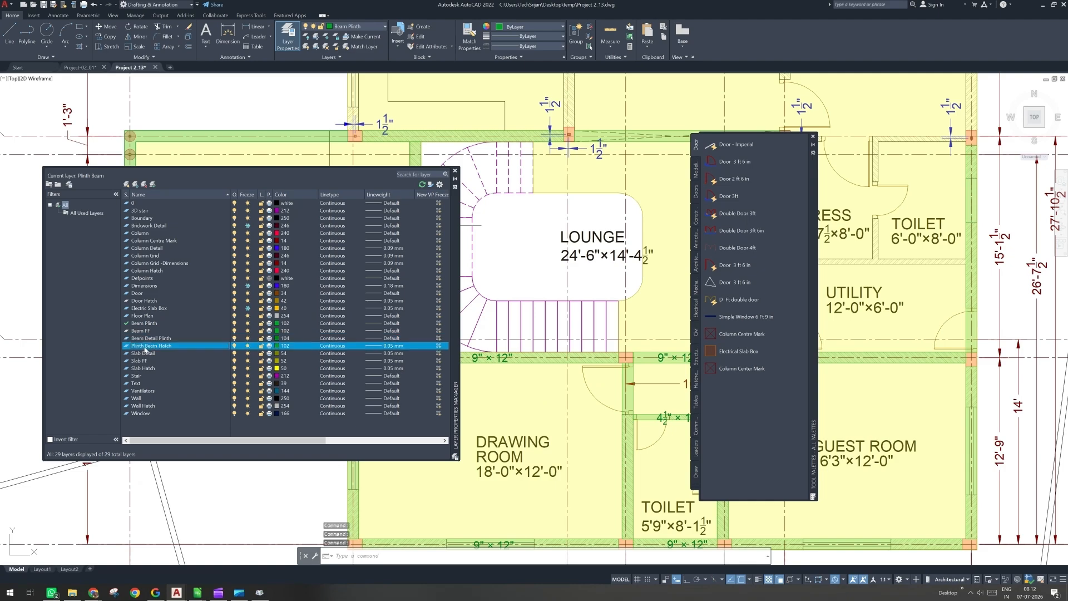
left_click(143, 346)
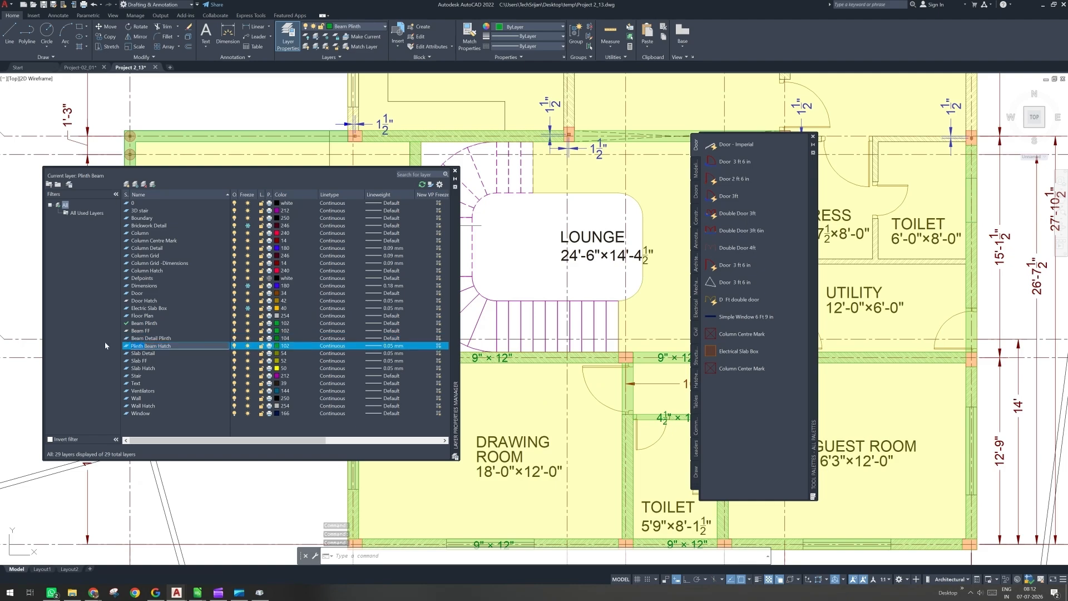
key("Home")
key("ctrl+Delete")
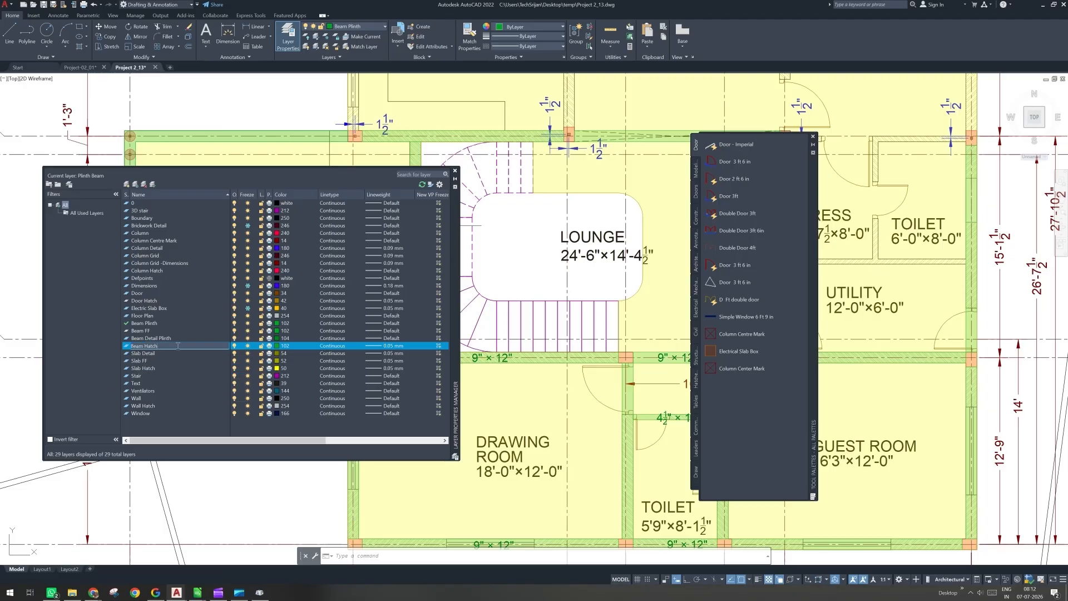
type("Plinth")
key("Return")
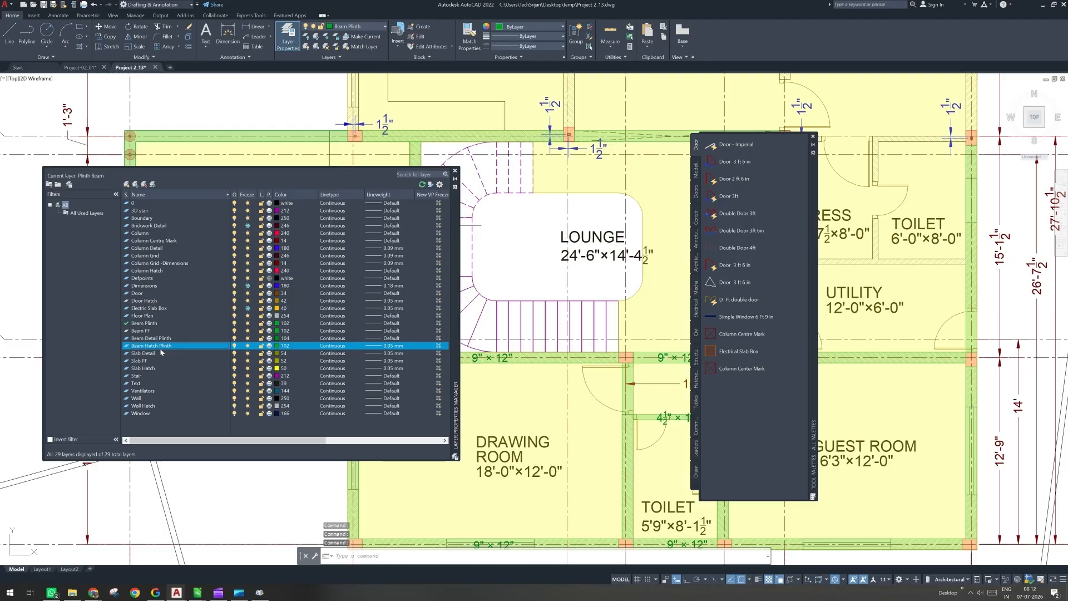
Step: Create a new layer named "Beam FF Hatch" based on the Beam FF layer
left_click(141, 331)
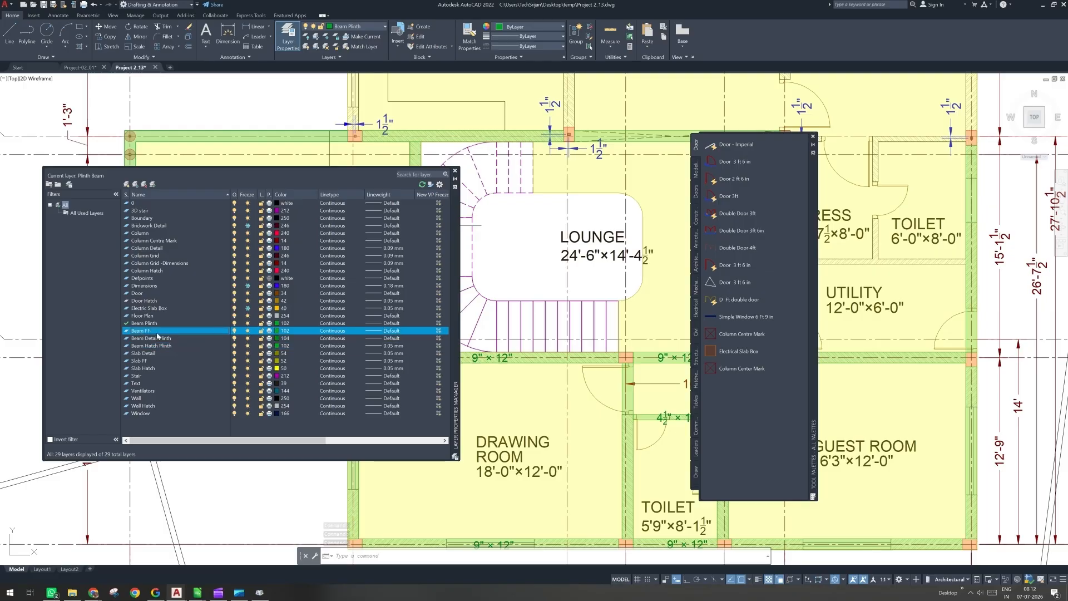
left_click(127, 185)
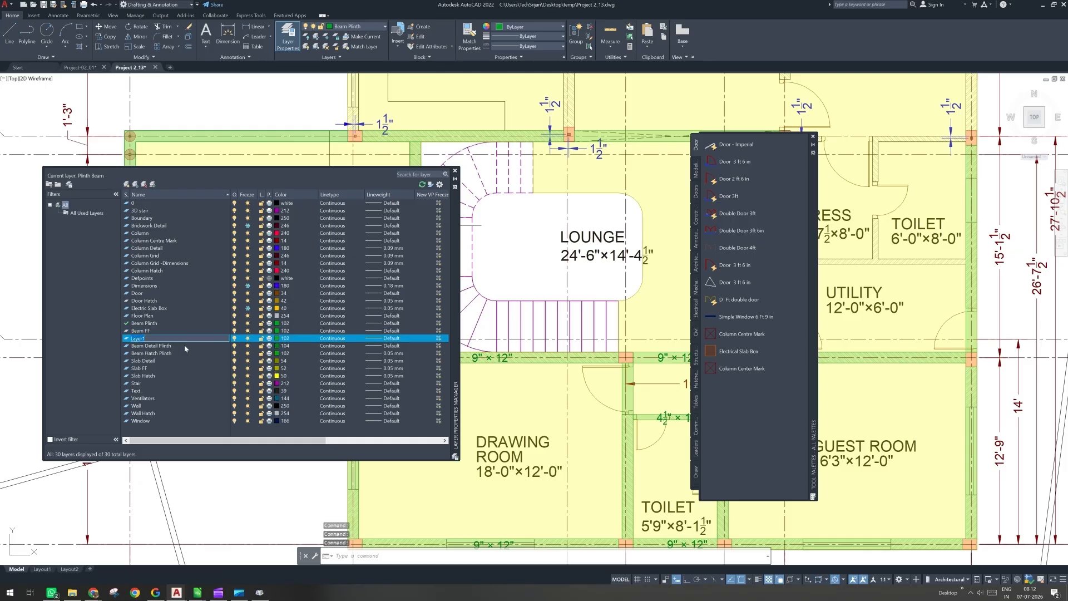
type("BE")
key("BackSpace")
type("eam")
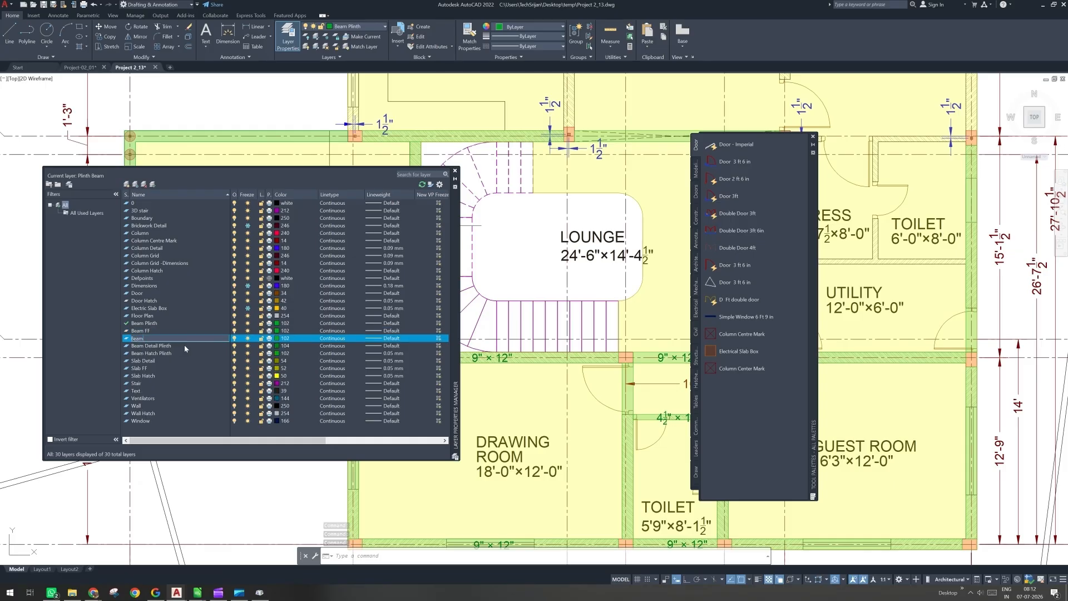
type(" f")
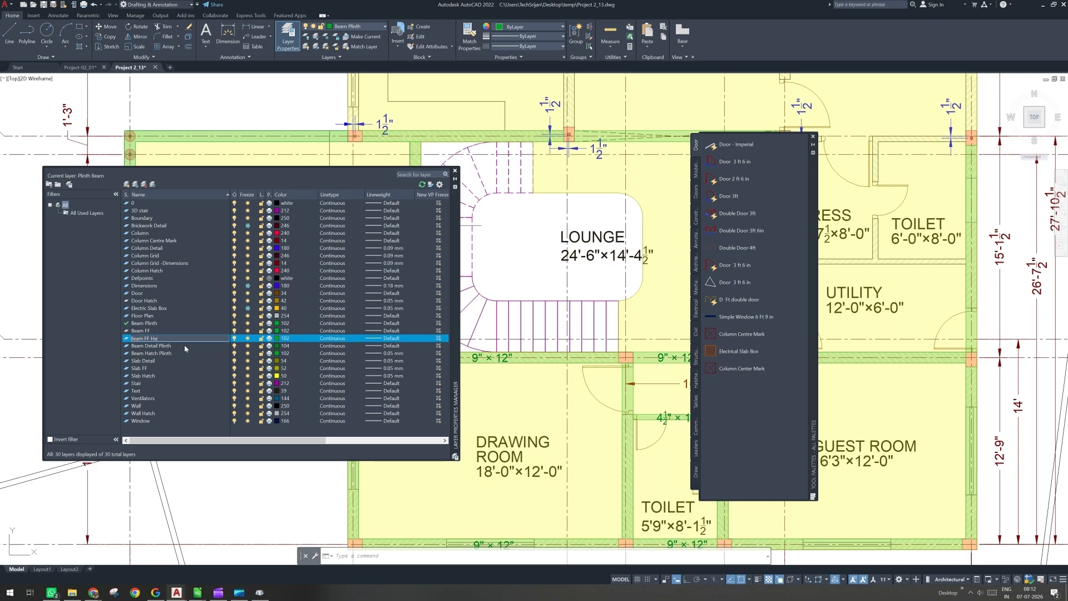
type("tch")
key("Return")
Step: Sort the layer list by name in ascending order, check the beam layers and close the layer manager
left_click(158, 195)
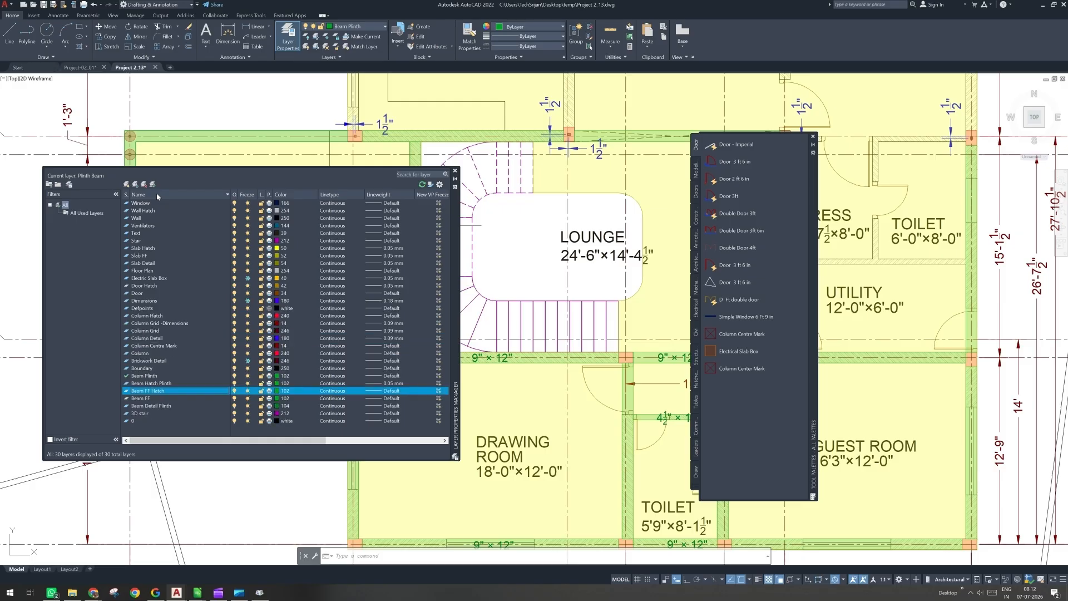
left_click(157, 195)
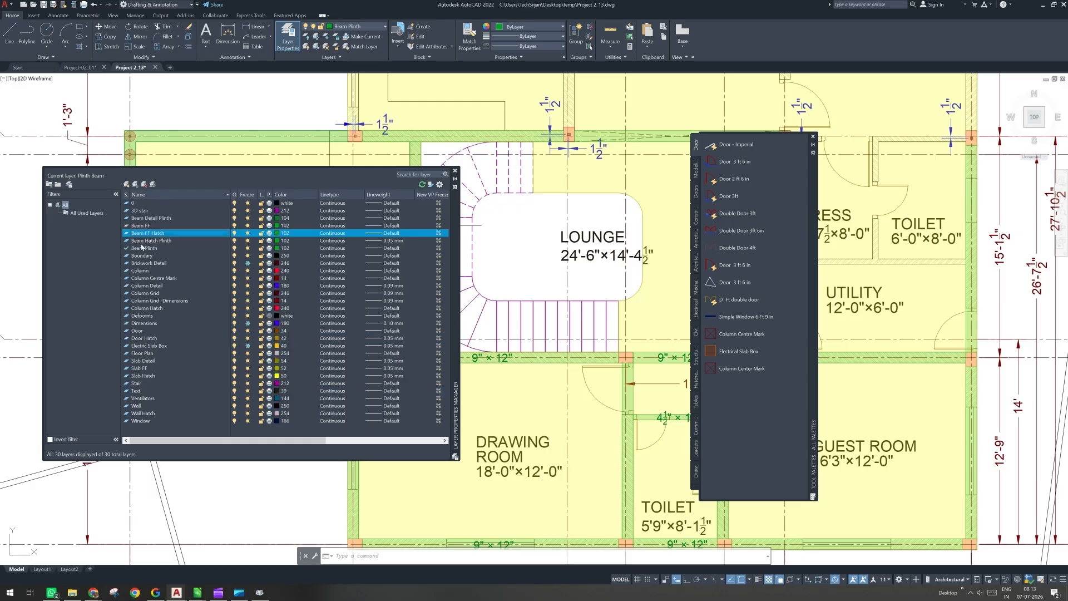
left_click(145, 219)
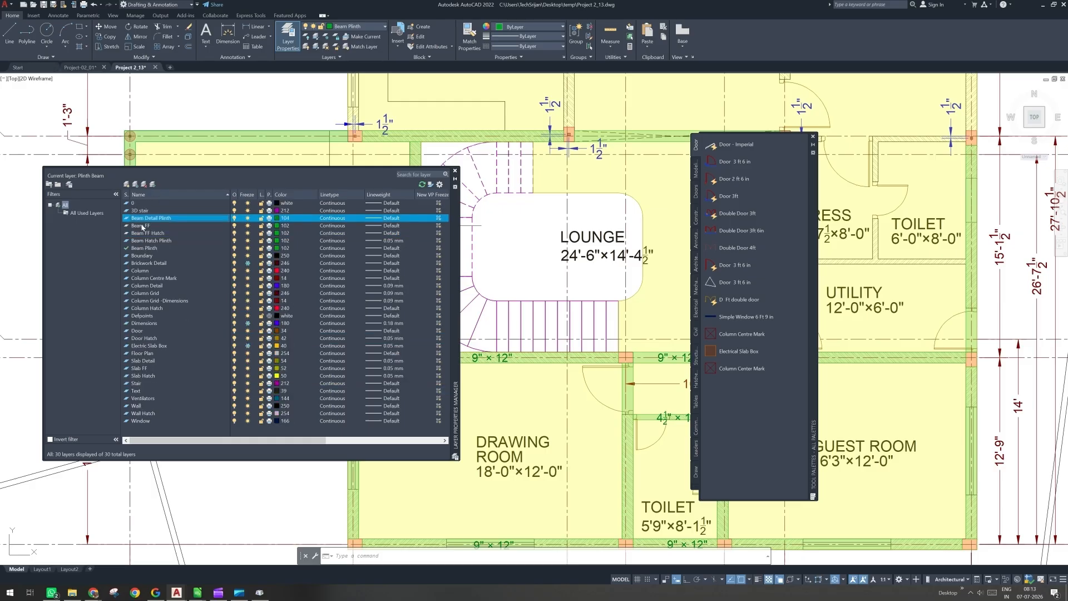
left_click(146, 234)
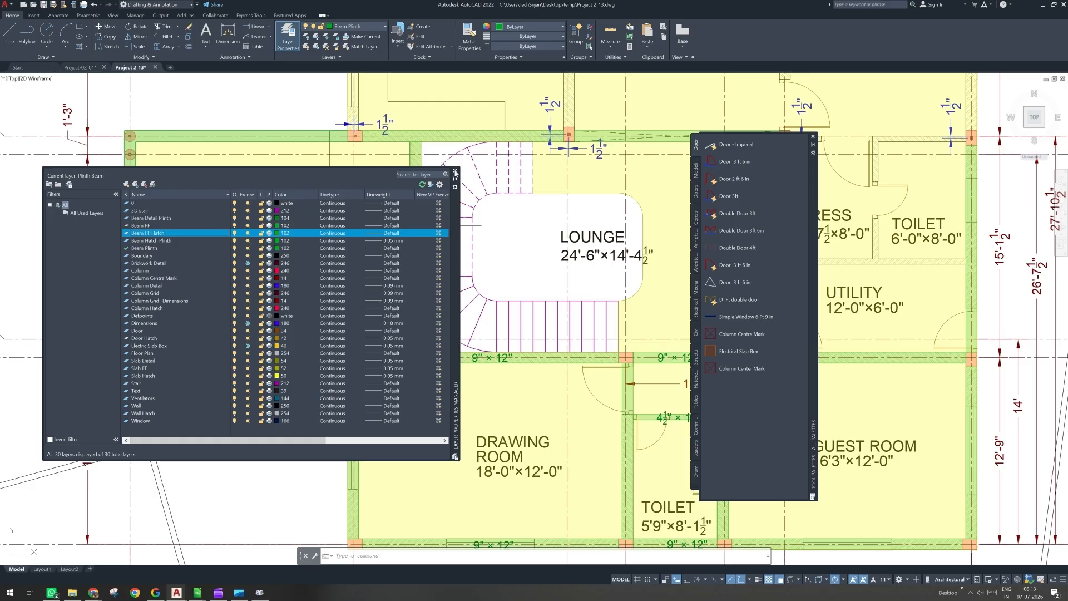
left_click(455, 172)
Step: Move the porch beam outline to the Beam FF layer
left_click(195, 148)
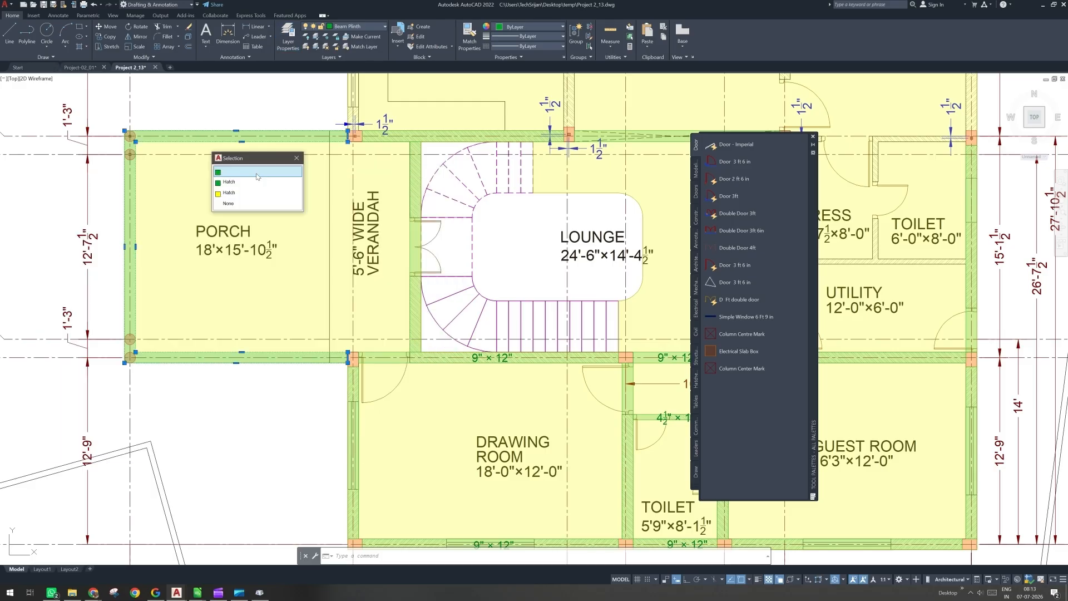
left_click(257, 174)
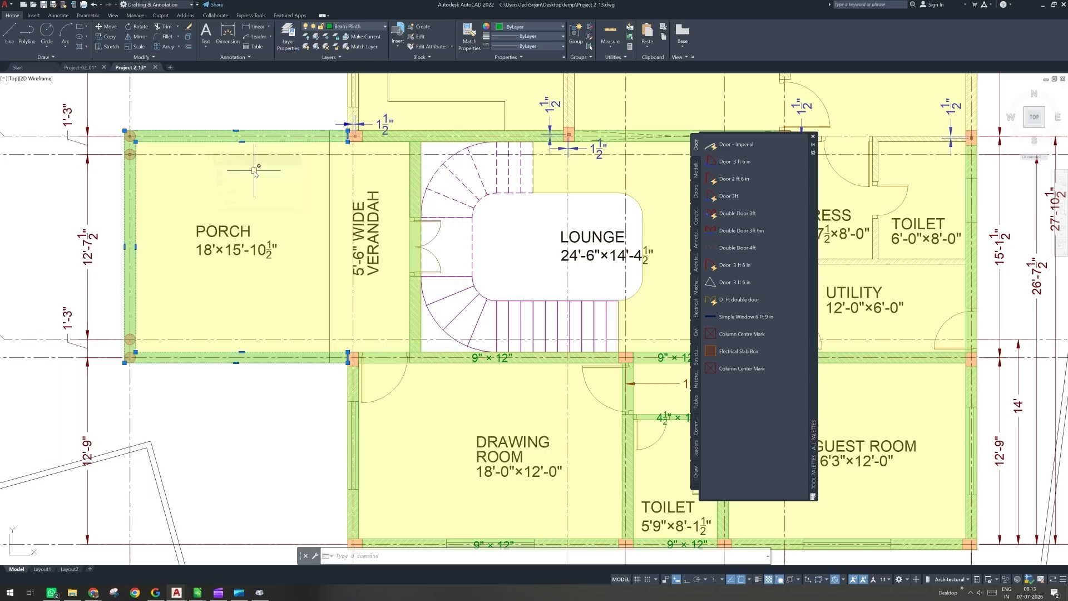
left_click(365, 28)
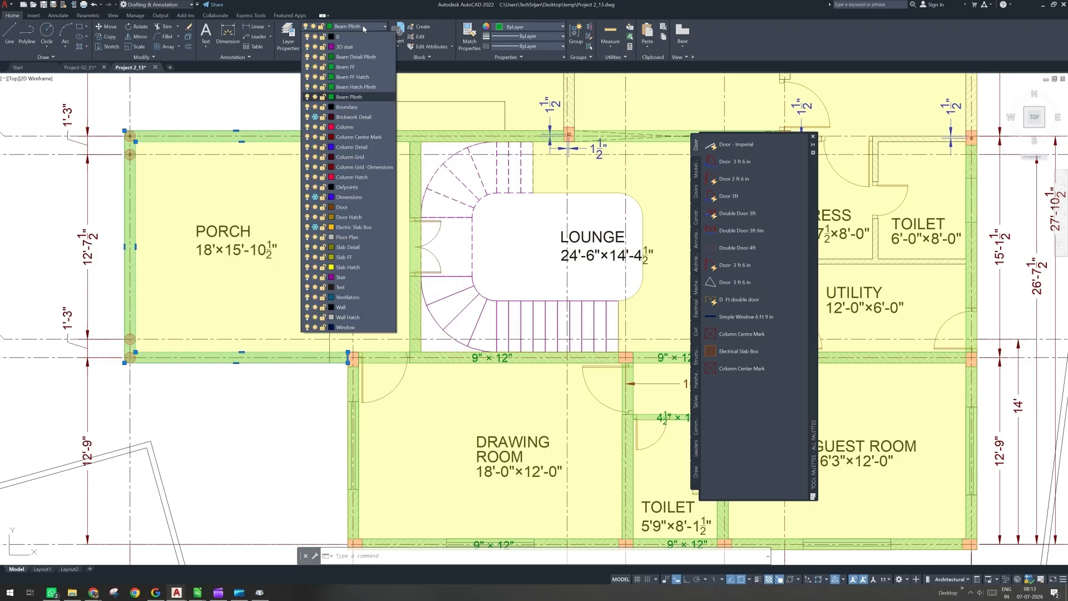
left_click(346, 67)
key("Escape")
Step: Move the porch beam hatch to the Beam FF Hatch layer
scroll(260, 135, "up", 2)
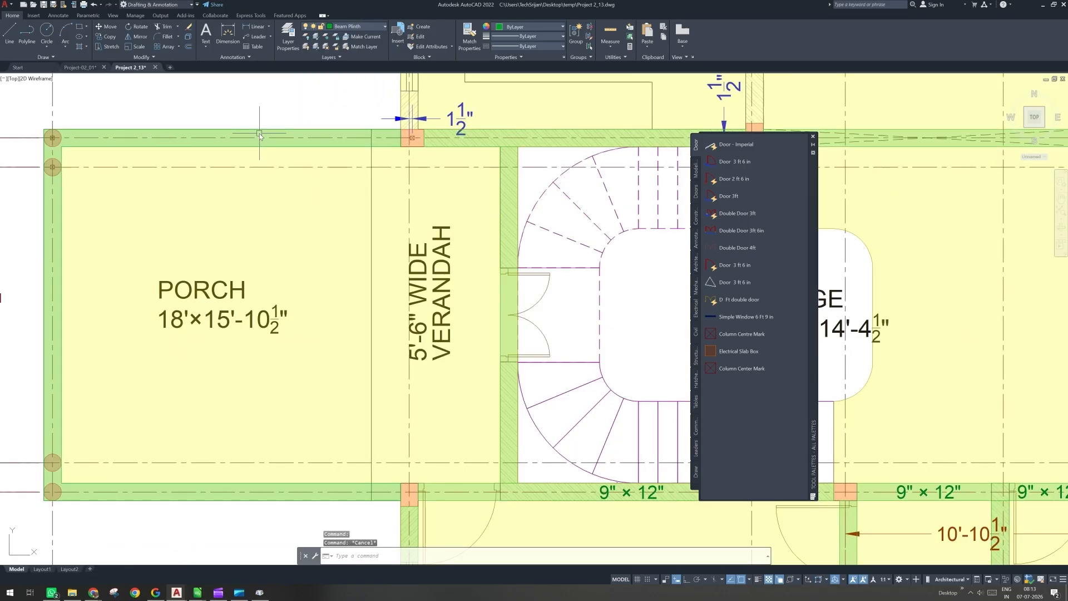
left_click(260, 135)
left_click(15, 16)
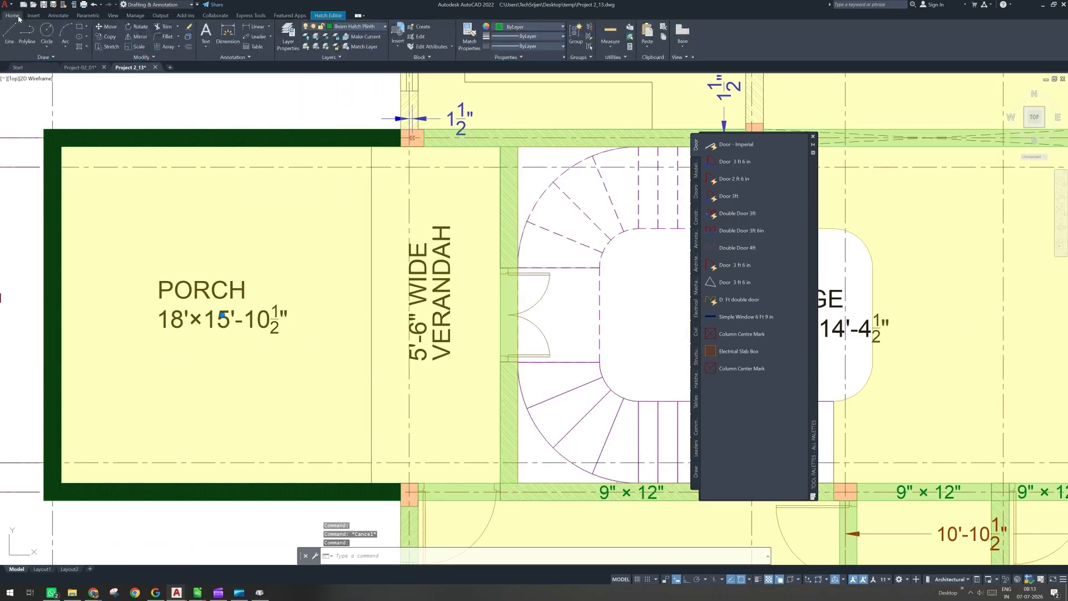
left_click(362, 28)
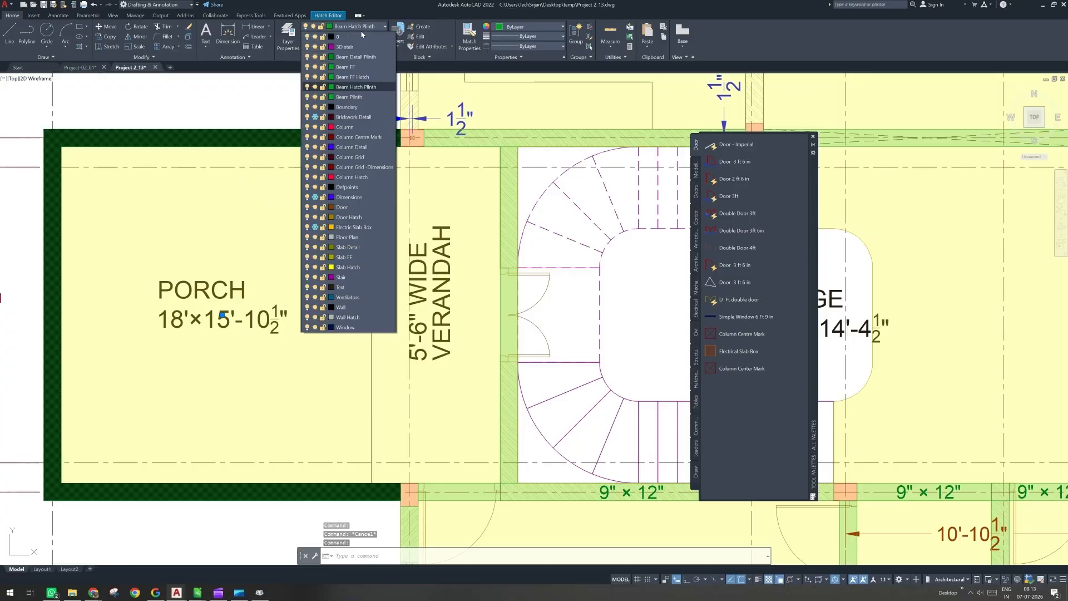
left_click(364, 77)
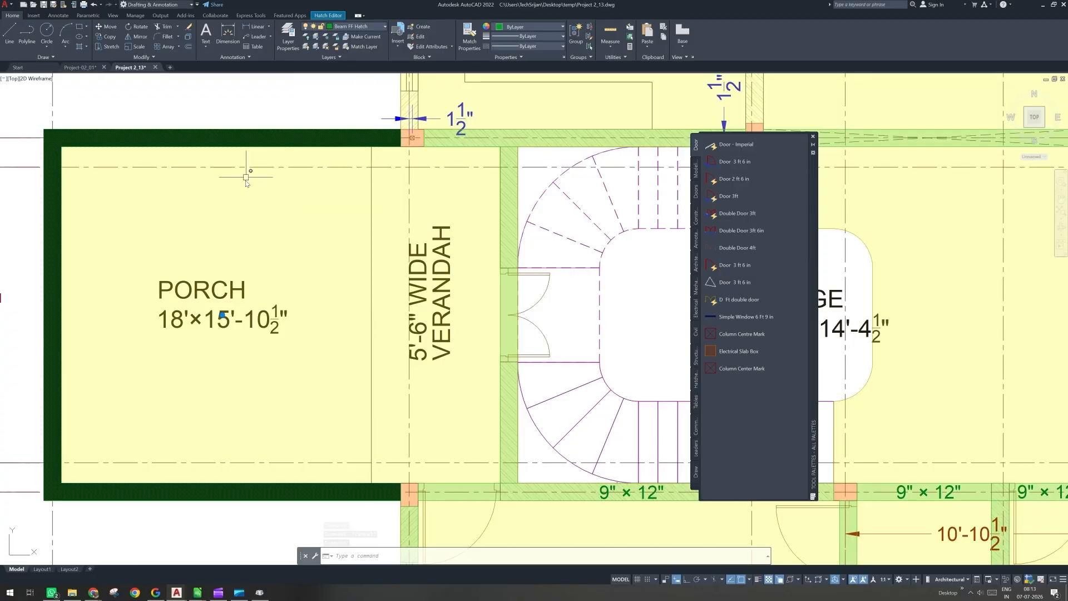
key("Escape")
key("Escape")
Step: Isolate the Beam FF and Beam FF Hatch layers using the porch beam outline and its hatch
left_click(315, 37)
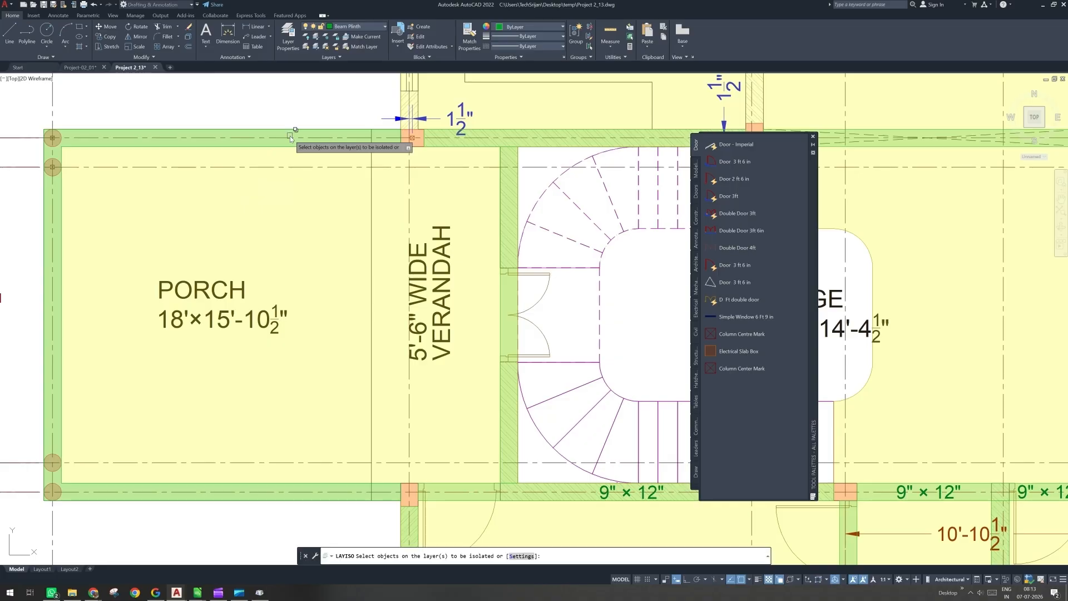
left_click(290, 136)
left_click(321, 161)
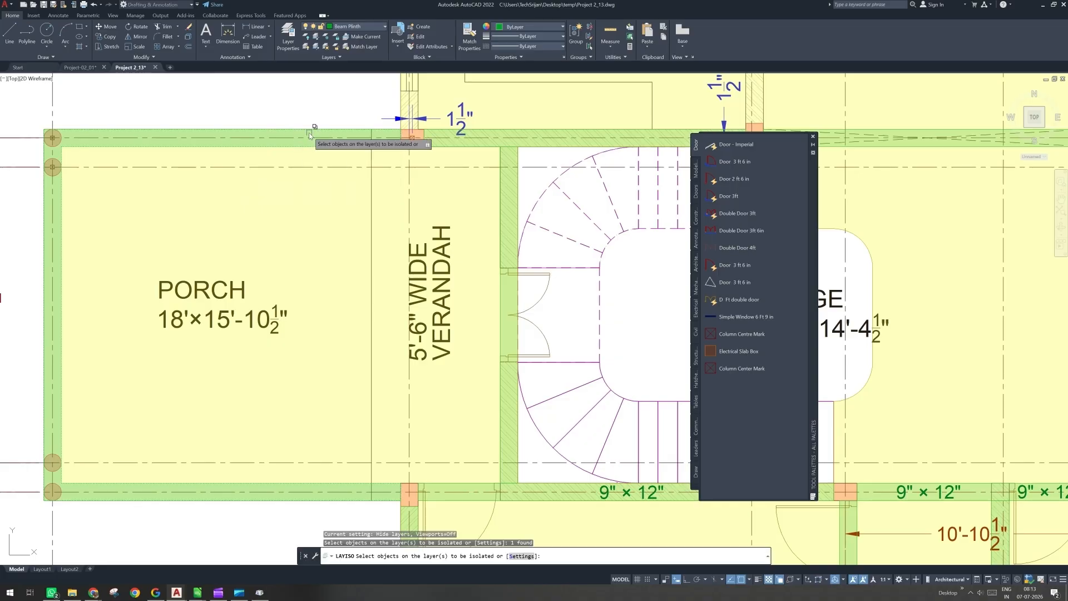
scroll(310, 135, "up", 4)
left_click(309, 172)
left_click(350, 173)
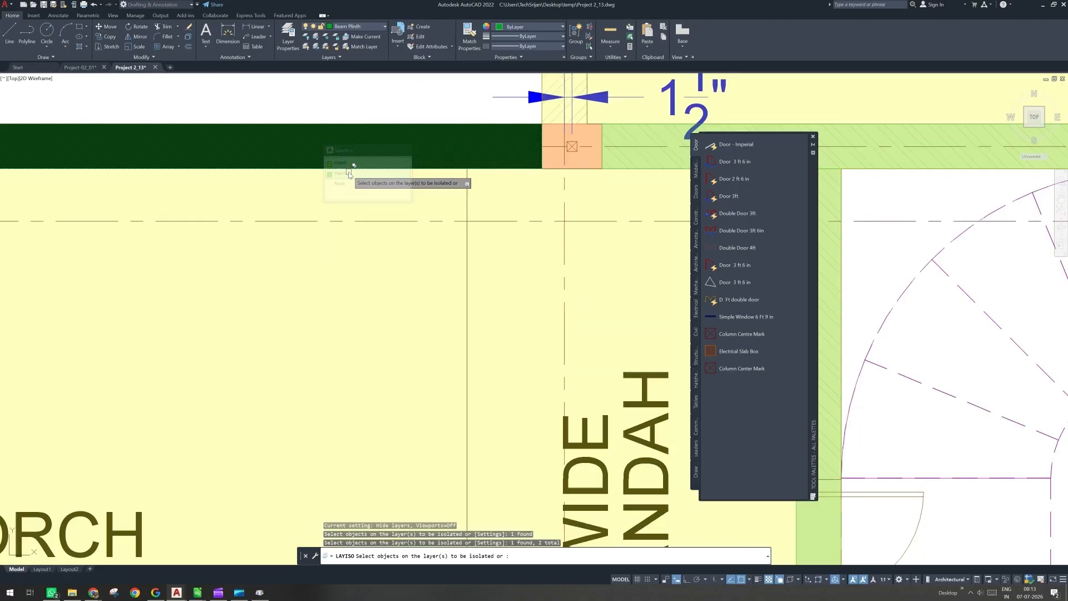
key("Return")
left_click(188, 186)
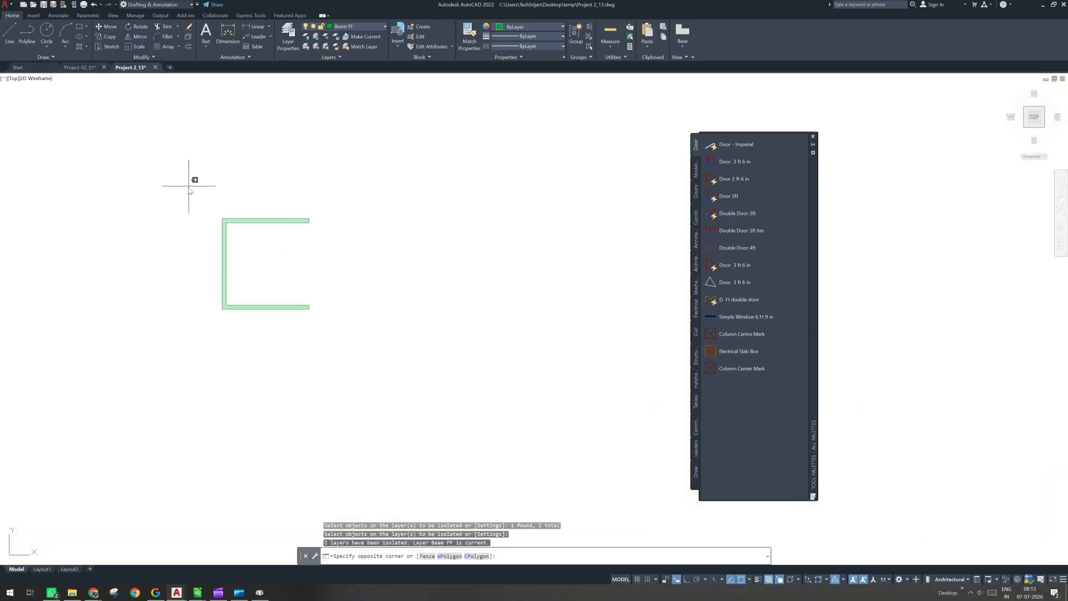
key("Escape")
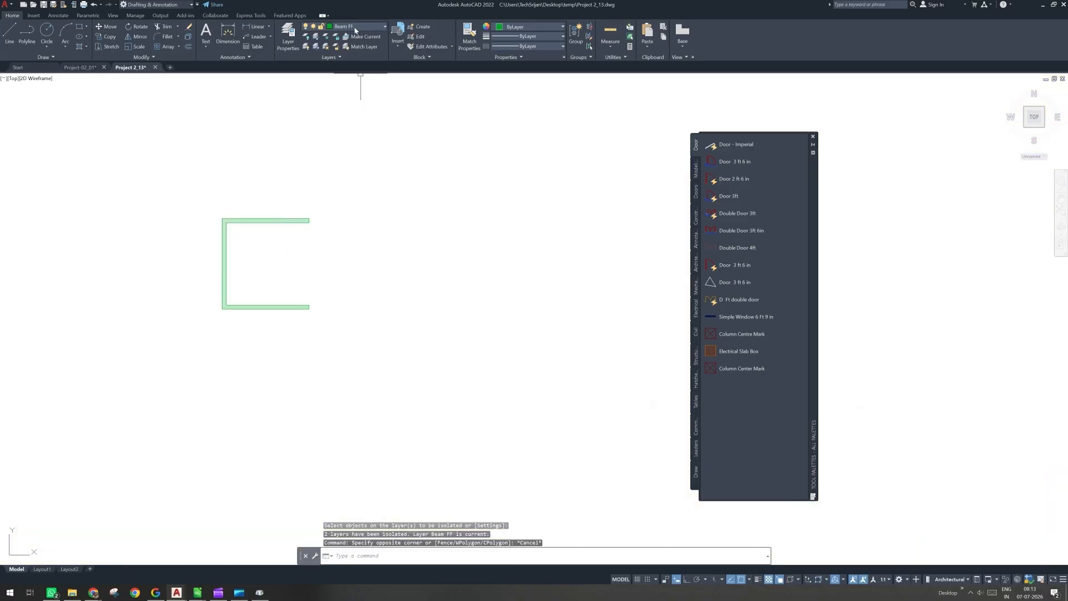
Step: Set the Beam FF layer's colour to index 132
left_click(289, 37)
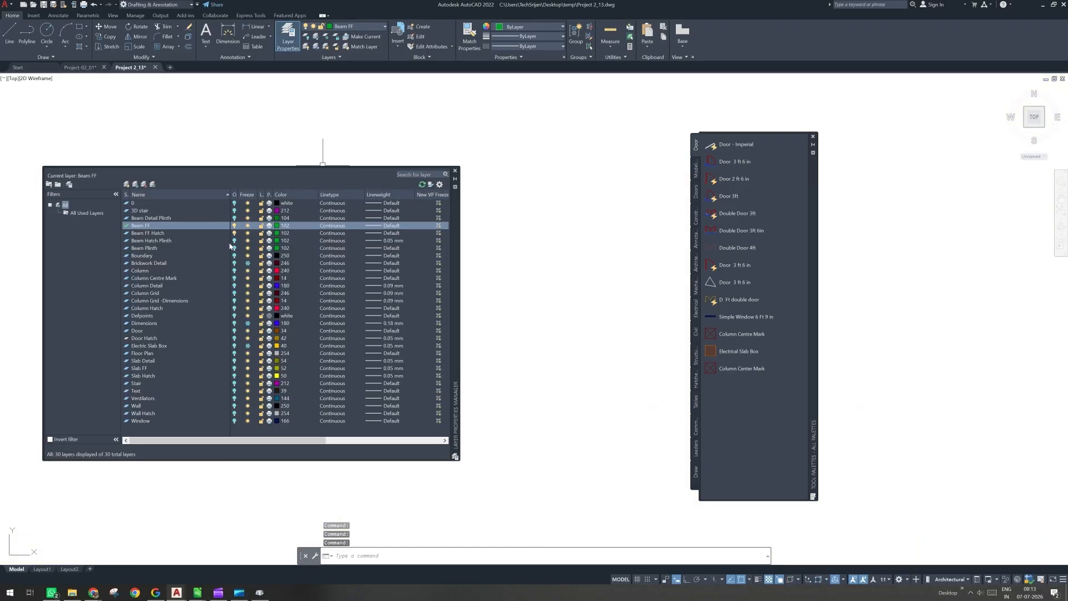
left_click(279, 227)
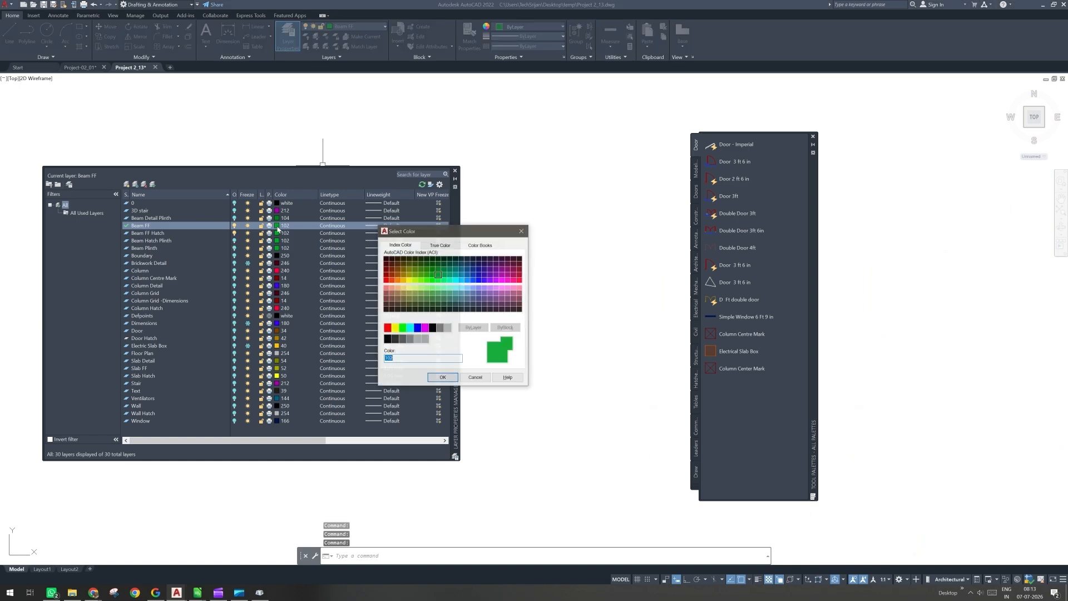
left_click(456, 275)
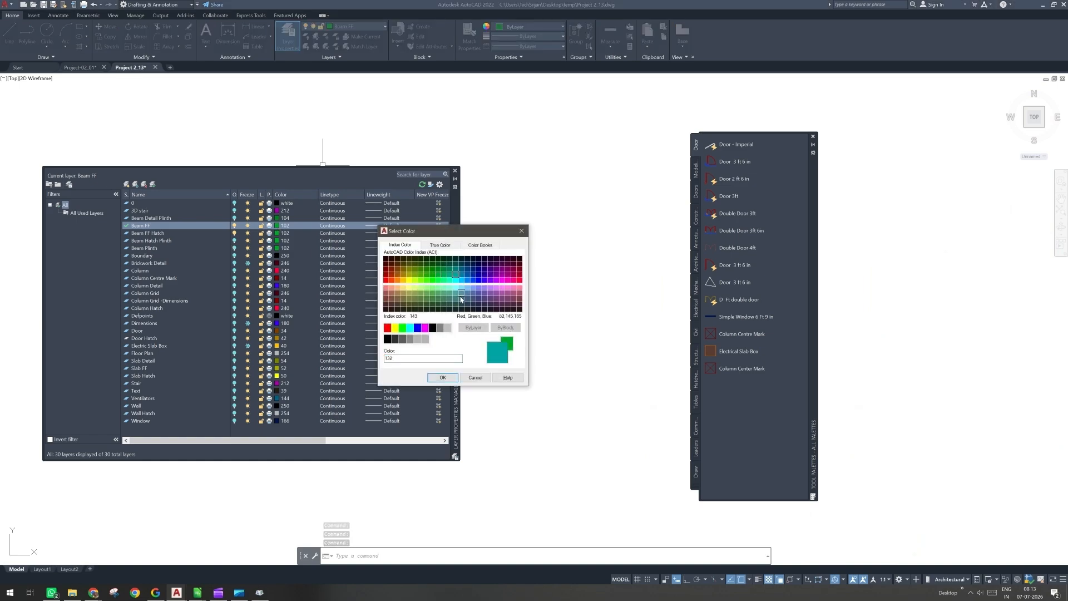
left_click(452, 377)
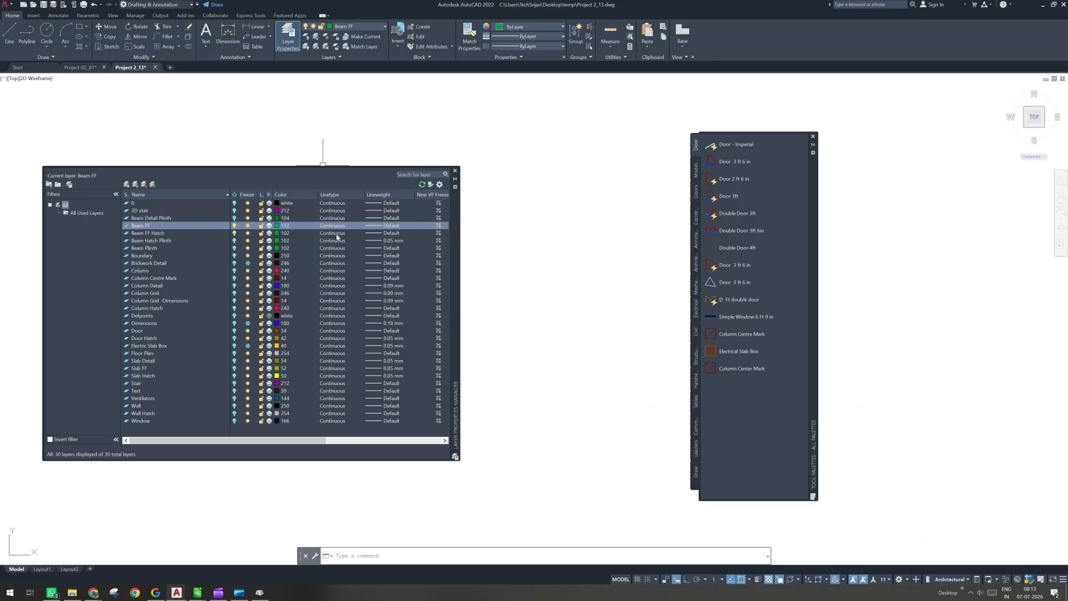
Step: Set the Beam FF Hatch layer's colour to index 120
left_click(278, 233)
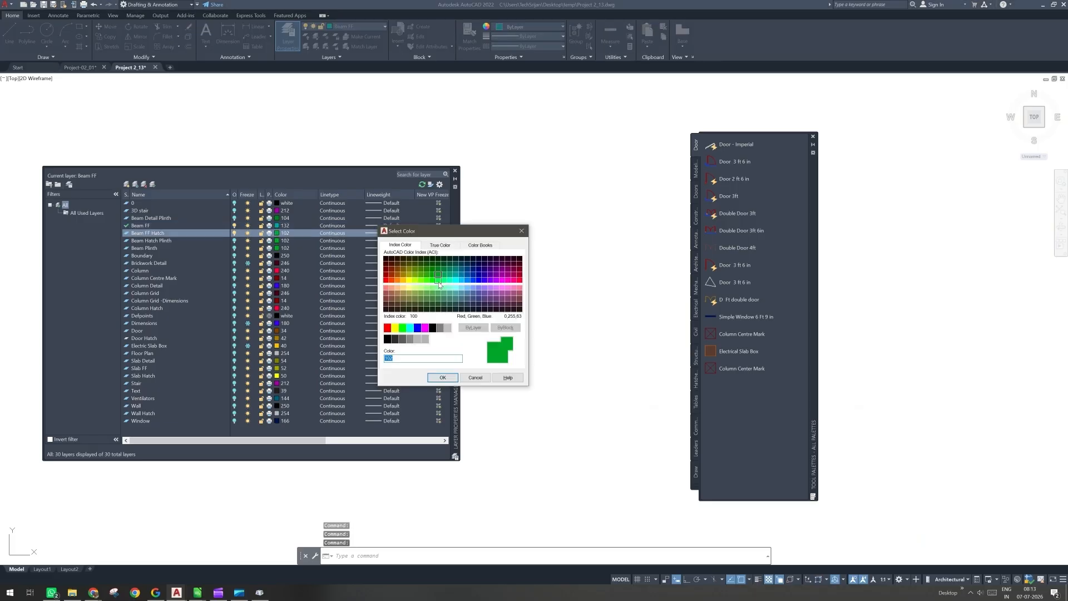
left_click(438, 280)
left_click(447, 282)
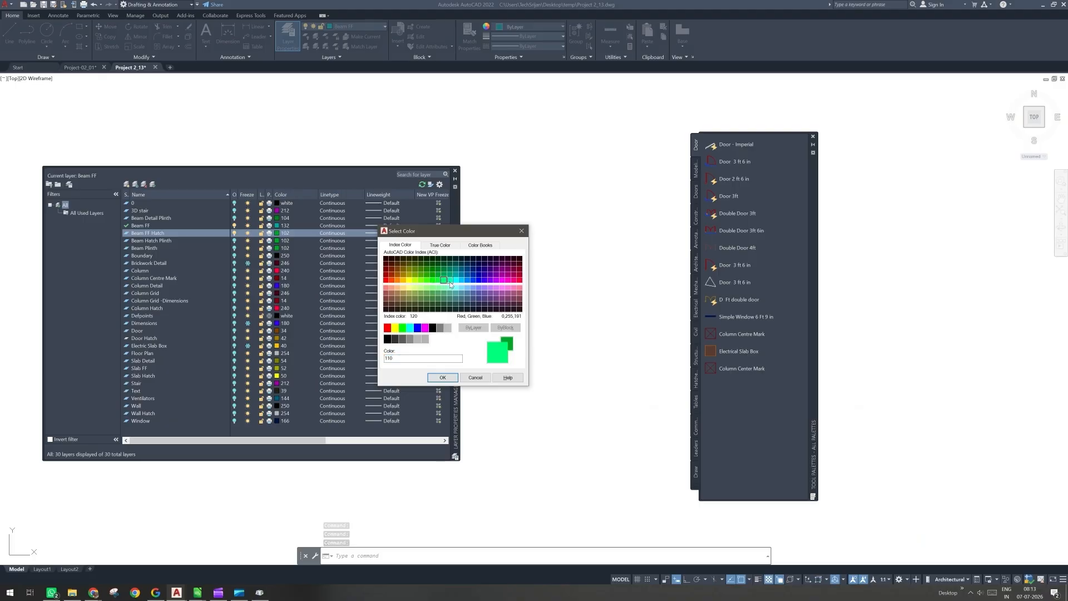
left_click(451, 281)
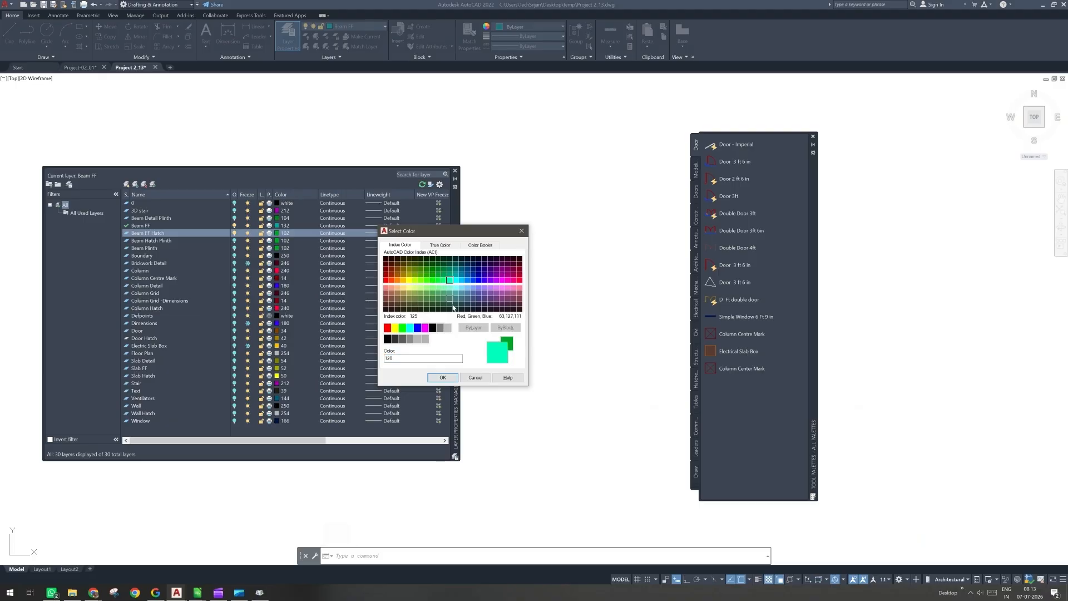
left_click(450, 381)
Step: Set the Beam FF layer's colour to index 134, close the layer manager and regenerate the drawing
left_click(285, 228)
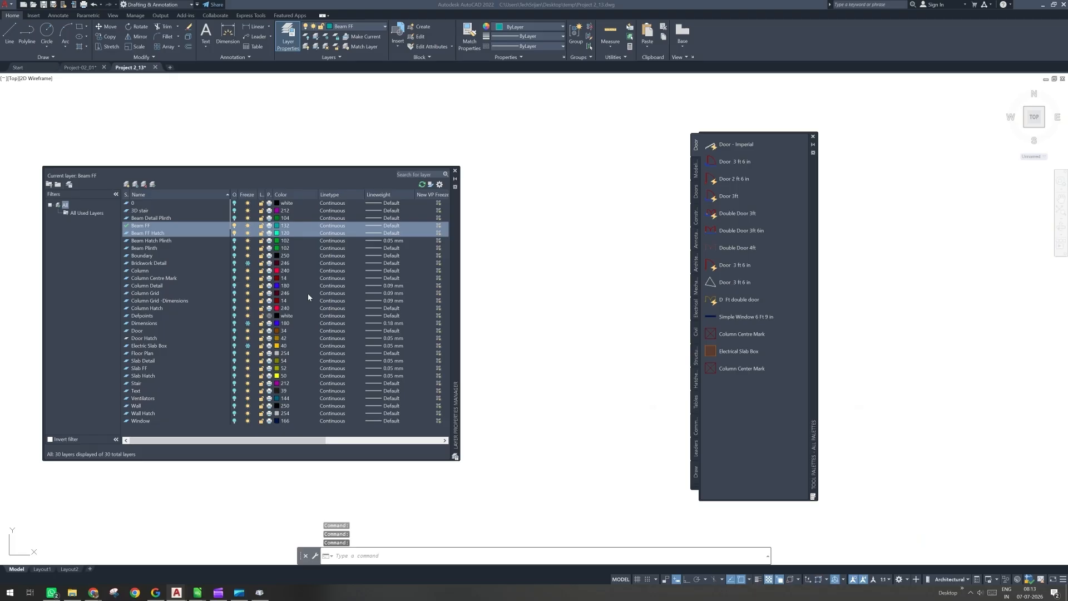
left_click(281, 226)
left_click(456, 269)
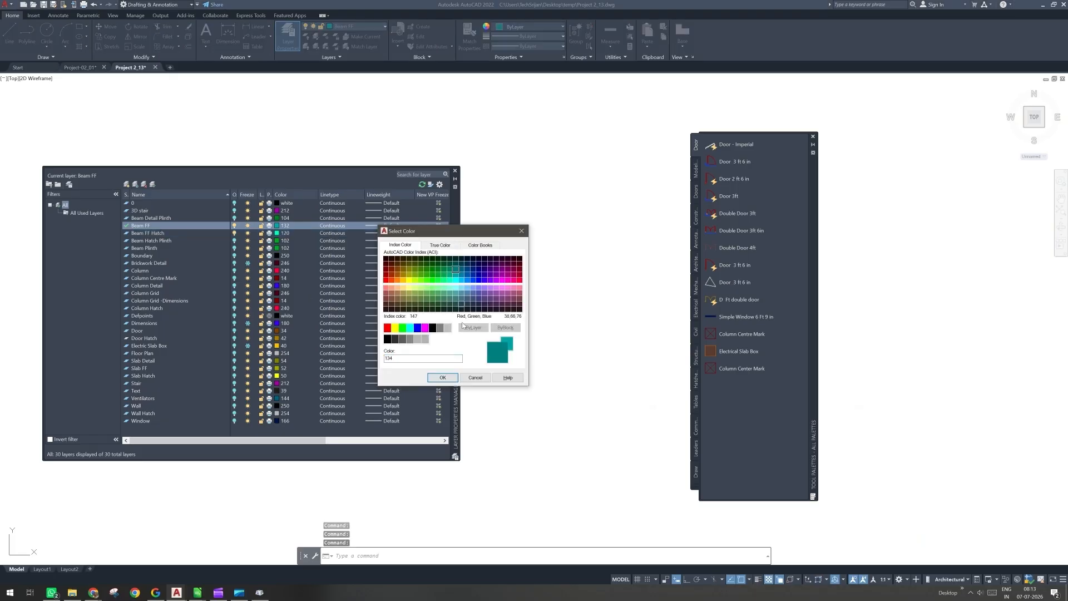
left_click(448, 378)
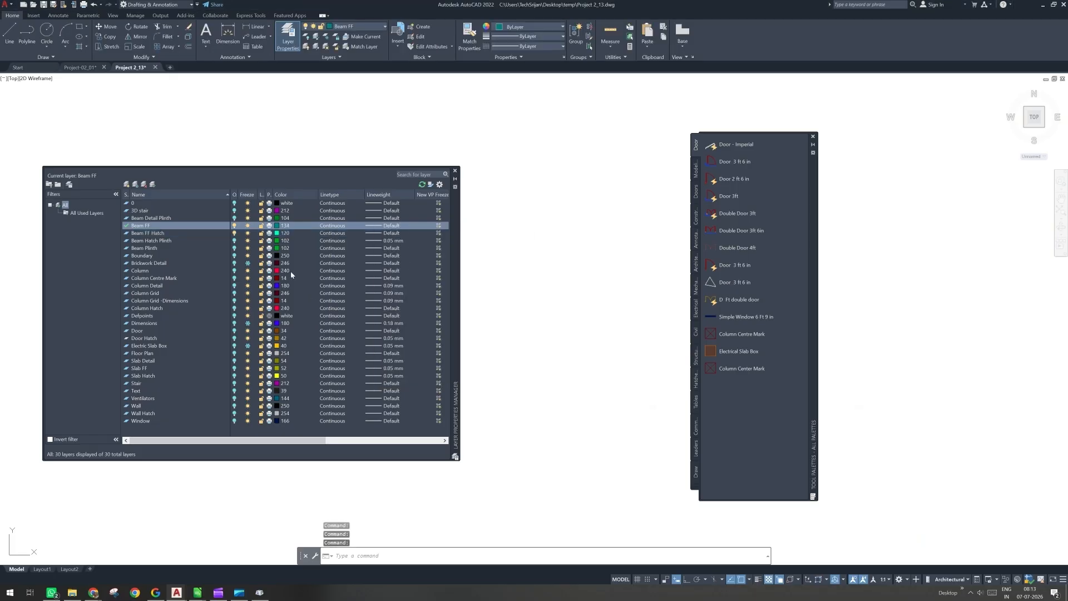
left_click(455, 170)
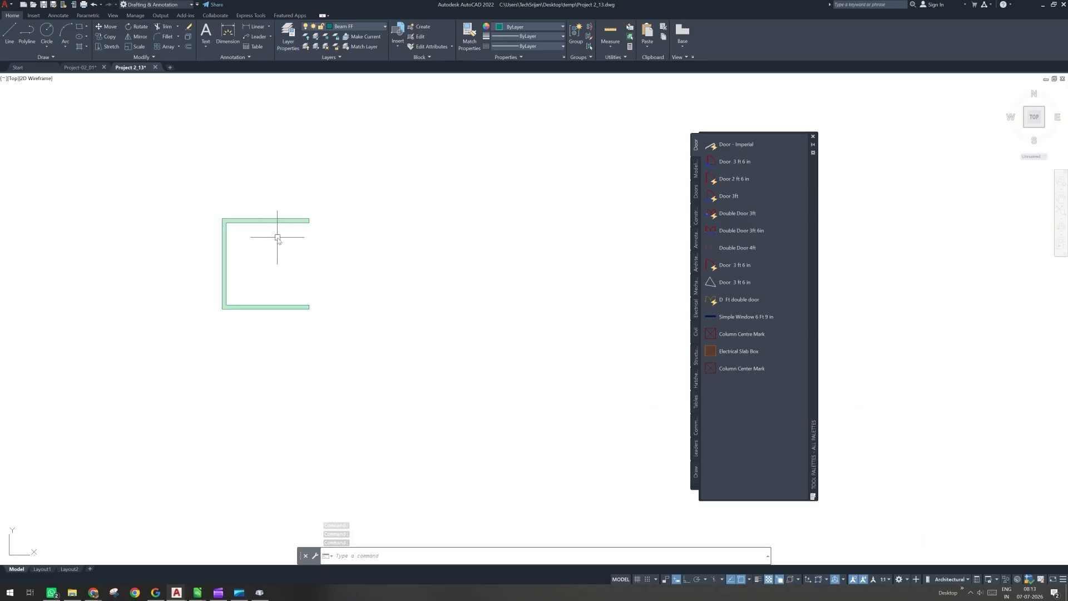
type("re")
key("Return")
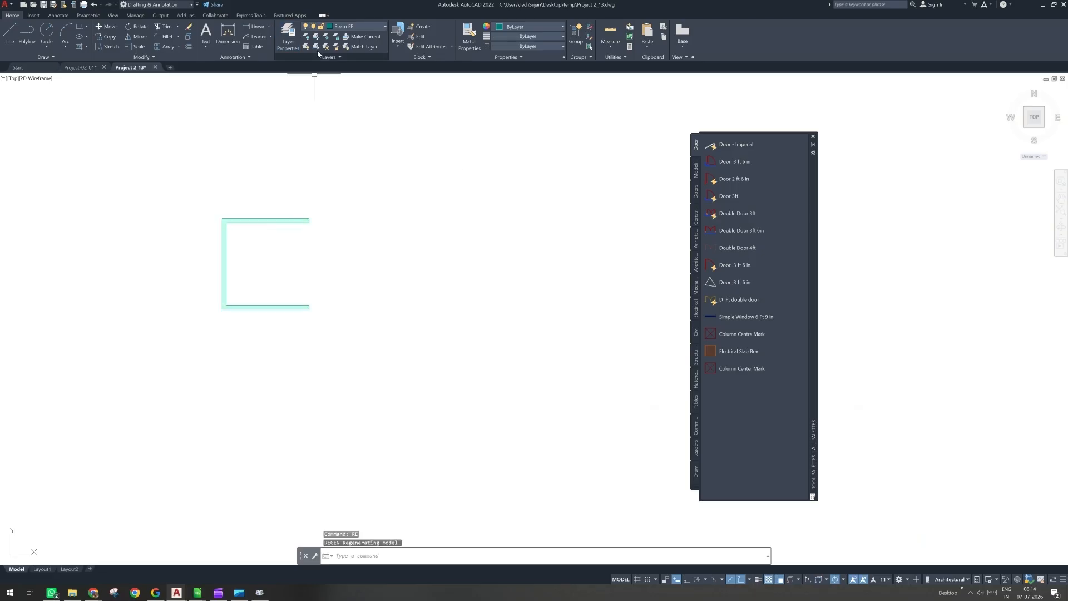
Step: Turn on the Beam Hatch Plinth, Beam Detail Plinth and Beam Plinth layers
left_click(373, 28)
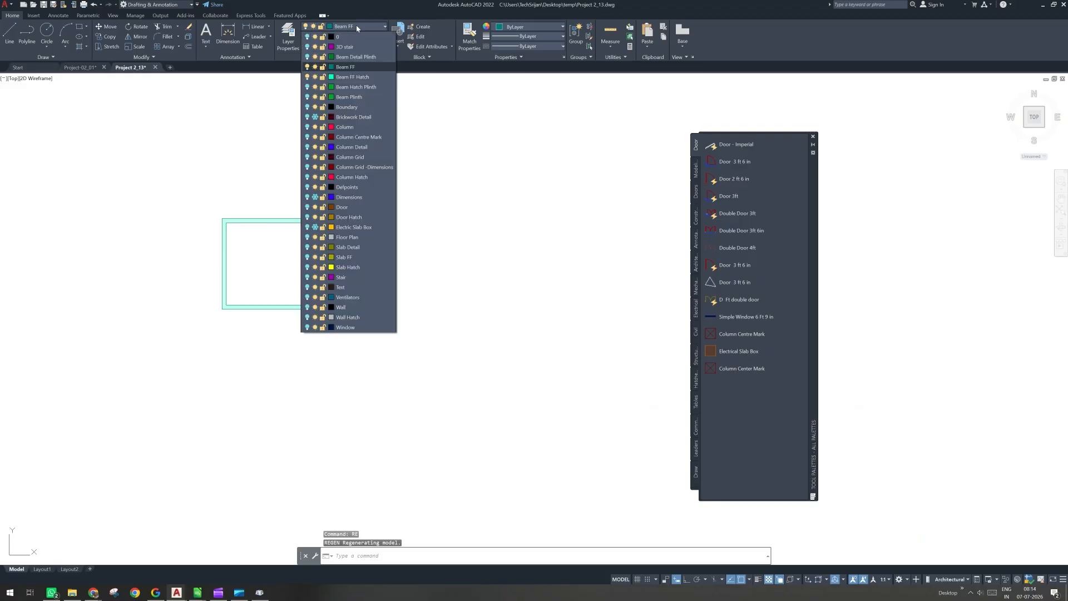
left_click(307, 87)
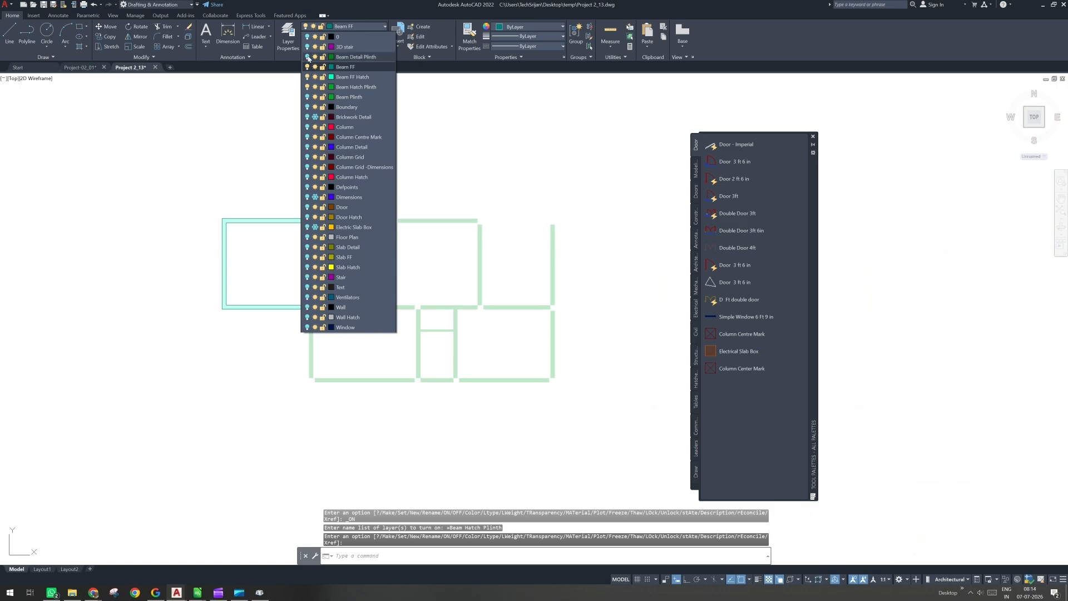
left_click(308, 57)
left_click(308, 97)
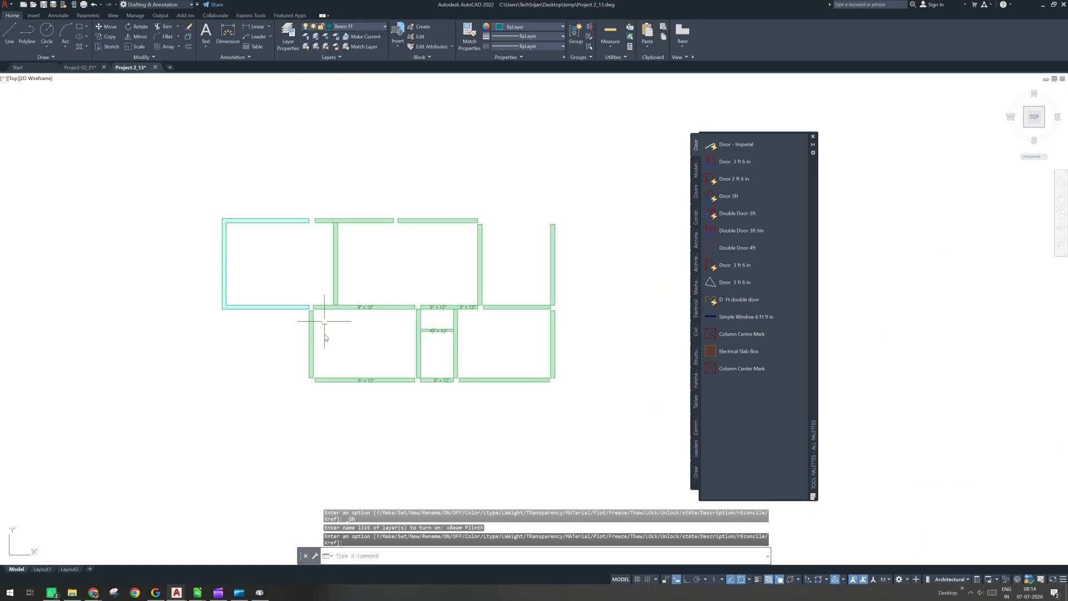
scroll(292, 321, "up", 2)
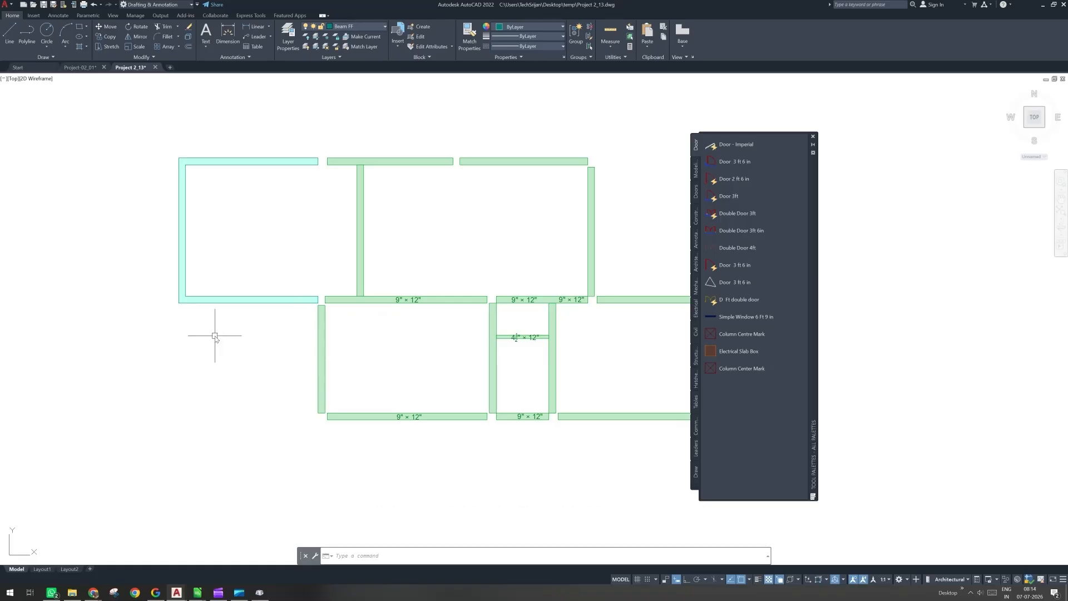
scroll(215, 336, "down", 2)
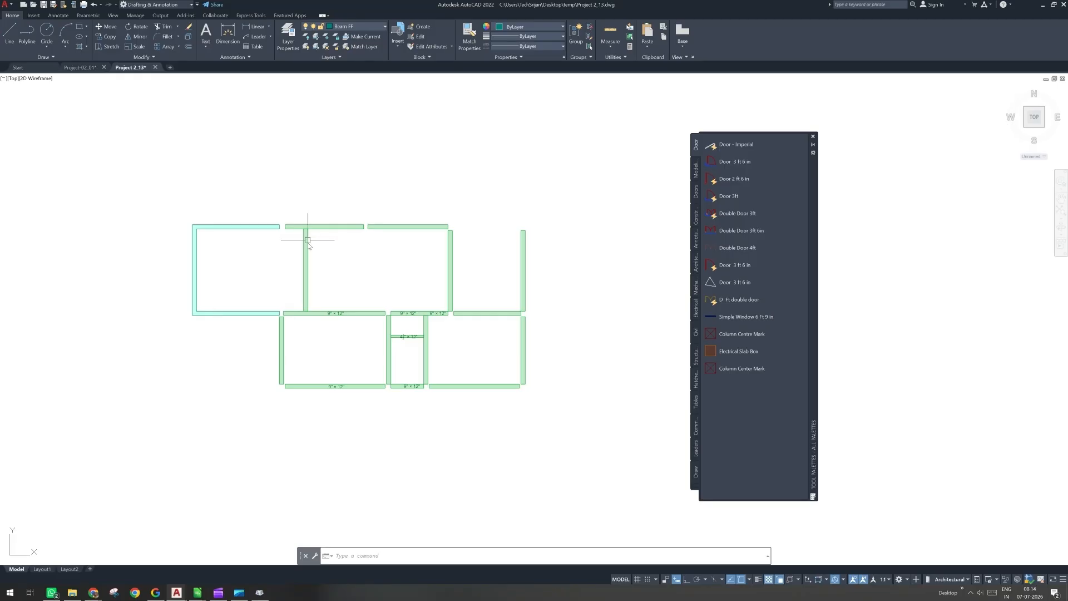
Step: Copy all plinth beams with their hatches and size labels to the clipboard, using a base point at the porch beam's lower-left corner
left_click(567, 189)
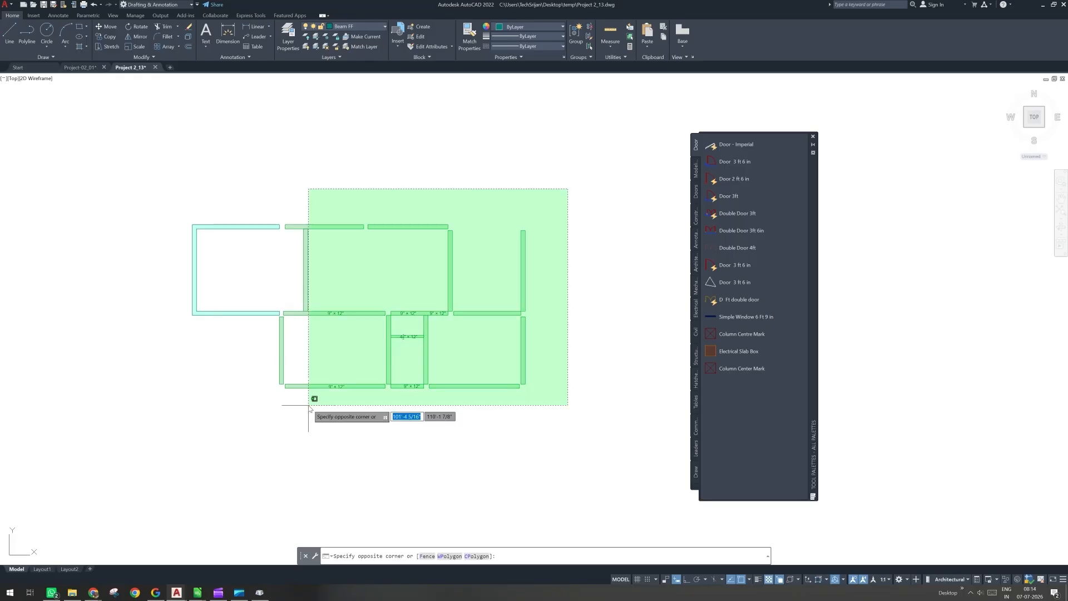
left_click(309, 405)
left_click(338, 272)
left_click(307, 282)
left_click(317, 340)
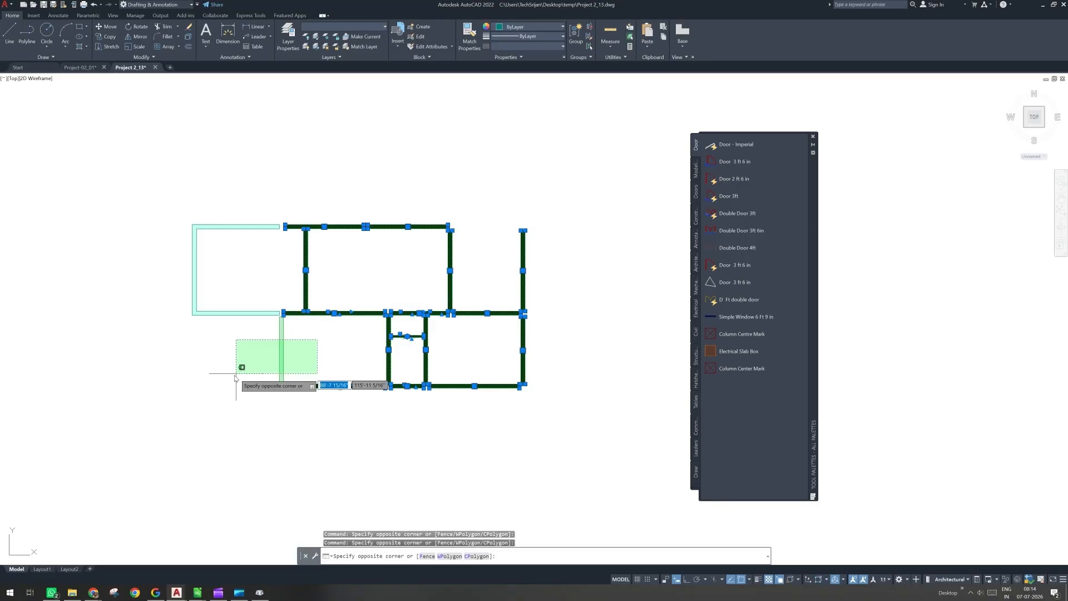
left_click(235, 379)
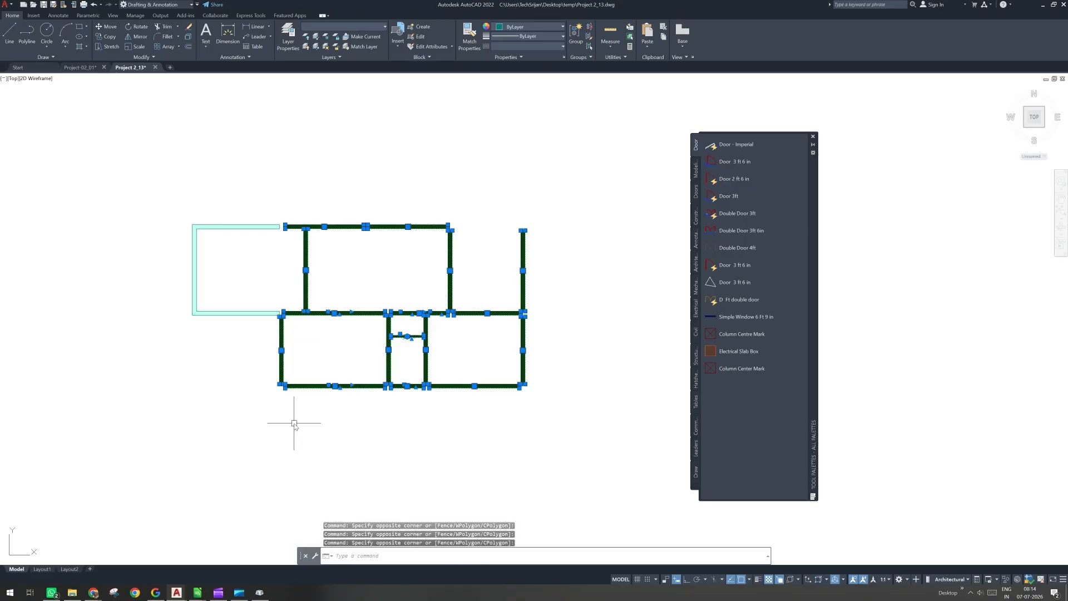
key("ctrl+shift+c")
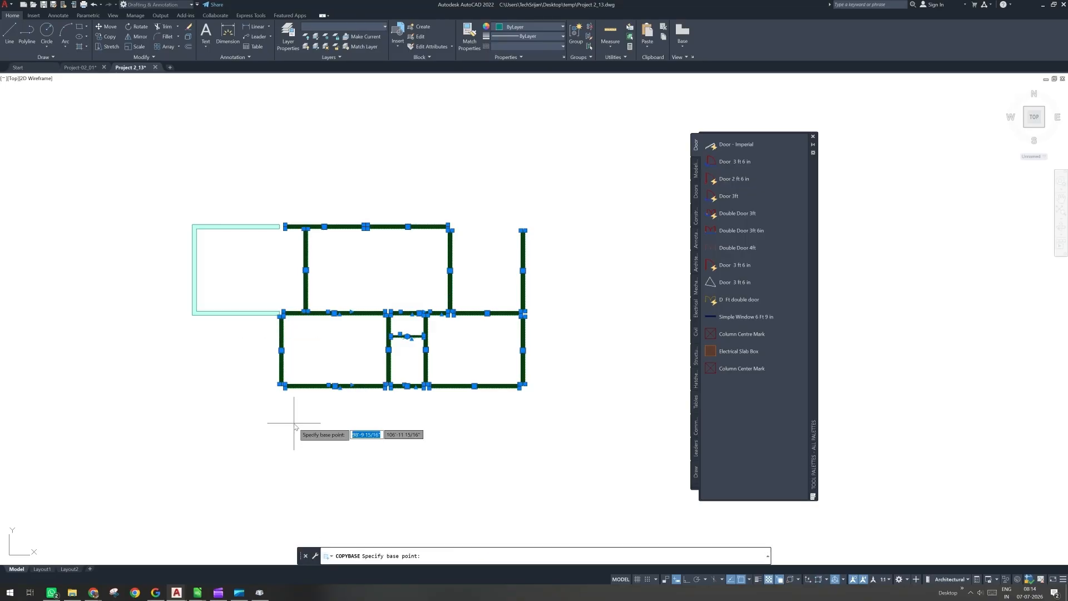
left_click(197, 320)
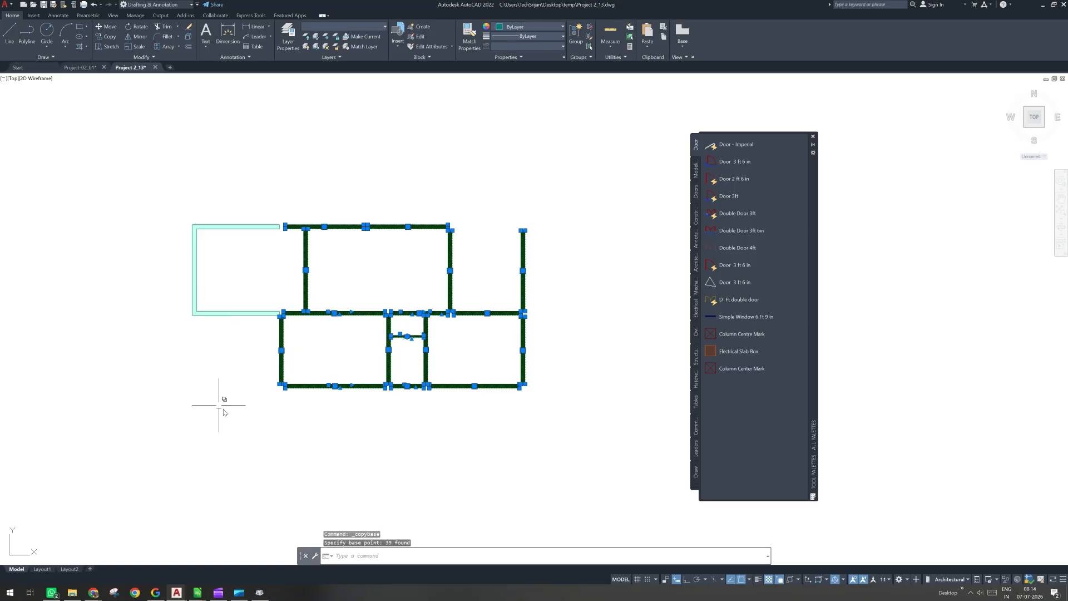
key("Escape")
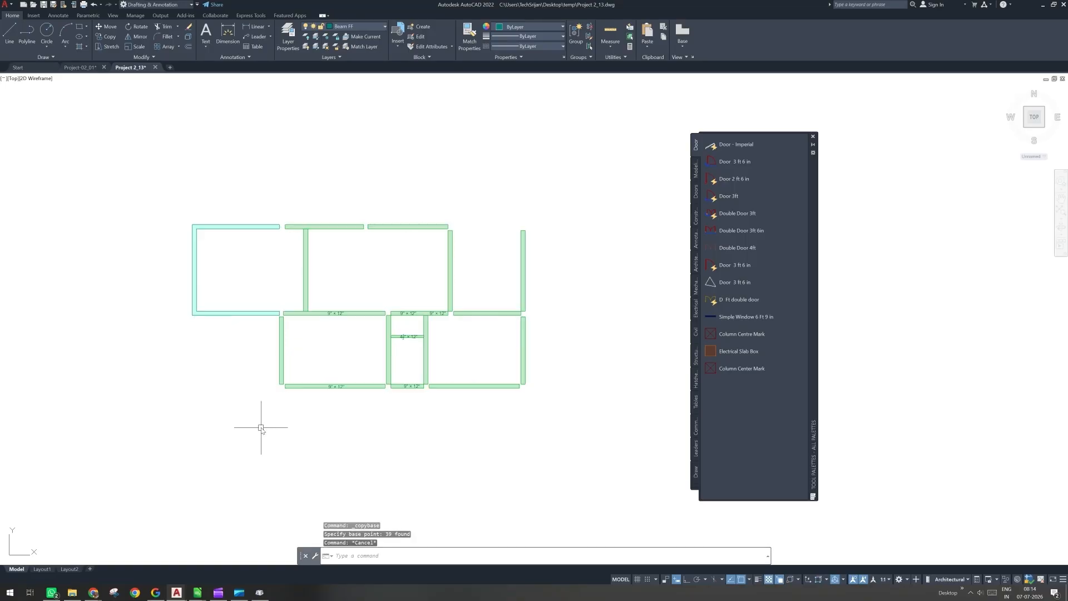
Step: Copy all beams, hatches and size labels using the porch beam's lower-left corner as base point, and paste them in the empty space beside the original
middle_click_drag(418, 227, 368, 208)
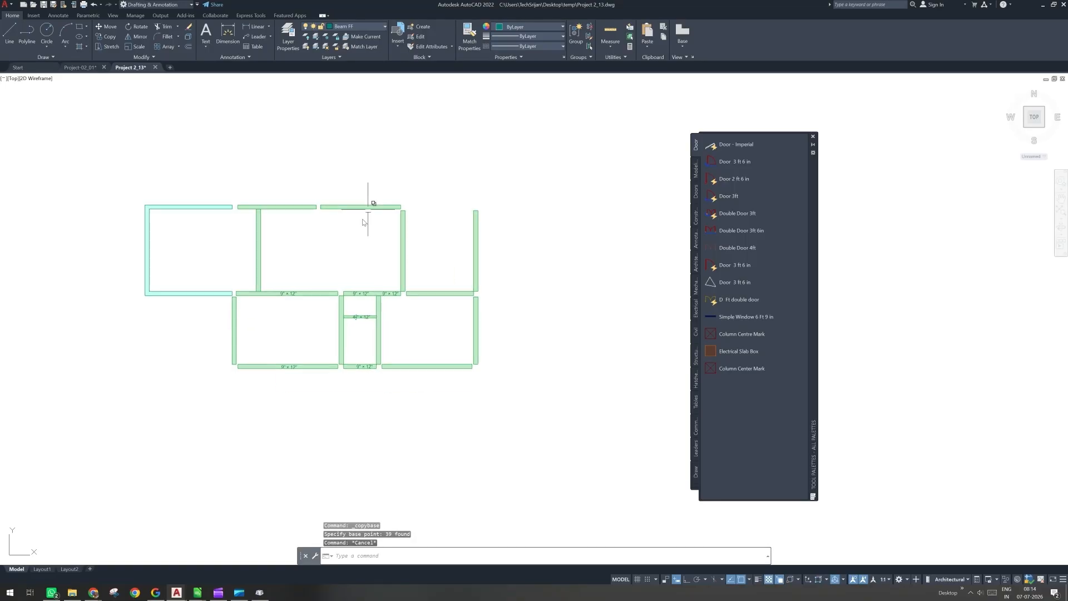
left_click(521, 181)
left_click(134, 415)
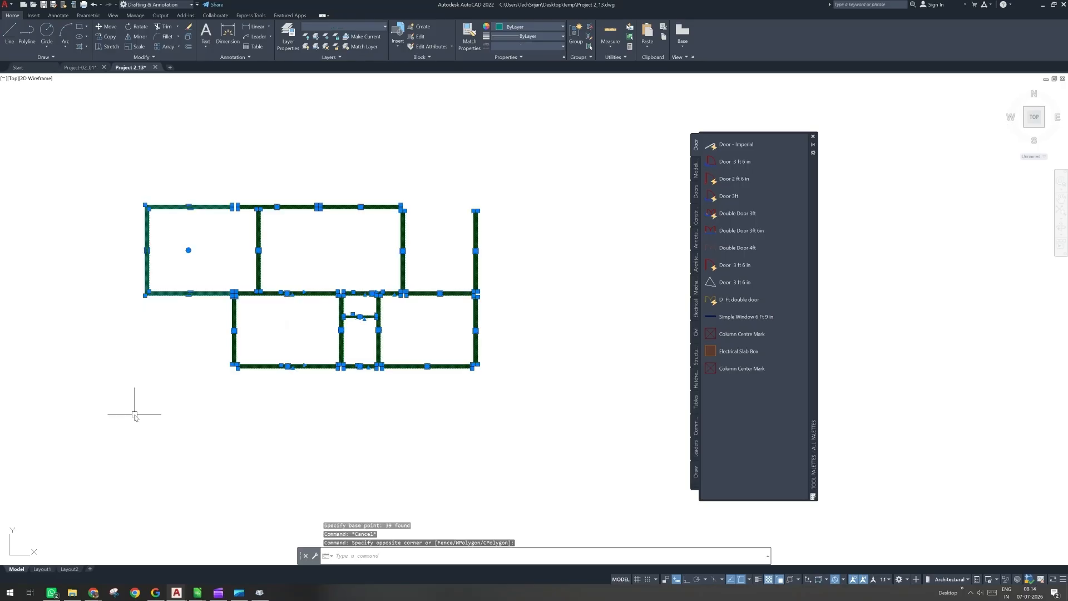
key("ctrl+shift+c")
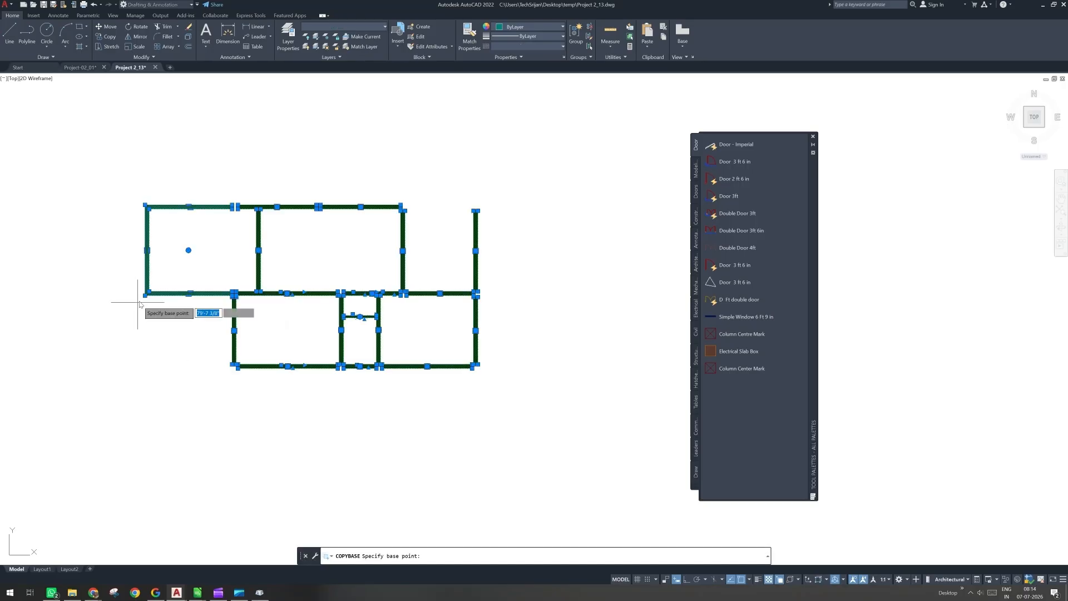
left_click(145, 295)
scroll(145, 339, "down", 3)
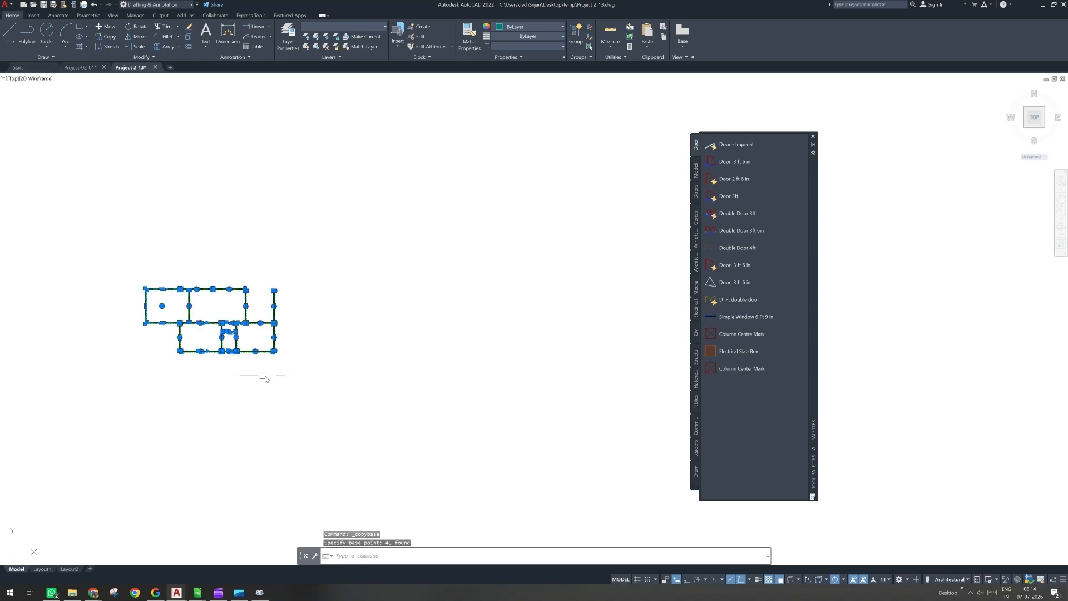
key("ctrl+v")
left_click(460, 334)
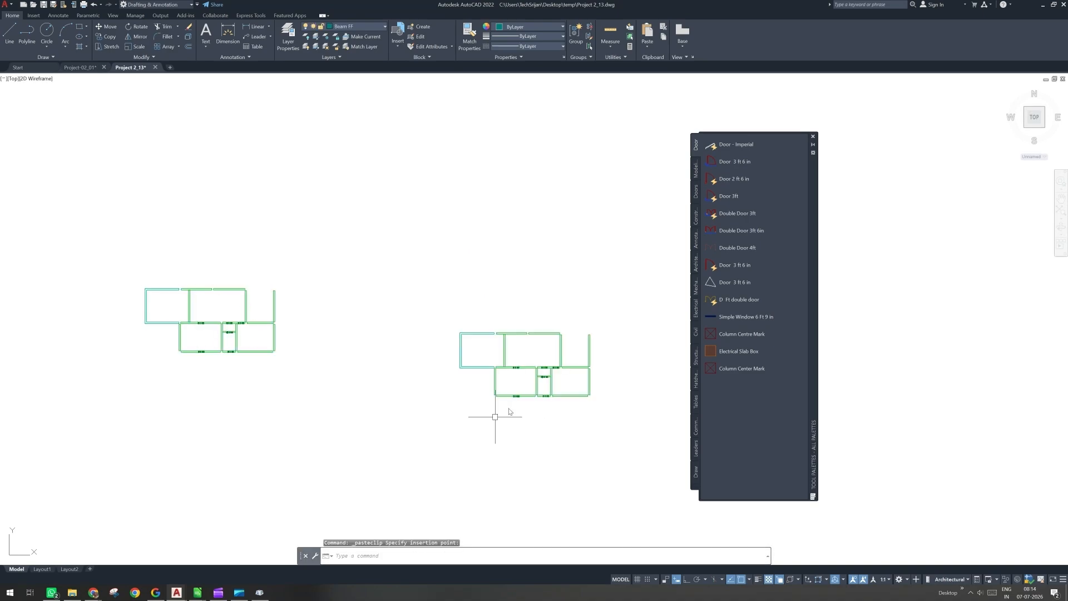
Step: Isolate the Beam Plinth layer by picking the outline of an upper beam in the pasted copy
scroll(608, 329, "up", 2)
scroll(546, 350, "up", 2)
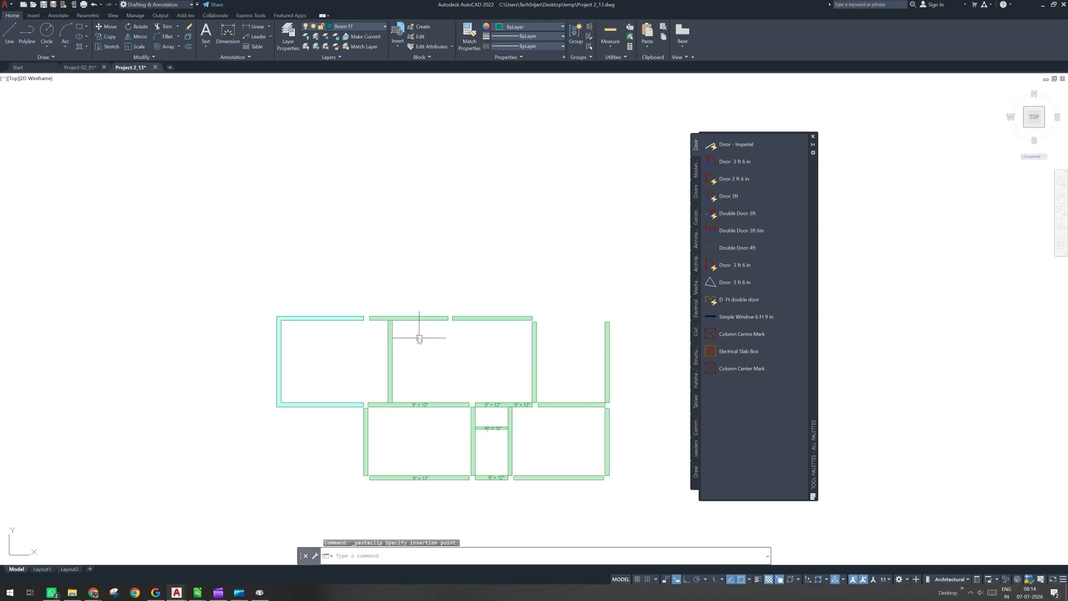
left_click(418, 321)
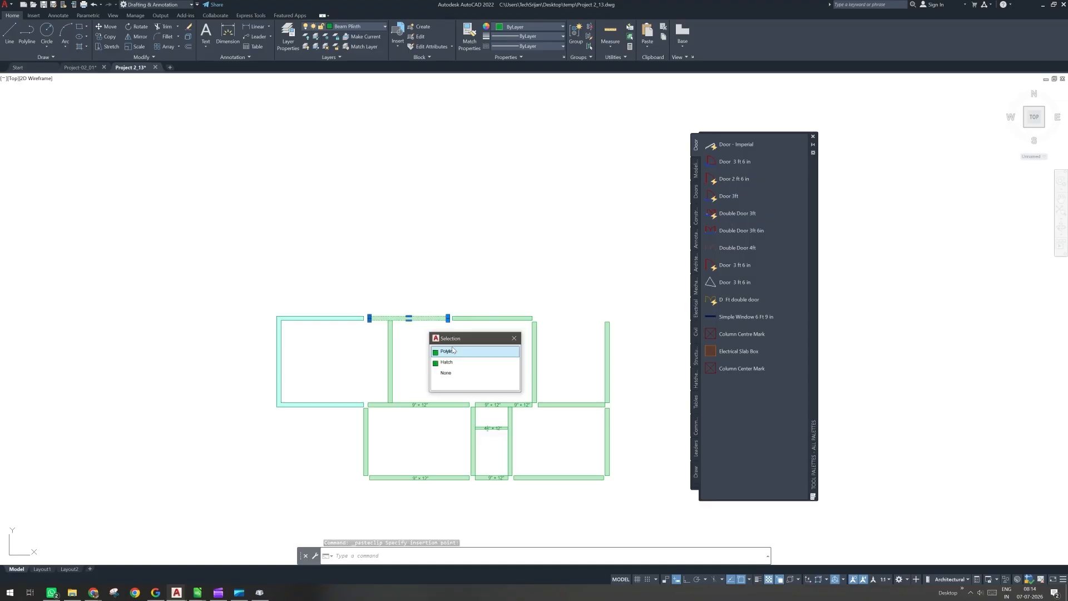
left_click(450, 351)
left_click(316, 36)
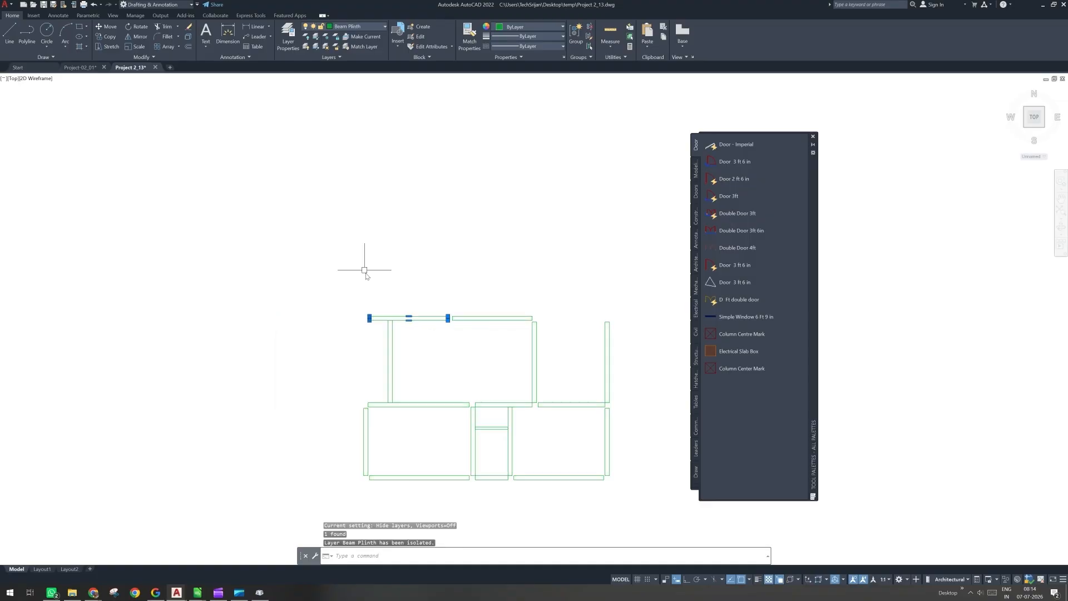
scroll(365, 270, "down", 2)
left_click(563, 265)
key("Escape")
key("Escape")
key("Escape")
key("Escape")
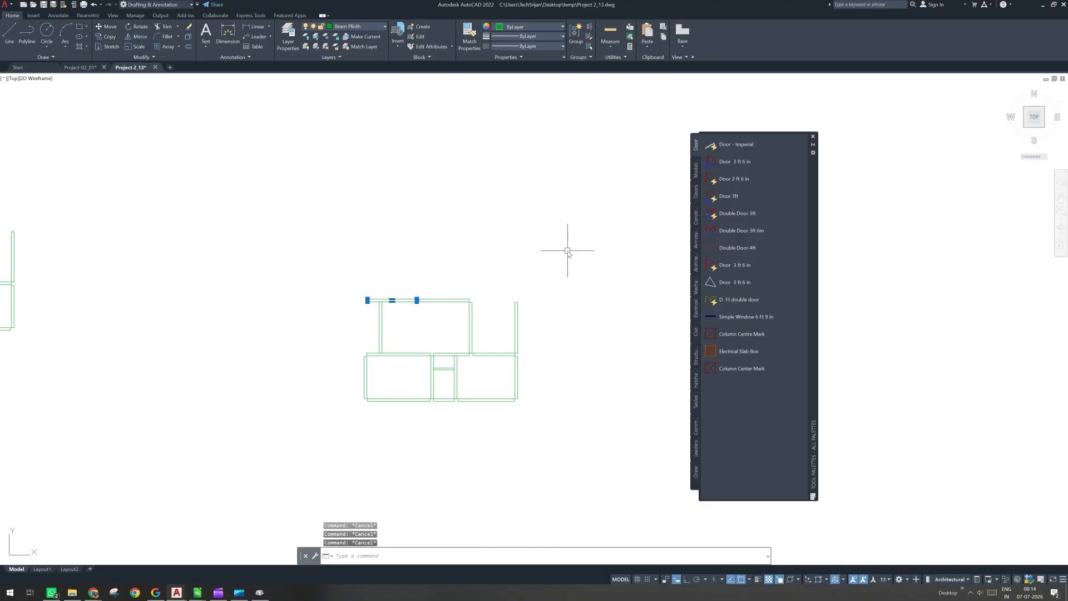
Step: Turn on the Beam FF layer and move all plinth beam outlines of the pasted copy onto it
left_click(567, 250)
left_click(327, 427)
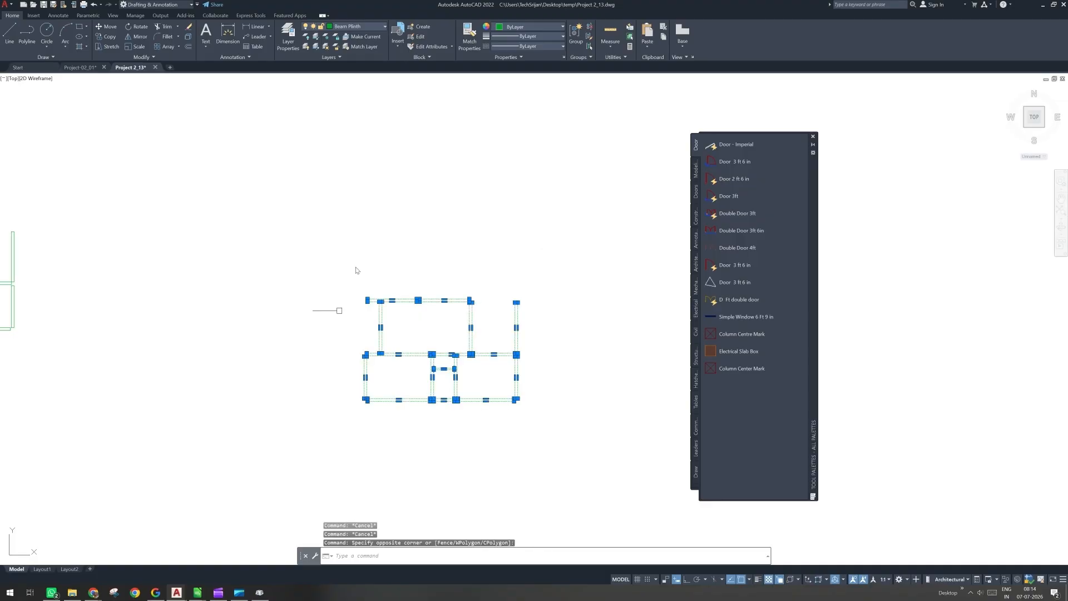
left_click(351, 28)
left_click(307, 67)
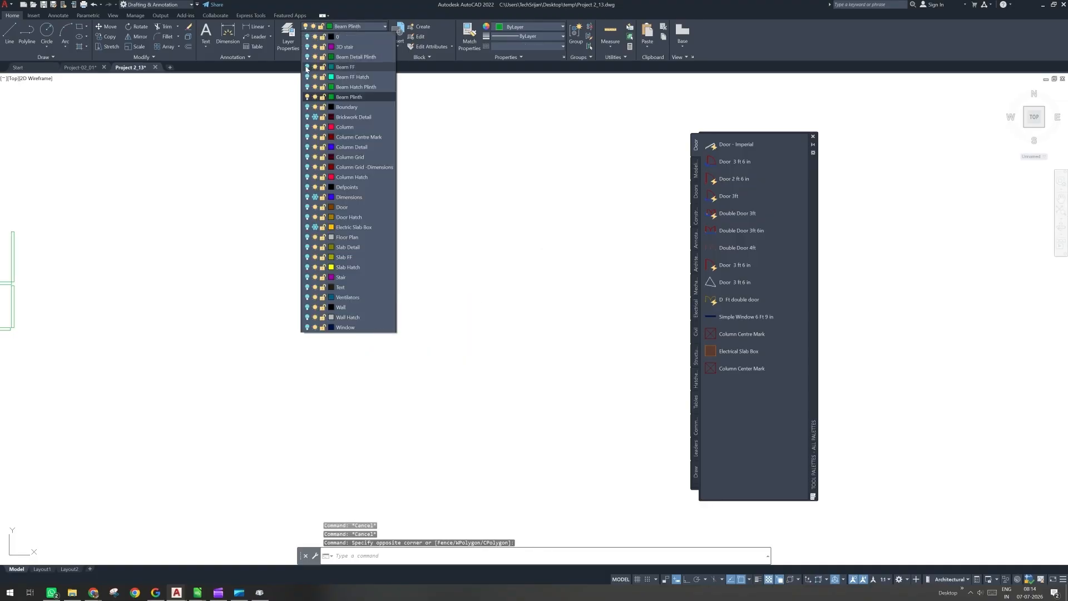
left_click(307, 67)
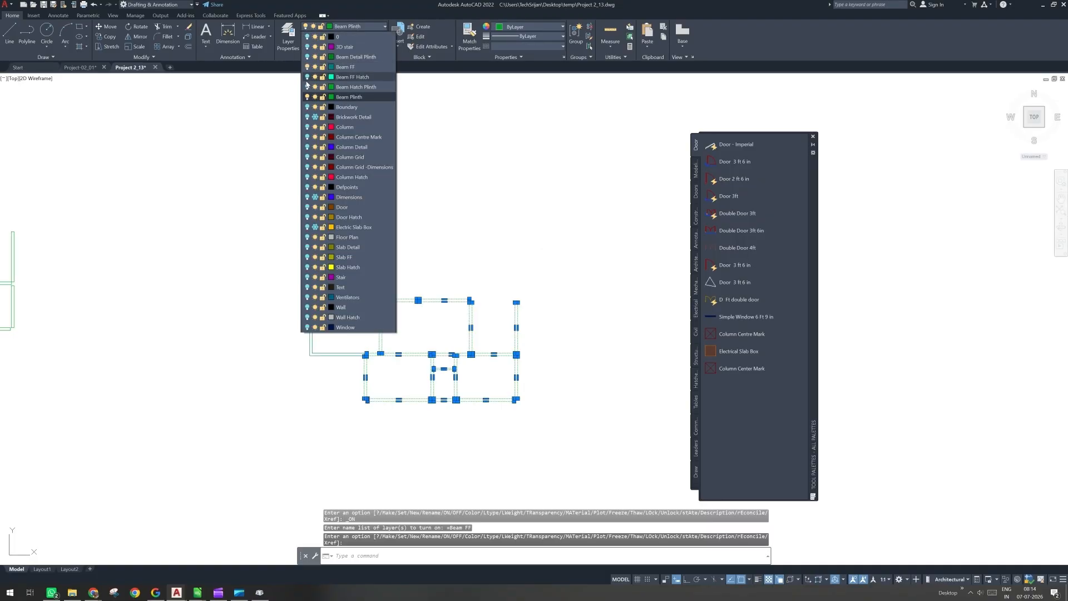
left_click(350, 66)
key("Escape")
key("Escape")
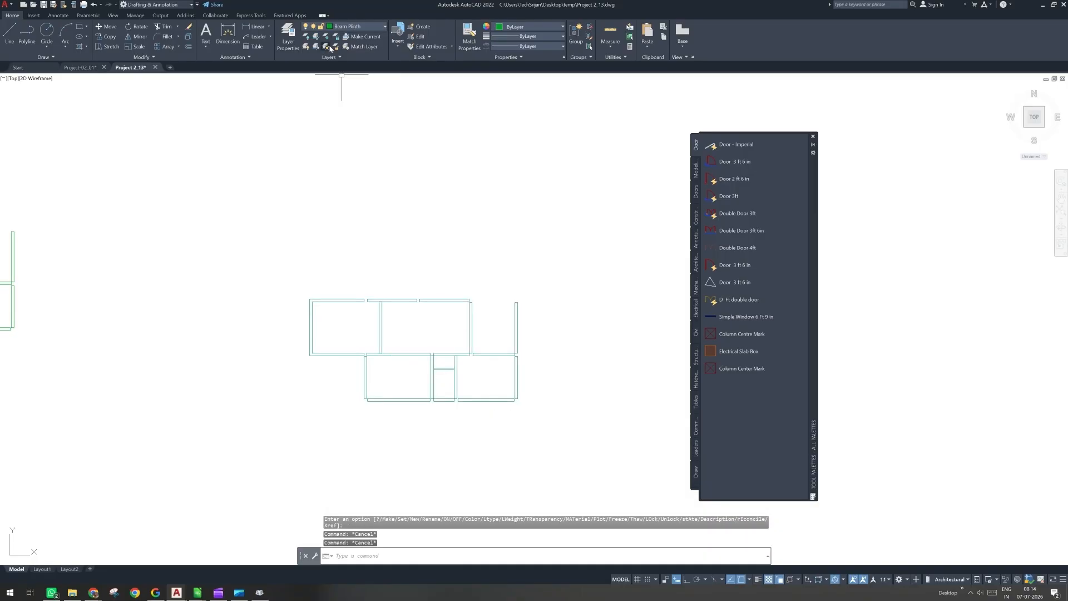
Step: End the layer isolation and turn on all layers
left_click(307, 38)
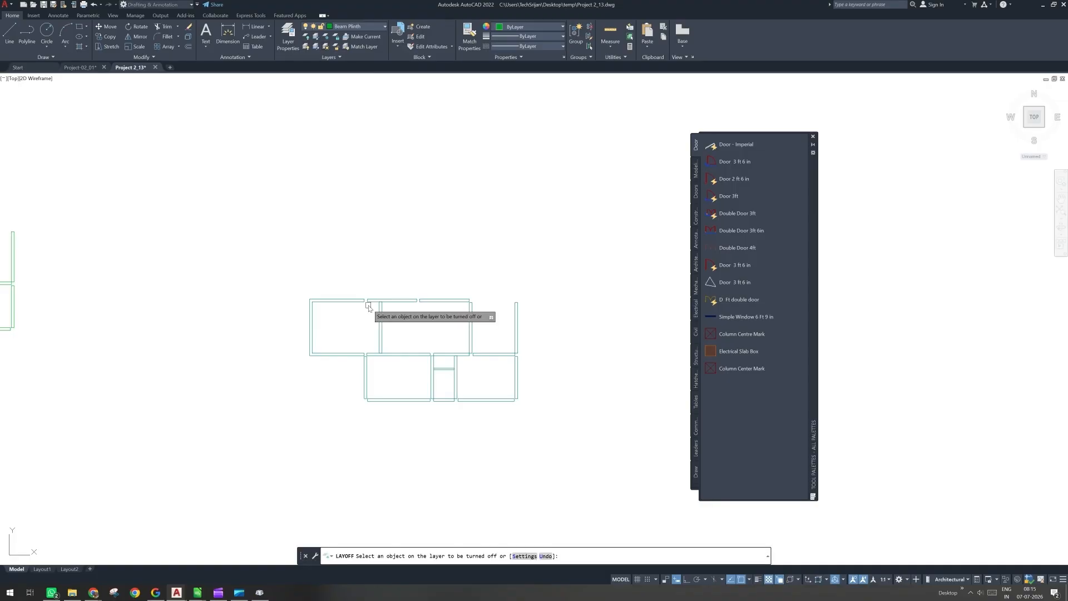
key("Escape")
left_click(357, 27)
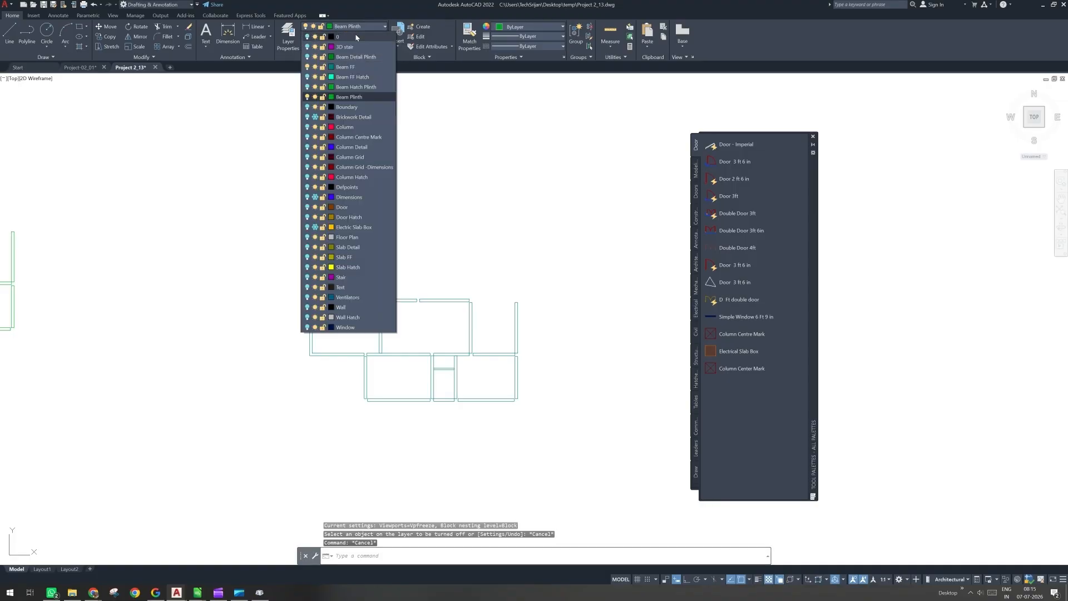
left_click(308, 87)
left_click(306, 47)
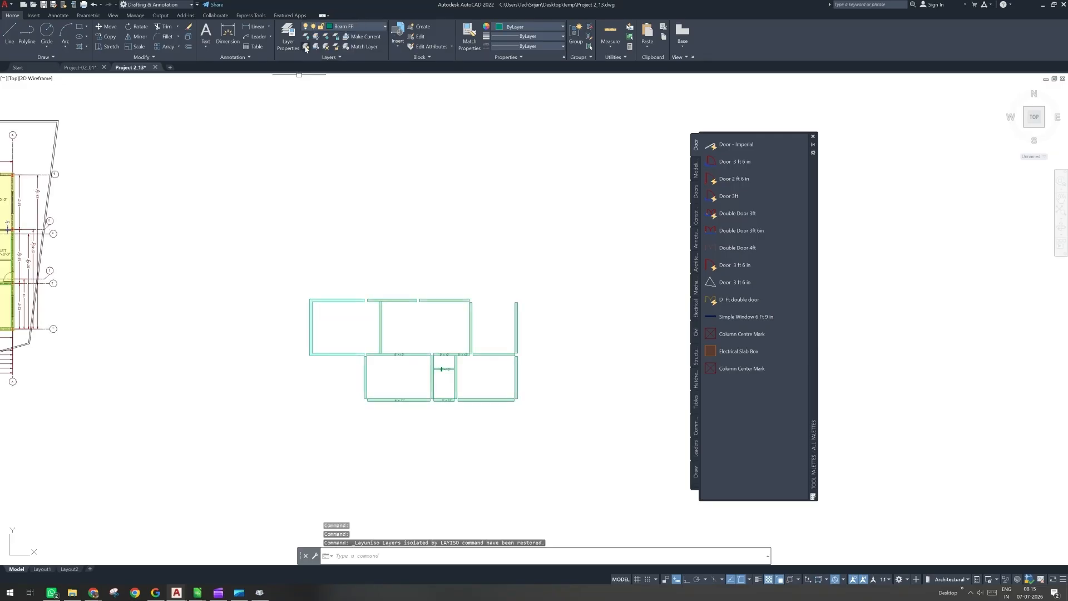
left_click(306, 48)
Step: Select the plinth hatches in the pasted copy with the Hatch selection filter and move them to the Beam FF Hatch layer
scroll(412, 334, "up", 2)
type("f")
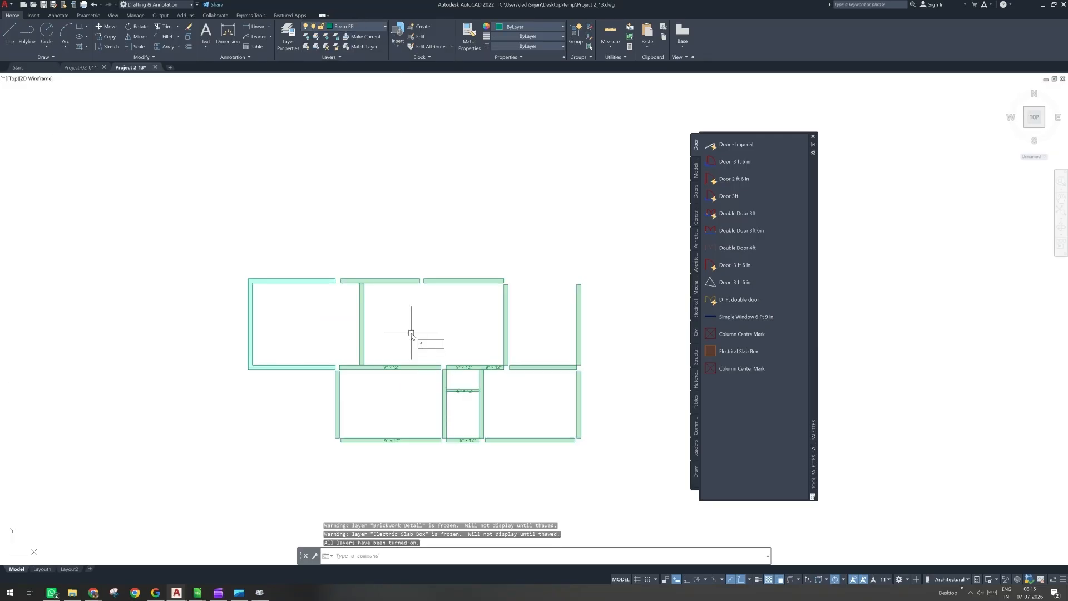
type("i")
key("Return")
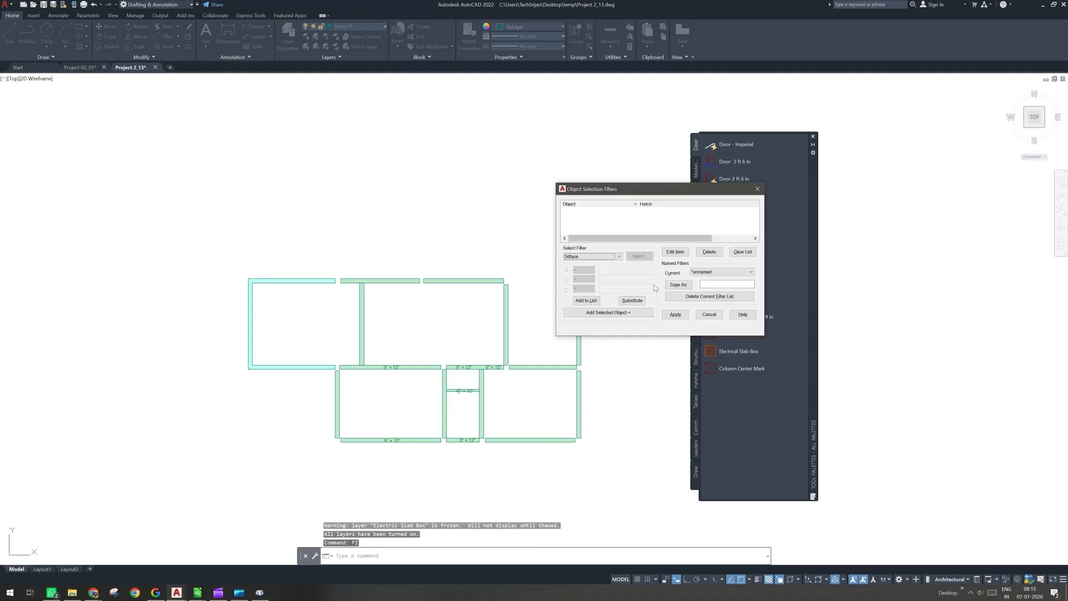
left_click(675, 314)
left_click(606, 238)
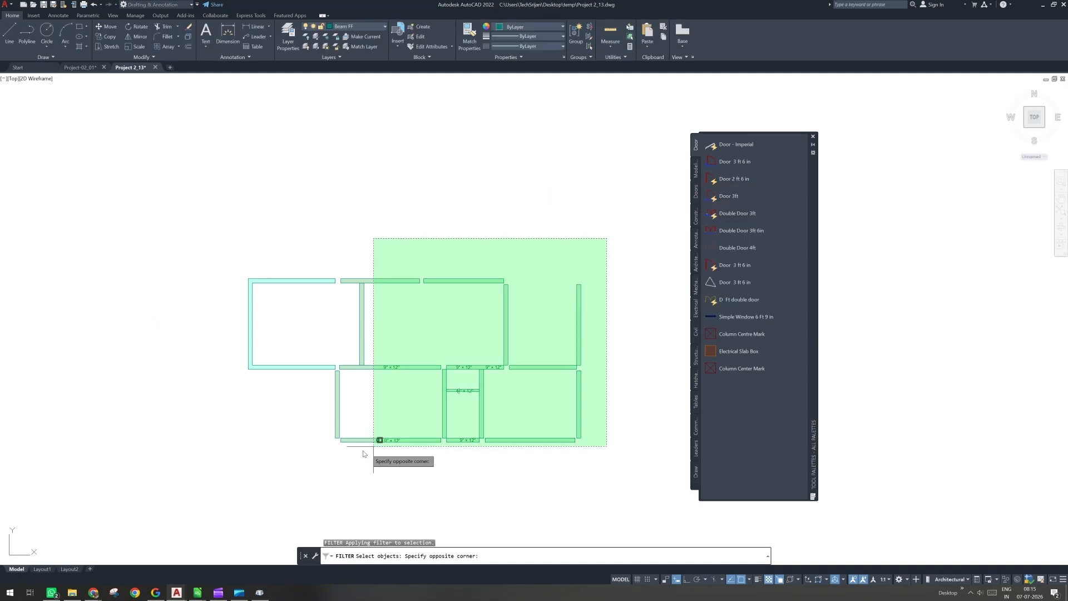
left_click(373, 445)
left_click(354, 408)
key("Return")
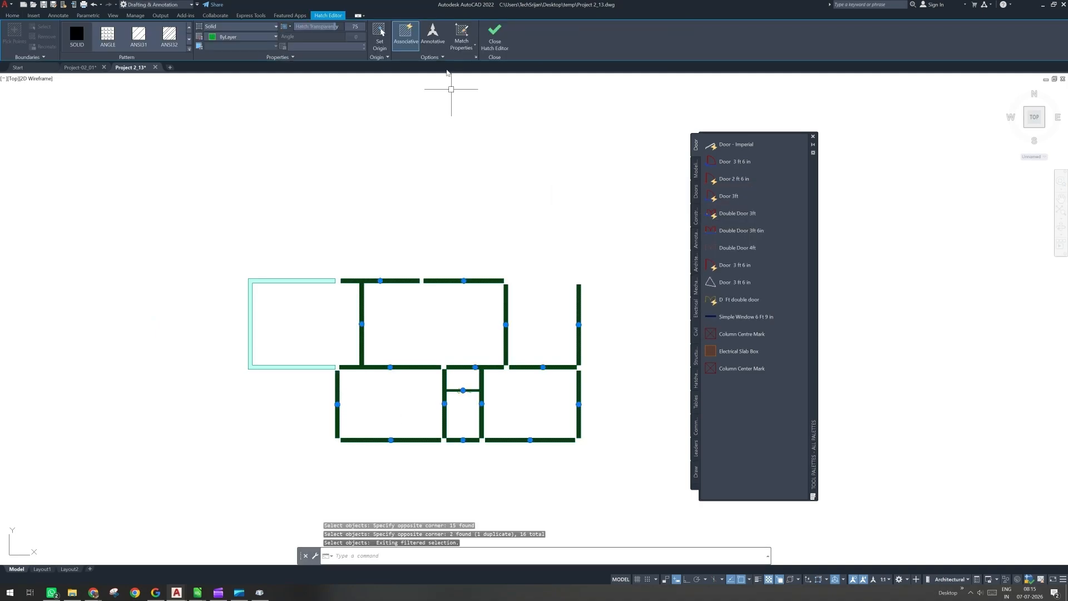
left_click(13, 16)
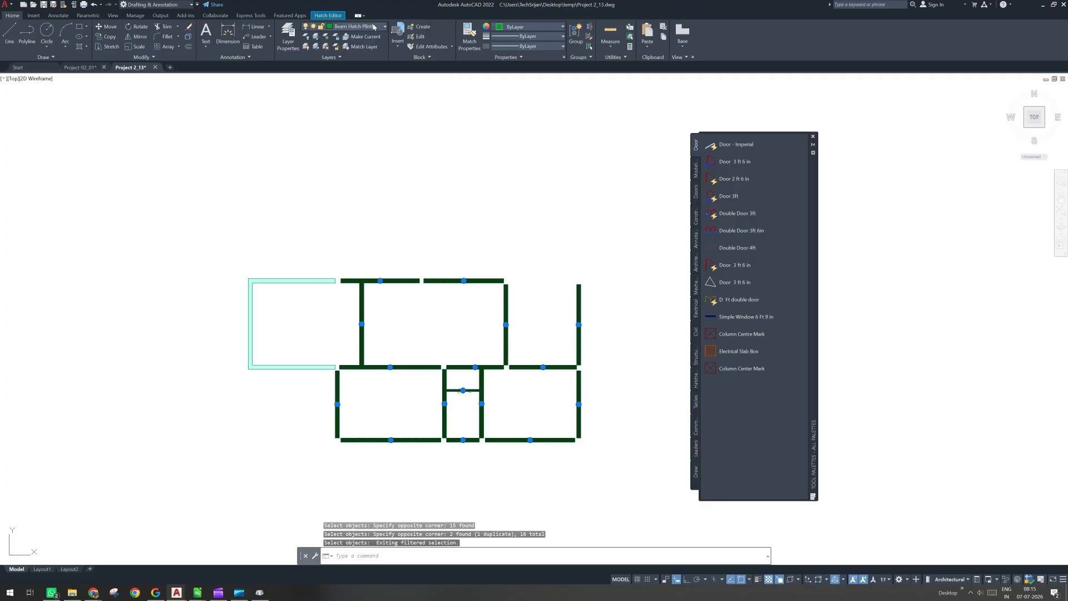
left_click(374, 26)
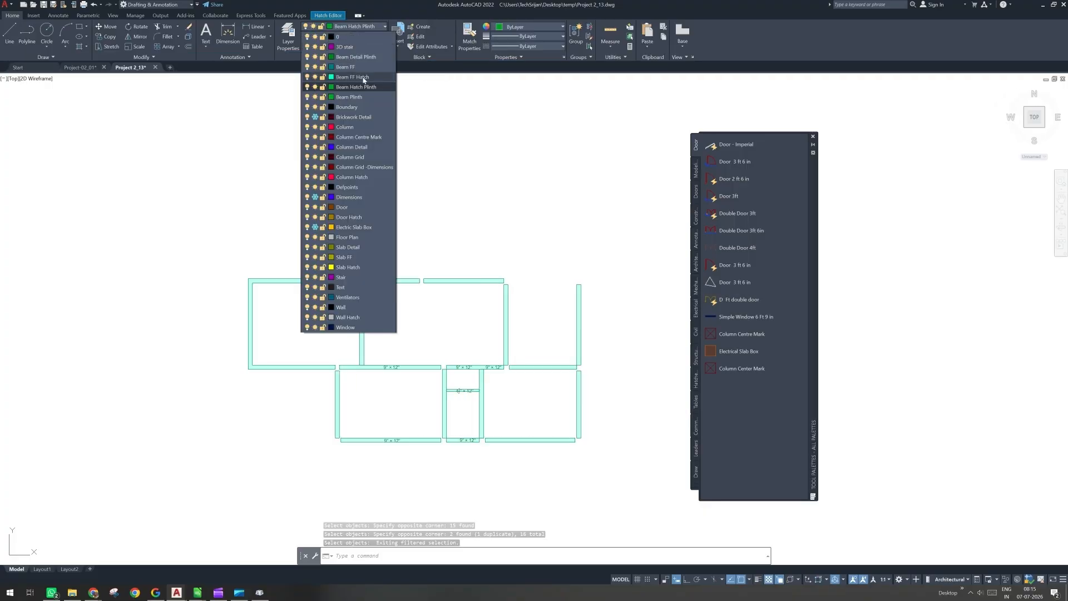
left_click(352, 77)
key("Escape")
key("Escape")
key("Escape")
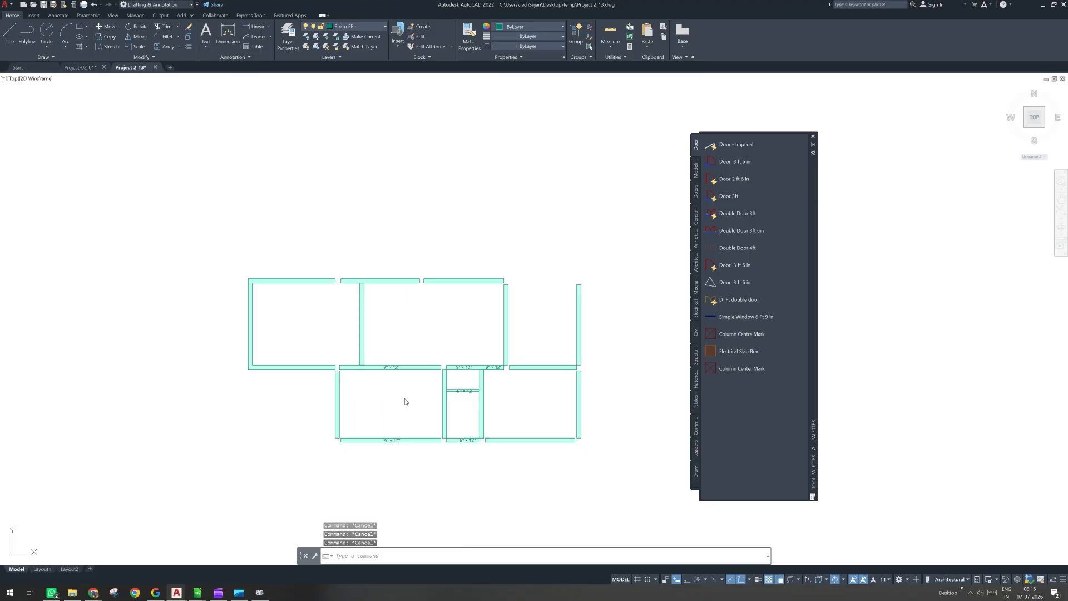
scroll(405, 402, "down", 2)
left_click(539, 287)
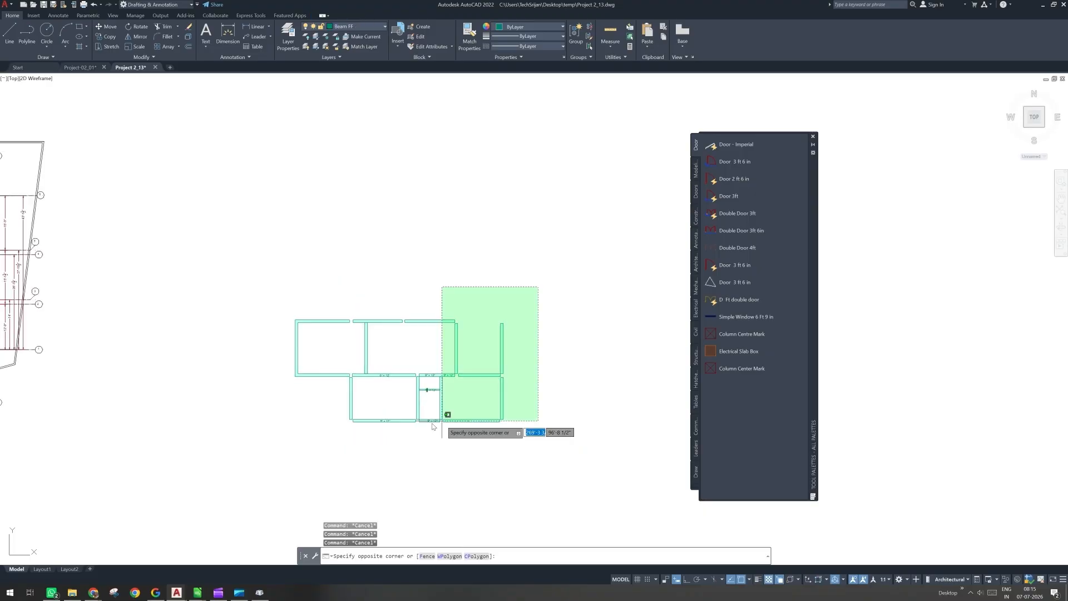
left_click(368, 399)
middle_click_drag(337, 419, 422, 425)
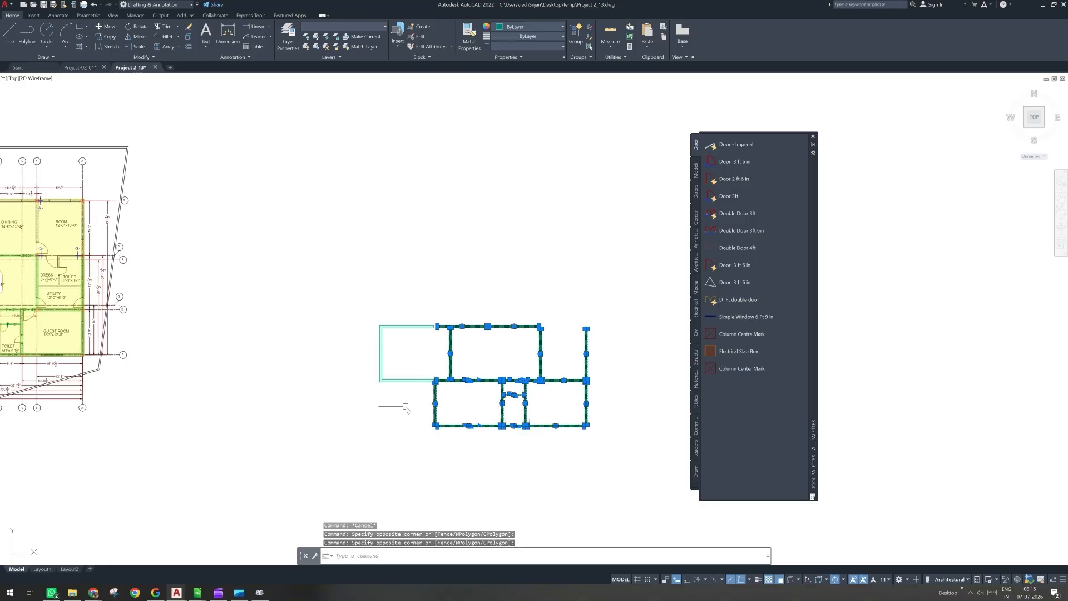
key("Escape")
Step: Delete the short, thin horizontal beam between the two middle vertical beams of the copy, together with its hatch and size label
scroll(505, 397, "up", 2)
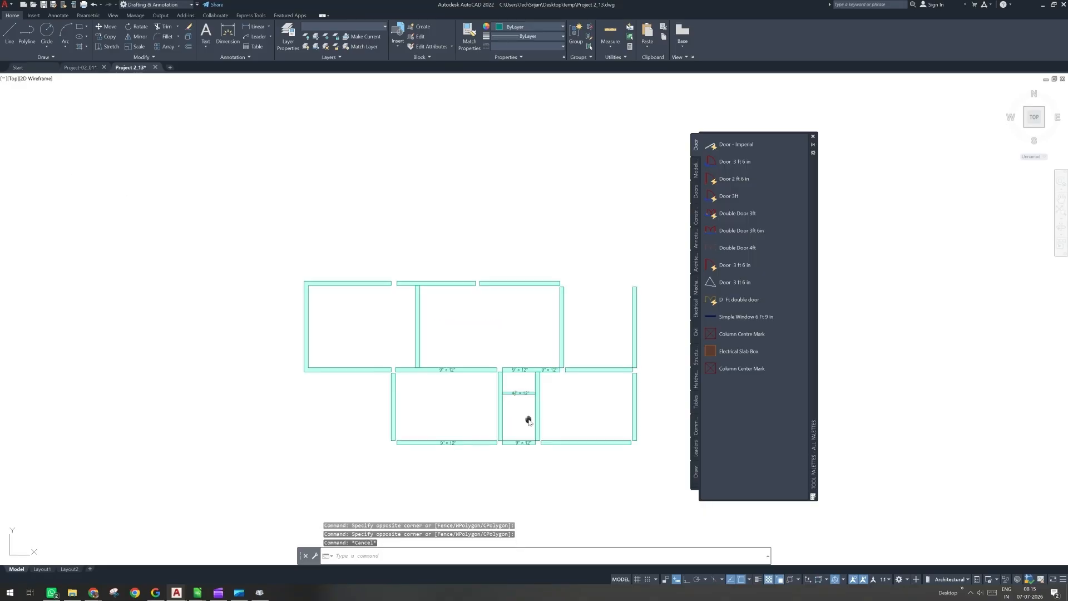
scroll(529, 422, "up", 2)
left_click(509, 371)
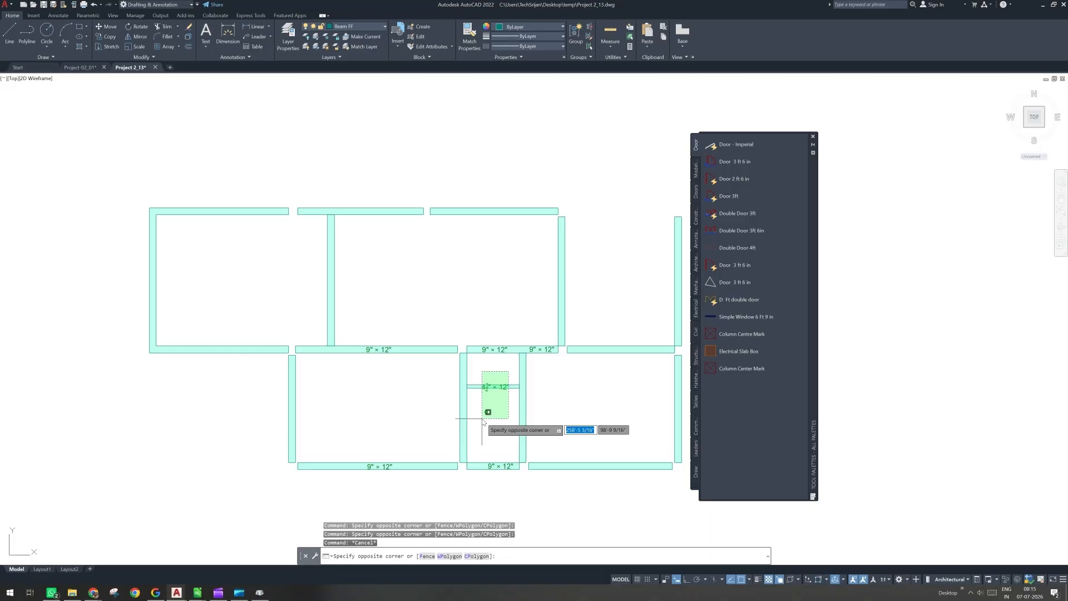
left_click(482, 419)
key("Delete")
scroll(482, 419, "down", 2)
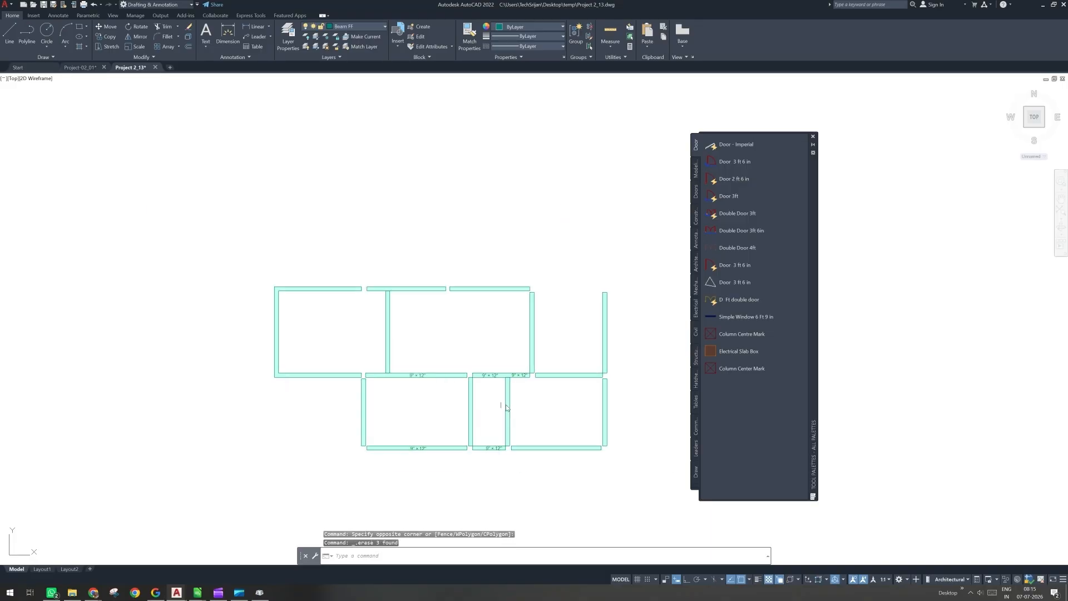
Step: Delete the 9" × 12" size labels on the middle row of beams in the copy
scroll(425, 374, "up", 2)
left_click(424, 375)
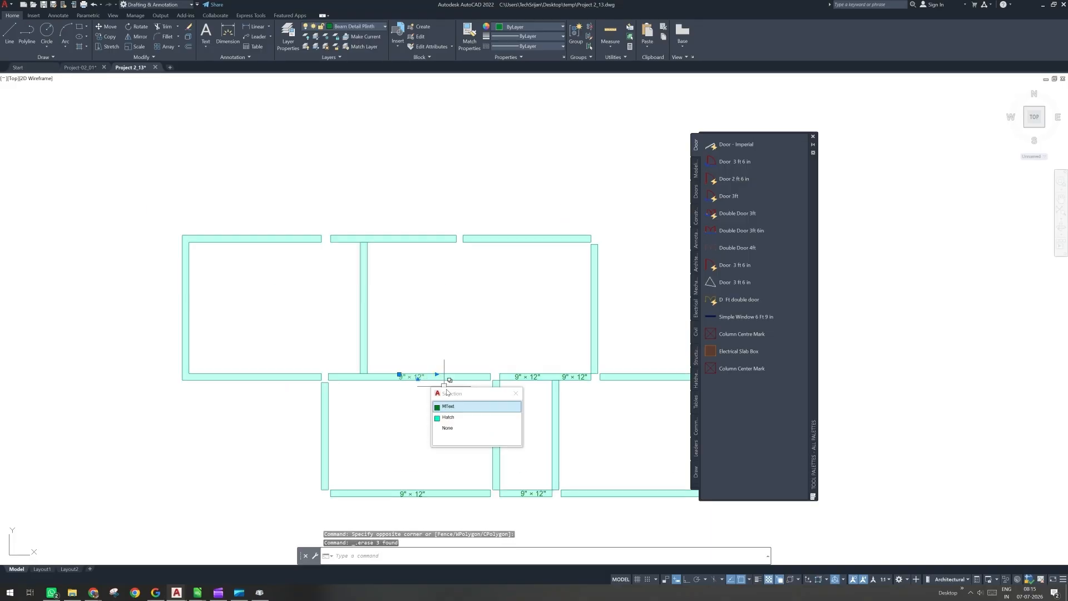
key("Delete")
left_click(509, 368)
left_click(544, 400)
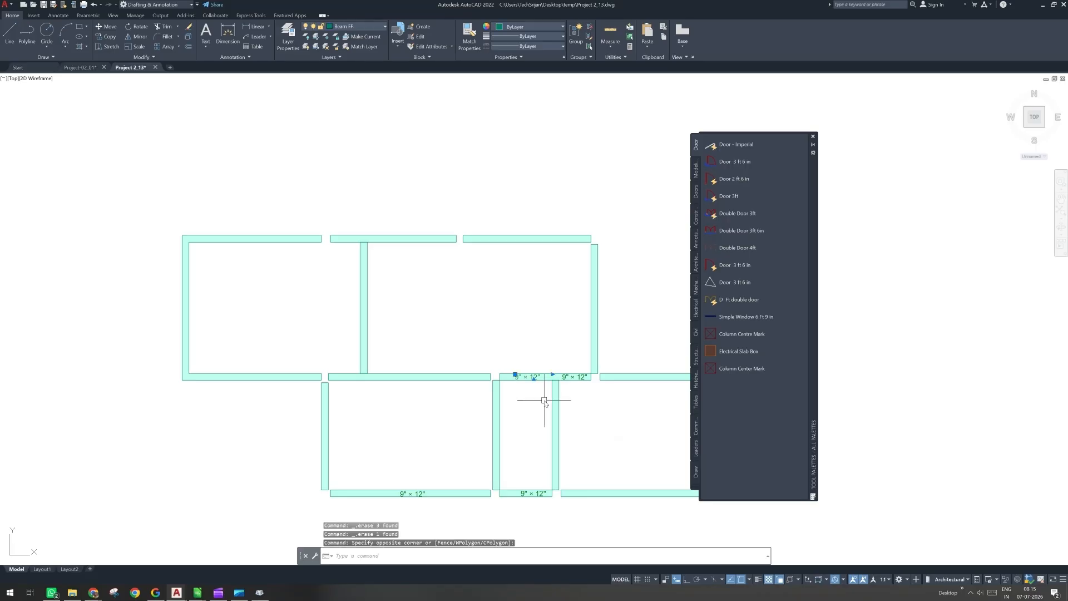
key("Delete")
left_click(551, 360)
key("Escape")
Step: Delete the two 9" × 12" size labels on the lowest row of beams in the copy
middle_click_drag(528, 465, 486, 415)
left_click(475, 428)
left_click(502, 468)
key("Delete")
left_click(345, 422)
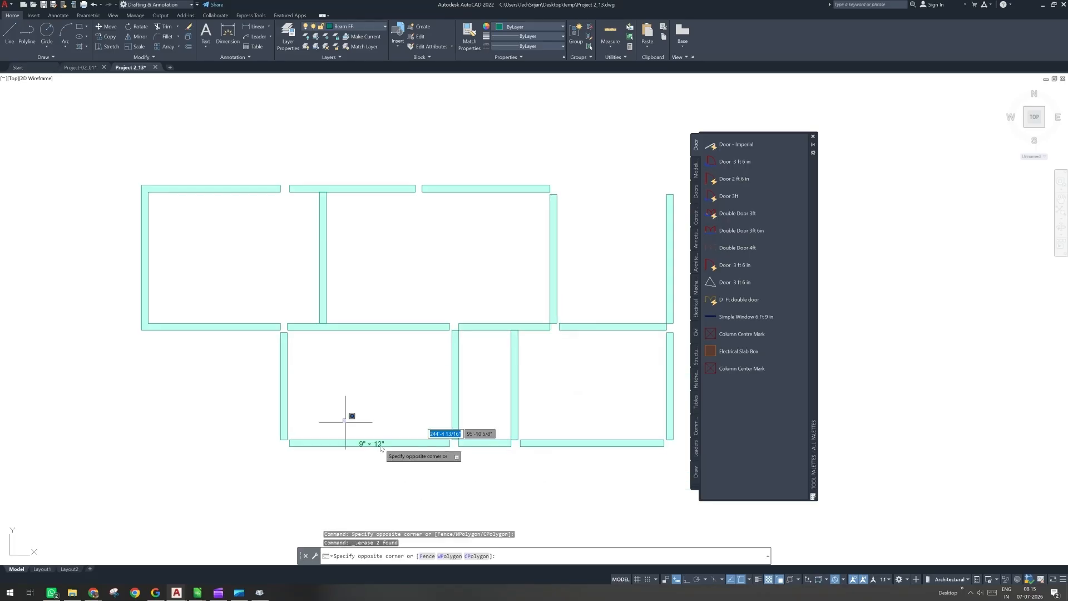
left_click(381, 448)
key("Delete")
scroll(440, 470, "down", 2)
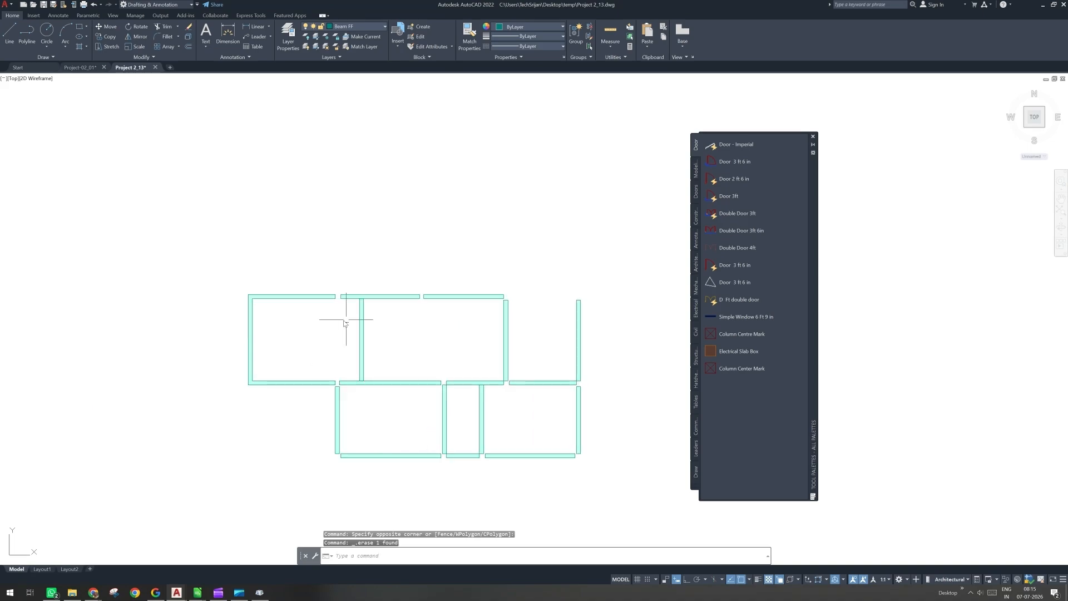
Step: Move the copied FF beams, except the porch beam, onto the floor plan, using the porch's lower-left corner as the reference point
left_click(201, 245)
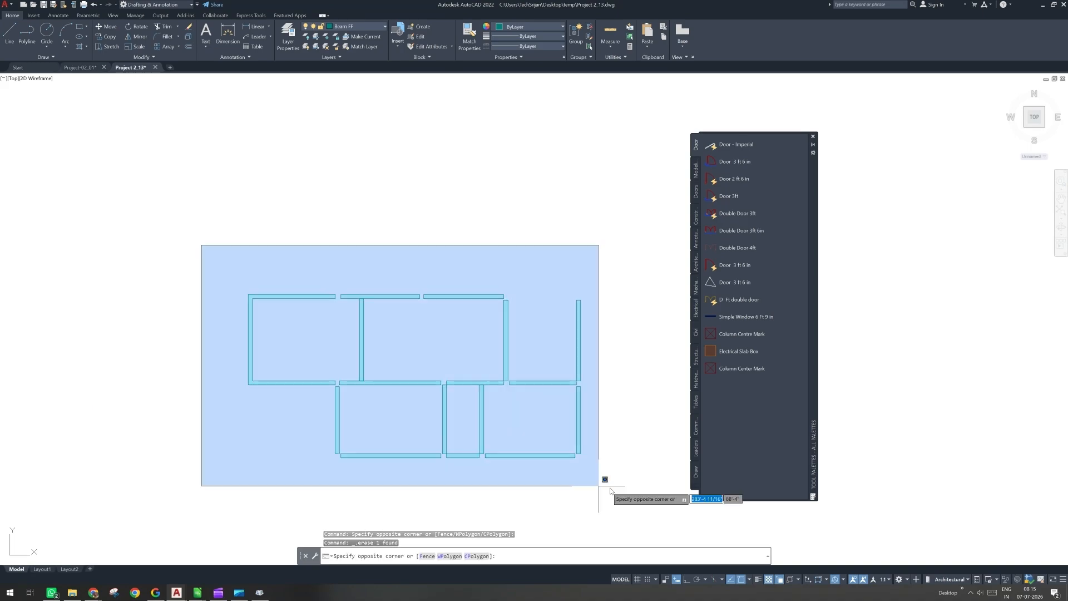
left_click(600, 486)
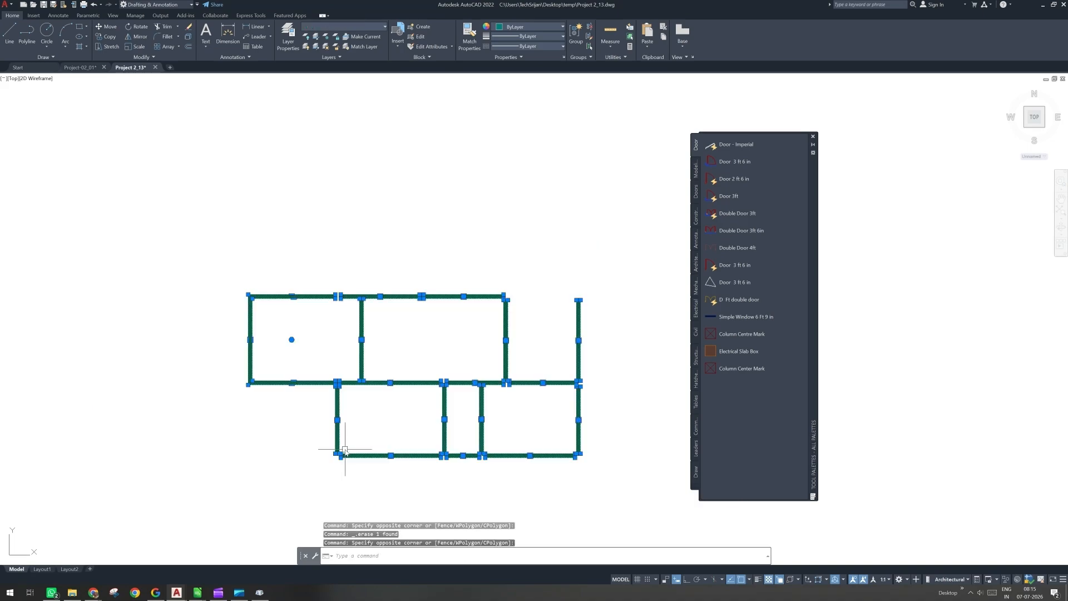
left_click(283, 344, "shift")
left_click(206, 389, "shift")
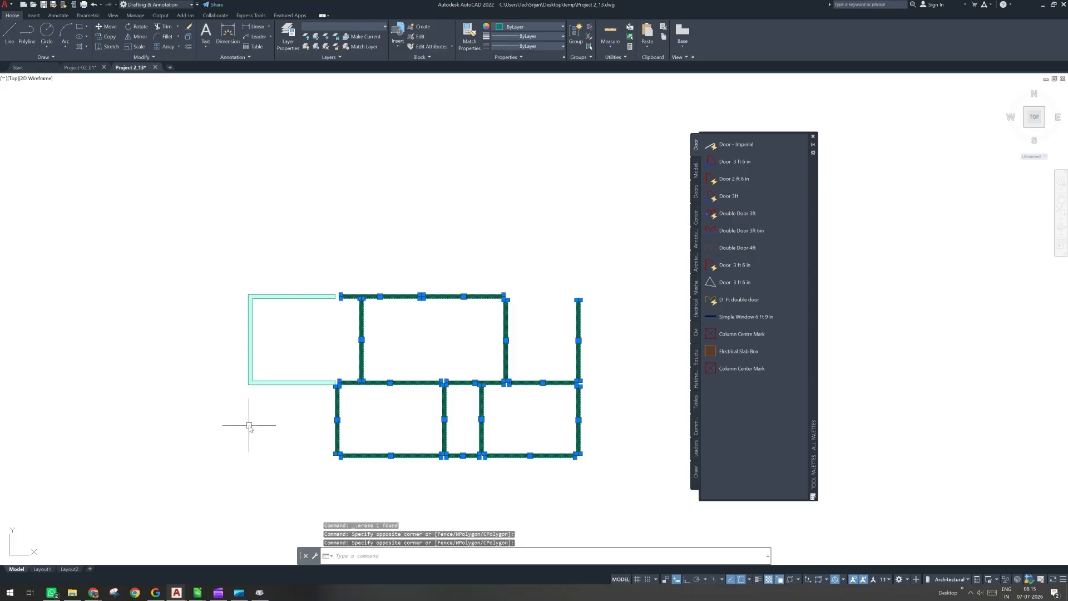
type("M")
key("Return")
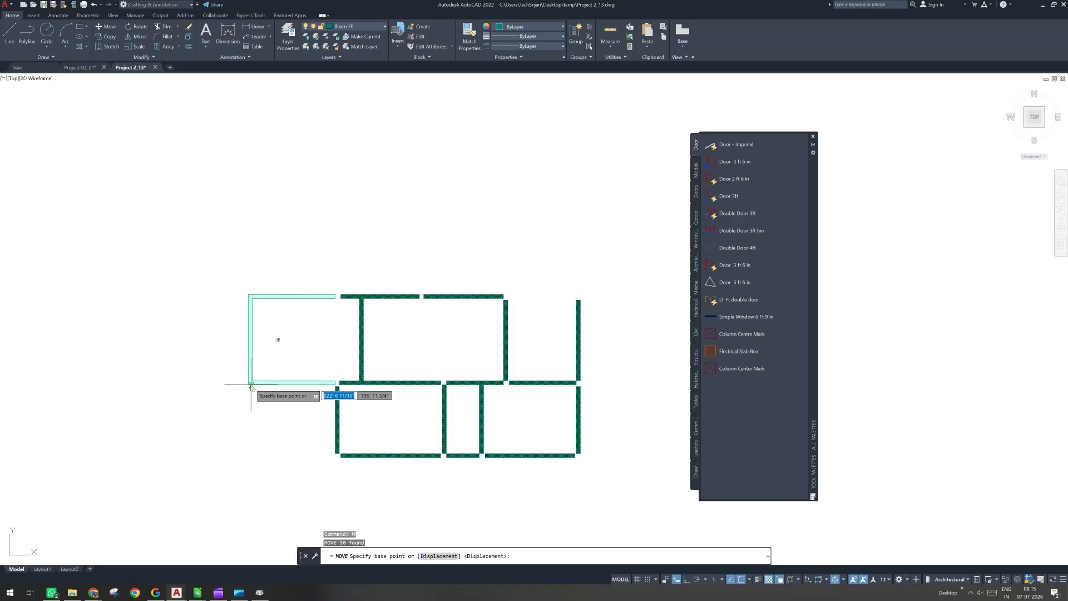
left_click(251, 384)
scroll(409, 411, "down", 4)
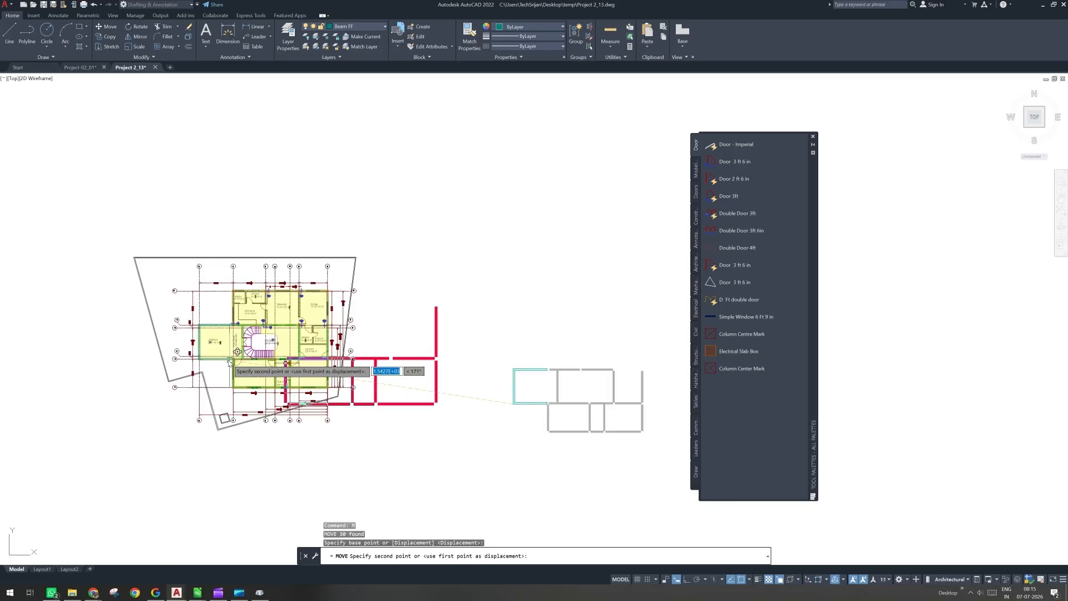
scroll(229, 363, "up", 6)
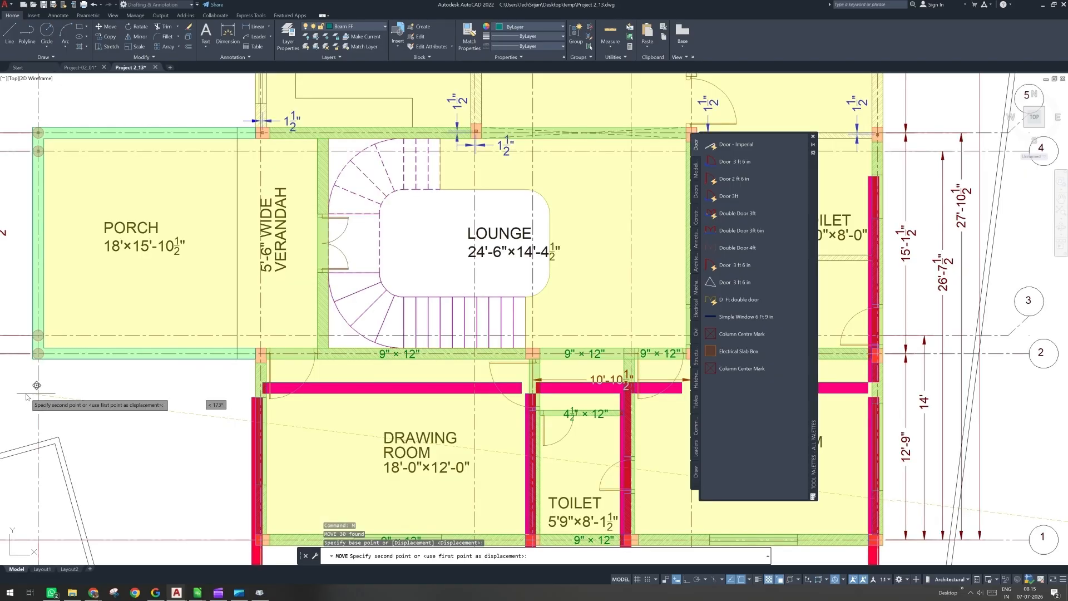
left_click(40, 351)
key("Escape")
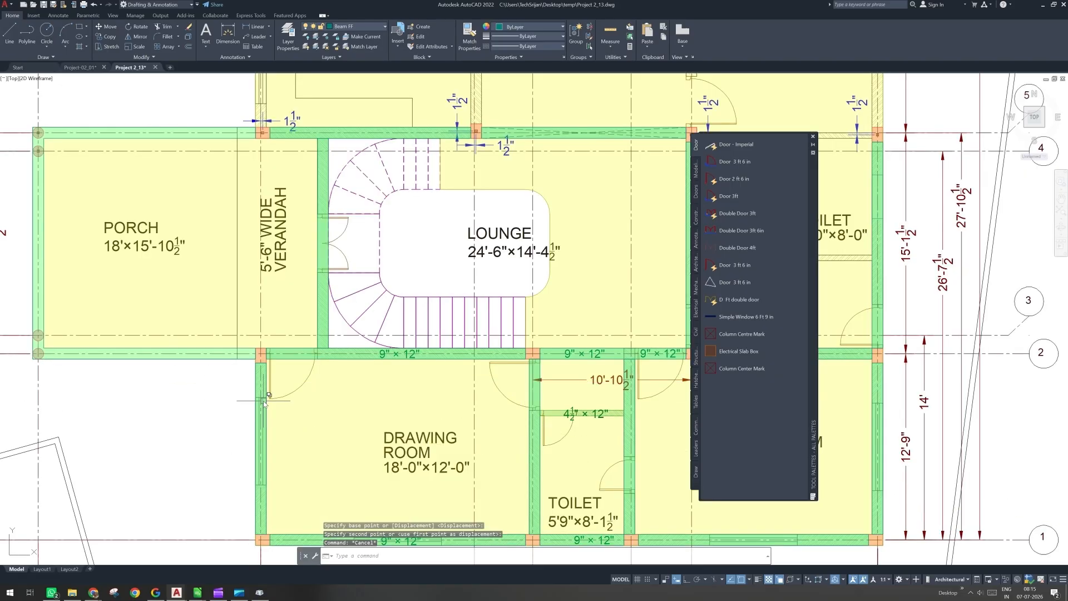
Step: Isolate the layers of the porch's FF beam outline and its FF beam hatch
scroll(333, 324, "down", 2)
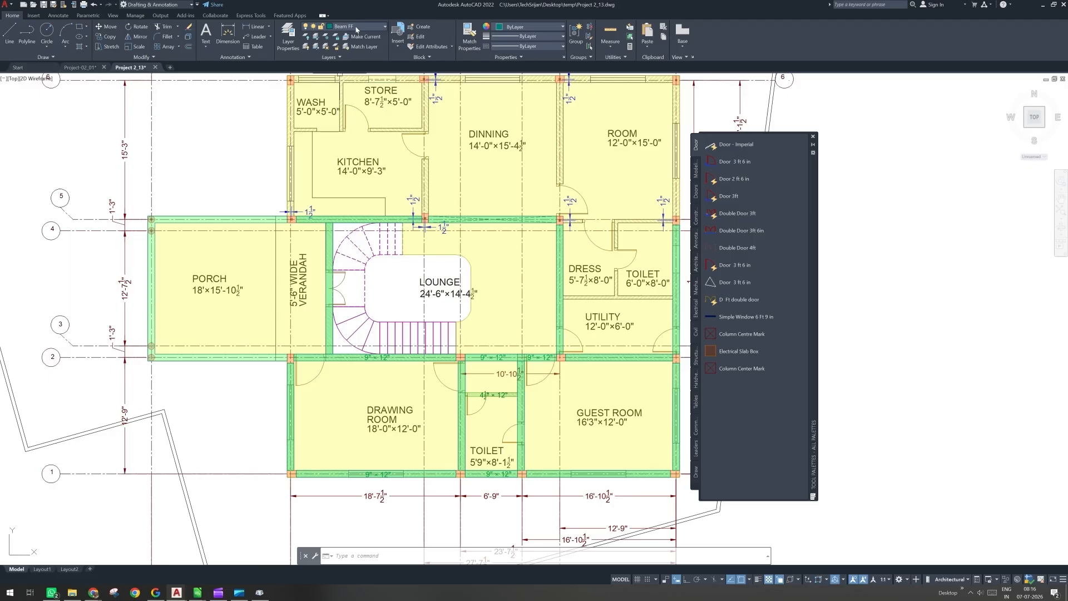
left_click(321, 40)
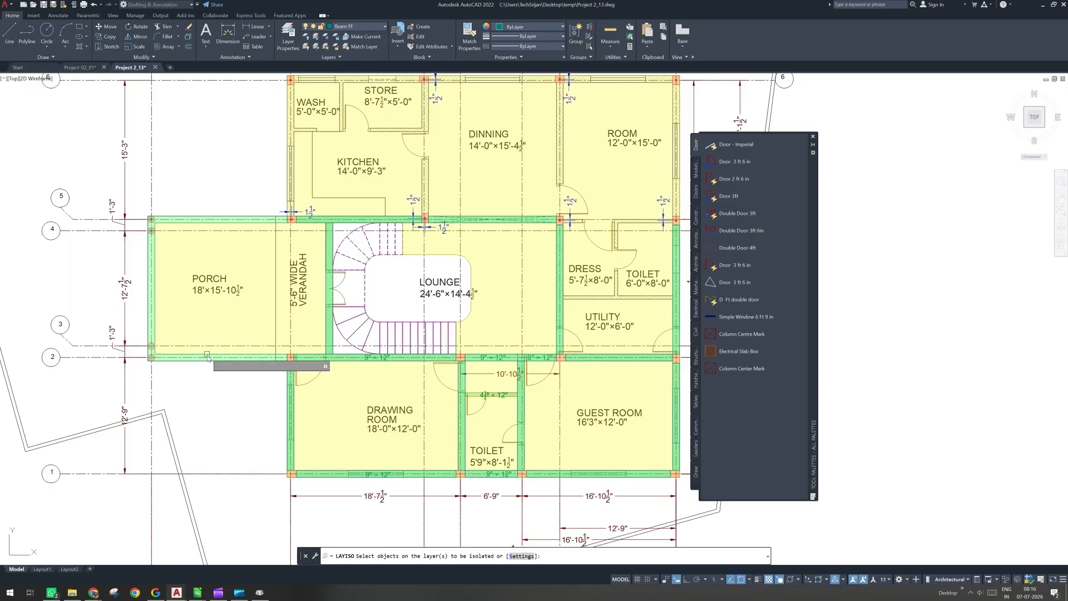
scroll(207, 357, "up", 4)
left_click(213, 362)
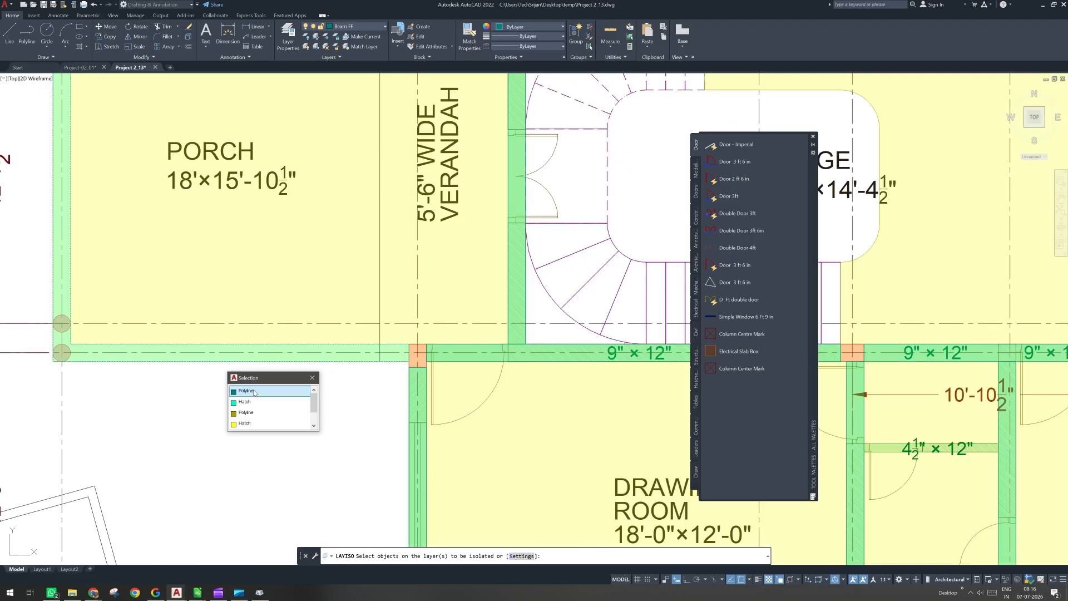
left_click(254, 392)
scroll(245, 354, "up", 2)
left_click(242, 353)
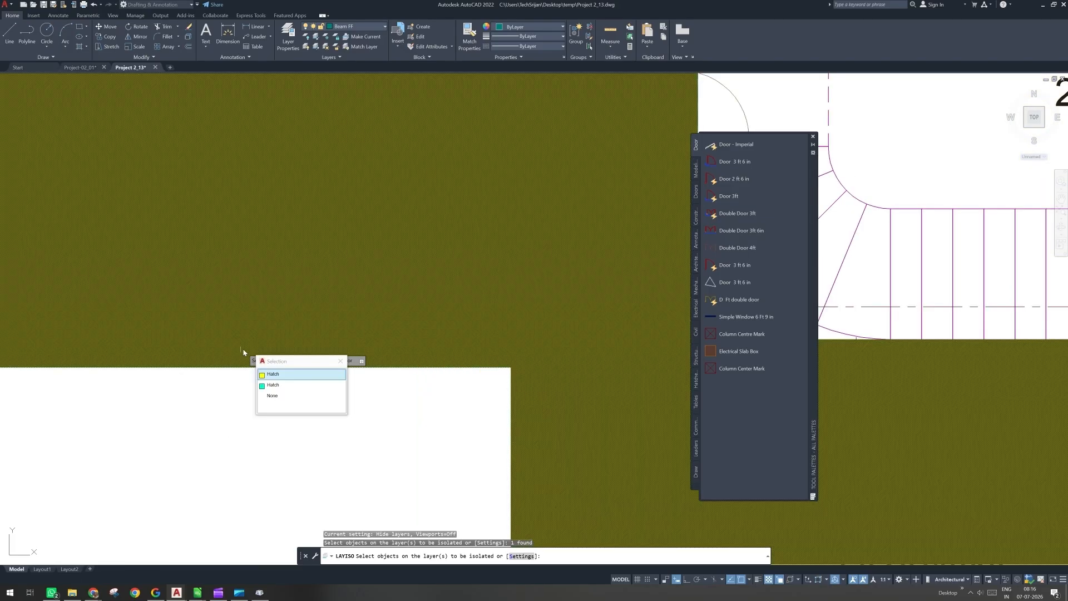
left_click(292, 386)
scroll(292, 385, "down", 2)
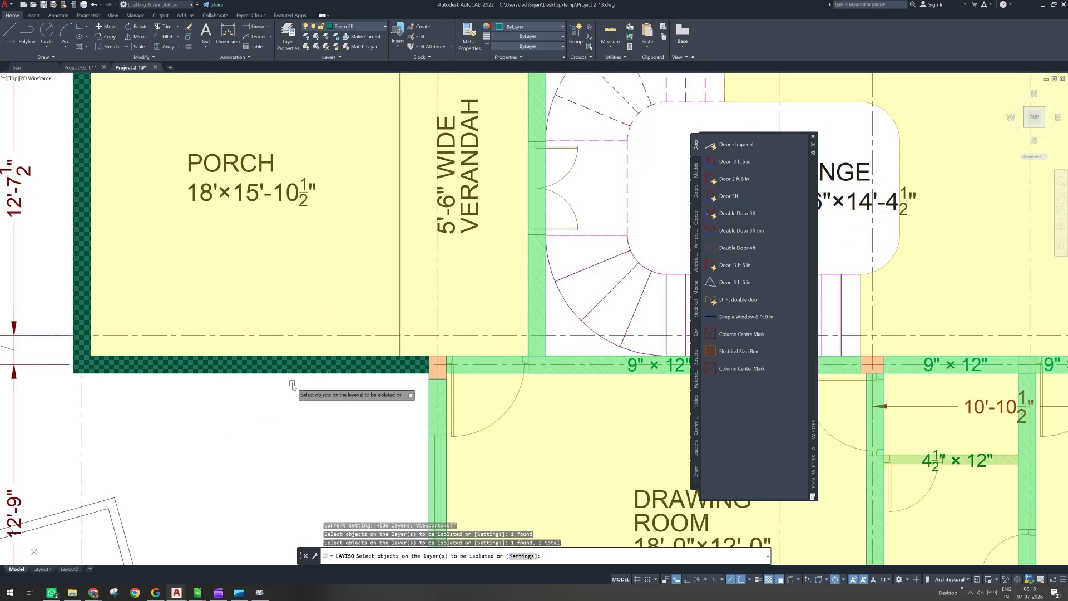
key("Return")
scroll(290, 384, "down", 2)
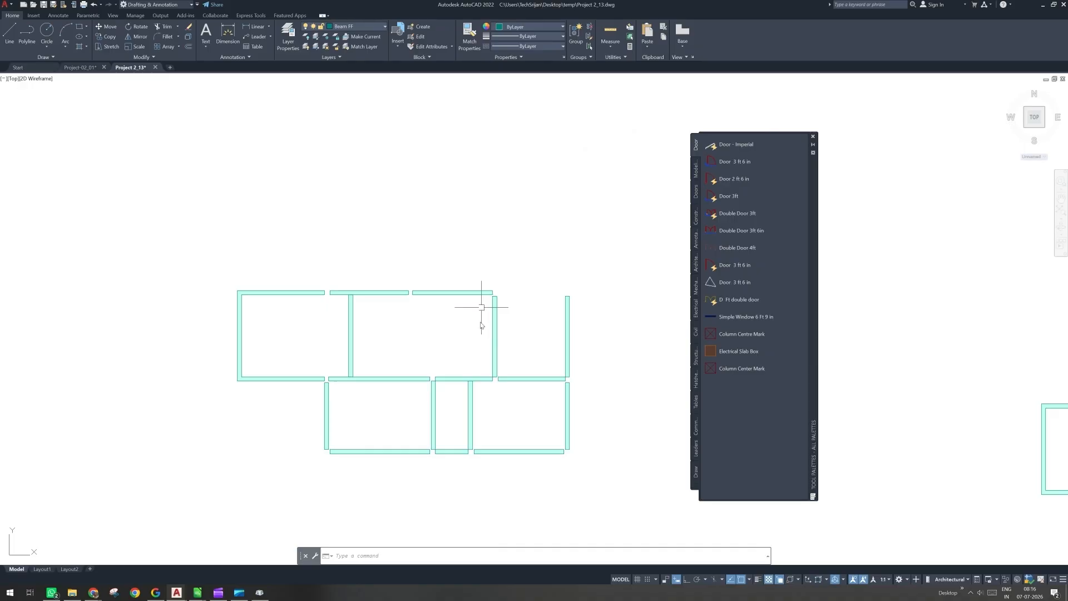
Step: Turn on the Column, Column Centre Mark and Column Hatch layers alongside the isolated FF beams
left_click(363, 28)
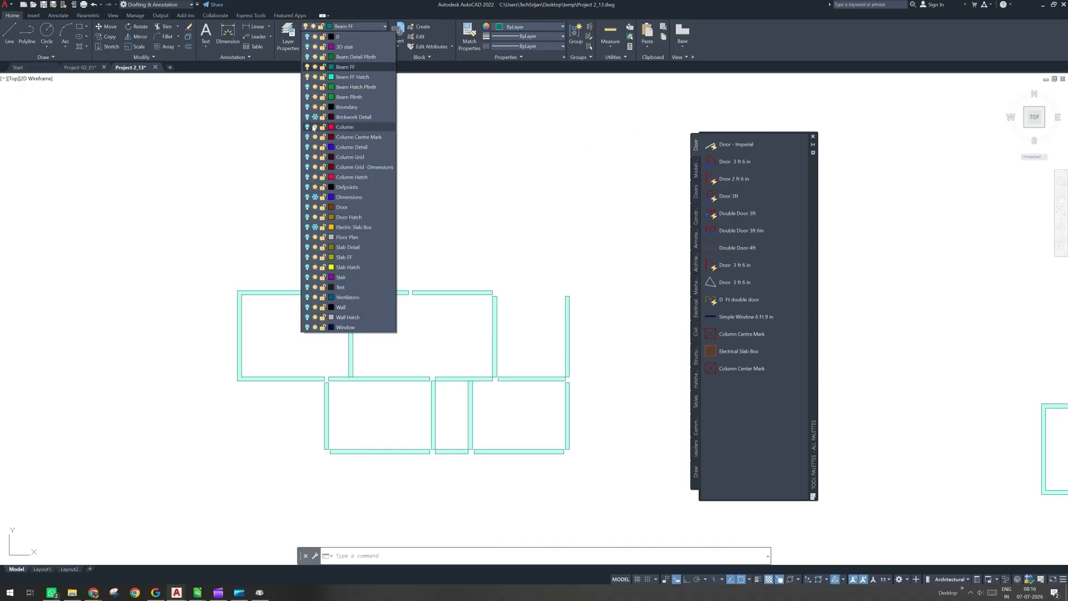
left_click(308, 127)
left_click(307, 137)
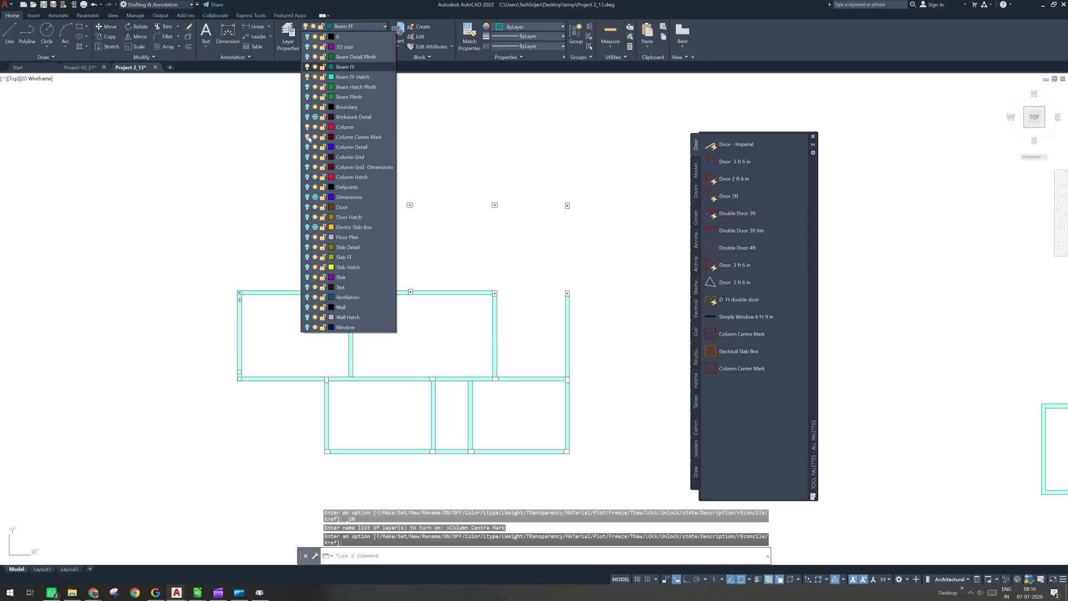
left_click(308, 177)
left_click(249, 207)
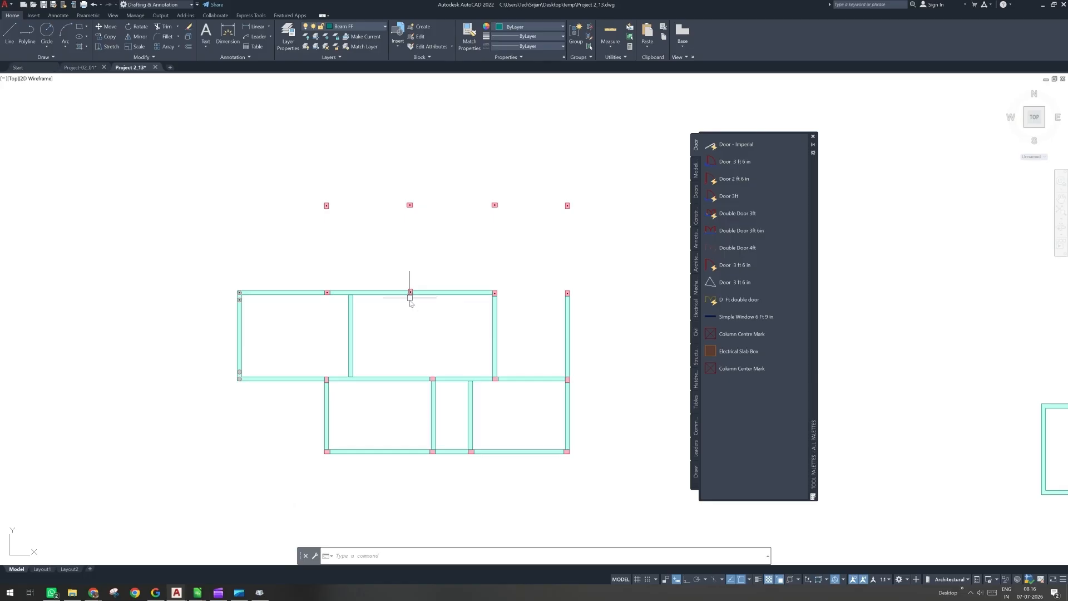
Step: Unisolate the layers to restore the full floor plan and save the drawing
left_click(316, 47)
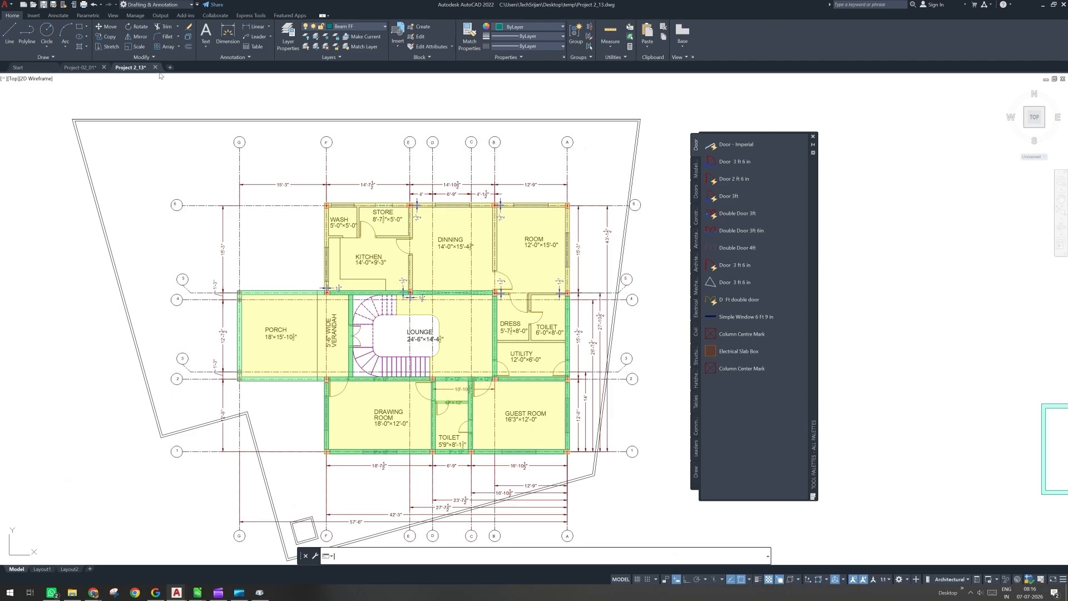
key("ctrl+s")
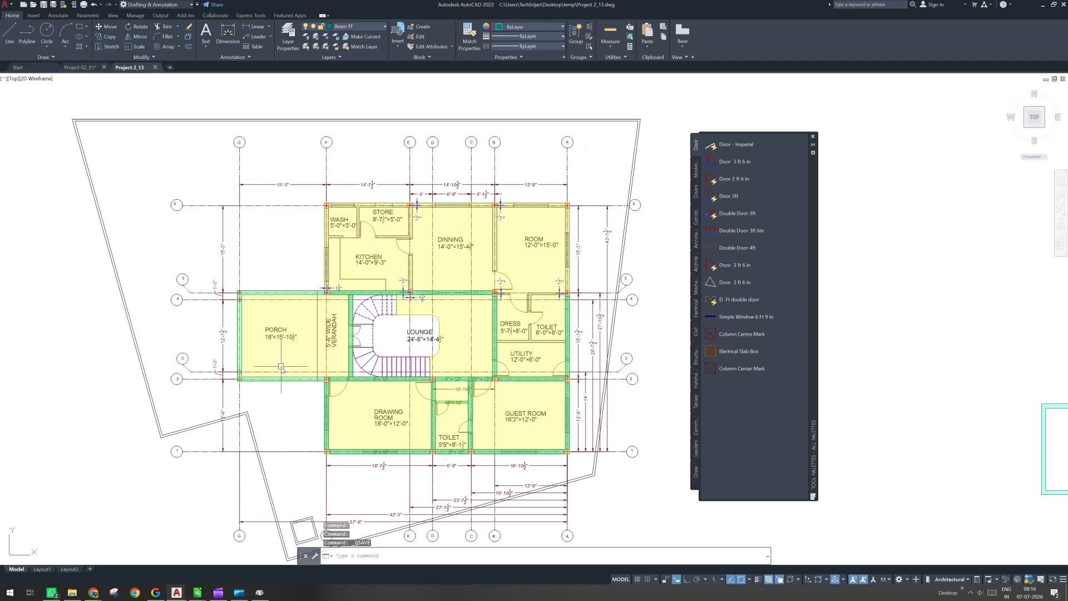
Step: Close the tool palettes to uncover the floor plan
scroll(348, 403, "up", 3)
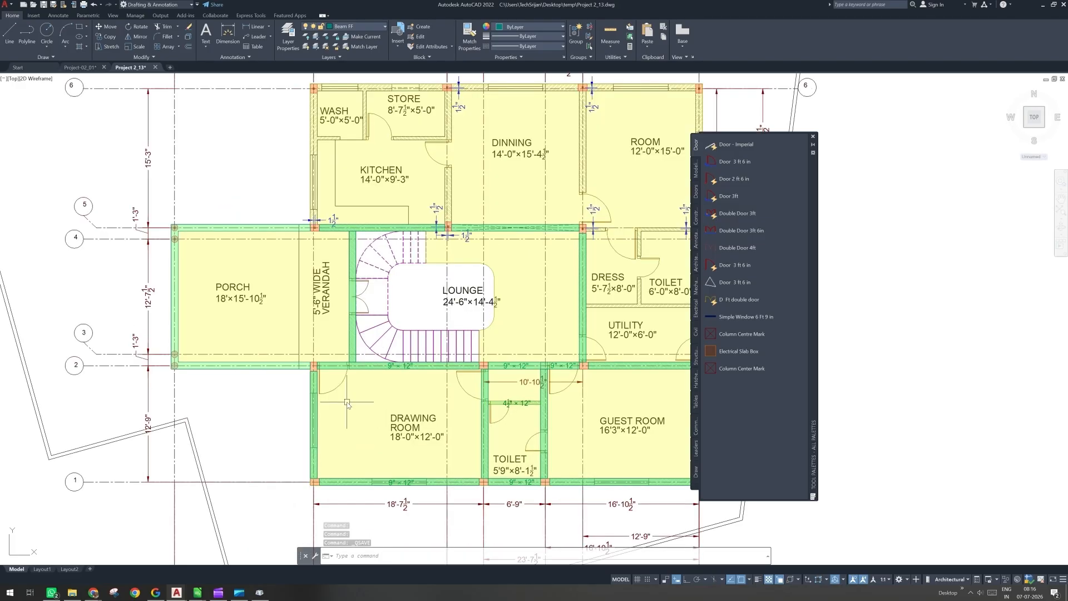
left_click(814, 137)
middle_click_drag(698, 242, 700, 252)
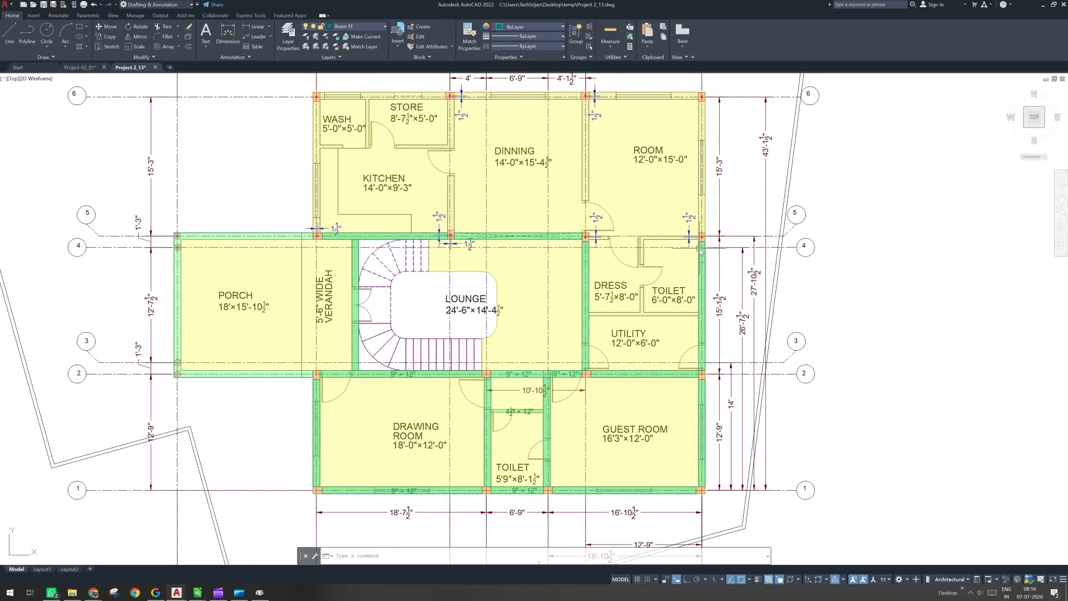
Step: Switch to Snipping Tool and try to capture the floor plan with a rectangular snip
left_click(10, 594)
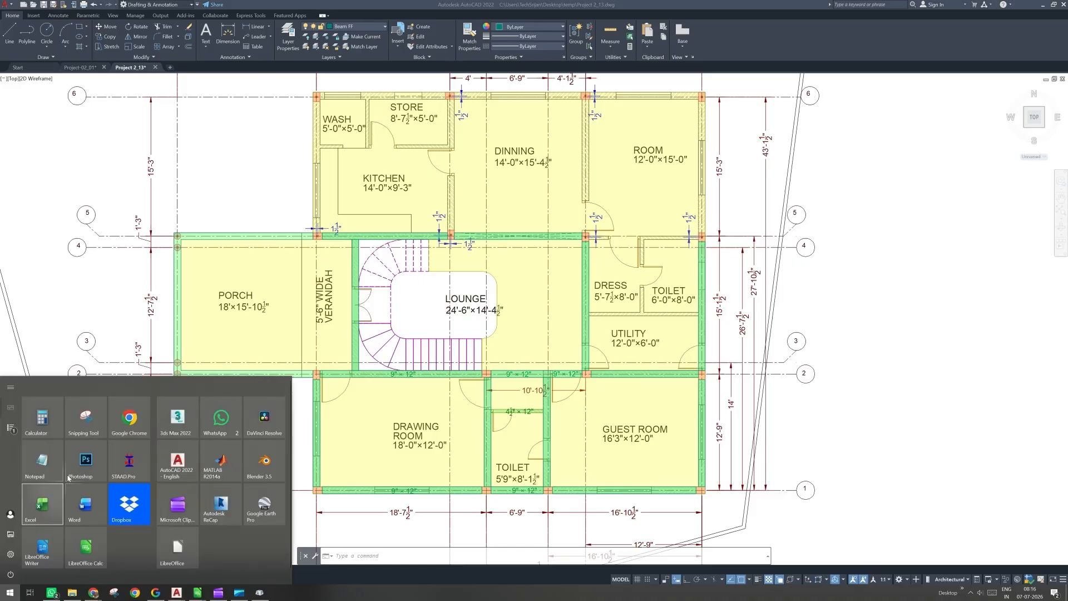
left_click(118, 206)
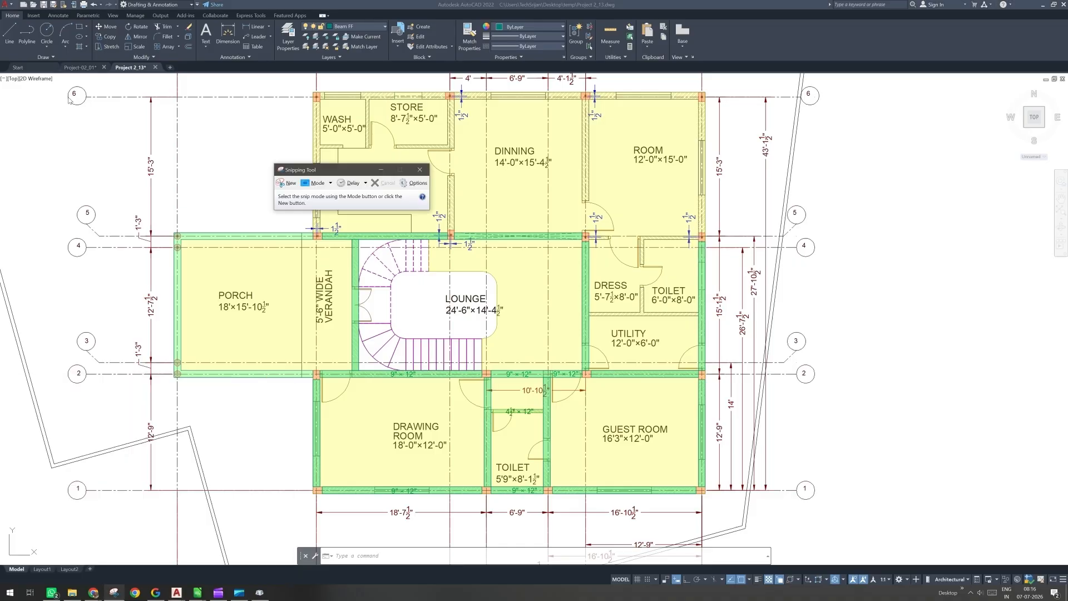
key("ctrl+n")
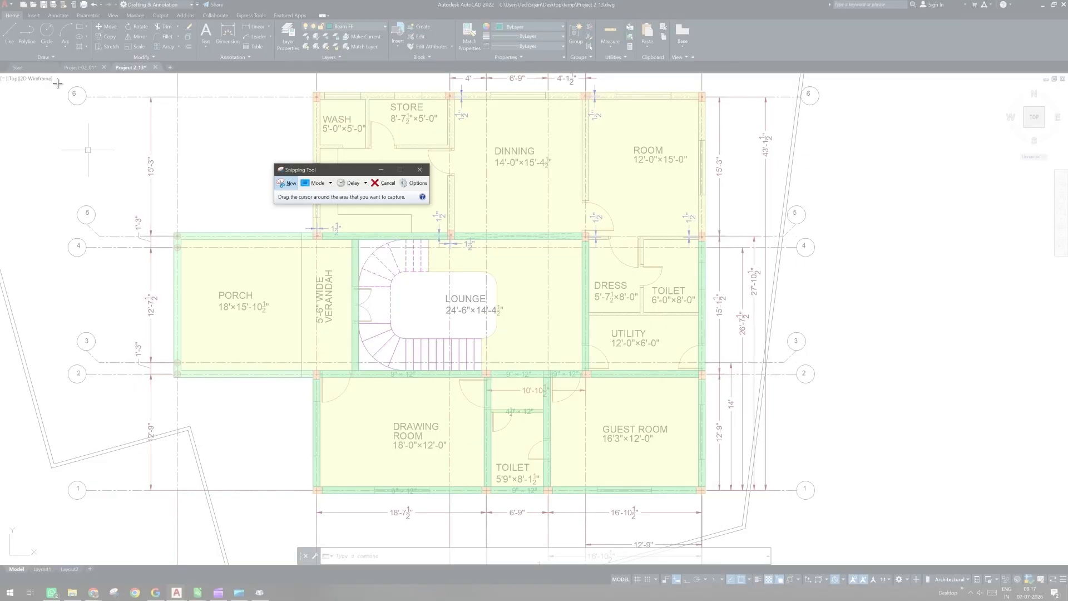
mouse_move(57, 83)
left_mouse_down()
mouse_move(847, 541)
mouse_move(427, 302)
left_mouse_up()
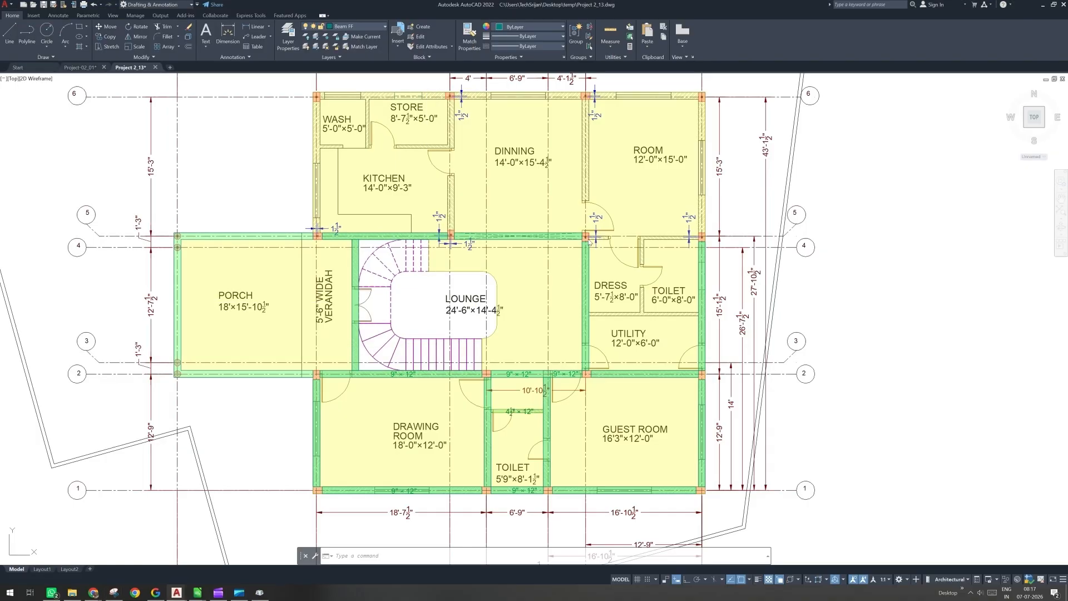
Step: Capture a new Snipping Tool snip of the whole floor plan, including the grid bubbles and site boundary
scroll(590, 241, "down", 2)
middle_click_drag(572, 260, 564, 263)
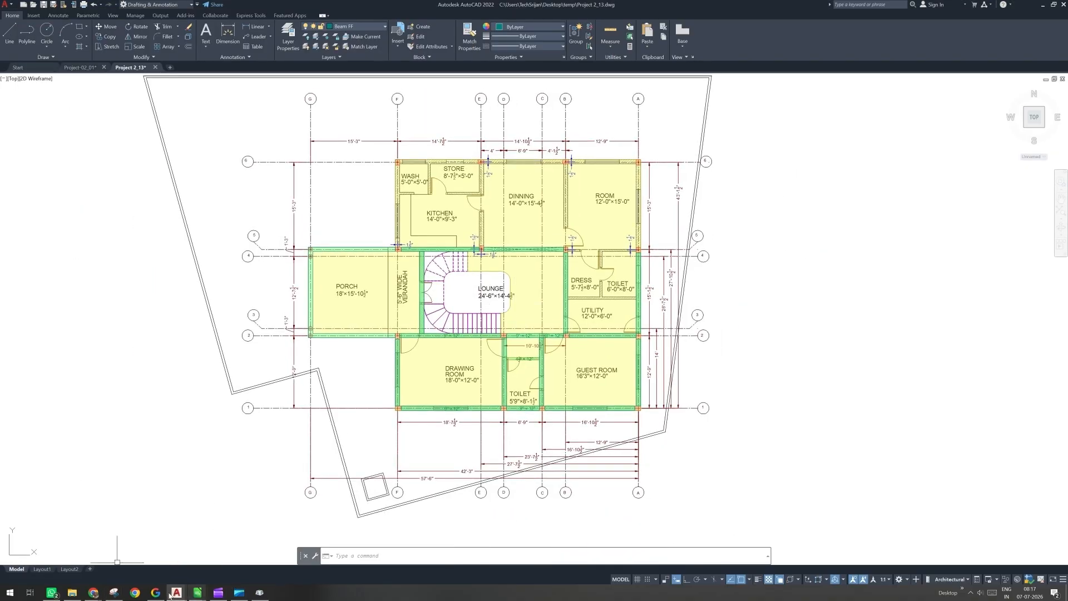
left_click(114, 593)
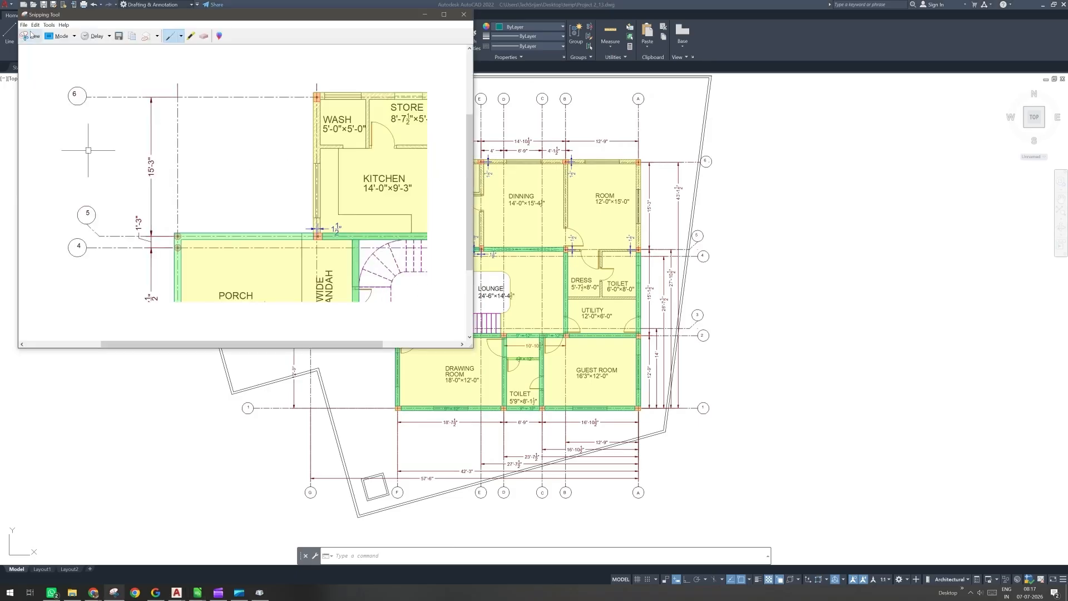
left_click(32, 35)
left_click_drag(120, 78, 731, 511)
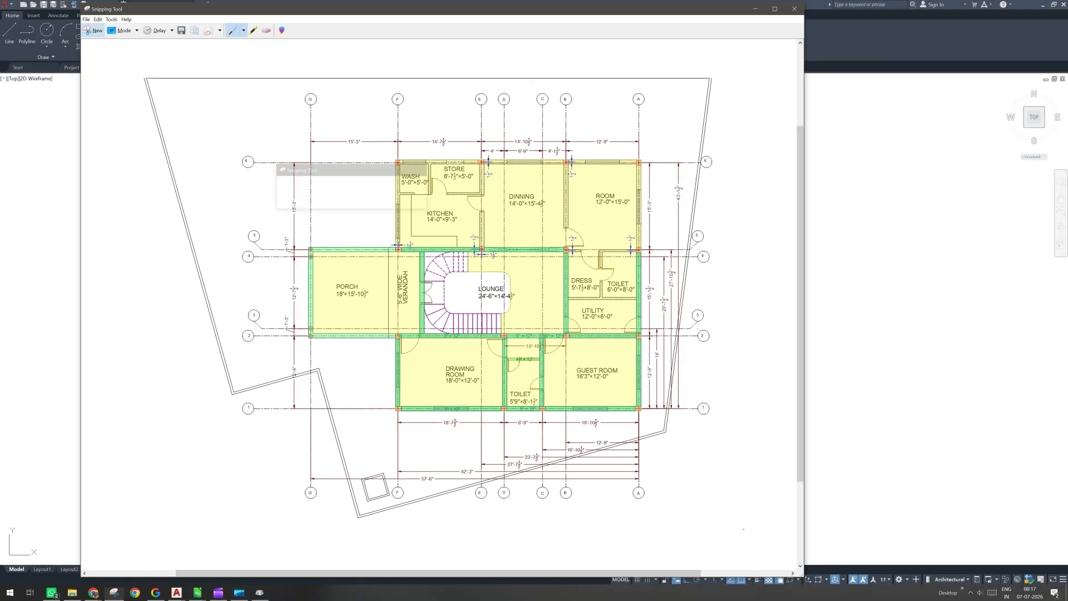
Step: Switch to WhatsApp and send the snip to the AutoCAD 2602 - 4 Dimensions group with the caption "Column Grid, Beams, and Slab"
left_click(51, 593)
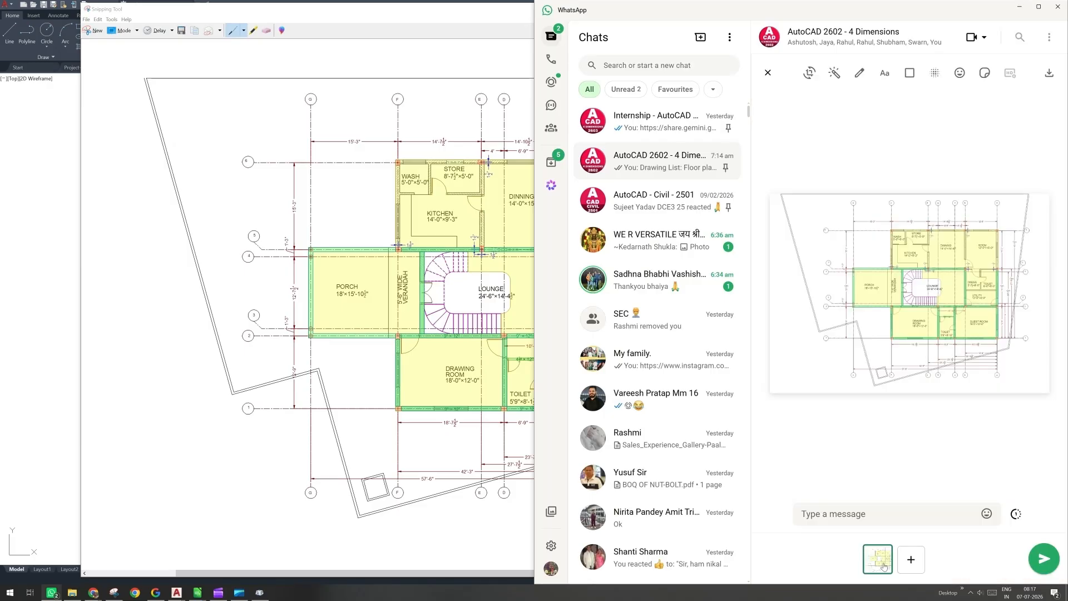
type("Column Grid and")
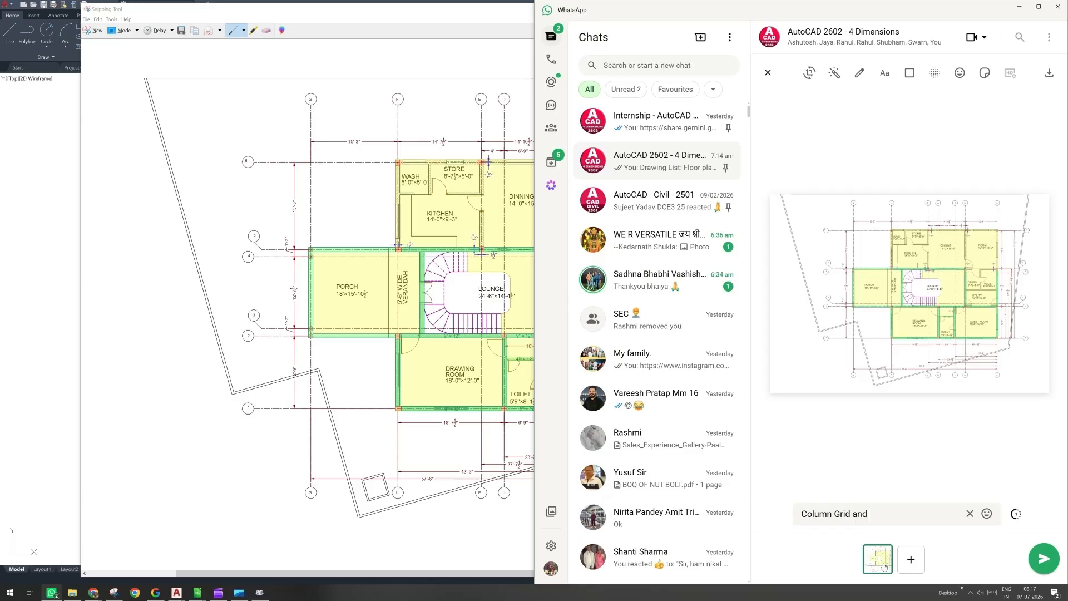
key("BackSpace")
key("BackSpace")
key("BackSpace")
type(", Beam")
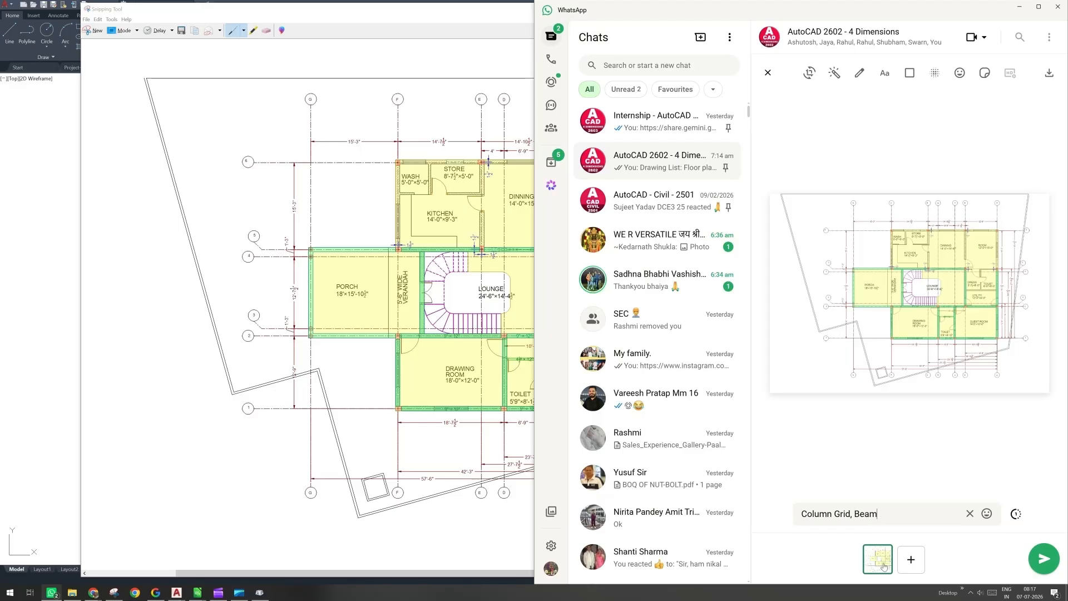
type("s, and Slab")
key("Return")
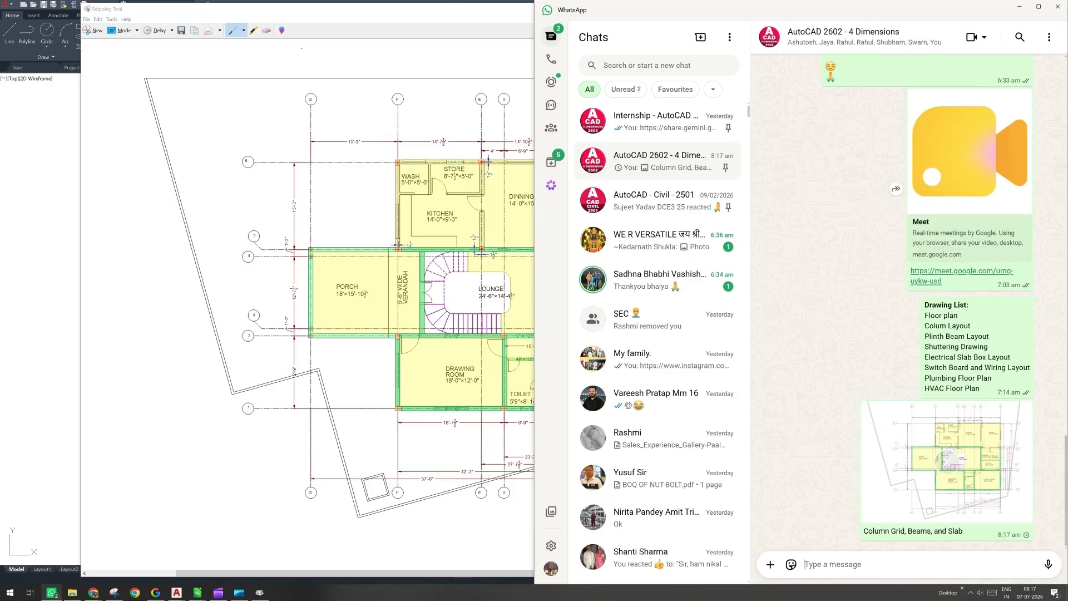
left_click(218, 593)
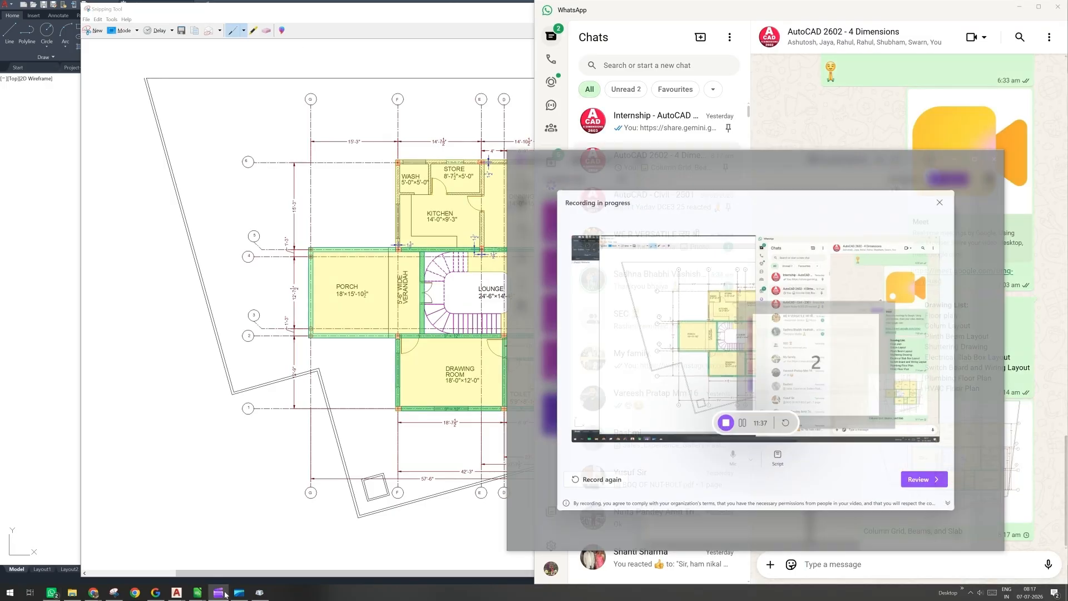